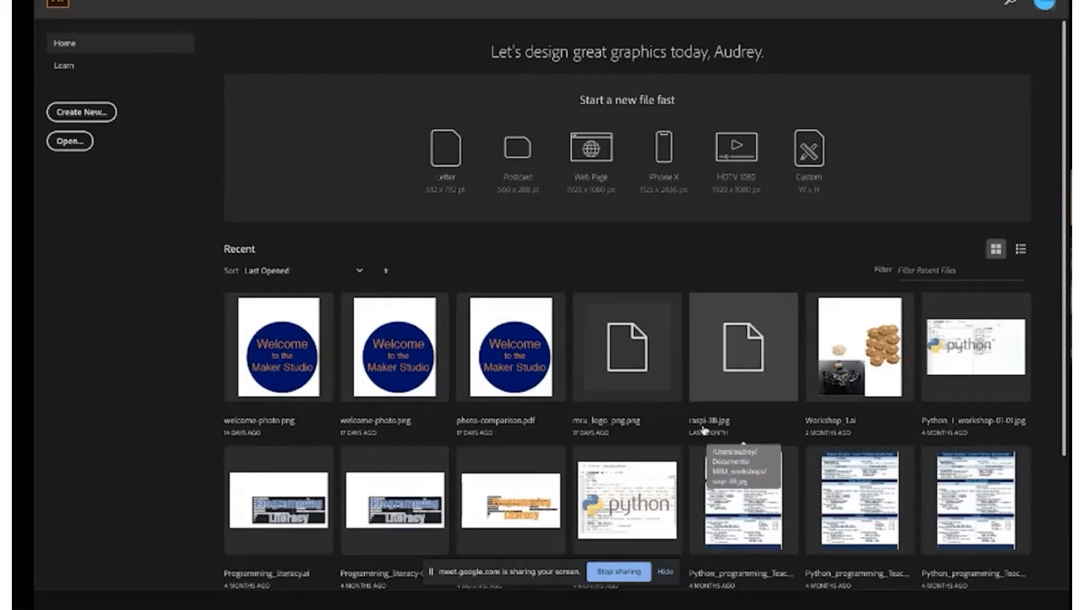
- Browse the recent files and open the setup for creating a new document
scroll(490, 347, "down", 2)
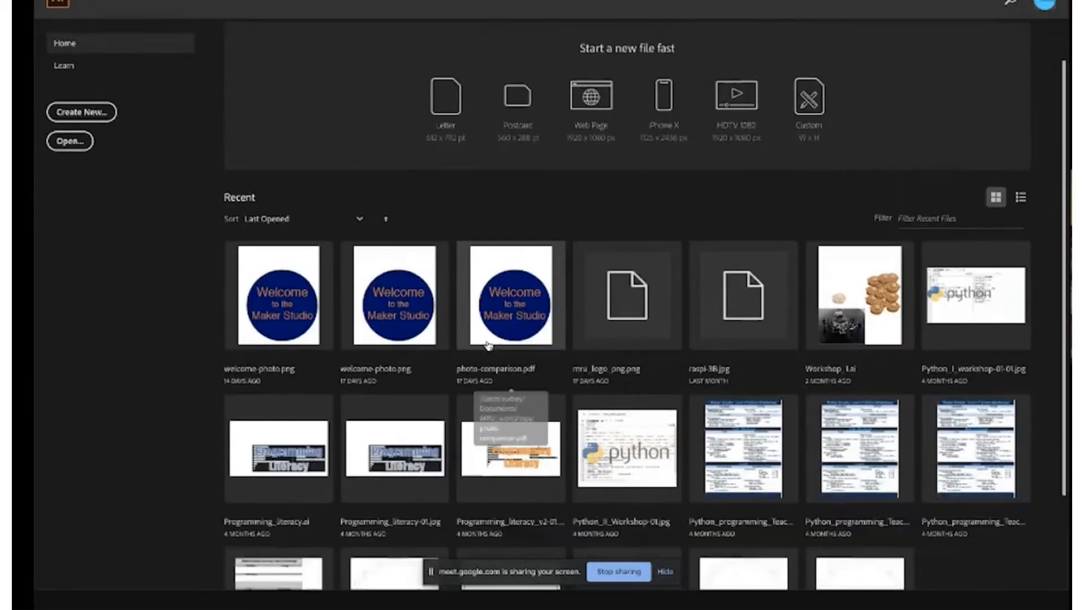
scroll(489, 345, "down", 3)
scroll(489, 346, "up", 4)
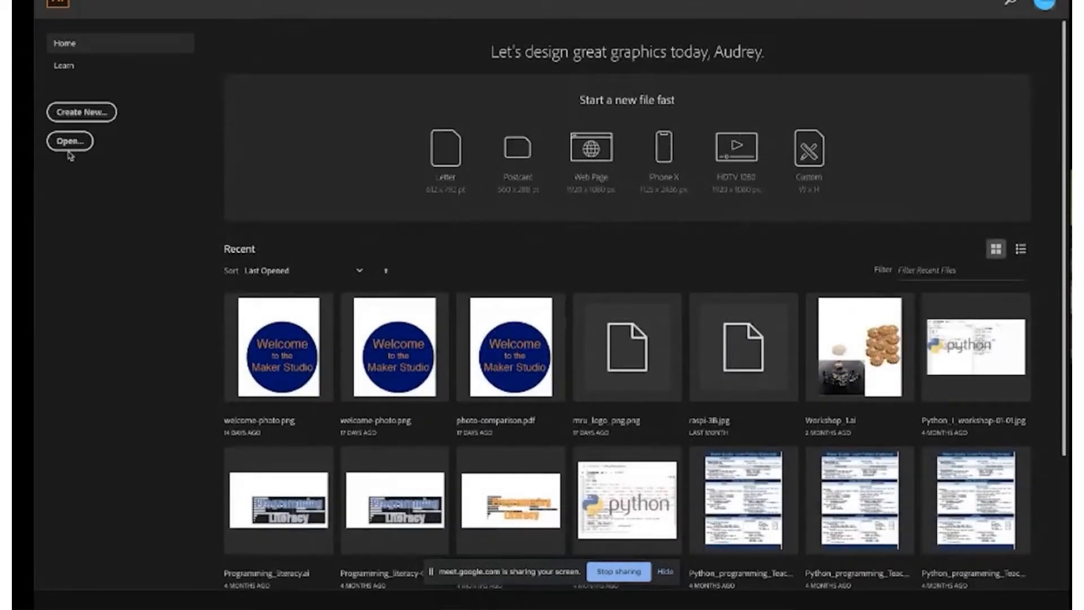
left_click(87, 113)
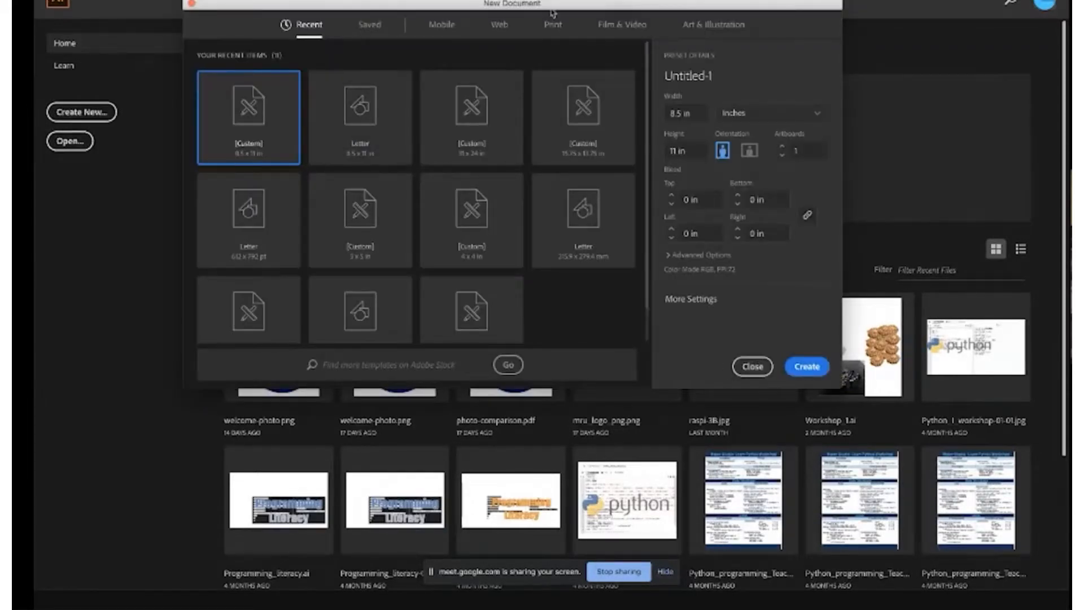
left_click_drag(554, 13, 634, 20)
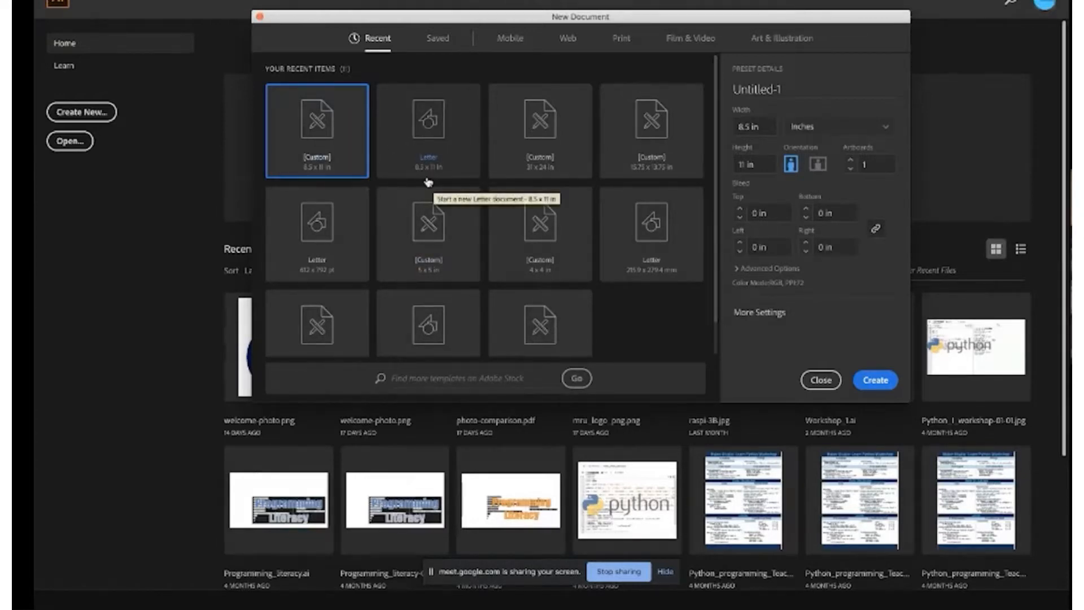
- Examine the blank presets and templates offered for mobile documents
left_click(510, 49)
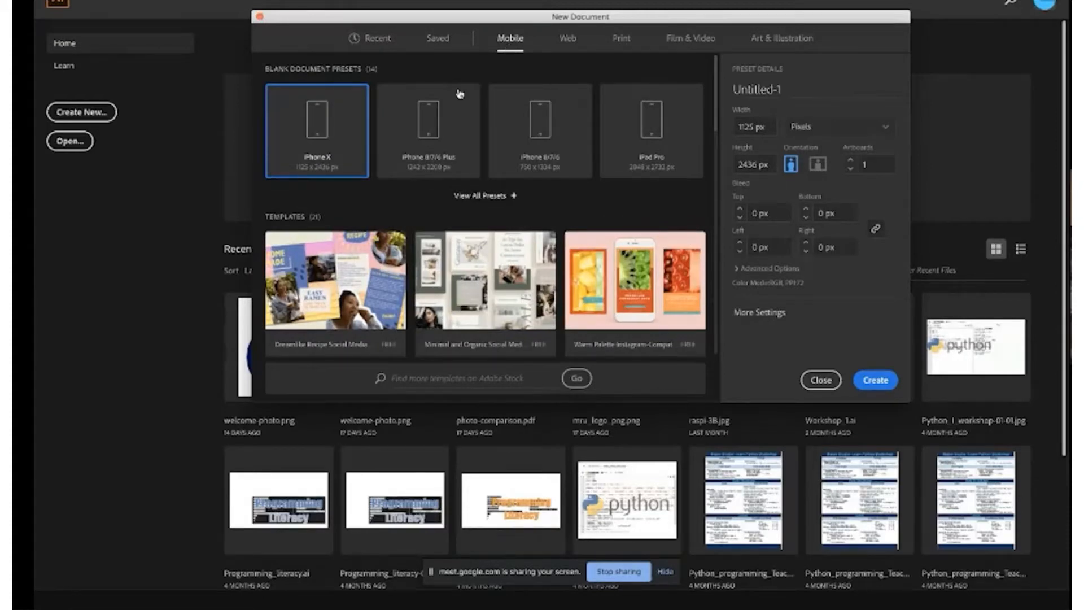
scroll(503, 154, "down", 1)
scroll(501, 154, "down", 1)
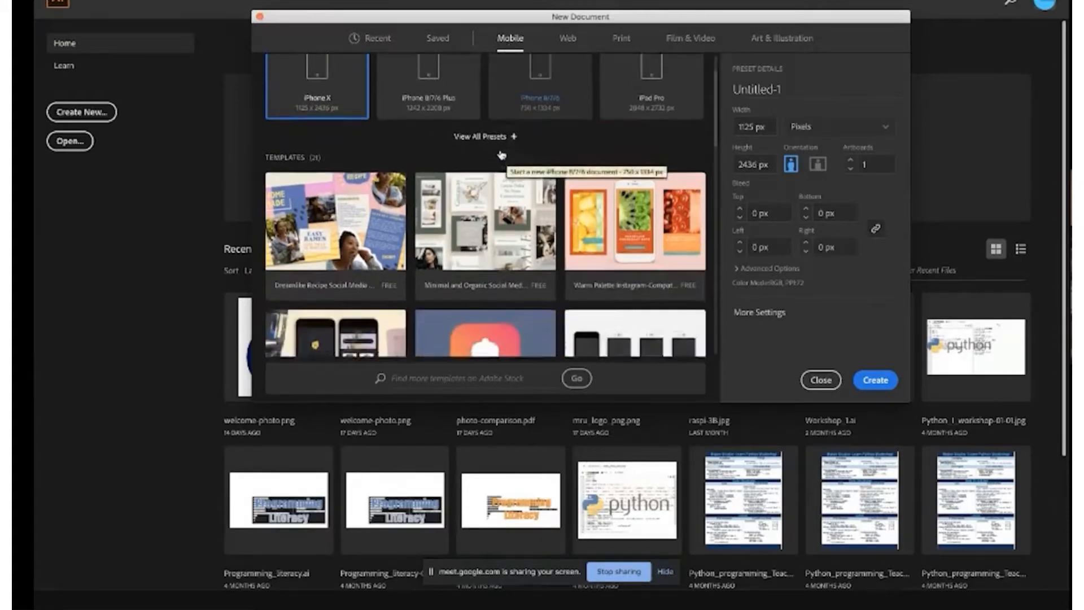
scroll(501, 154, "up", 2)
scroll(501, 154, "down", 5)
scroll(501, 155, "down", 5)
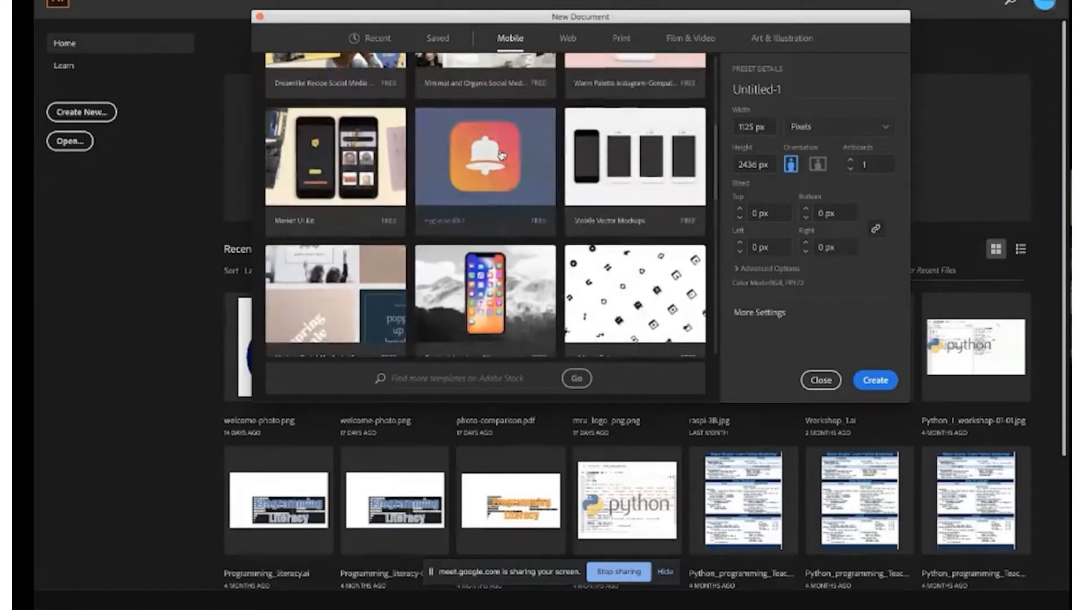
scroll(501, 154, "up", 10)
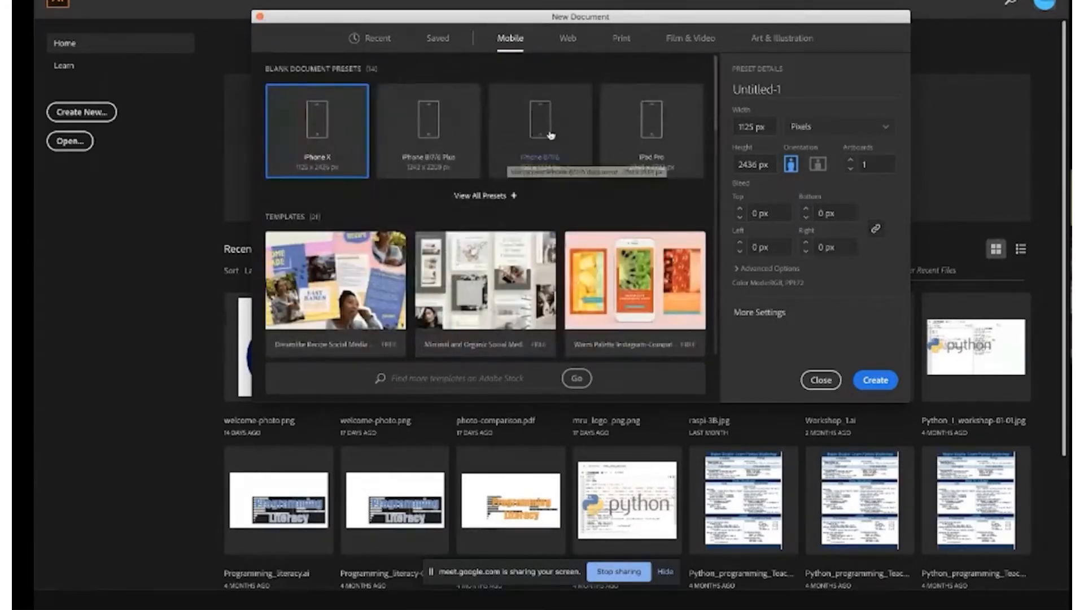
- Examine the web document presets and templates, trying the Web-Large 1920 x 1080 px preset
left_click(574, 44)
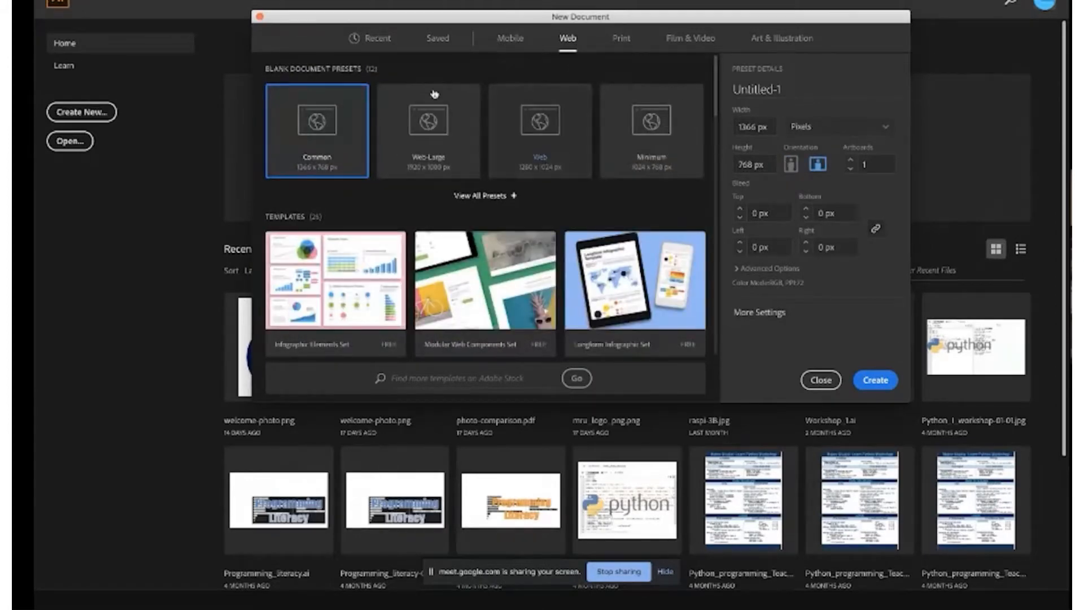
left_click(416, 129)
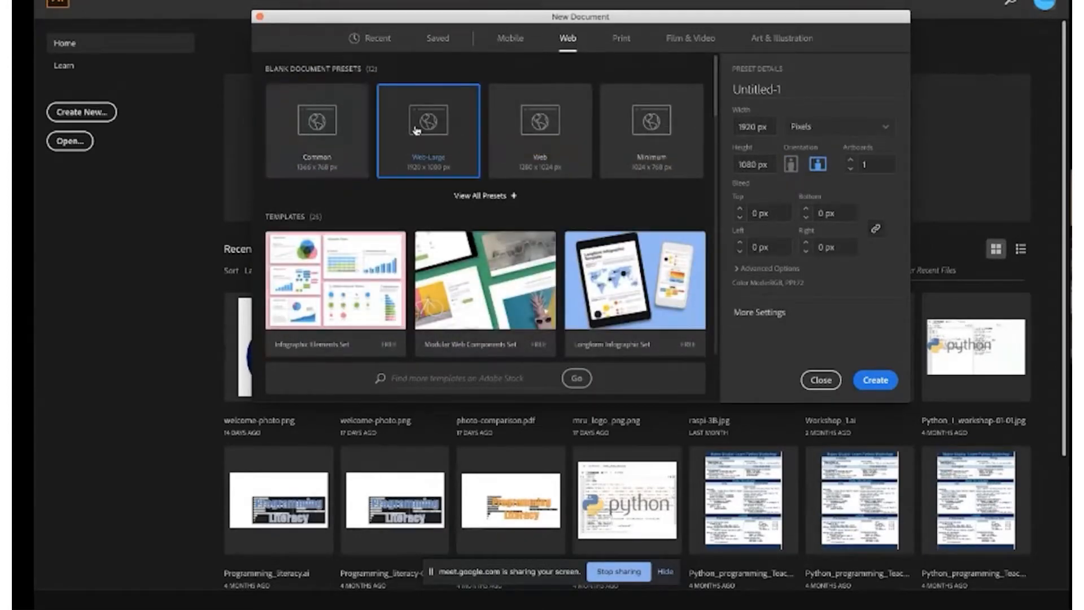
scroll(418, 188, "down", 2)
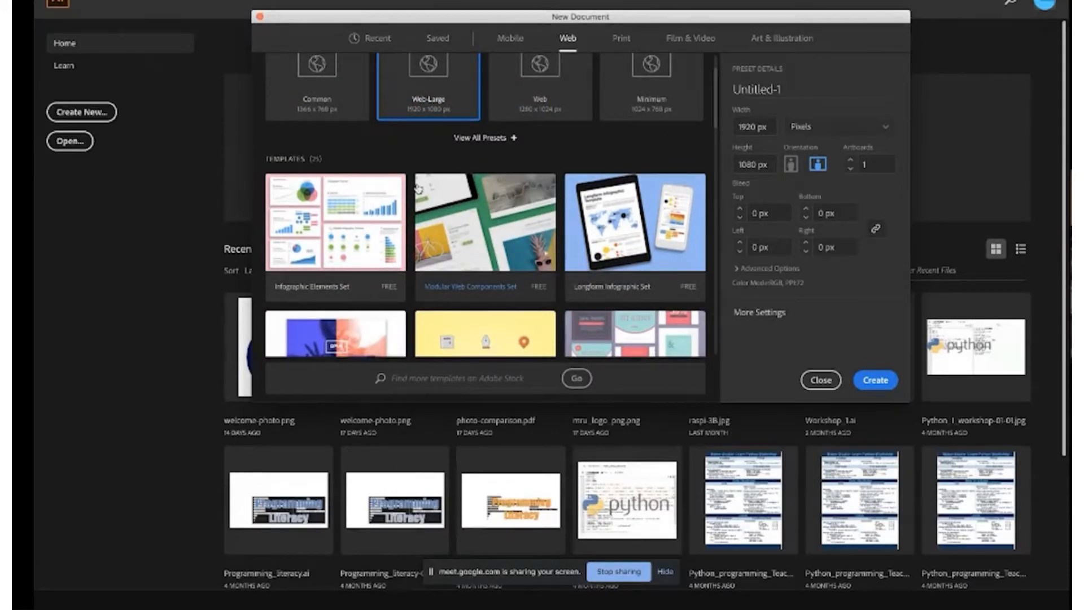
scroll(429, 202, "up", 2)
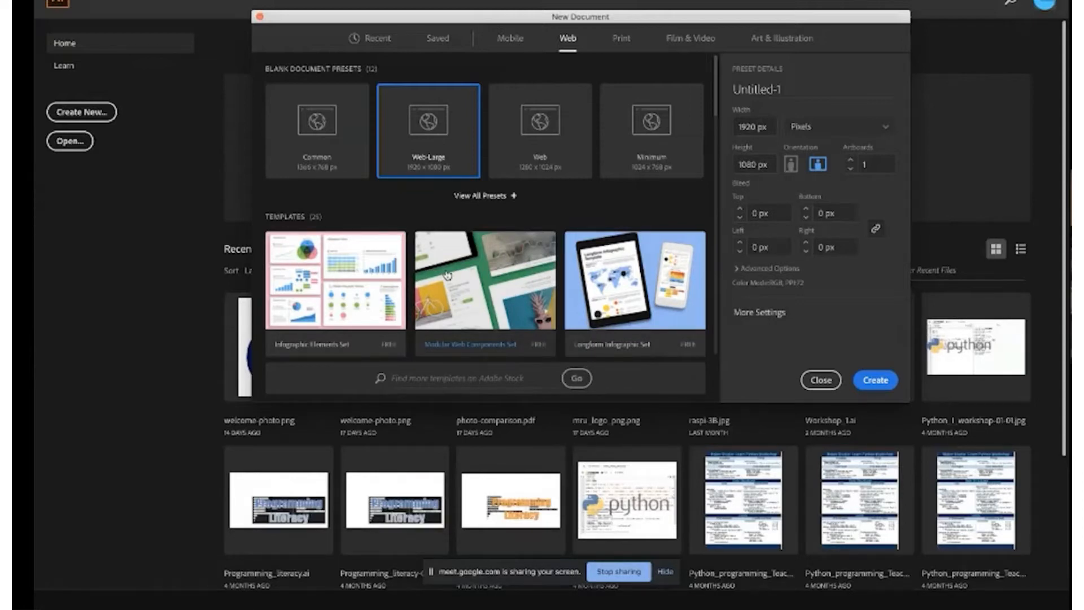
- Examine the blank presets and templates offered for print documents
left_click(627, 43)
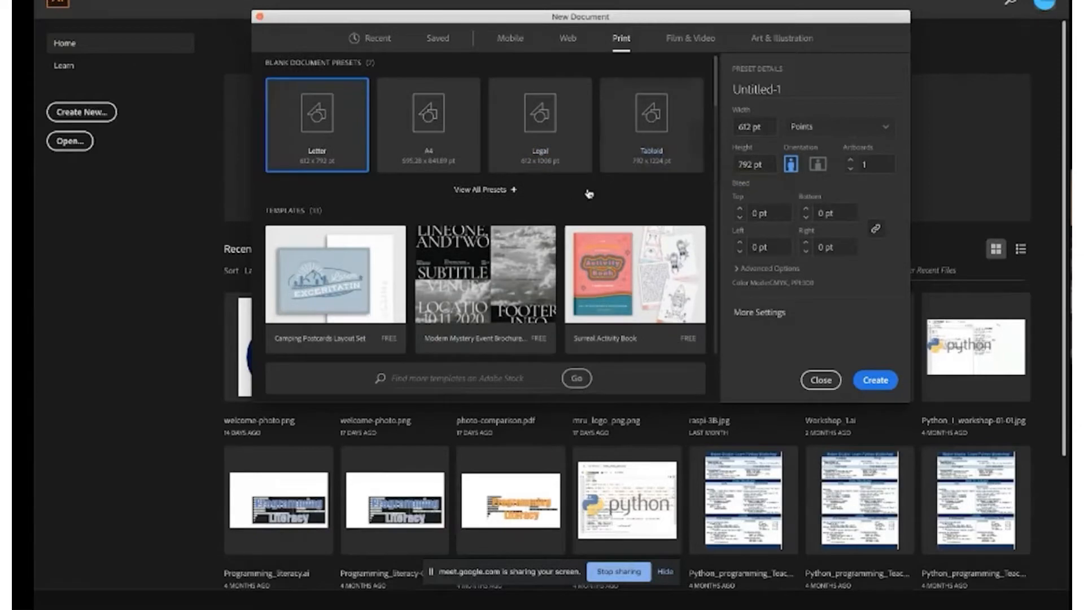
scroll(577, 201, "down", 2)
scroll(577, 201, "down", 2)
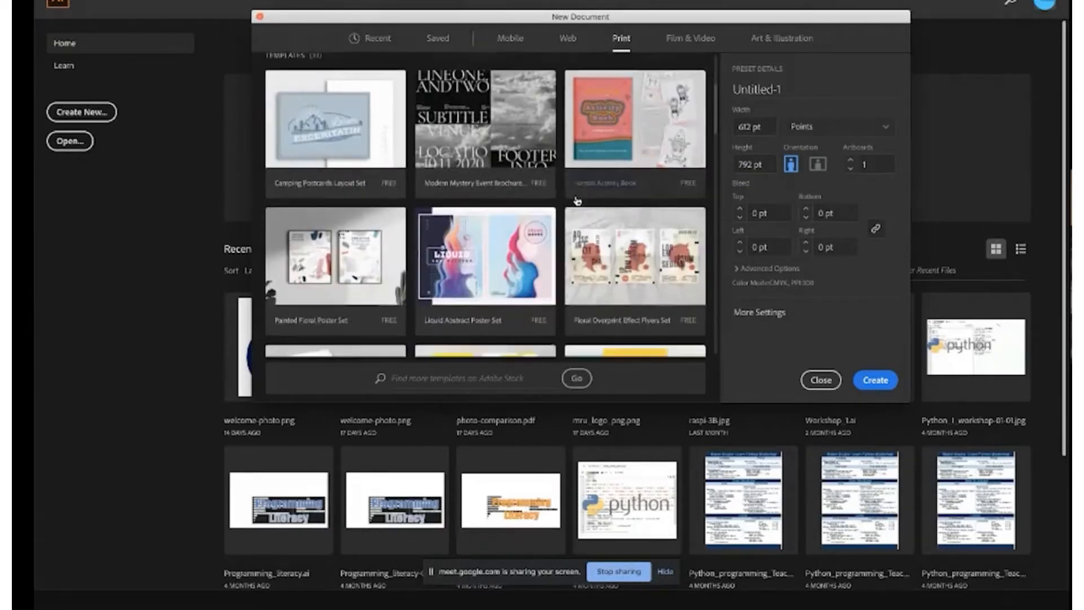
scroll(577, 201, "up", 4)
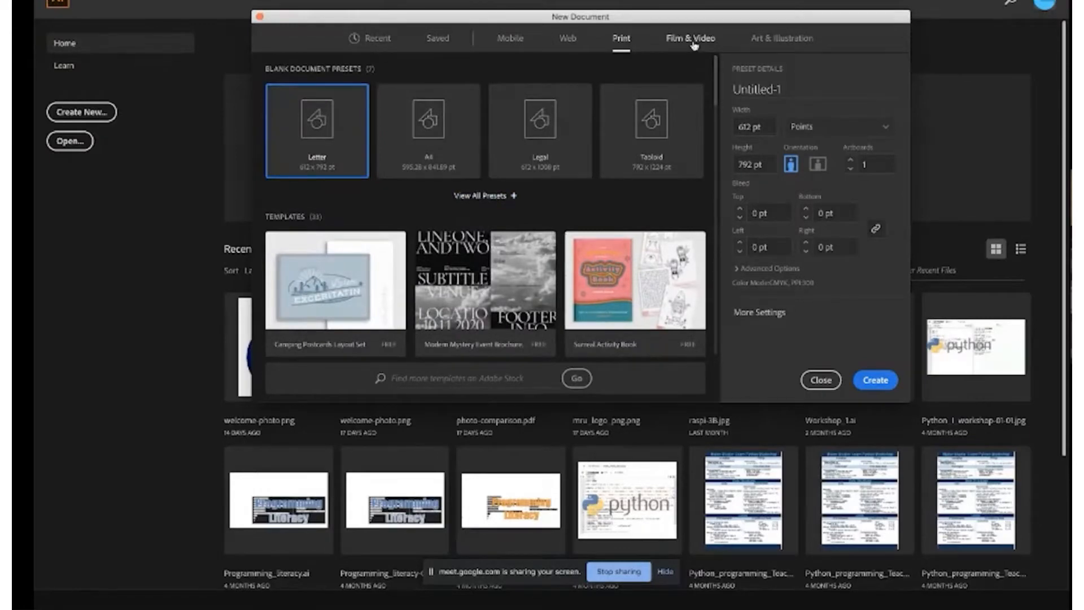
- Examine the blank presets and templates offered for film and video documents
left_click(694, 45)
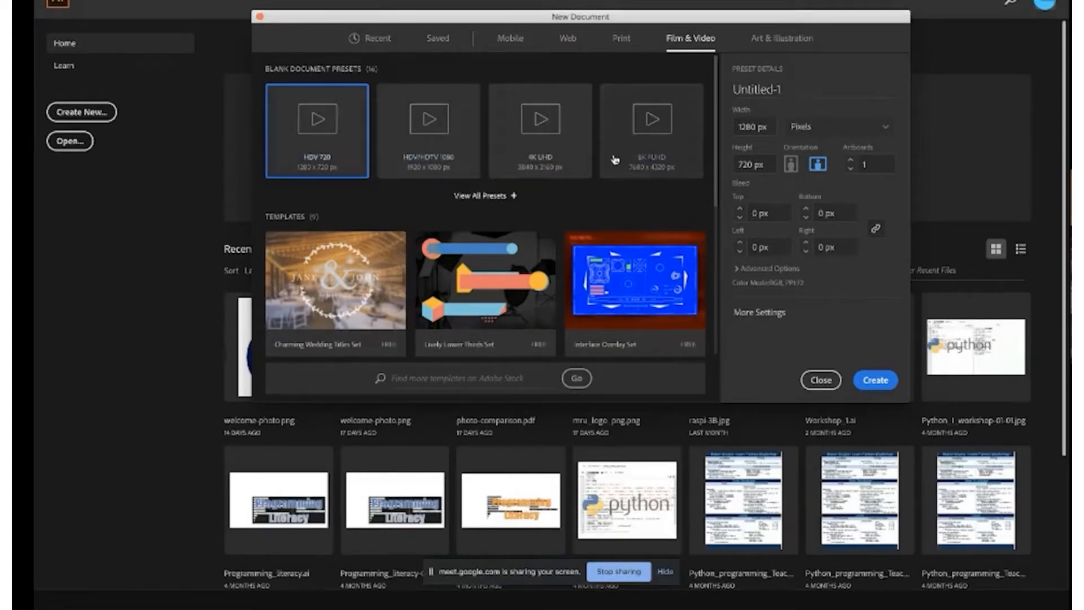
scroll(614, 160, "down", 1)
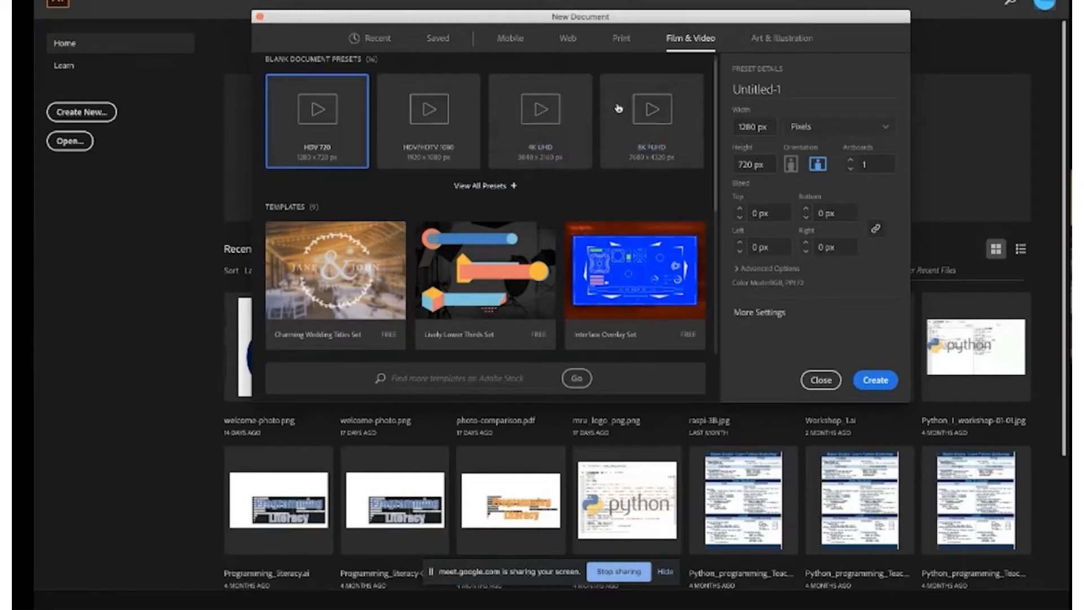
scroll(632, 125, "down", 2)
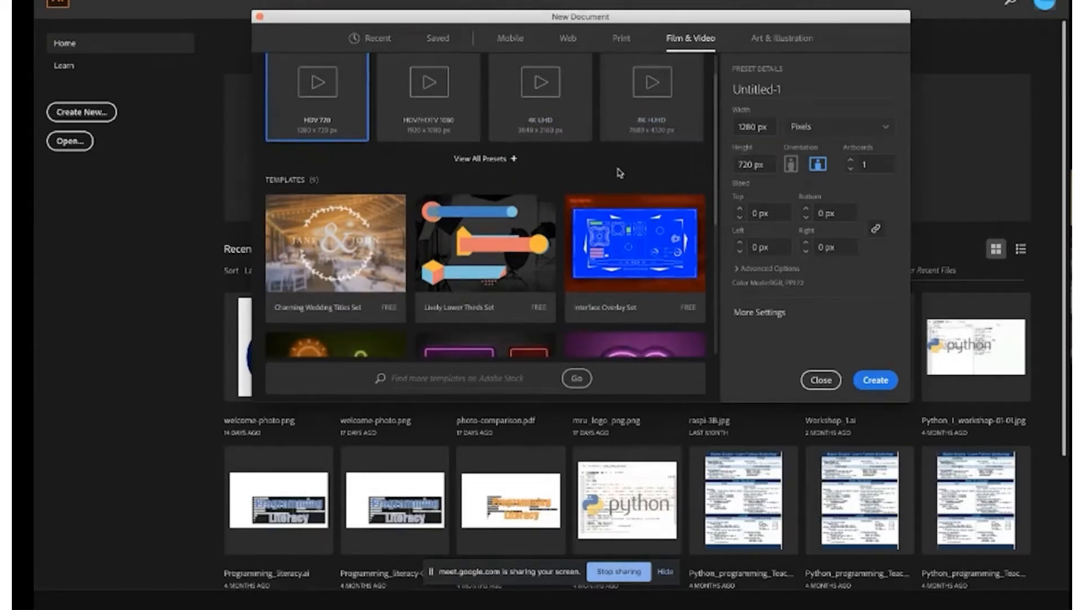
scroll(619, 171, "down", 3)
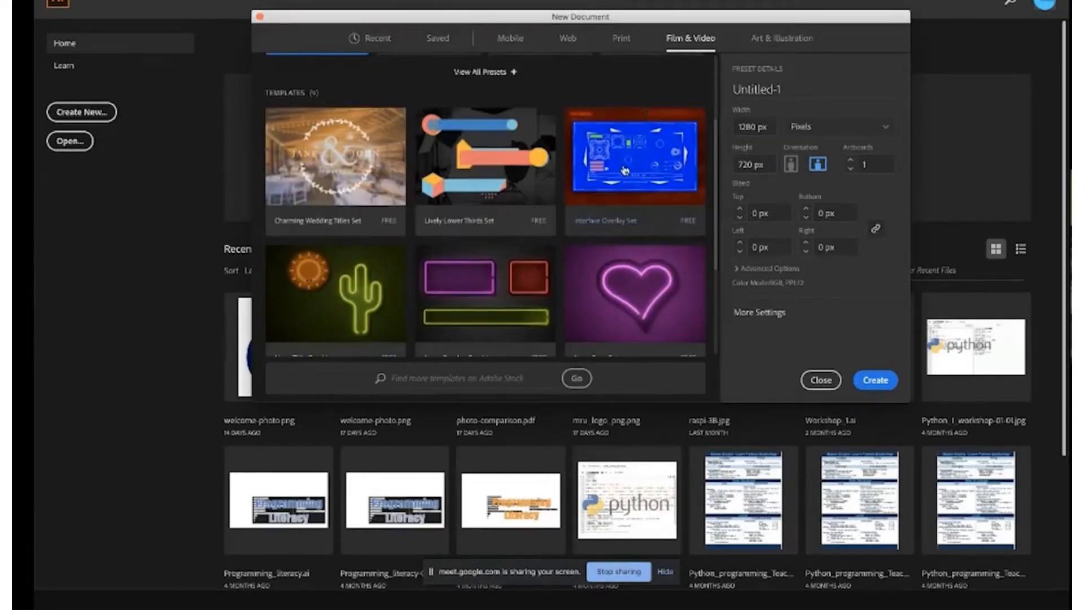
scroll(624, 170, "up", 4)
- Under Art & Illustration, enter 5 pt for the document's width and height and change its units to inches
left_click(773, 33)
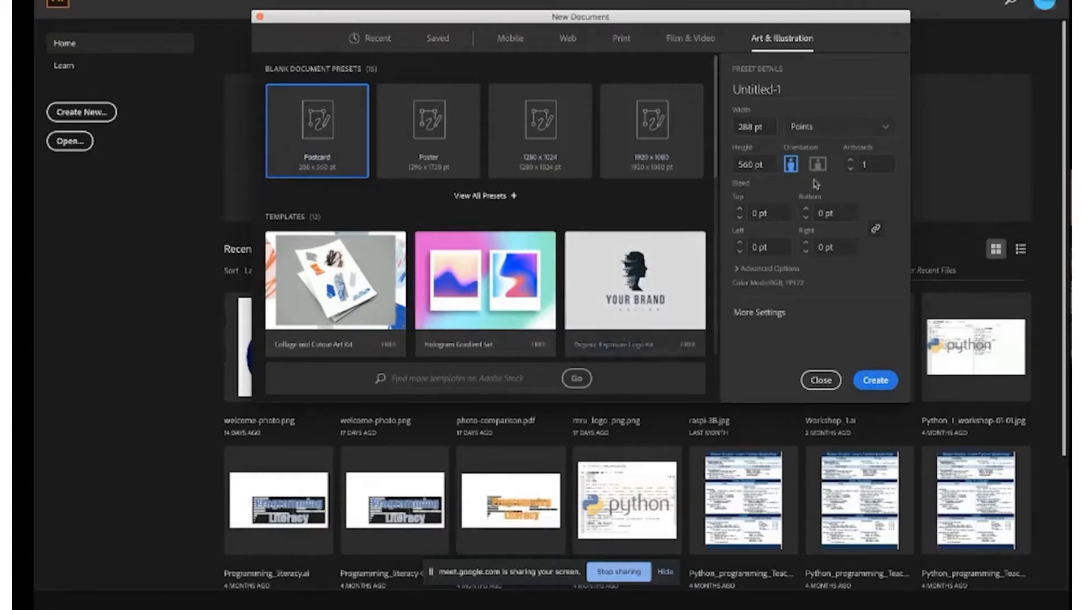
left_click(768, 128)
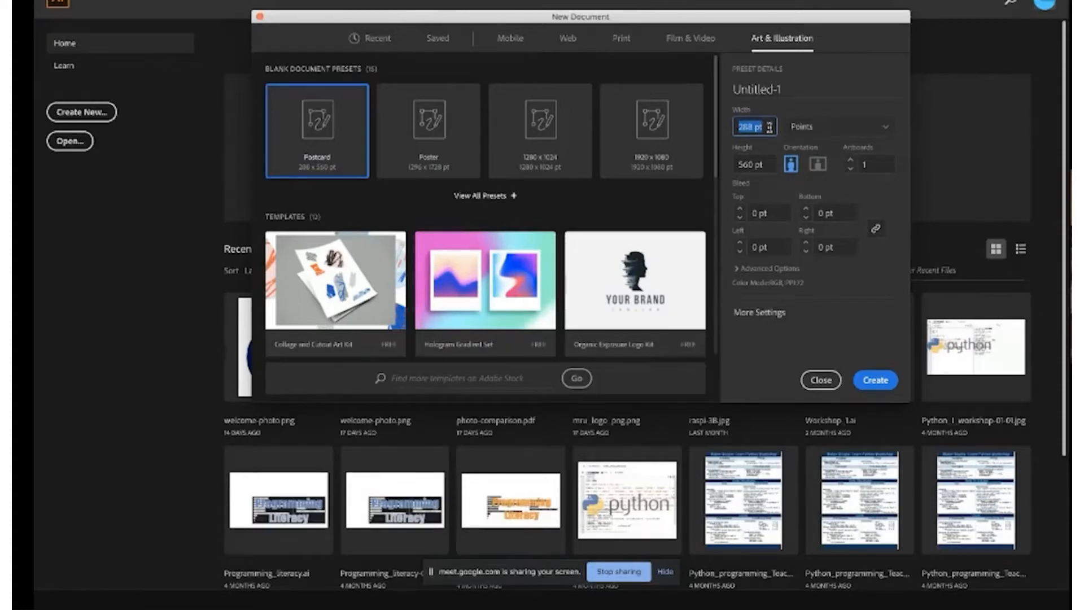
type("5")
left_click(765, 162)
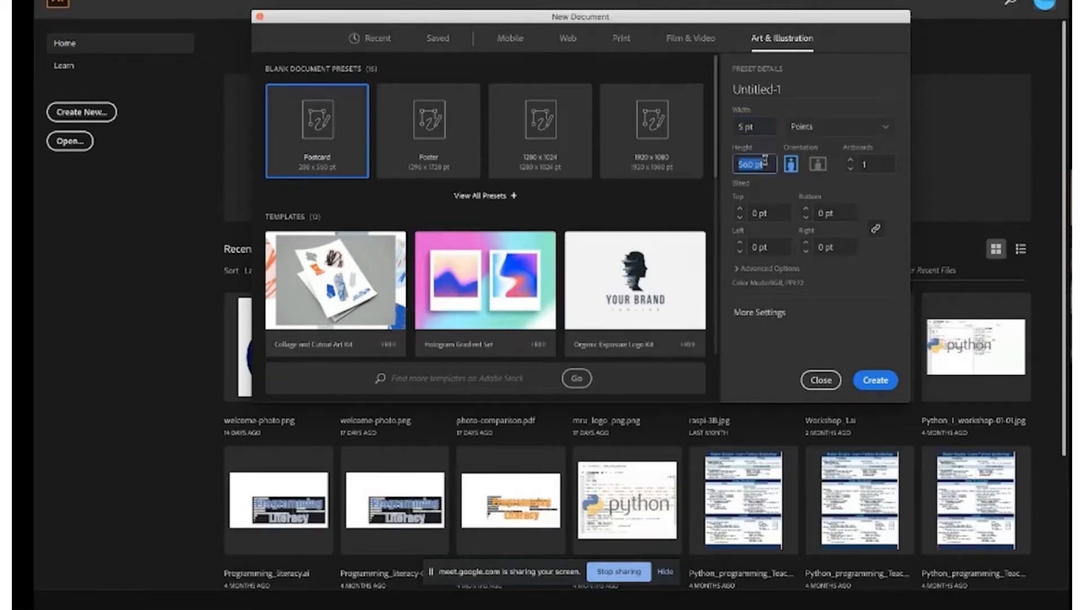
type("5")
left_click(829, 131)
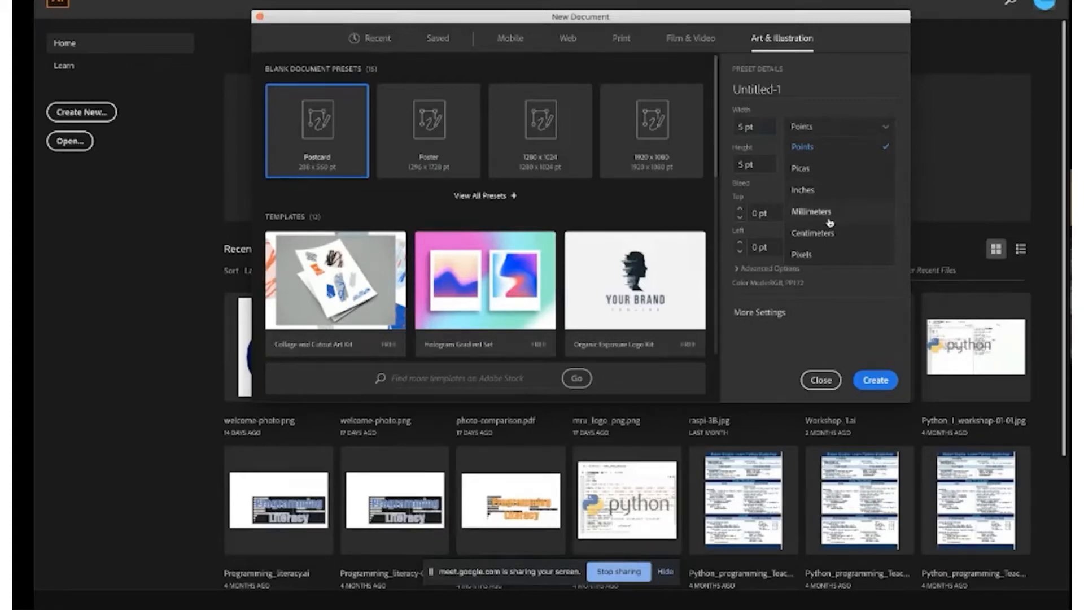
left_click(808, 193)
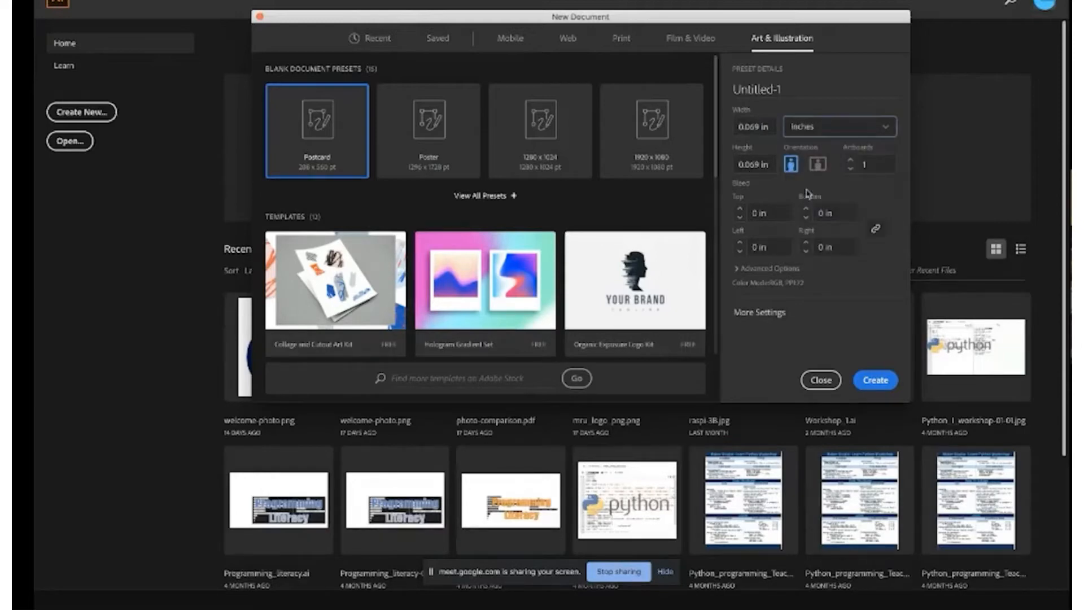
- Set the new document's width and height to 5 in and name it Test_of_illustrator
left_click(768, 129)
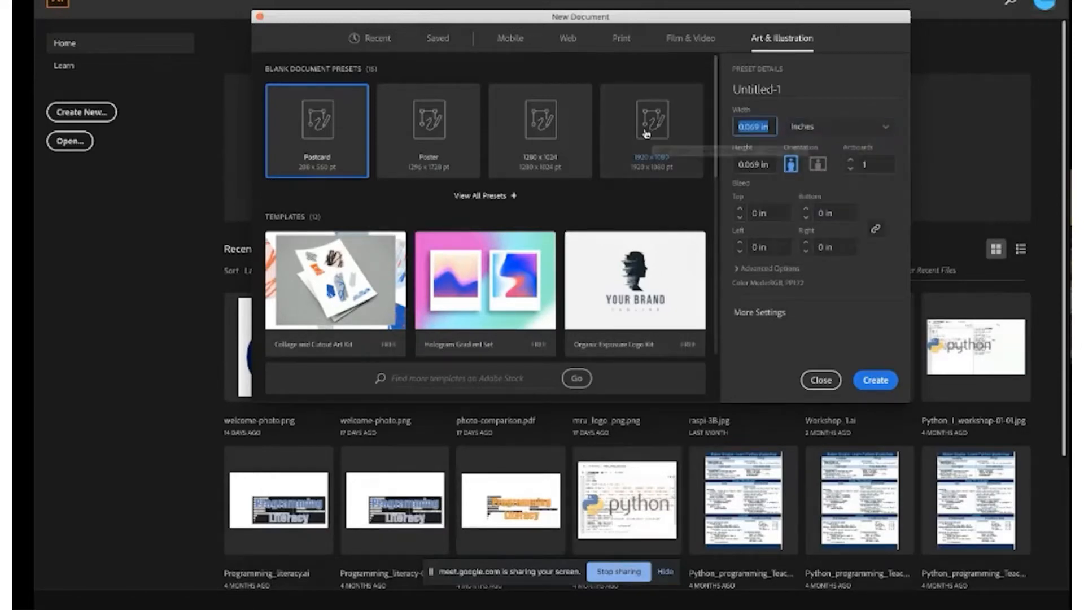
type("5")
key("Tab")
type("5")
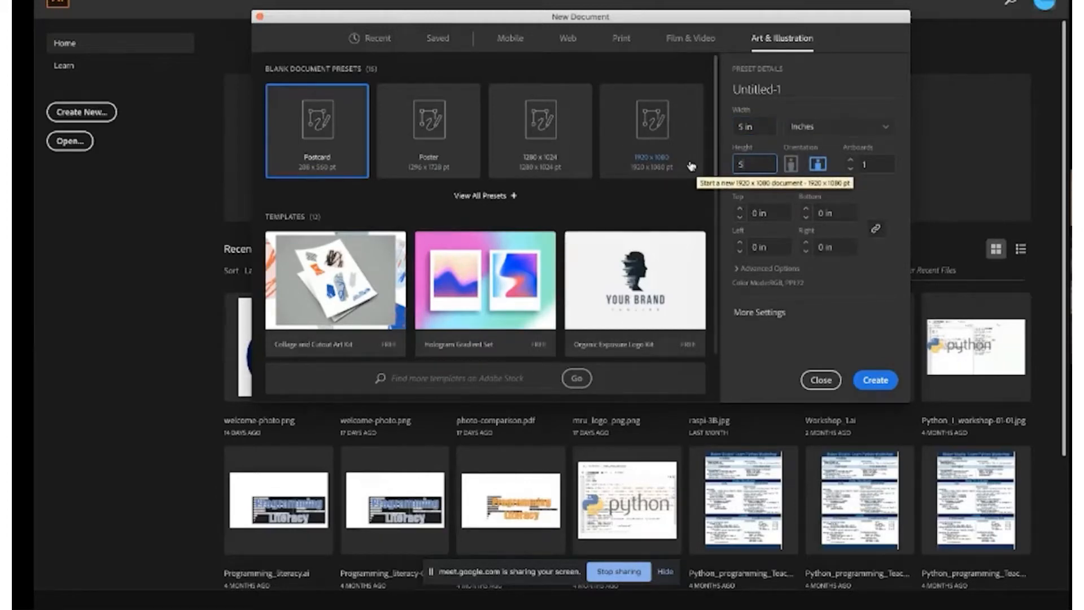
left_click(769, 149)
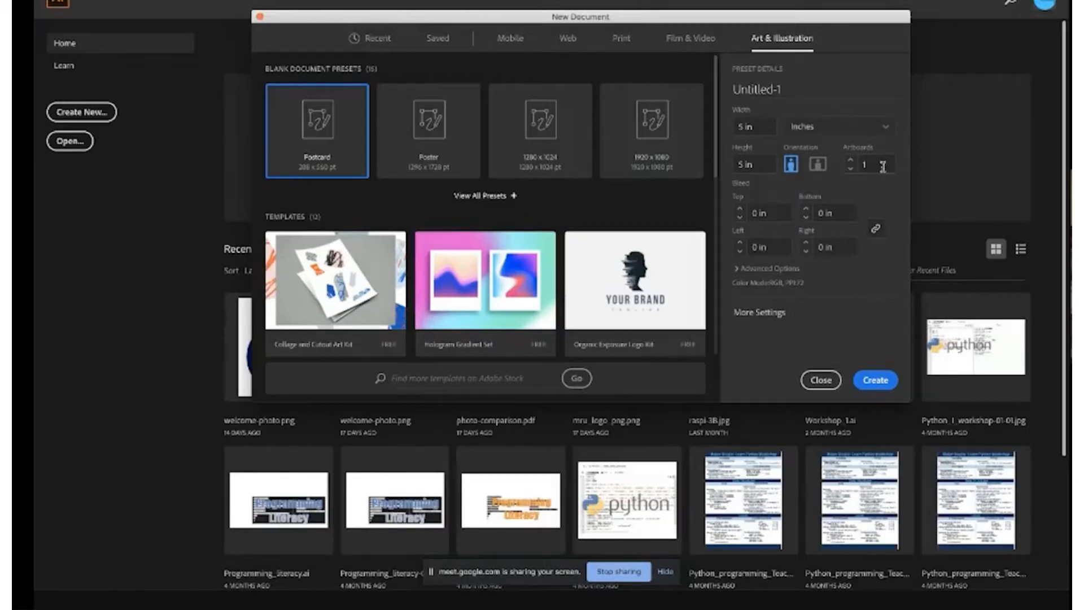
left_click(853, 163)
left_click(862, 187)
left_click(754, 91)
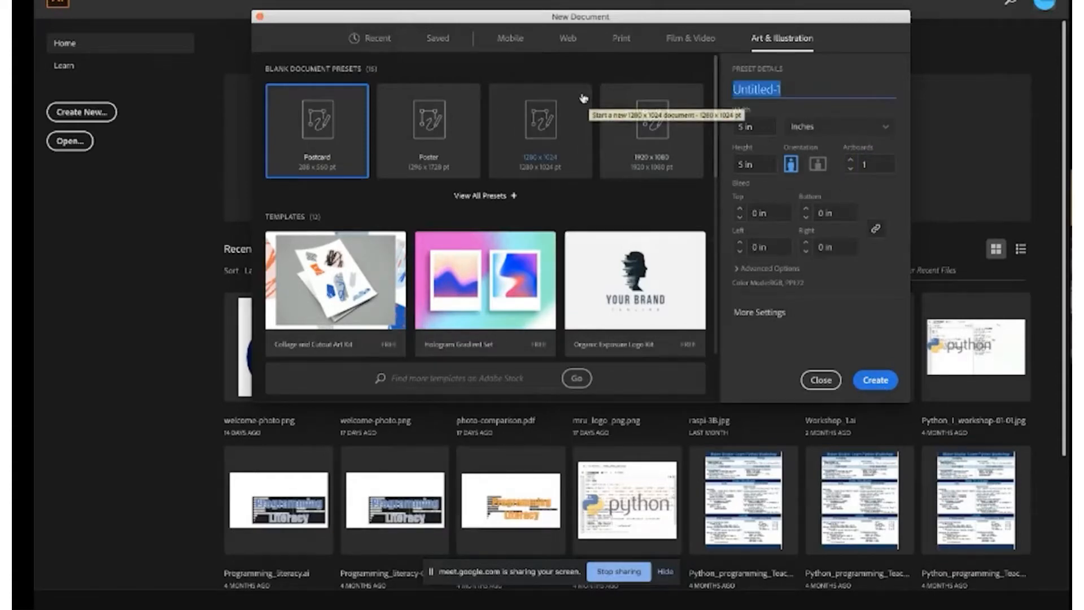
type("Test_of_illustrator")
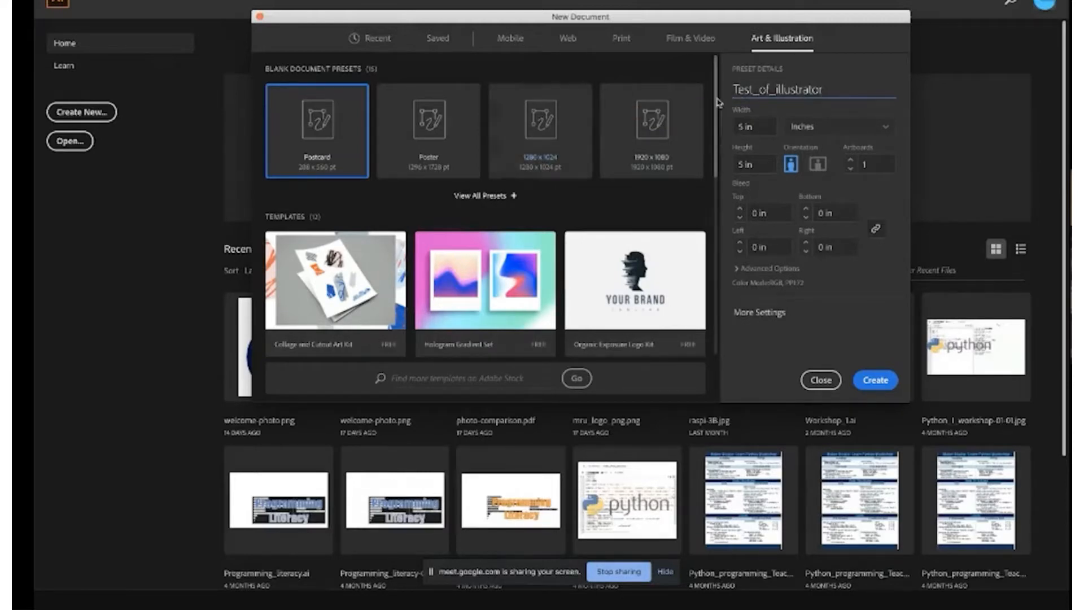
- Try a hyphen in place of the first underscore in the document name, and restore the underscore
double_click(777, 89)
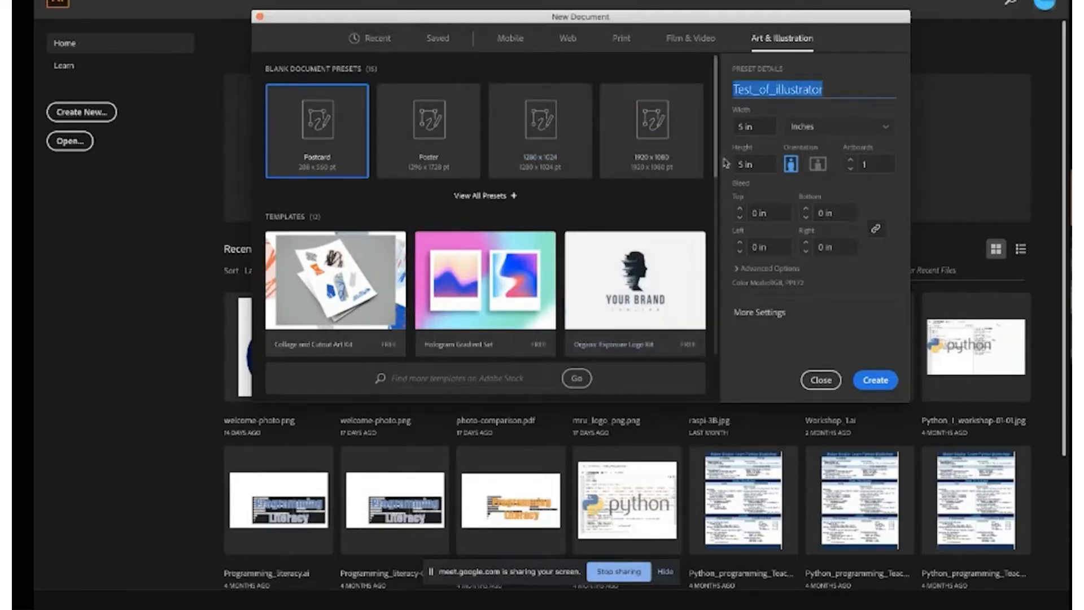
left_click(761, 89)
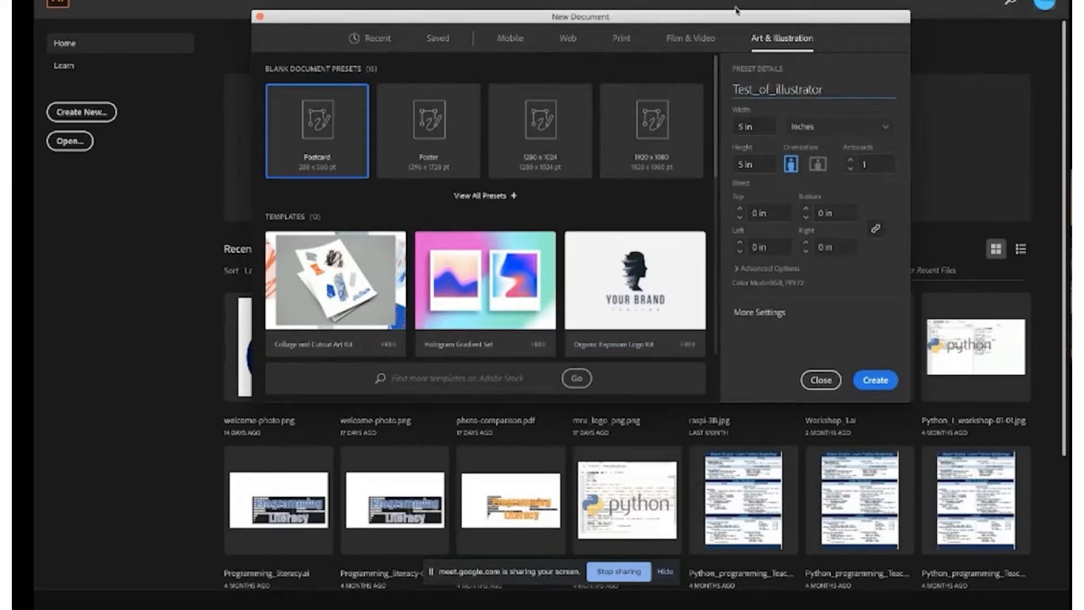
key("BackSpace")
type("-")
key("BackSpace")
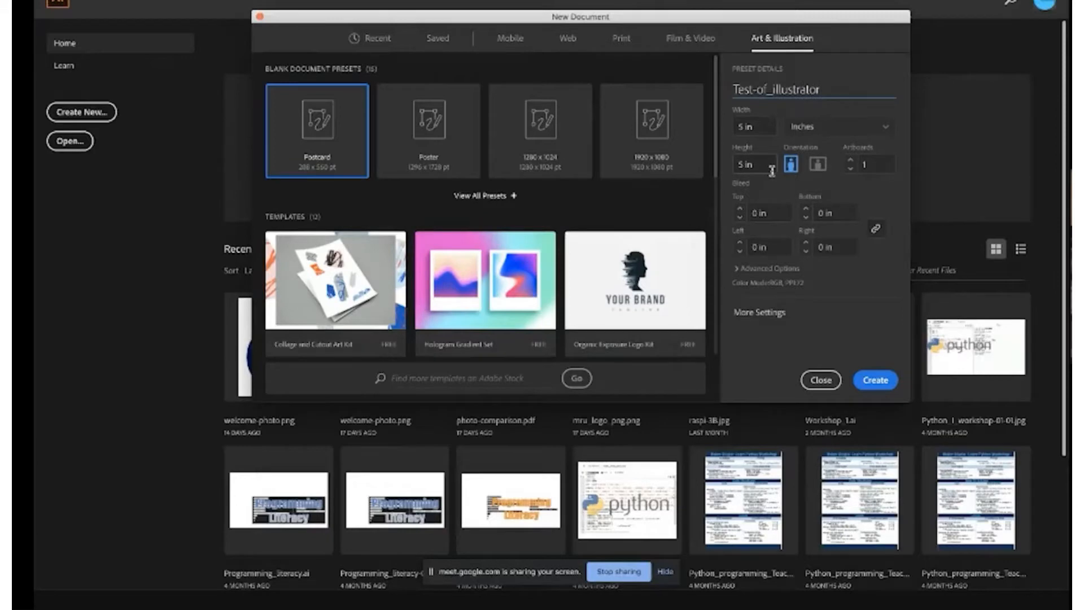
type("_")
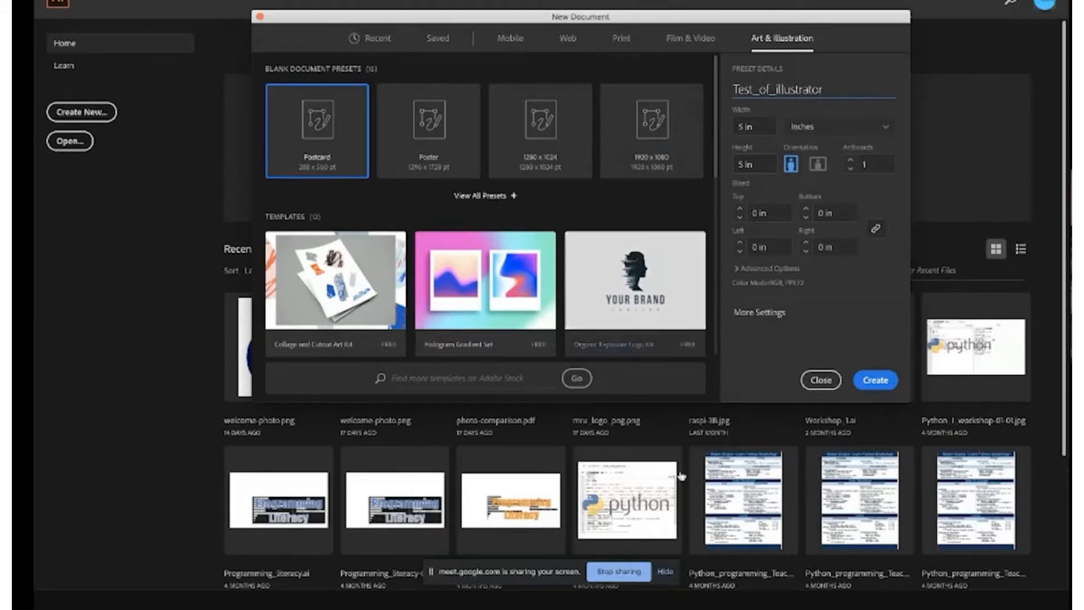
- Create the Test_of_illustrator document with the entered settings
left_click(806, 335)
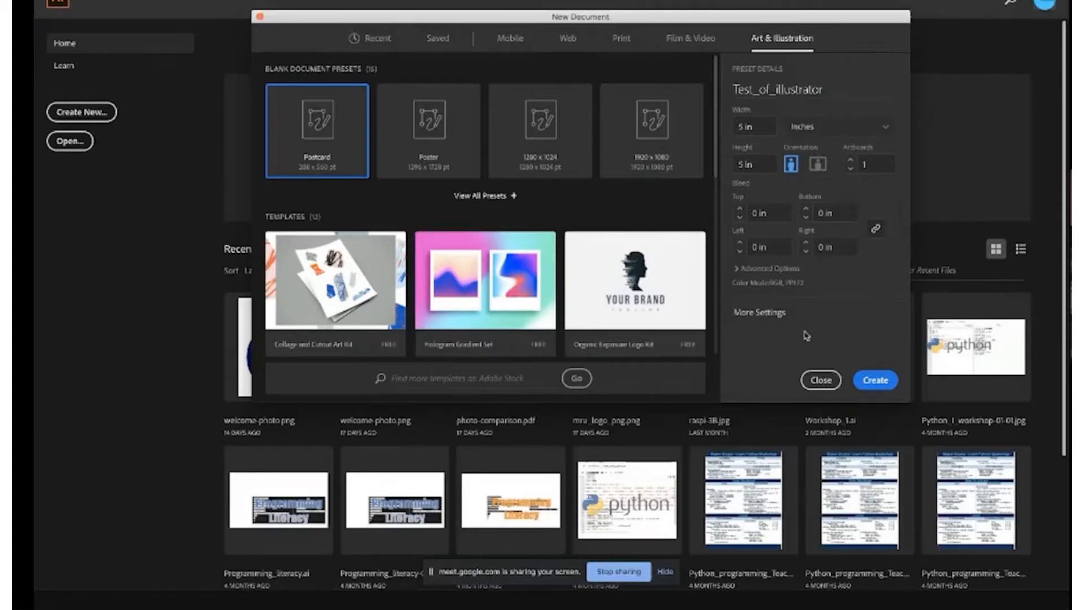
left_click(888, 386)
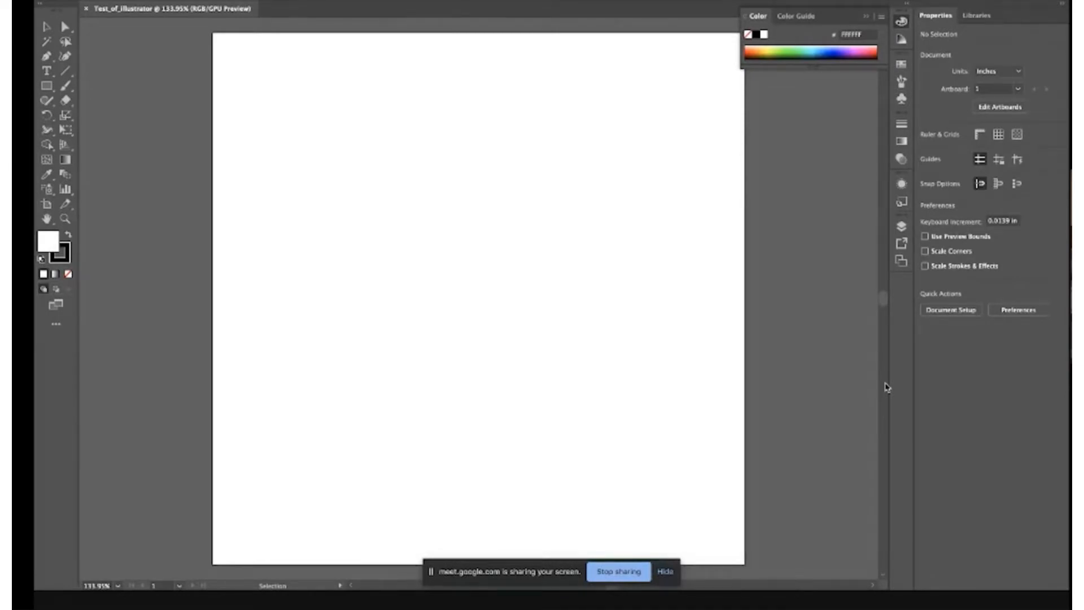
- Collapse the Color panel and display the artboard at 100% zoom
left_click(862, 21)
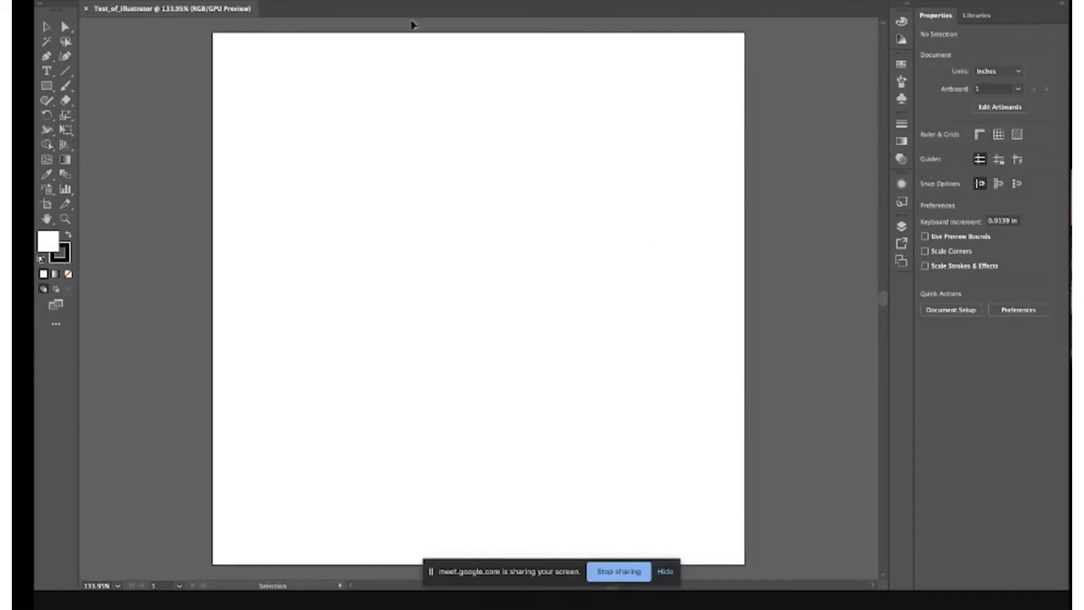
scroll(399, 289, "down", 1)
scroll(399, 289, "left", 1)
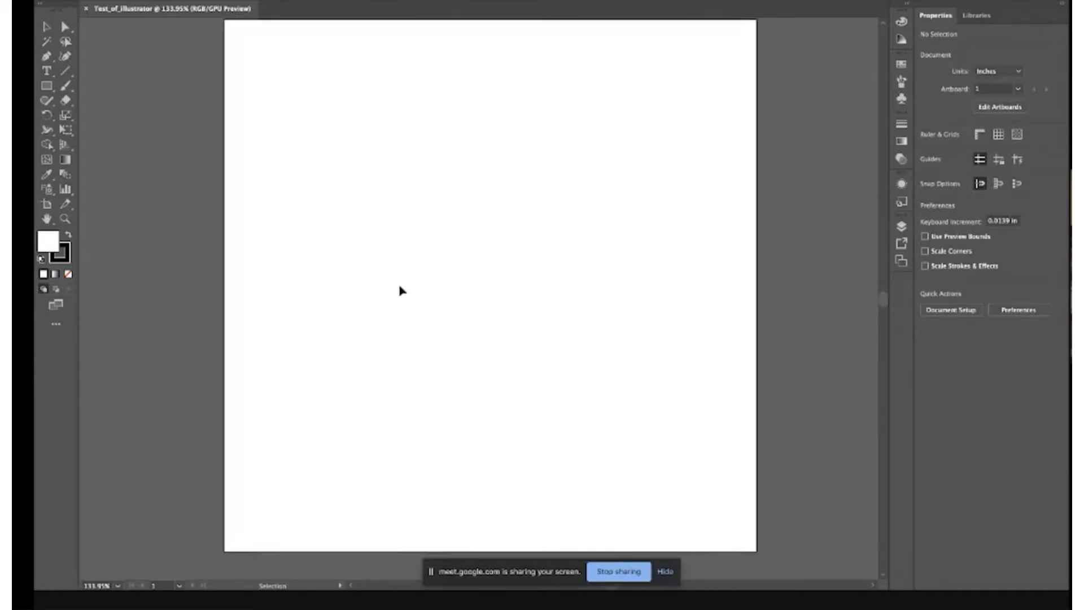
key("ctrl+1")
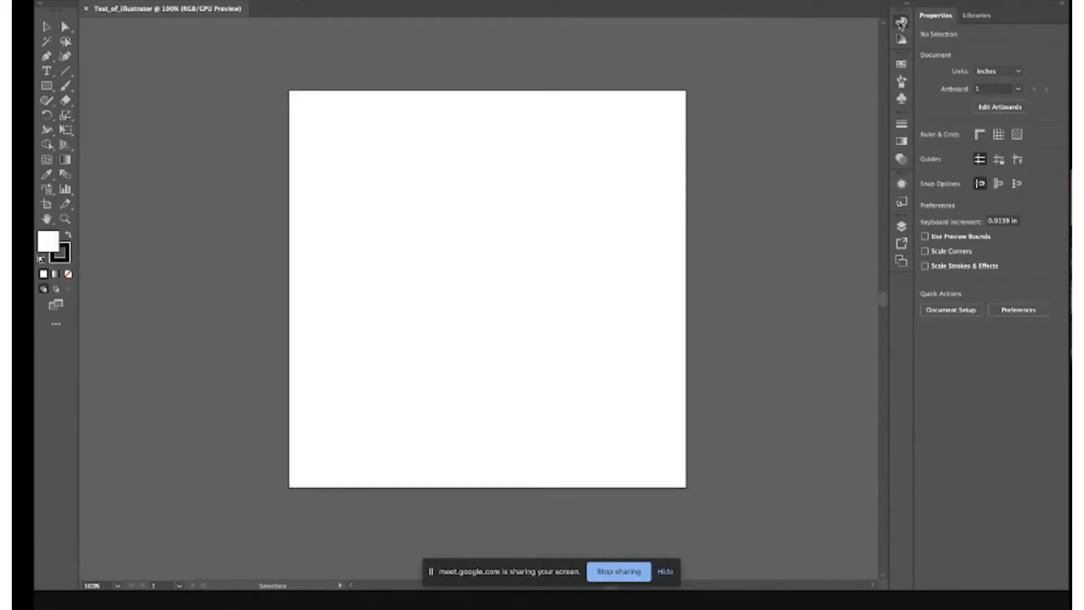
- Look through the Color, Color Guide, Swatches, Brushes, Symbols and Stroke panels, and collapse the Color panel
left_click(901, 20)
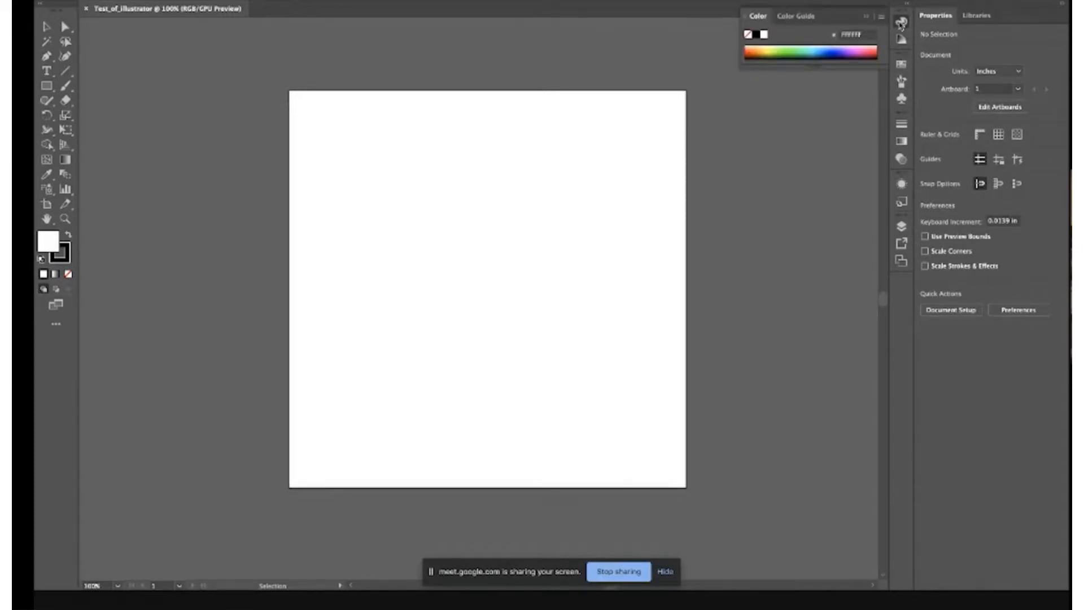
left_click(901, 39)
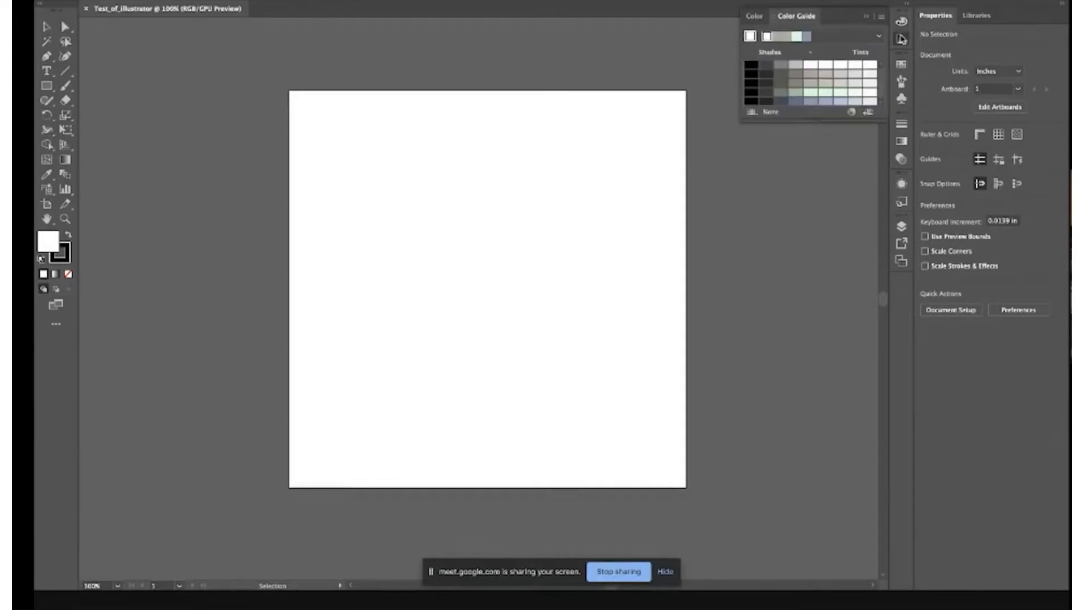
left_click(901, 65)
left_click(901, 81)
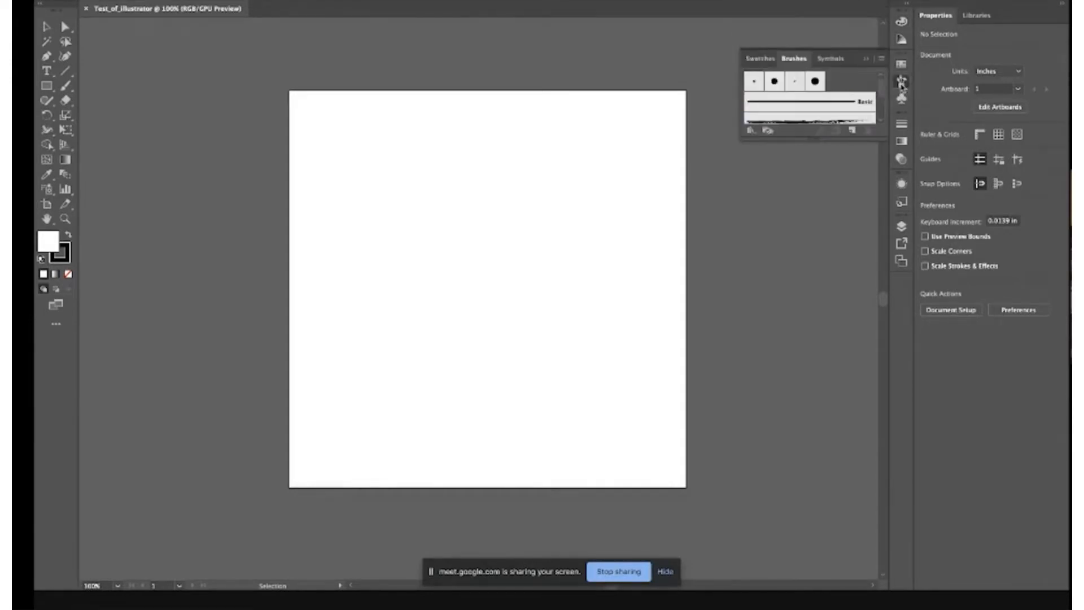
left_click(901, 98)
left_click(901, 124)
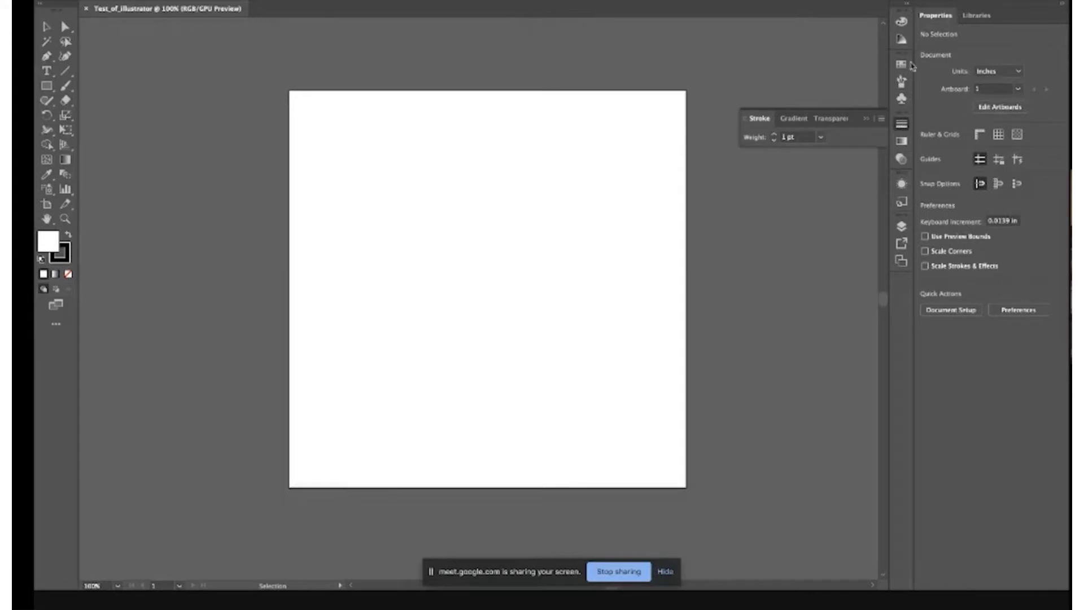
left_click(901, 21)
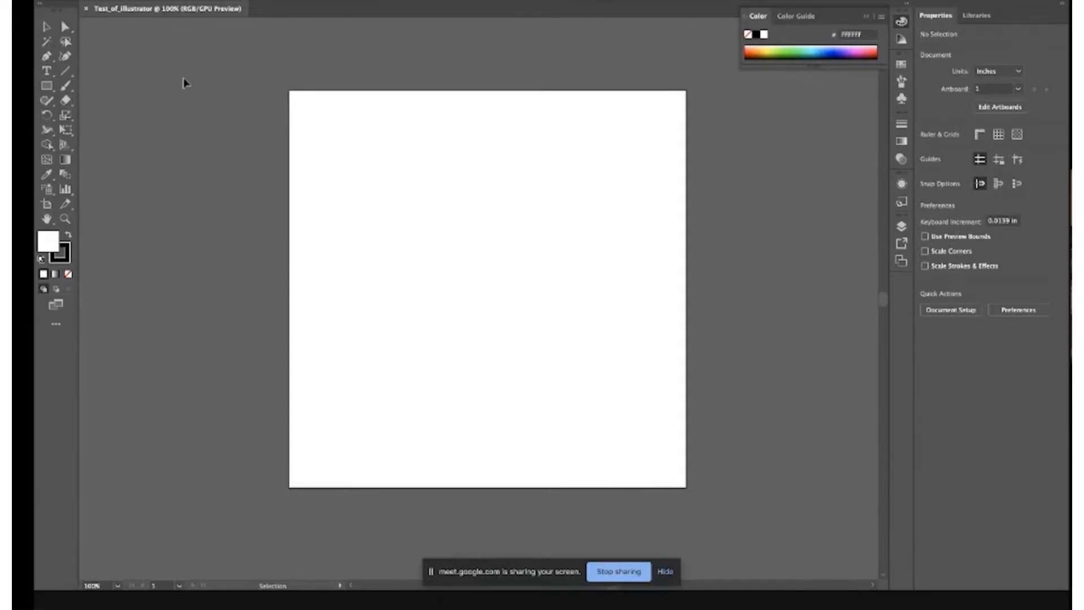
left_click(866, 17)
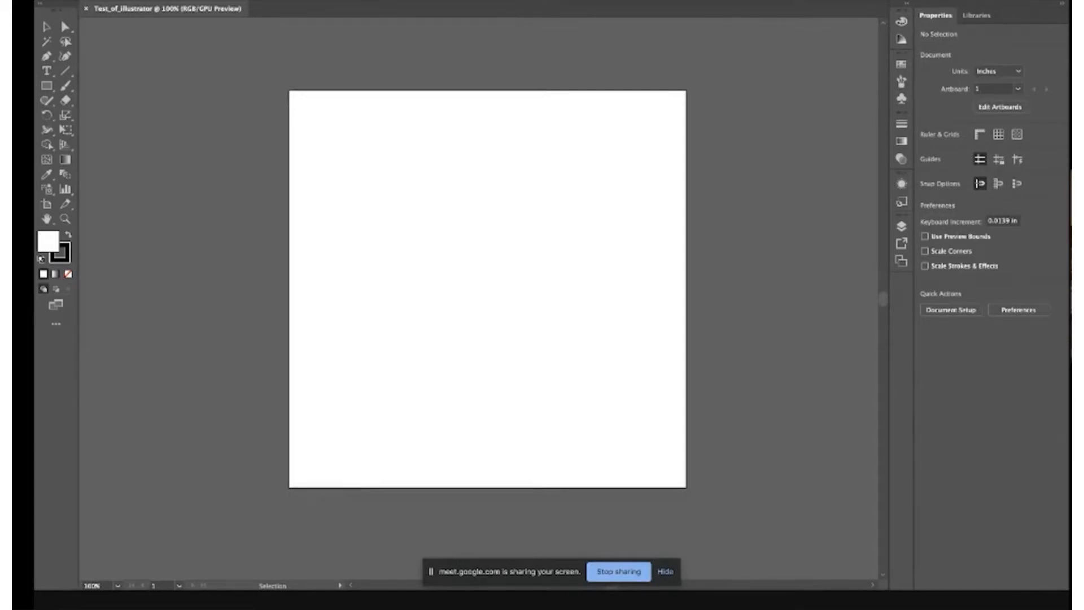
- Try a different workspace layout and return to the Essentials Classic workspace
left_click(914, 0)
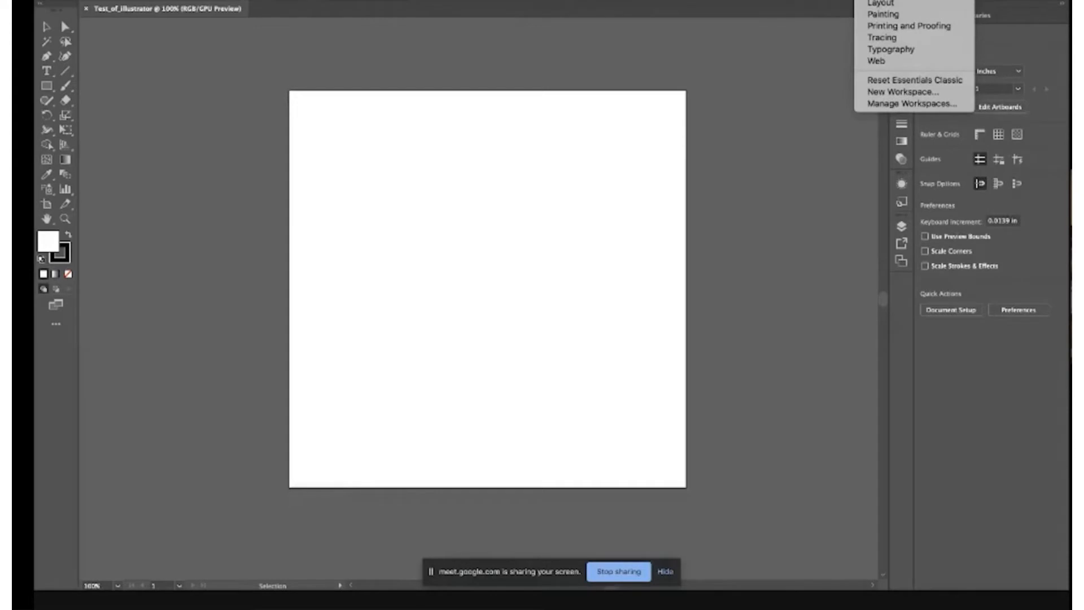
key("Escape")
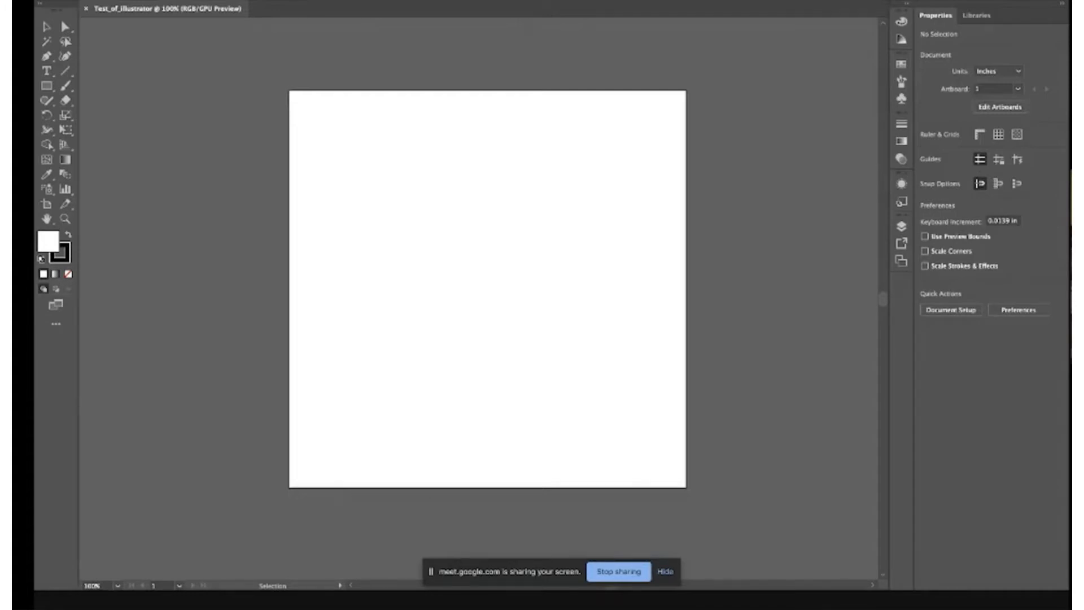
left_click(914, 1)
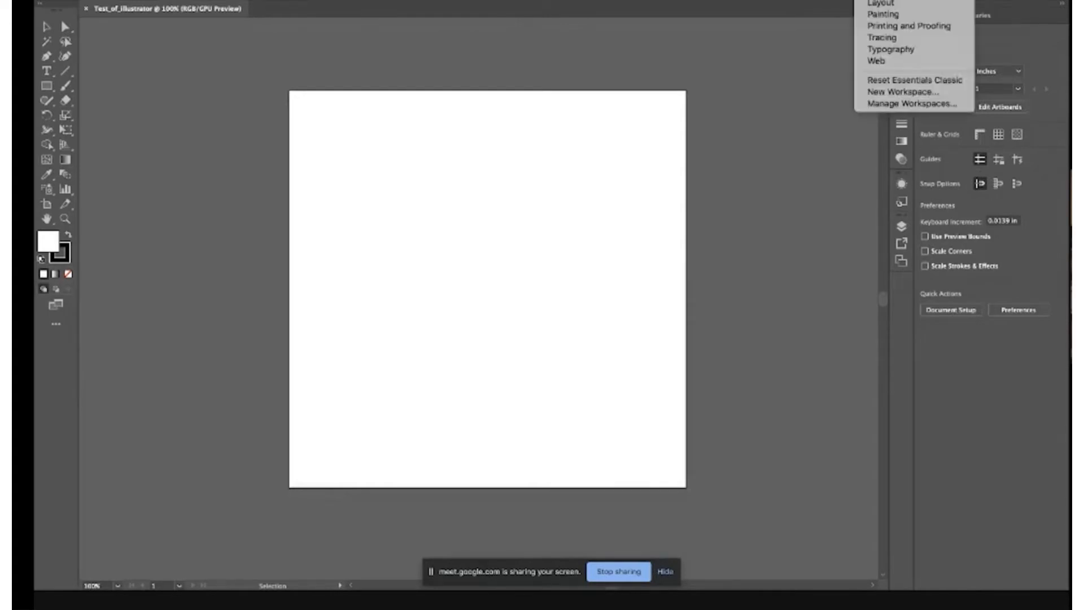
key("Escape")
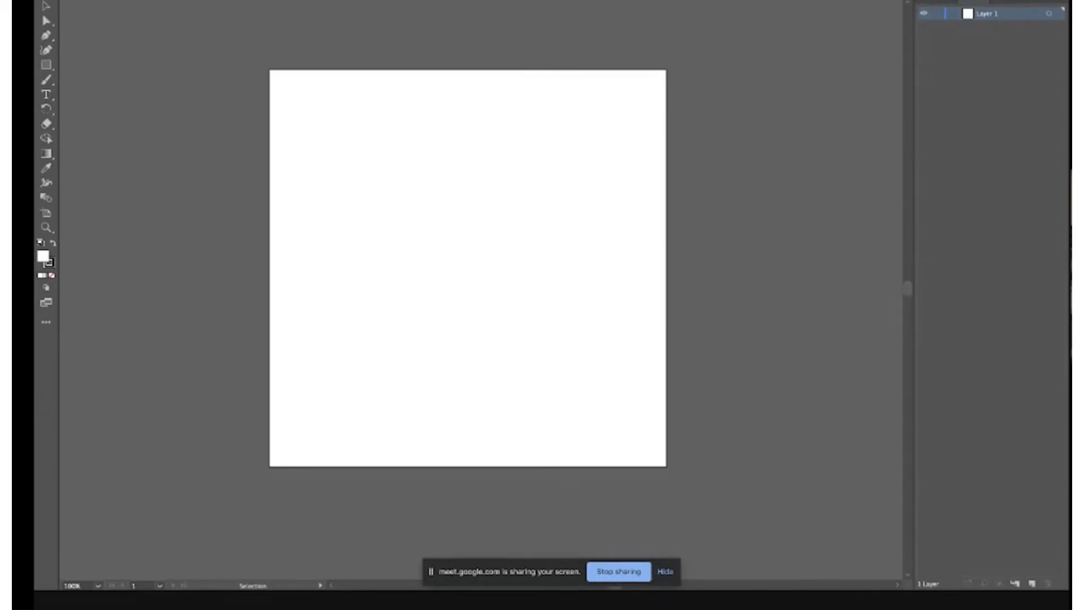
left_click(921, 0)
left_click(921, 0)
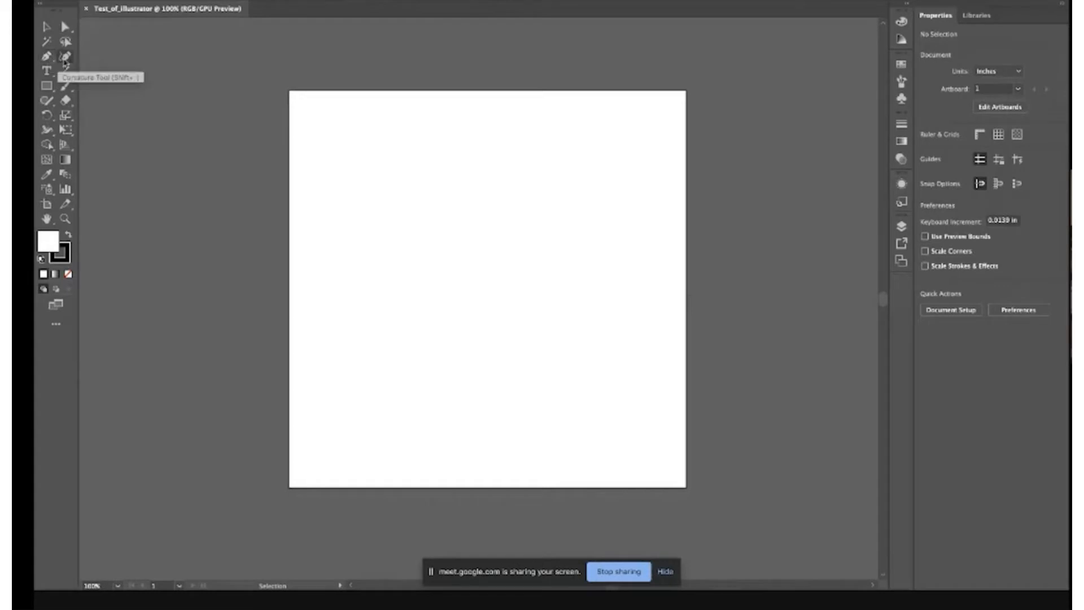
- Draw a rectangle about 2.18 x 1.08 in on the artboard and move it partly past the artboard's upper-left corner
left_click(46, 86)
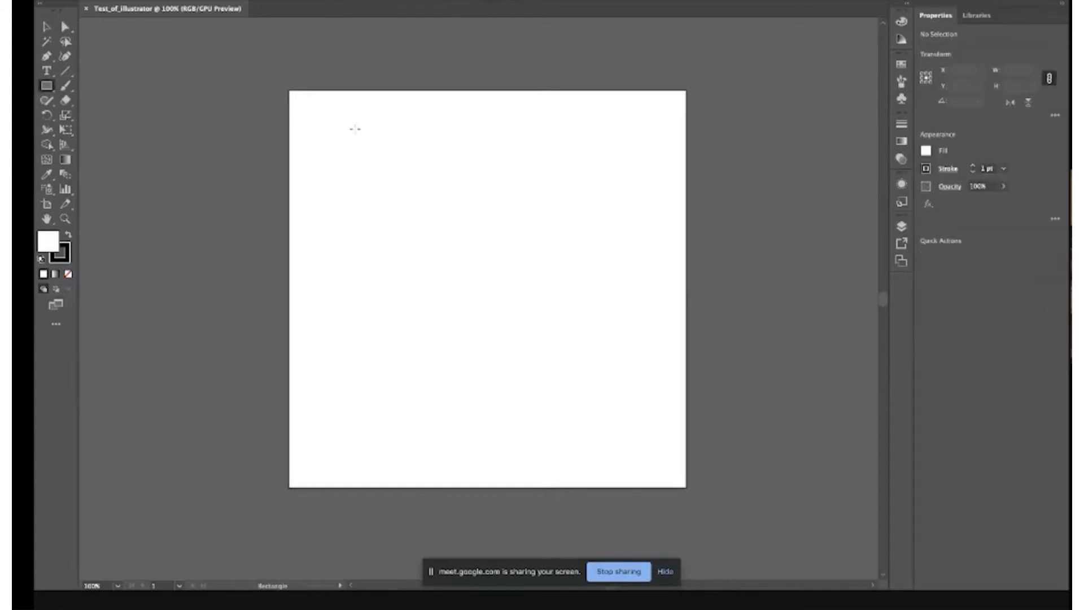
left_click_drag(355, 128, 529, 214)
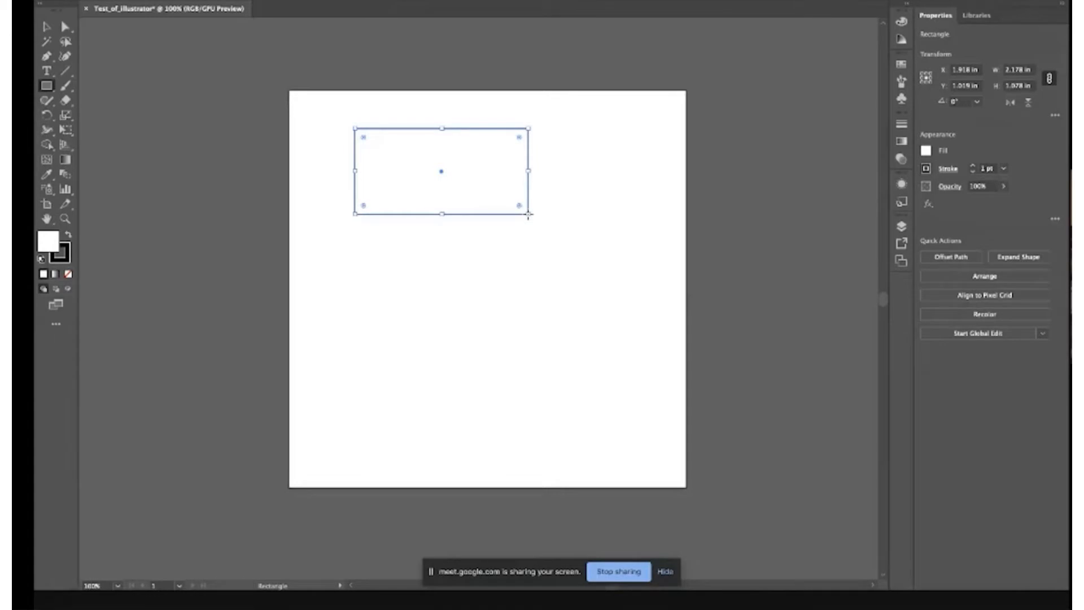
left_click(45, 28)
left_click_drag(460, 162, 270, 102)
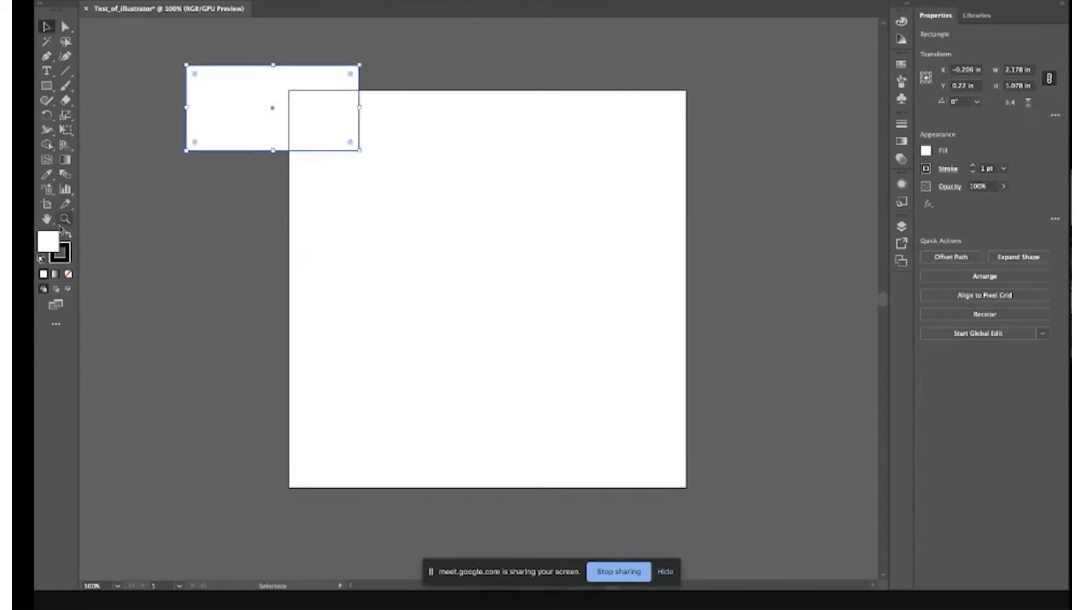
double_click(51, 241)
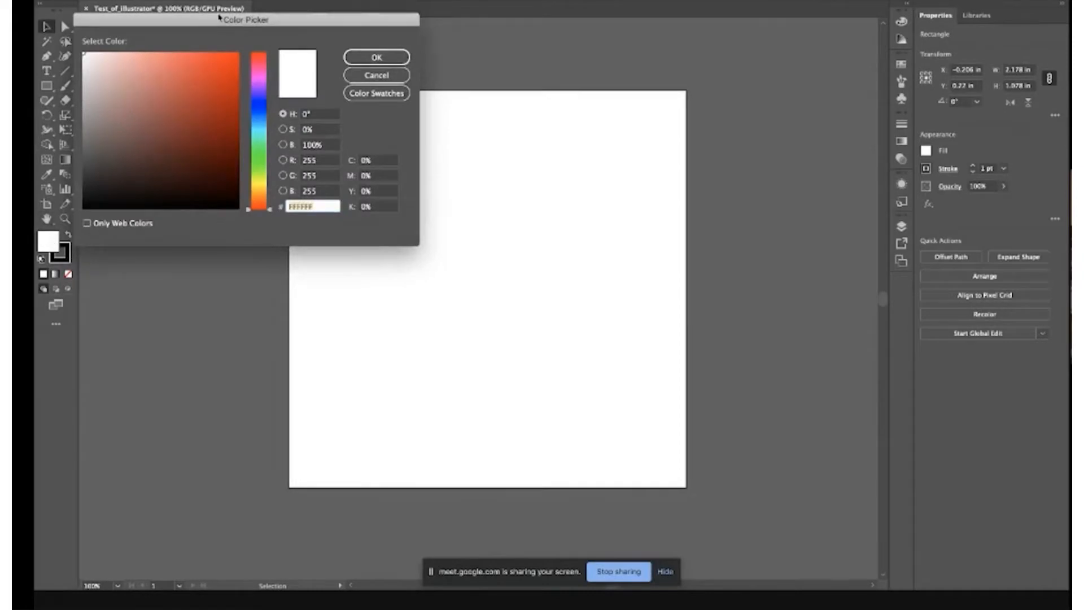
left_click_drag(216, 23, 645, 20)
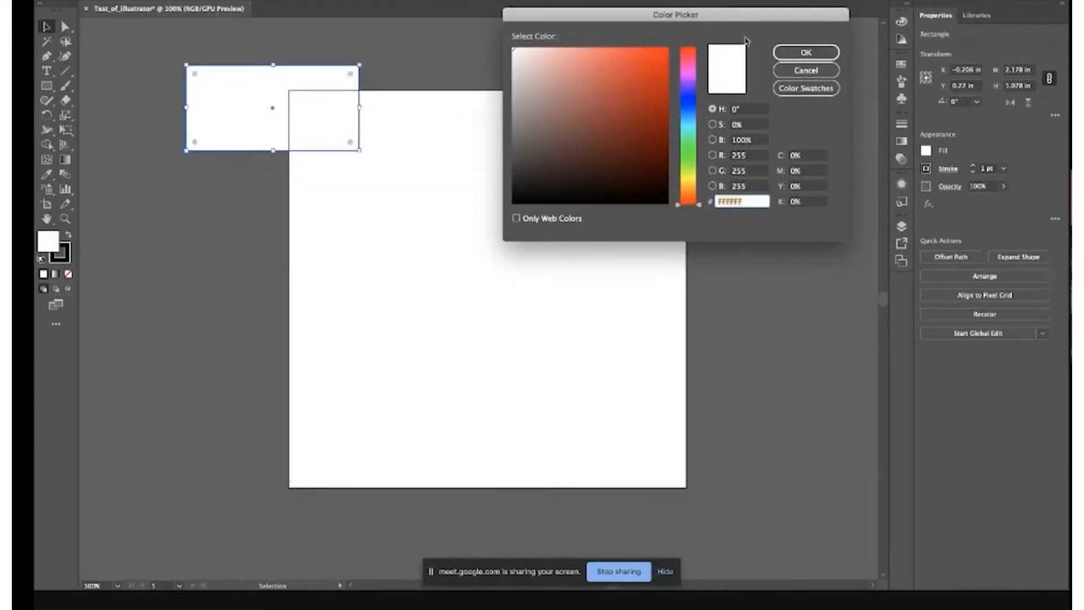
left_click(806, 70)
- Move the rectangle inside the artboard's upper-left corner and remove its fill
left_click_drag(252, 101, 379, 154)
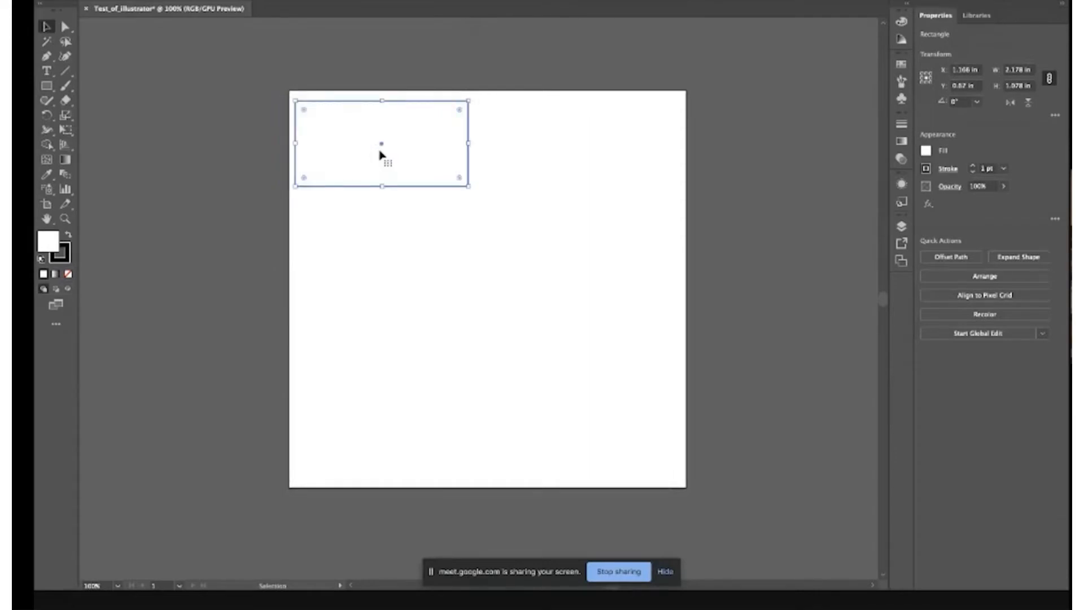
left_click(67, 274)
left_click(320, 123)
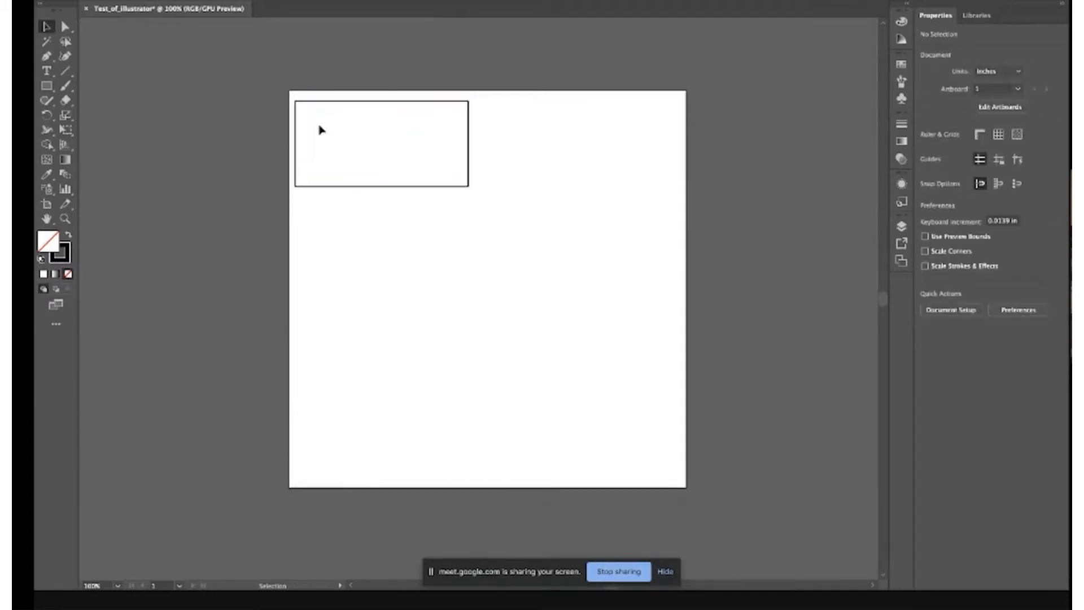
- Move the unfilled rectangle partly past the artboard's left edge and fill it with red C43030
left_click(317, 187)
left_click_drag(317, 189, 206, 204)
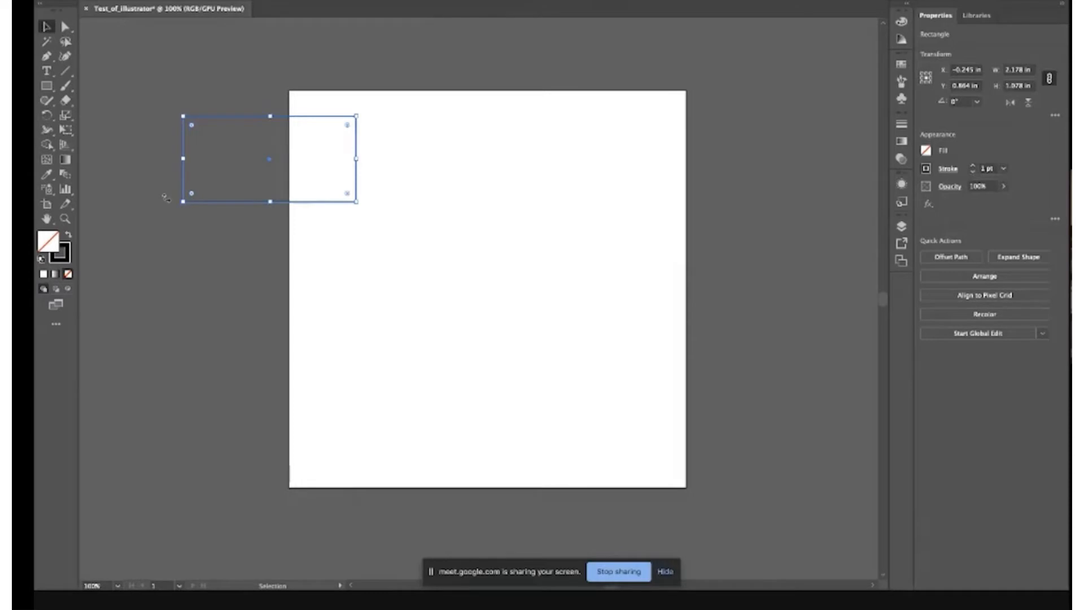
double_click(50, 242)
left_click(631, 84)
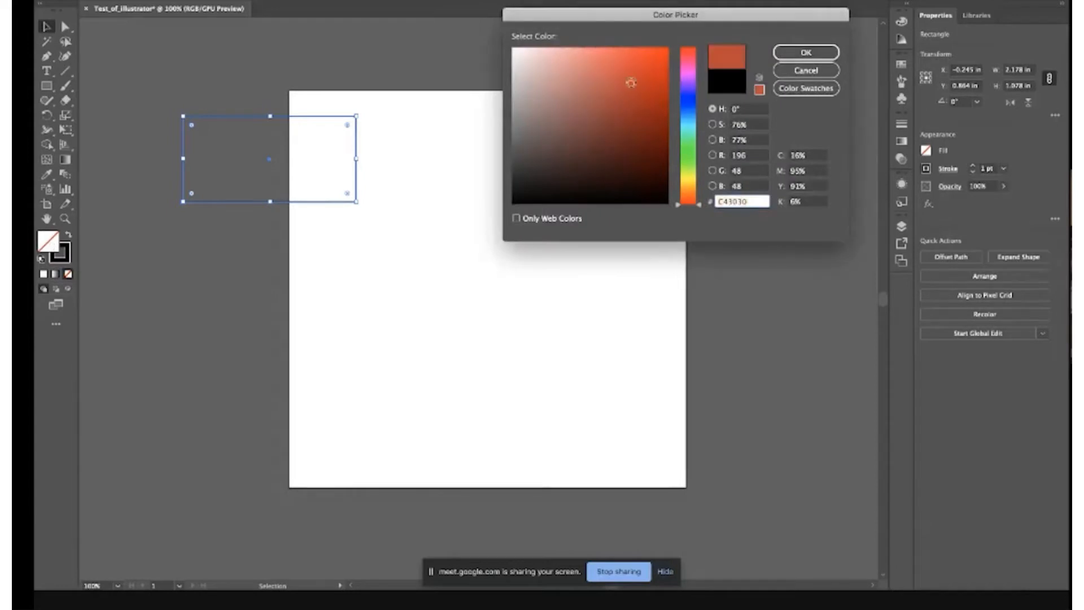
left_click(795, 54)
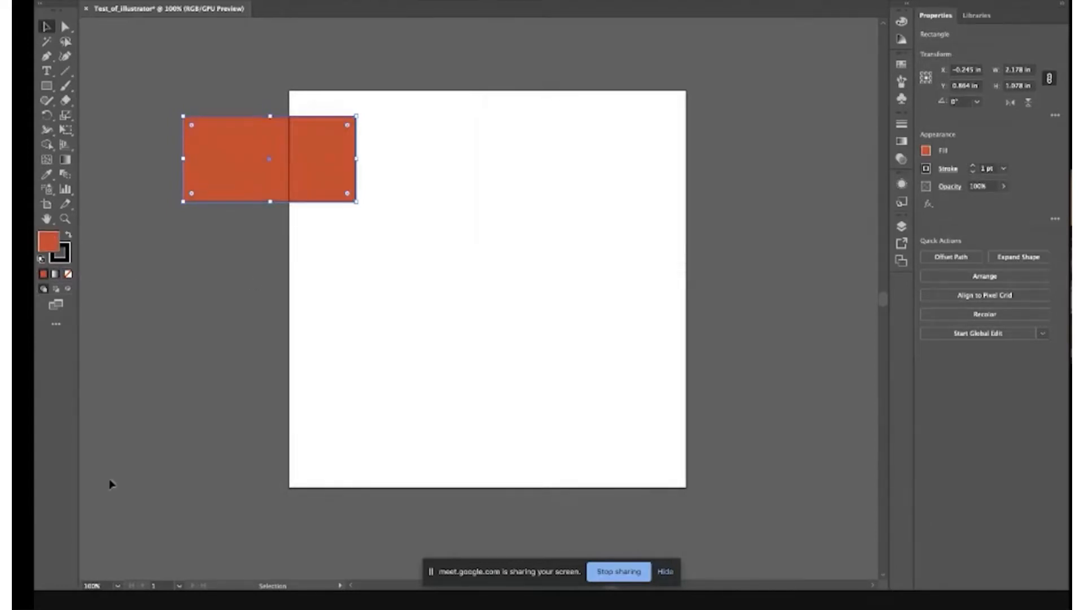
- Change the rectangle's fill to a dark green, 169334
double_click(50, 241)
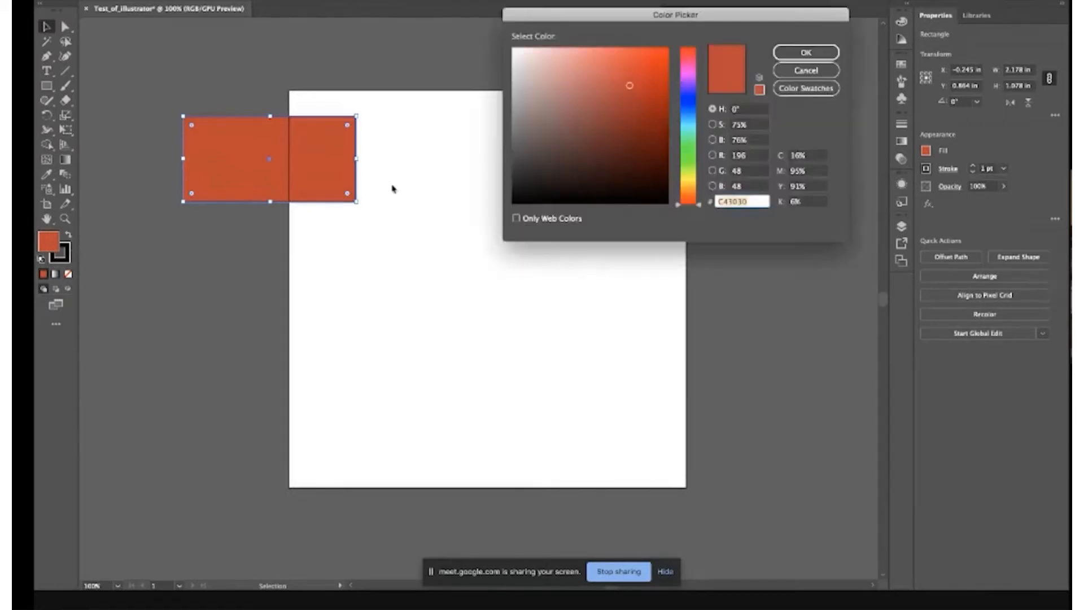
left_click(688, 146)
left_click(646, 114)
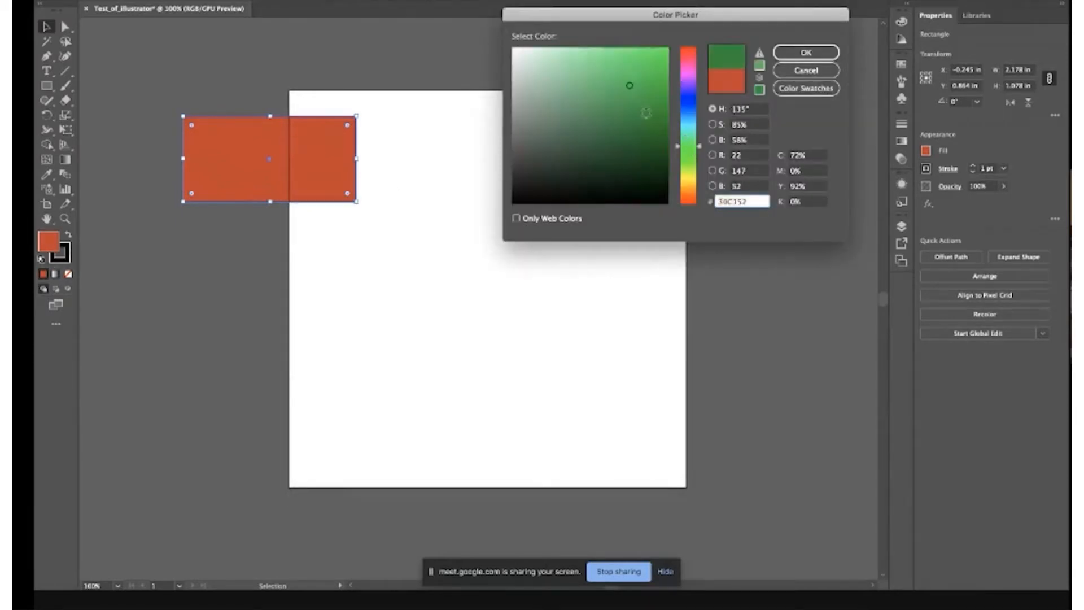
left_click(788, 52)
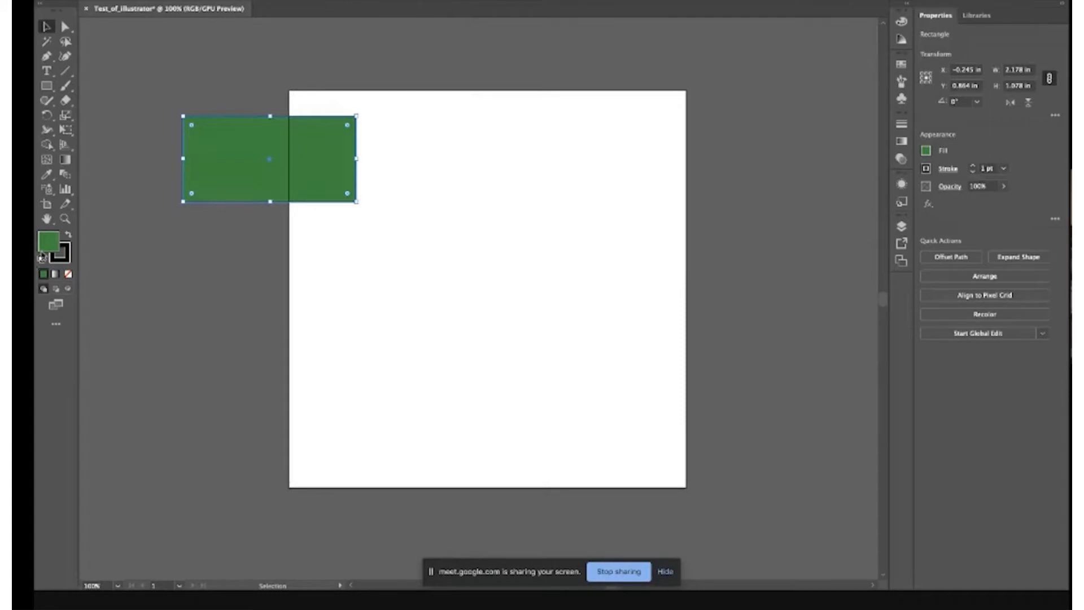
- Set the rectangle's fill to black by entering 0 for the red, green and blue values
double_click(48, 247)
left_click(758, 160)
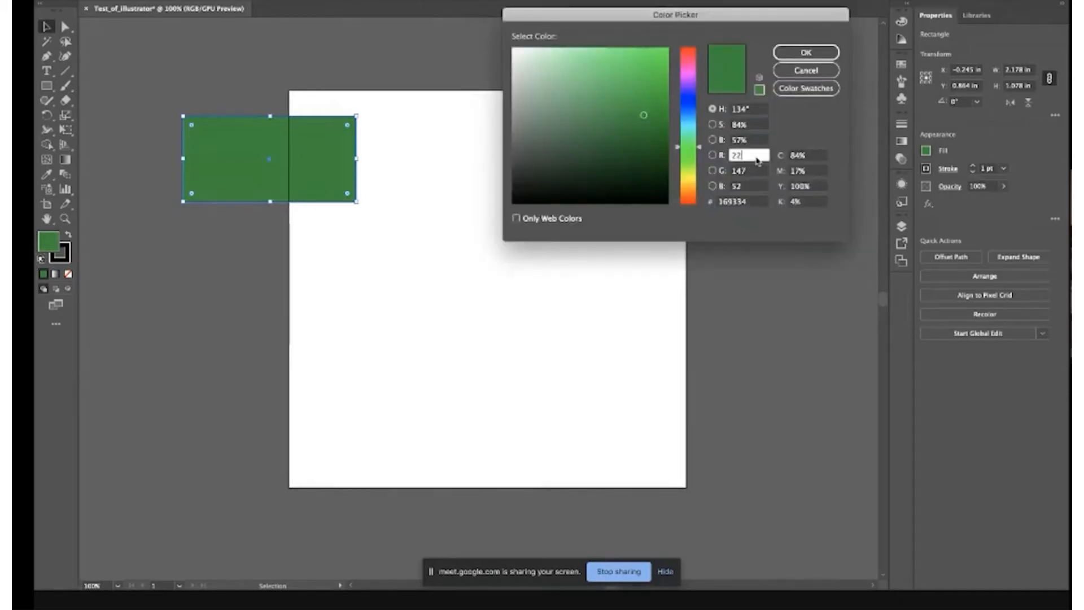
key("BackSpace")
key("BackSpace")
type("2")
key("BackSpace")
type("0")
left_click(753, 171)
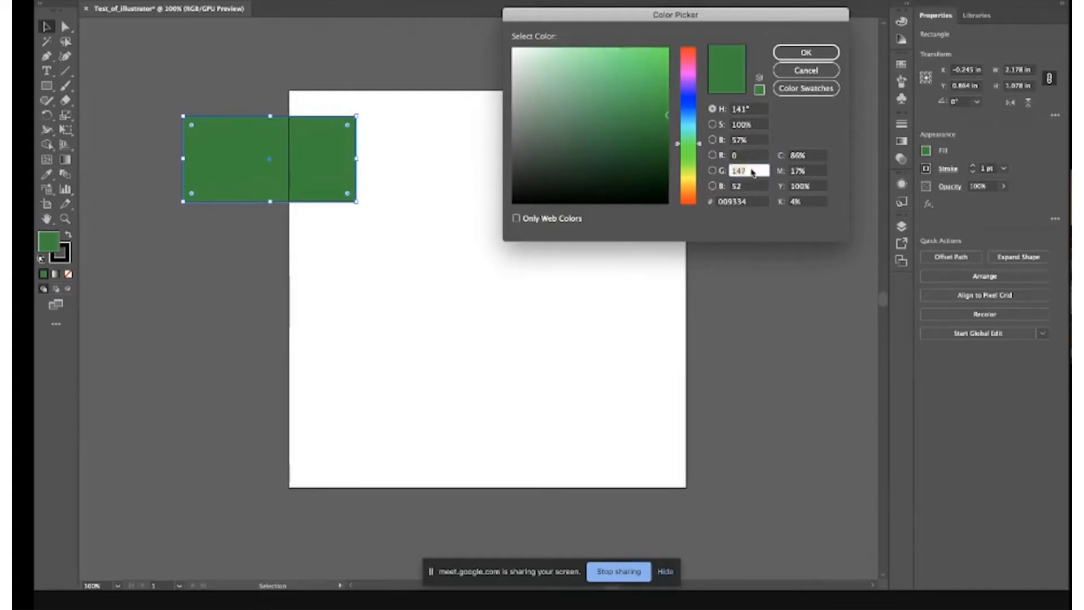
type("0")
left_click(752, 190)
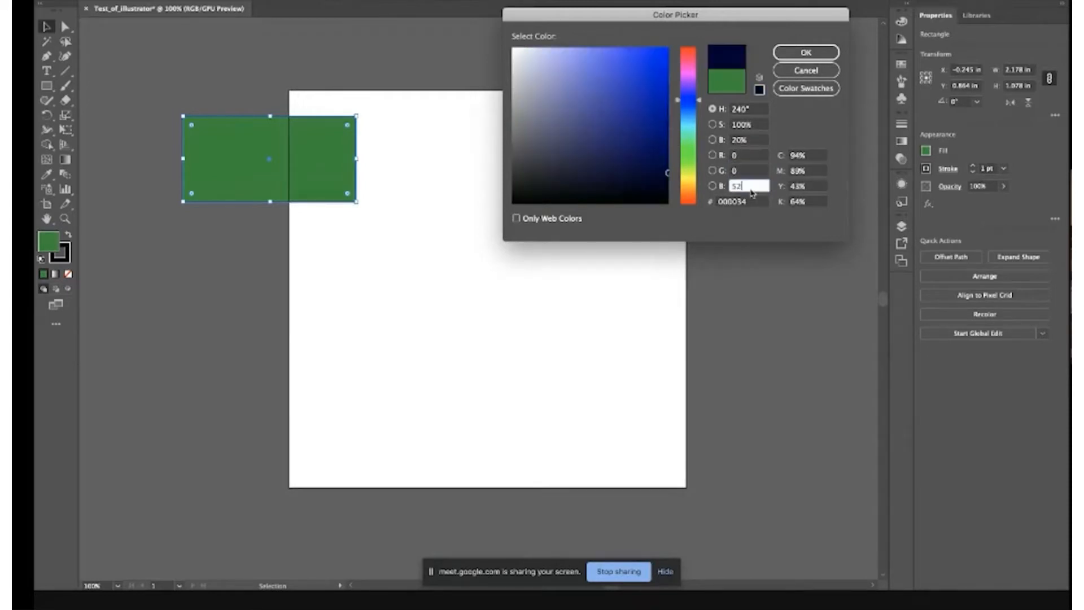
left_click(805, 53)
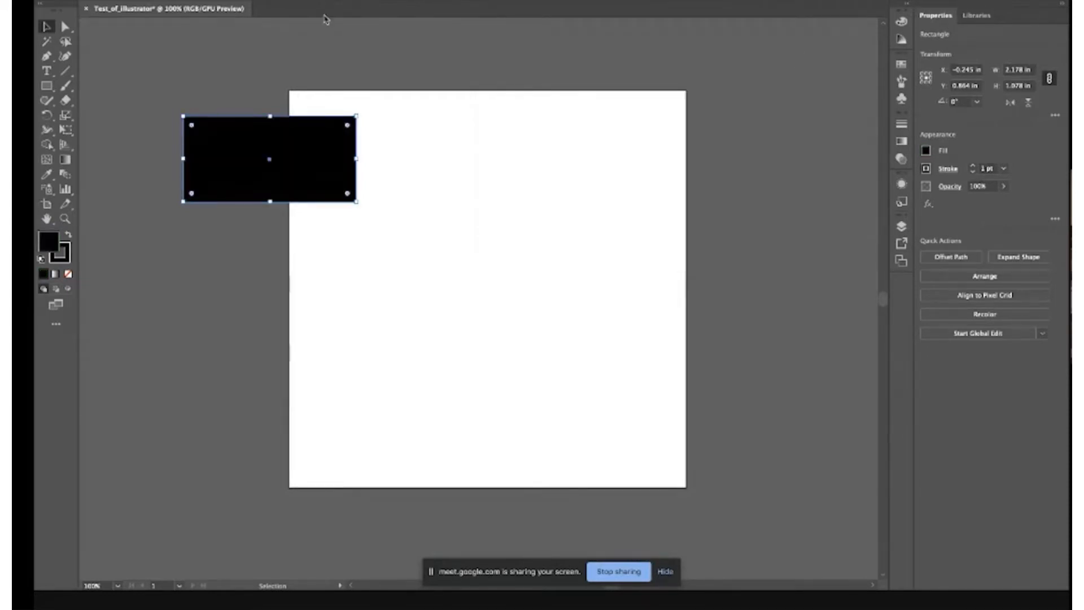
- Set the rectangle's stroke colour to blue 3131C4
left_click(69, 262)
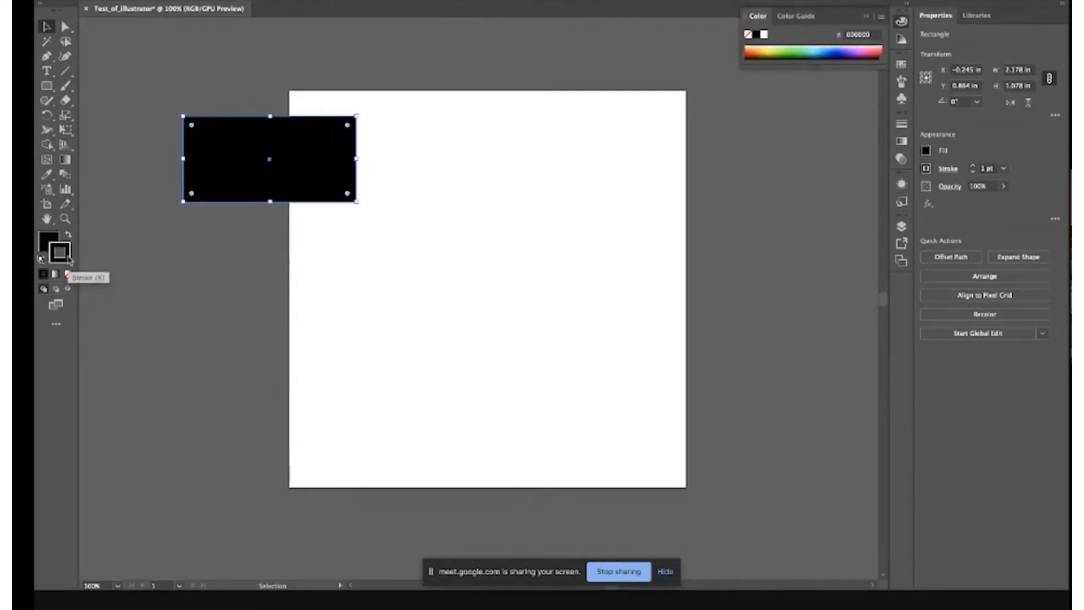
double_click(68, 260)
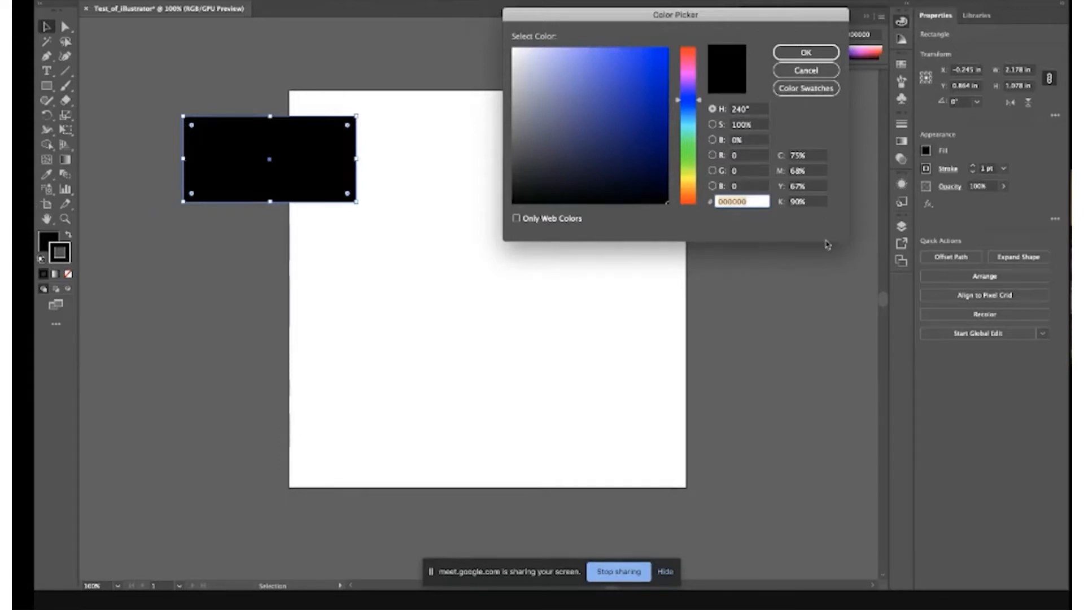
left_click(629, 83)
left_click(805, 52)
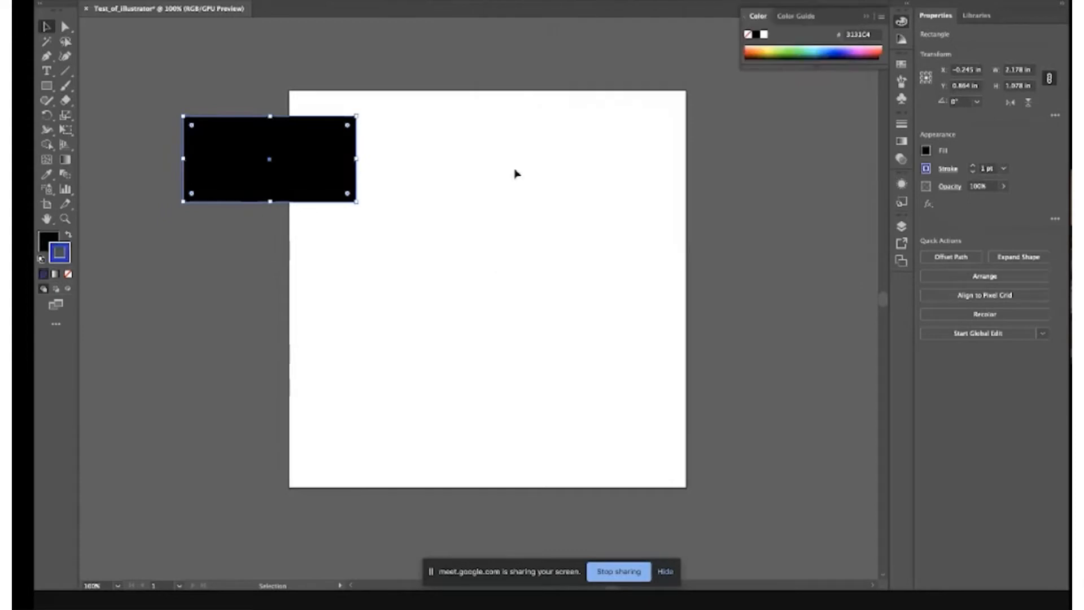
- Set the rectangle's stroke colour to green 087F16 and deselect the rectangle
double_click(67, 253)
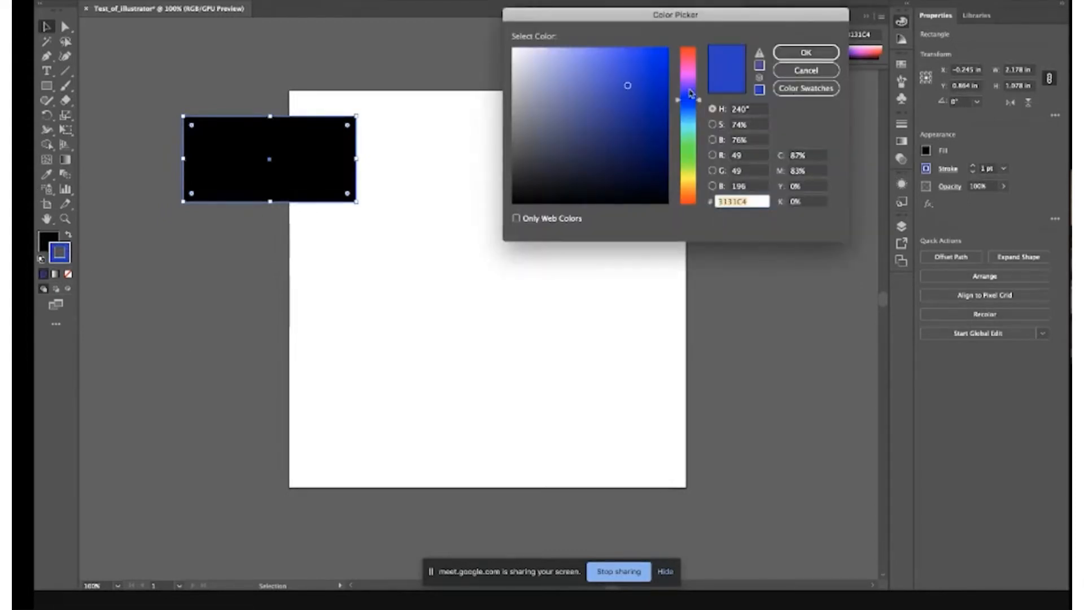
left_click_drag(691, 95, 691, 149)
left_click(660, 125)
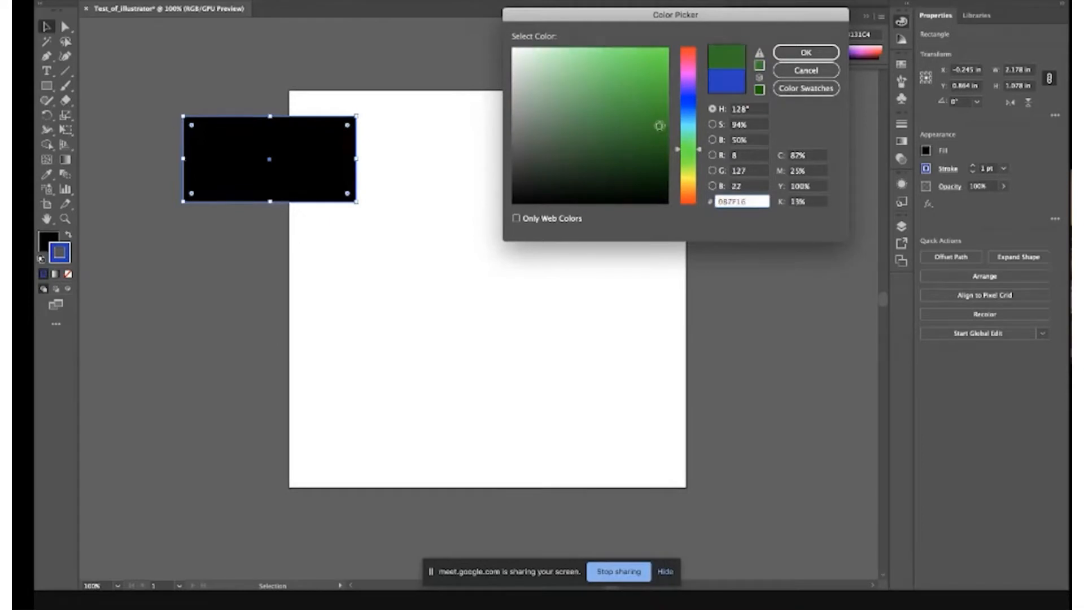
left_click(805, 52)
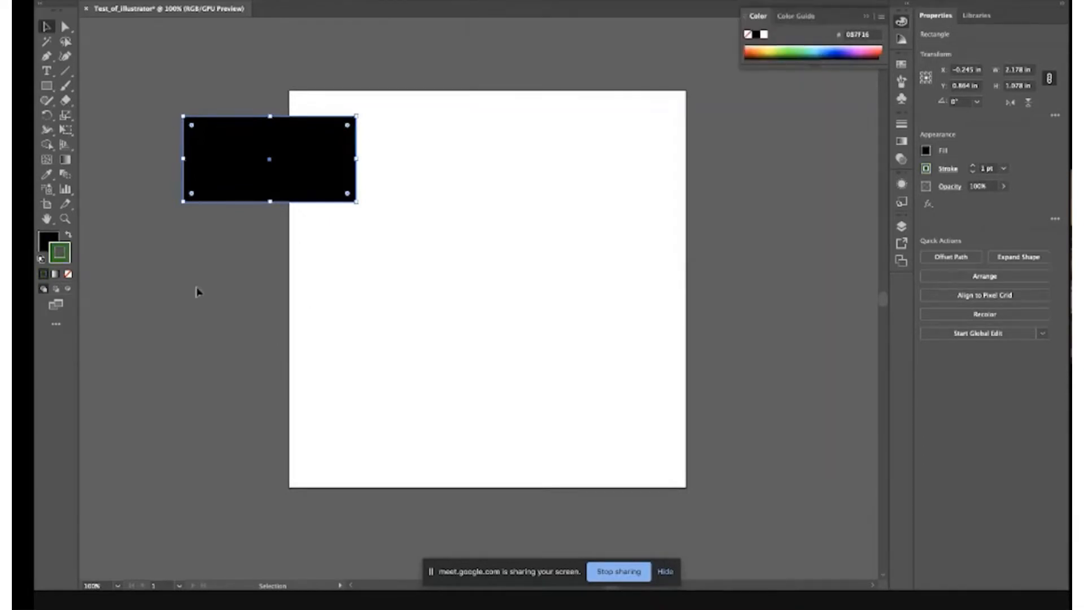
left_click(136, 92)
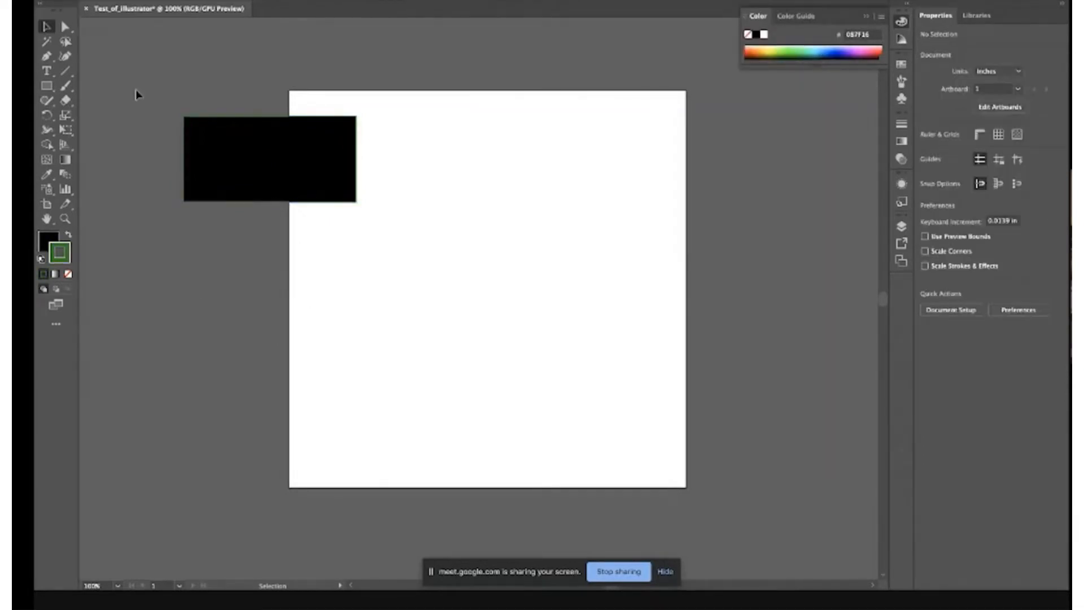
- Move the rectangle over the artboard's upper-left corner and rotate it to about 43°
left_click(208, 160)
left_click_drag(210, 156, 307, 105)
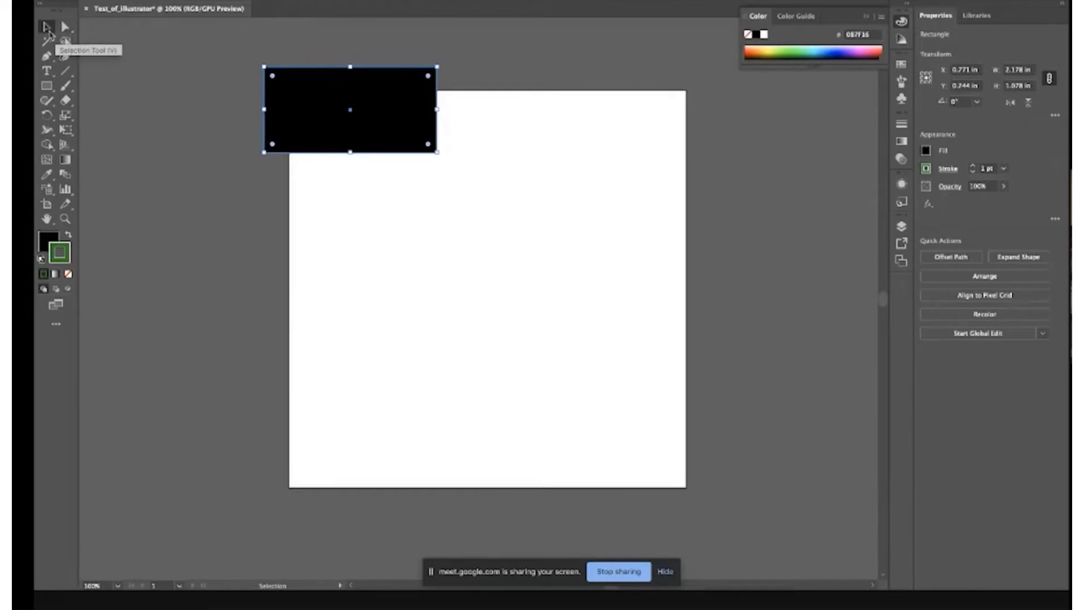
left_click(49, 32)
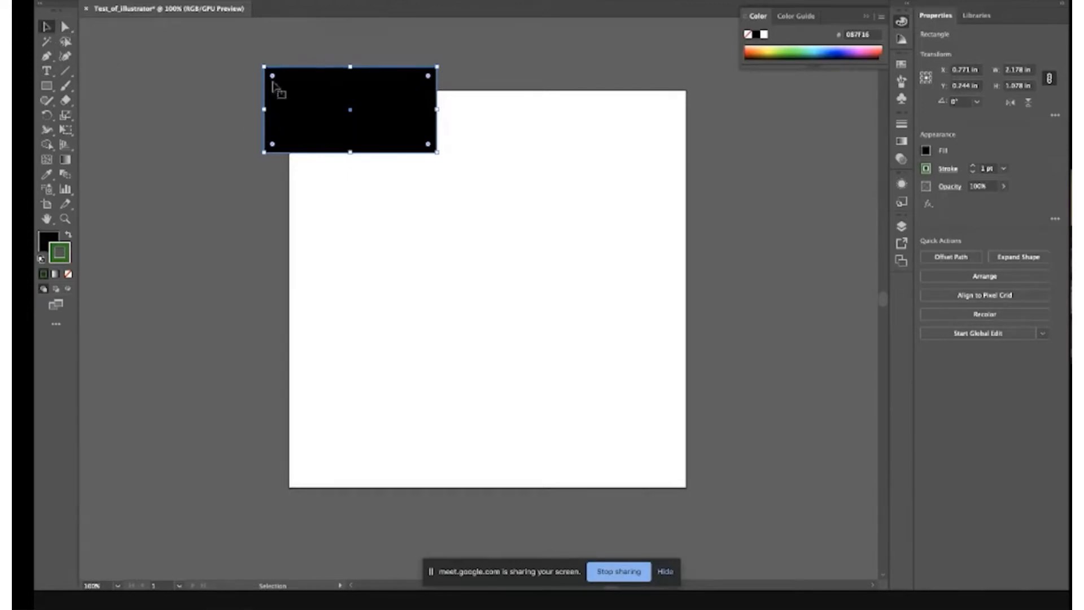
left_click_drag(260, 60, 230, 140)
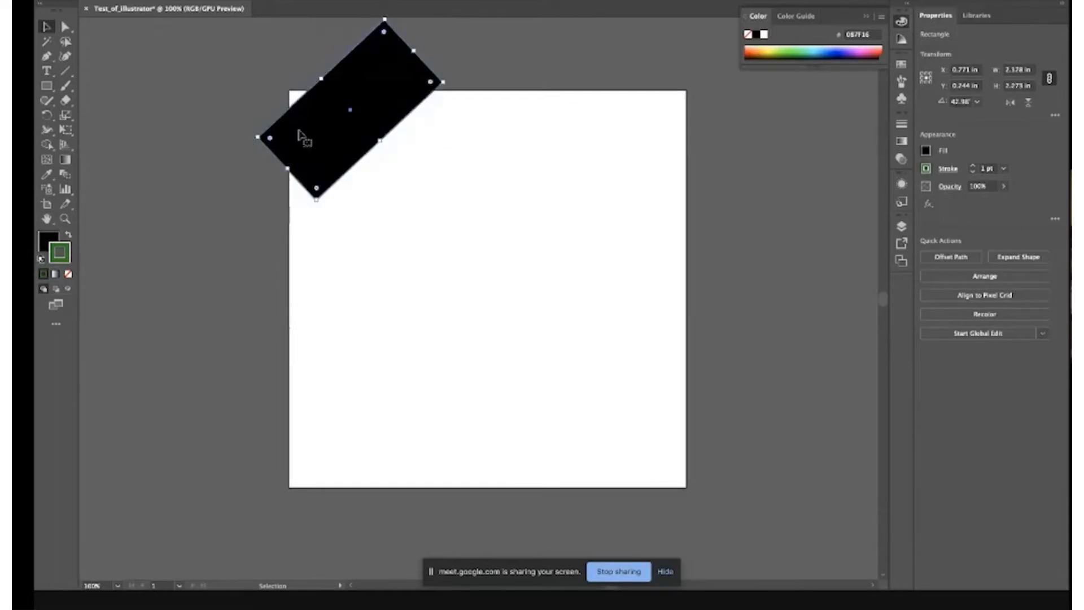
- Round the rotated rectangle's corners fully into a pill shape and move it inside the artboard
left_click_drag(304, 139, 313, 170)
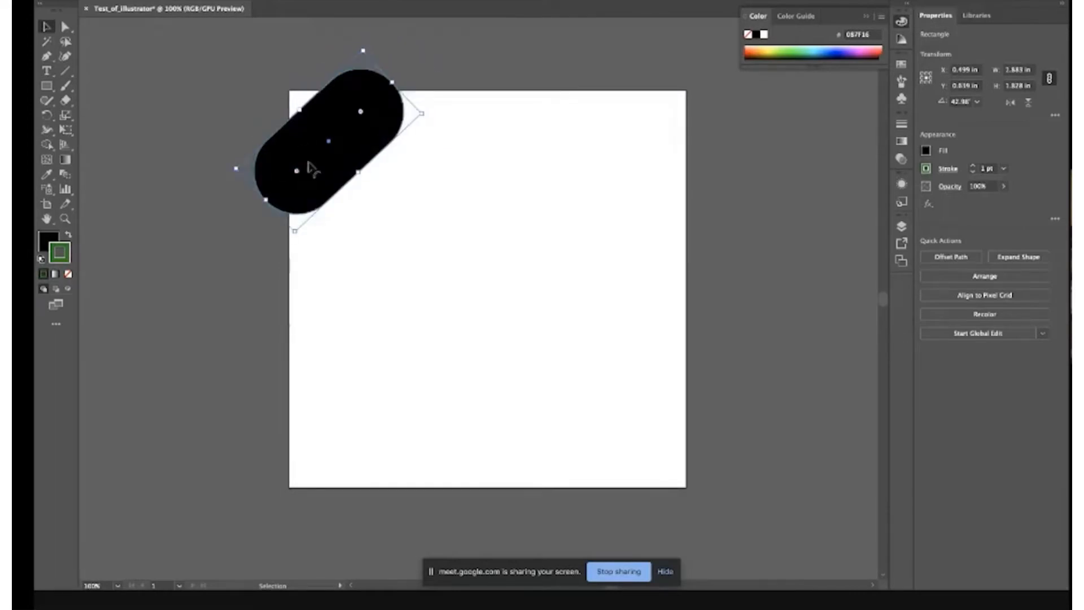
left_click(229, 235)
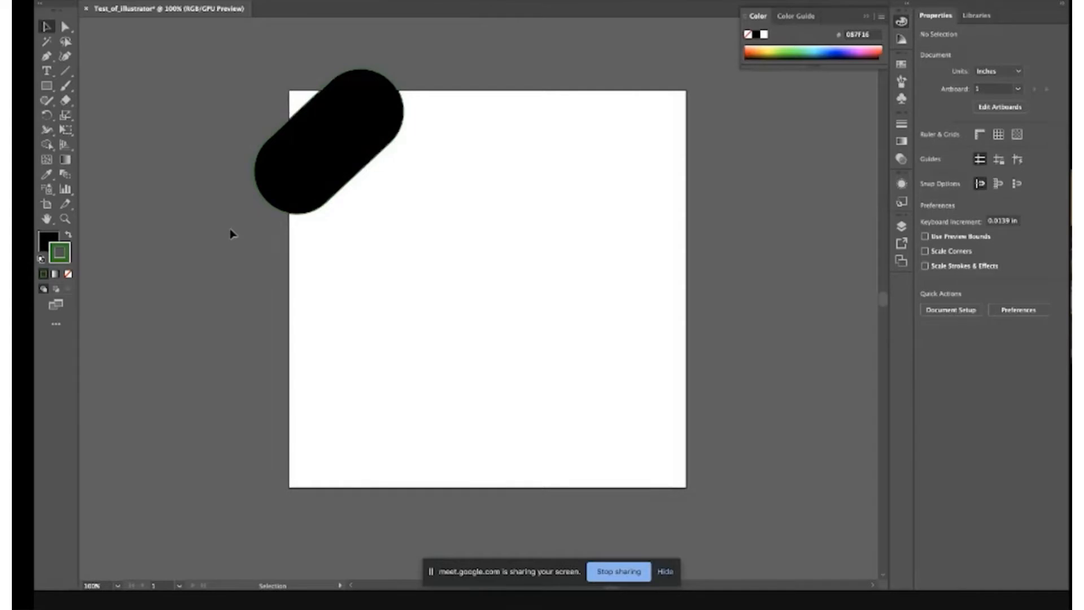
left_click_drag(284, 134, 355, 221)
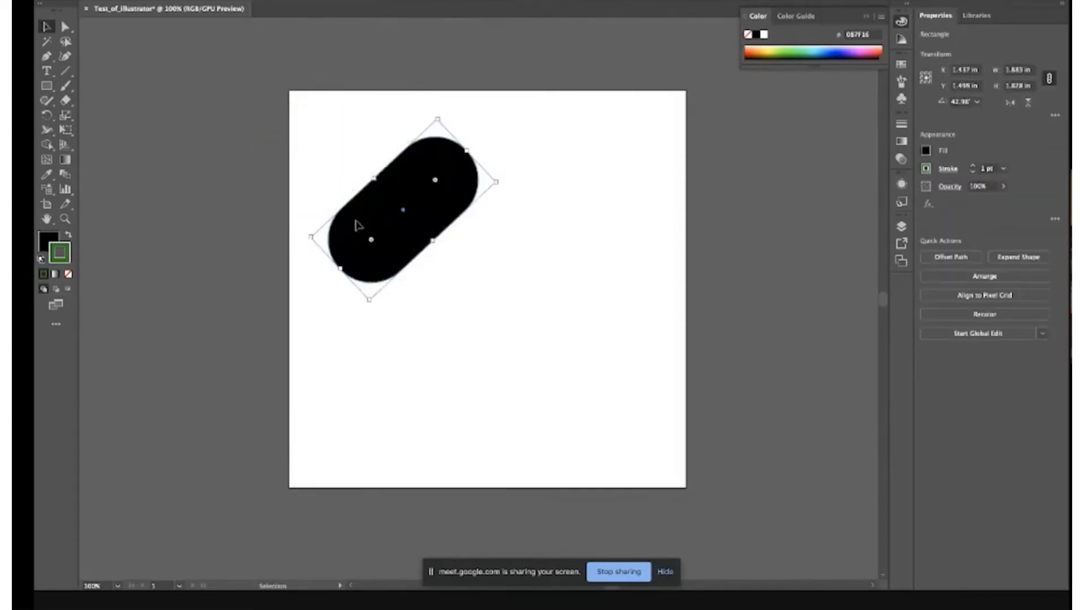
- With the Direct Selection tool, pull the anchor at the upper end of the pill's left straight edge down into the shape
left_click(65, 28)
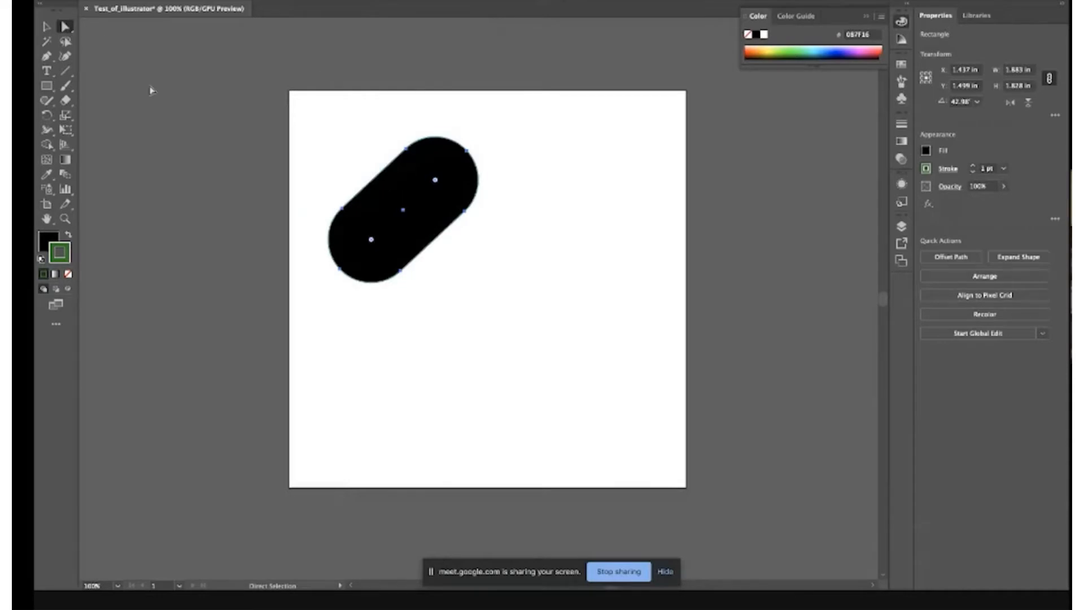
left_click(66, 219)
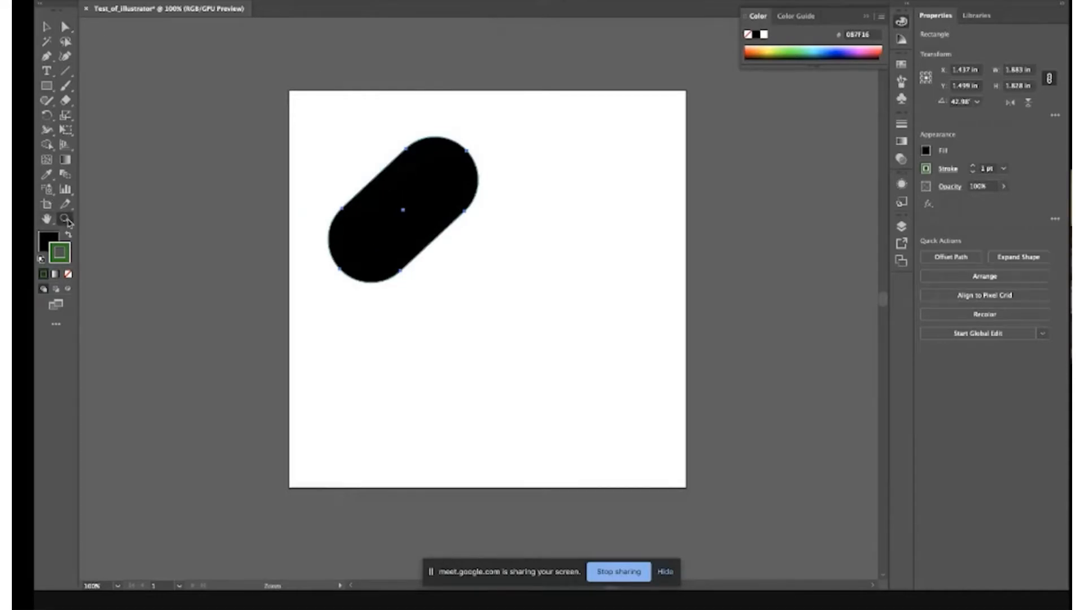
left_click(400, 152)
left_click(491, 387)
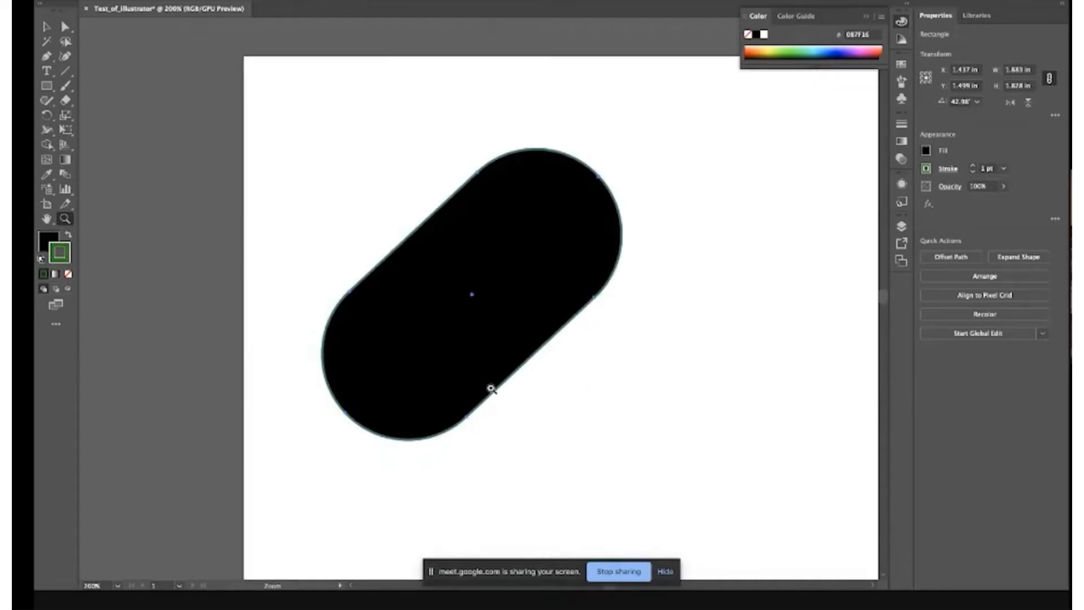
left_click(513, 252)
scroll(486, 286, "down", 3)
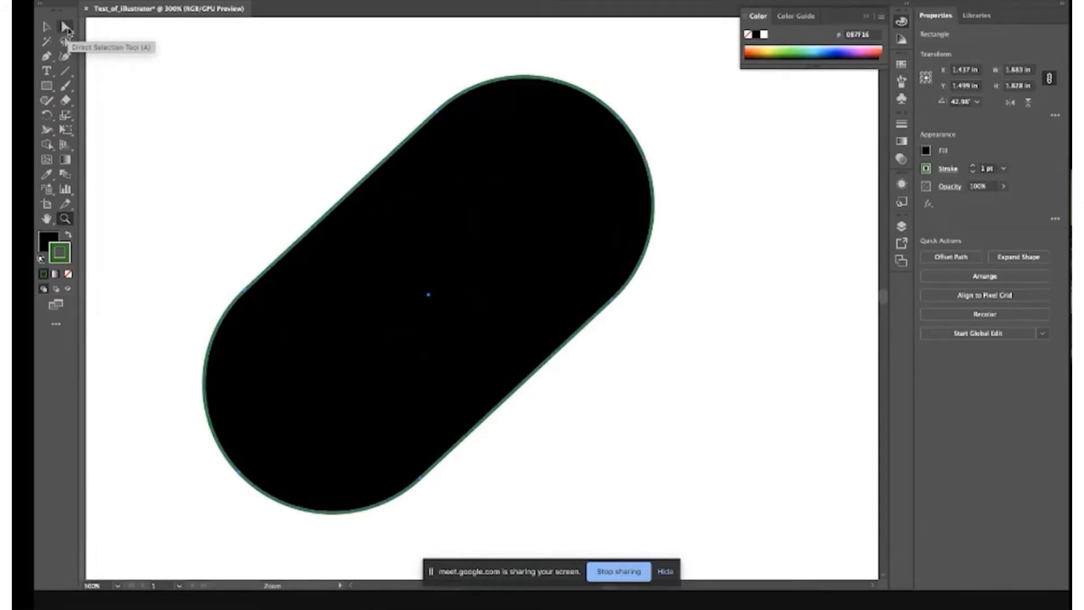
left_click(66, 28)
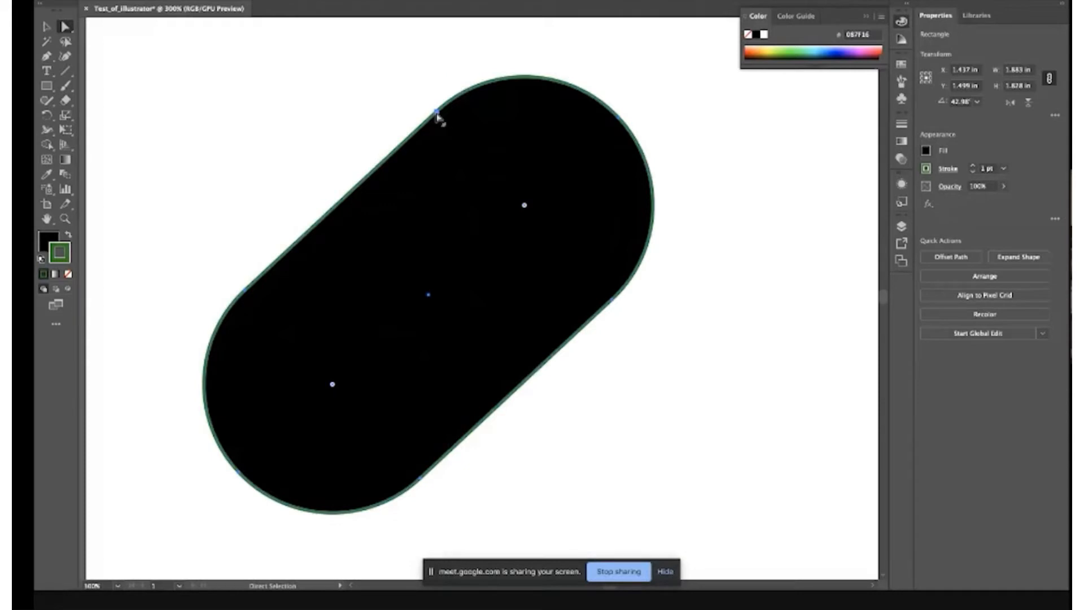
left_click_drag(438, 115, 440, 337)
left_click(458, 178)
scroll(440, 337, "down", 3)
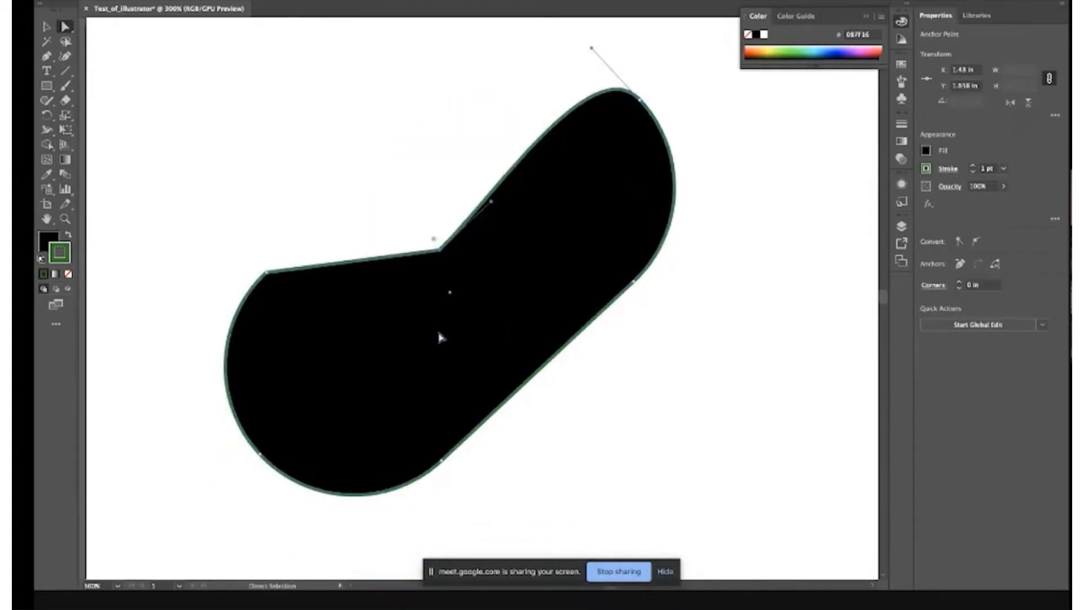
- Pull the opposite anchor on the shape's right edge inward to about X 1.909 in, Y 1.638 in, narrowing the neck
left_click(630, 282)
left_click_drag(629, 282, 654, 256)
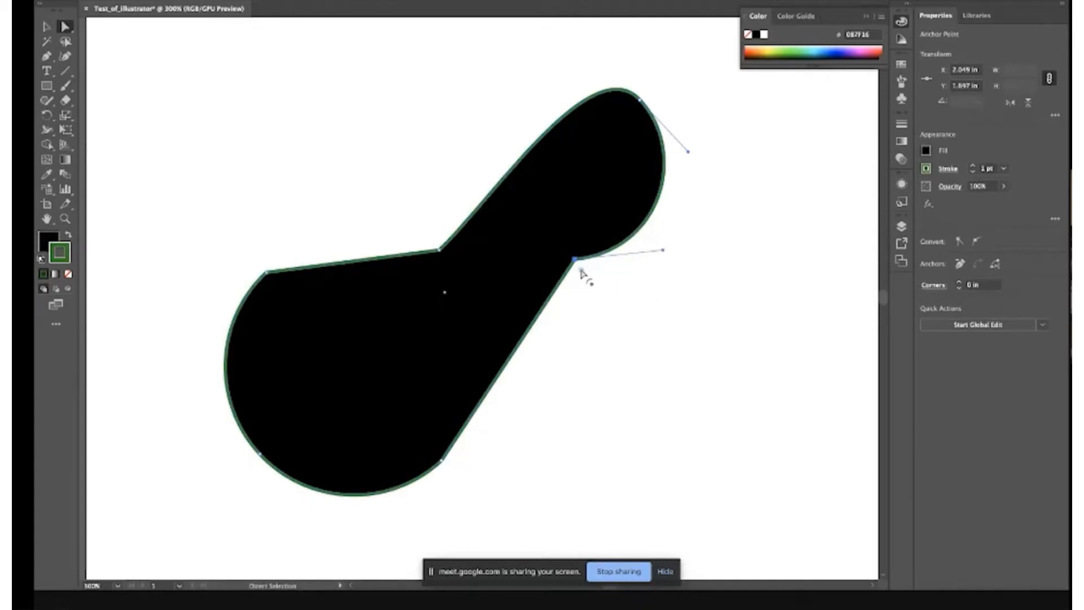
left_click_drag(574, 259, 542, 246)
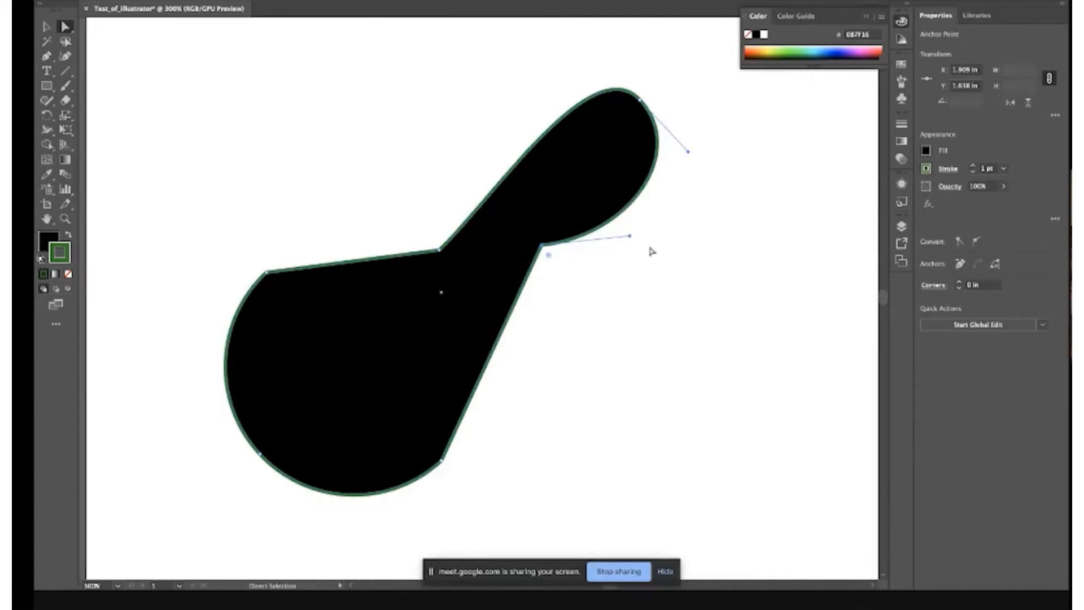
left_click_drag(629, 235, 638, 285)
left_click(638, 285)
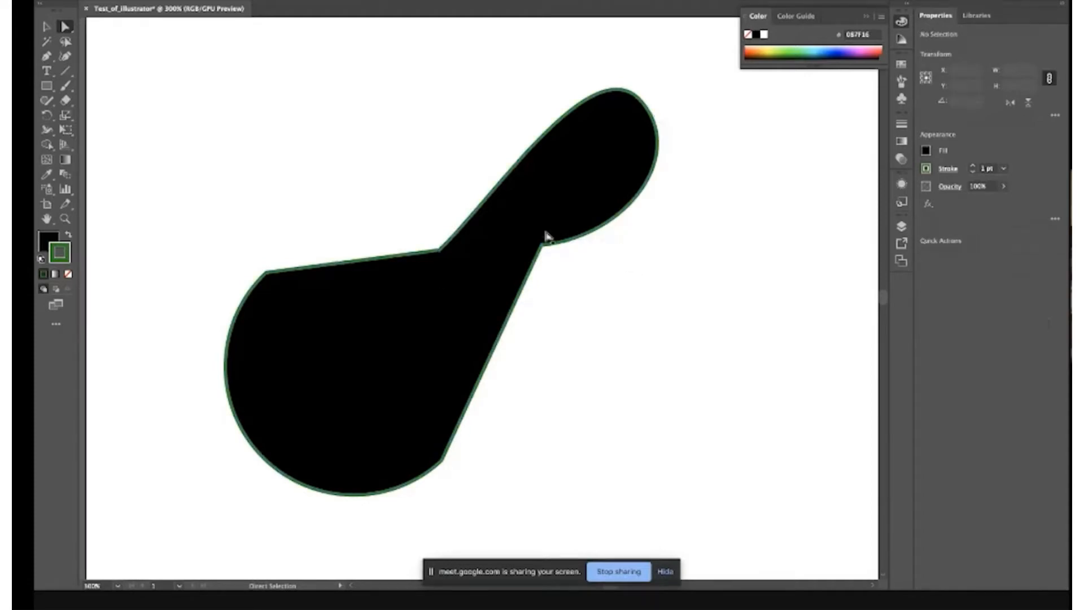
- Round all the sharp corners of the path together with its live corner widgets
left_click(545, 247)
left_click(570, 317)
left_click(276, 303)
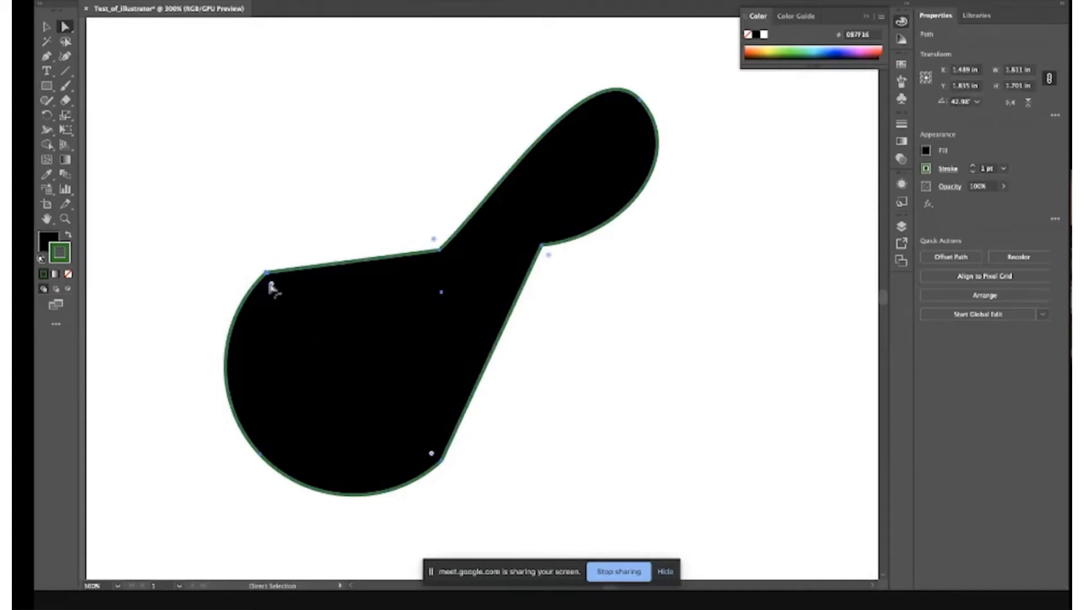
left_click_drag(271, 284, 462, 305)
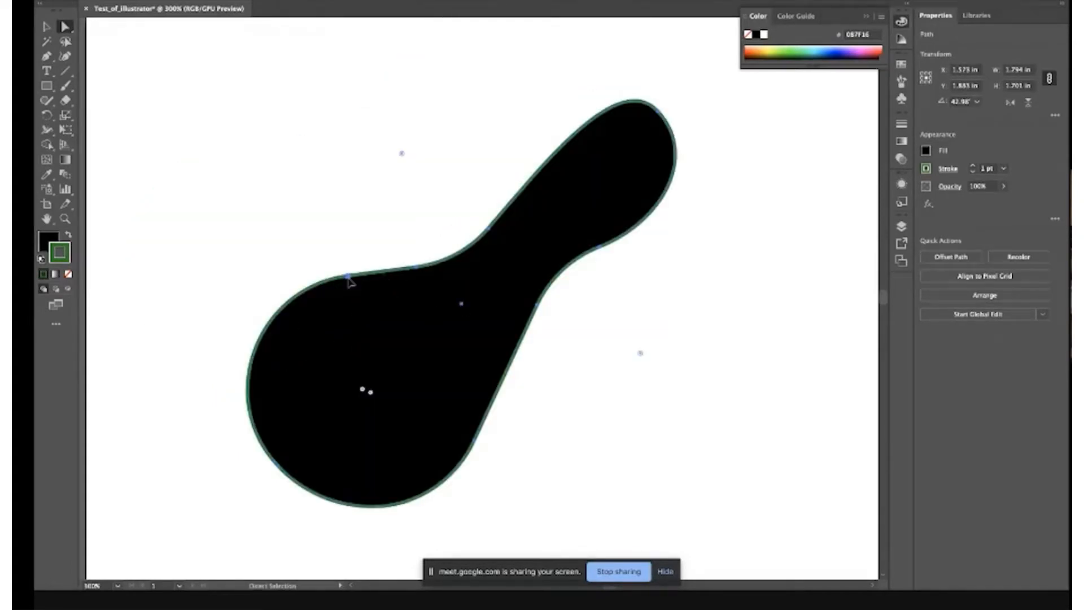
- Pull the upper-left anchor into the body to cut a notch, and bend the lower-left edge into a hooked curve
left_click_drag(350, 278, 440, 369)
left_click(364, 249)
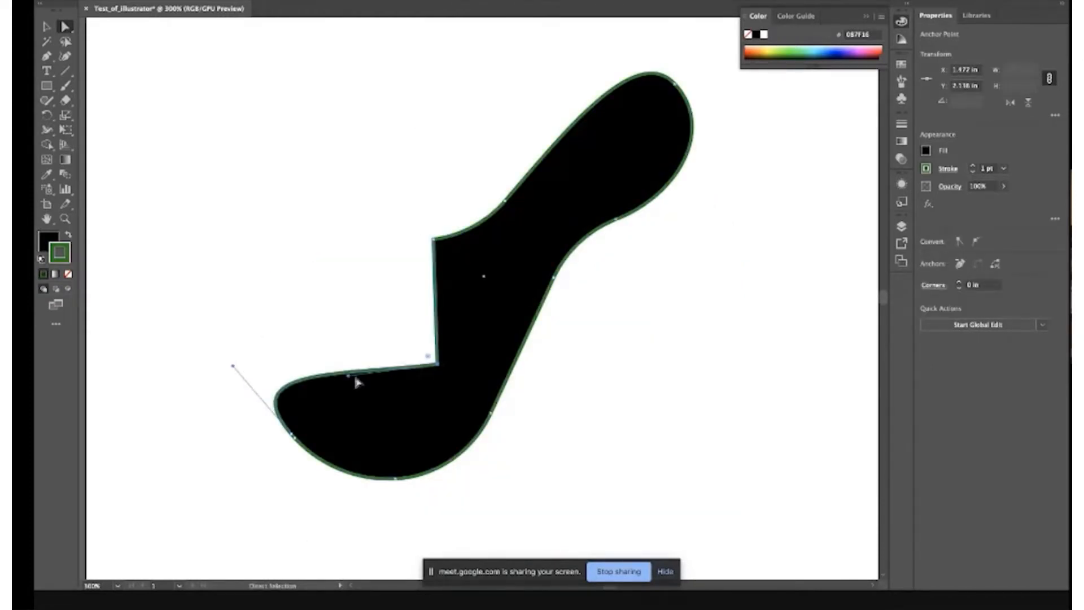
left_click_drag(348, 376, 400, 468)
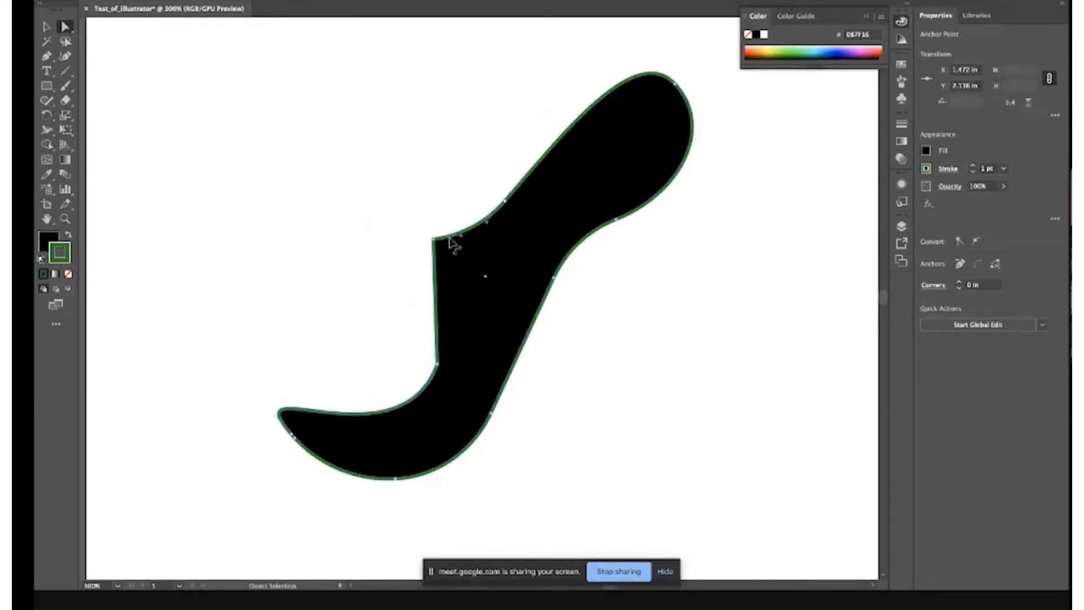
- Pull the curve above the notch outward into a spur, and shift the shape and the spur's adjoining anchor slightly up and left
left_click_drag(450, 242, 399, 205)
left_click(506, 200)
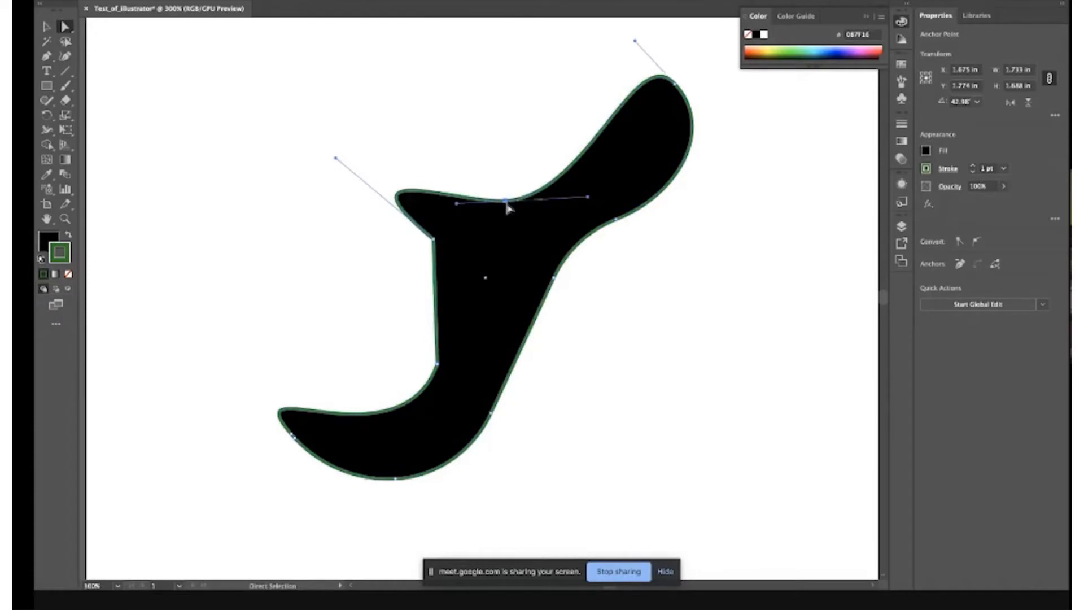
left_click_drag(588, 199, 531, 190)
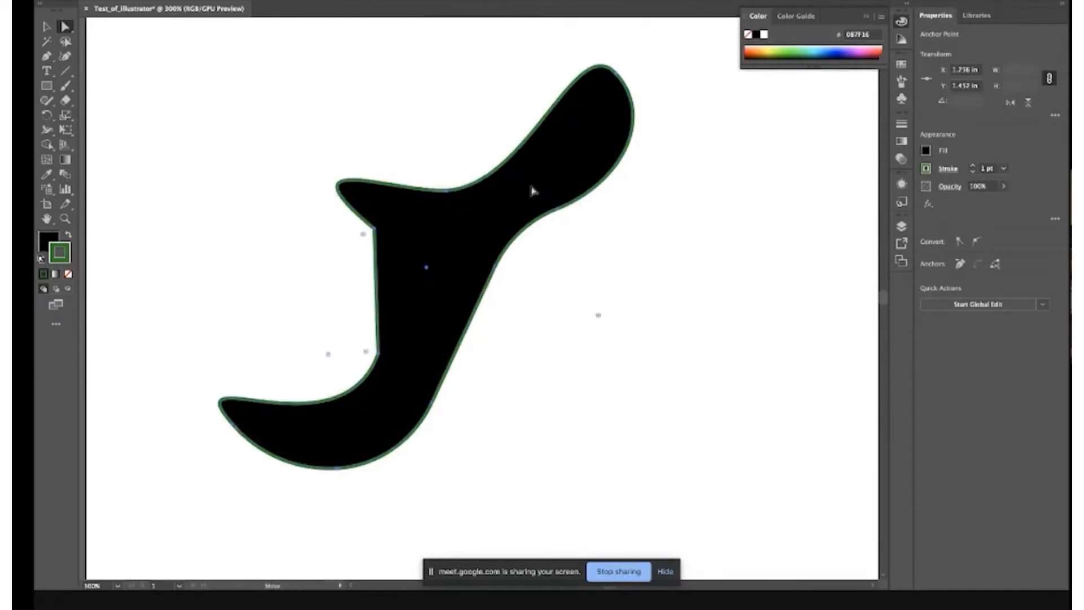
left_click(446, 191)
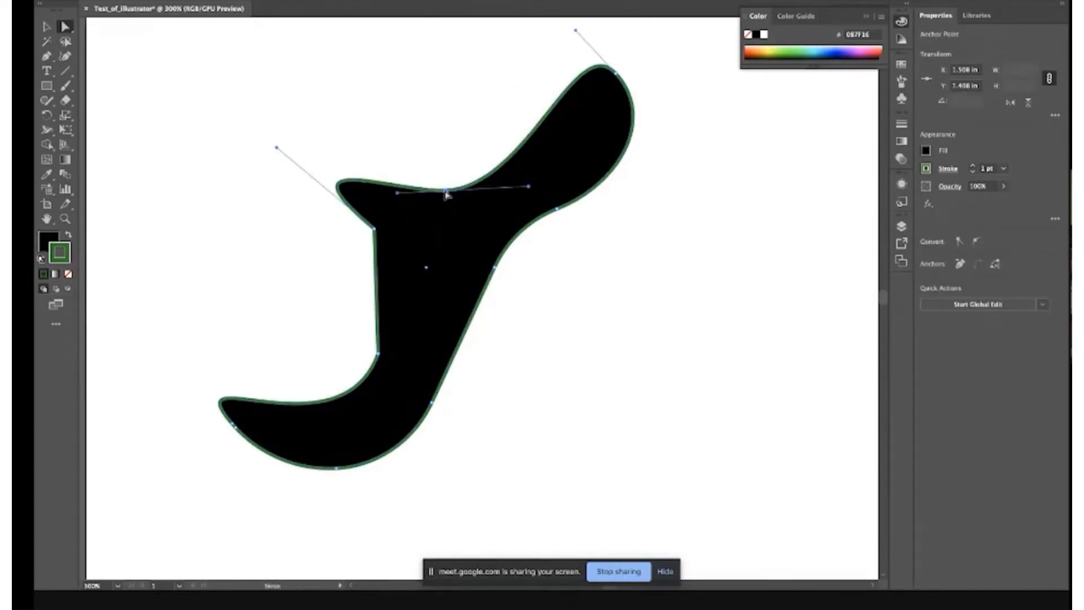
mouse_move(450, 194)
left_mouse_down()
mouse_move(442, 116)
mouse_move(437, 183)
left_mouse_up()
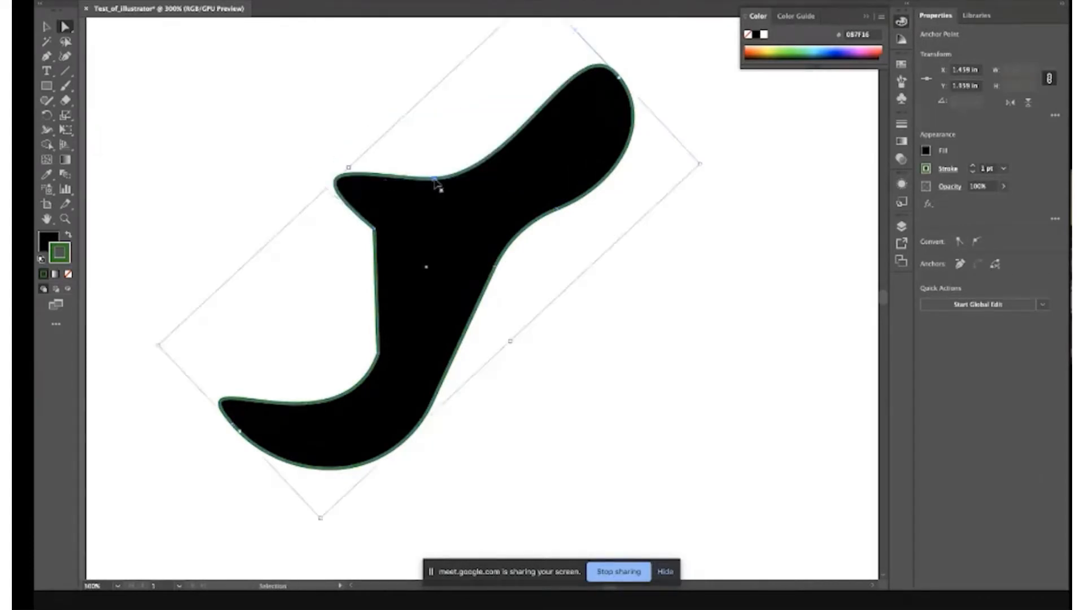
- Move the whole reshaped path closer to the artboard's upper-left corner
key("super+minus")
scroll(469, 340, "down", 2)
scroll(469, 341, "right", 1)
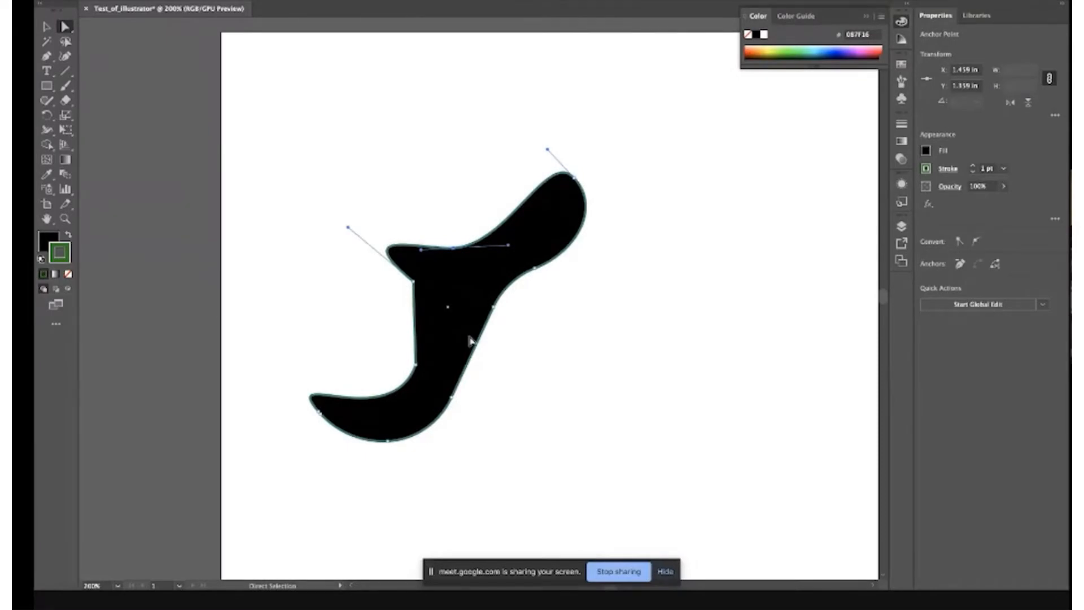
left_click(424, 350)
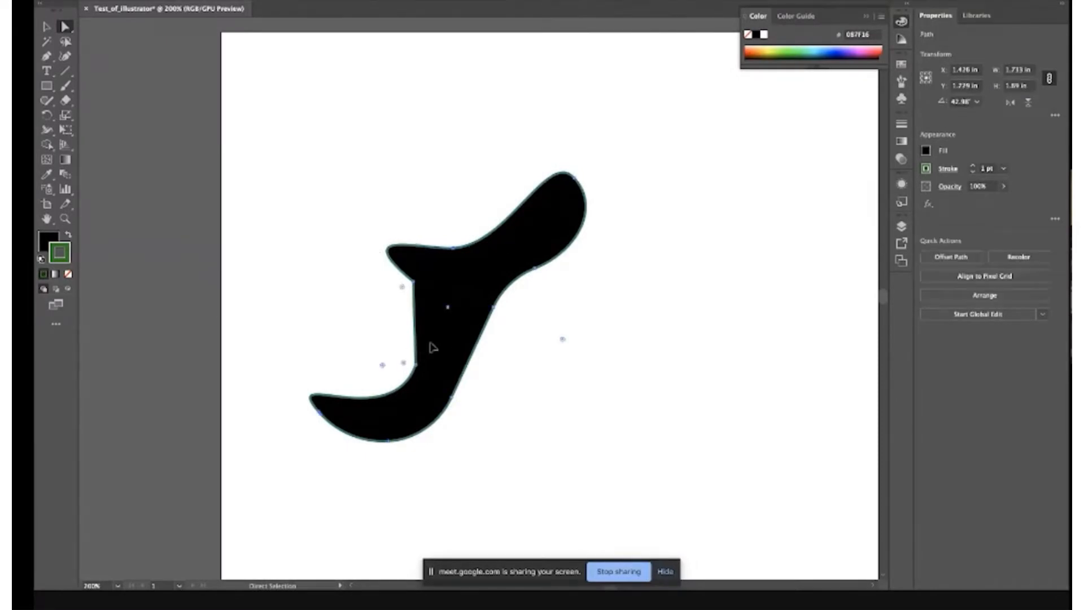
left_click_drag(435, 346, 381, 280)
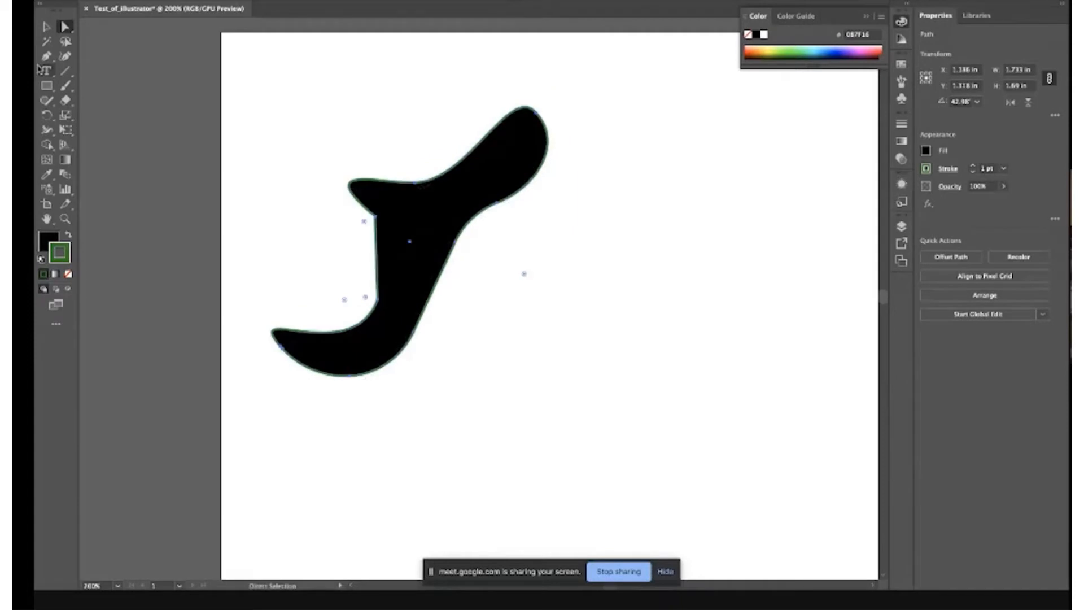
left_click(46, 86)
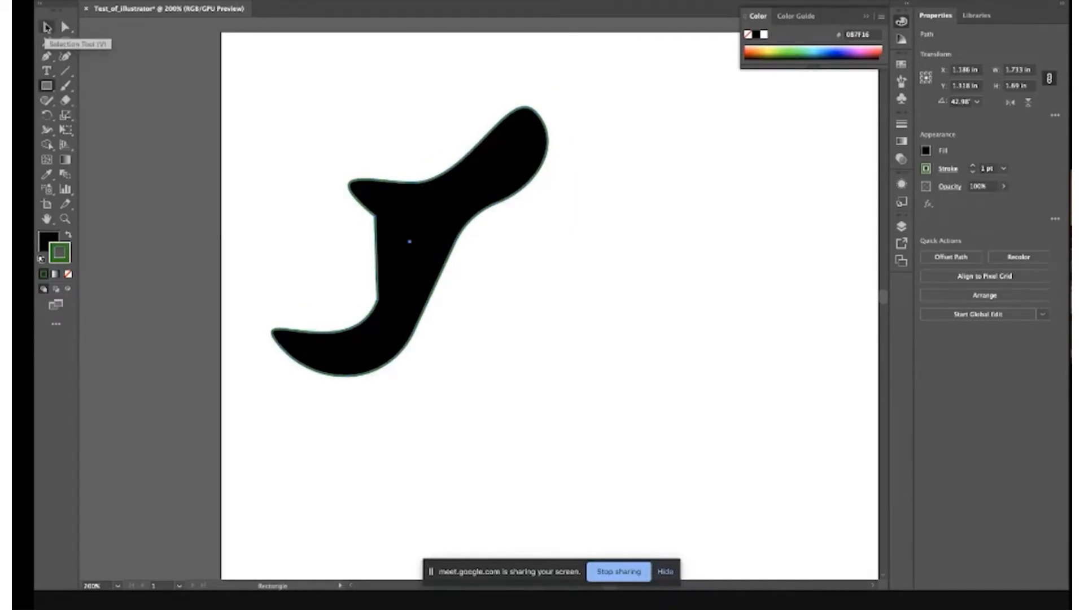
left_click_drag(451, 211, 481, 211)
key("super+z")
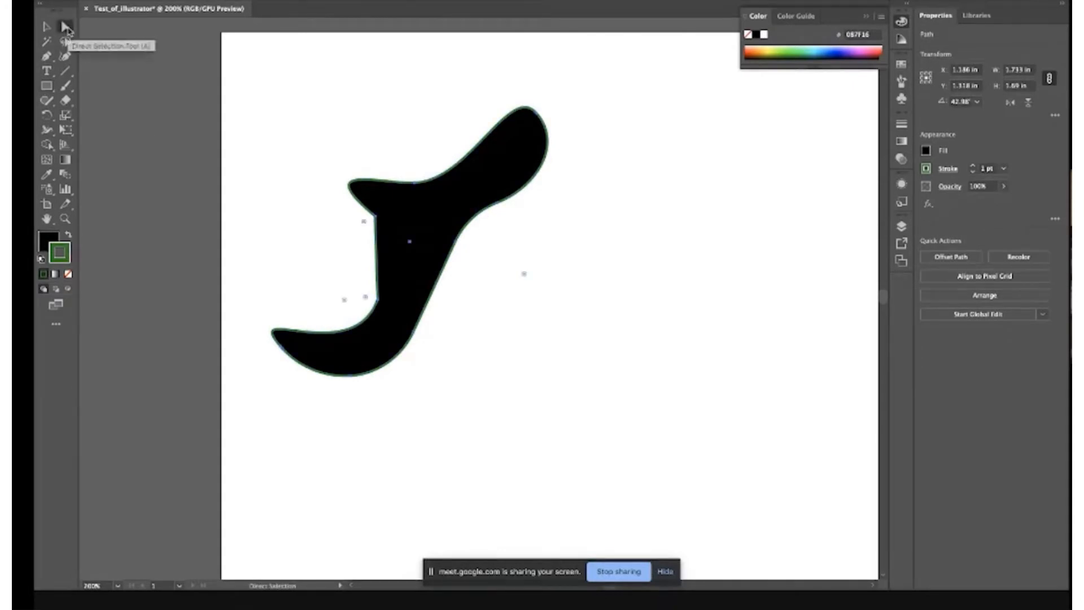
- Duplicate the reshaped path with the Selection tool so that the two copies partly overlap
left_click(47, 27)
left_click_drag(363, 217, 371, 179)
scroll(498, 254, "right", 1)
scroll(498, 254, "down", 1)
key("super+v")
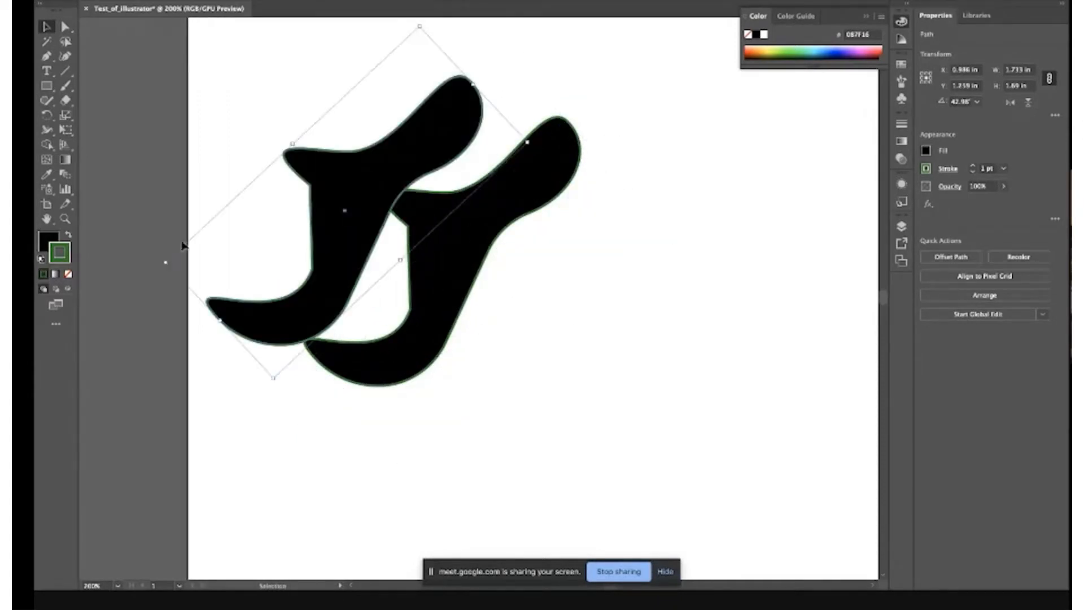
- Rotate the selected copy to about 153° and move it across the lower part of the other copy
left_click_drag(163, 258, 470, 369)
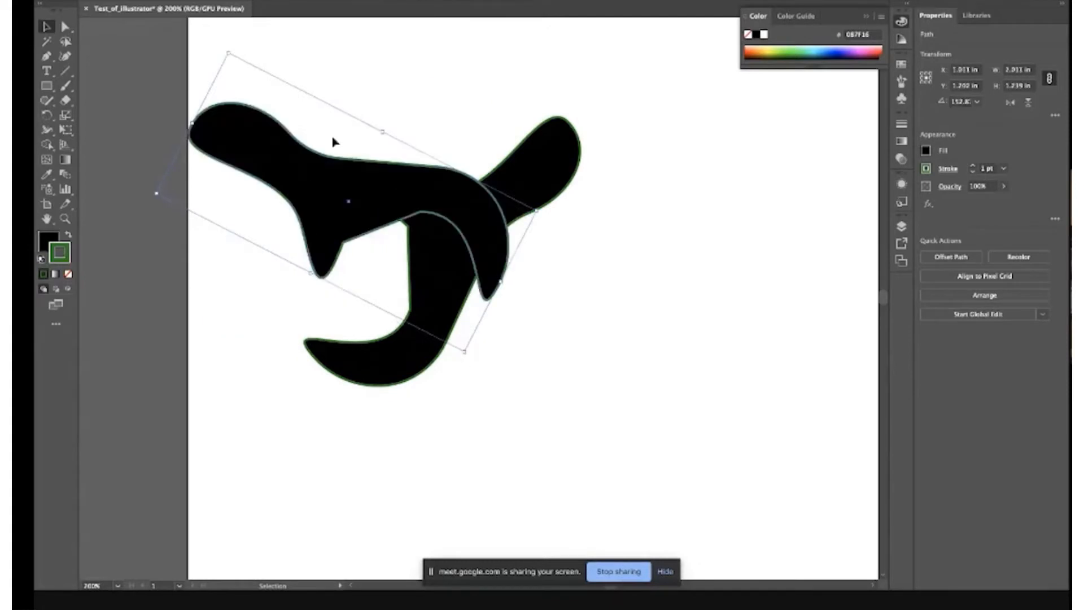
left_click_drag(346, 206, 438, 327)
left_click(256, 158)
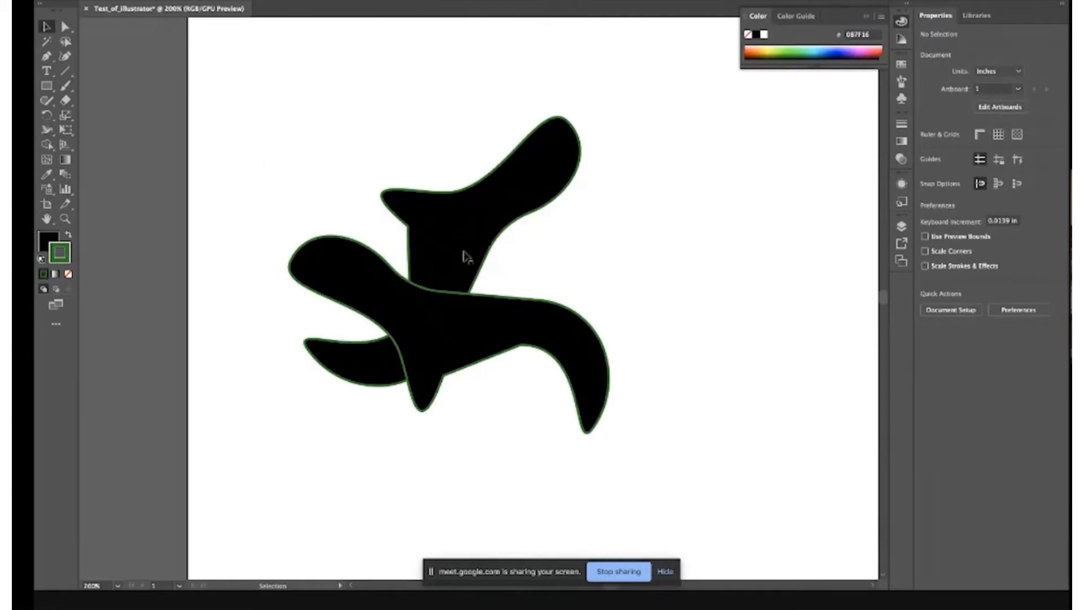
- Move the partly covered upright copy slightly down and left, and deselect it
left_click_drag(460, 197, 456, 215)
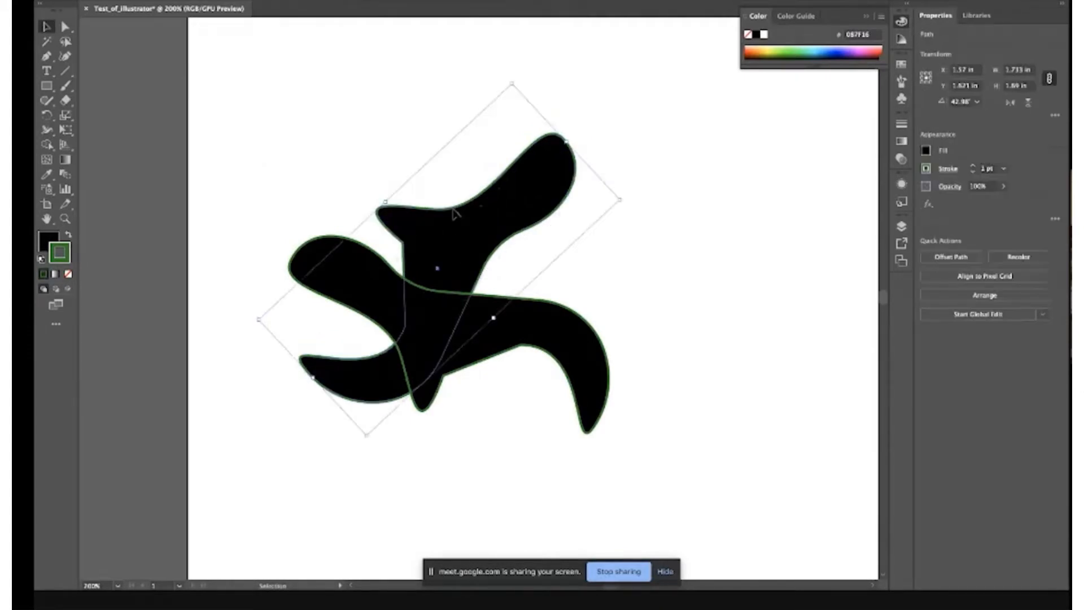
left_click(325, 164)
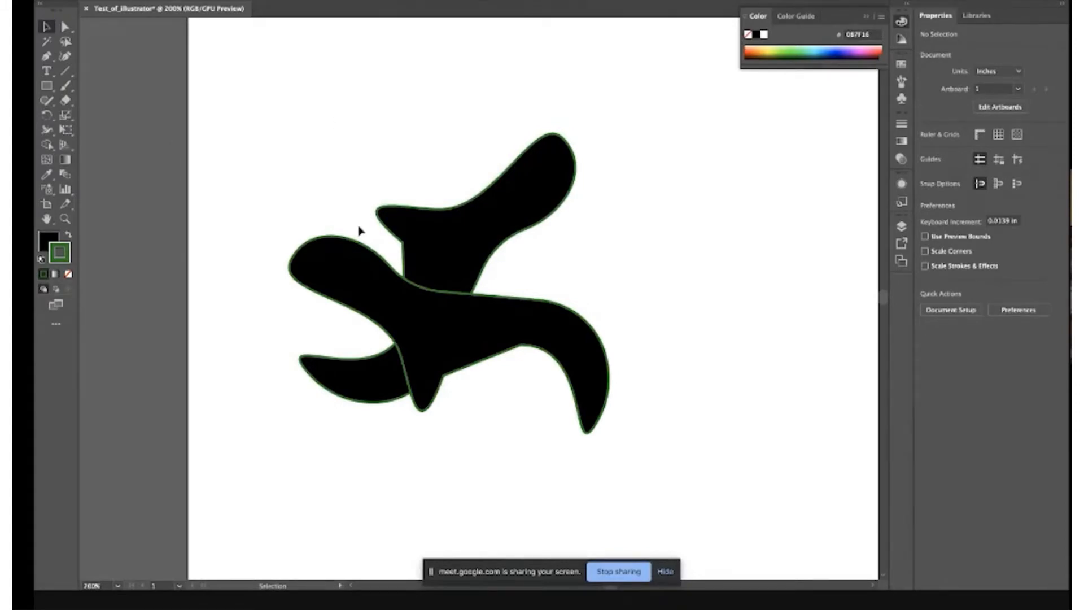
scroll(490, 351, "up", 2)
scroll(490, 351, "down", 3)
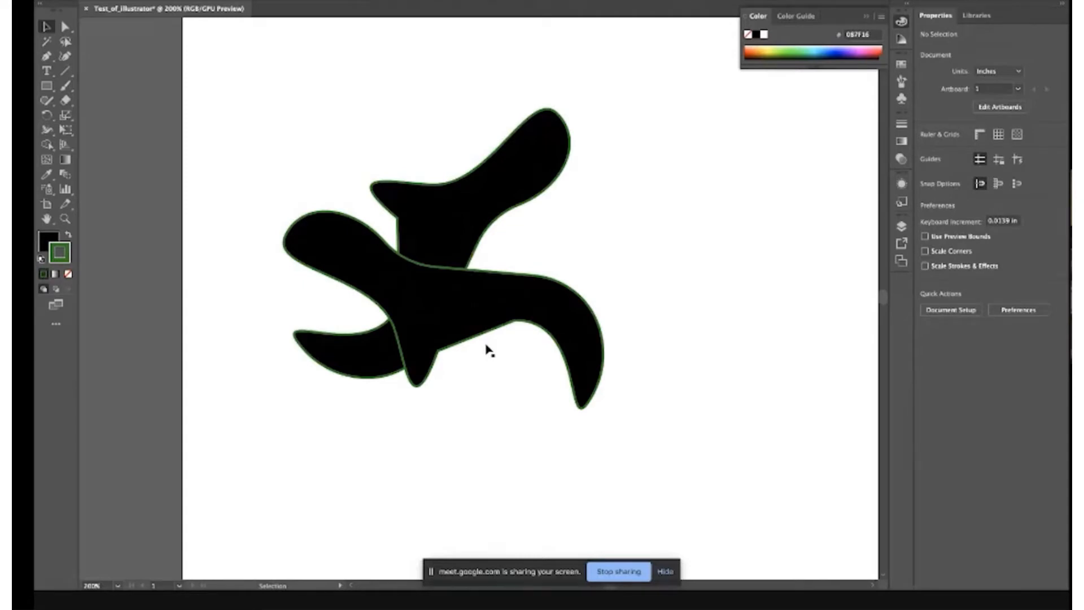
- Delete both overlapping black shapes from the artboard
left_click(402, 257)
key("Delete")
key("Delete")
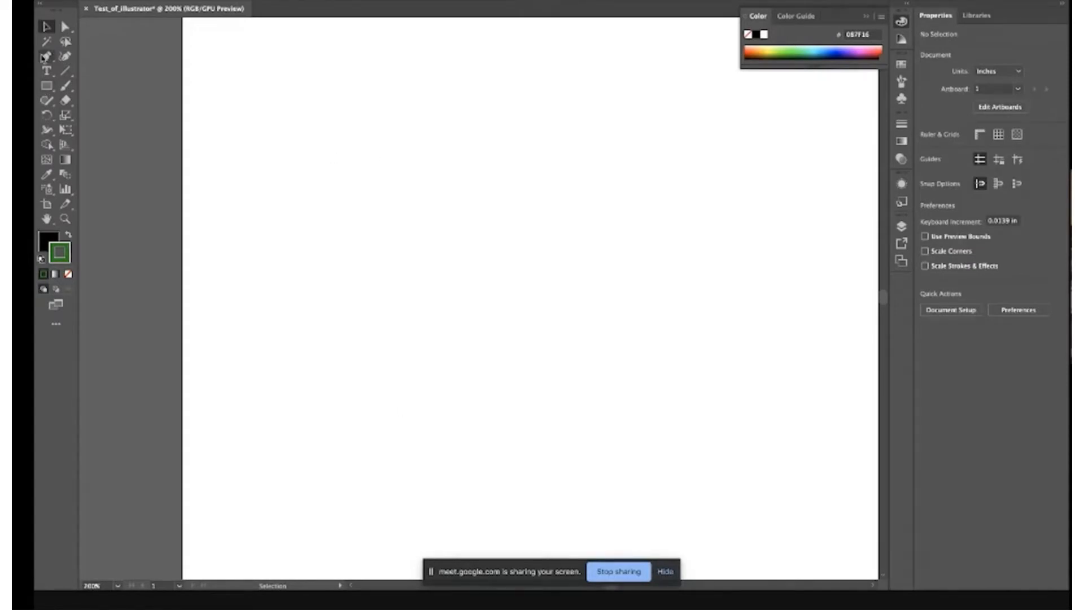
- Draw a closed, tilted four-sided shape with straight edges in the artboard's upper-left area using the Pen tool
left_click(45, 57)
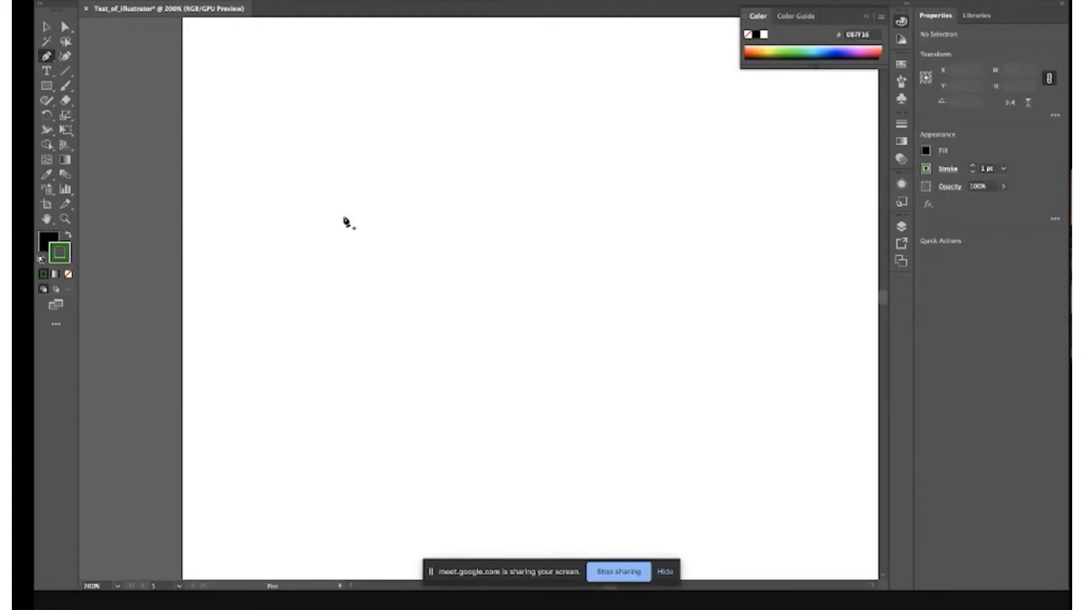
left_click(261, 210)
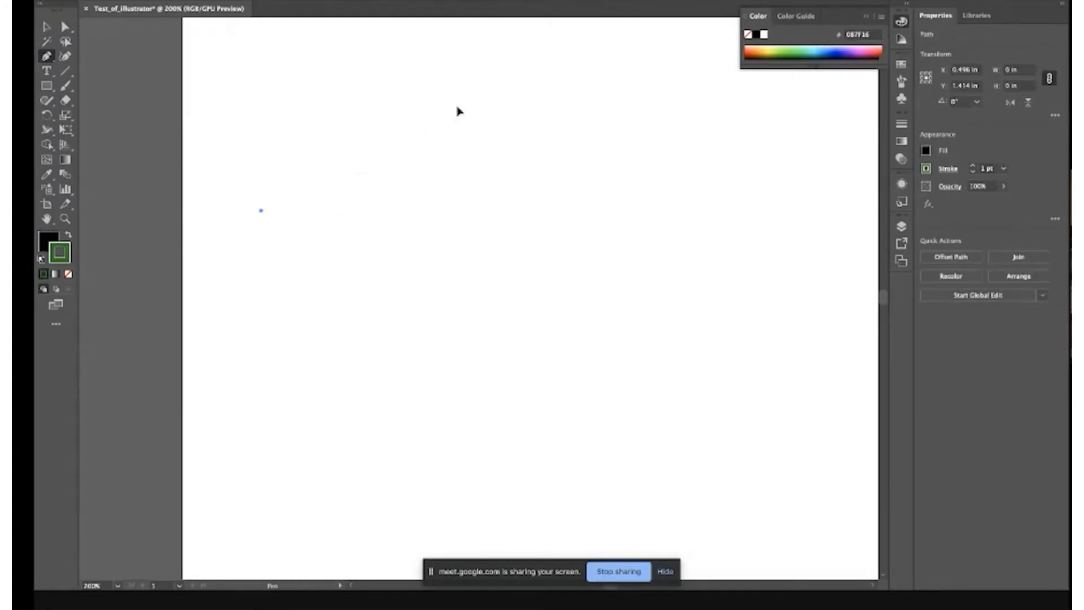
left_click(457, 106)
left_click(528, 291)
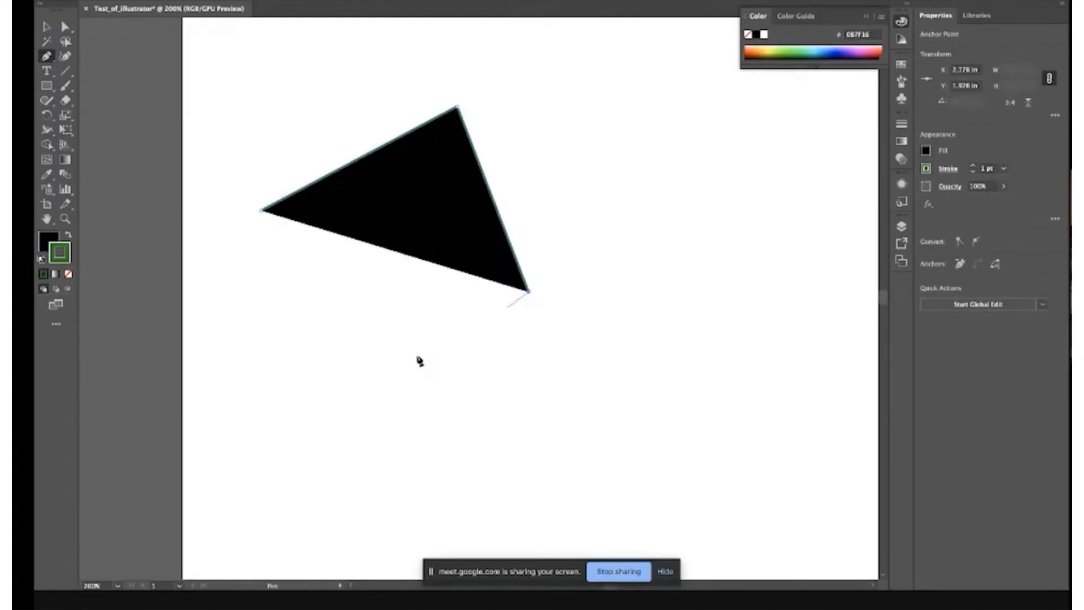
left_click(384, 371)
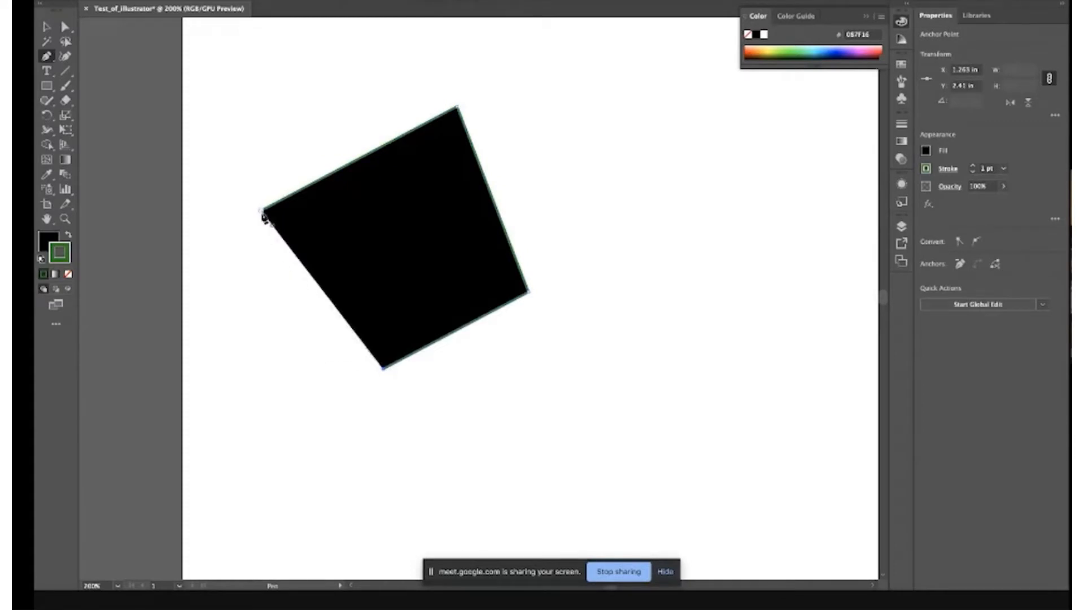
left_click(262, 211)
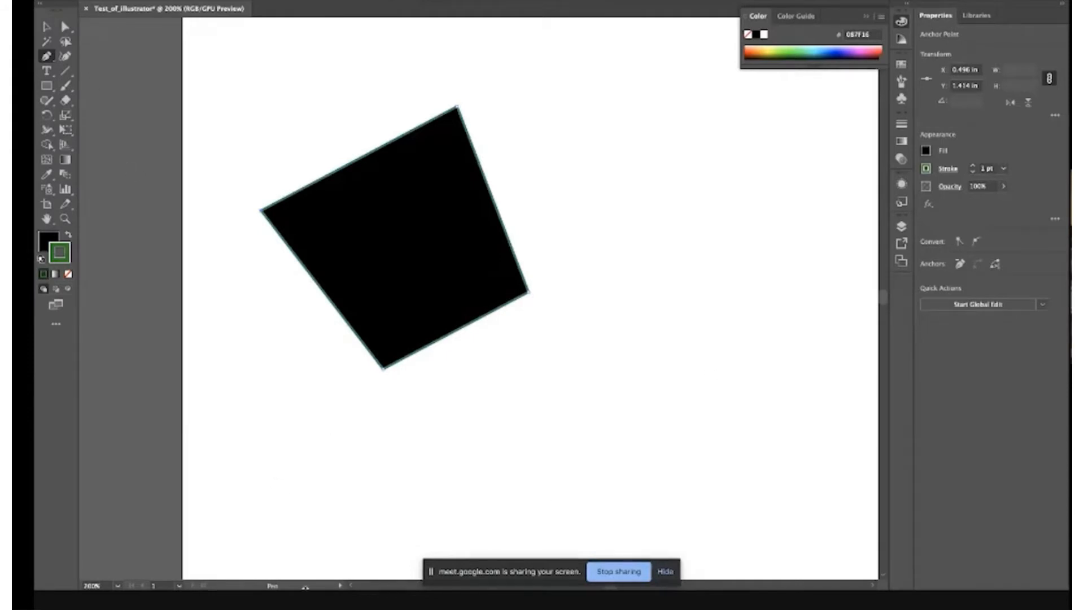
- Fill the four-sided shape with dark blue and switch to the Selection tool
scroll(322, 220, "right", 5)
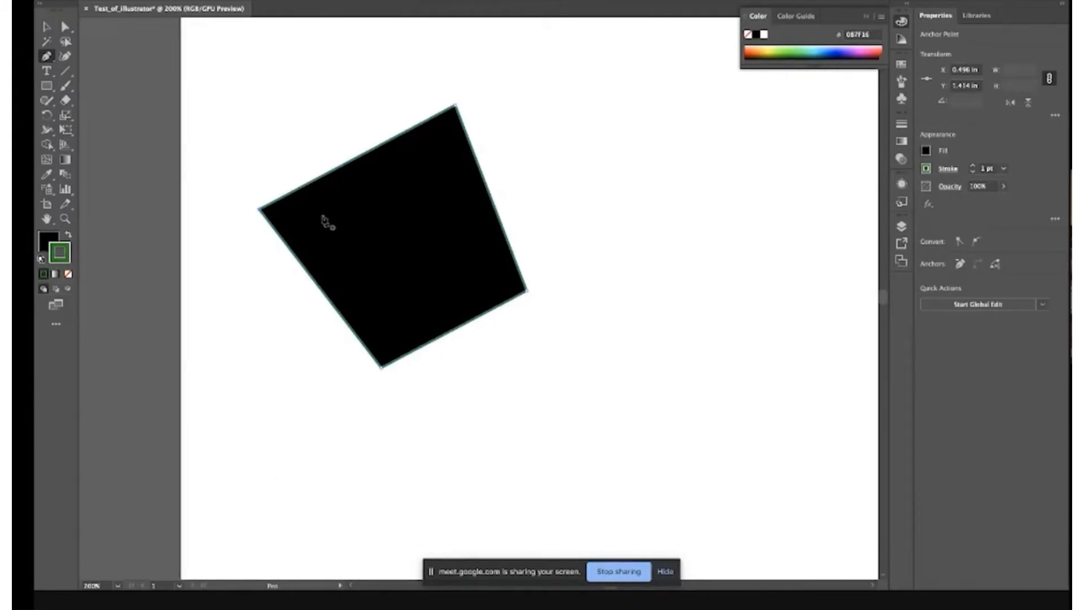
double_click(48, 240)
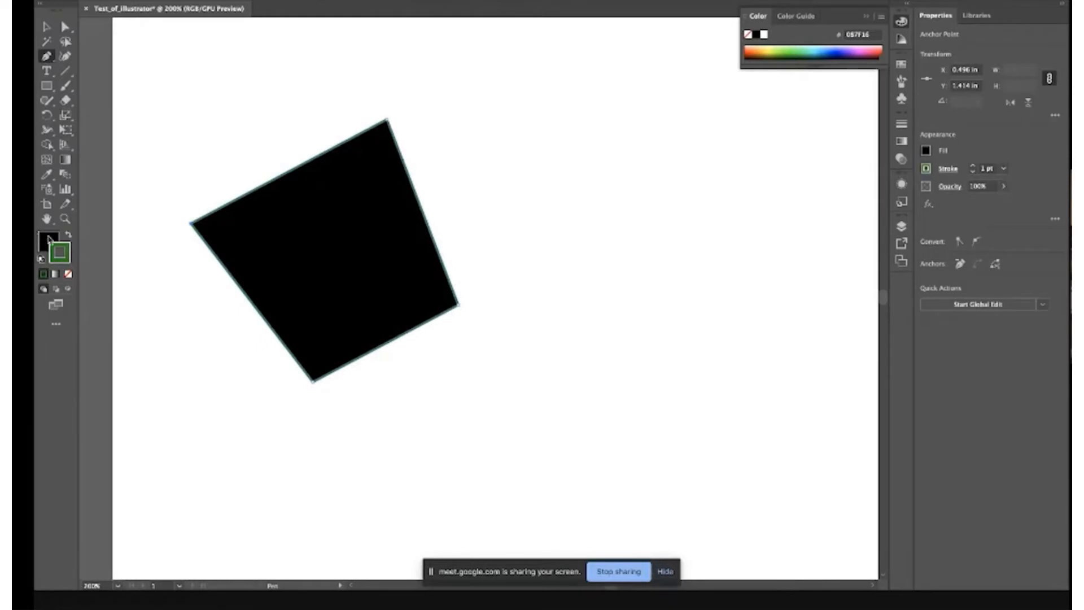
left_click(645, 100)
left_click(817, 54)
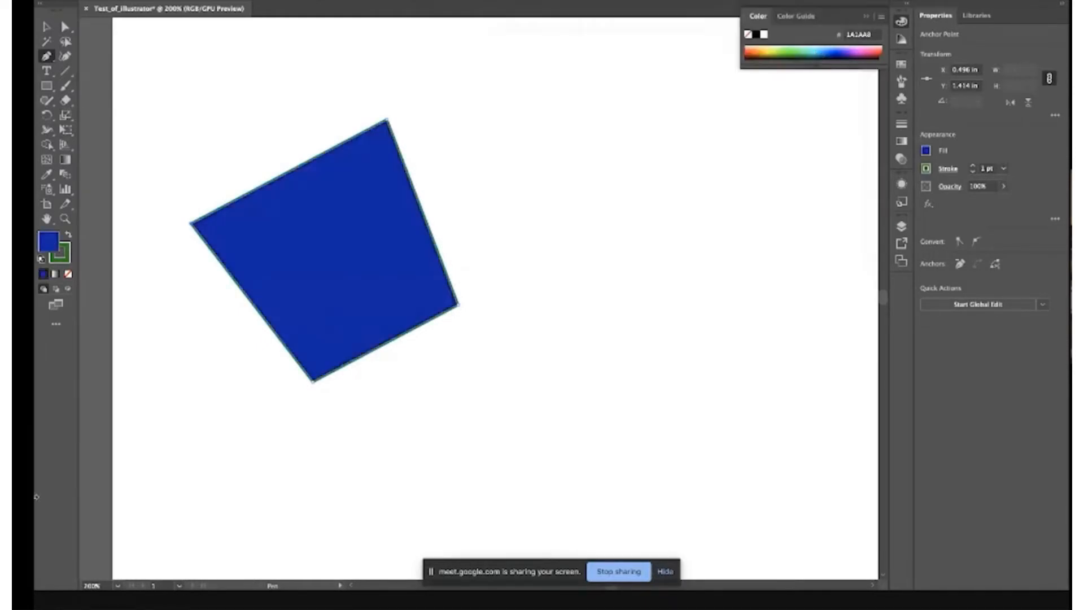
left_click(47, 27)
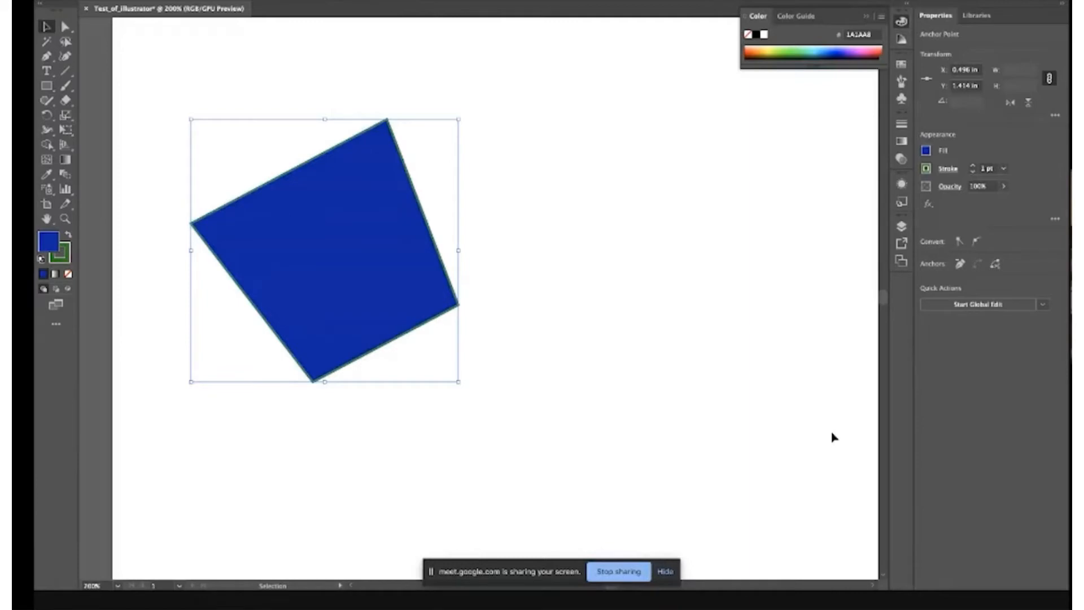
- Draw a small open polygon path of straight segments beside the four-sided shape's upper-right edge with the Pen tool, leaving its top edge open
left_click(63, 58)
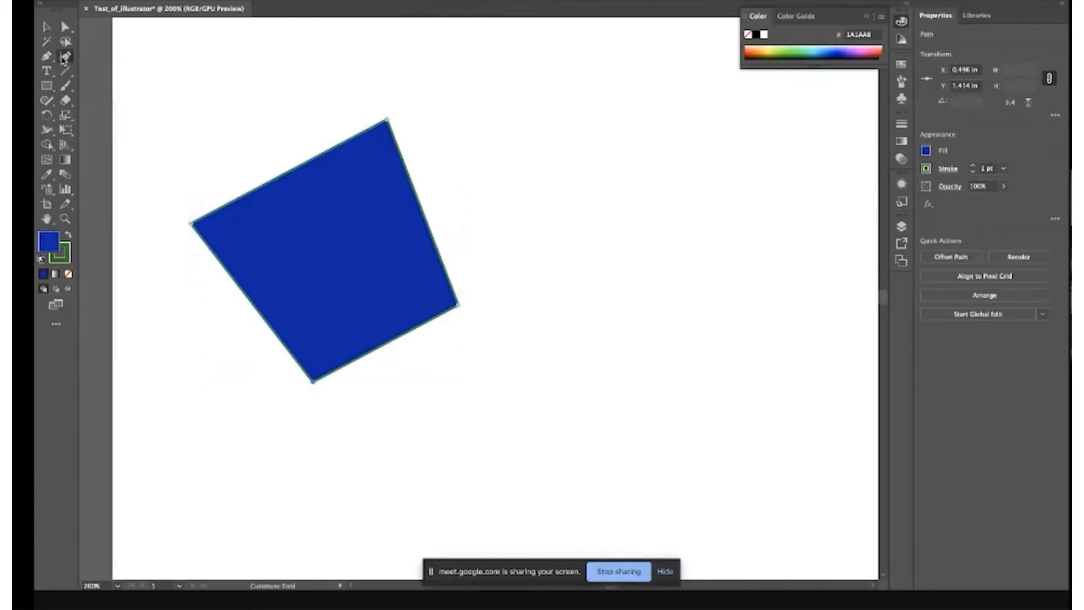
left_click(47, 57)
left_click(516, 116)
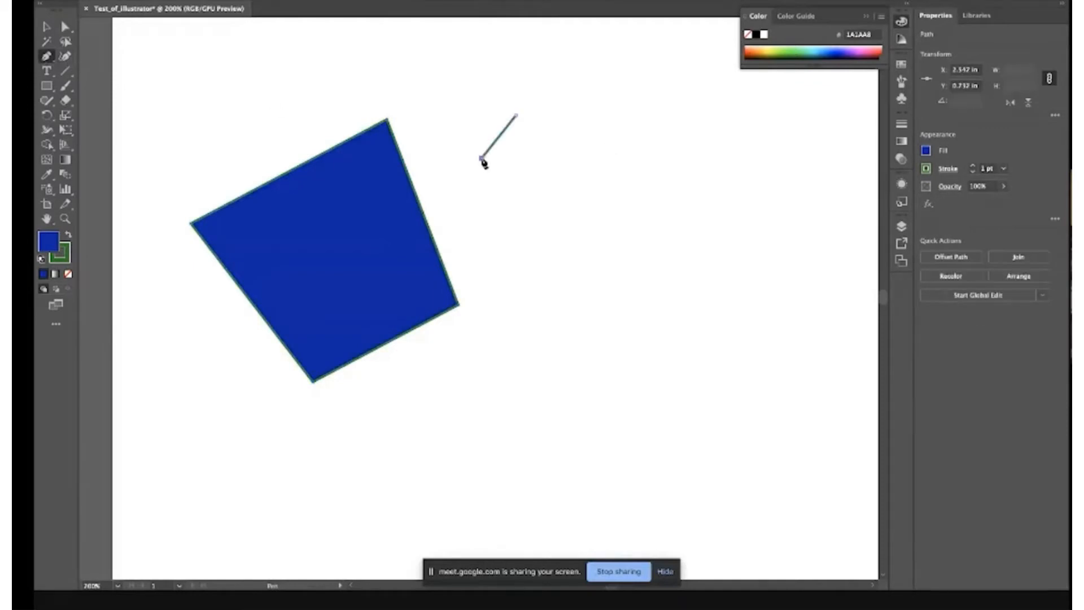
left_click(482, 159)
left_click(484, 192)
left_click(564, 218)
left_click(574, 177)
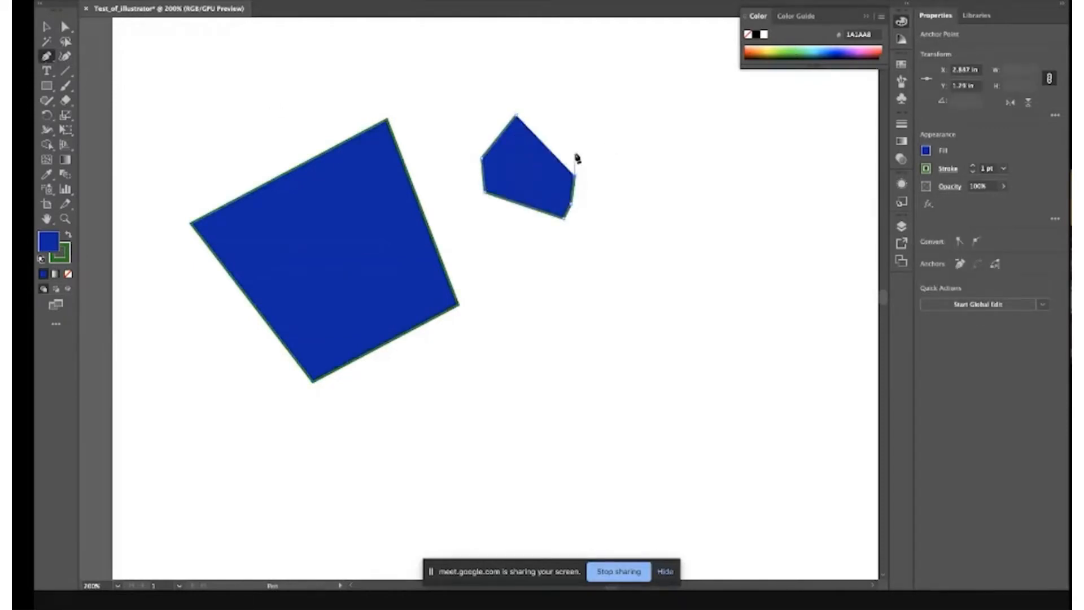
left_click(573, 142)
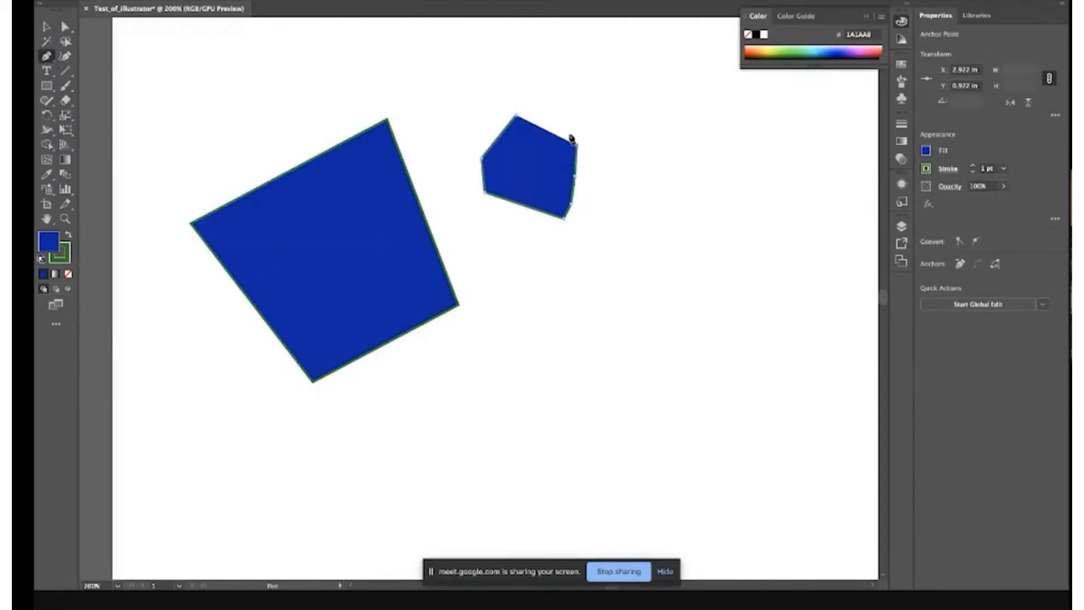
- Move the small open path down and left, closer to the four-sided shape, to about X 2.476 in, Y 1.232 in
left_click(47, 27)
left_click(514, 187)
left_click_drag(531, 160, 509, 186)
scroll(511, 182, "up", 3)
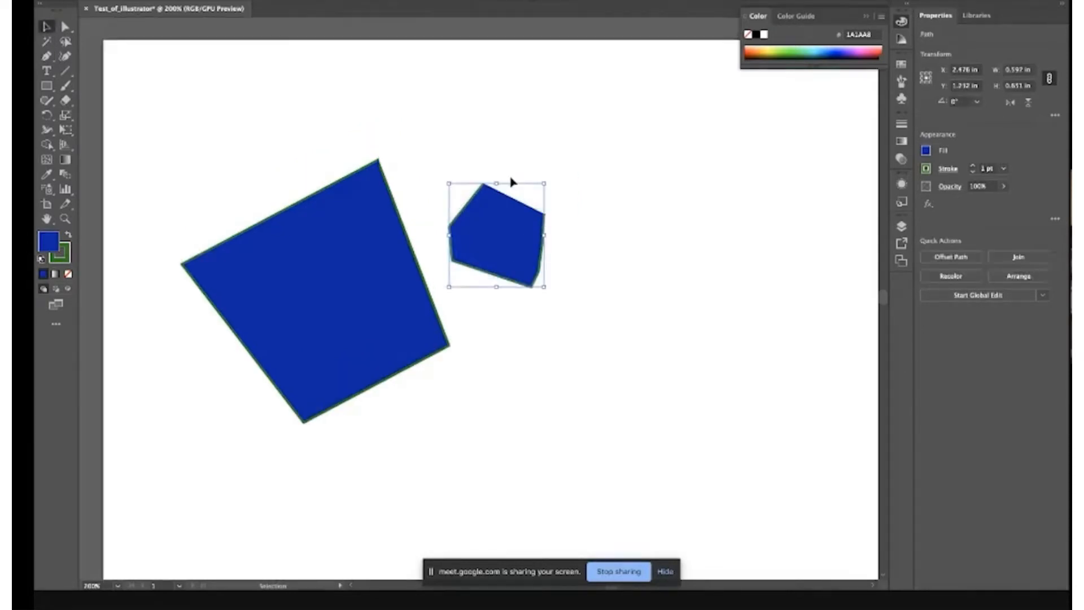
- Isolate the small open path, examine its outline and unstroked edge at 400% zoom, and exit isolation mode
double_click(504, 242)
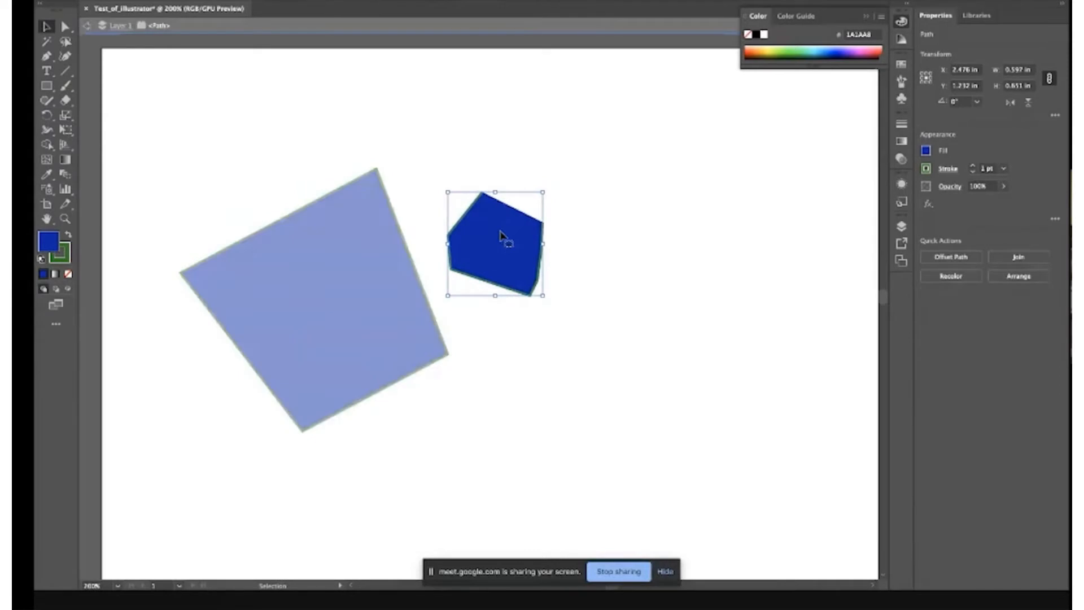
key("z")
left_click(510, 227)
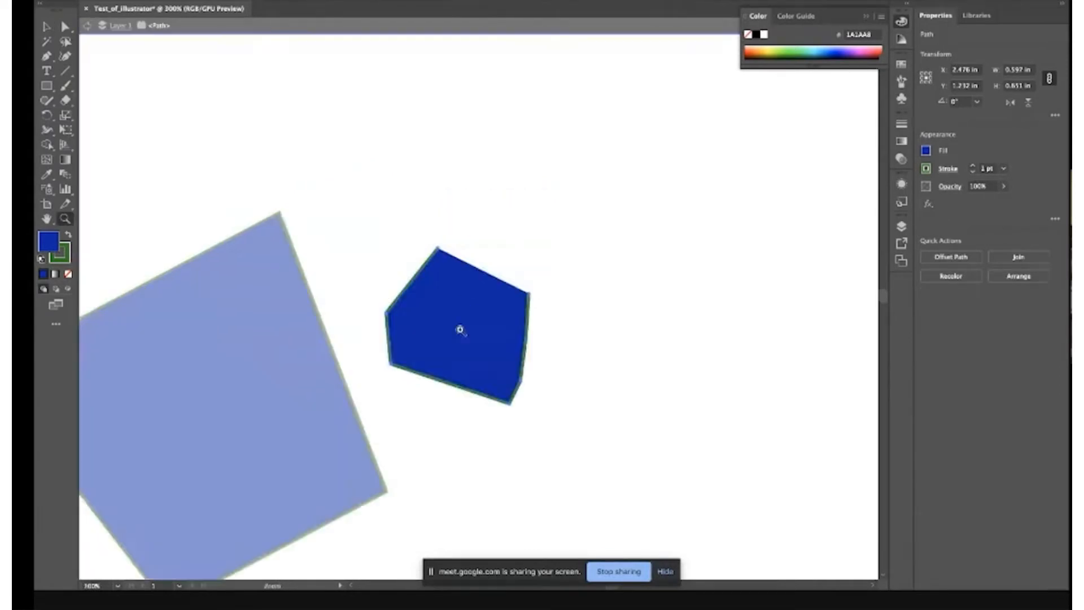
left_click(461, 330)
key("v")
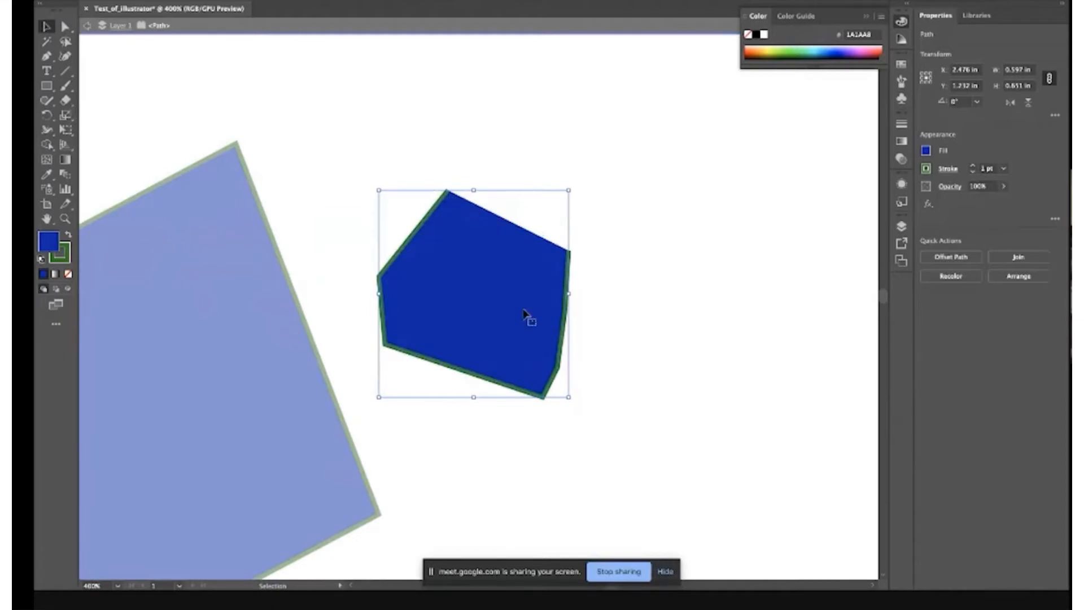
right_click(473, 308)
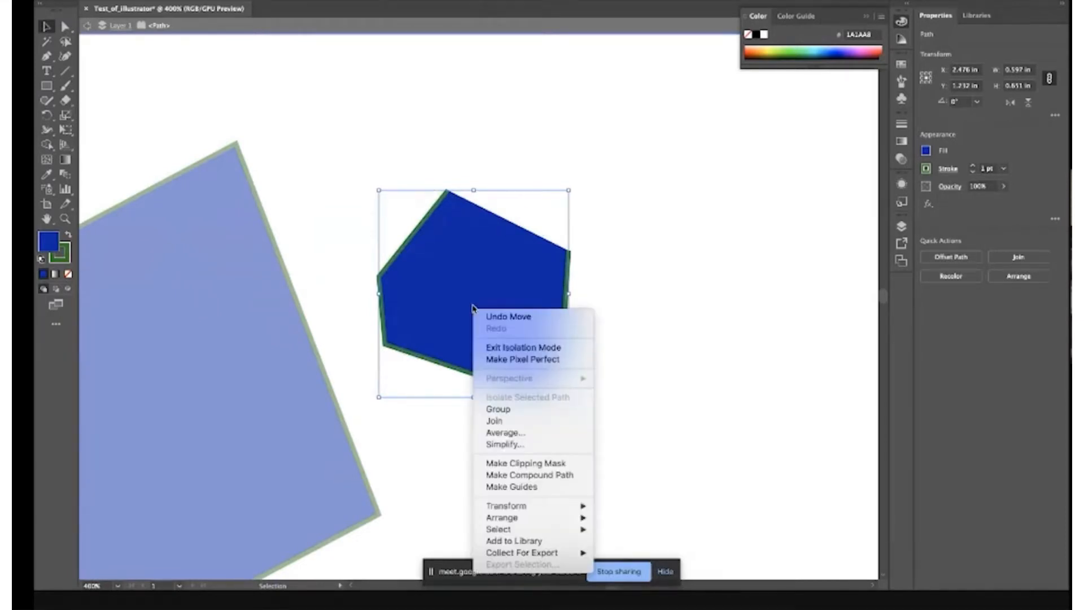
left_click(462, 185)
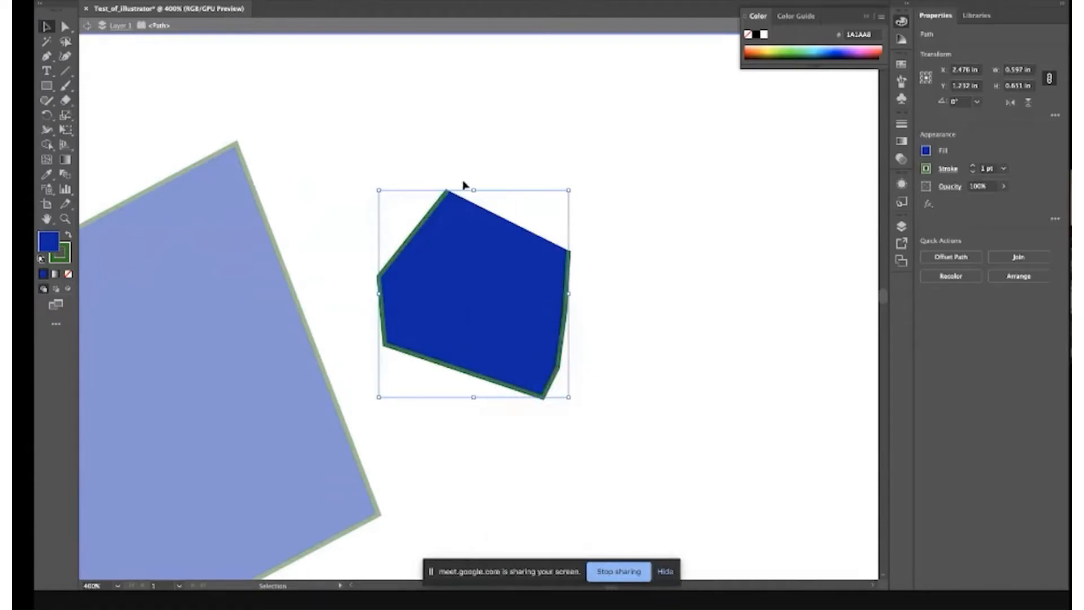
key("Escape")
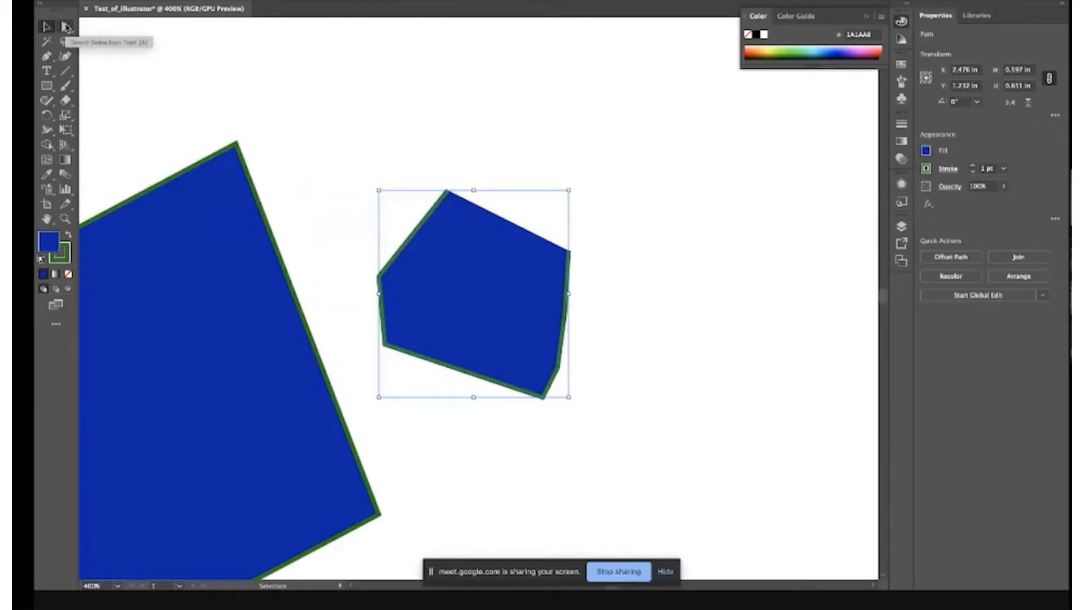
- Join the small path's two open end anchors across its top edge using Direct Selection
left_click(66, 27)
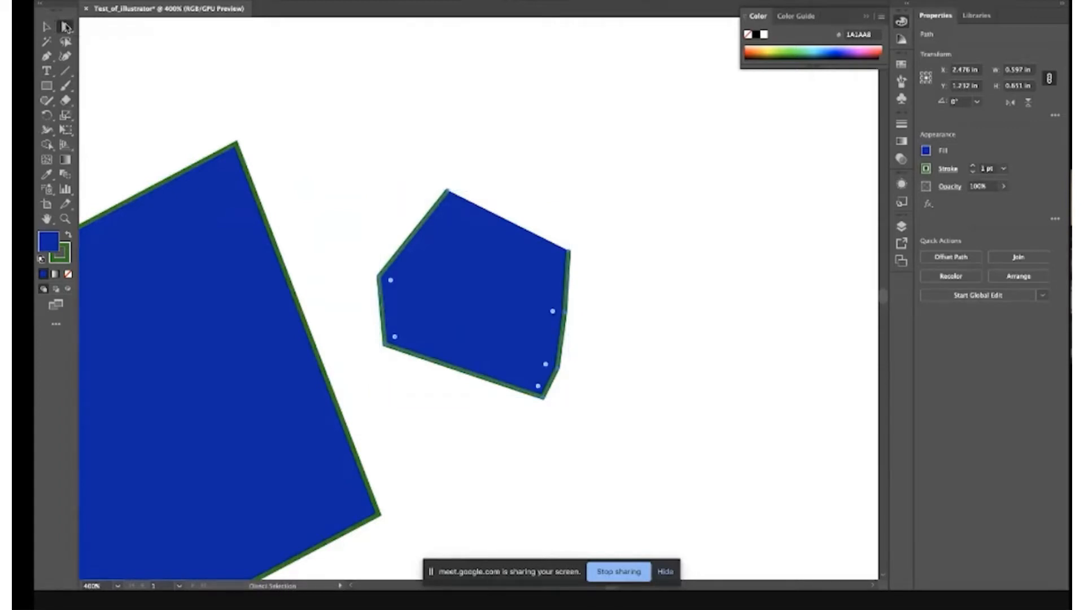
left_click(448, 192)
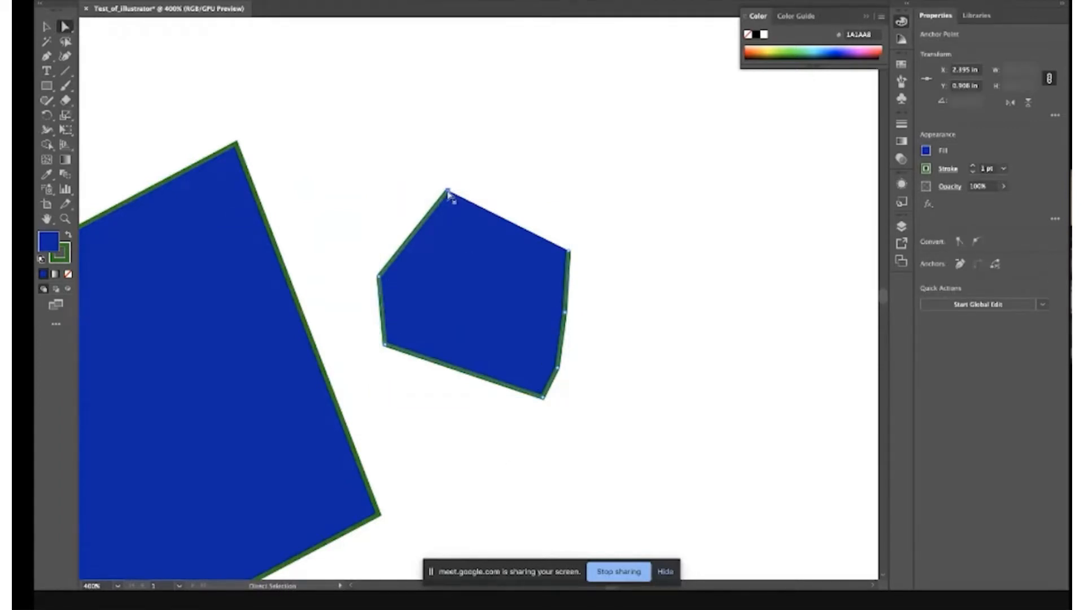
left_click(569, 252, "shift")
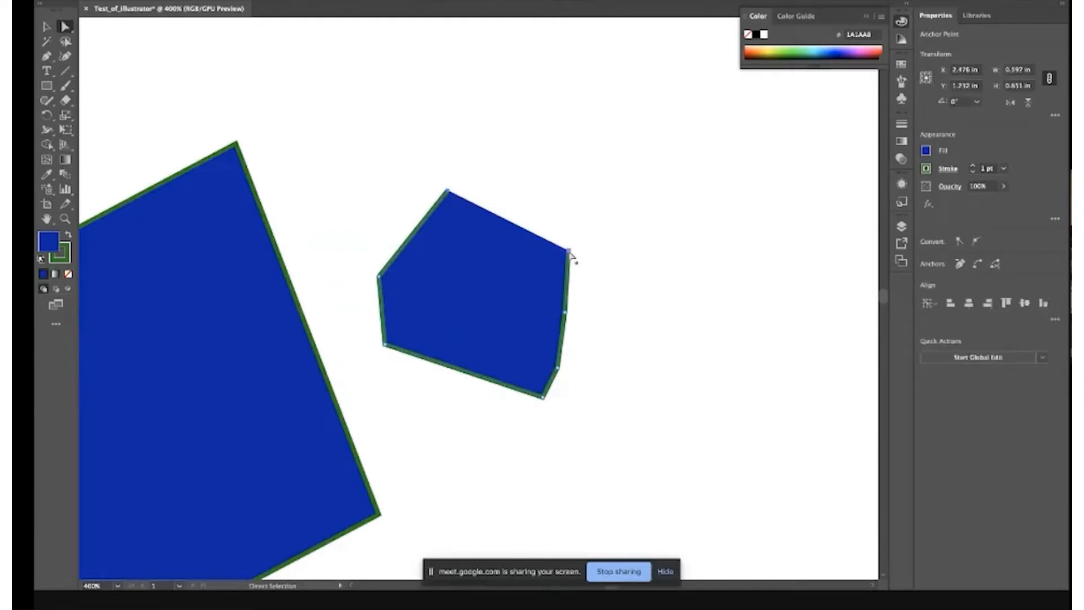
right_click(570, 255)
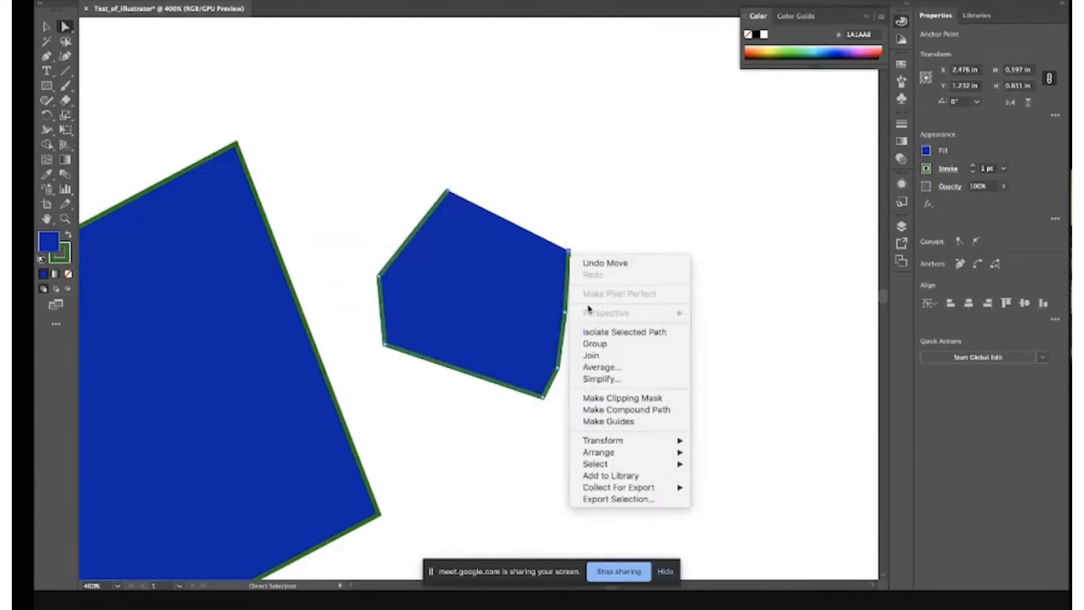
left_click(601, 356)
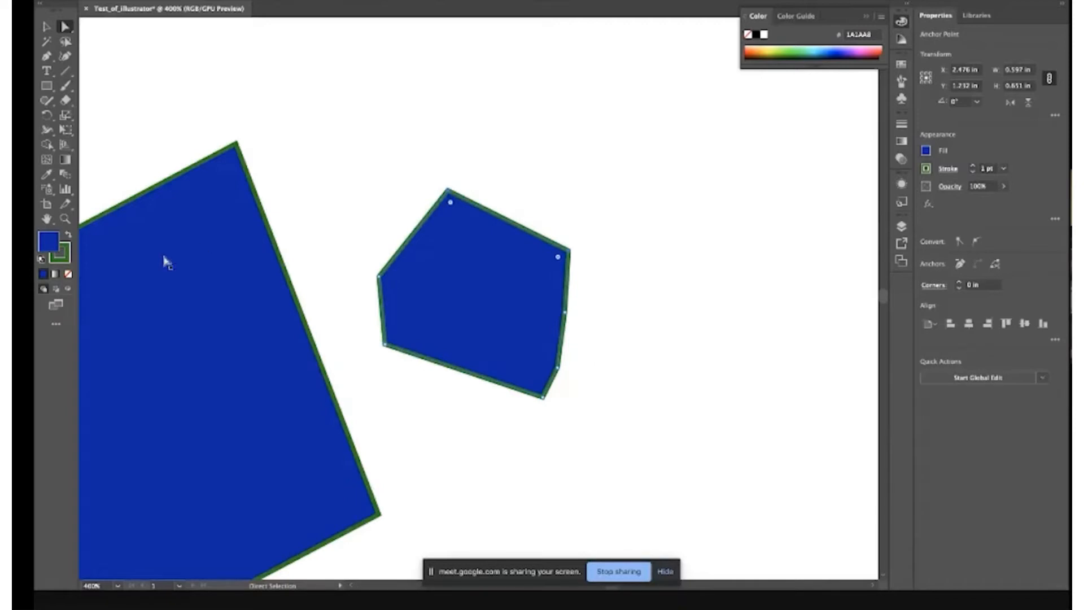
- Remove the small shape's stroke and restore the green stroke around it
left_click(70, 252)
left_click(68, 275)
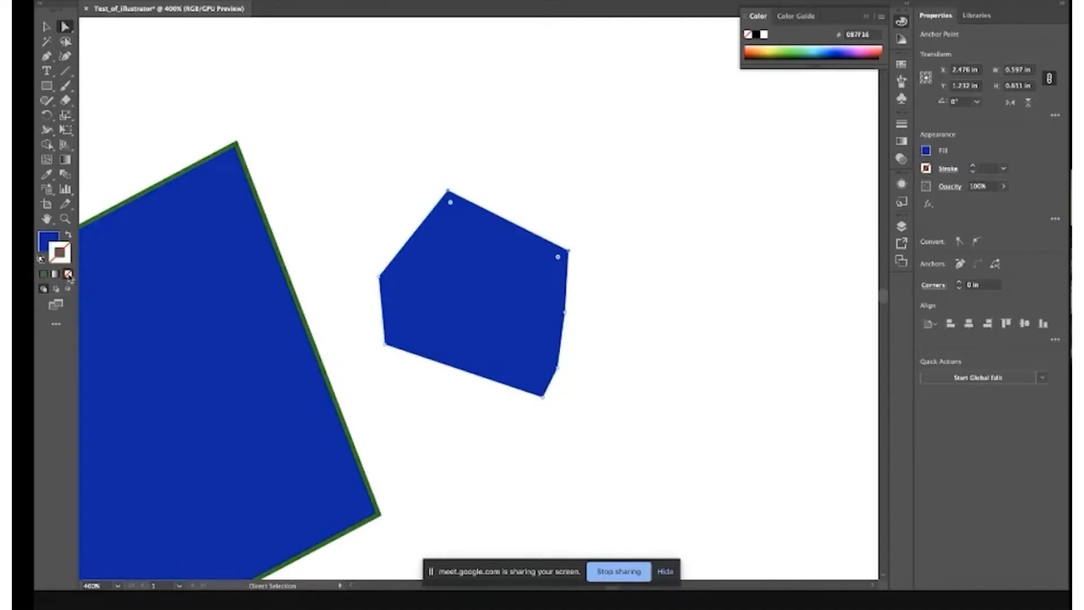
left_click(42, 274)
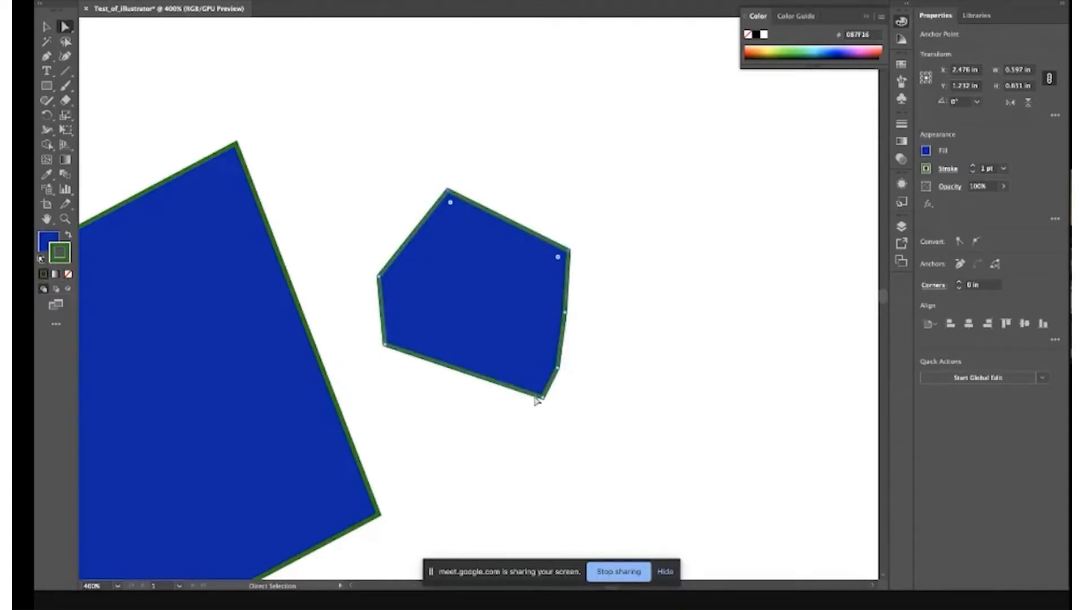
- Move the small closed shape above the four-sided shape's upper-left edge, to about X 0.953 in, Y 0.546 in
key("ctrl+minus")
key("ctrl+minus")
scroll(445, 412, "down", 3)
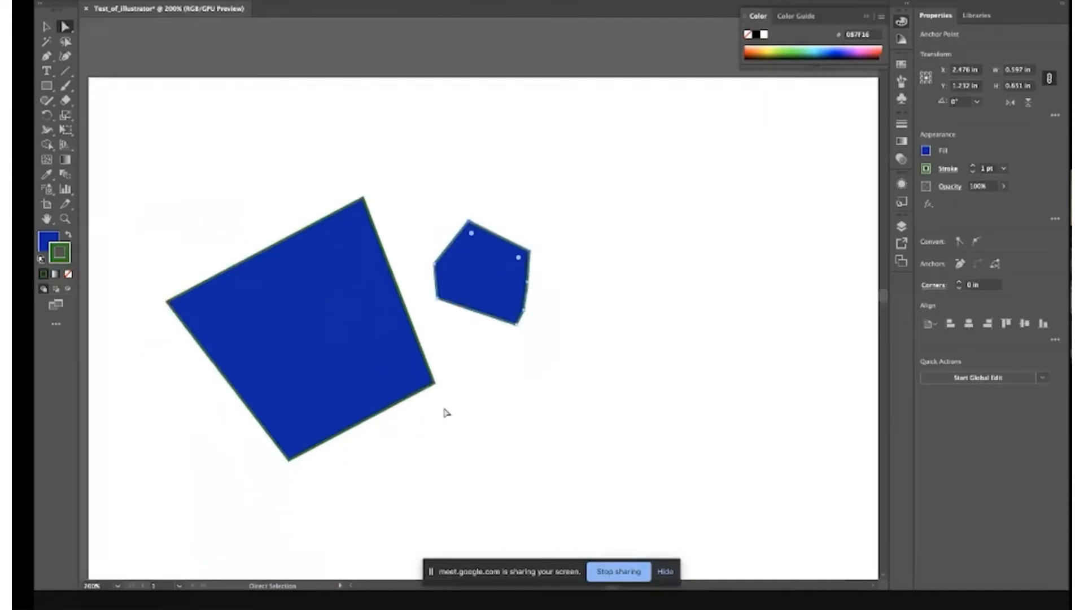
left_click_drag(473, 280, 239, 165)
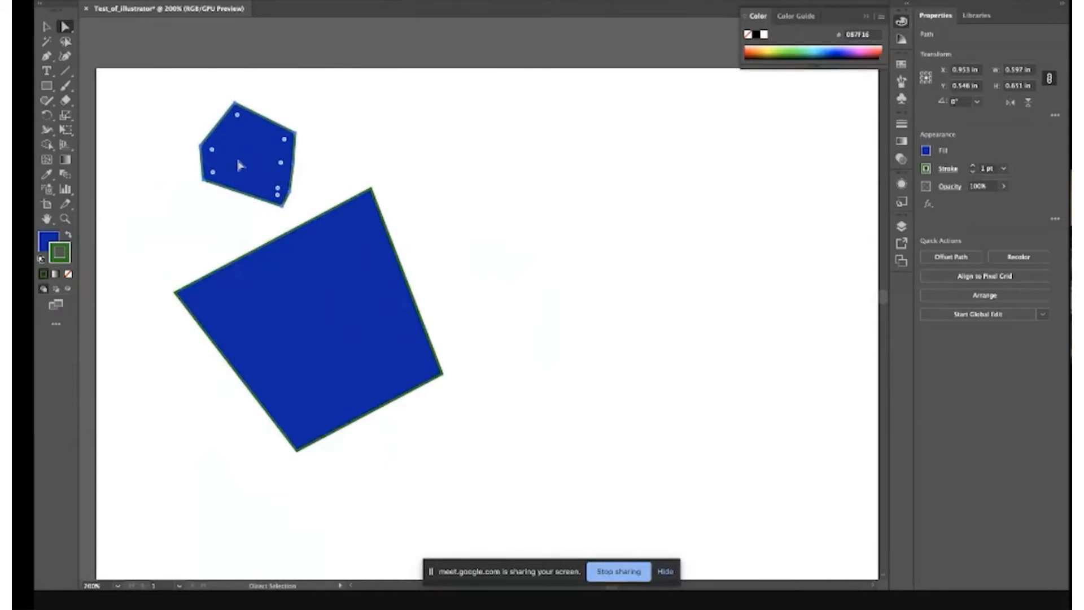
- Delete the small polygon and the large four-sided shape to clear the artboard
key("Delete")
left_click(322, 324)
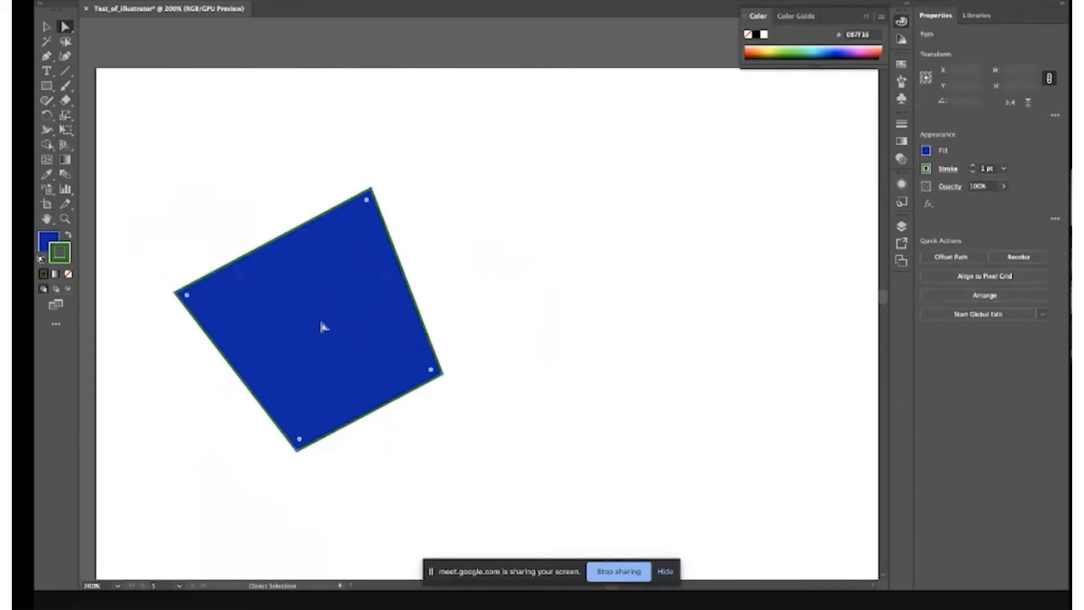
key("Delete")
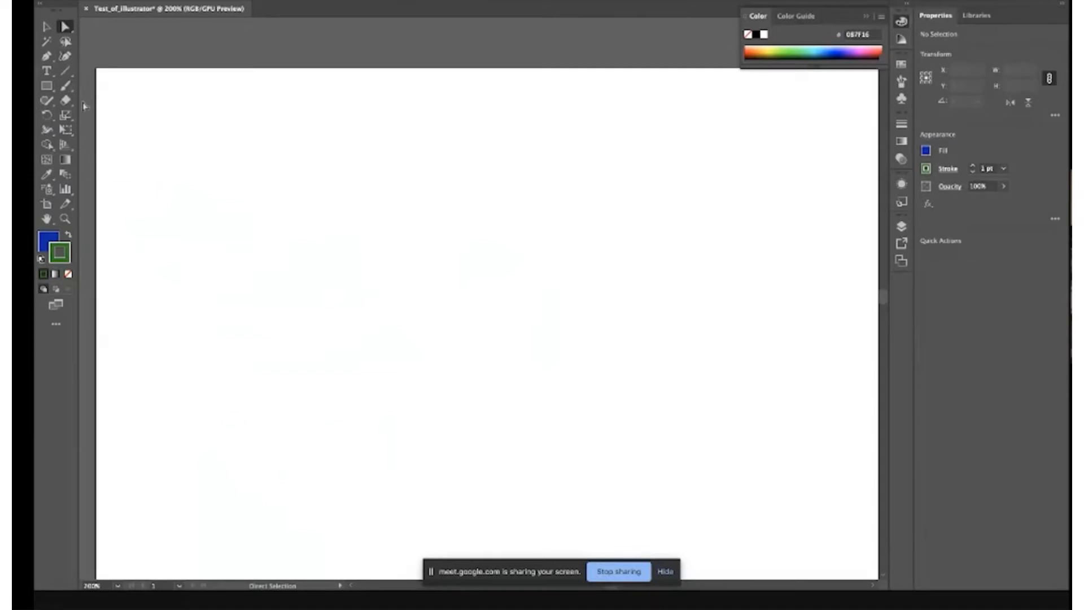
- Paint several freehand green strokes with the Paintbrush tool and its round brush on the upper-left part of the artboard
left_click(66, 86)
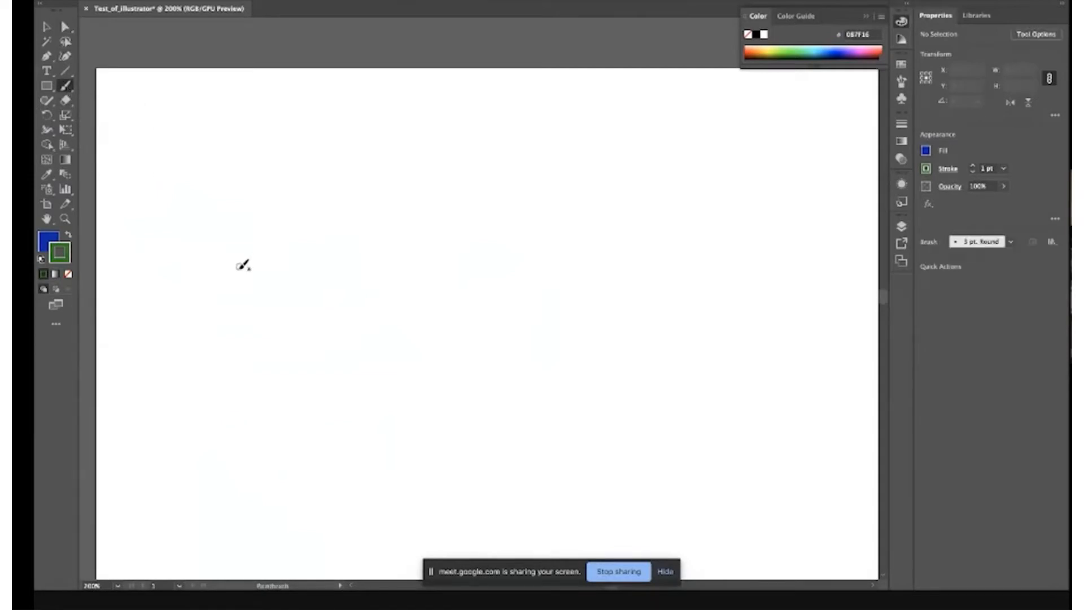
left_click_drag(235, 276, 360, 127)
mouse_move(284, 232)
left_mouse_down()
mouse_move(332, 192)
mouse_move(316, 175)
mouse_move(304, 185)
mouse_move(320, 140)
left_mouse_up()
left_click_drag(375, 259, 384, 166)
left_click_drag(322, 231, 313, 472)
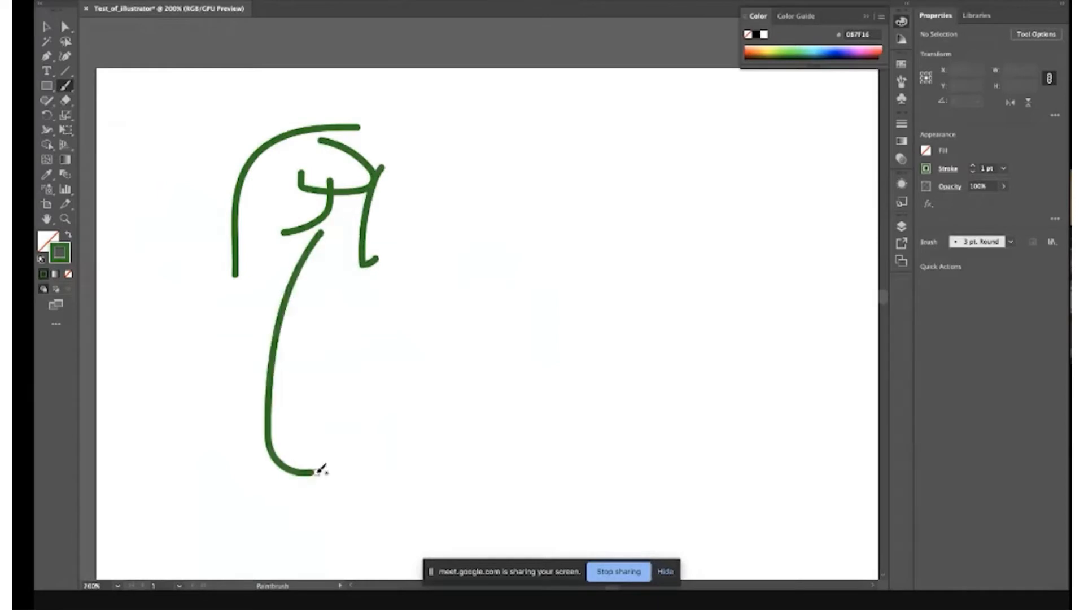
left_click_drag(273, 370, 183, 342)
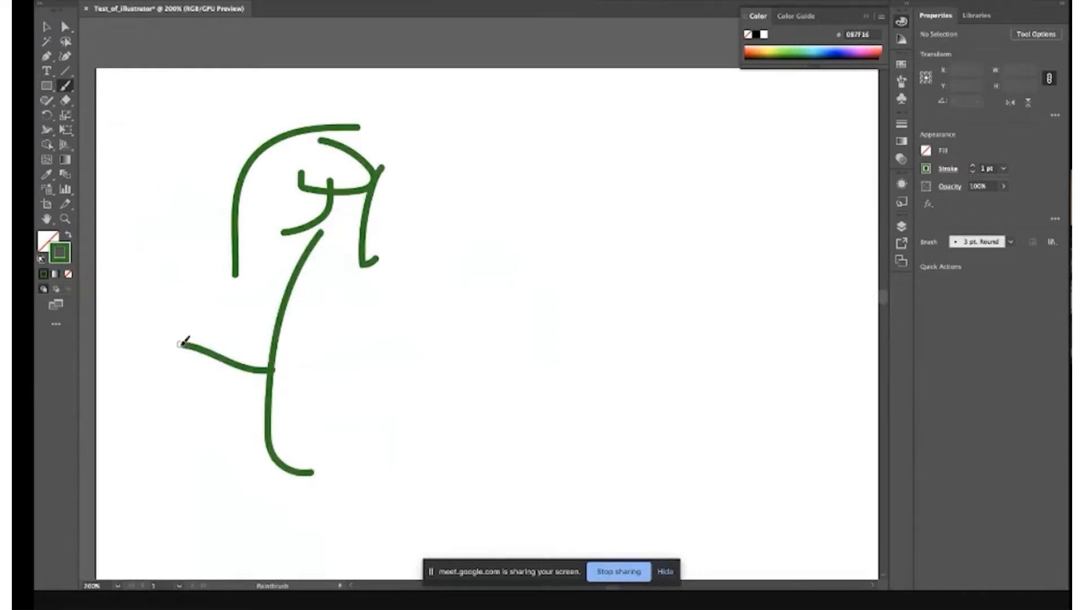
left_click(65, 89)
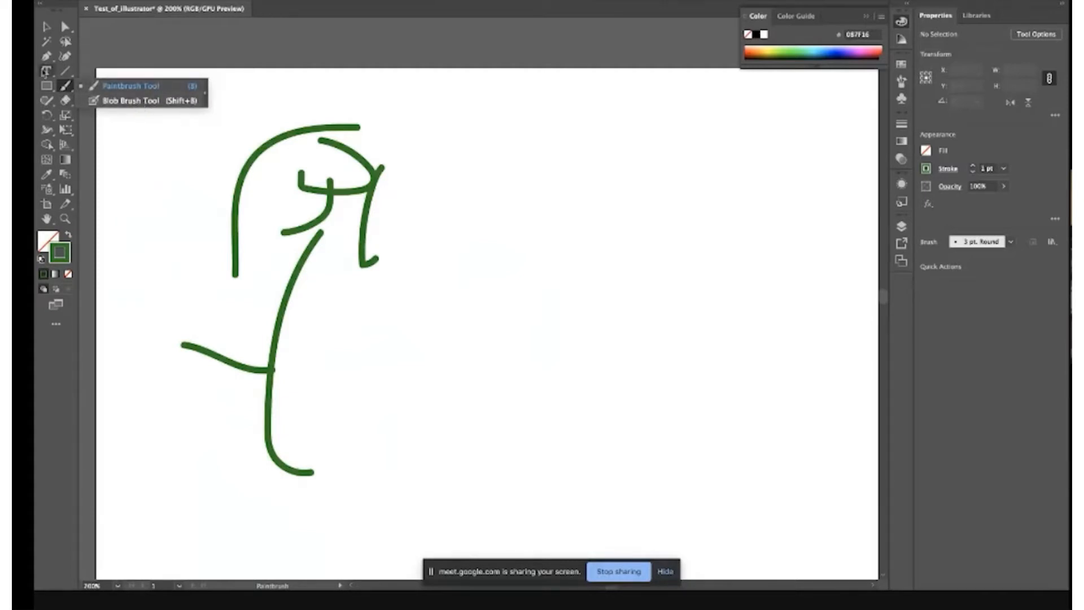
left_click(67, 88)
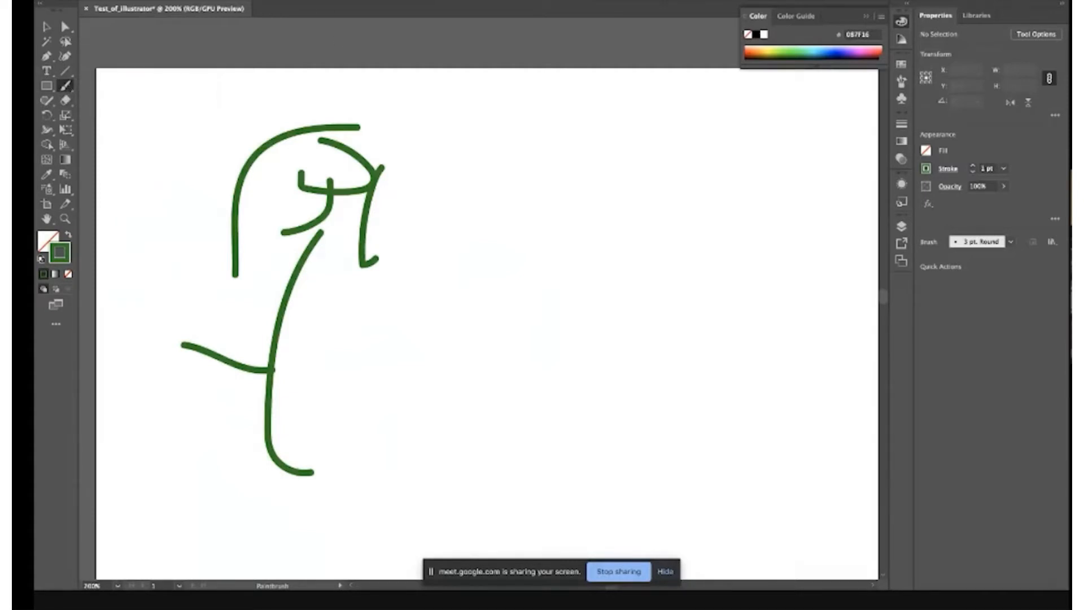
left_click(301, 1)
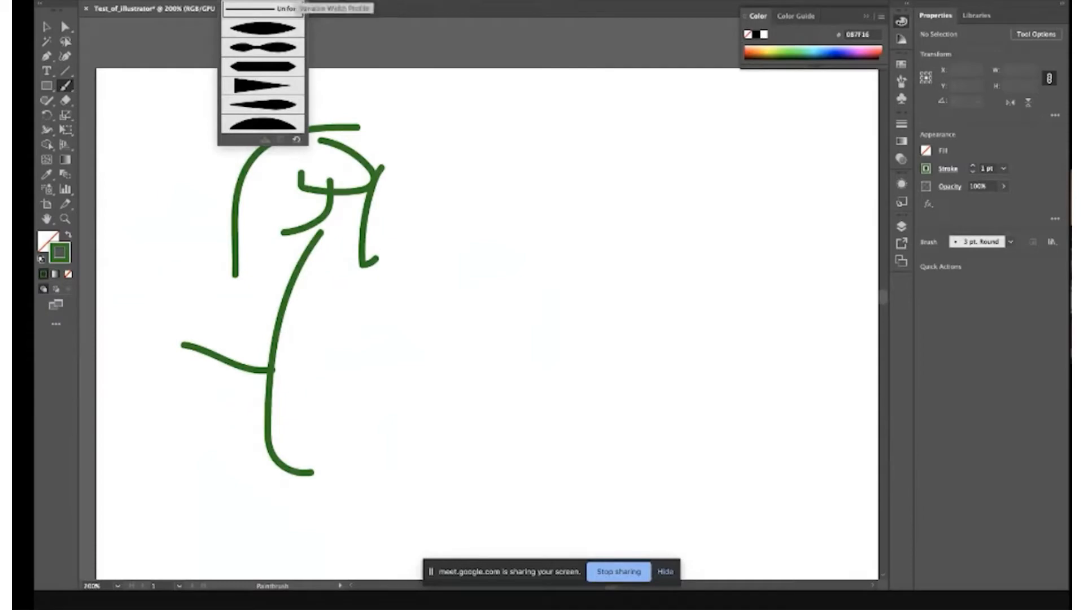
left_click(274, 1)
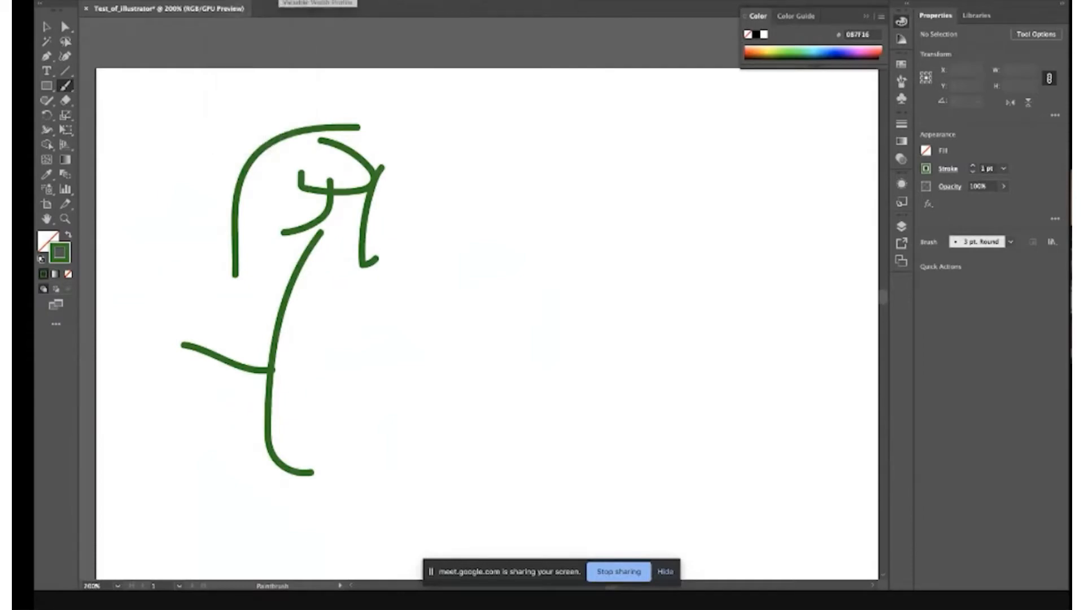
- Choose the rough charcoal-like art brush and paint a curved stroke and a crossing stroke beside the round-brush drawing
left_click(901, 81)
scroll(858, 106, "up", 1)
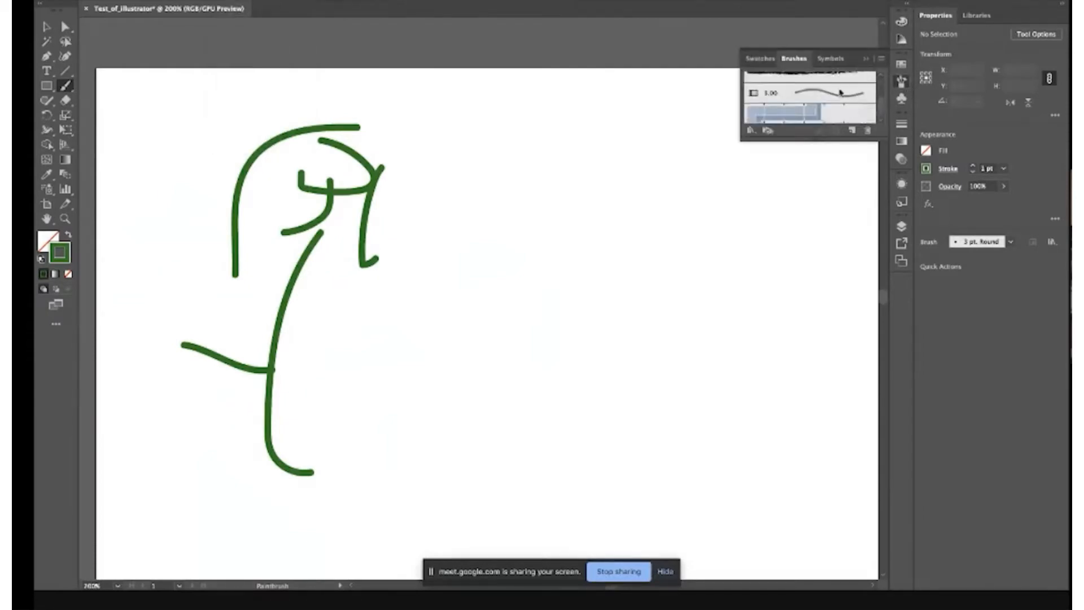
left_click(796, 96)
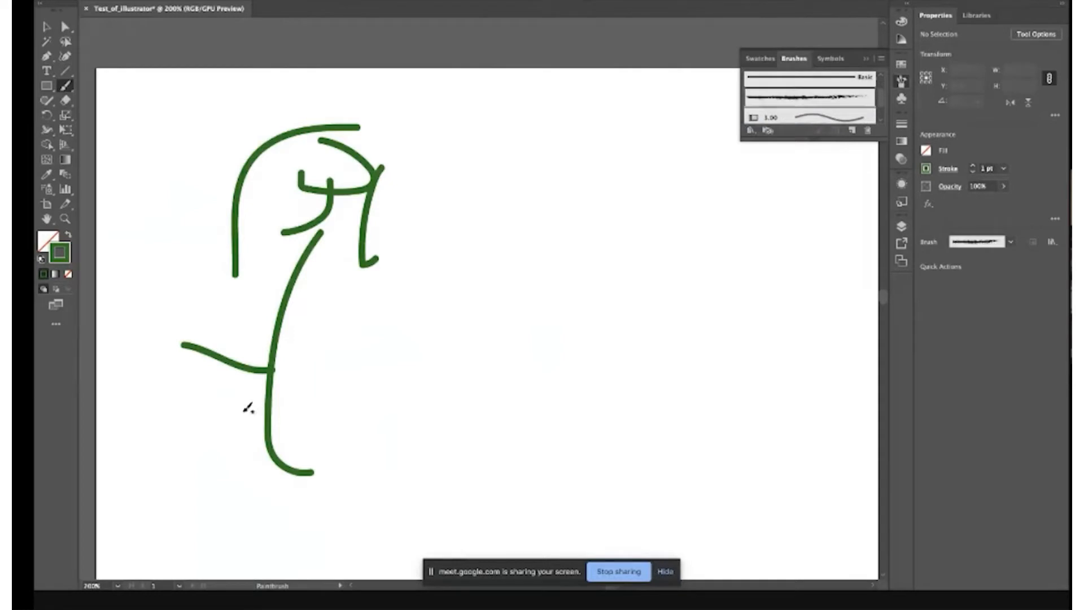
left_click(901, 82)
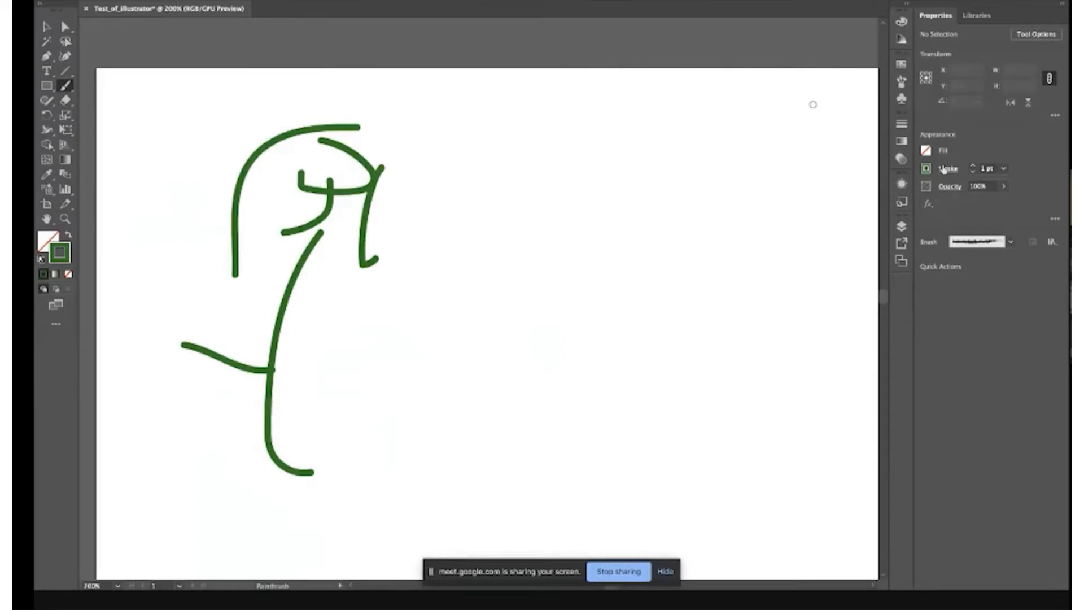
left_click(904, 82)
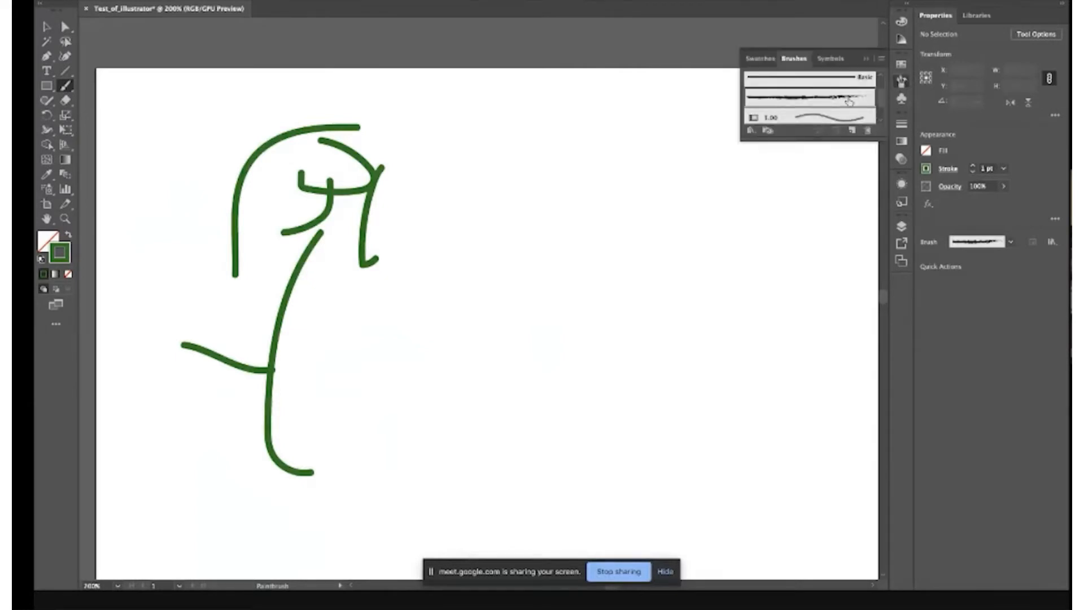
mouse_move(470, 313)
left_mouse_down()
mouse_move(503, 187)
mouse_move(657, 173)
left_mouse_up()
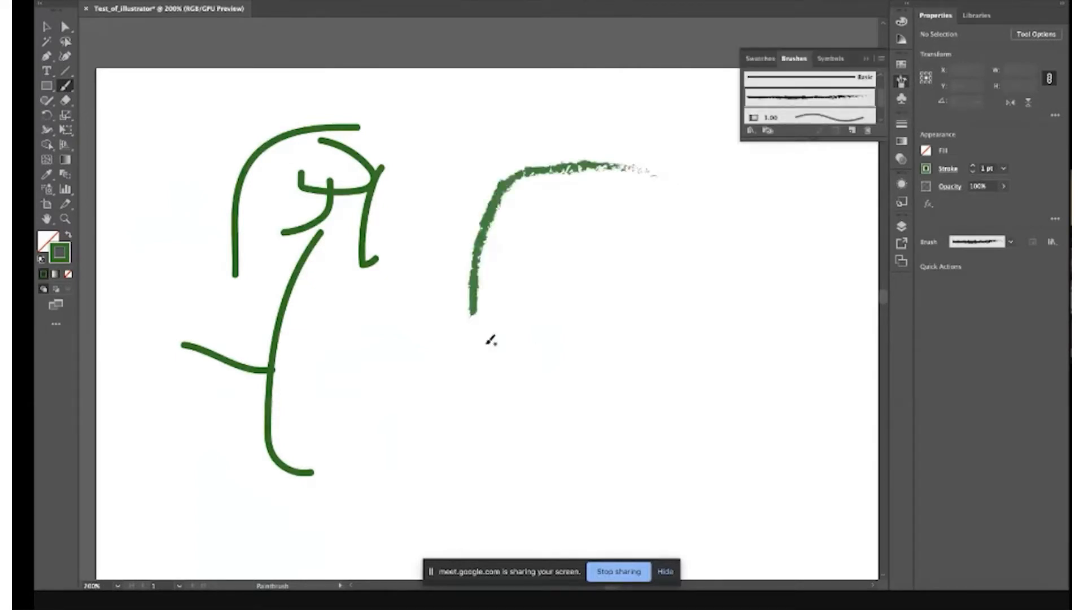
mouse_move(428, 242)
left_mouse_down()
mouse_move(555, 285)
mouse_move(666, 257)
left_mouse_up()
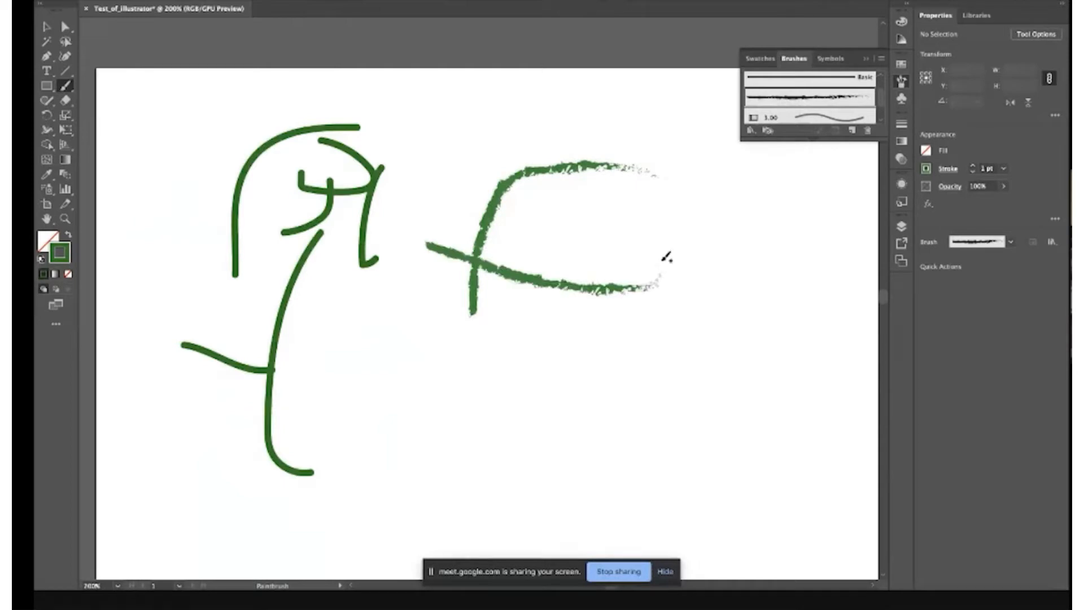
left_click(752, 131)
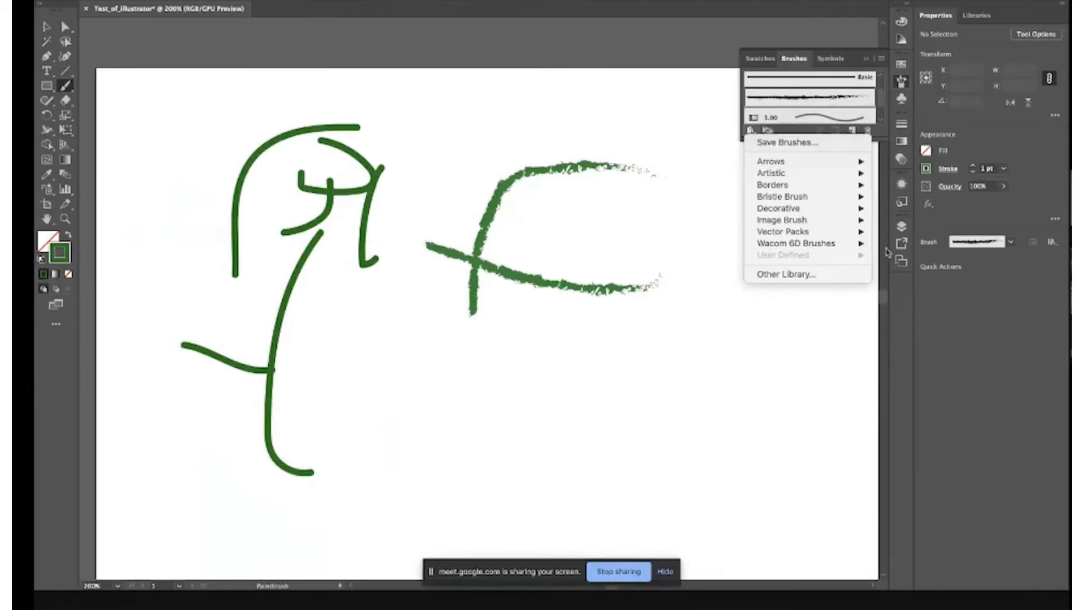
left_click(904, 85)
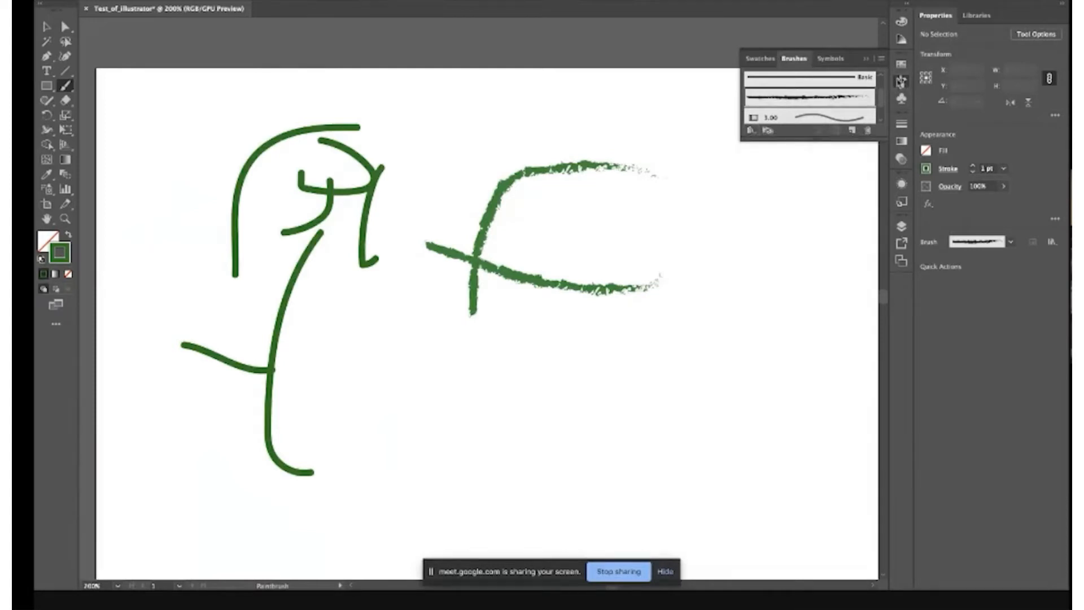
scroll(821, 111, "down", 1)
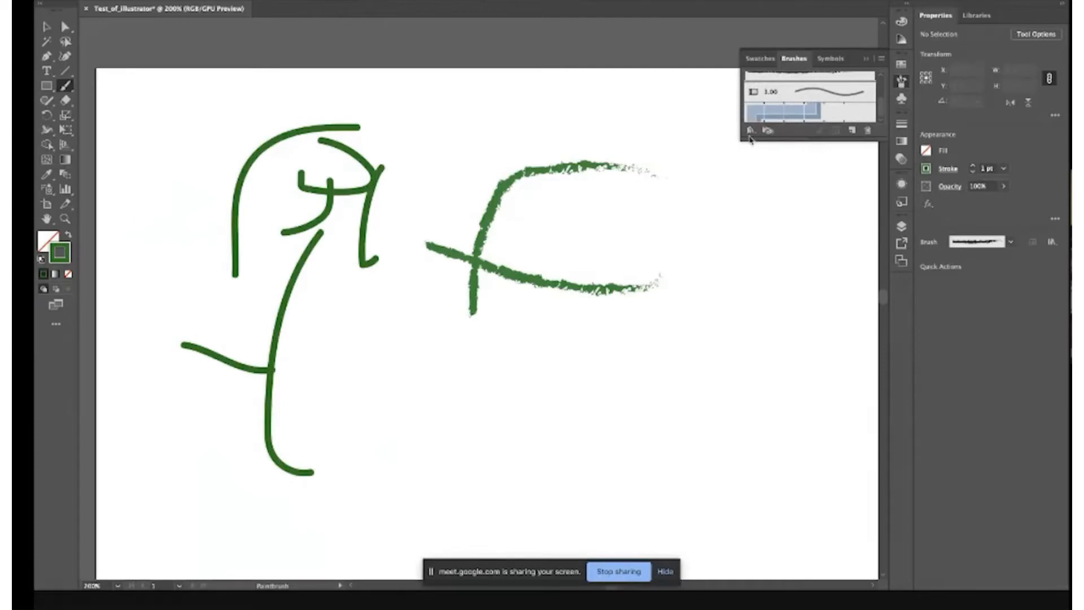
left_click(750, 132)
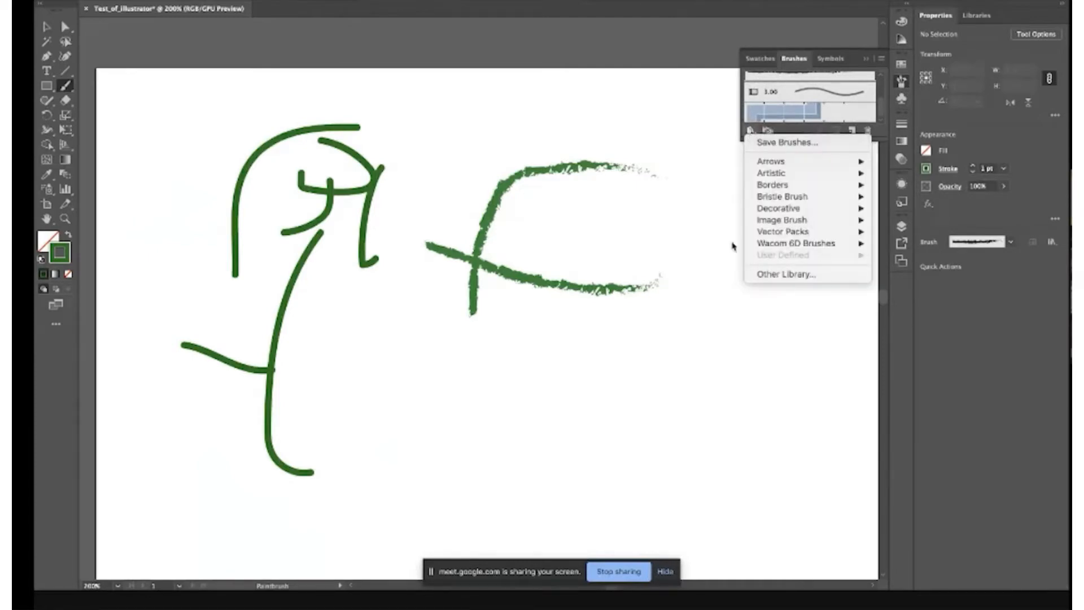
mouse_move(796, 185)
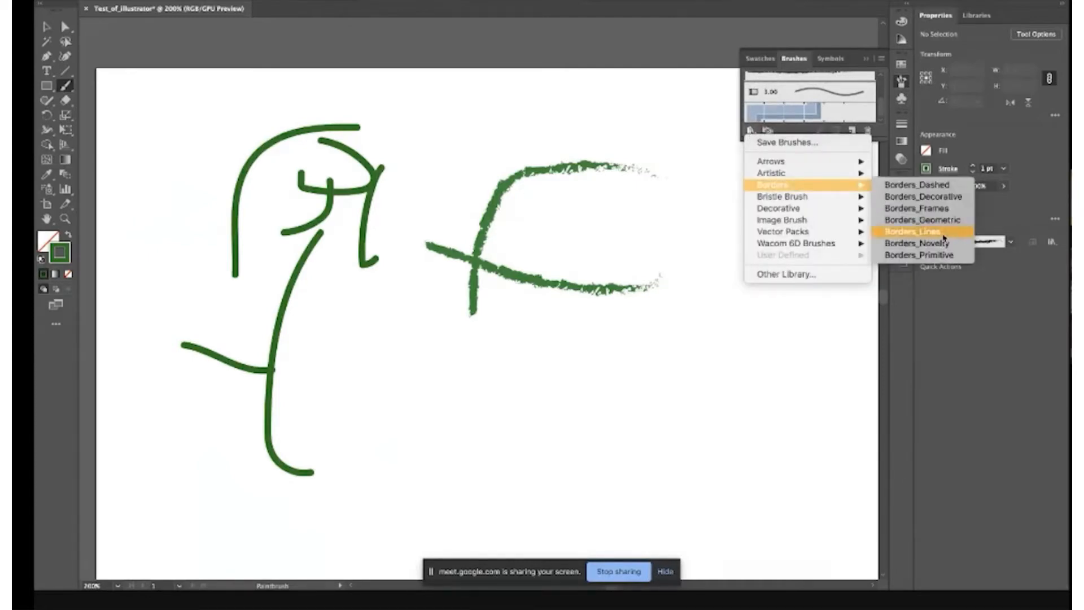
left_click(790, 57)
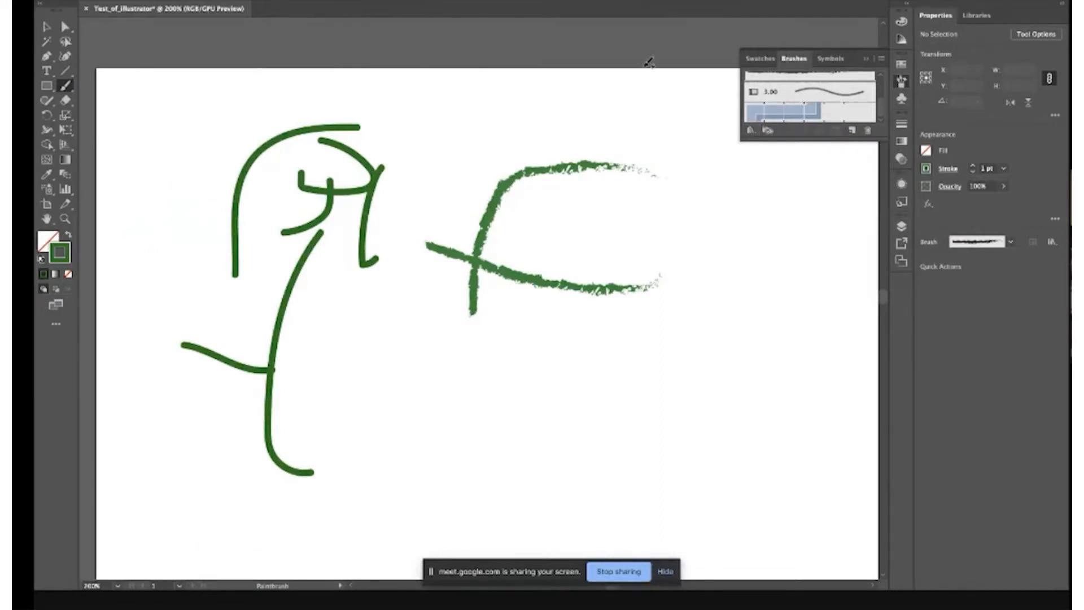
- Delete the two rough-textured brush strokes beside the round-brush drawing
key("v")
left_click(474, 275)
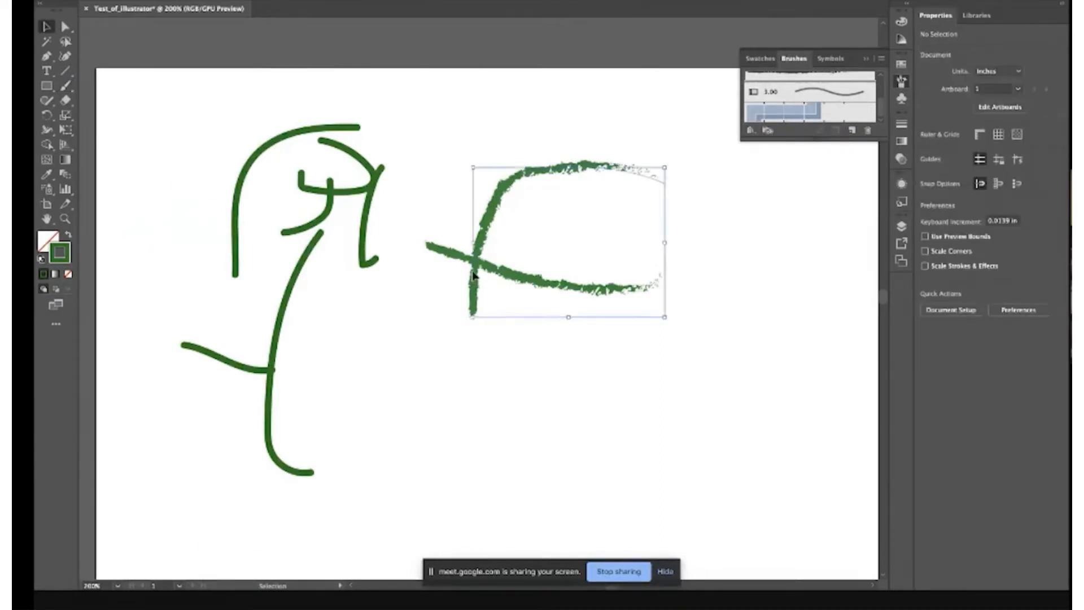
key("Delete")
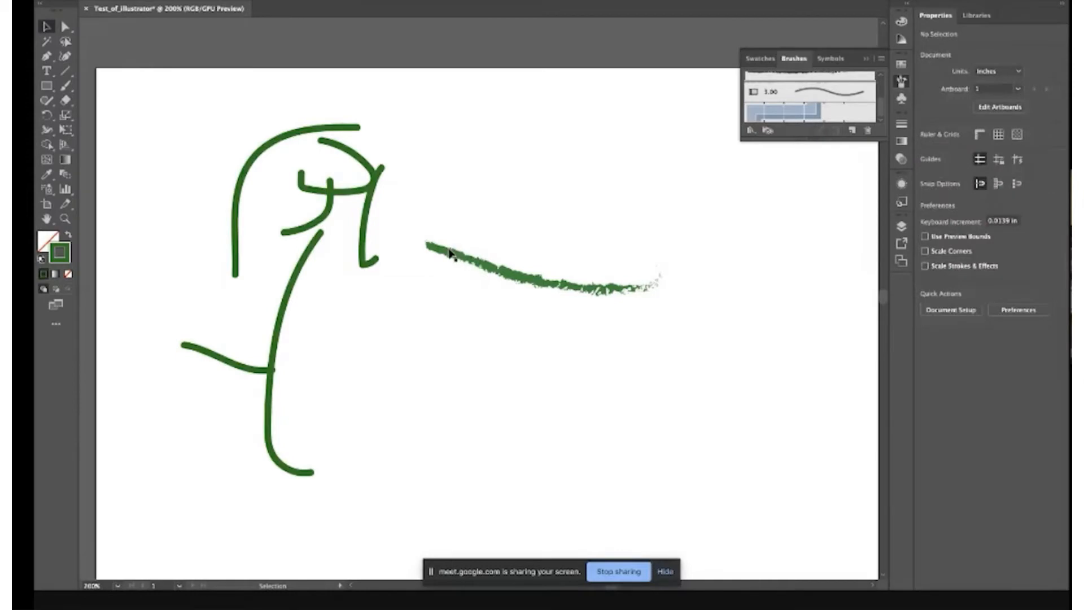
left_click(450, 253)
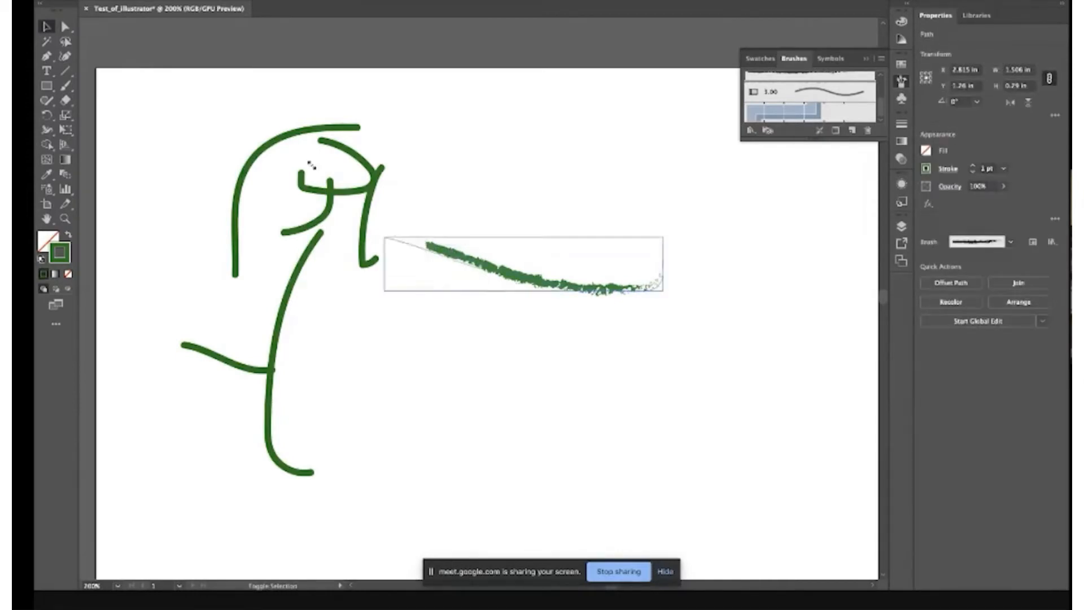
mouse_move(312, 165)
left_mouse_down()
mouse_move(80, 68)
mouse_move(352, 135)
left_mouse_up()
scroll(629, 348, "right", 3)
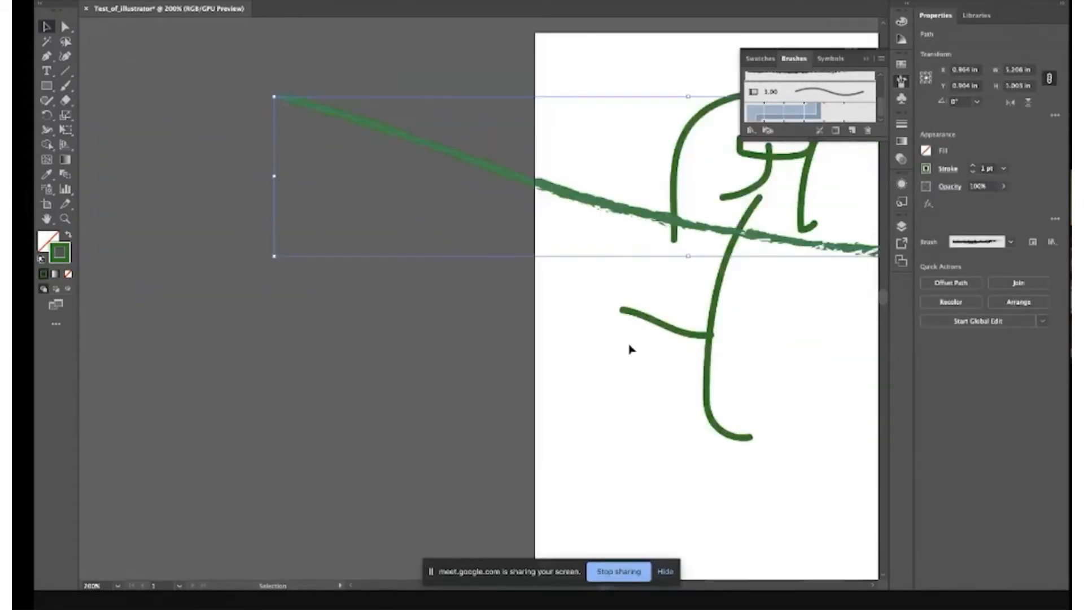
scroll(629, 348, "right", 10)
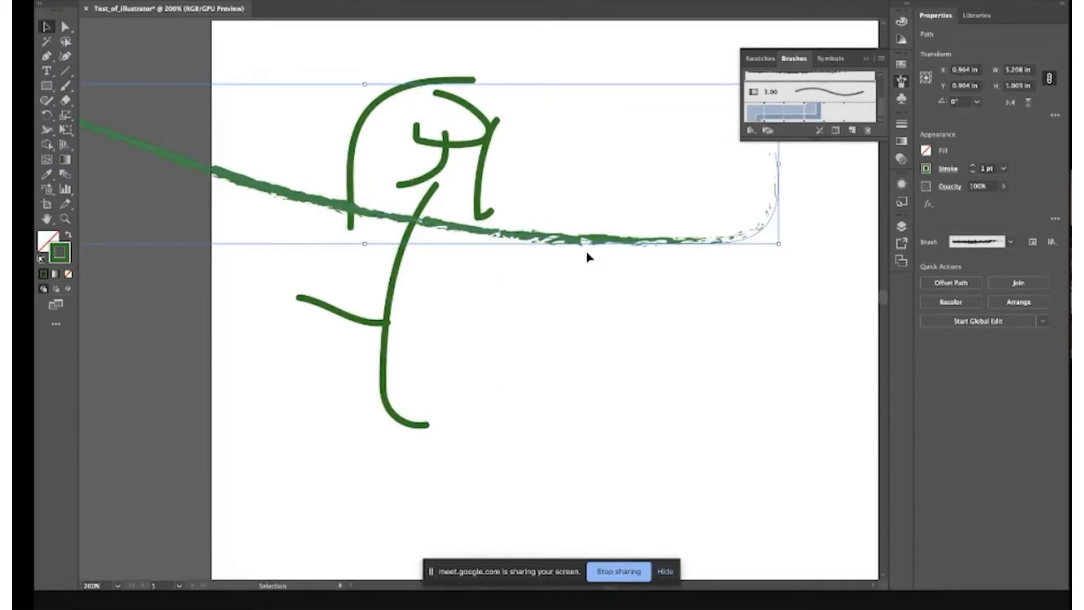
key("Delete")
- Delete all the remaining round-brush strokes to clear the artboard
double_click(484, 206)
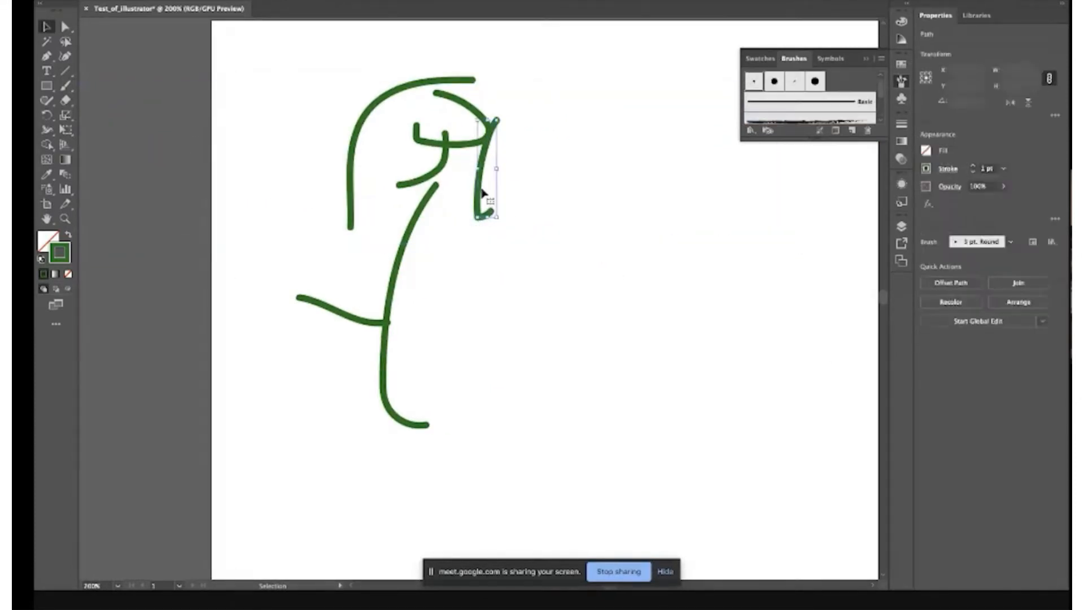
left_click(462, 186)
double_click(479, 151)
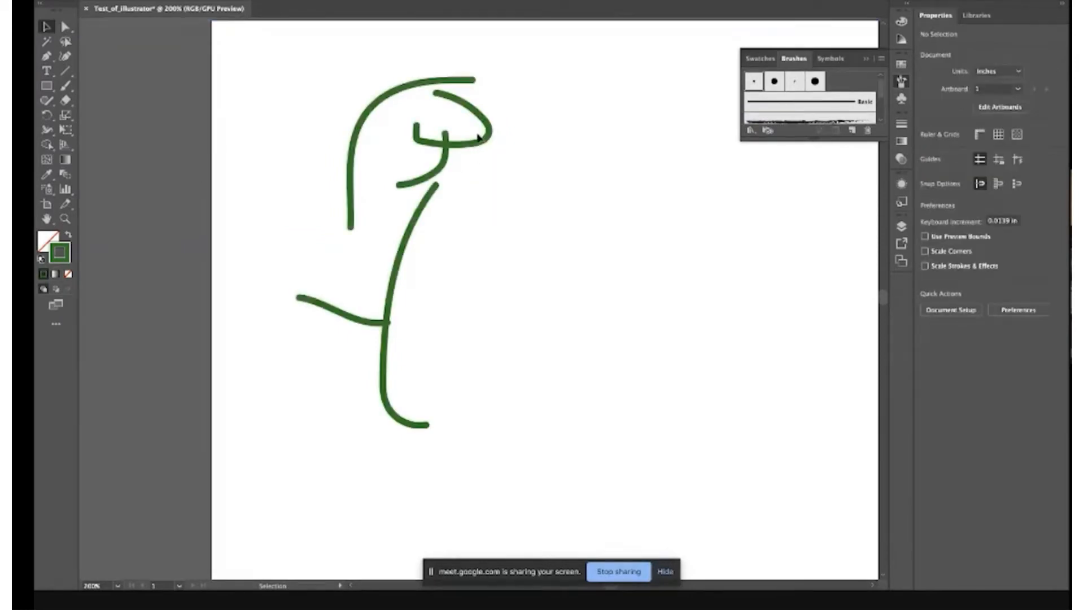
key("ctrl+a")
key("Delete")
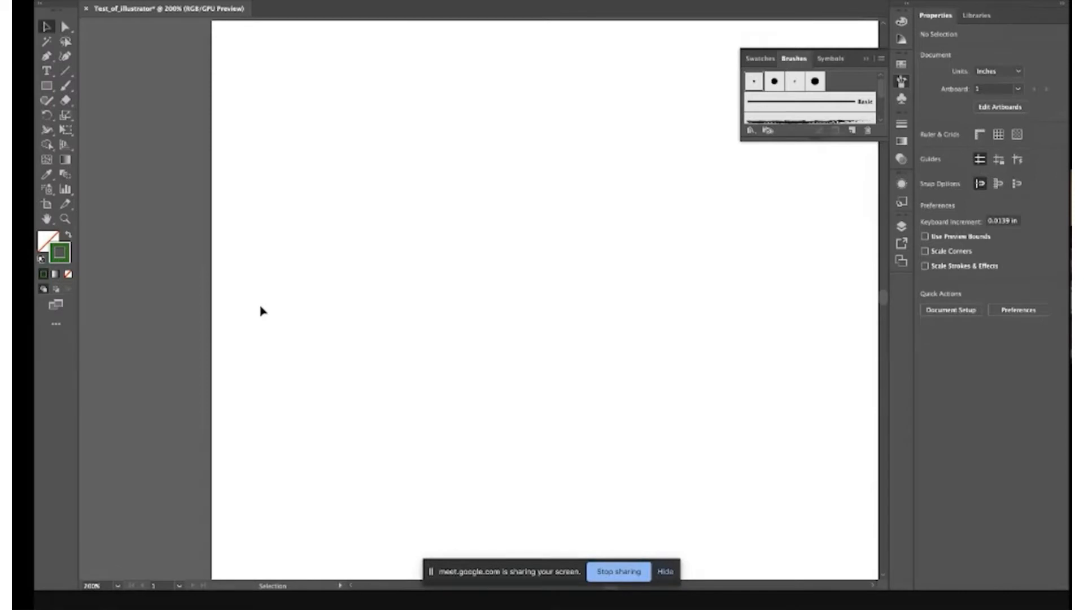
- Draw an open path with the Curvature tool, an arch ending in a small upturned hook, about 0.80 in wide and 0.52 in high
left_click(66, 57)
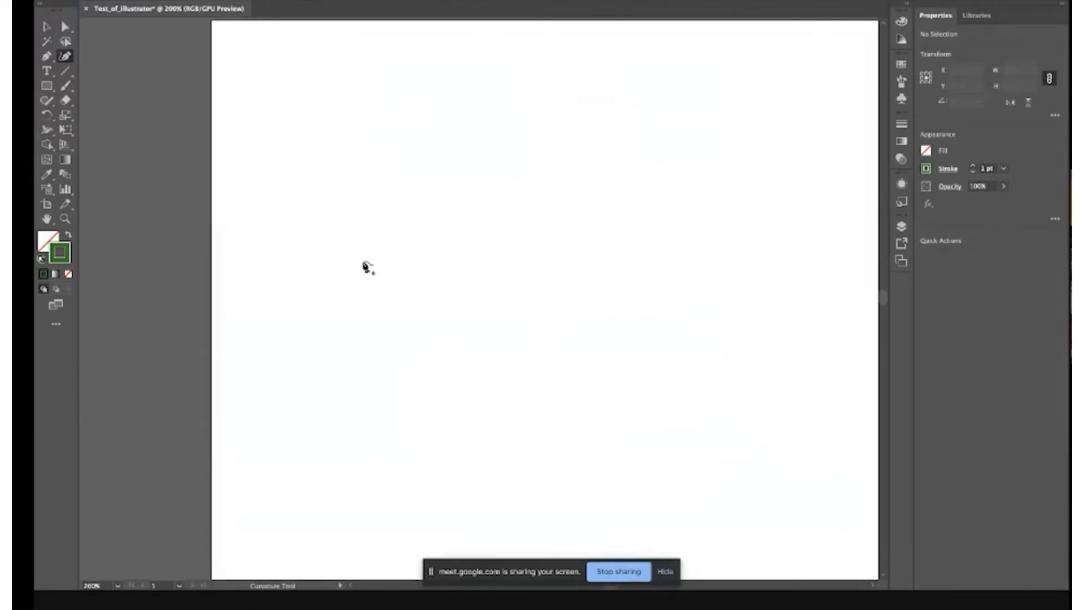
left_click(339, 261)
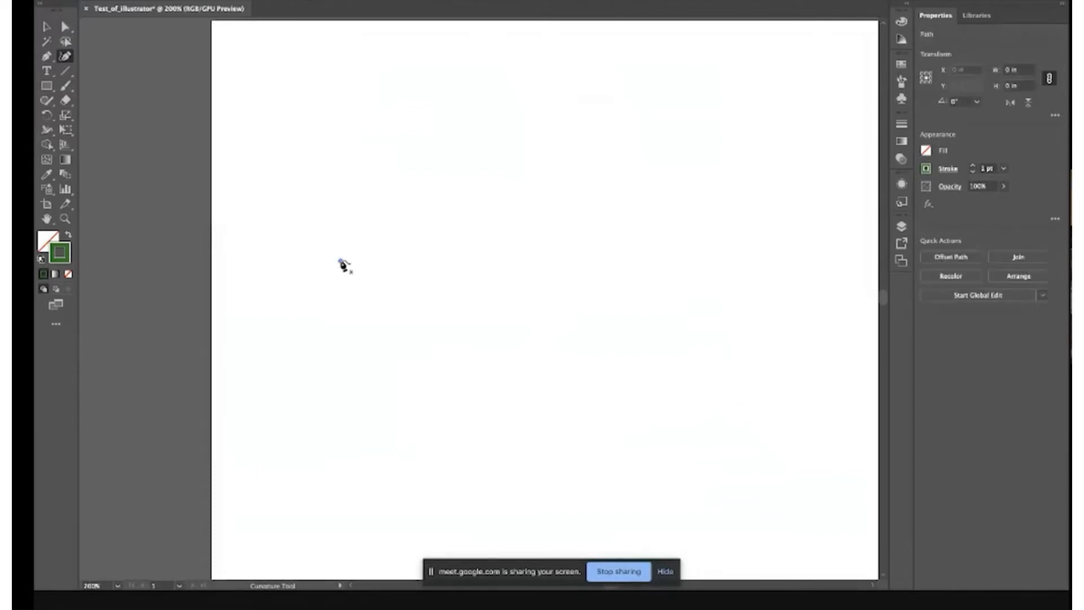
left_click(367, 185)
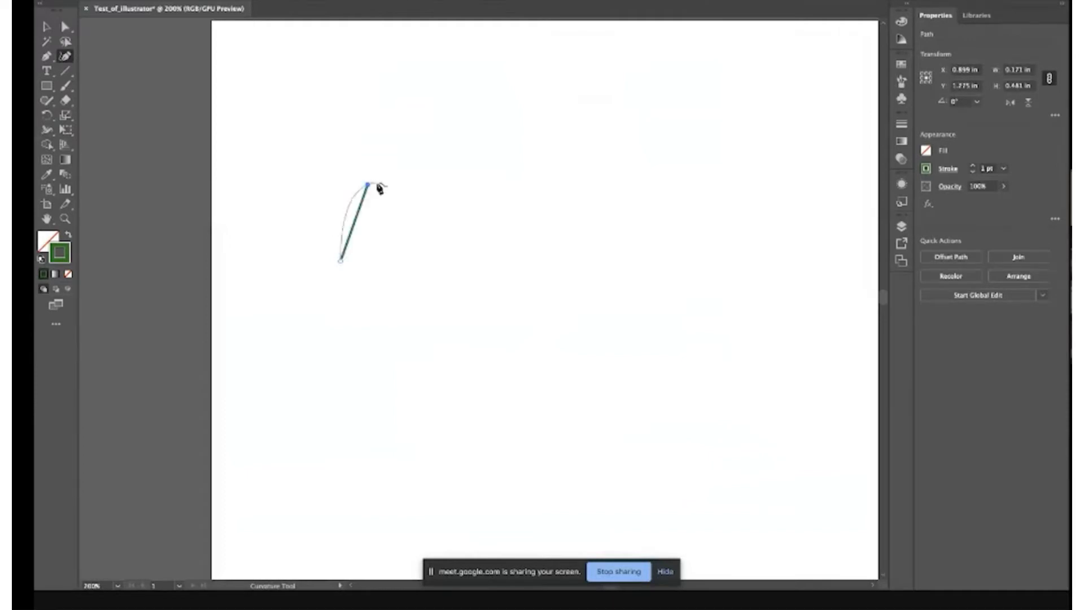
left_click(416, 187)
left_click(427, 201)
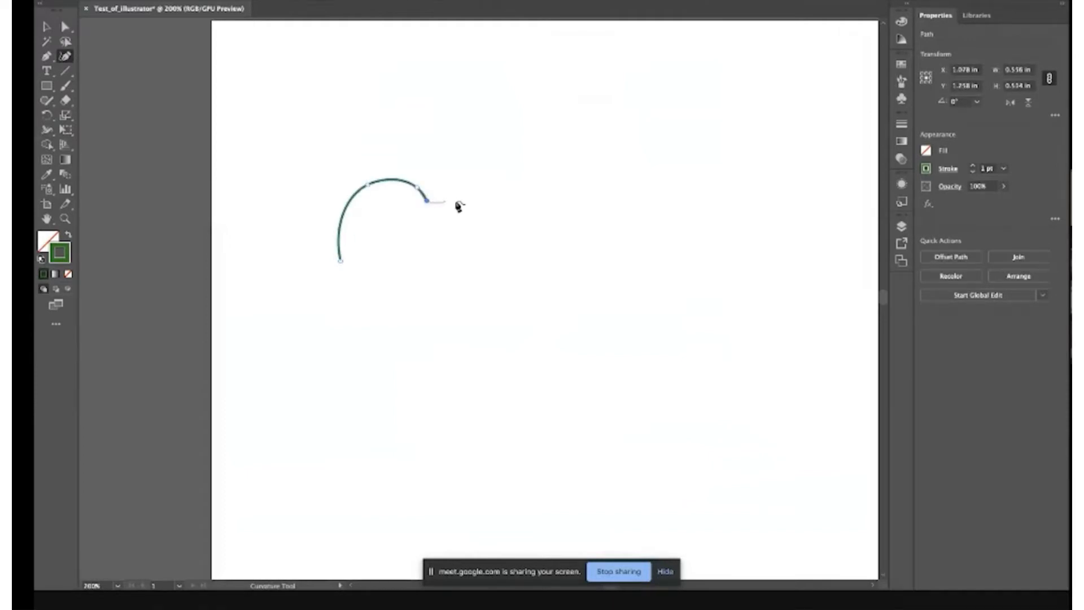
left_click(455, 201)
left_click(464, 178)
left_click(448, 158)
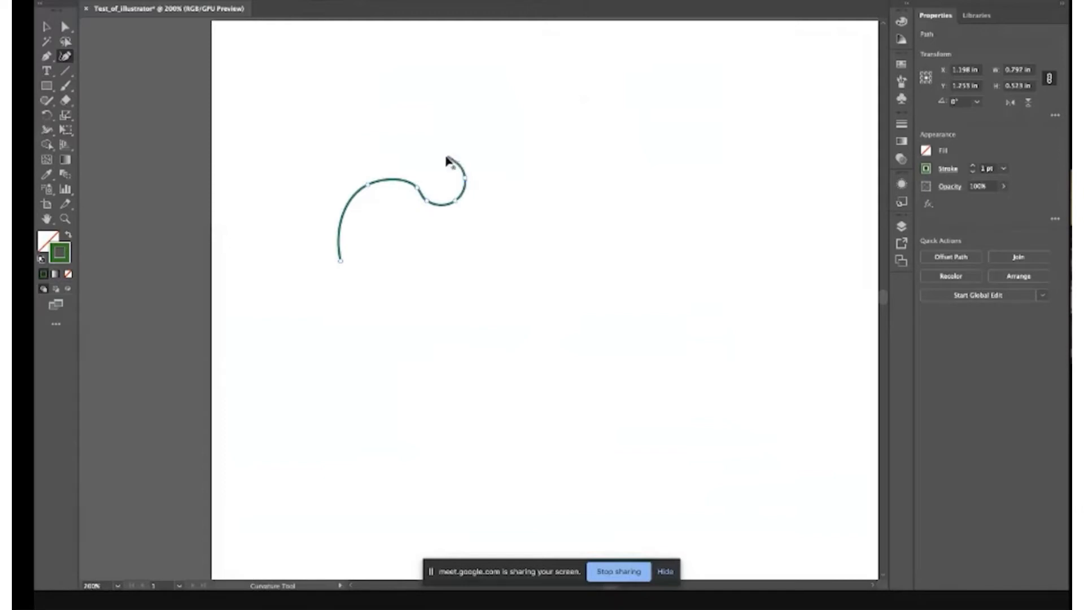
- Extend the Curvature path through a tall arch, a shallow dip and a rounded end lobe, reaching about 2.02 in wide and 1.10 in high
left_click(486, 86)
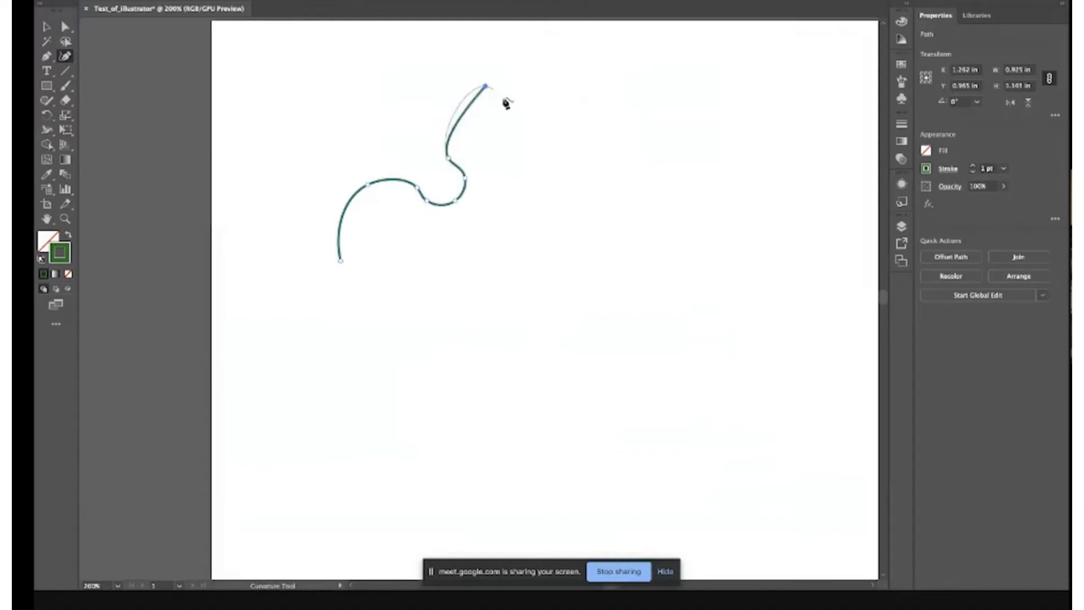
left_click(529, 153)
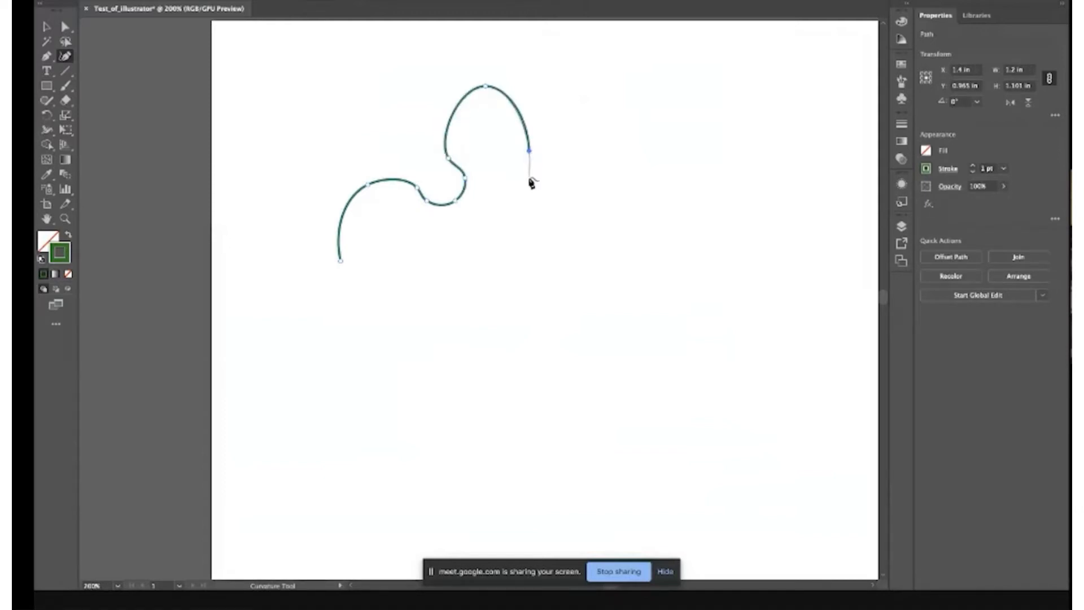
left_click(529, 178)
left_click(560, 219)
left_click(596, 218)
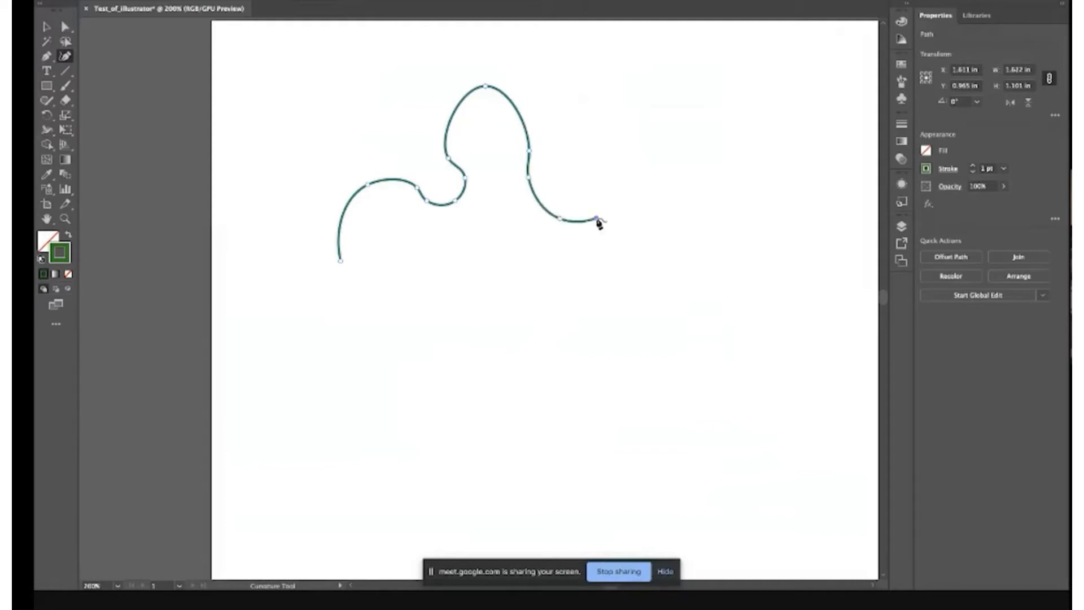
left_click(626, 201)
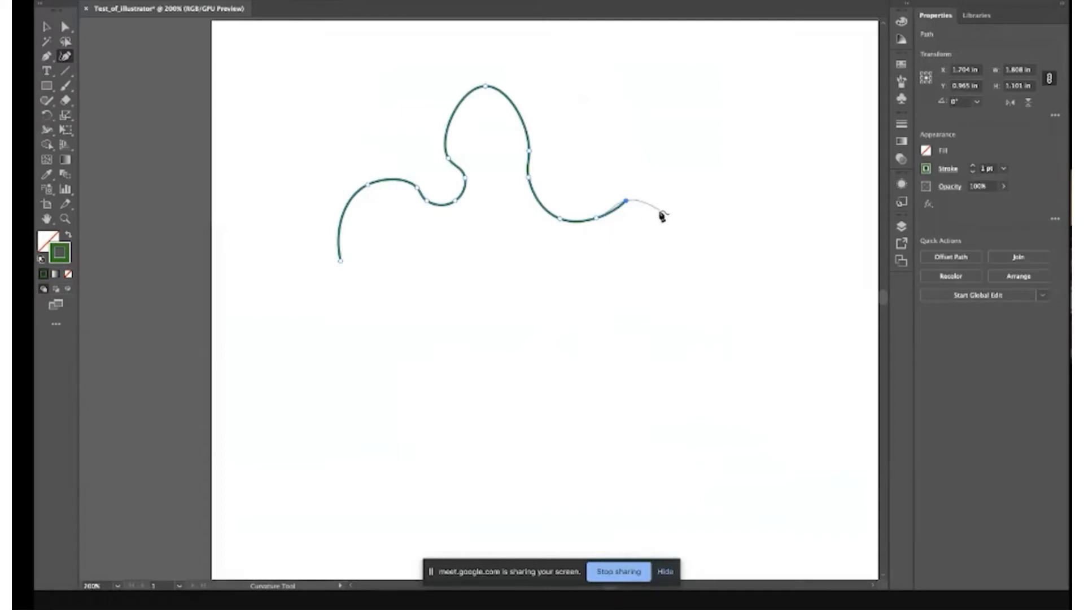
left_click(660, 211)
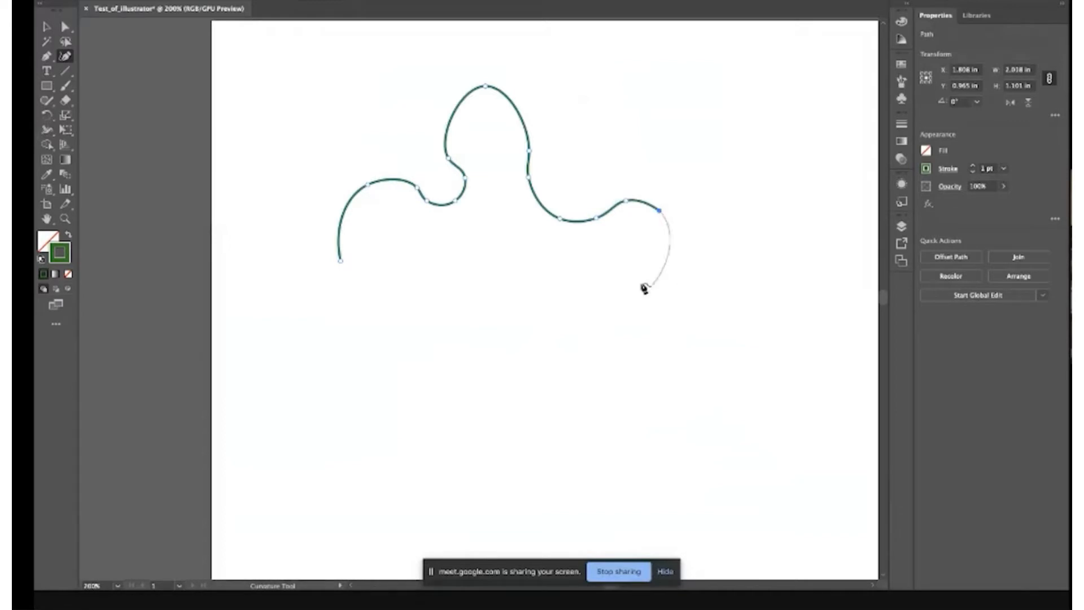
left_click(640, 261)
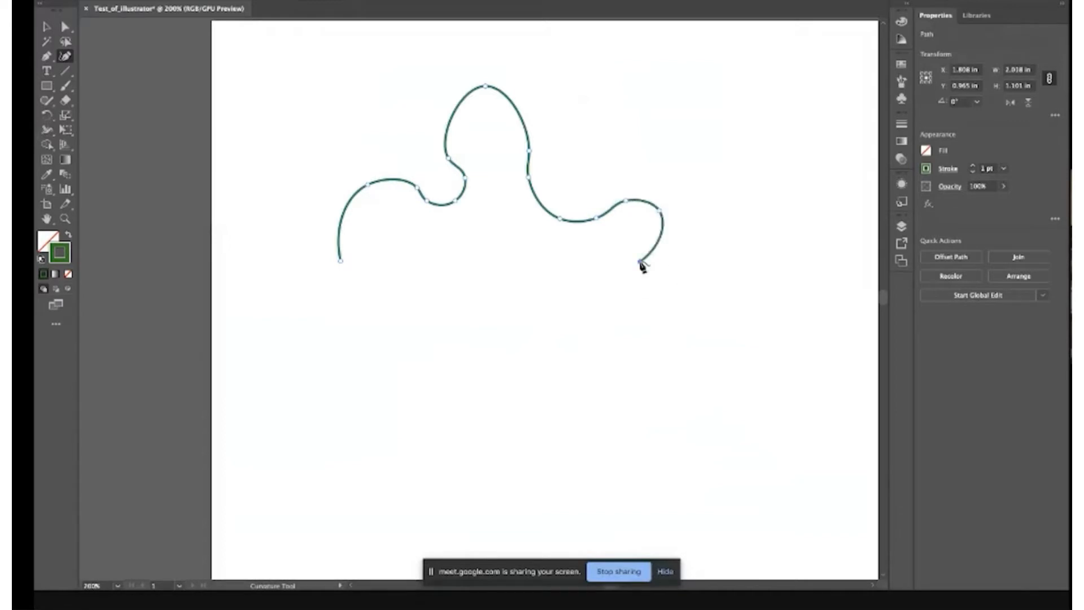
- Continue the path with a narrow inward loop and a second outward lobe beneath the first, about 2.14 in wide and 1.60 in high overall
left_click(605, 255)
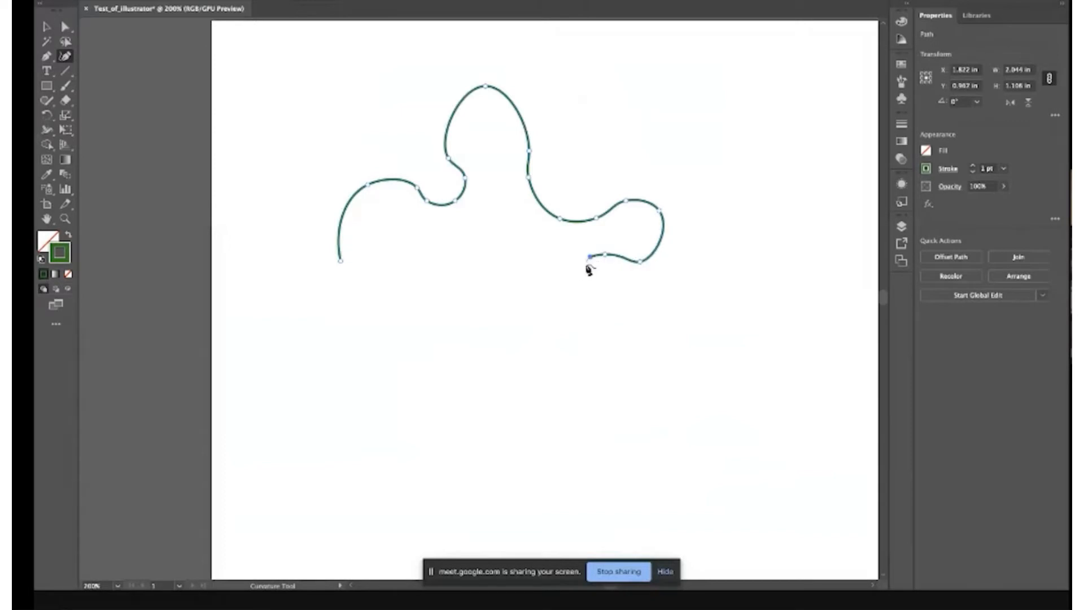
left_click(587, 261)
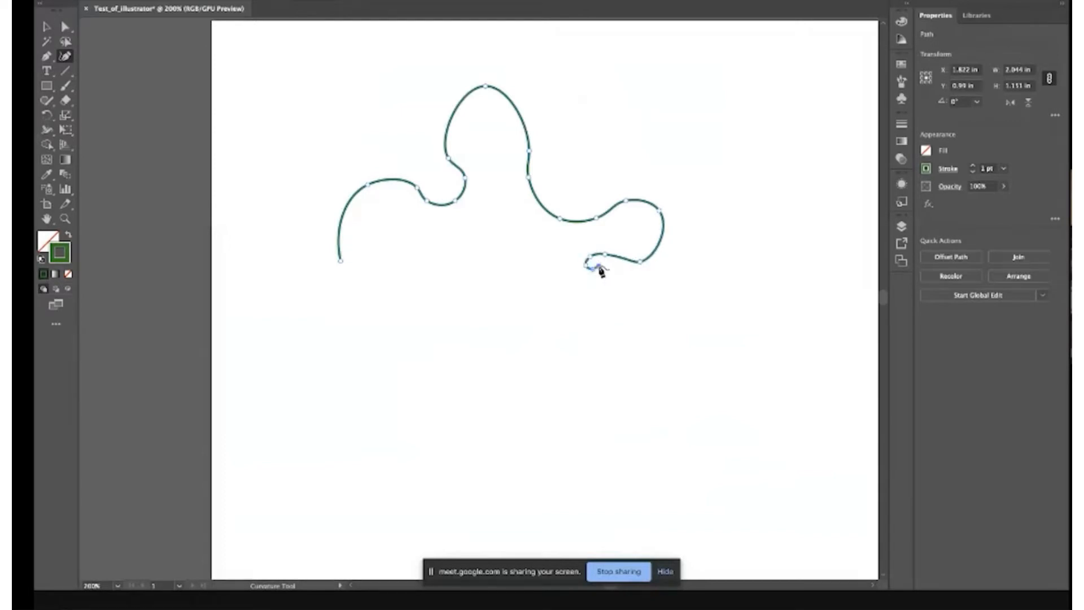
left_click(598, 266)
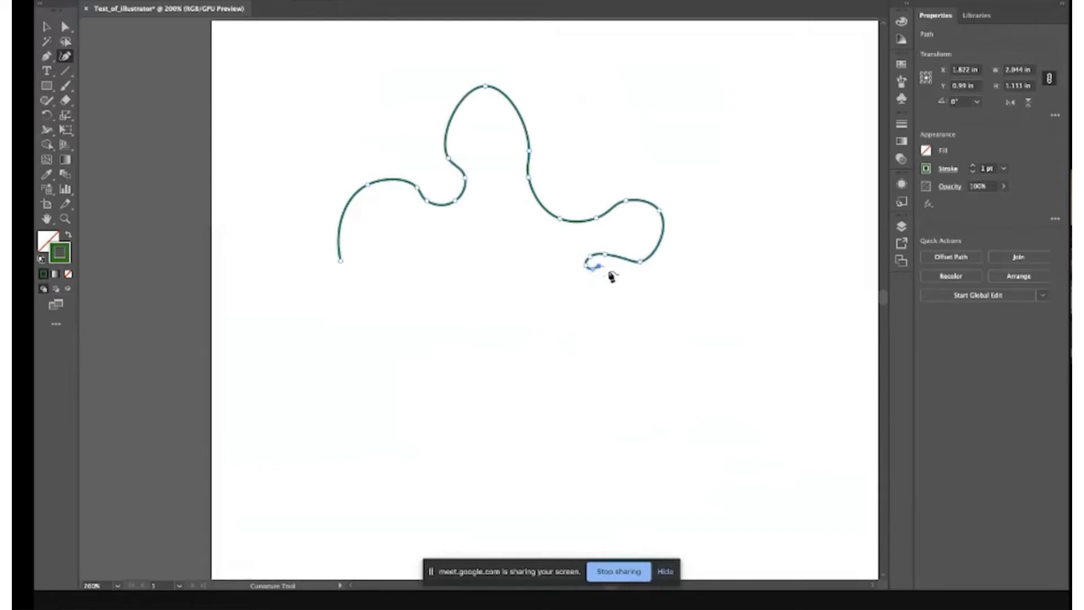
left_click(678, 285)
left_click(643, 338)
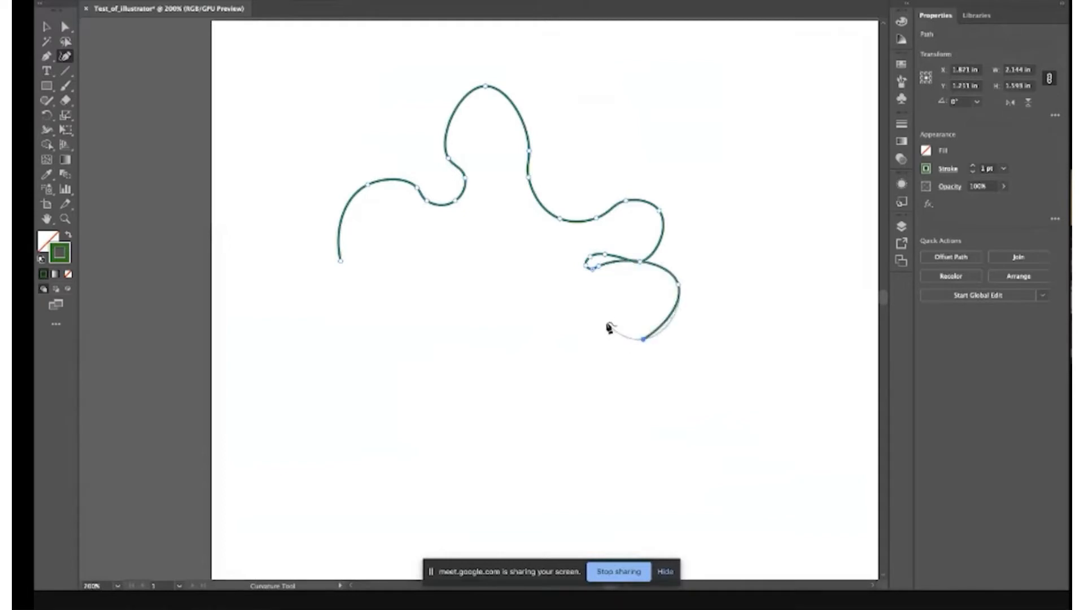
- Curve the path back along the underside and close it at its starting anchor, making a shape about 2.17 in wide and 1.60 in high
left_click(605, 322)
left_click(606, 300)
left_click(542, 321)
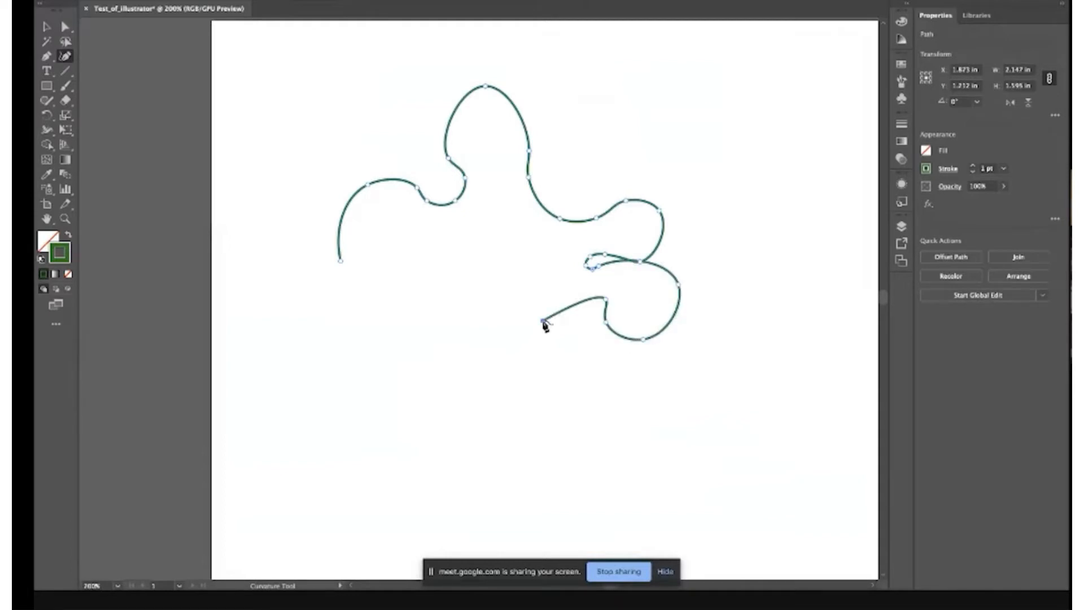
left_click(383, 281)
left_click(384, 244)
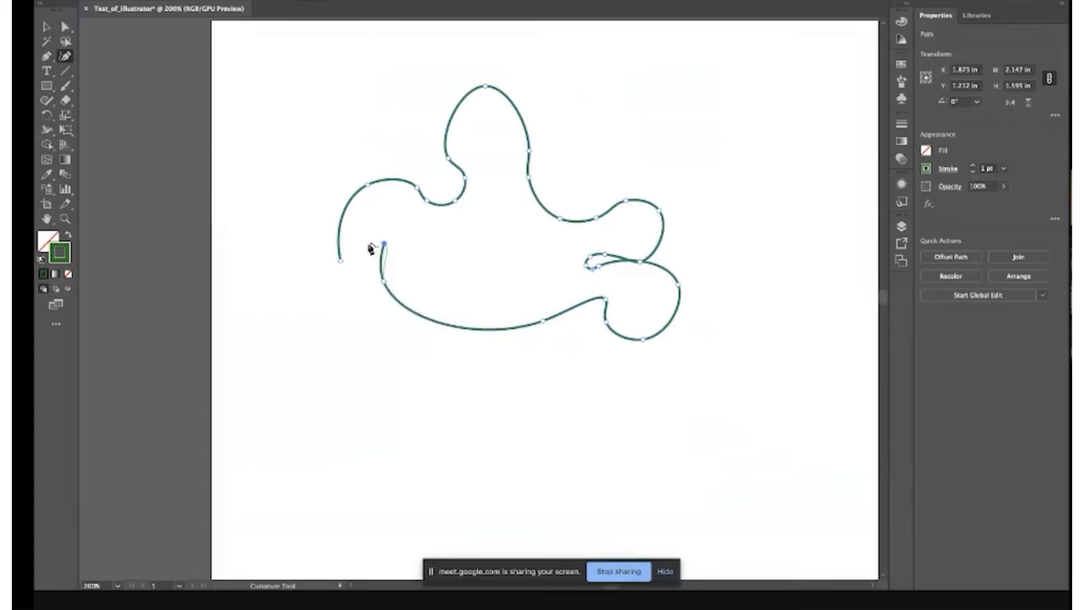
left_click(341, 261)
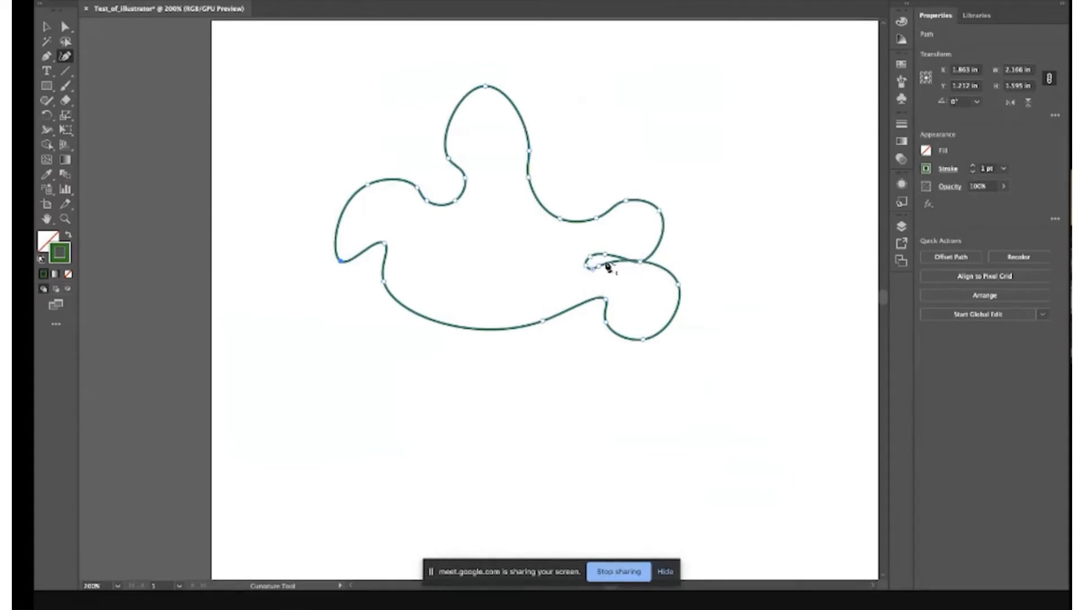
- Reshape the anchor points and handles around the narrow inward loop with Direct Selection, separating the crossing curves into an open notch
left_click(66, 28)
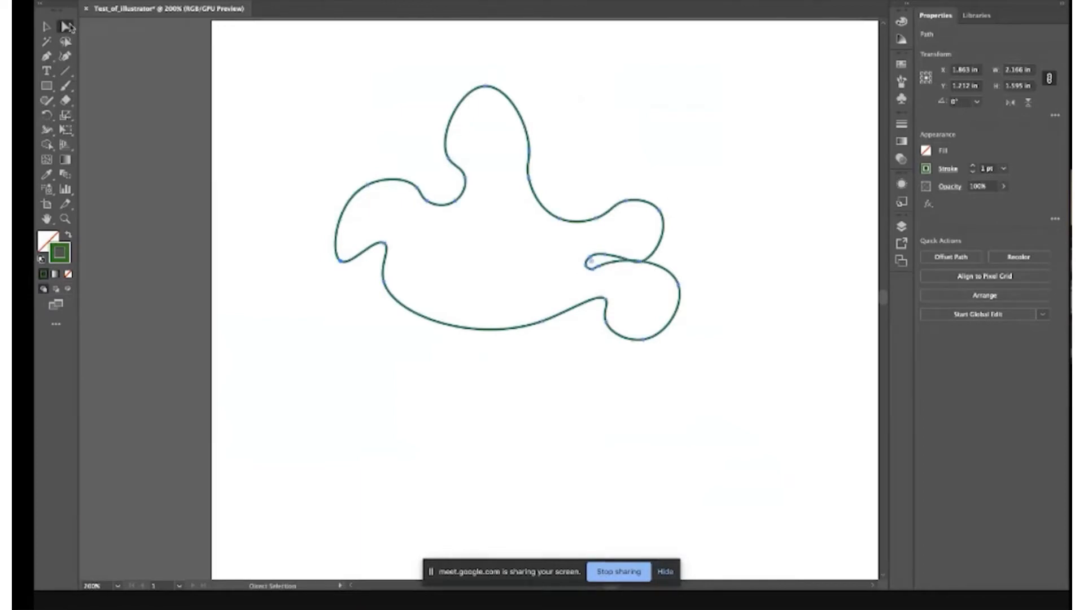
left_click_drag(641, 263, 603, 286)
left_click(642, 274)
left_click_drag(670, 272, 668, 271)
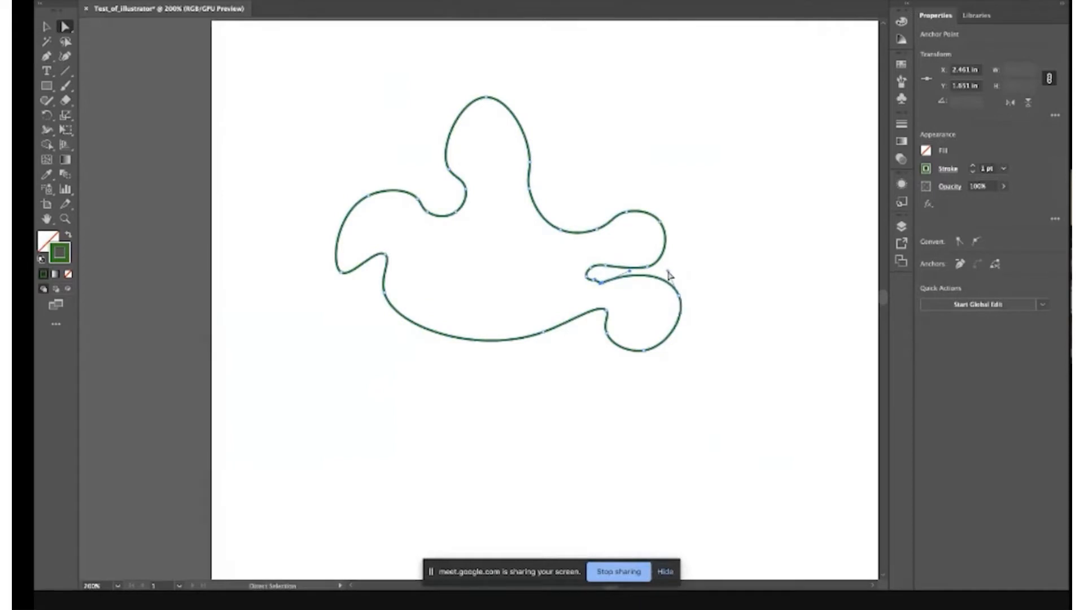
- Fill the closed curved shape with bright blue 1212D8
left_click(48, 242)
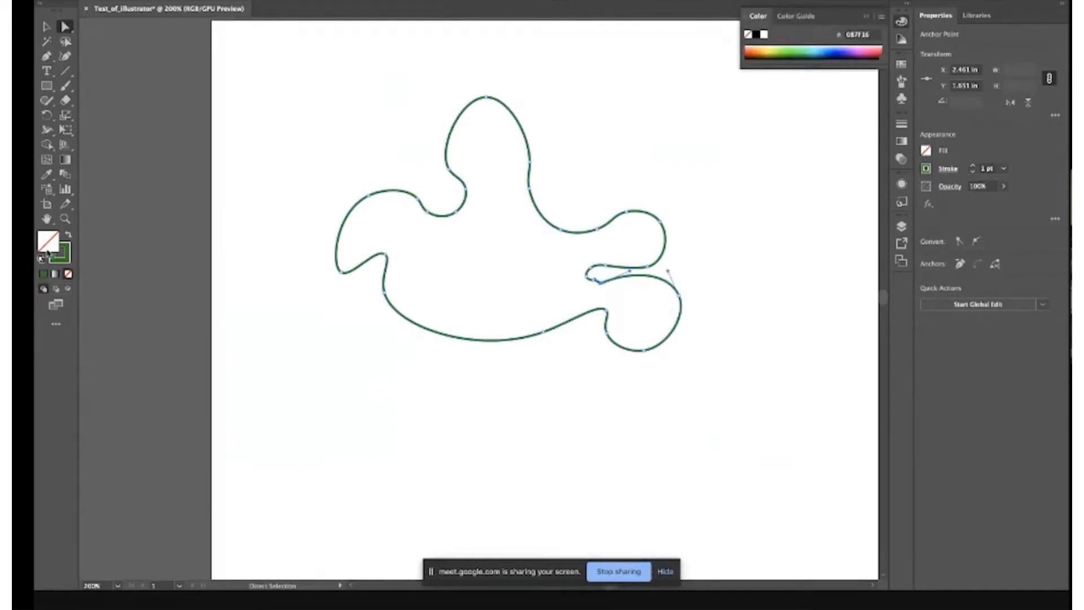
double_click(48, 242)
left_click(655, 71)
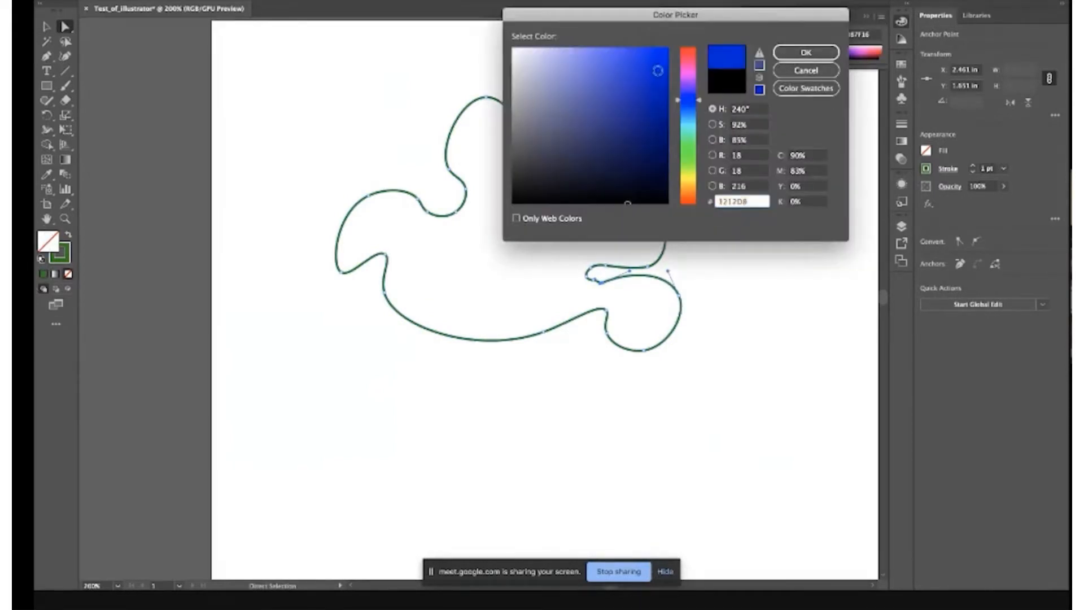
left_click(795, 53)
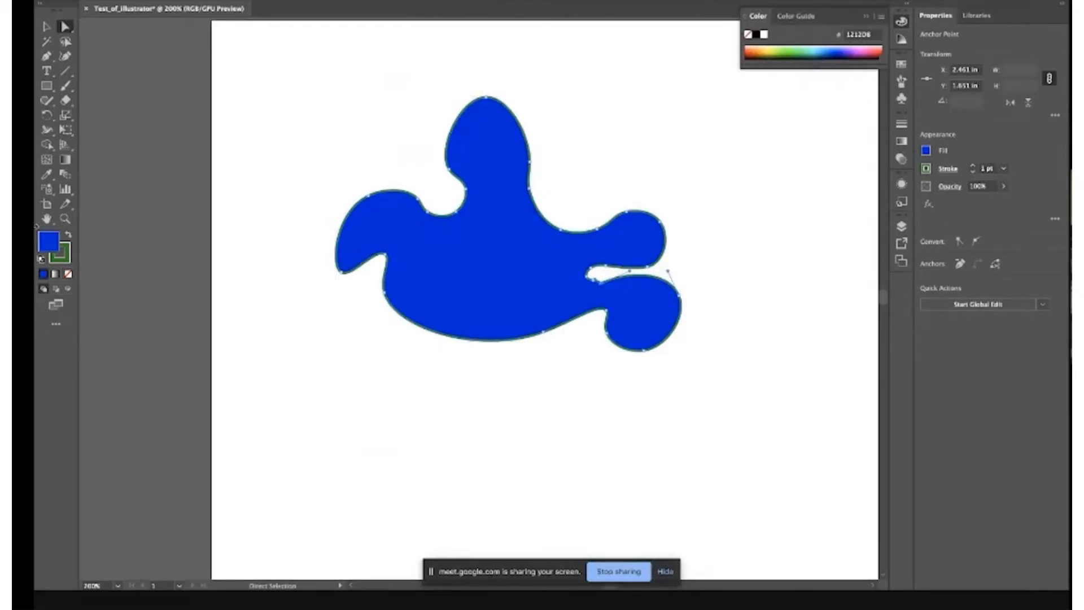
- Delete the small stray curved path lying over the lower middle of the blue shape
left_click(47, 27)
left_click(575, 225)
left_click(497, 299)
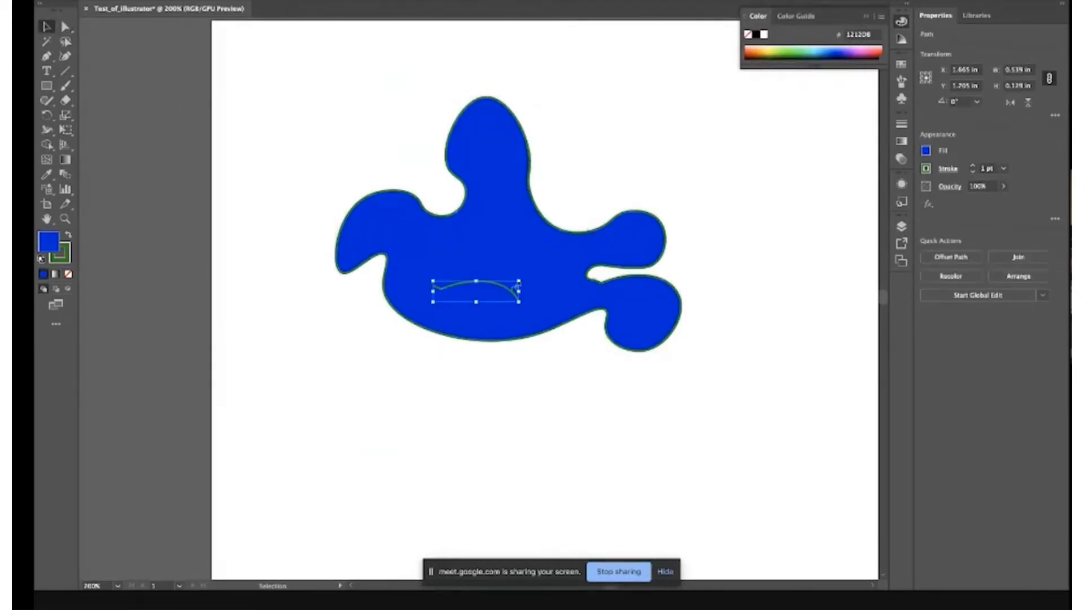
key("Delete")
- Duplicate the blue shape, fill the copy with magenta D113D6 and place it overlapping the lower half of the original
left_click(458, 266)
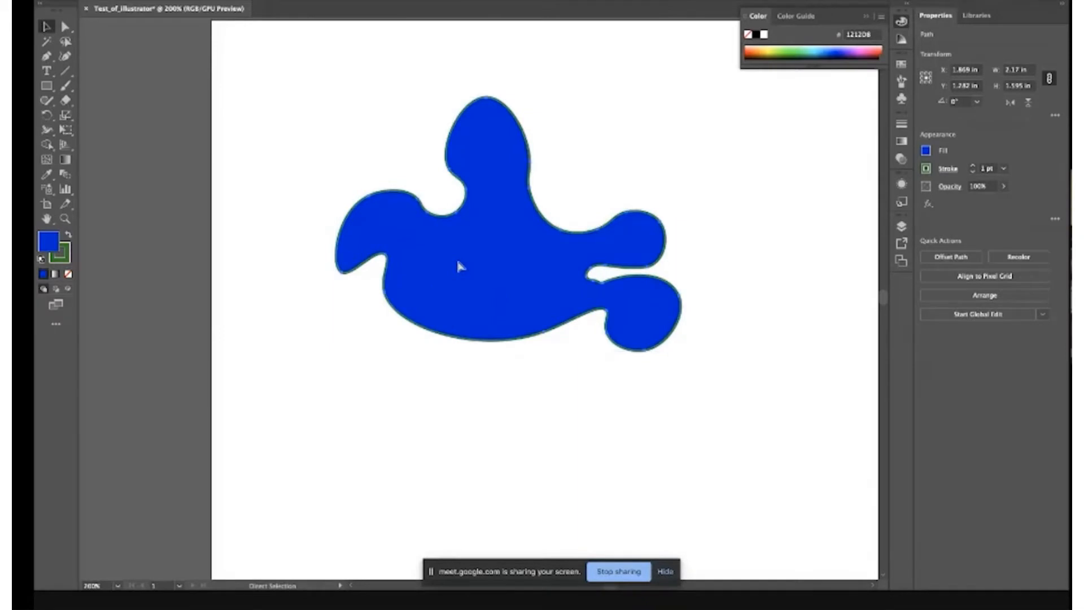
left_click_drag(458, 265, 429, 338)
double_click(48, 242)
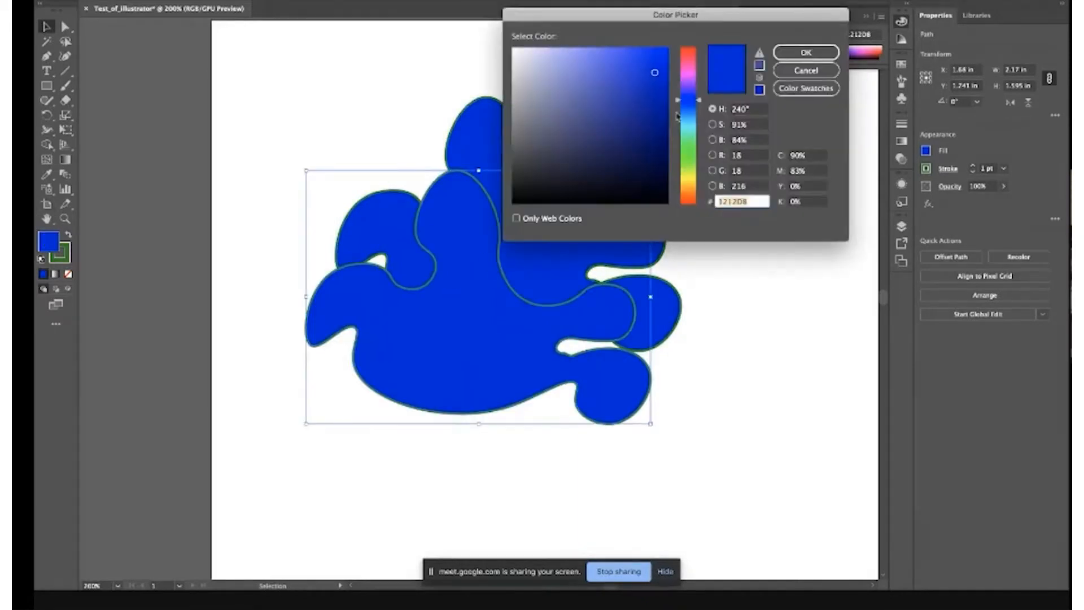
left_click(688, 74)
left_click(792, 57)
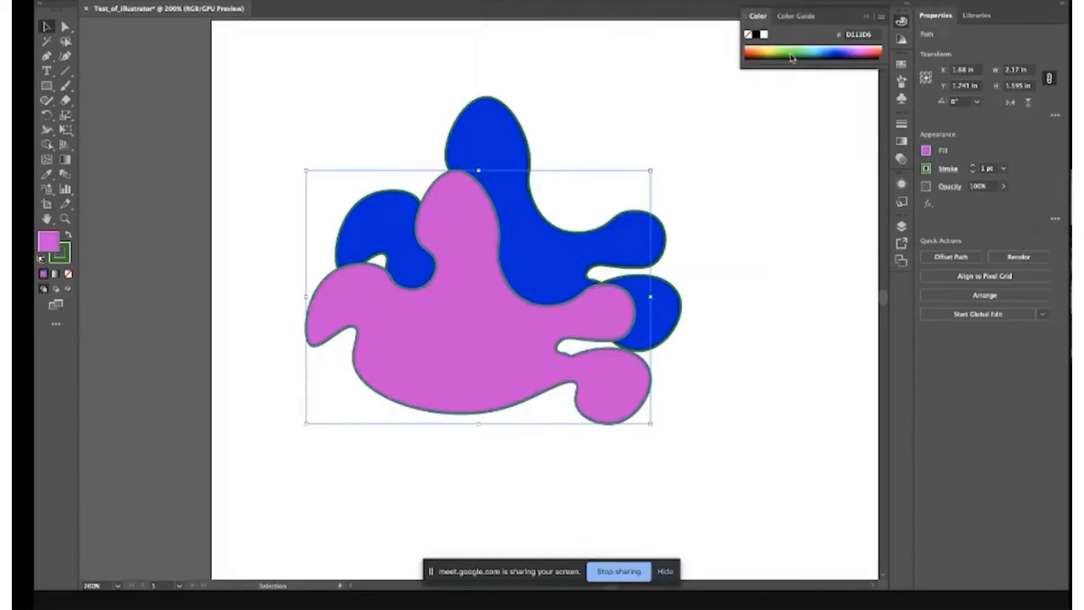
left_click_drag(459, 370, 507, 412)
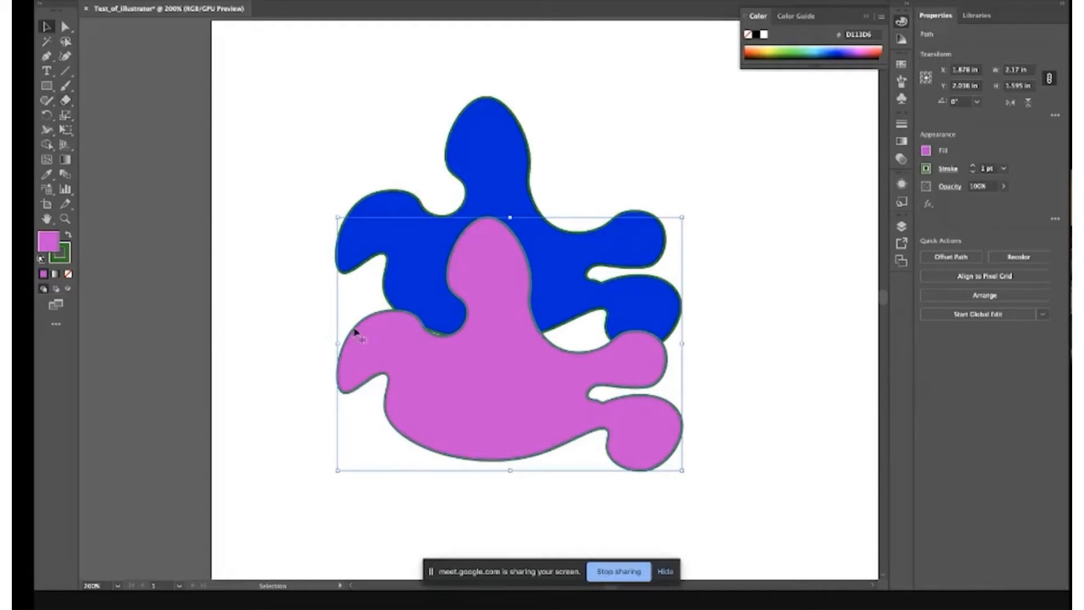
- Undo the magenta copy's move, recolouring and pasting so that only the blue shape is left
key("super+z")
key("super+z")
key("super+z")
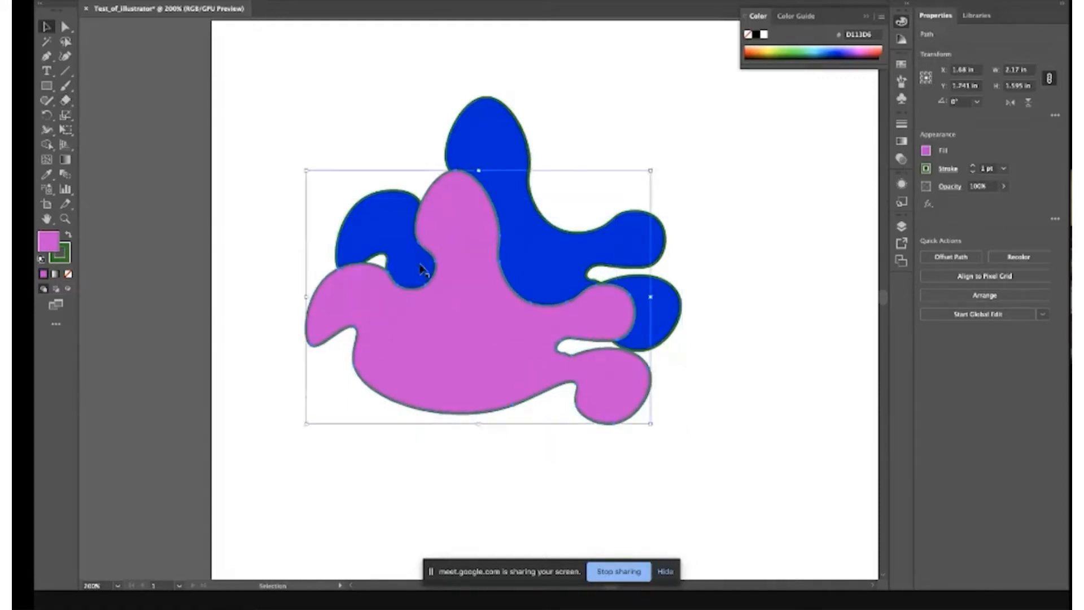
key("super+z")
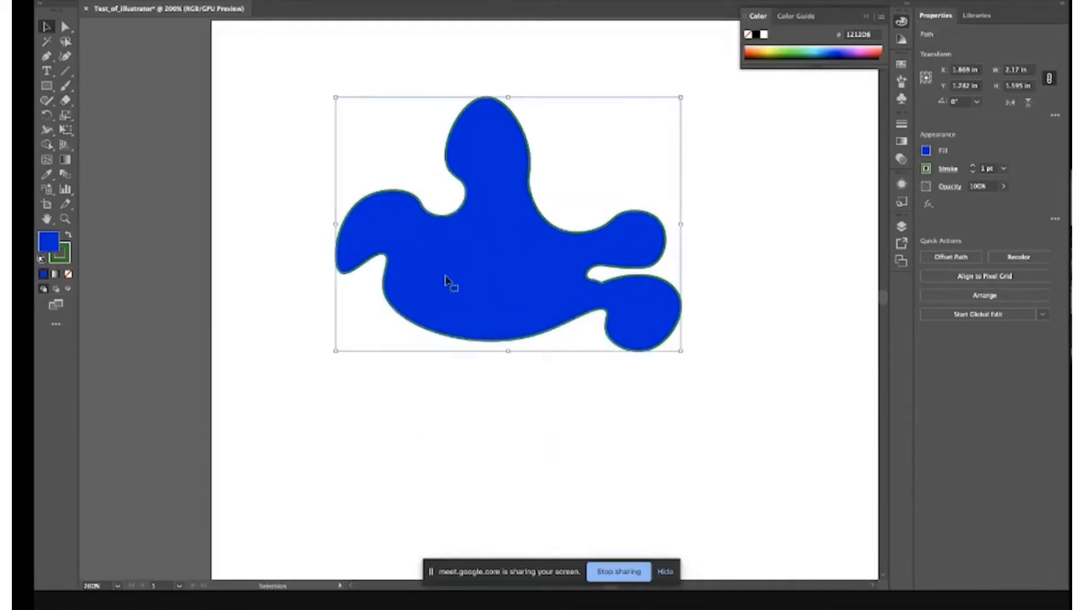
right_click(445, 278)
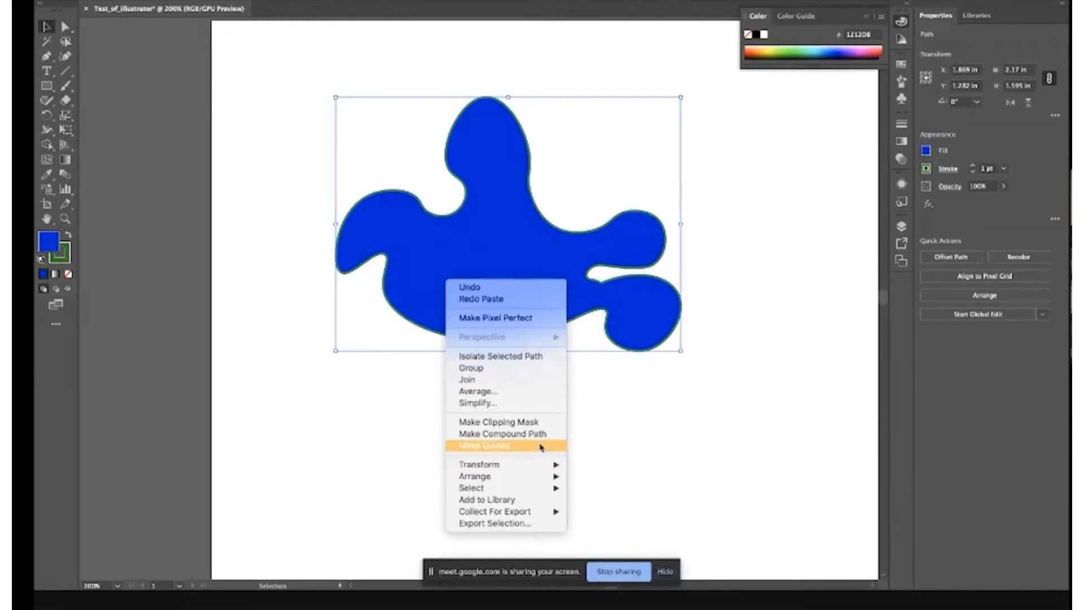
left_click(359, 342)
right_click(450, 251)
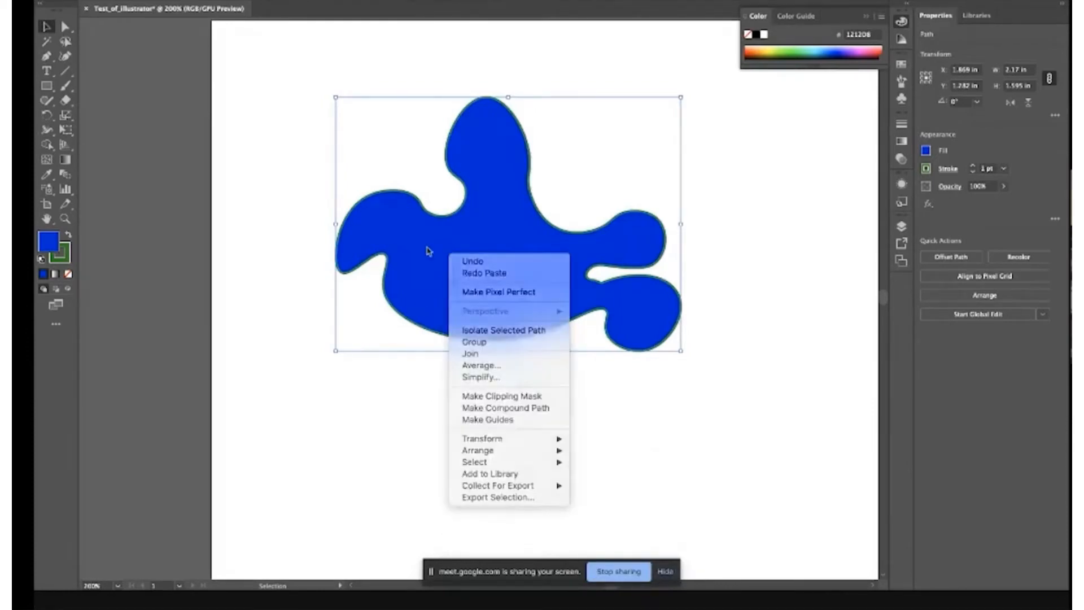
left_click(433, 252)
- Copy the blue shape and paste a duplicate onto the artboard, keeping the pasted copy selected
left_click(178, 0)
mouse_move(151, 0)
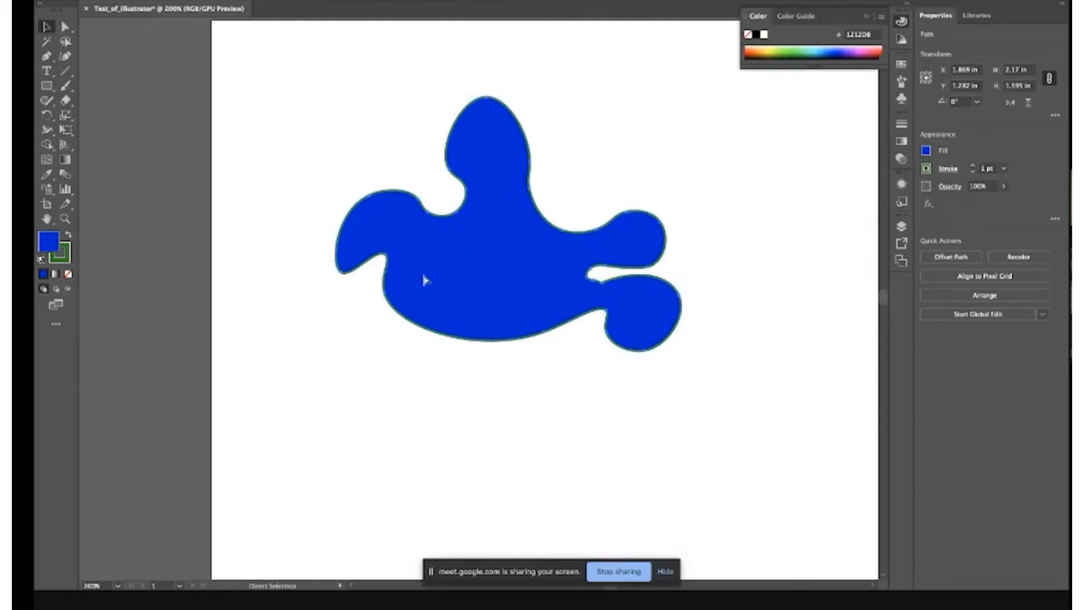
key("ctrl+v")
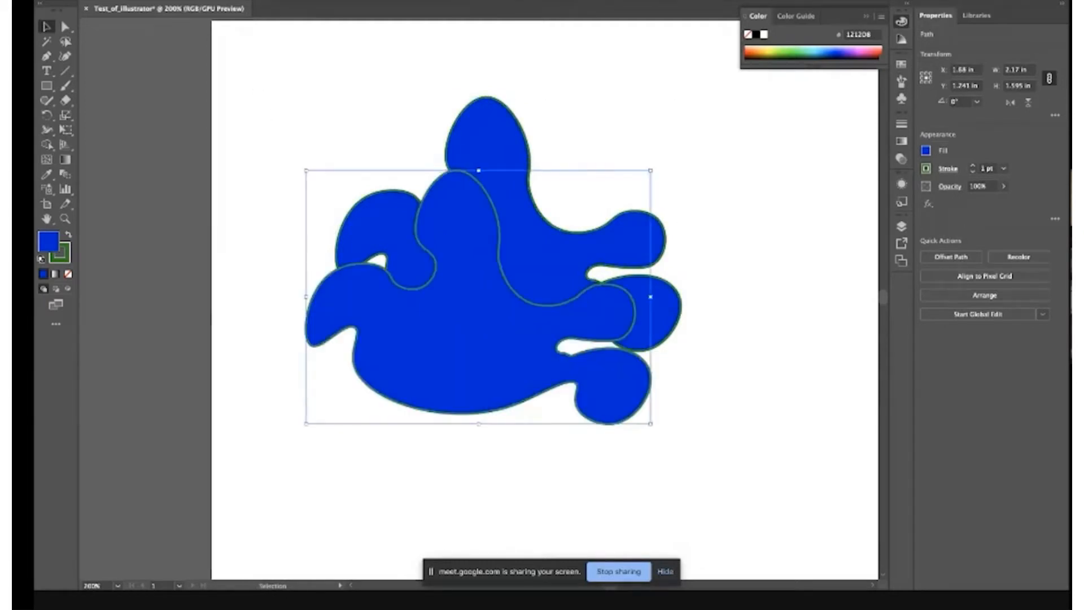
left_click(153, 0)
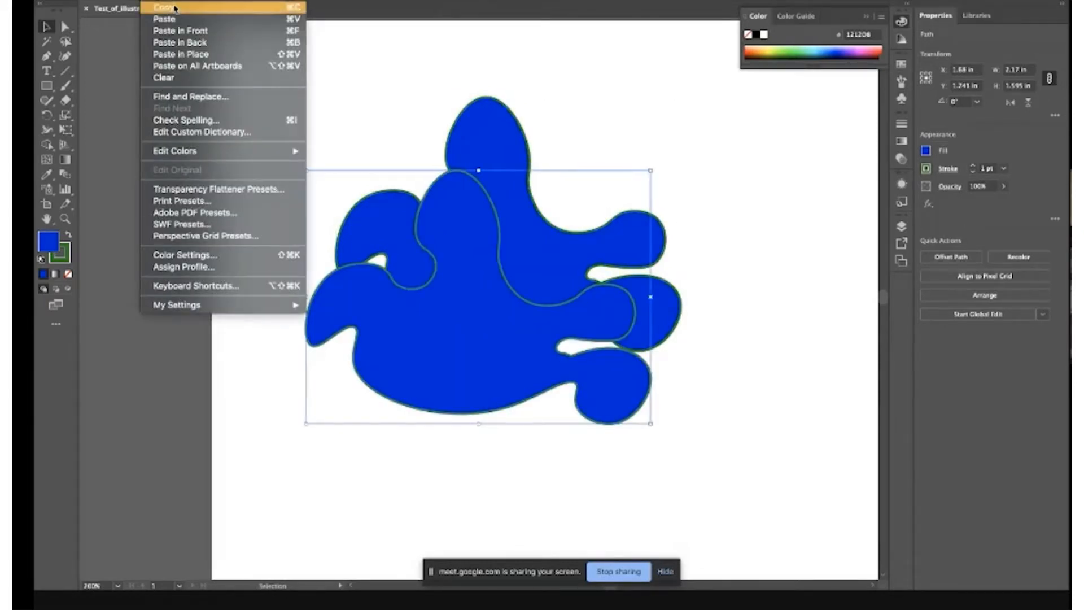
left_click(444, 351)
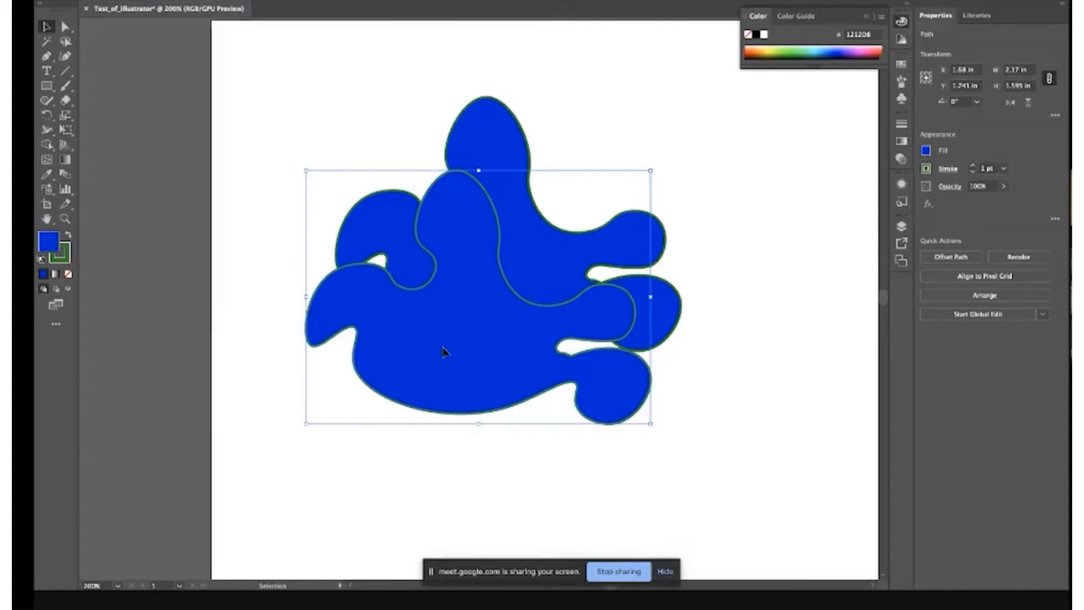
- Fill the pasted copy with magenta D613CD
double_click(53, 252)
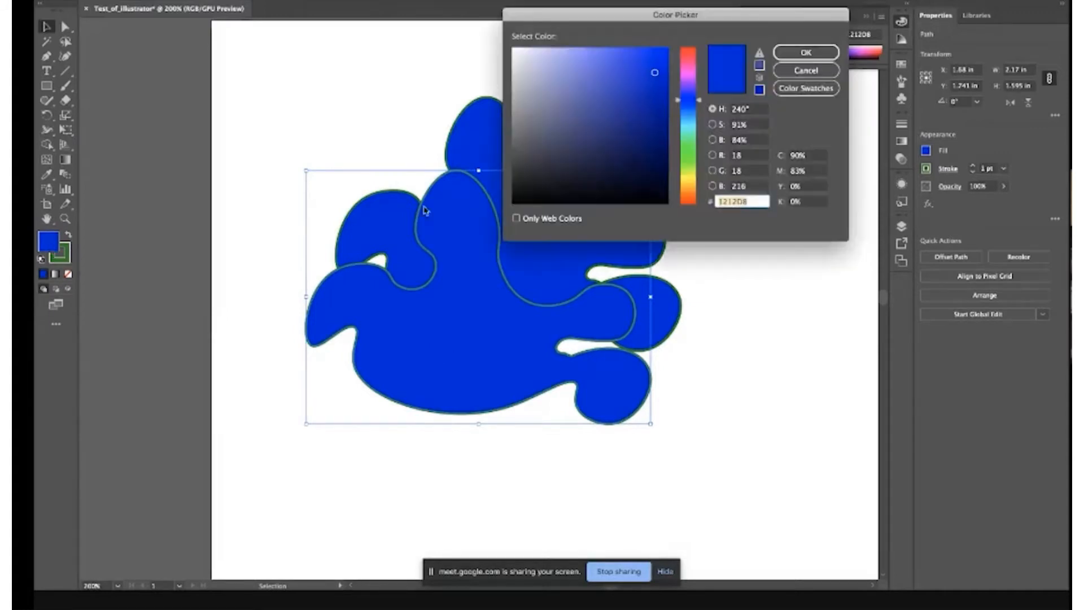
left_click(688, 72)
left_click(802, 54)
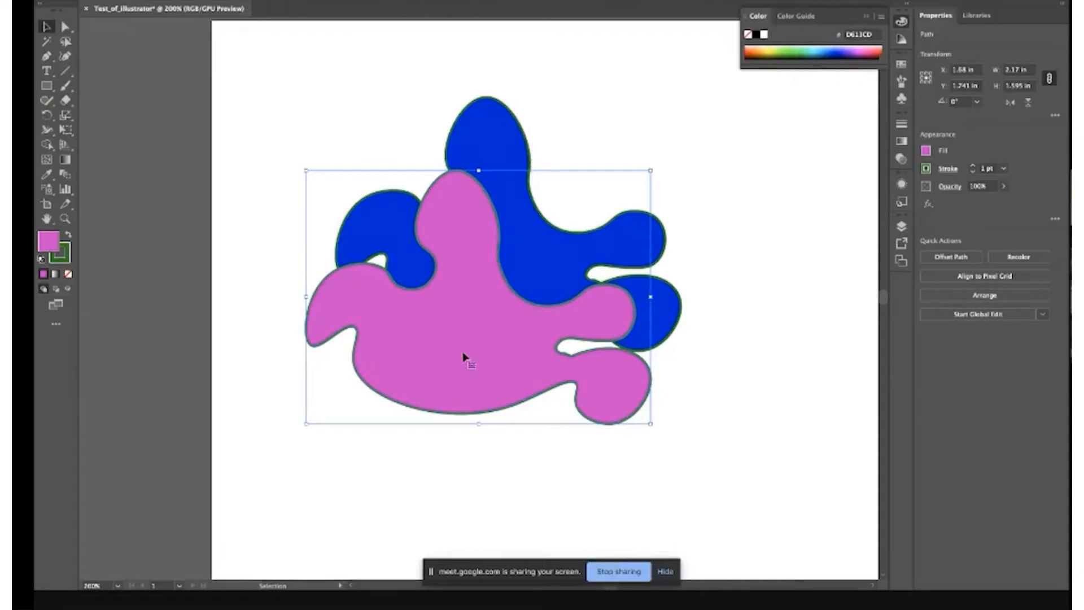
- Move the magenta copy to about X 2.37 in, Y 1.84 in, overlapping the blue shape, and select the blue original
left_click_drag(464, 358, 573, 372)
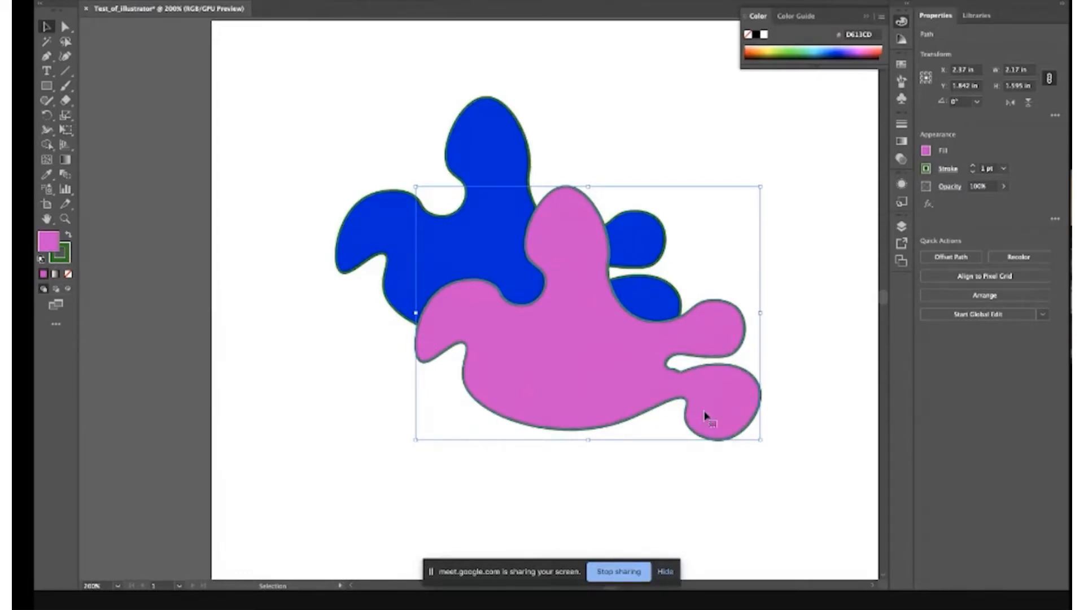
left_click(485, 136)
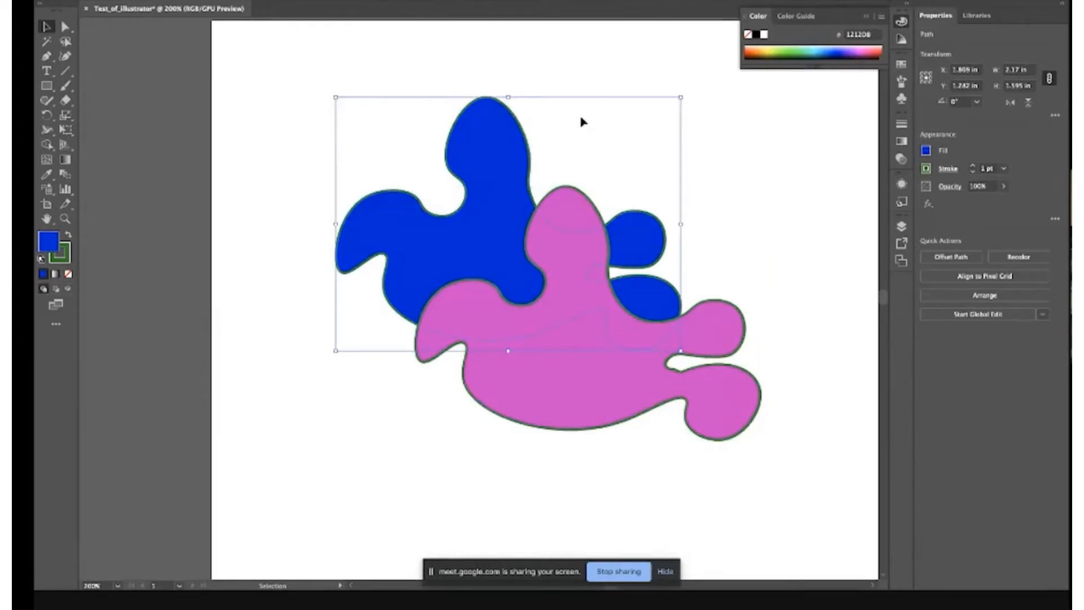
- Show the contents of Layer 1 and move the blue path above the magenta path in the stacking order
left_click(597, 382)
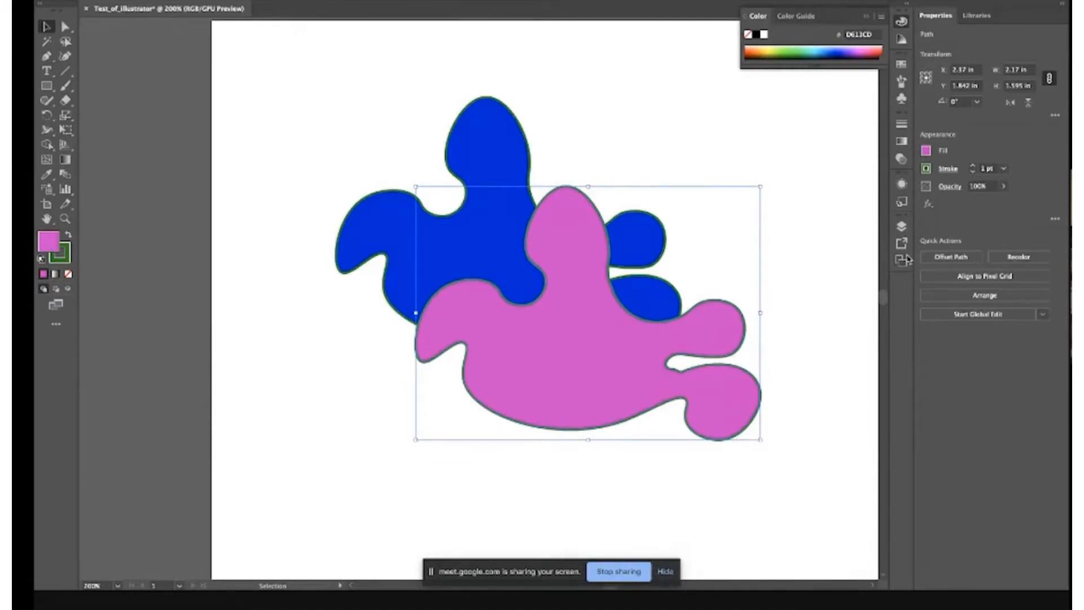
left_click(902, 227)
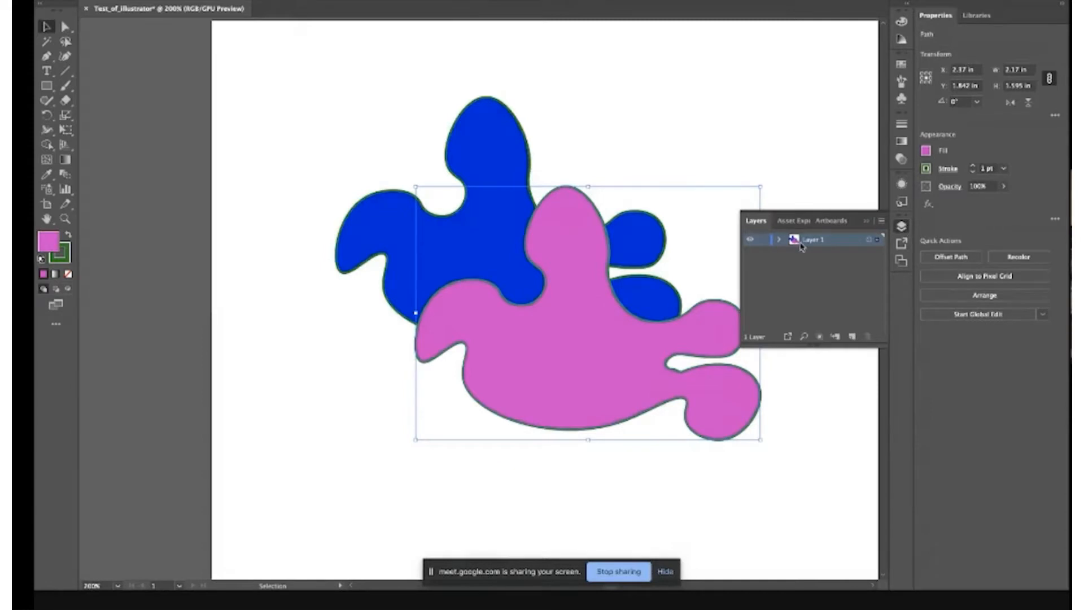
left_click(781, 241)
left_click(819, 255)
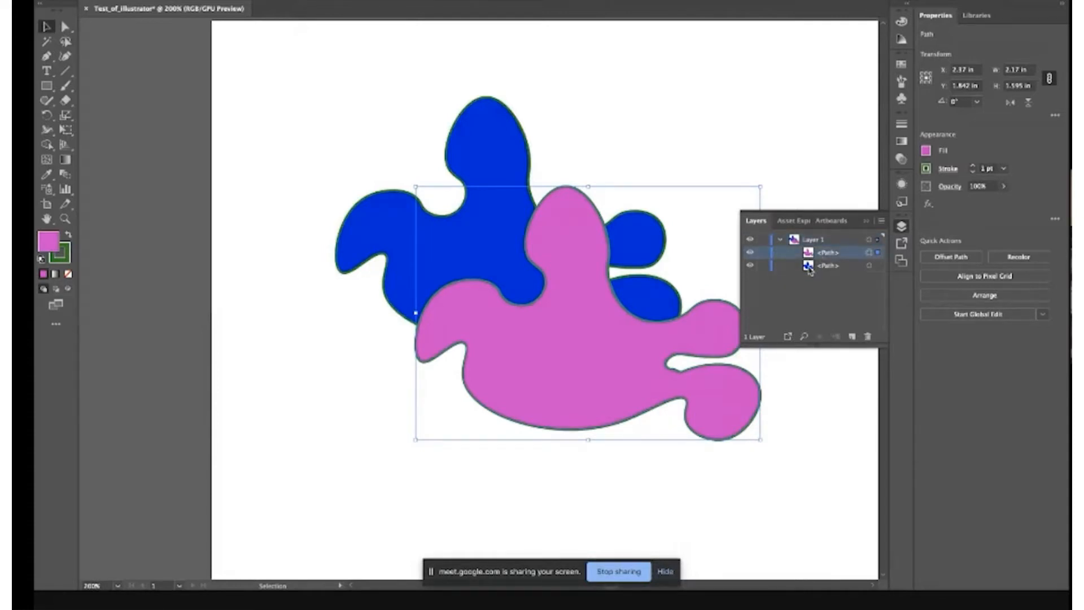
left_click_drag(809, 269, 807, 248)
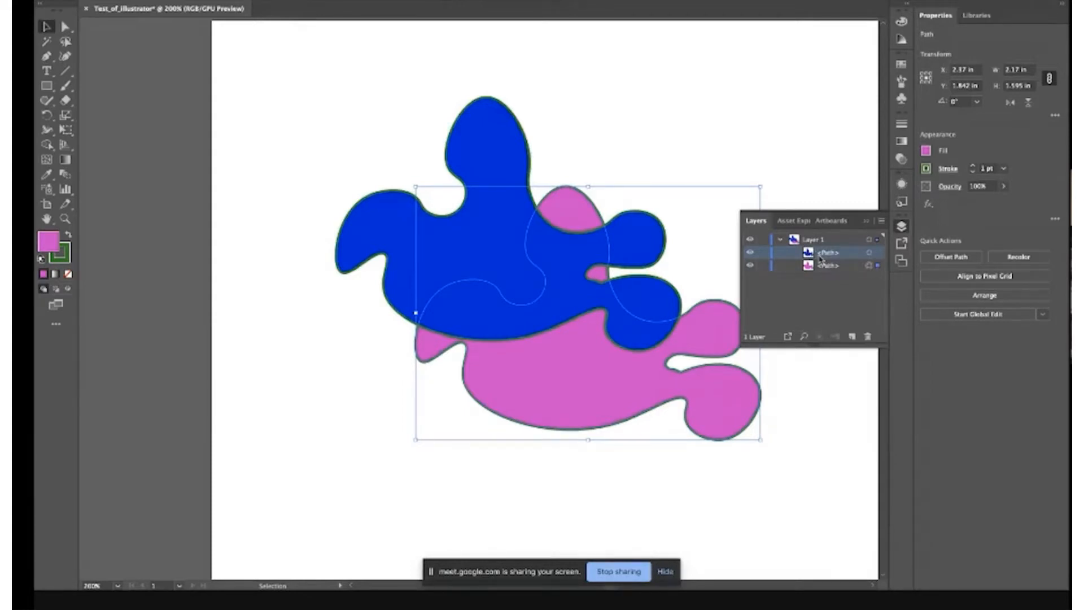
- Select the magenta shape and send it to the back
left_click(604, 140)
right_click(542, 377)
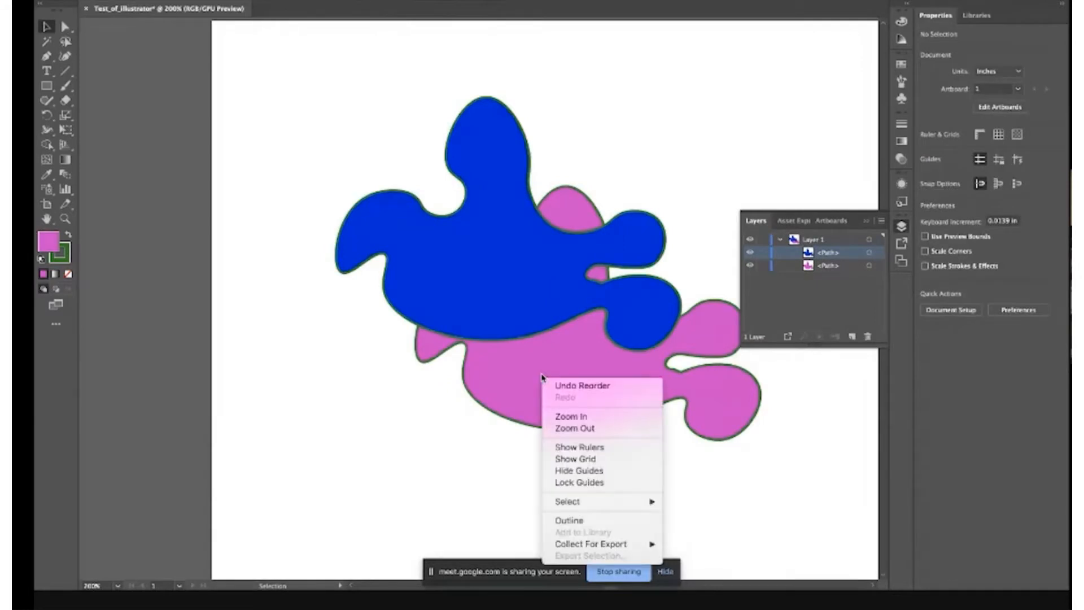
left_click(504, 369)
left_click(467, 380)
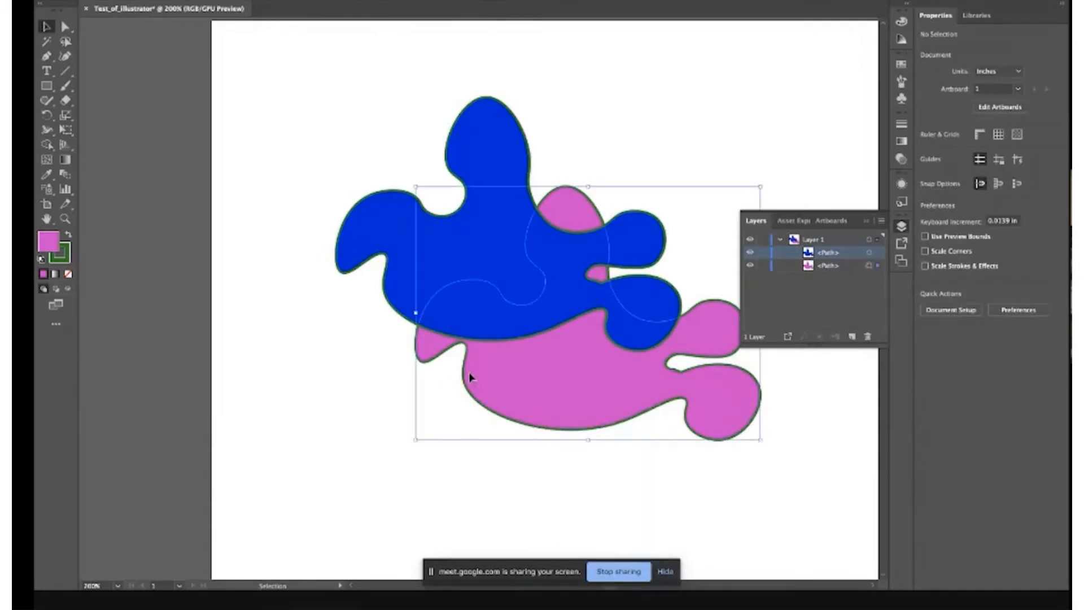
right_click(541, 381)
mouse_move(583, 533)
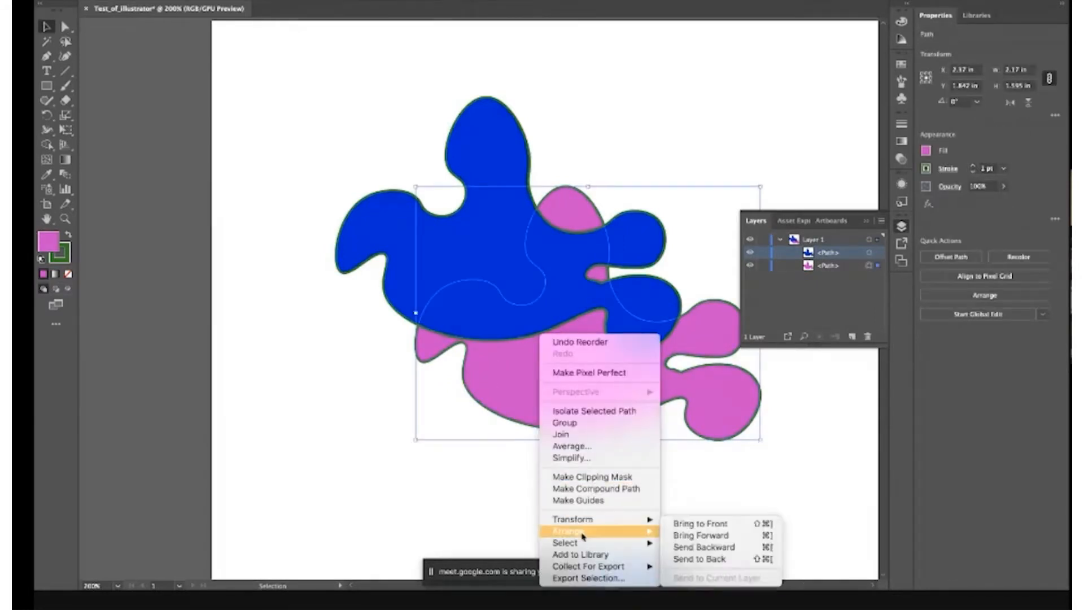
left_click(689, 558)
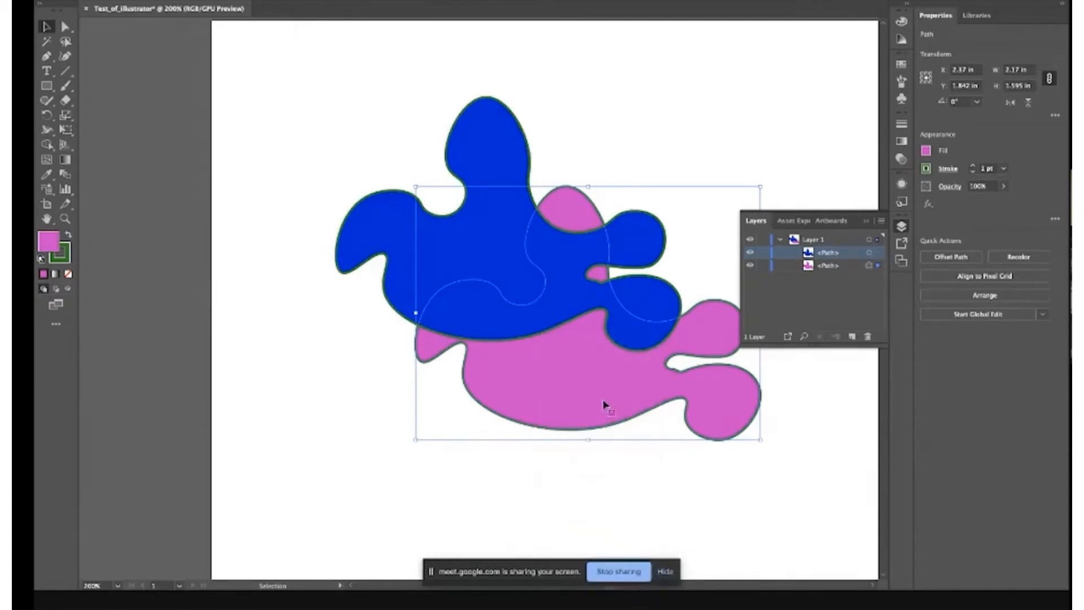
- Bring the magenta shape to the front of the blue one and collapse the contents of Layer 1
right_click(603, 402)
mouse_move(649, 531)
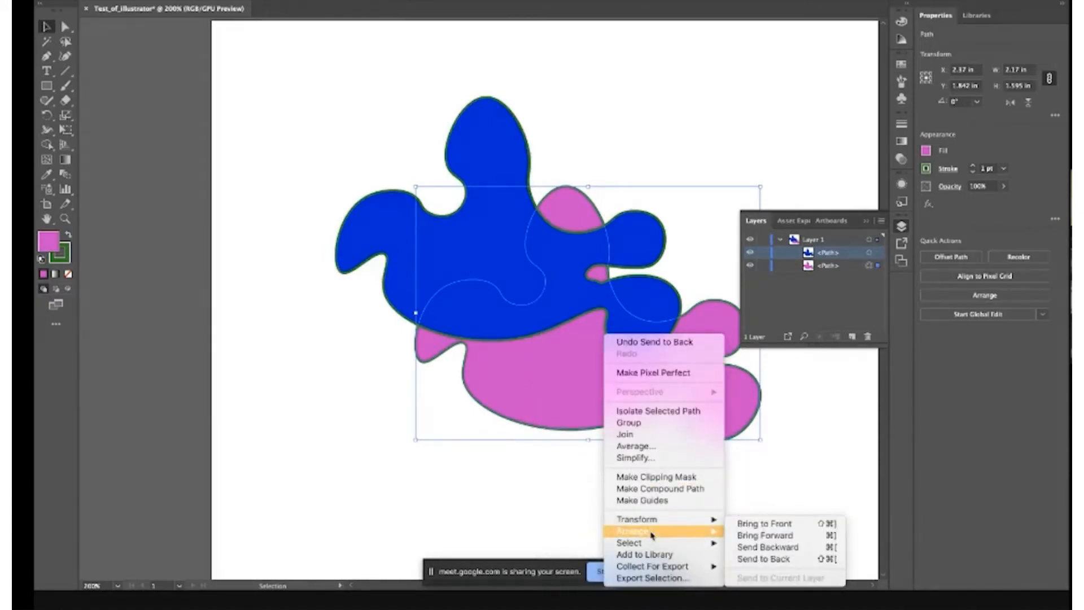
left_click(772, 524)
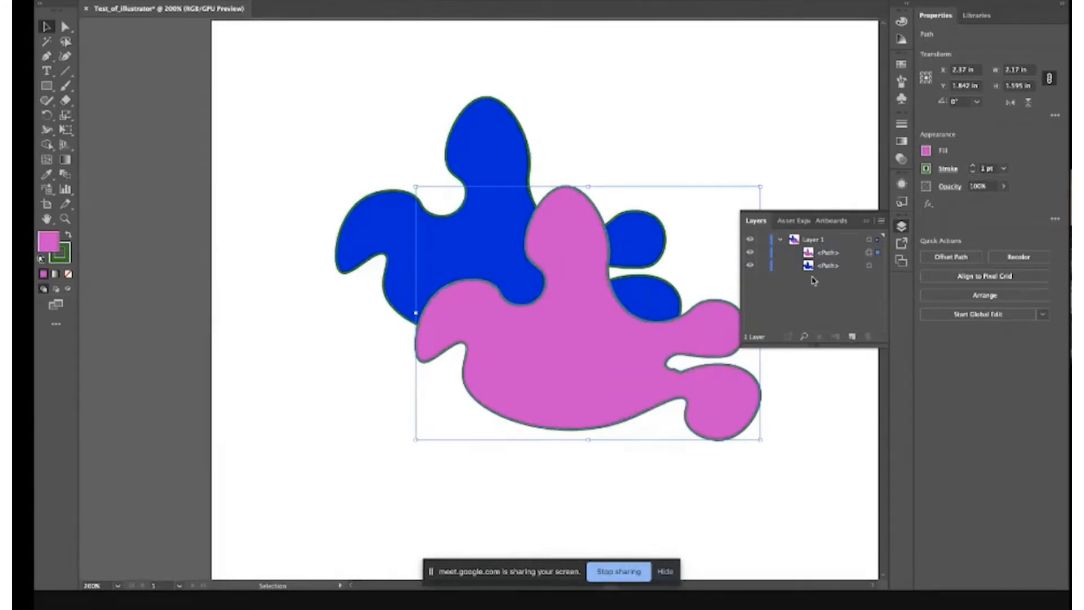
left_click(781, 240)
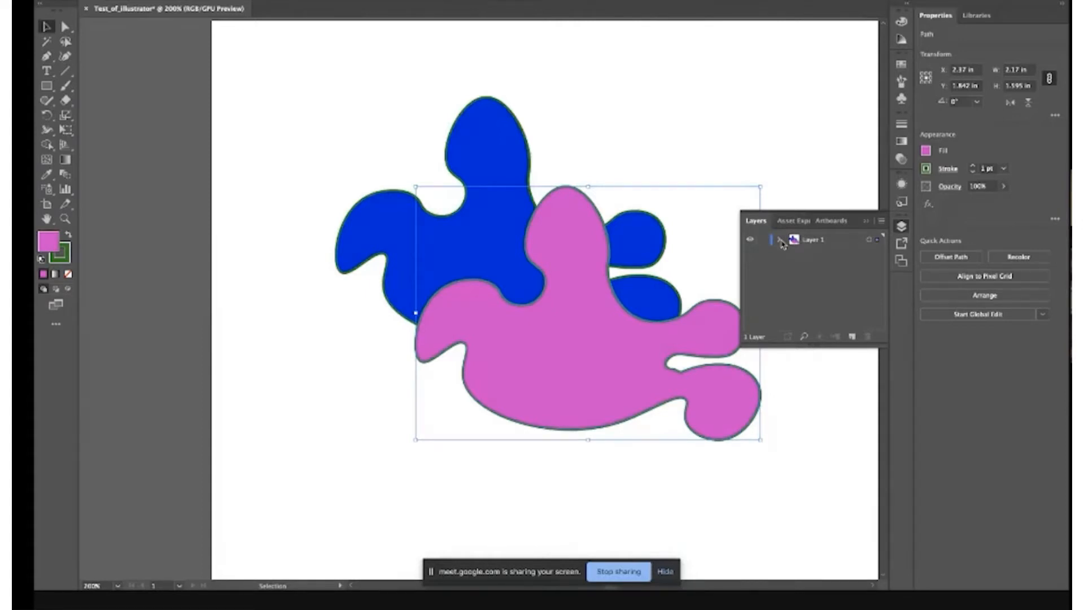
- Toggle the visibility of Layer 1 off and on twice, leaving its artwork shown
left_click(752, 240)
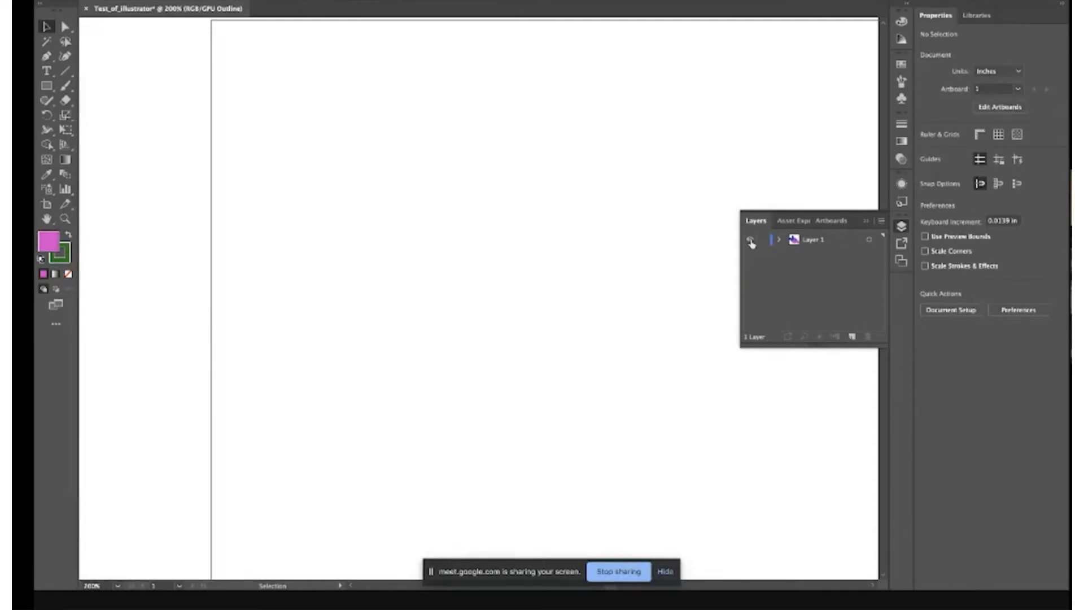
left_click(751, 240)
left_click(751, 241)
left_click(751, 241)
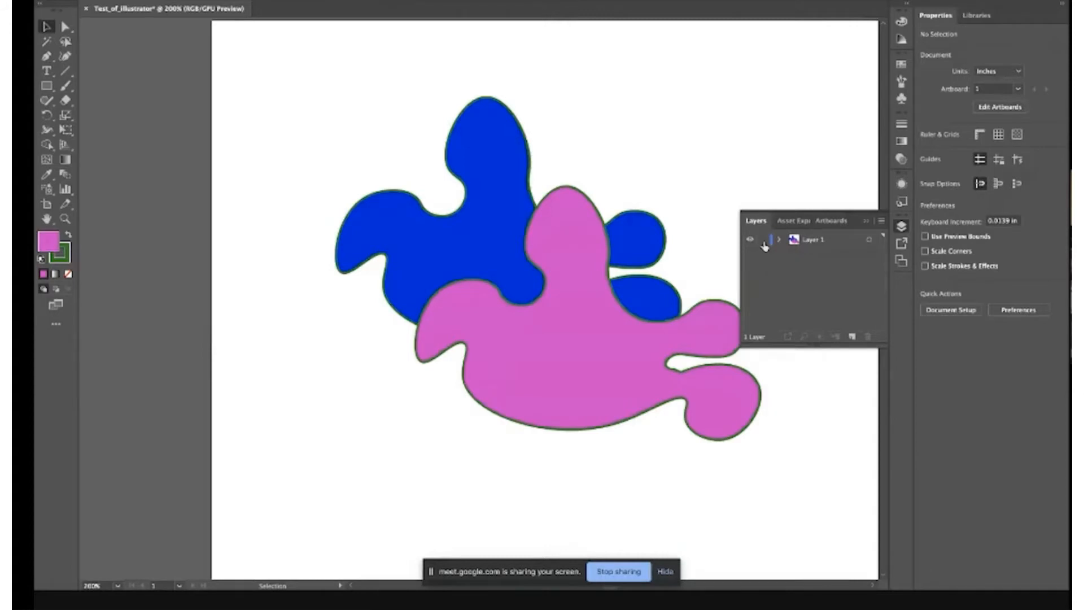
- Create a new layer above Layer 1, check which layer holds the magenta shape, and make the new layer active
left_click(851, 337)
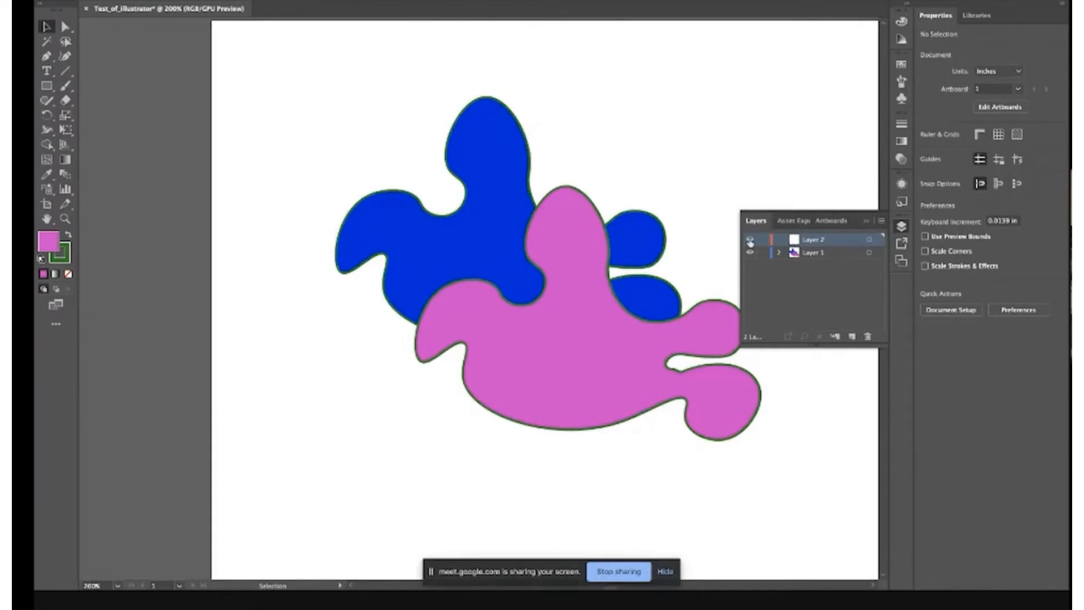
left_click(806, 254)
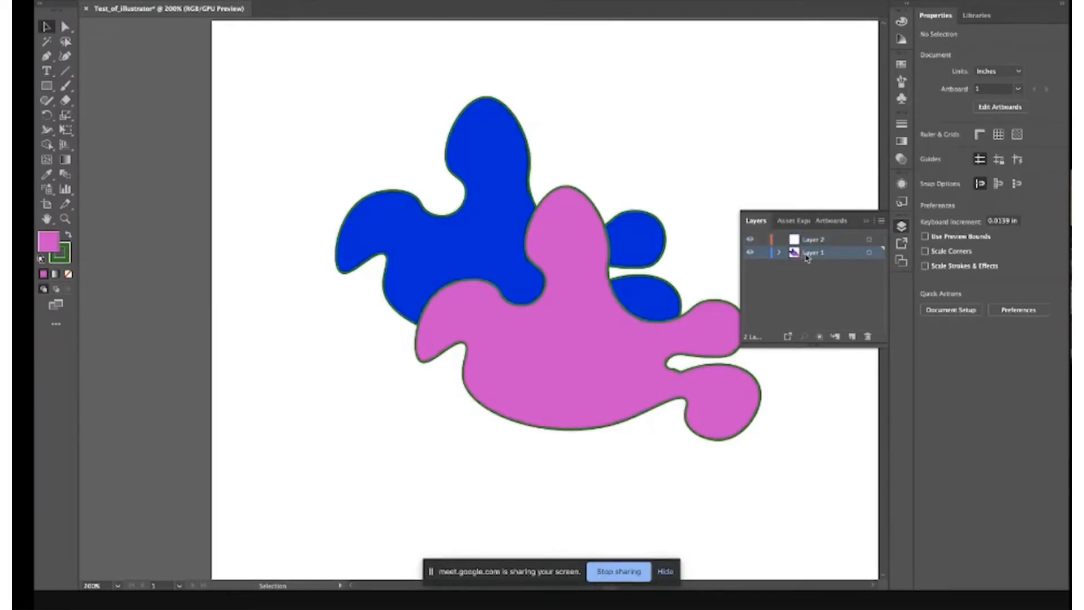
left_click(577, 265)
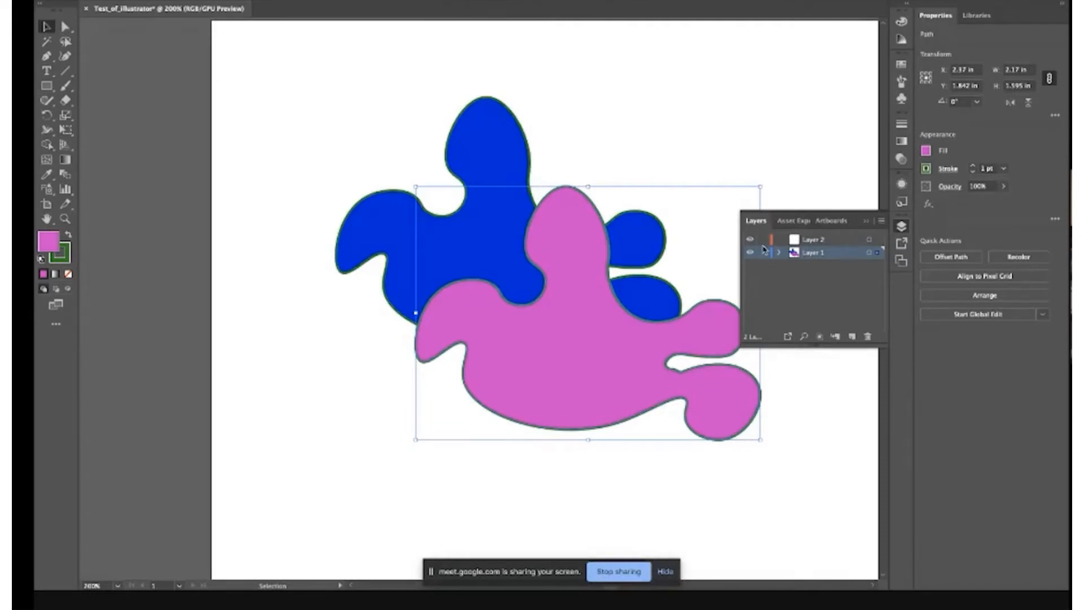
left_click(779, 253)
left_click(779, 253)
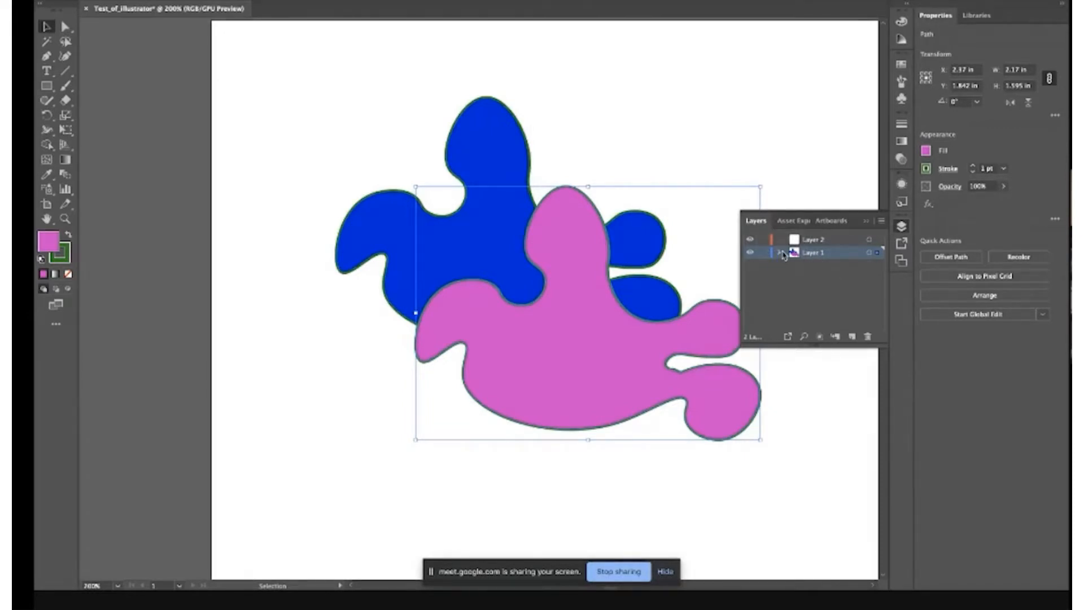
left_click(826, 242)
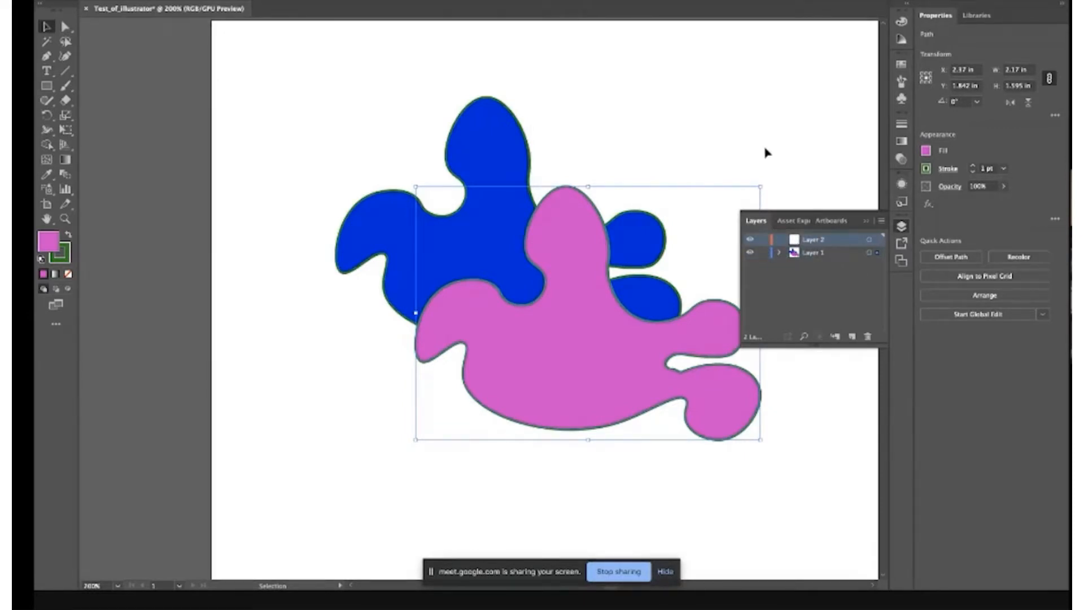
- Draw a rectangle about 0.89 in wide and 0.57 in high on Layer 2, in the artboard's upper-left area
left_click(723, 97)
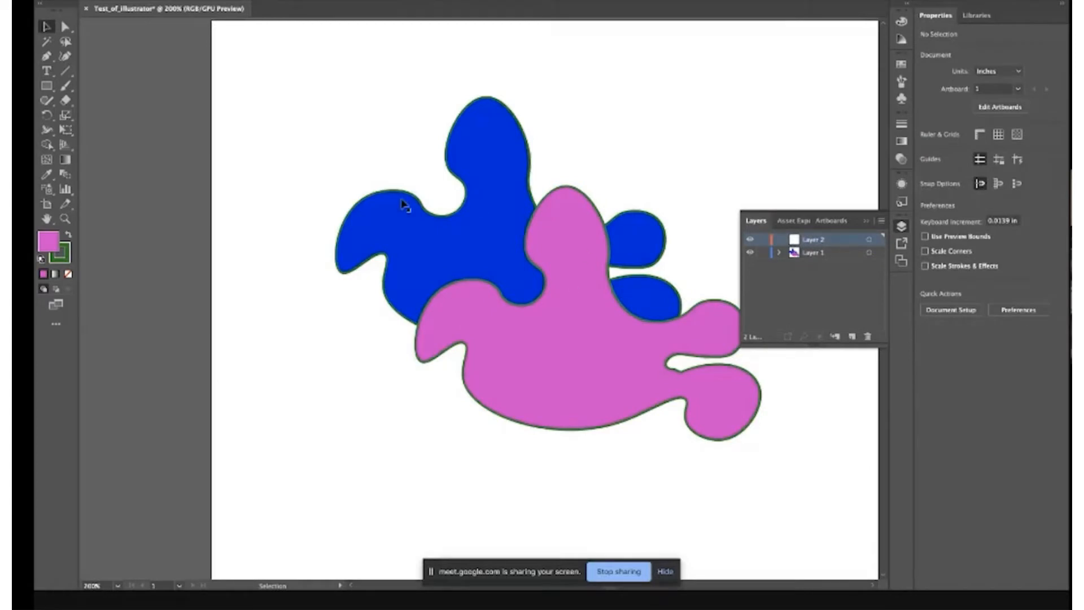
left_click_drag(290, 92, 412, 170)
left_click(47, 85)
left_click_drag(263, 71, 407, 163)
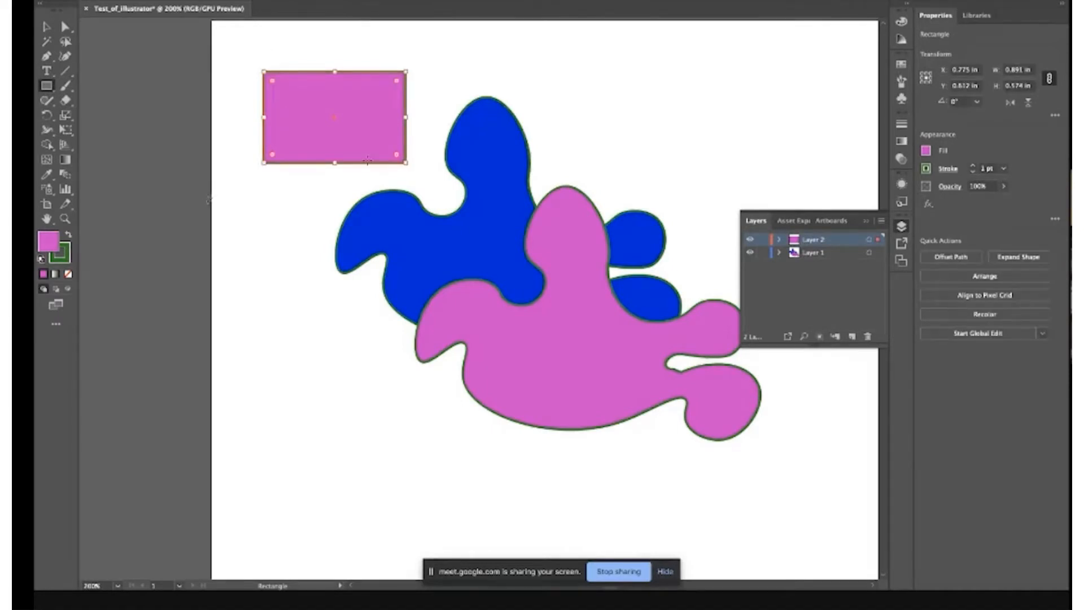
- Fill the new rectangle with a very pale pink
left_click(47, 27)
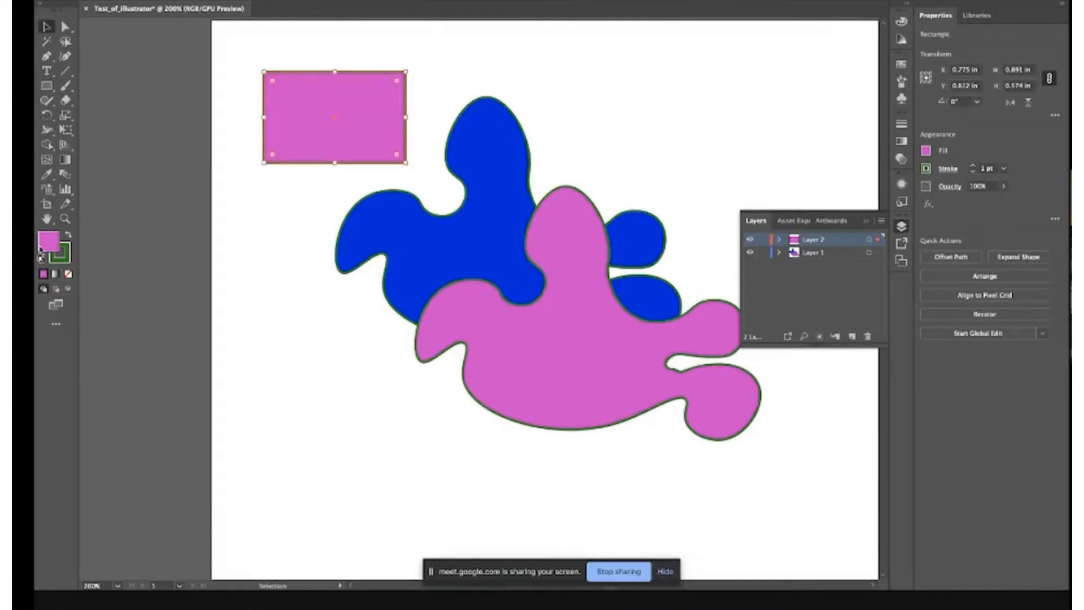
double_click(42, 247)
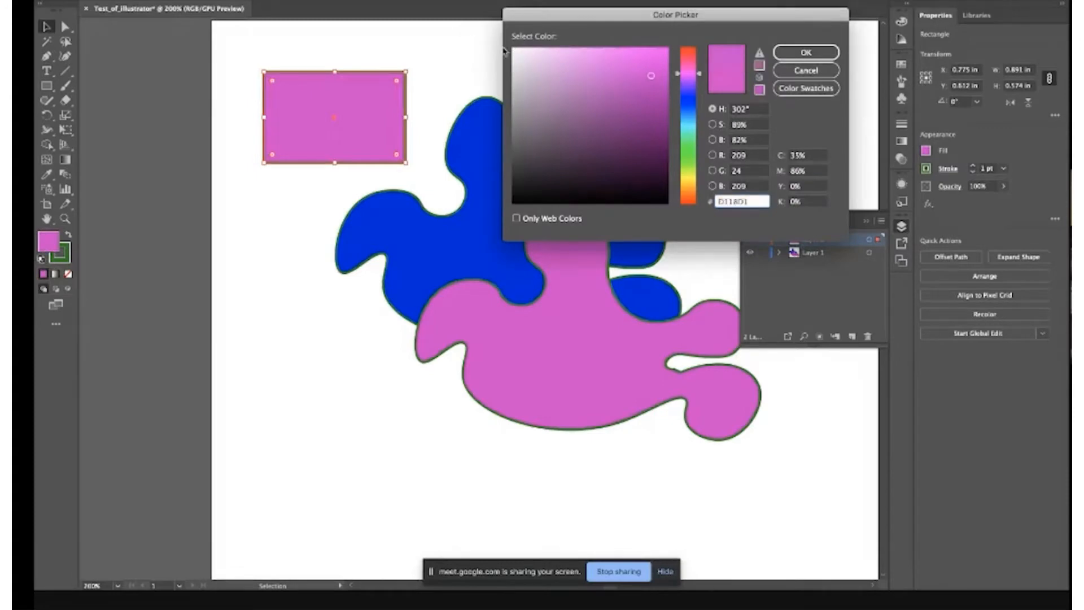
left_click(525, 54)
left_click(806, 52)
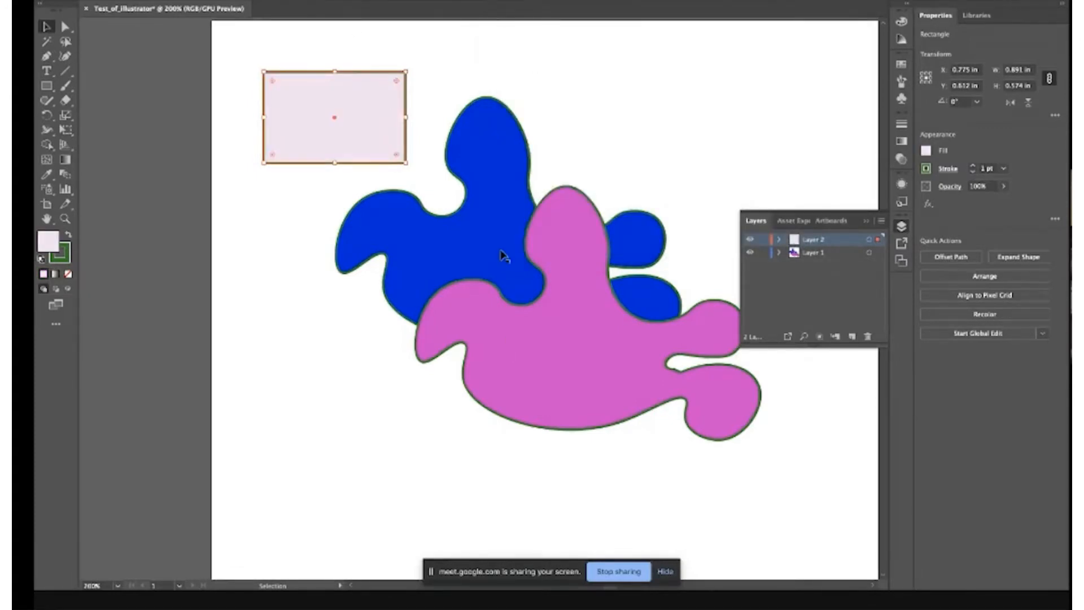
- Try drawing a narrow rectangle about 0.14 by 0.83 in on Layer 1 over the magenta shape, and undo it
left_click(492, 231)
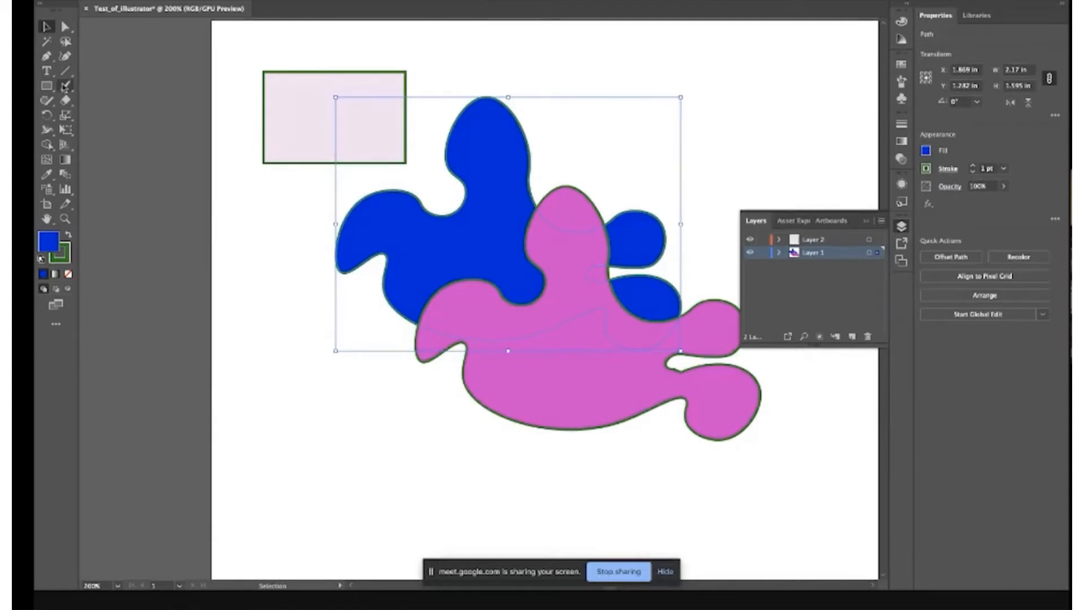
left_click(47, 86)
left_click_drag(607, 108, 583, 241)
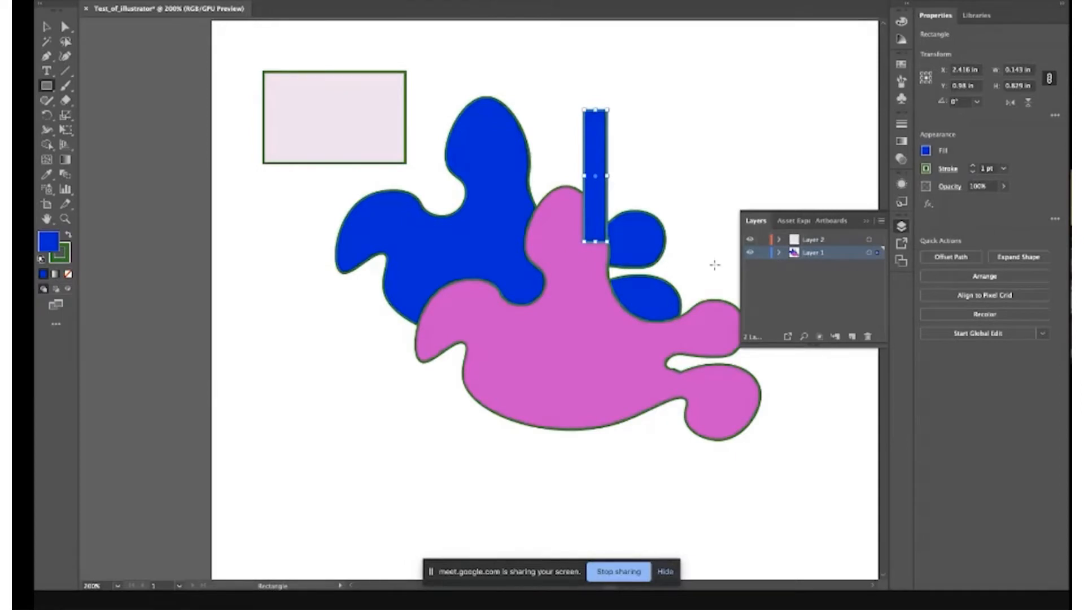
key("ctrl+z")
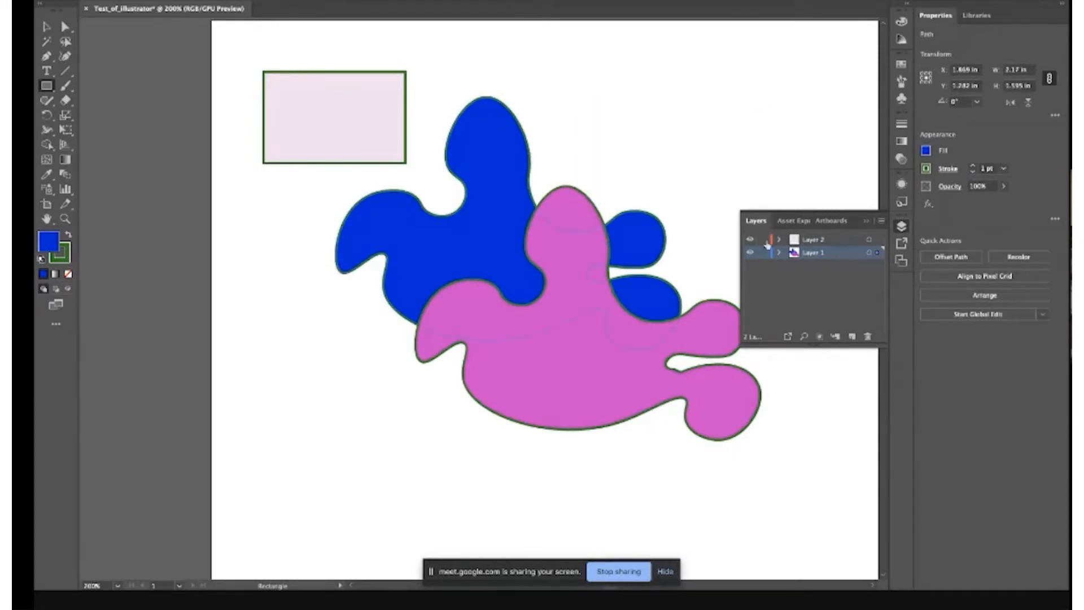
- Hide Layer 1 and select the pale rectangle on Layer 2
left_click(750, 253)
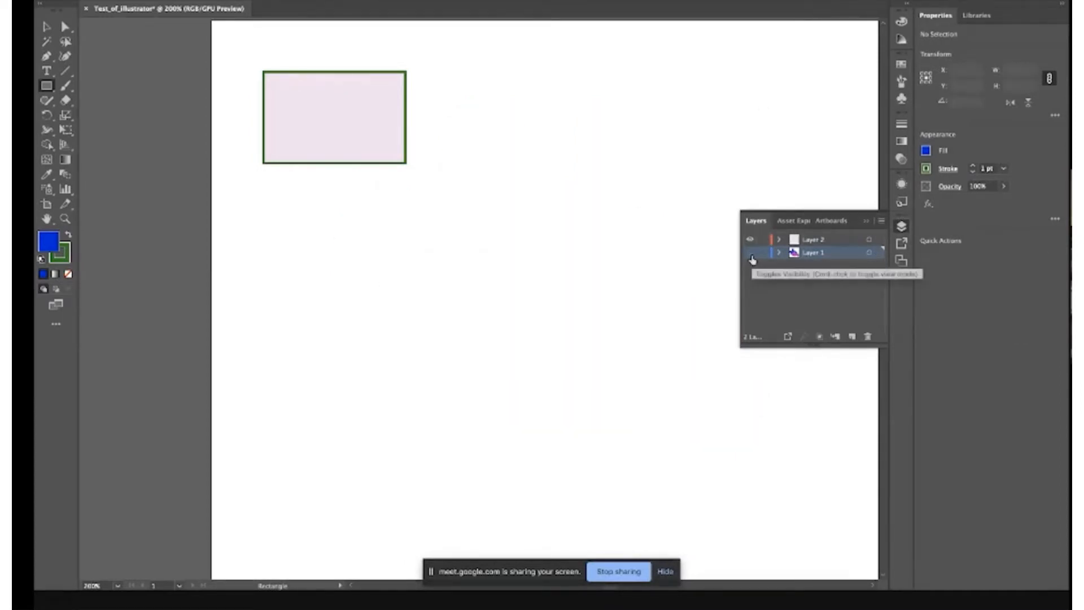
left_click(46, 27)
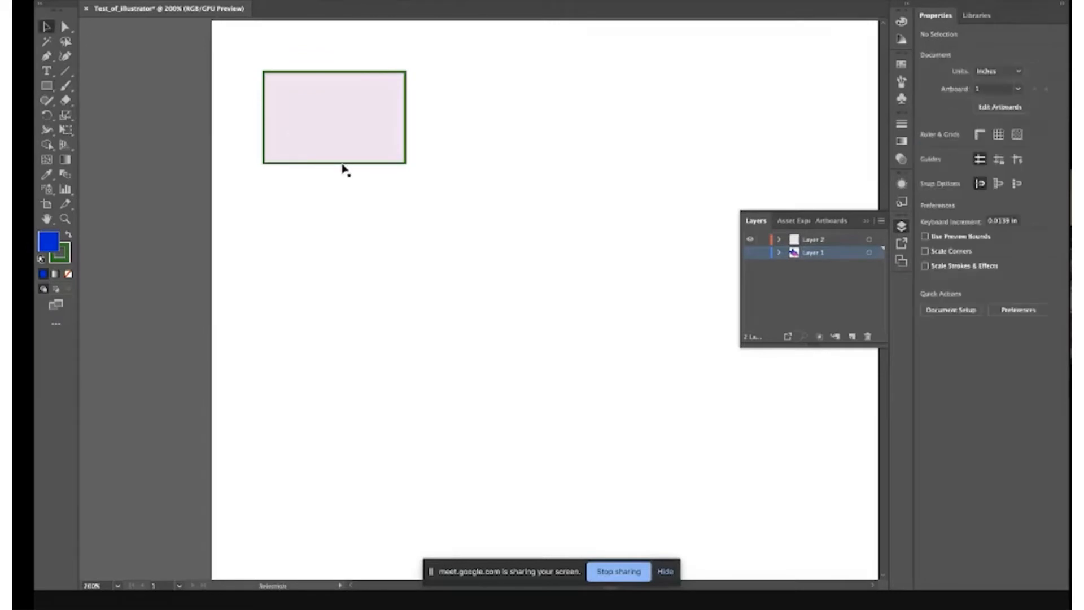
left_click(388, 165)
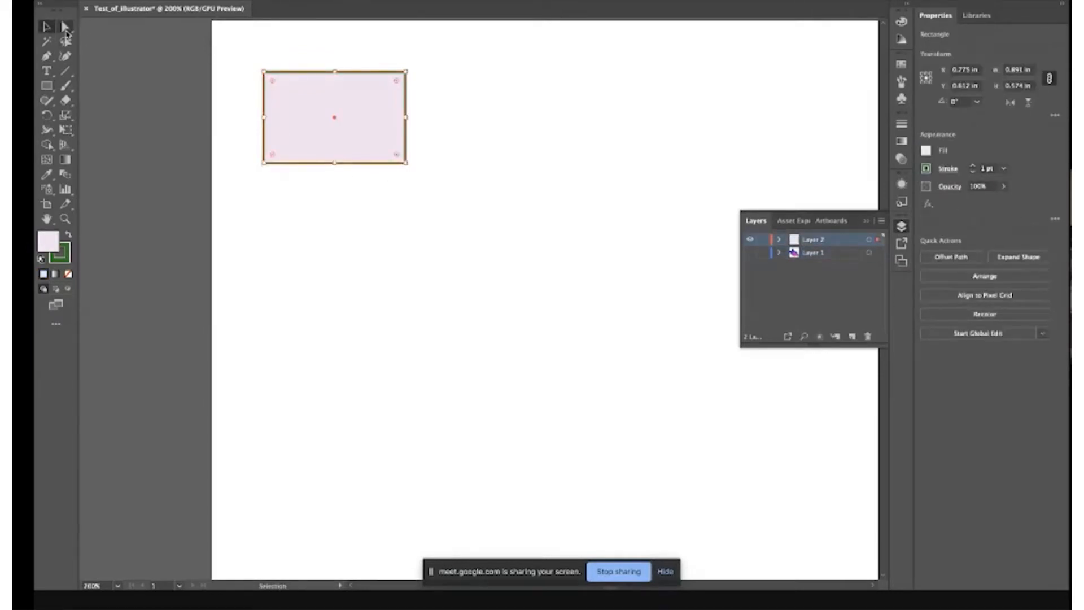
- Add an anchor point near the middle of the pale rectangle's bottom edge, undoing the stray Pen point
left_click(65, 32)
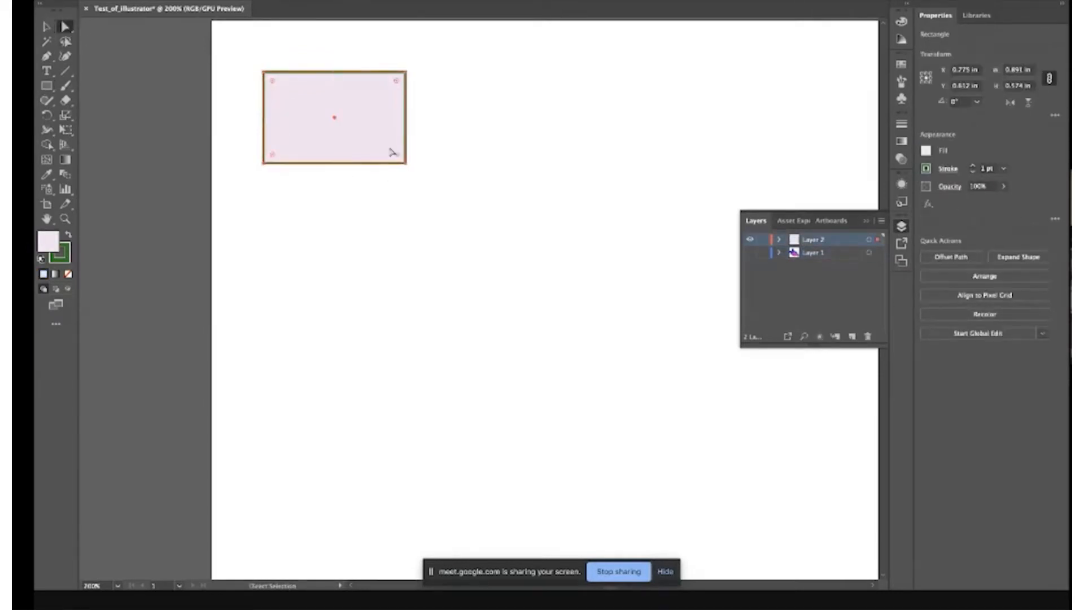
left_click(45, 56)
left_click(335, 162)
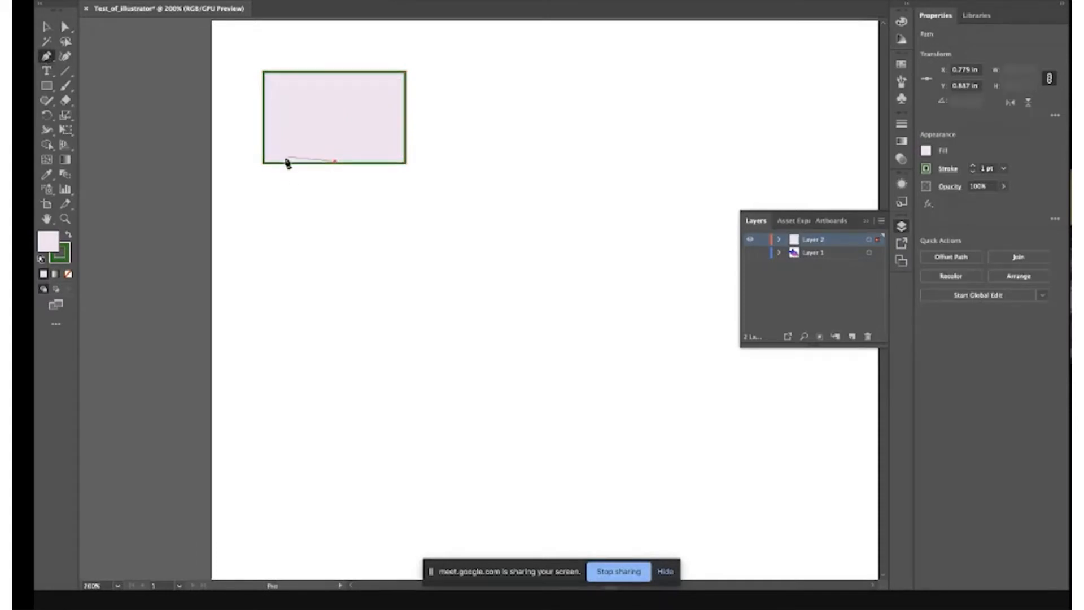
key("super+z")
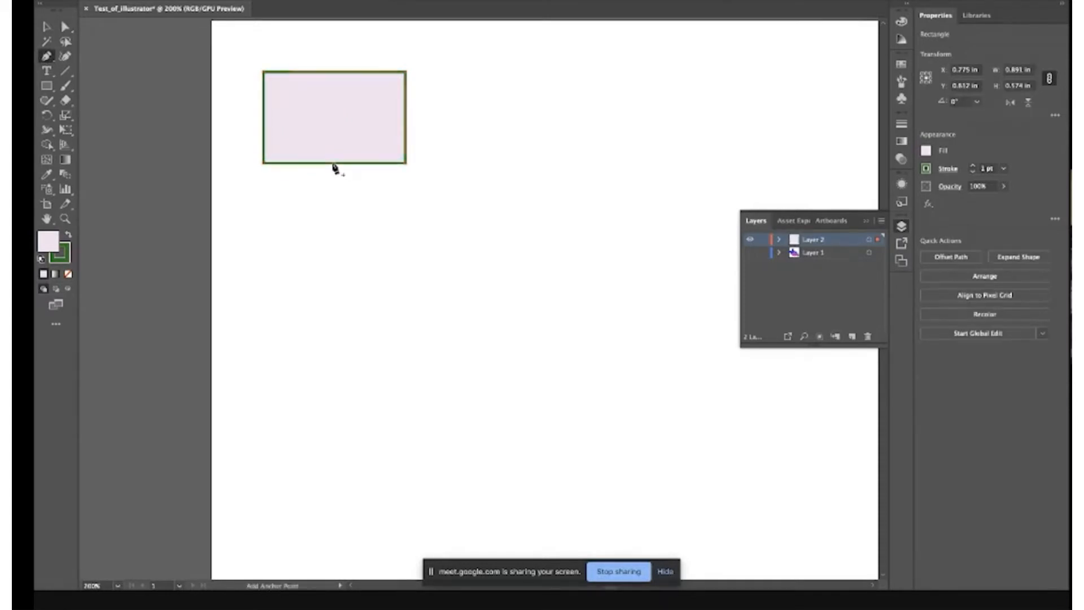
left_click(333, 163)
- Pull the new bottom anchor point downward and round it to about 0.29 in, making the shape about 1.04 in high
left_click(66, 27)
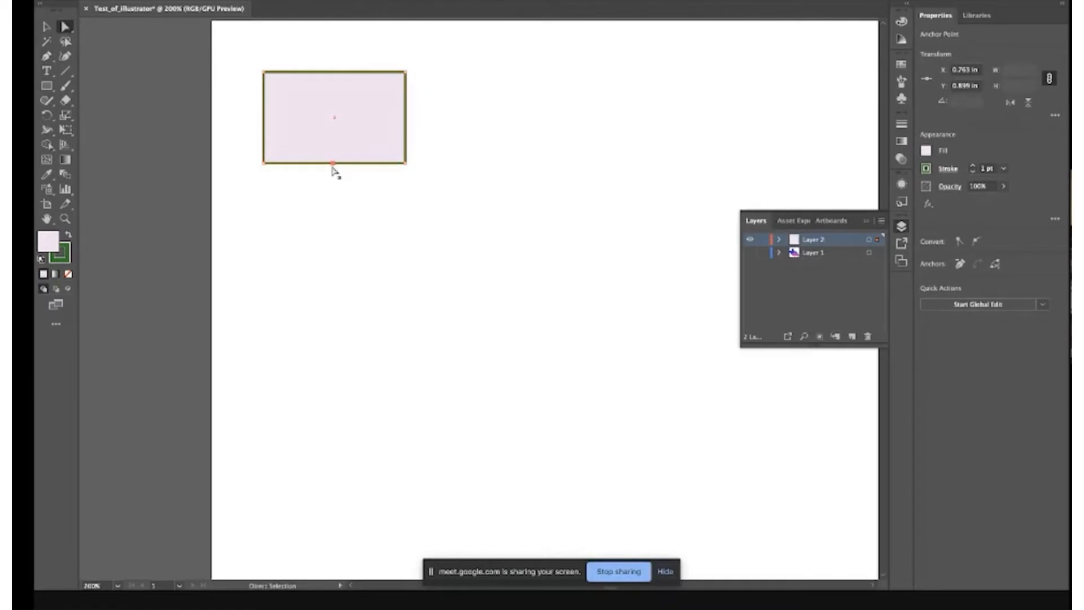
left_click_drag(332, 168, 330, 194)
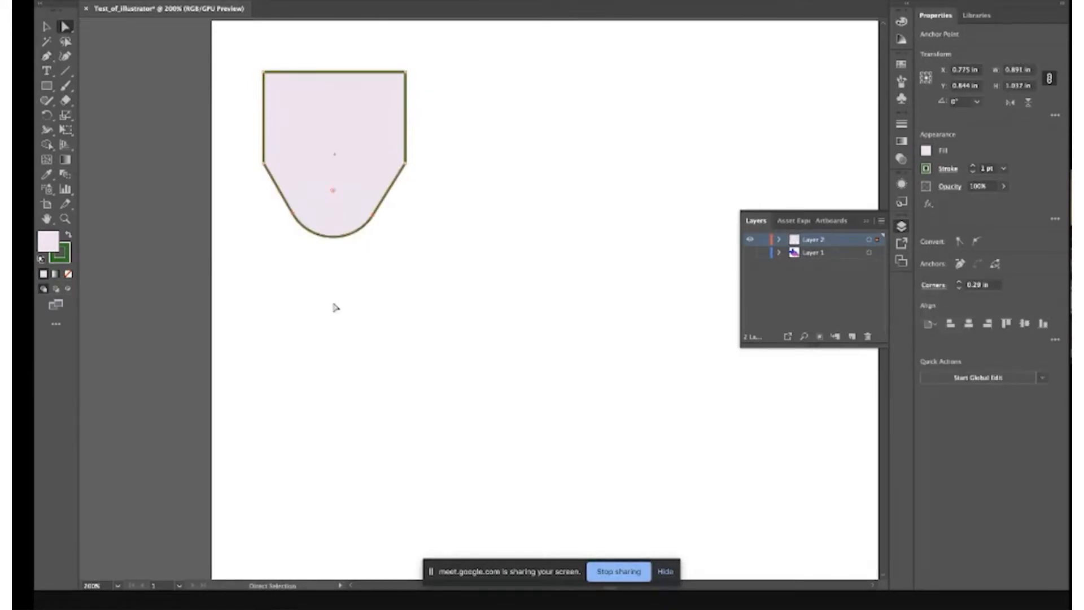
- Hide Layer 2 and show Layer 1 again
left_click(751, 239)
left_click(750, 253)
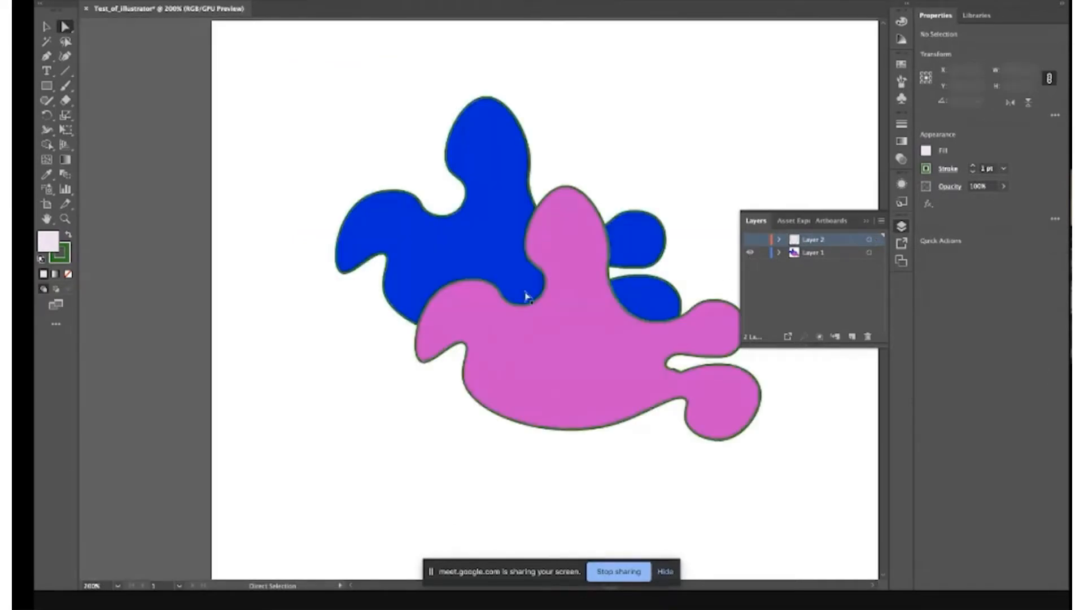
- Shrink the pink shape to about 0.3 in wide and 0.24 in high and move it above the blue shape
left_click(556, 329)
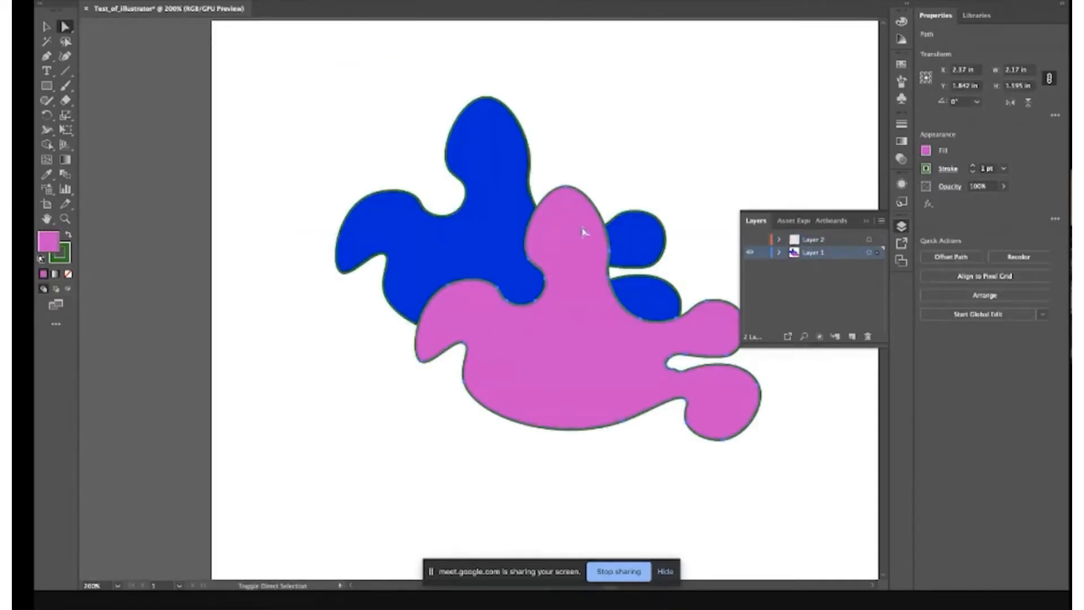
left_click(45, 27)
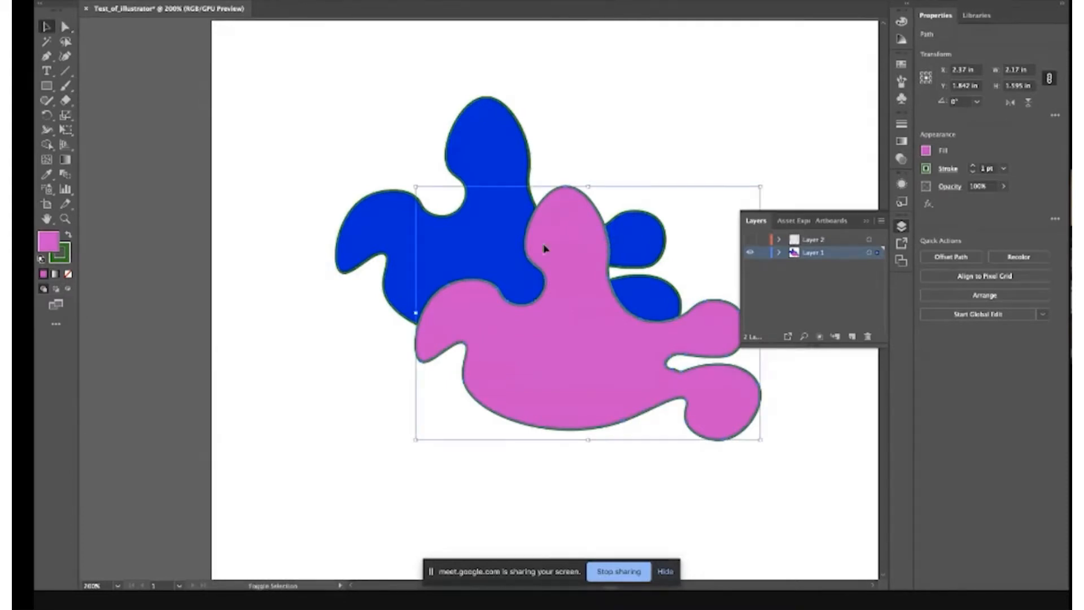
left_click_drag(416, 187, 713, 405)
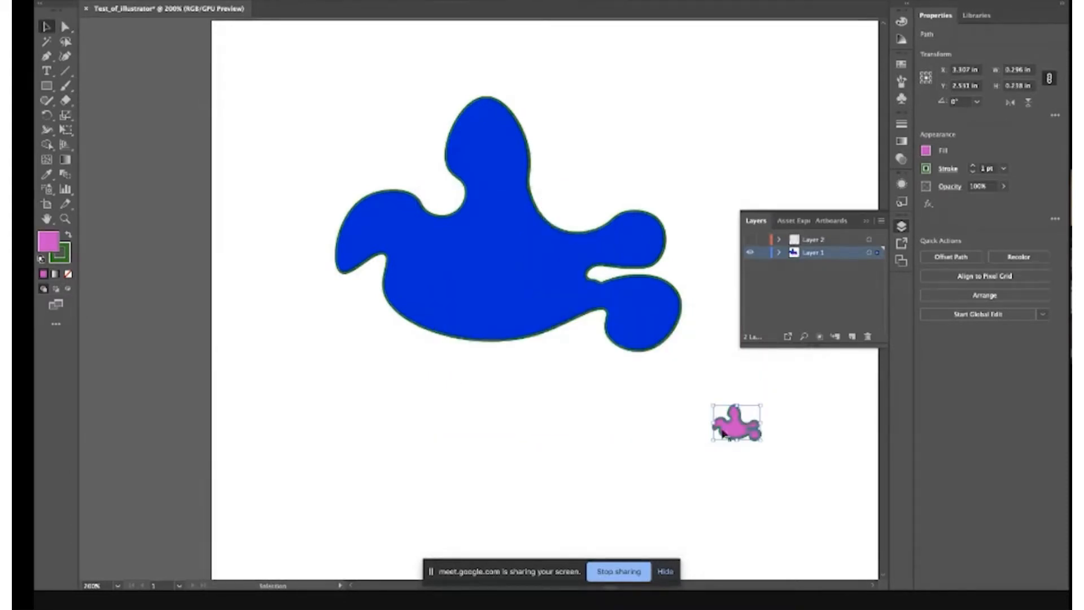
left_click_drag(507, 92, 550, 82)
- Shrink the blue shape to about 0.33 in wide and 0.24 in high and place it beside the small pink shape
left_click(482, 110)
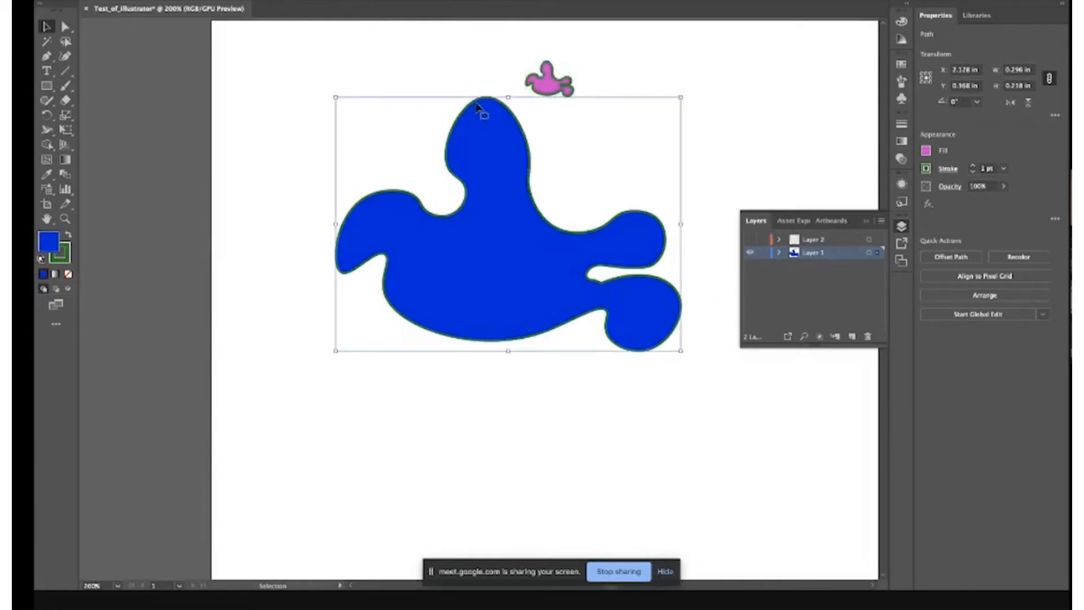
left_click_drag(337, 96, 628, 312)
left_click_drag(659, 345, 626, 92)
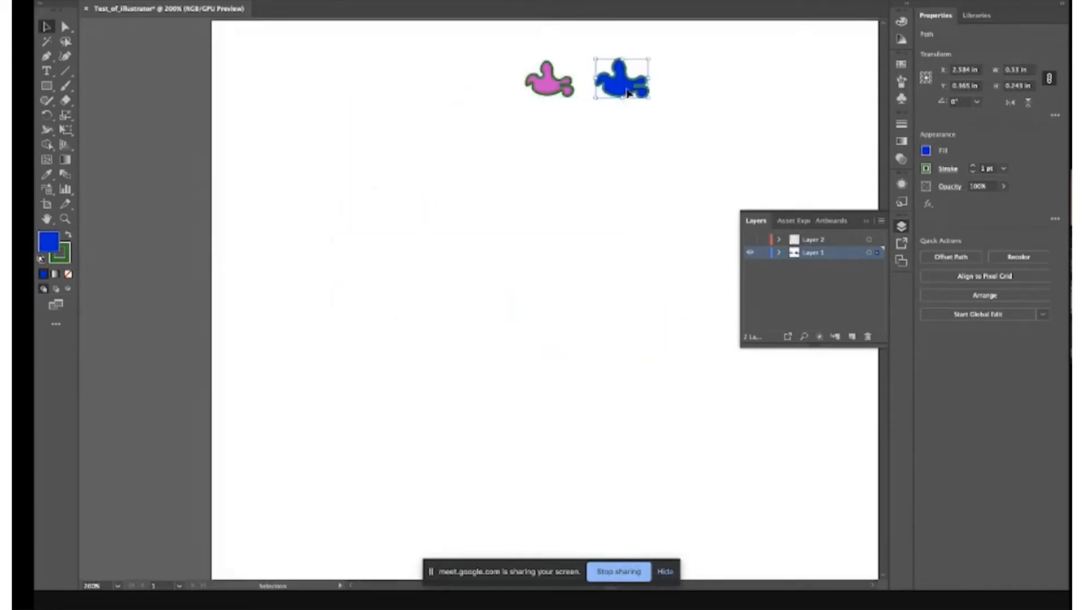
- Show Layer 2, place both small shapes over the upper part of the pale shape, and bring Layer 1 above Layer 2
left_click(750, 239)
left_click_drag(500, 25, 709, 138)
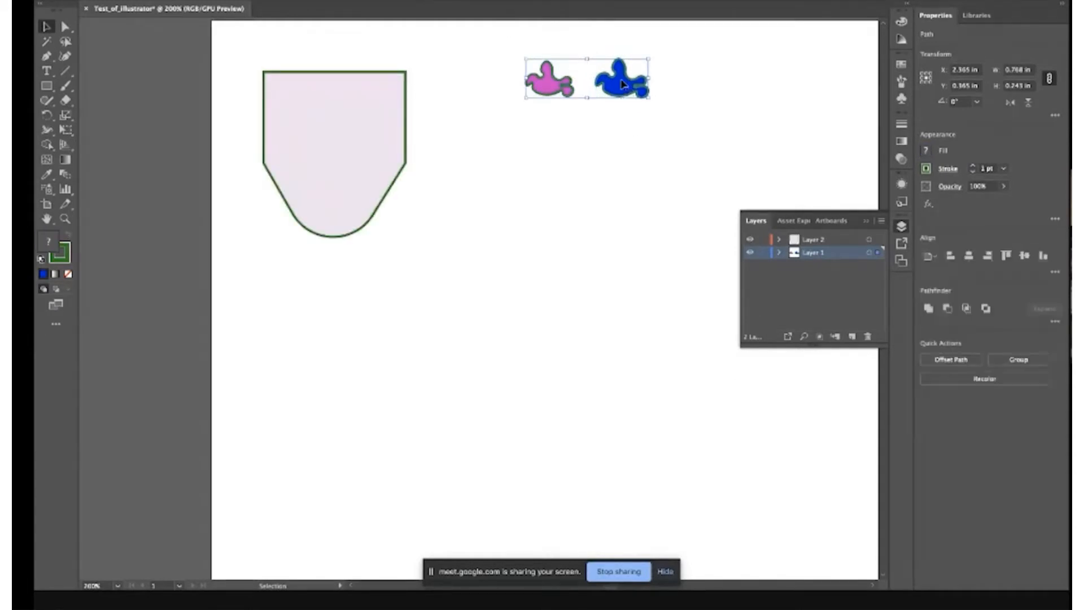
left_click_drag(619, 85, 369, 116)
left_click(554, 189)
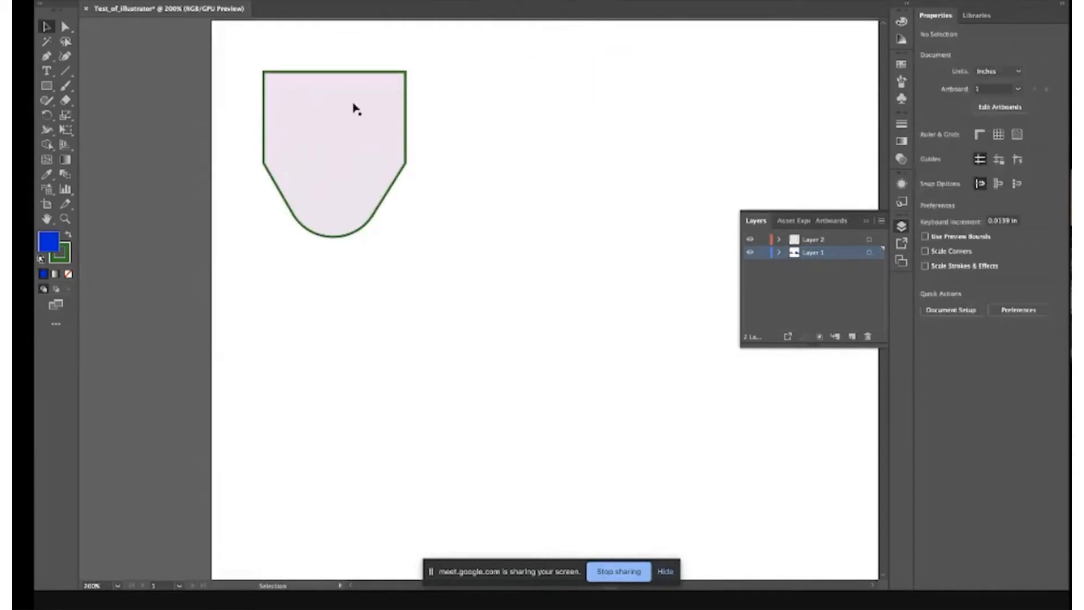
left_click_drag(810, 257, 811, 239)
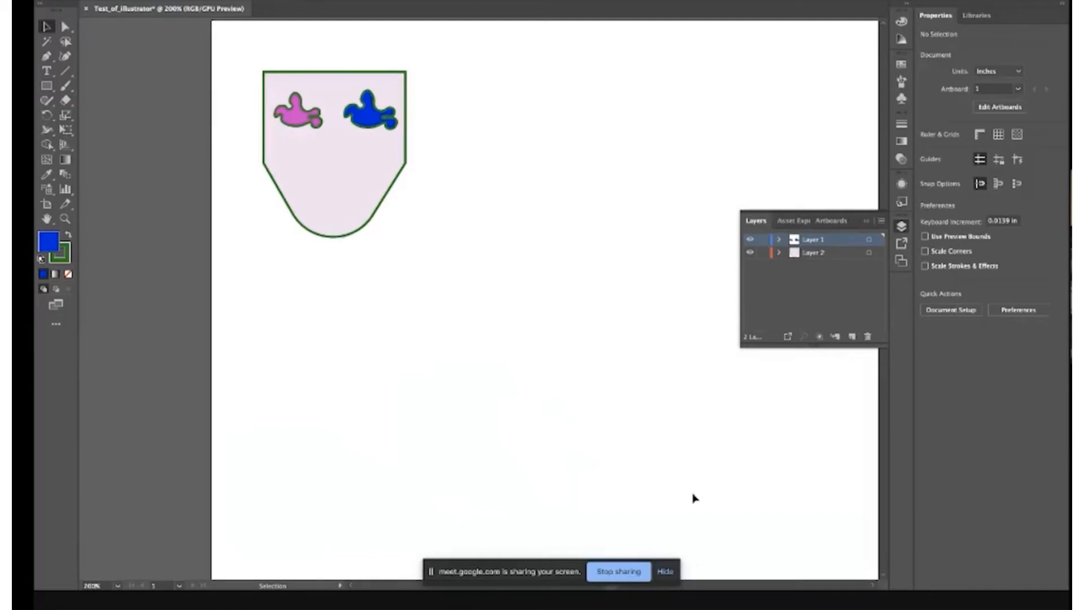
- Lock Layer 1 and move only the pale shape away and back beneath the two small shapes
left_click(762, 238)
left_click_drag(293, 195, 474, 298)
left_click(372, 181)
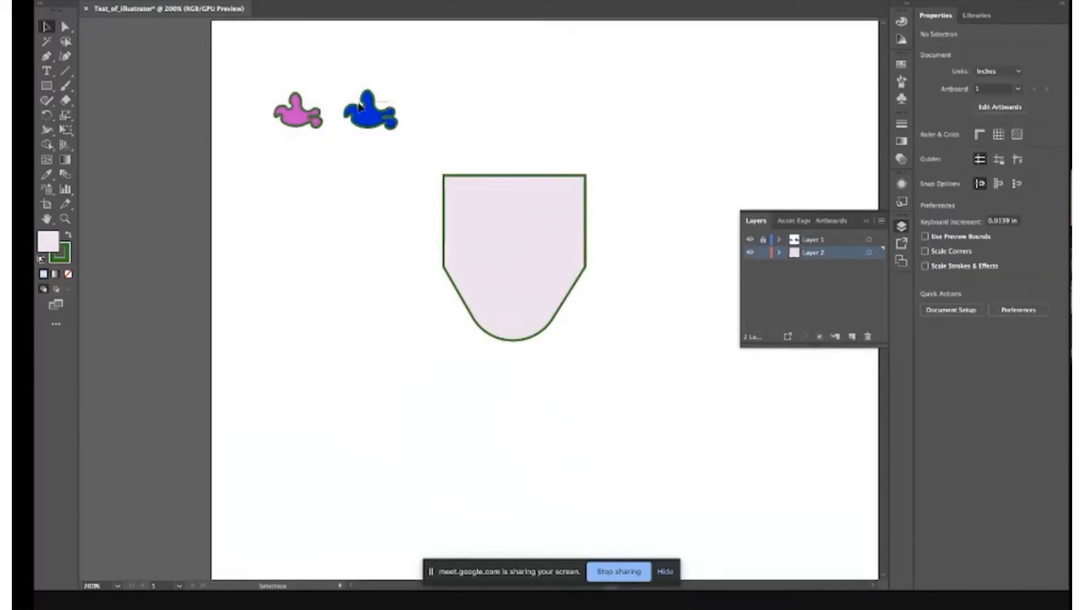
left_click_drag(553, 242, 369, 137)
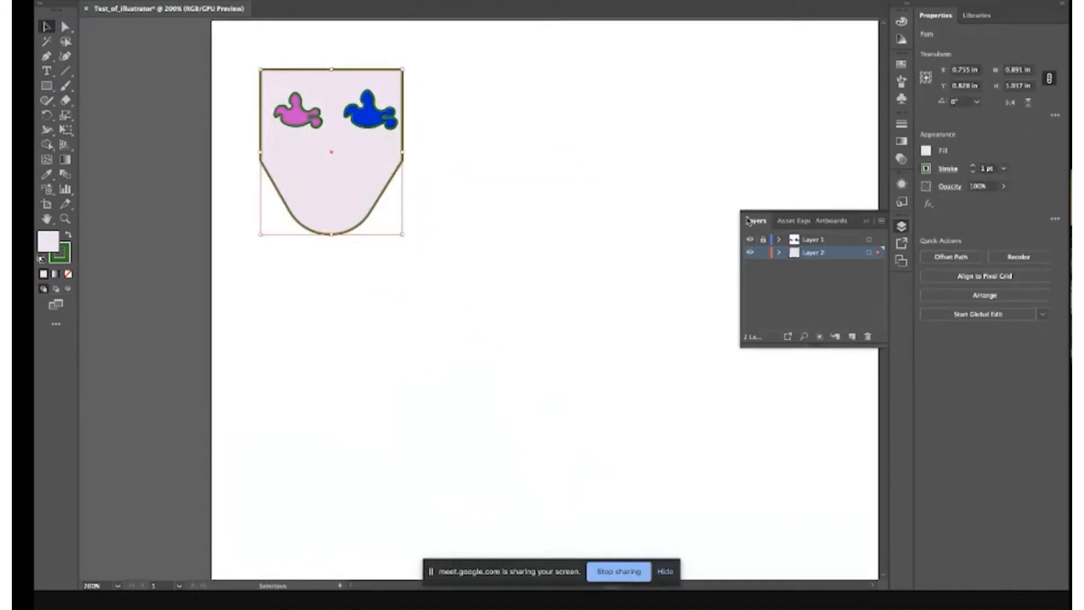
- Hide Layer 1 and show it again, and unlock it
left_click(750, 241)
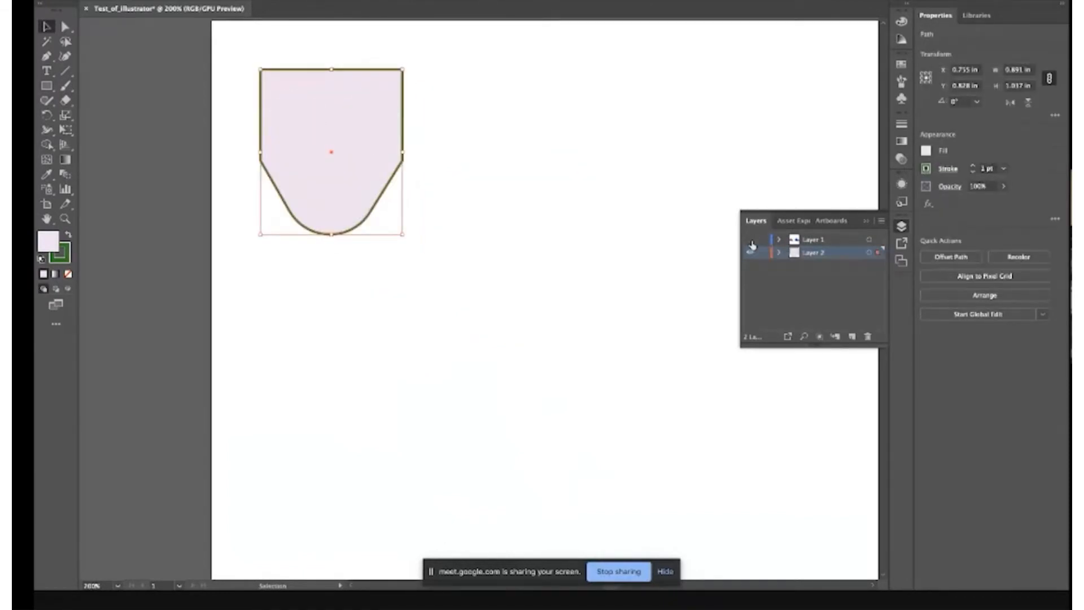
left_click(751, 241)
left_click(764, 240)
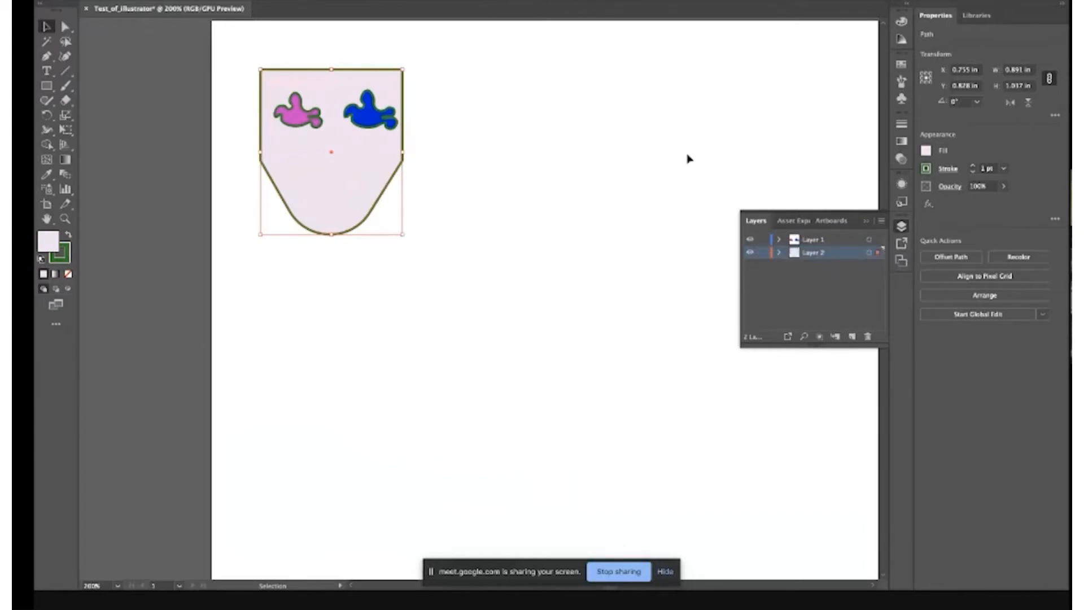
- Delete all three shapes from the artboard and remove Layer 2
left_click_drag(229, 44, 560, 351)
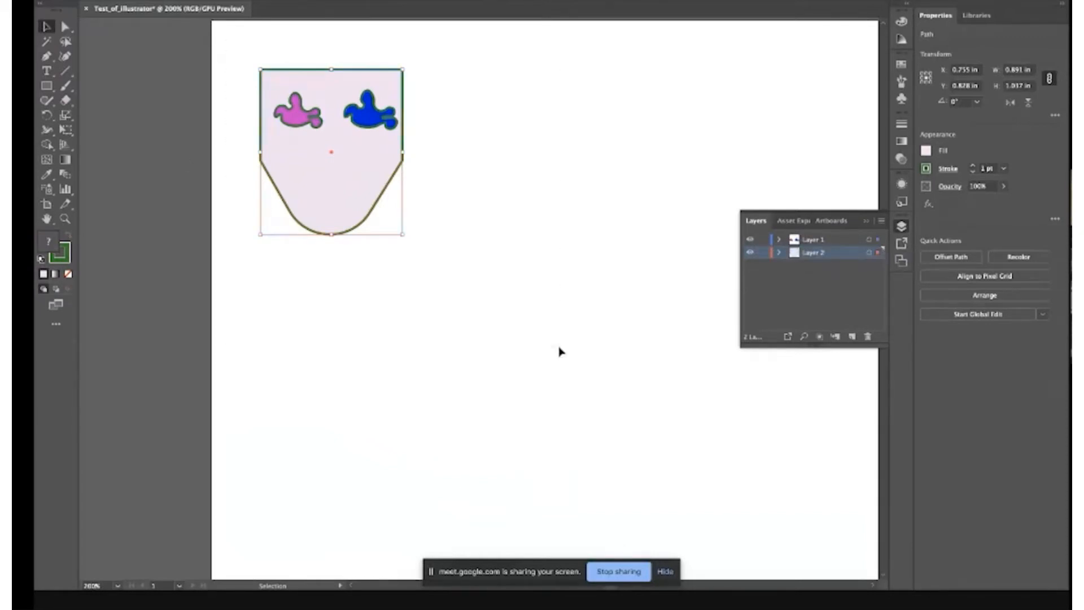
key("Delete")
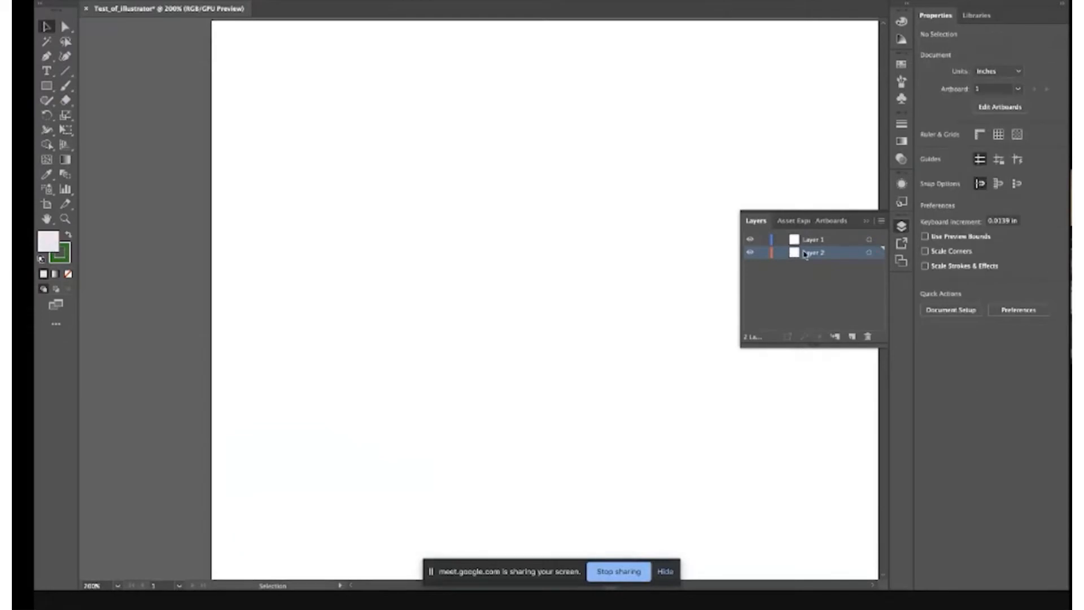
left_click(867, 337)
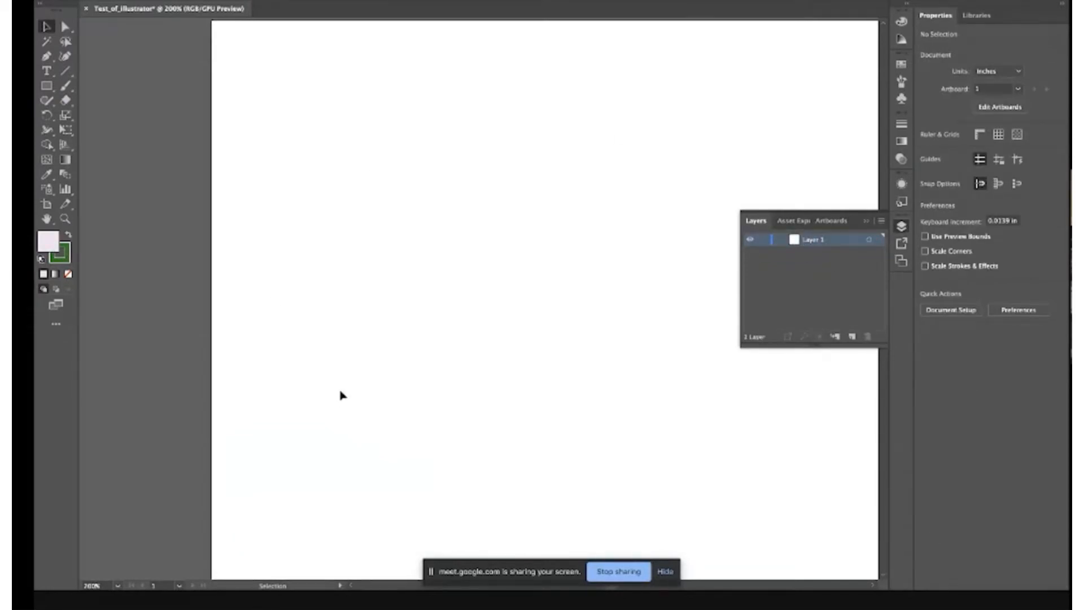
- Place point type with the "Lorem ipsum" placeholder near the artboard's upper edge and set its font to Impact
left_click(48, 72)
left_click(48, 71)
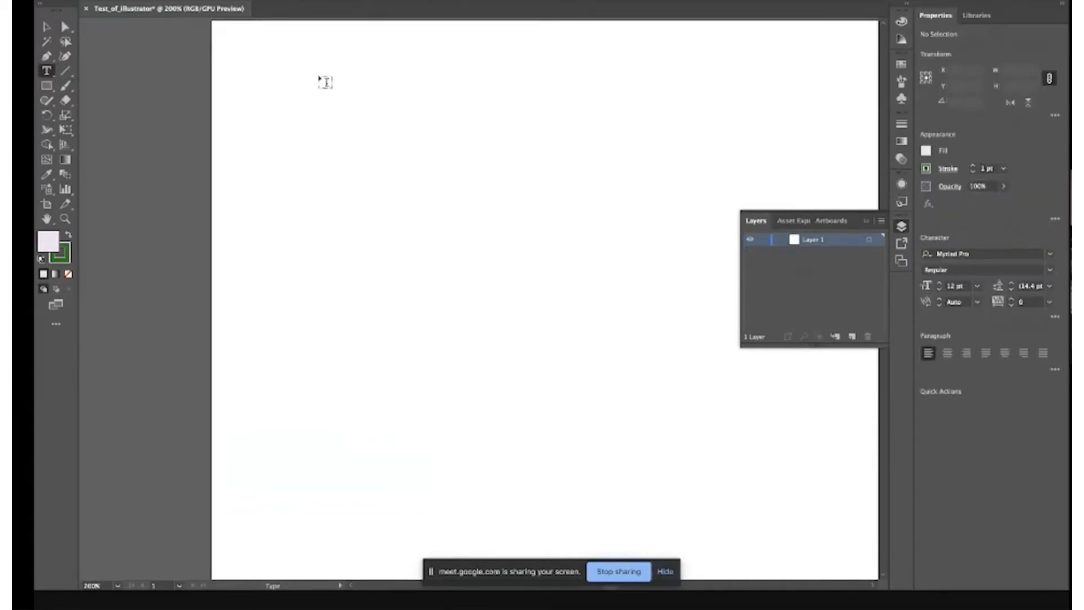
left_click(326, 82)
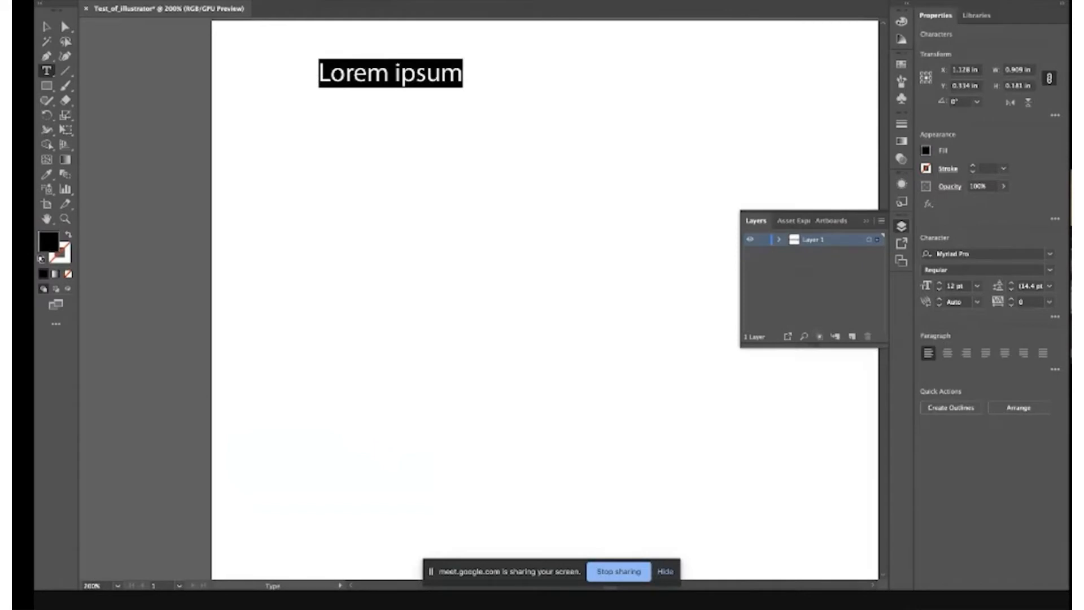
left_click(555, 0)
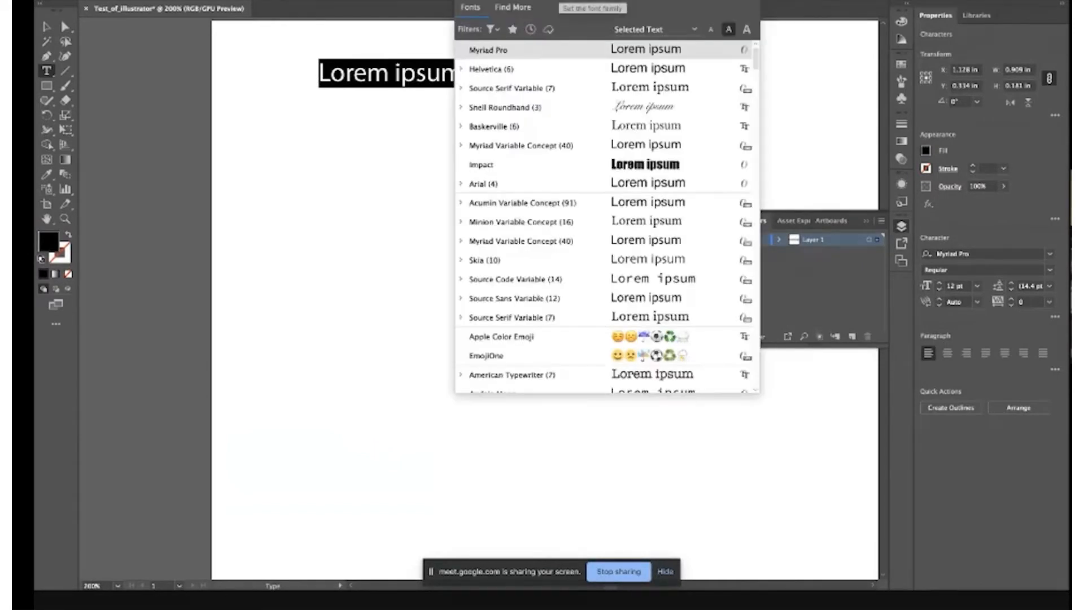
left_click(630, 164)
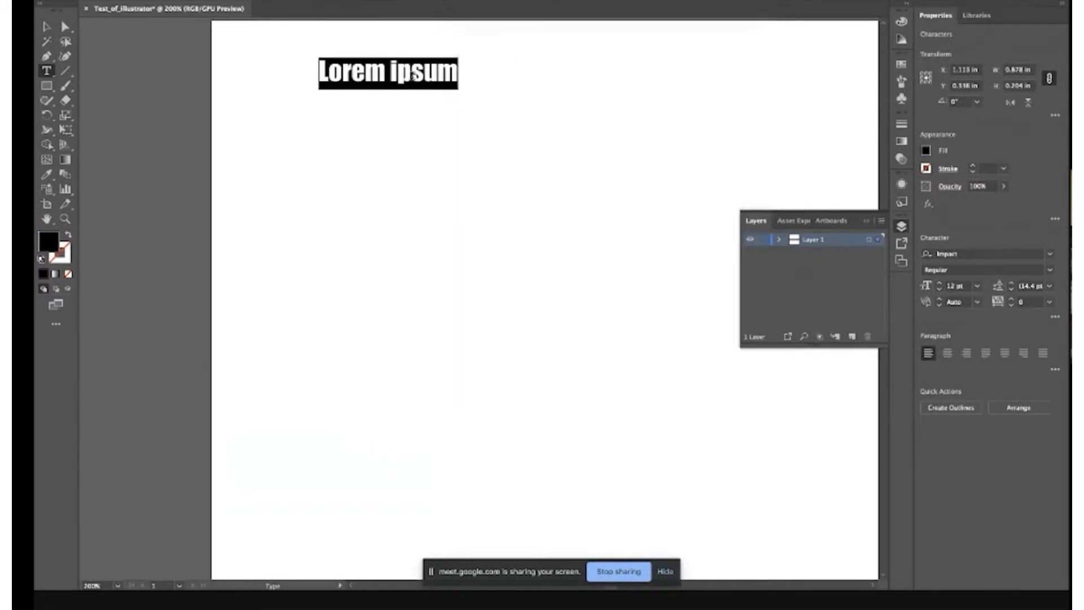
- Browse the available fonts for the selected placeholder text without choosing another one
left_click(555, 1)
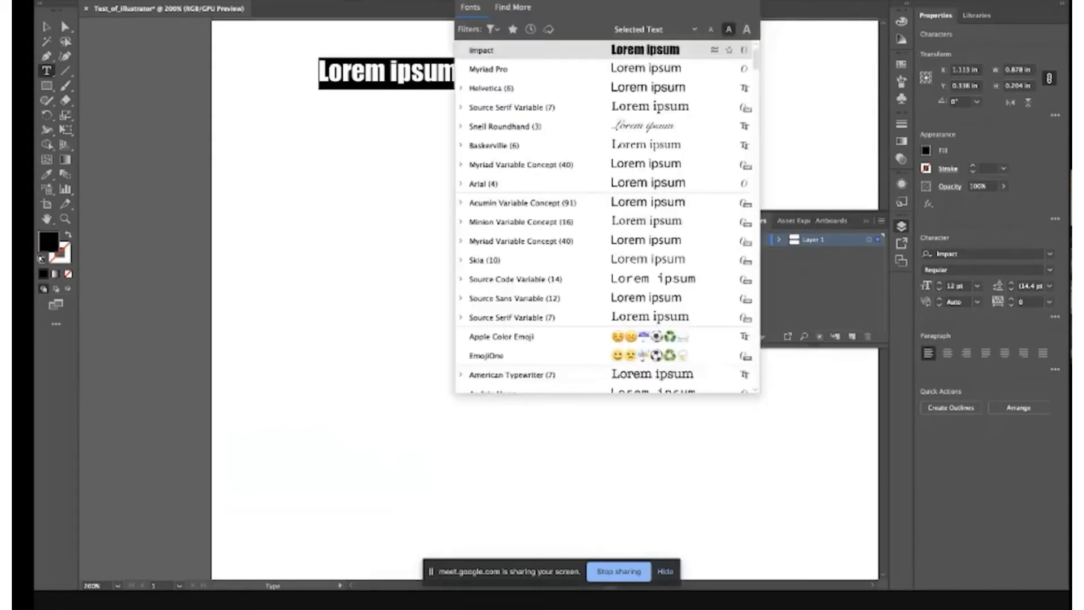
scroll(545, 225, "down", 5)
scroll(545, 226, "down", 20)
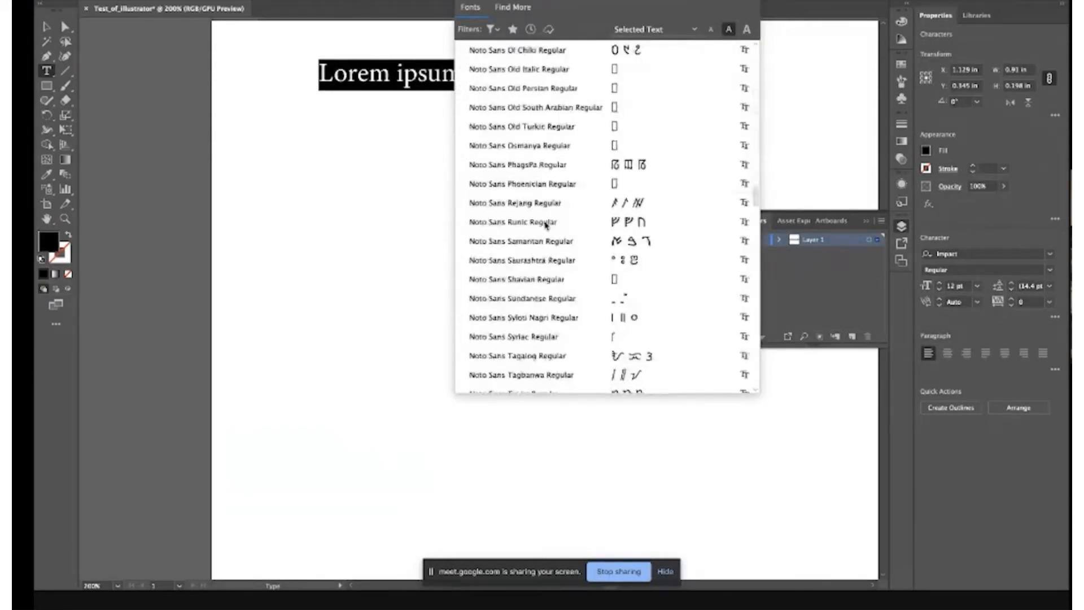
scroll(546, 226, "down", 5)
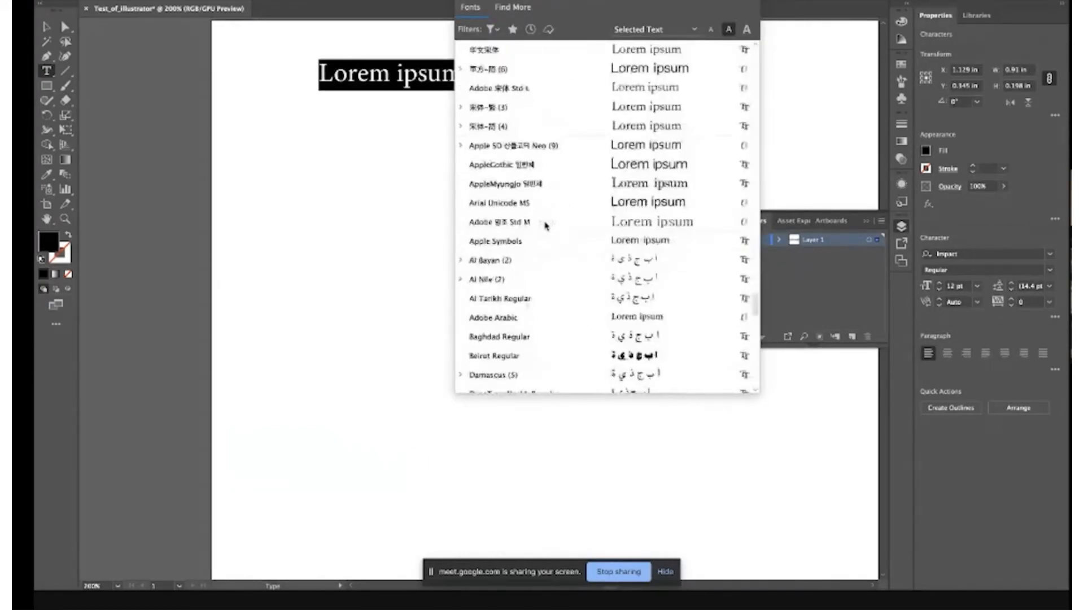
scroll(545, 225, "down", 8)
left_click(349, 70)
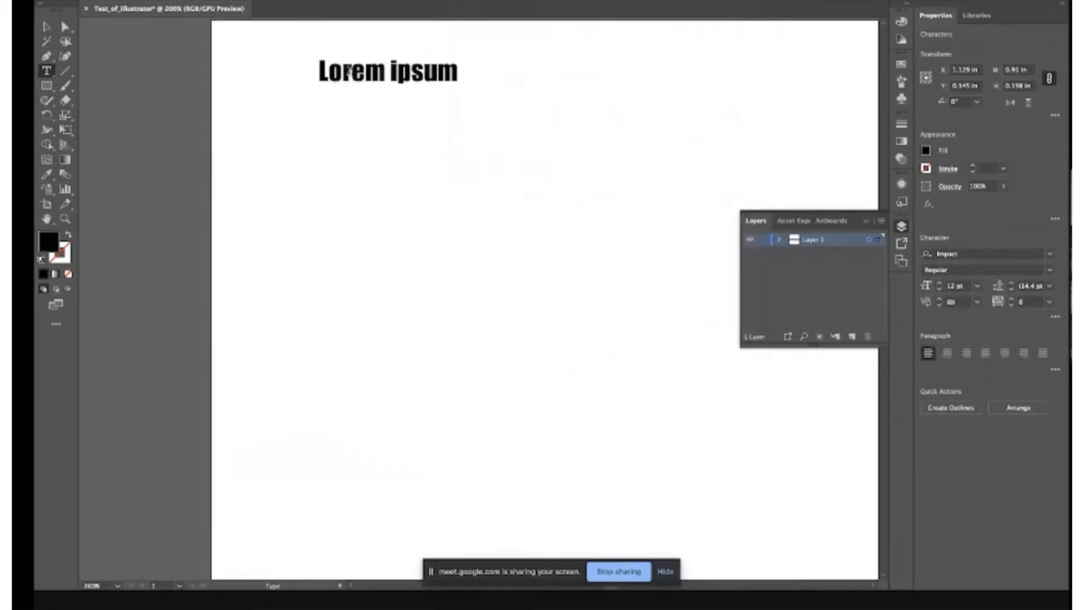
- Replace the placeholder text with the sample text "ahskfhkajsdhf"
triple_click(349, 70)
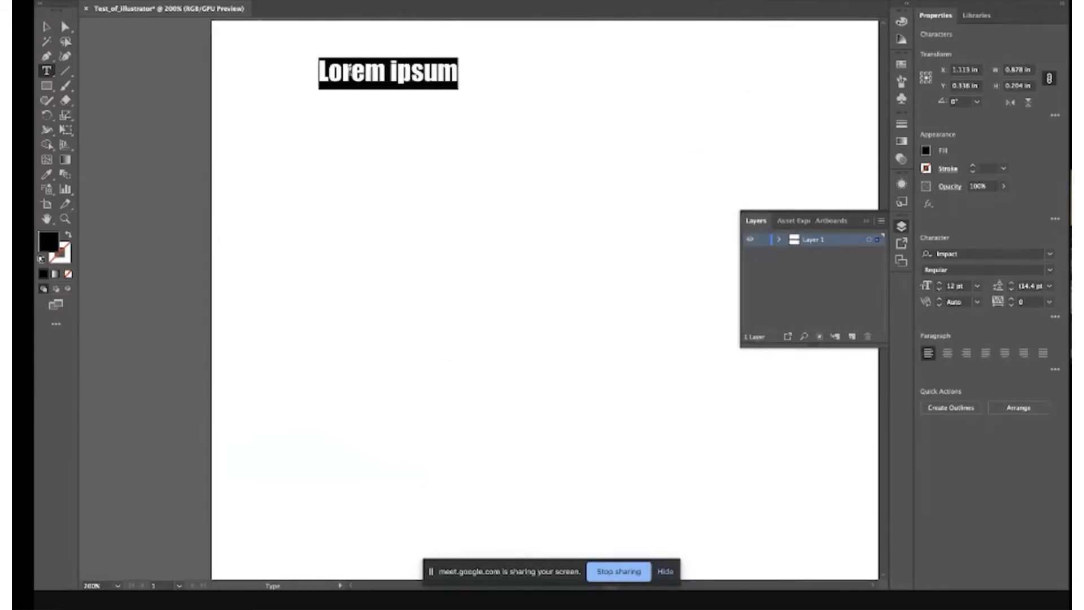
key("BackSpace")
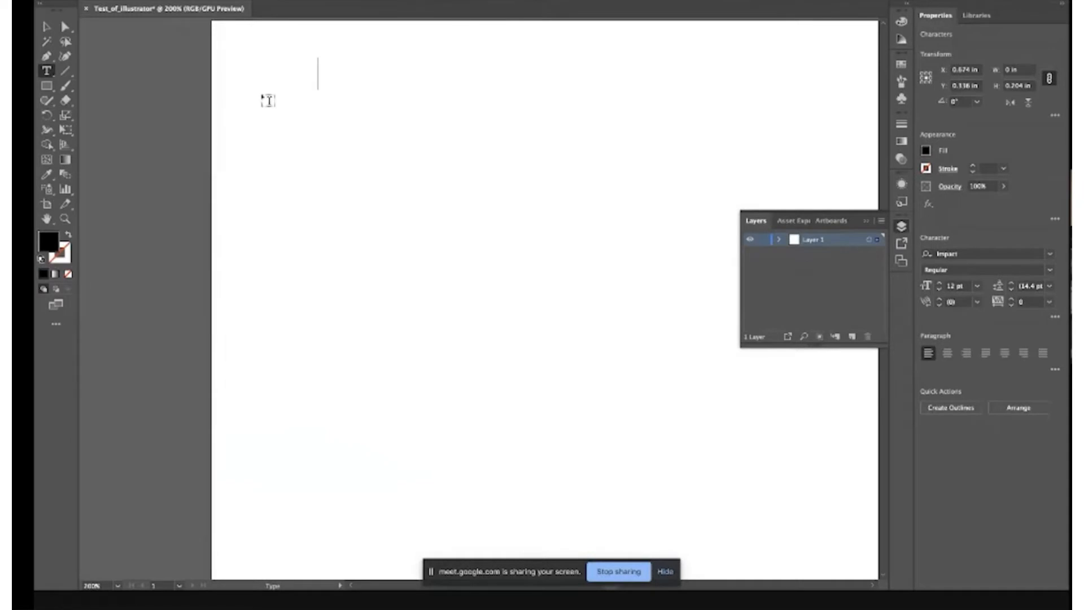
type("ahskfhkajsdhf")
- Erase all of the sample text and leave text editing with nothing selected
key("BackSpace")
key("BackSpace")
key("BackSpace")
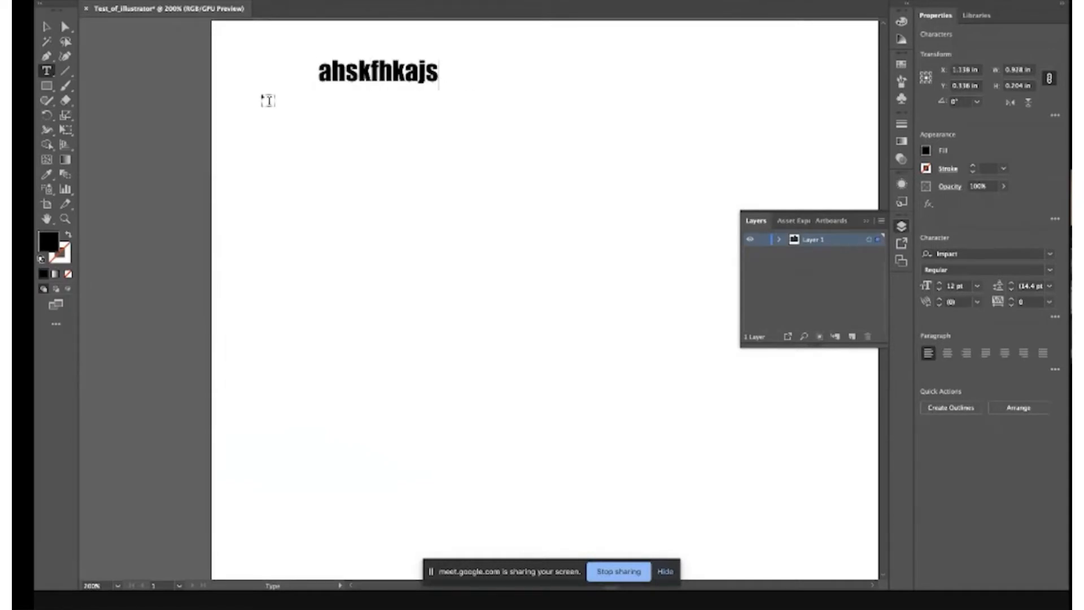
key("BackSpace")
key("BackSpace")
key("BackSpace")
key("BackSpace")
key("BackSpace")
key("BackSpace")
key("BackSpace")
key("BackSpace")
key("BackSpace")
key("BackSpace")
left_click(47, 27)
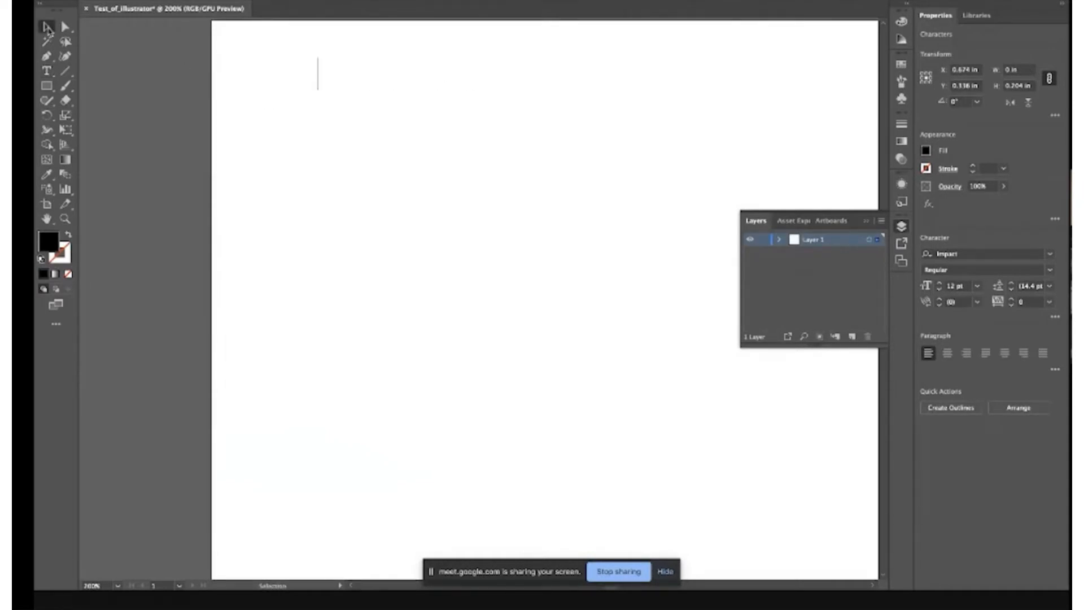
left_click(286, 90)
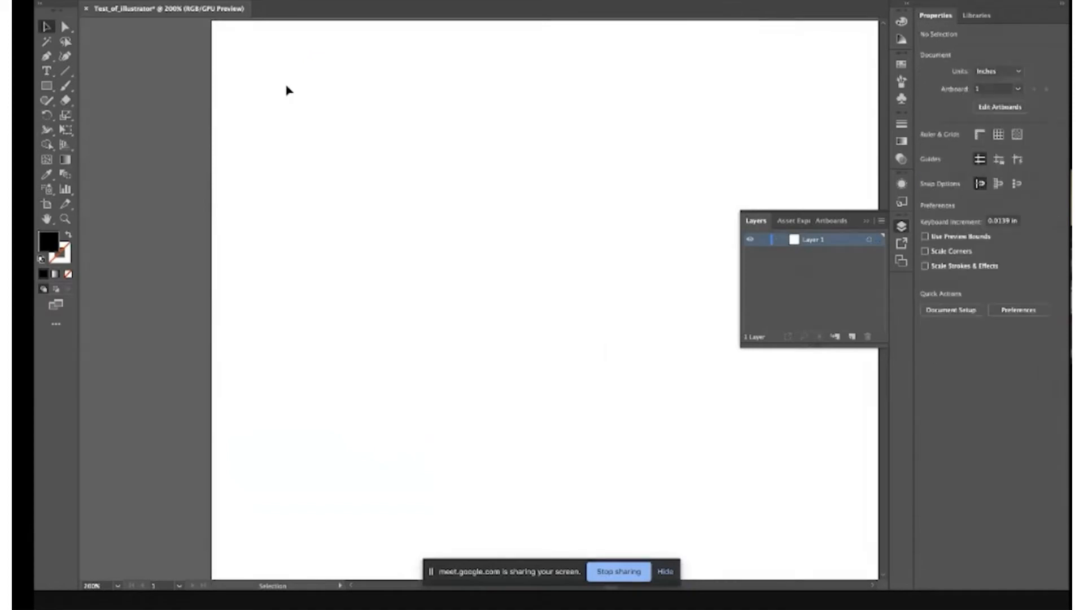
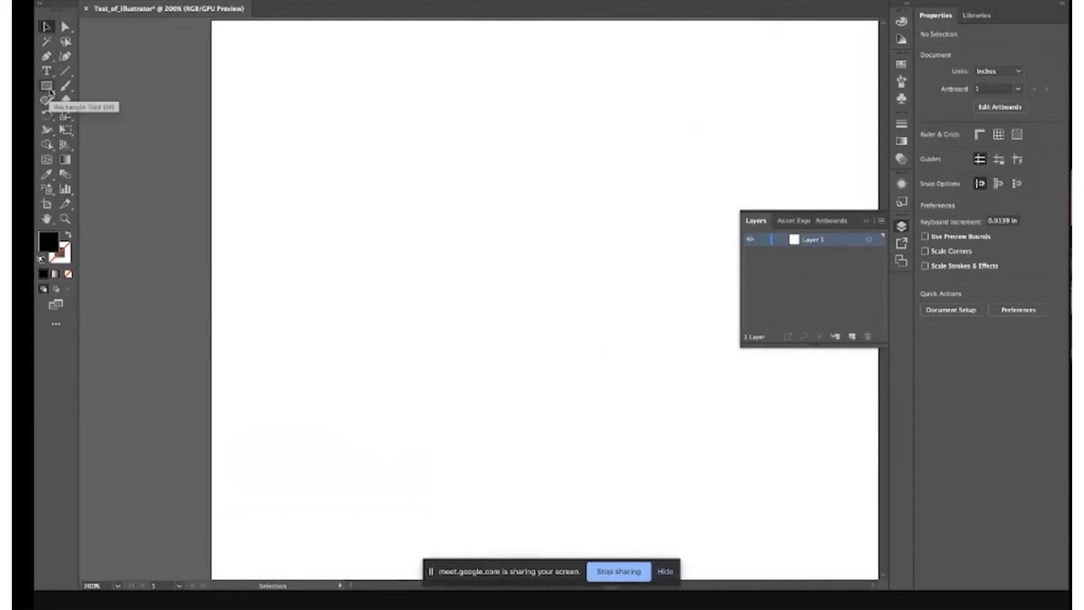
left_click(50, 77)
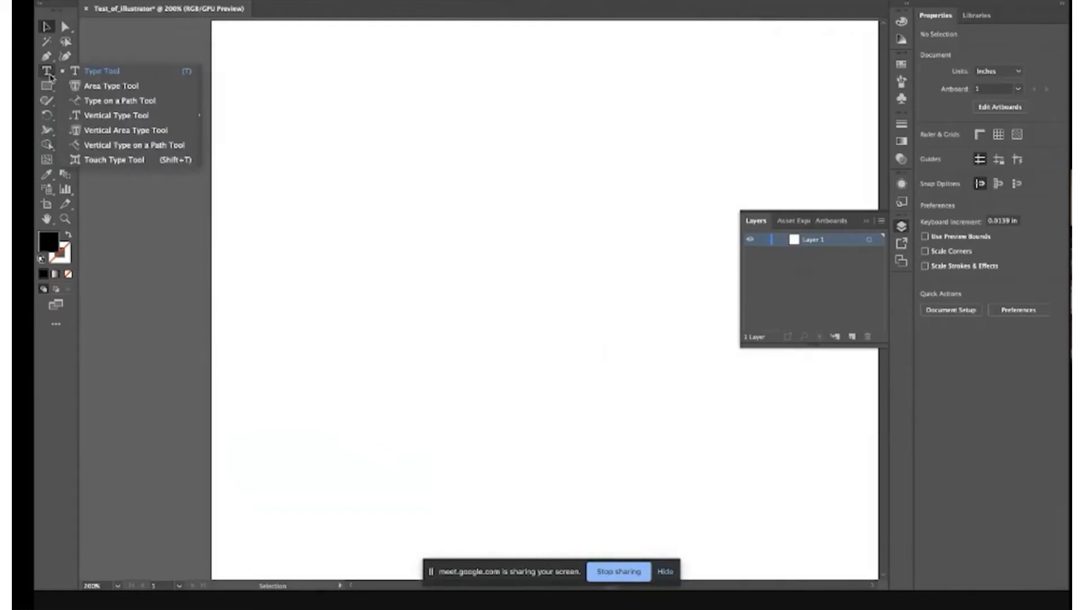
left_click(50, 72)
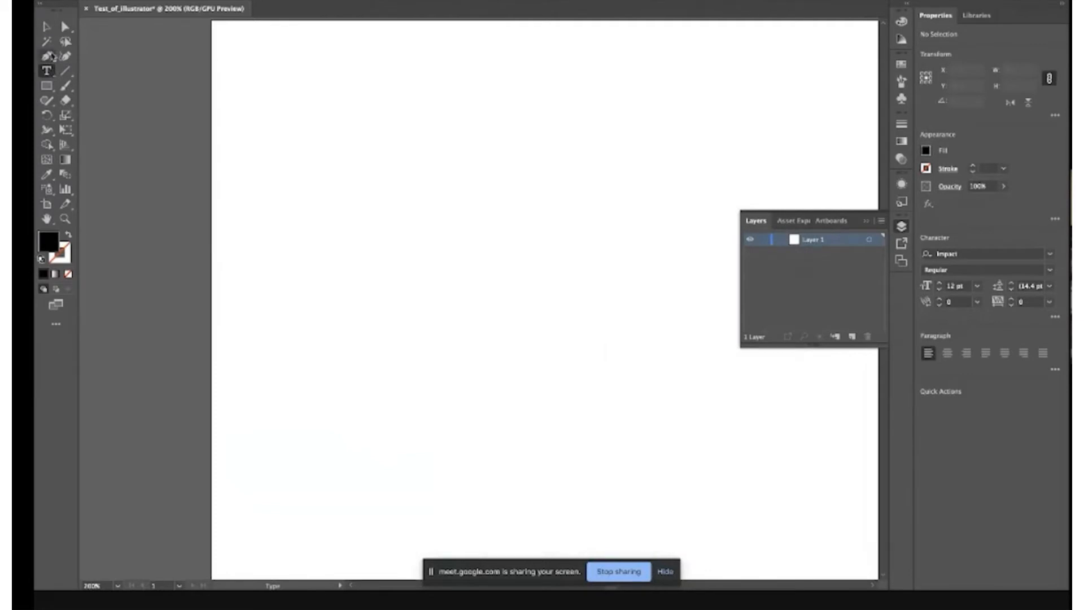
left_click(48, 57)
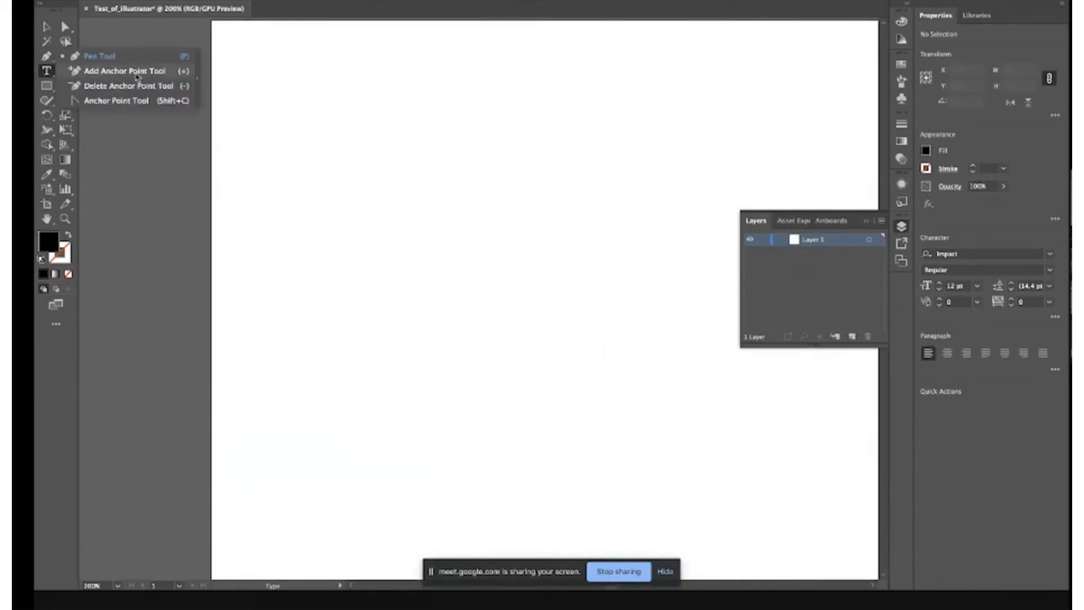
left_click(49, 72)
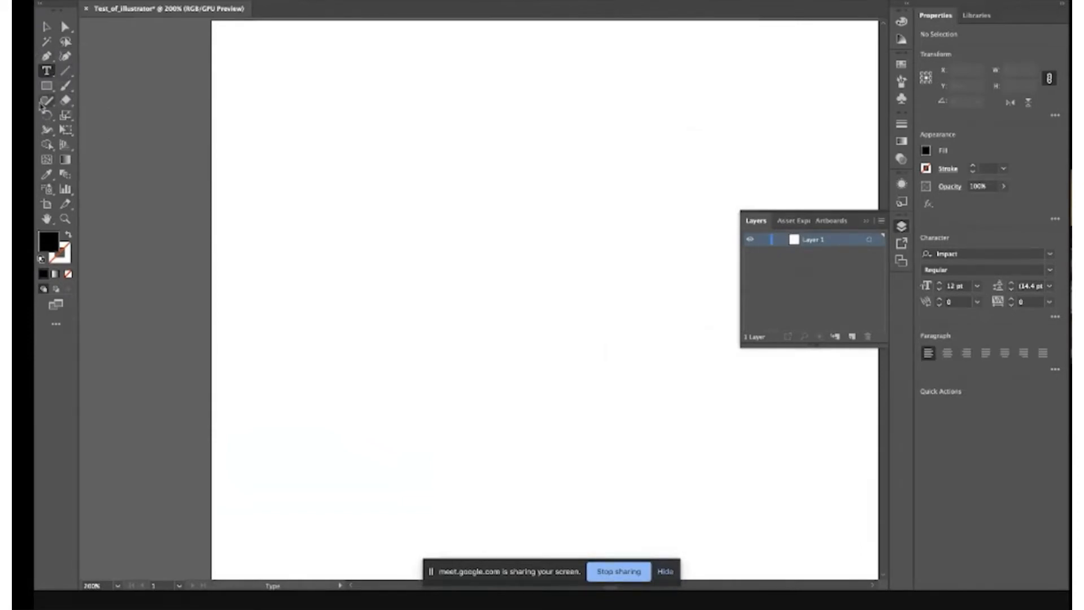
- Activate the Eraser tool
left_click(66, 100)
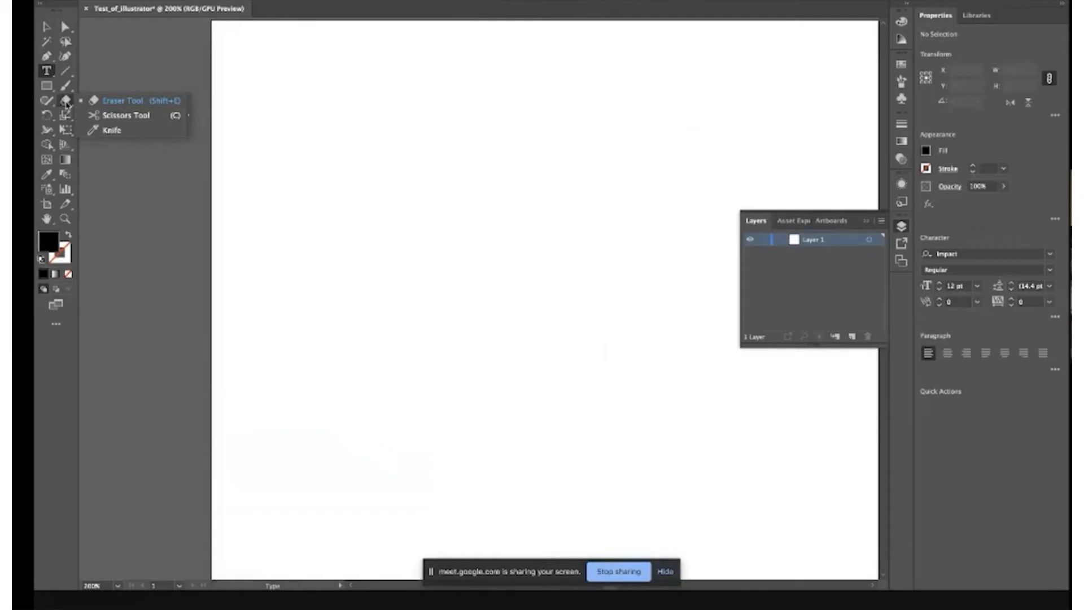
left_click(65, 102)
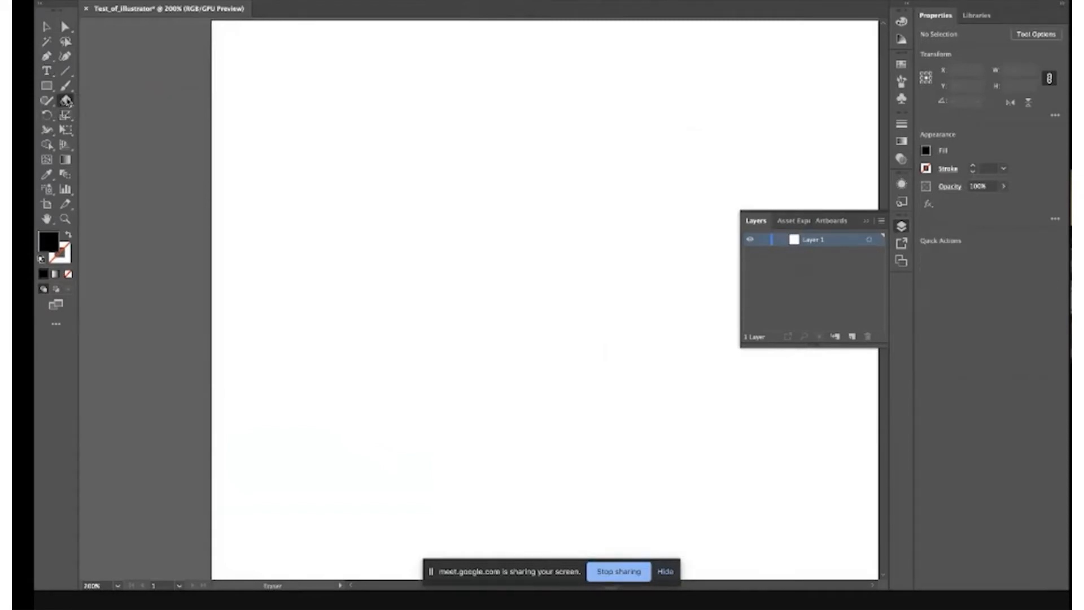
- Draw an area text frame about 1.9 in wide and 1.48 in high near the artboard's upper edge with the Type tool
left_click(48, 72)
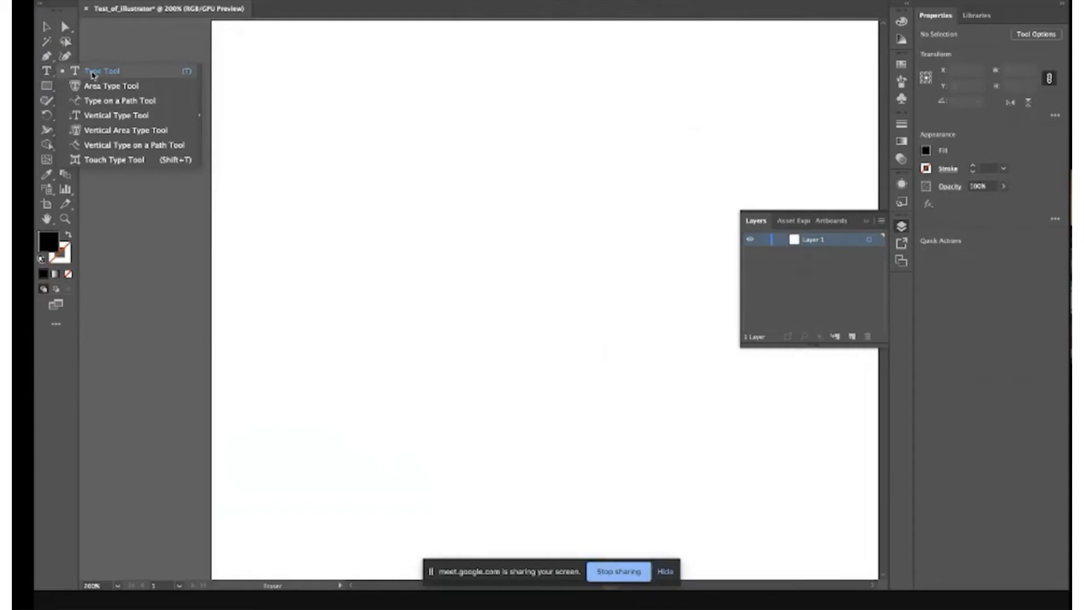
left_click(73, 71)
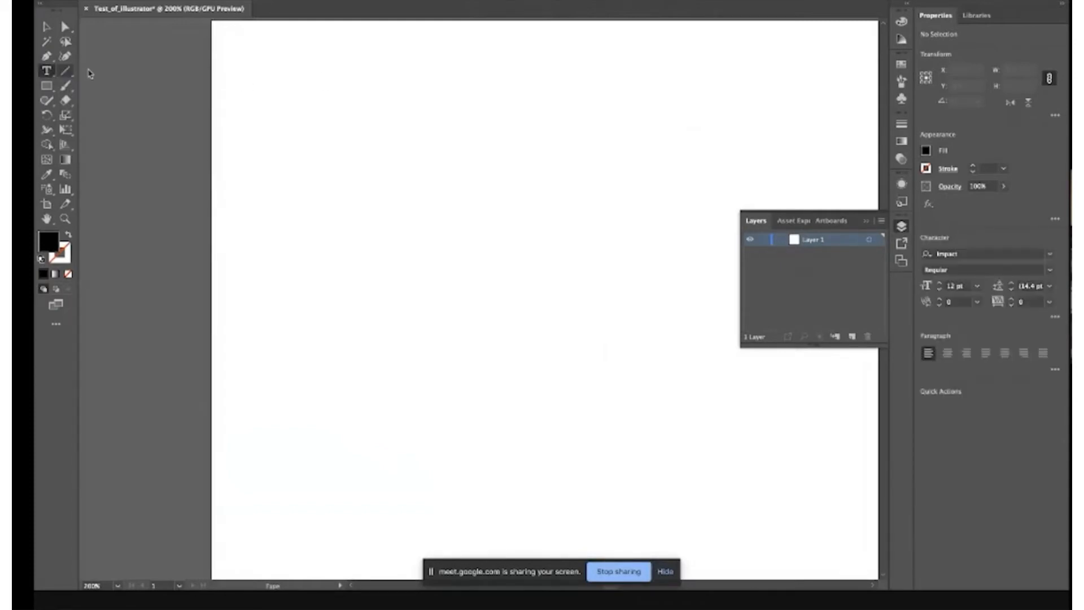
left_click_drag(302, 74, 606, 311)
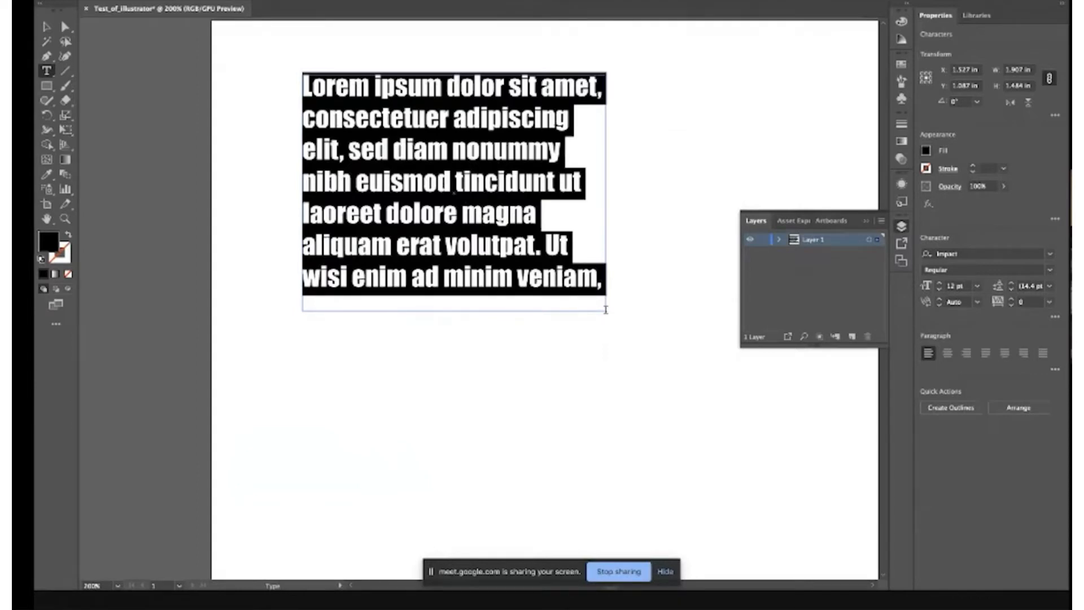
- Replace the placeholder text with "We can start to type, and our text is filling the place that we have set it to."
type("We can start t")
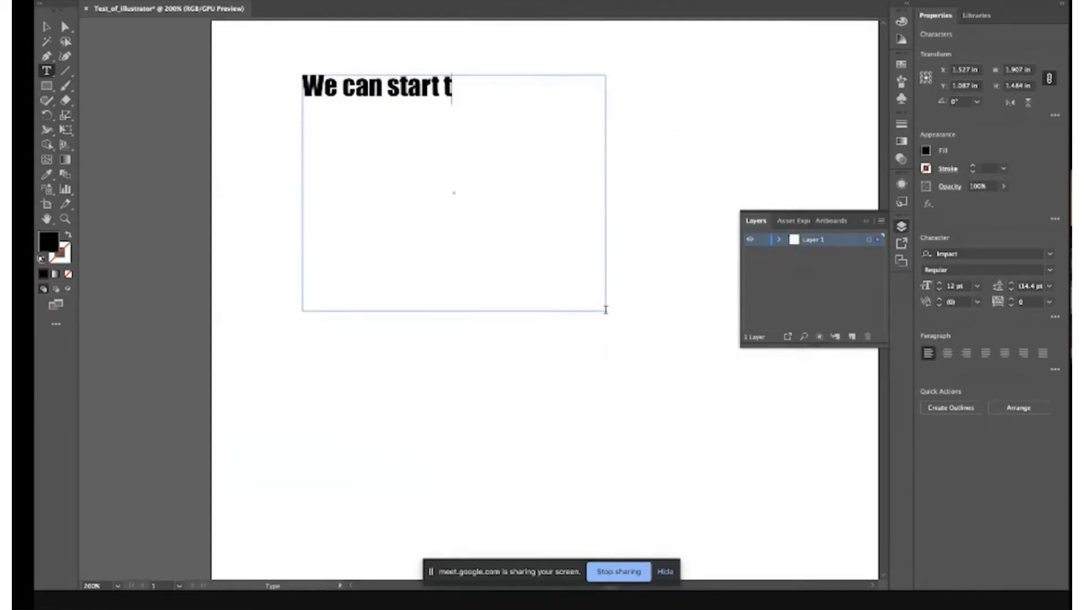
type("o type, and")
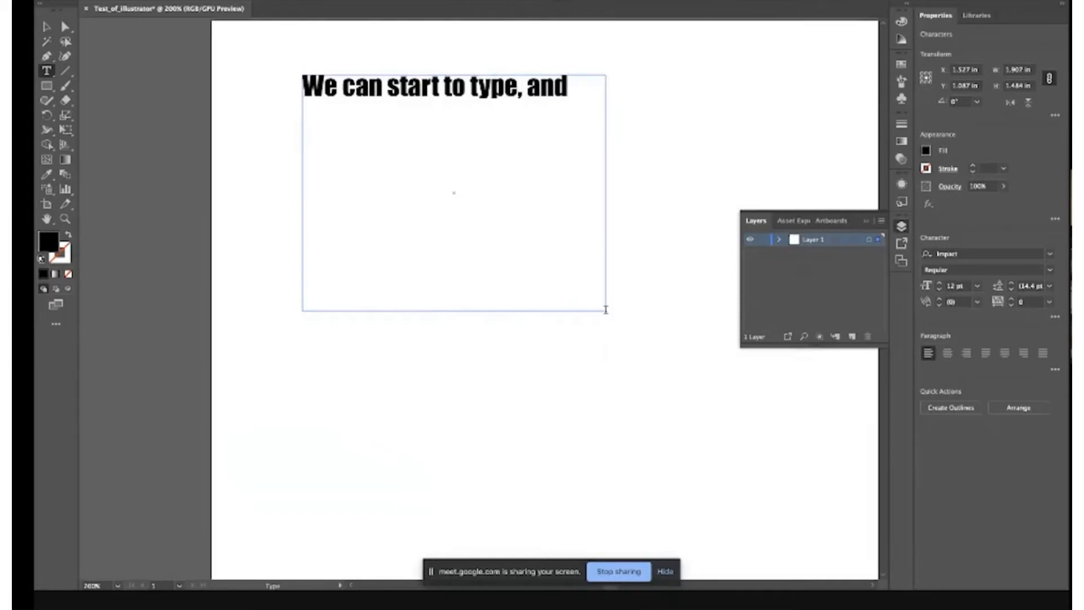
type(" our text is ")
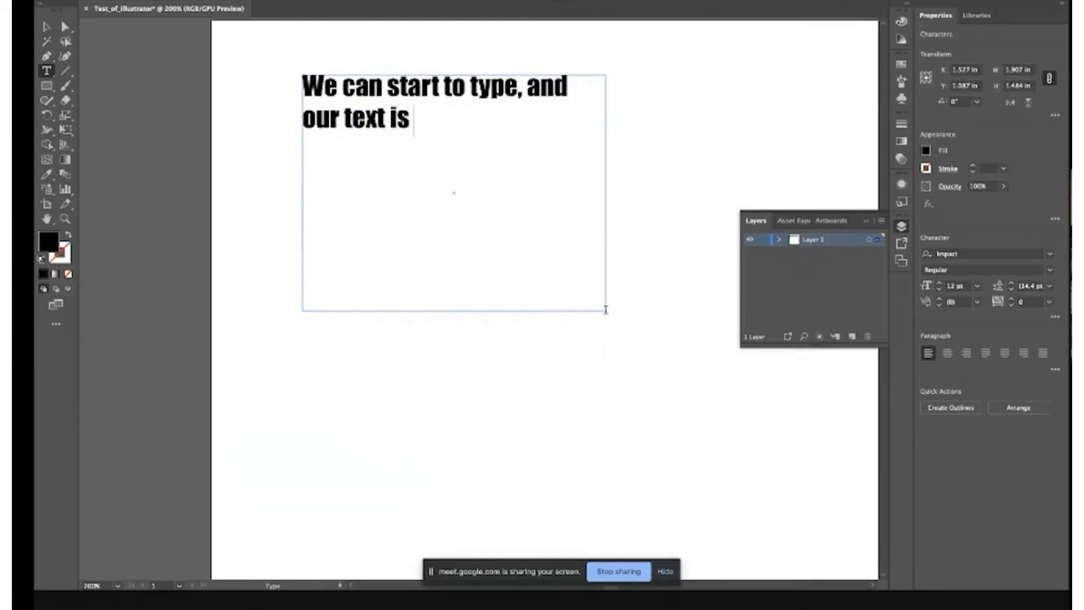
type("filling the")
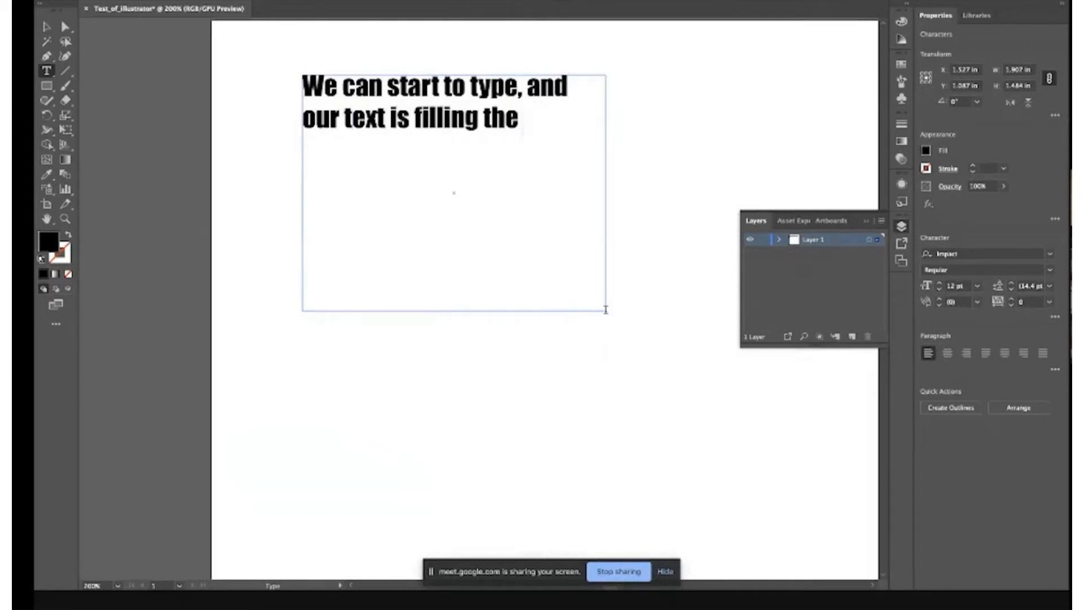
type(" place that")
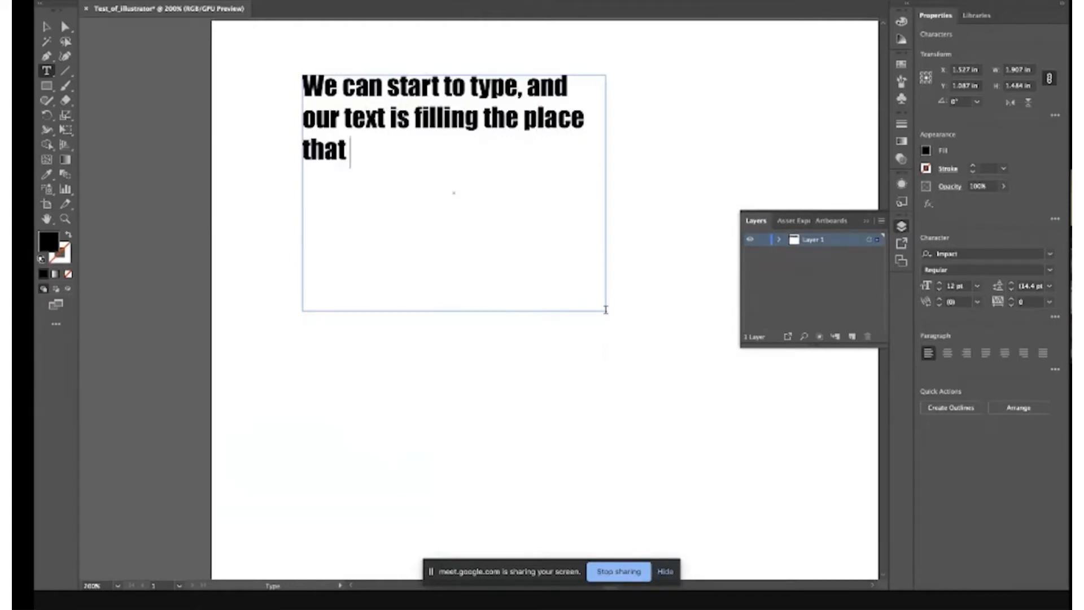
type(" we have set it to")
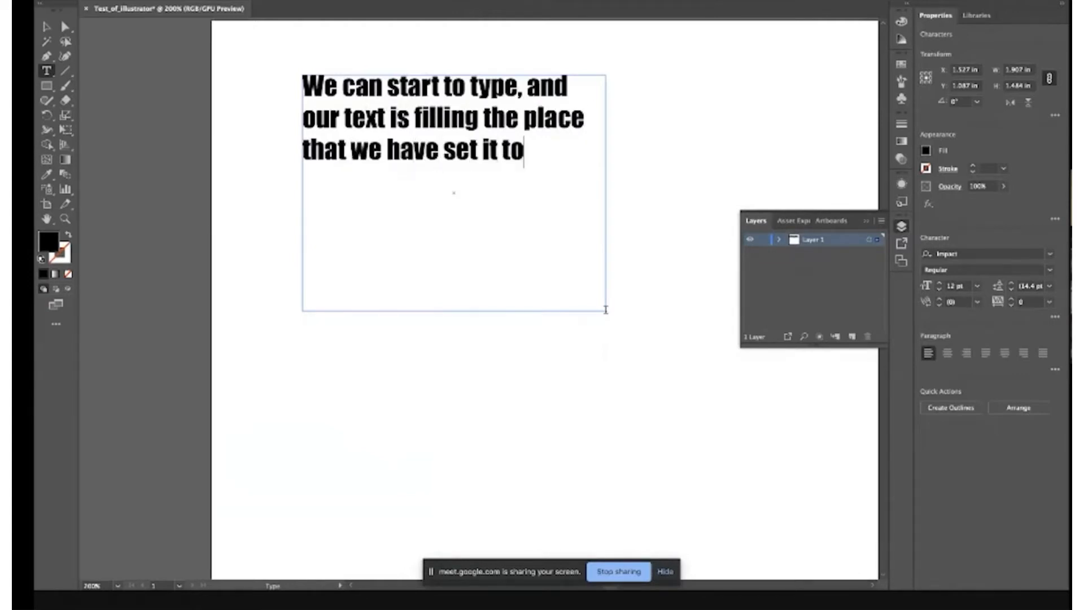
type(".")
- Add a second paragraph below a blank gap reading "We did this because we clicked and dragged before"
key("Return")
key("Return")
type("We")
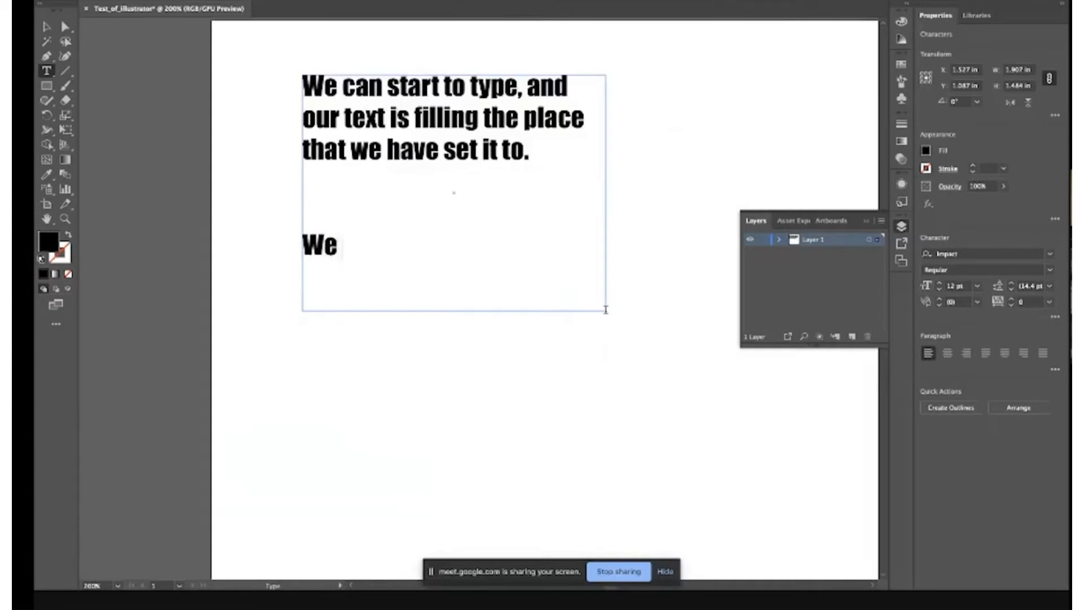
type(" did this bec")
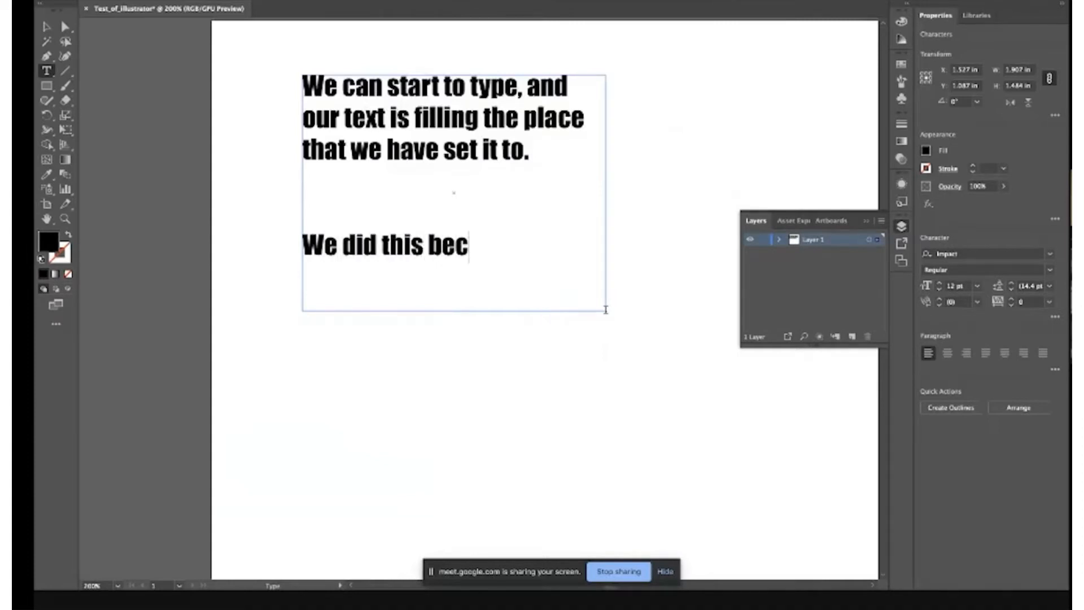
type("ause we clicked ")
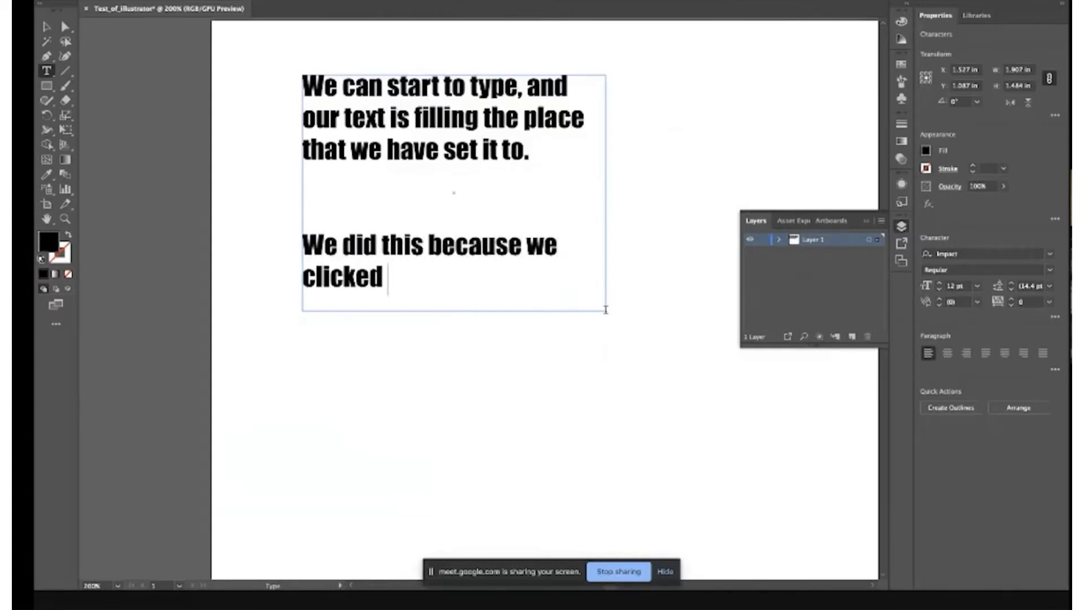
type("and dragged be")
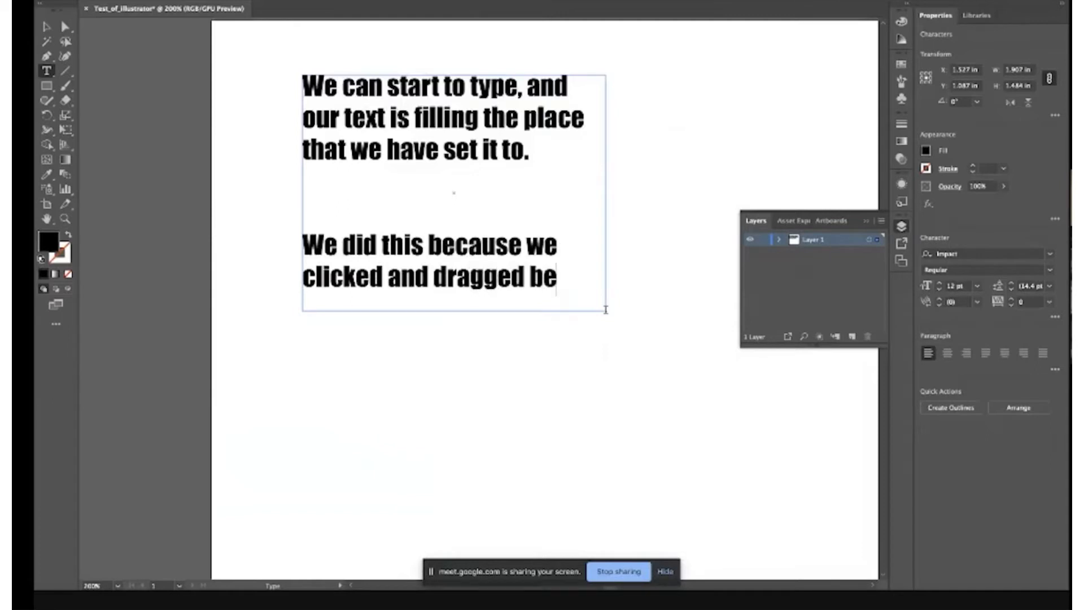
type("fore")
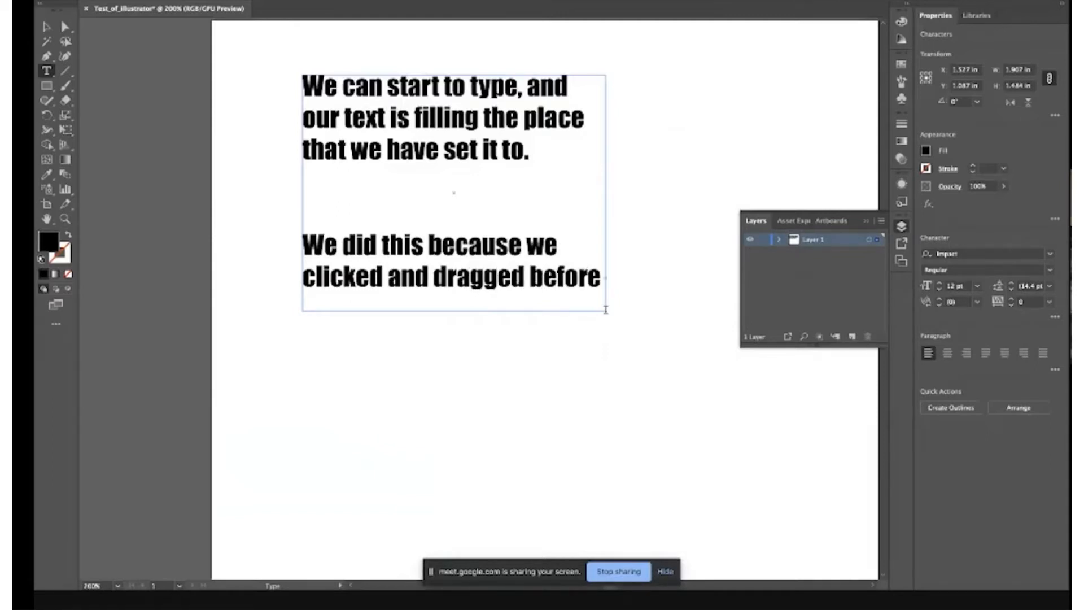
- Shrink the text frame with the Selection tool to about 1.67 in wide and 1.05 in high so the text reflows
left_click(46, 26)
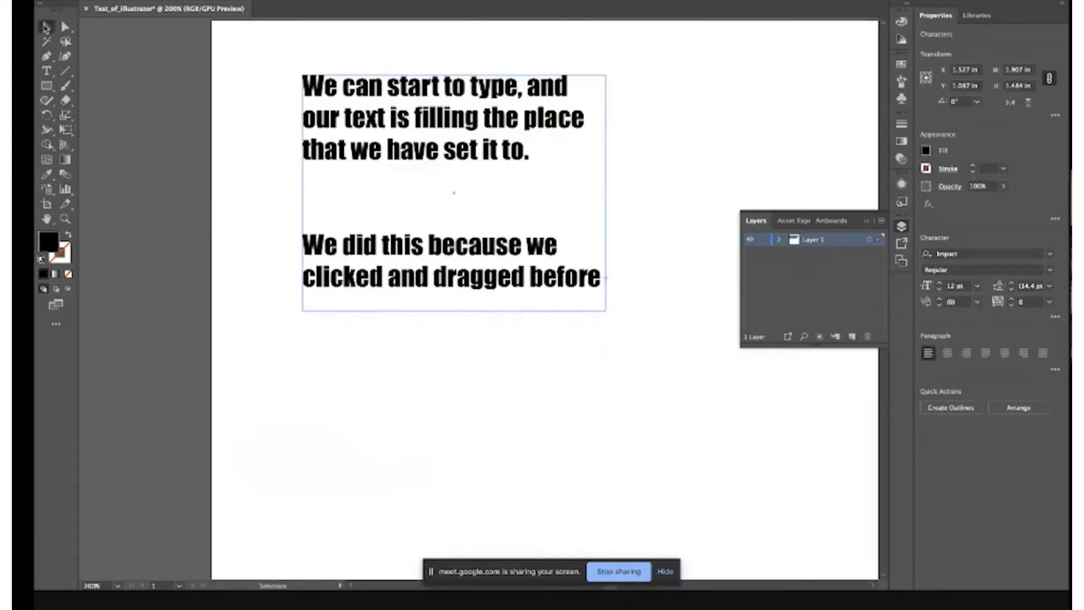
mouse_move(453, 311)
left_mouse_down()
mouse_move(459, 451)
mouse_move(460, 305)
left_mouse_up()
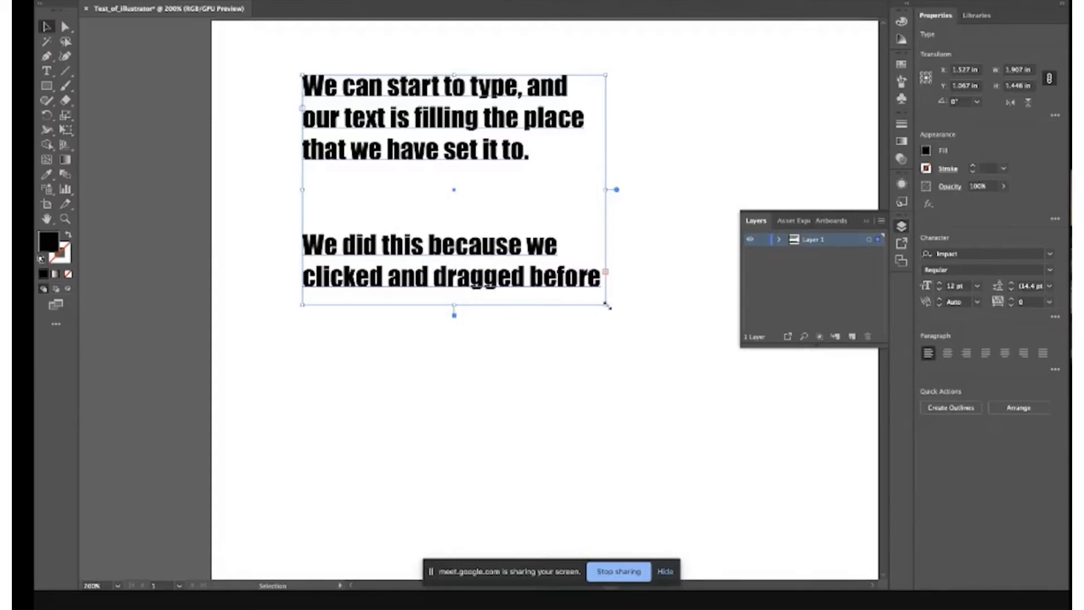
left_click_drag(607, 305, 569, 243)
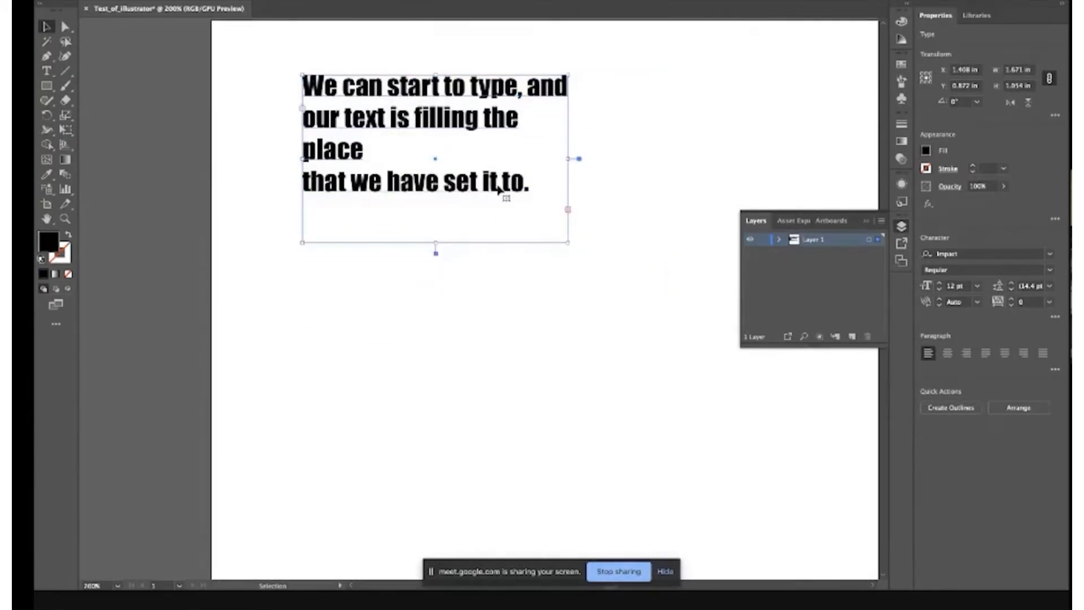
- Select all visible text in the frame and set its font size to 6 pt
double_click(525, 191)
triple_click(524, 183)
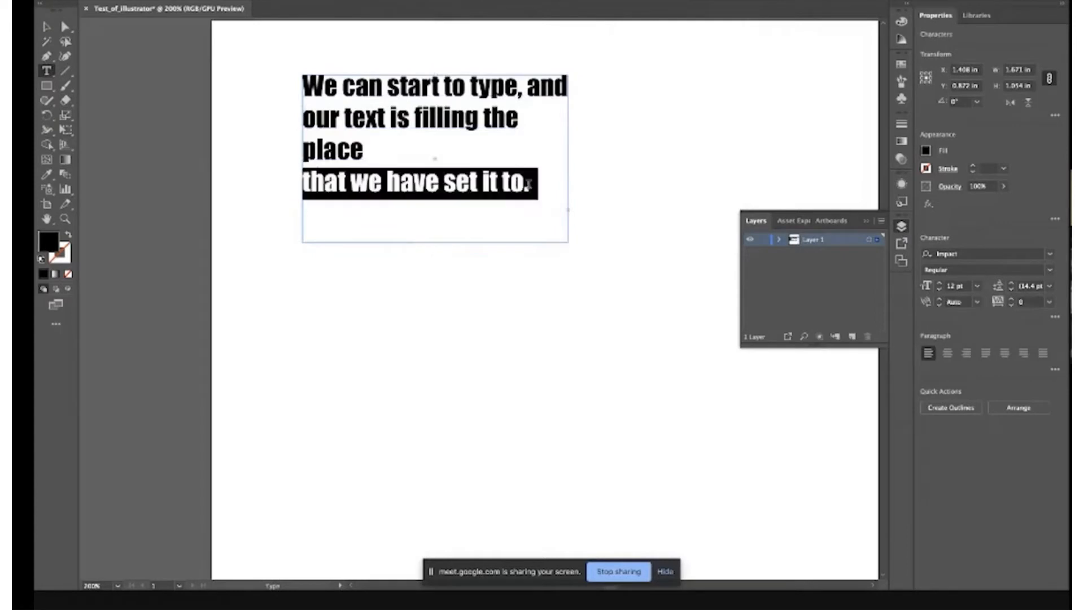
double_click(524, 182)
triple_click(524, 182)
left_click(545, 182)
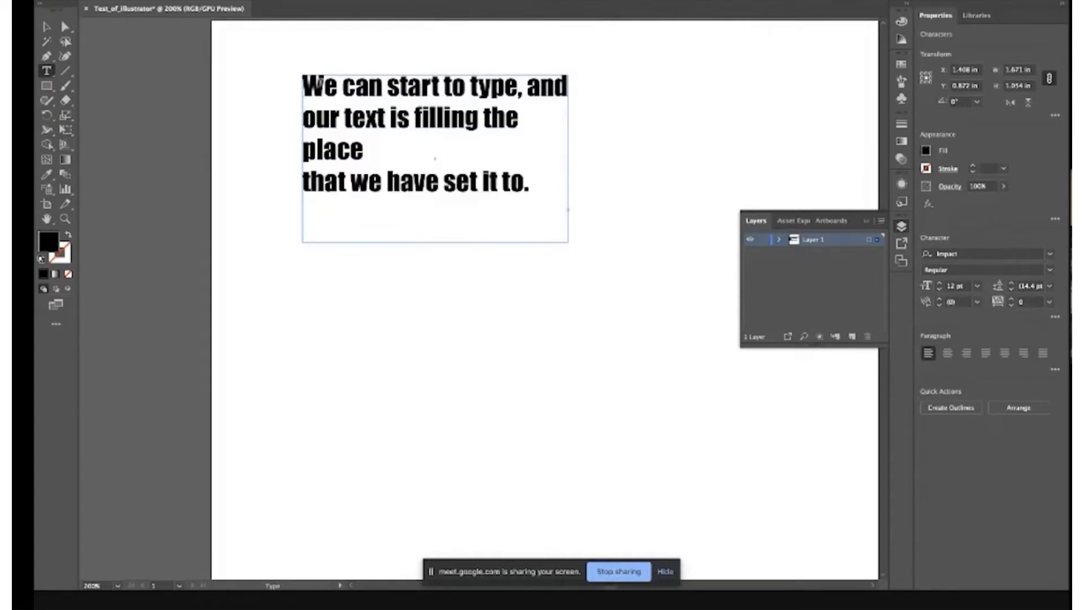
key("ctrl+a")
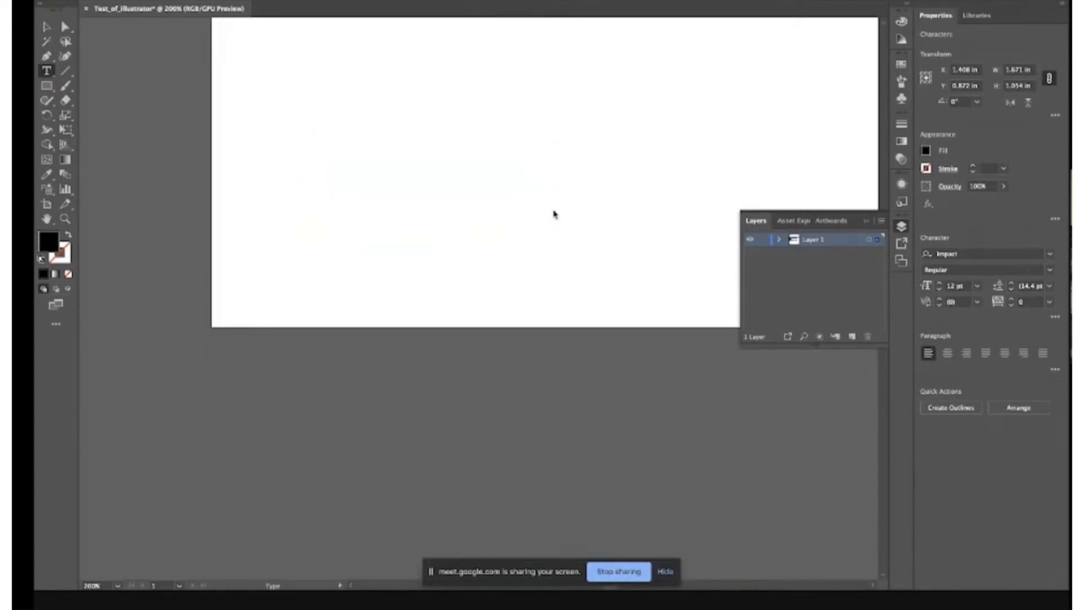
scroll(554, 212, "down", 3)
scroll(553, 214, "up", 5)
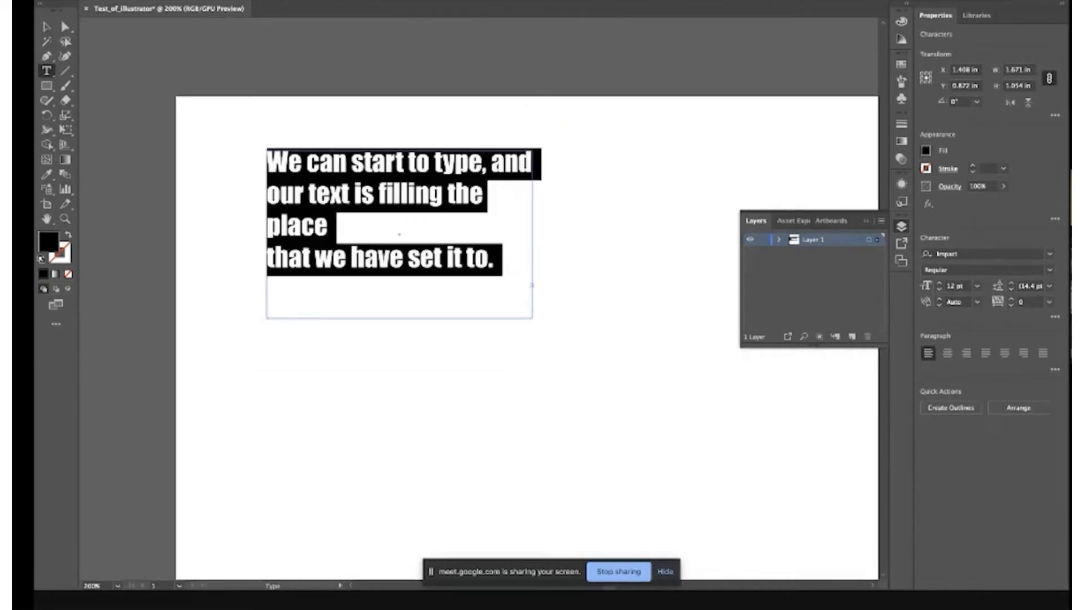
left_click(699, 1)
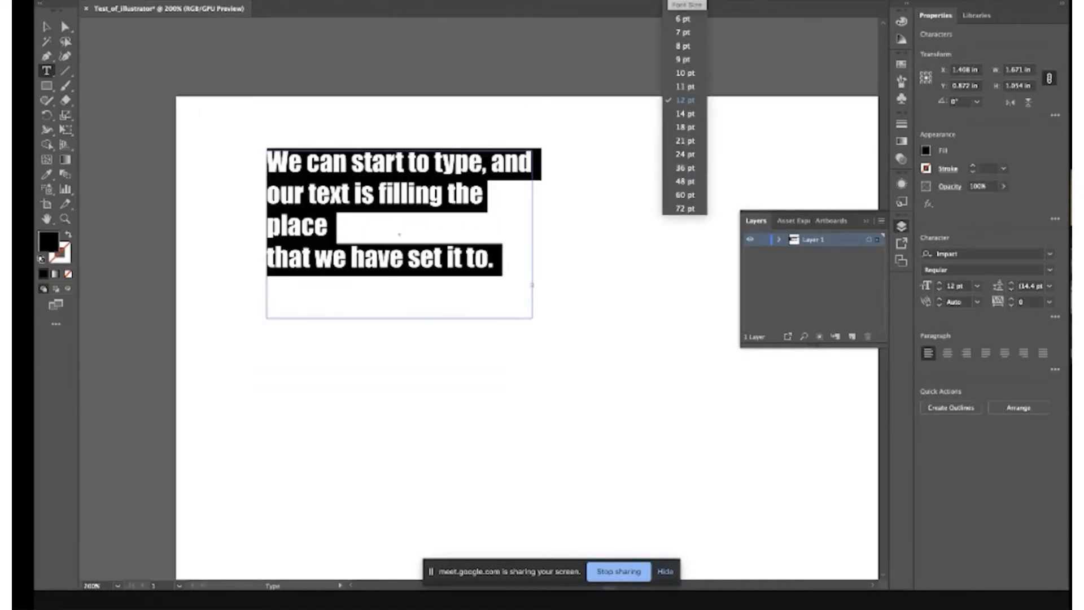
left_click(689, 21)
- Erase all text in the frame and enter the deliberately misspelled "My speelllliong mistakes"
left_click_drag(268, 265, 529, 314)
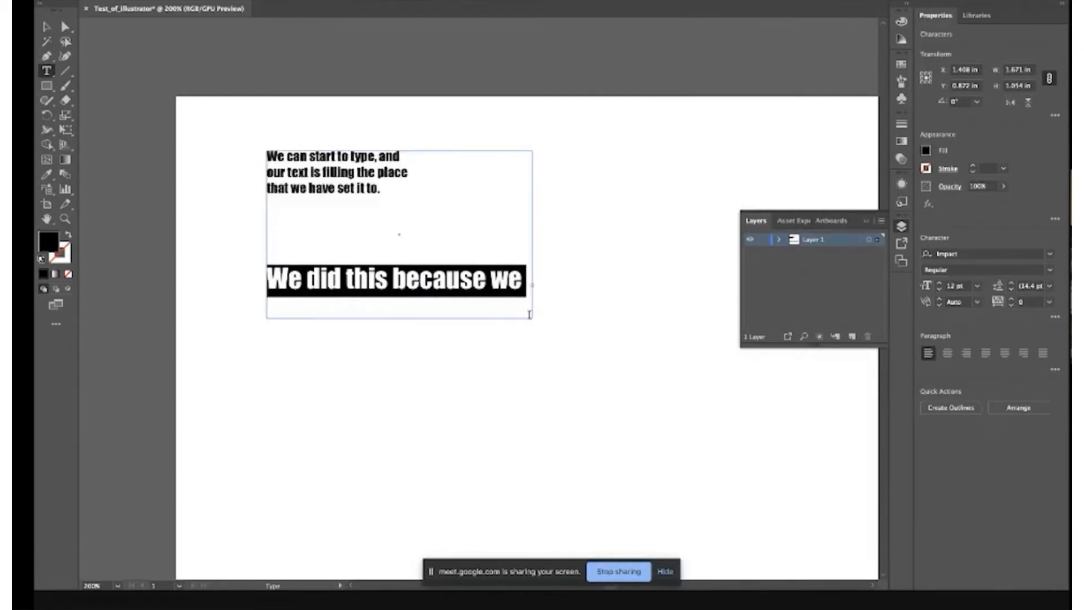
key("BackSpace")
key("BackSpace")
key("BackSpace")
key("BackSpace")
key("BackSpace")
key("BackSpace")
left_click_drag(412, 264, 405, 265)
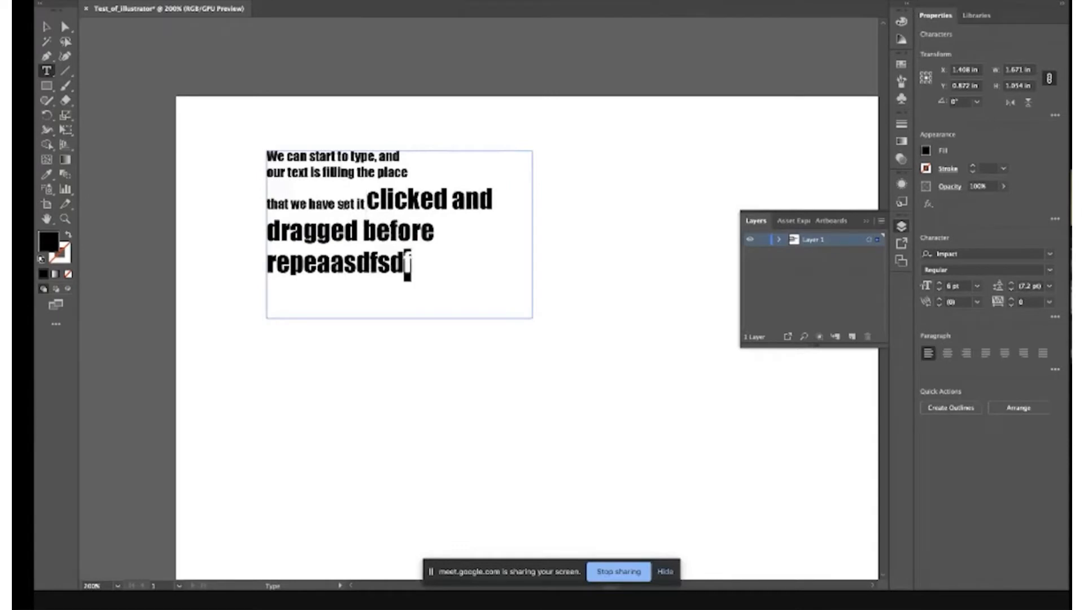
key("super+a")
key("BackSpace")
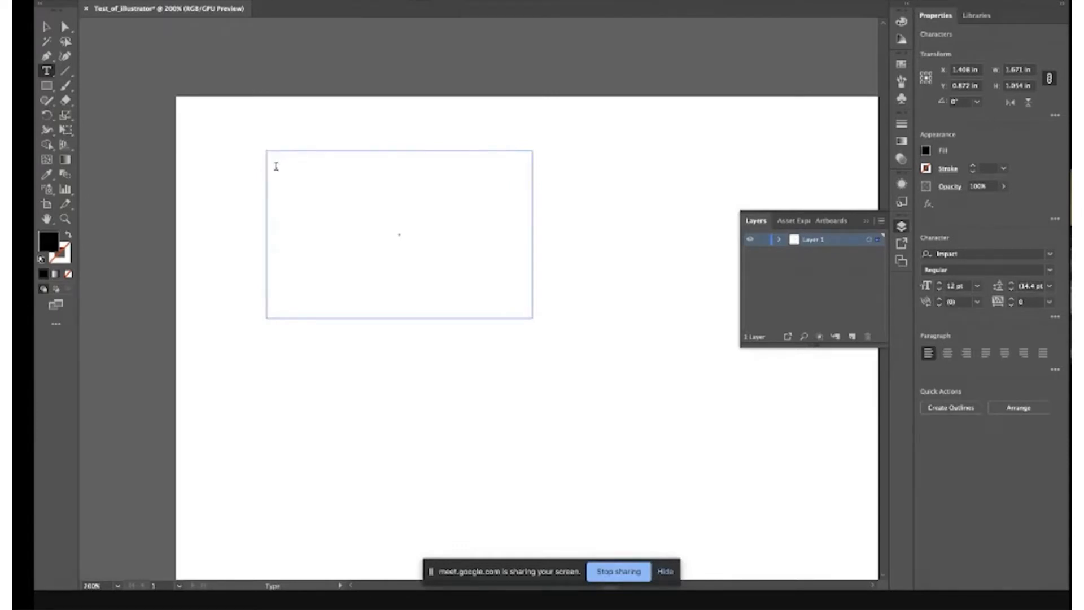
type("My spee")
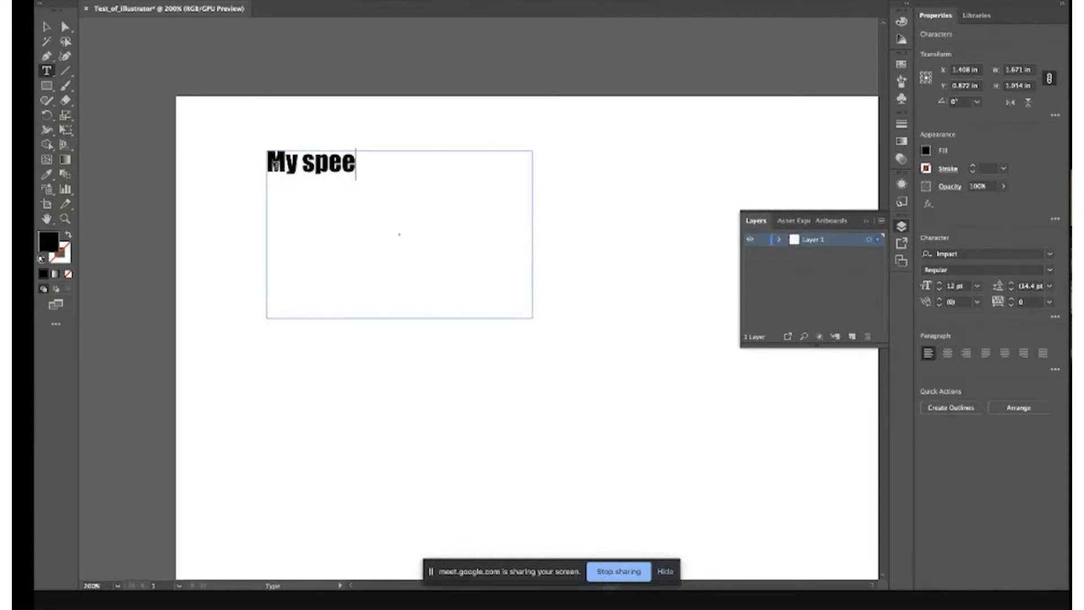
type("lllliong mistakes")
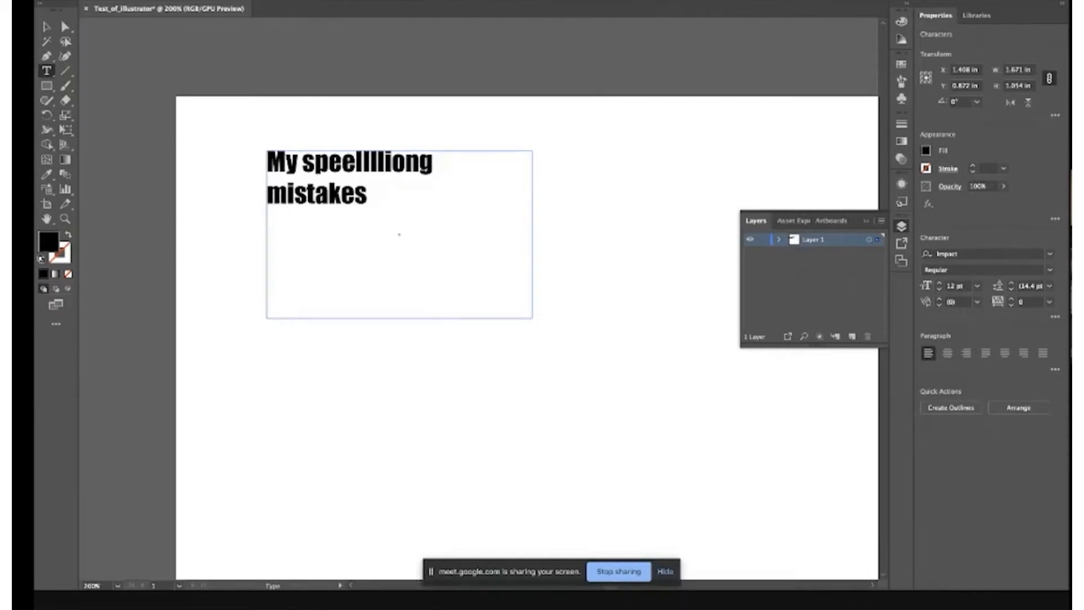
- Find the Check Spelling command through the help search, run it and change the misspelled word to "spelling"
left_click(395, 0)
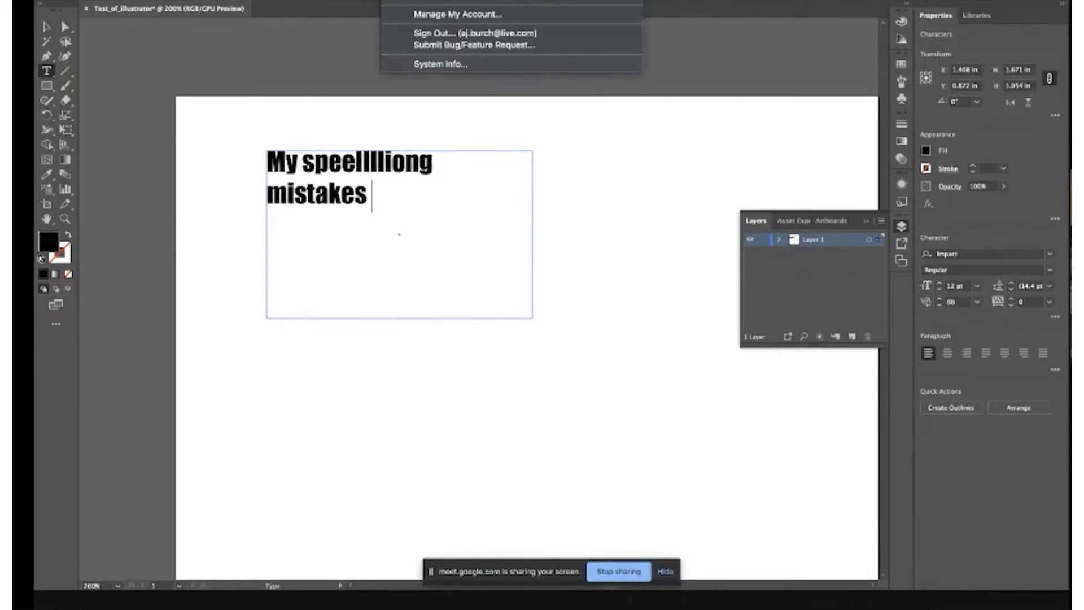
type("c")
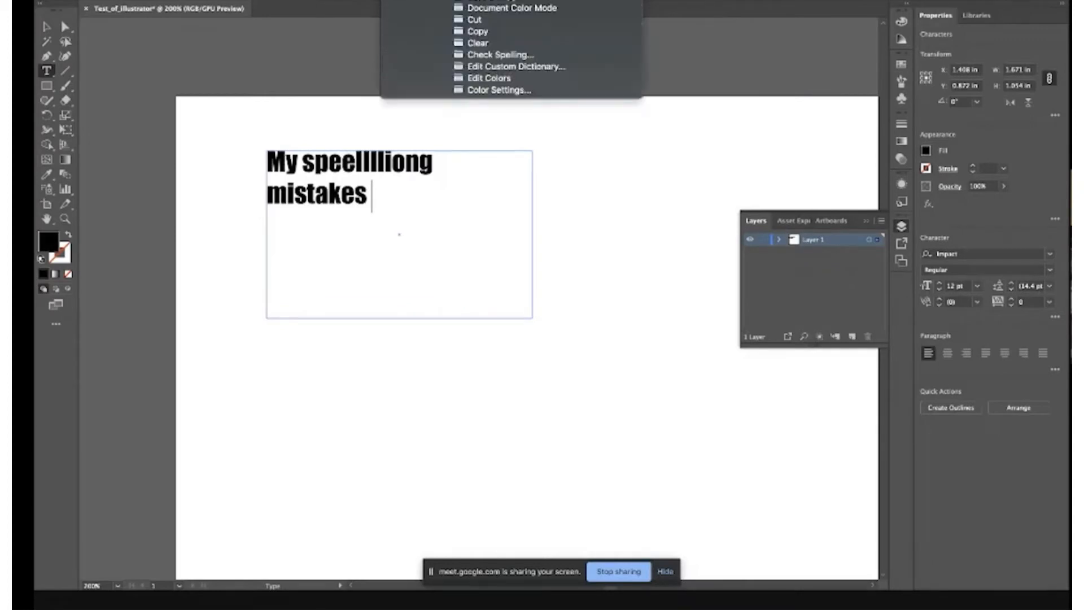
key("BackSpace")
type("spell")
key("Down")
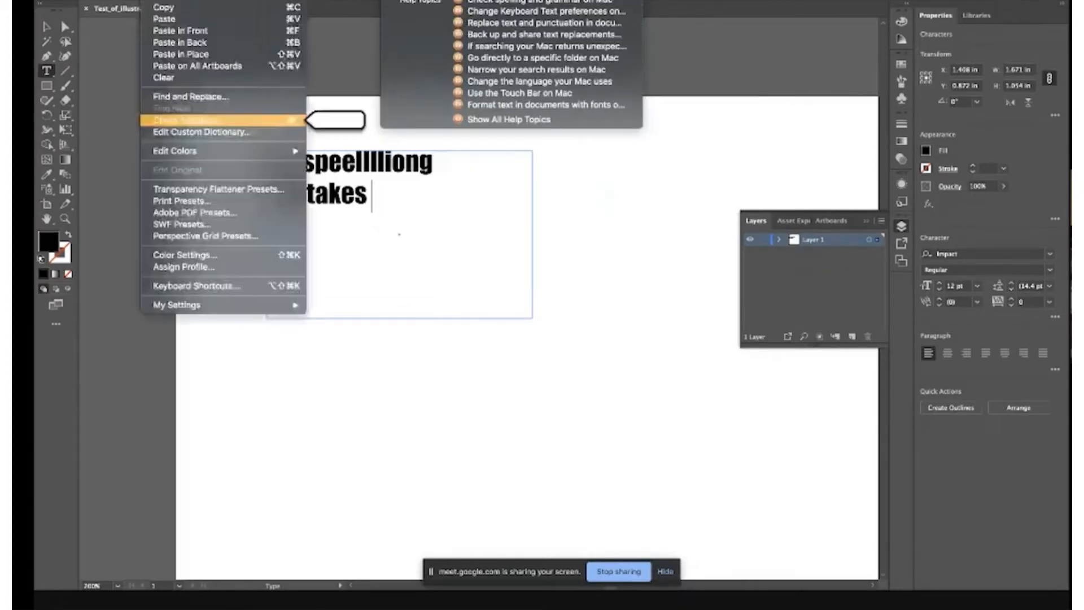
key("Return")
left_click(762, 130)
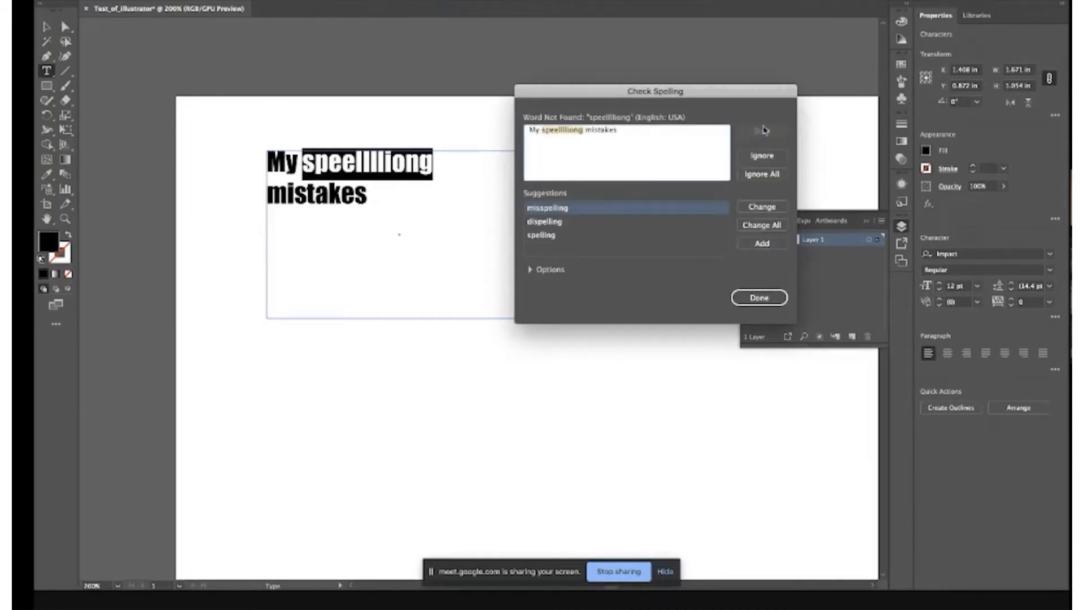
left_click(545, 237)
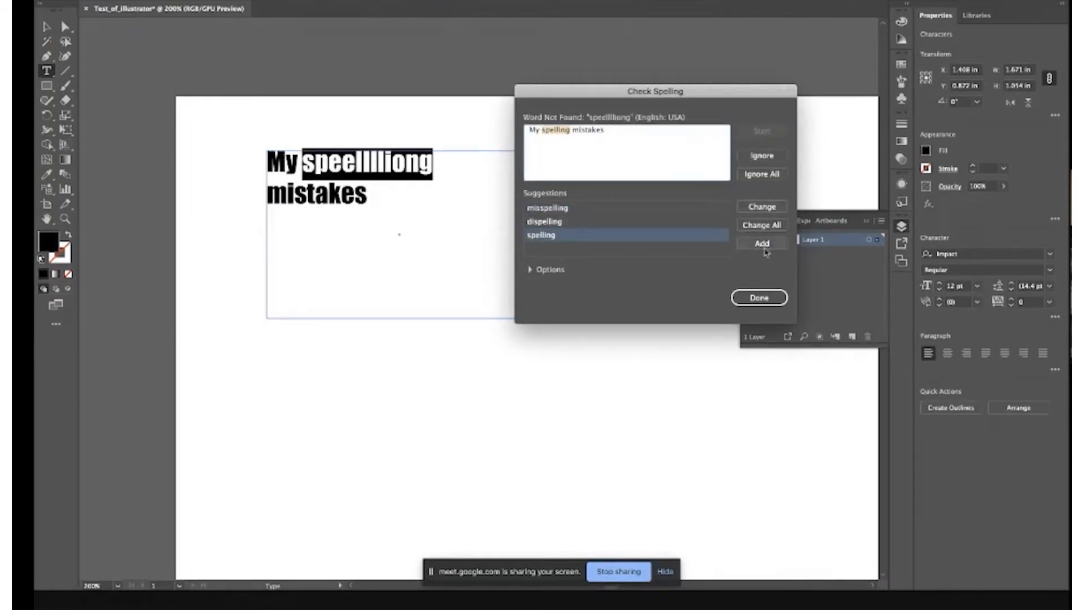
left_click(765, 210)
left_click(760, 297)
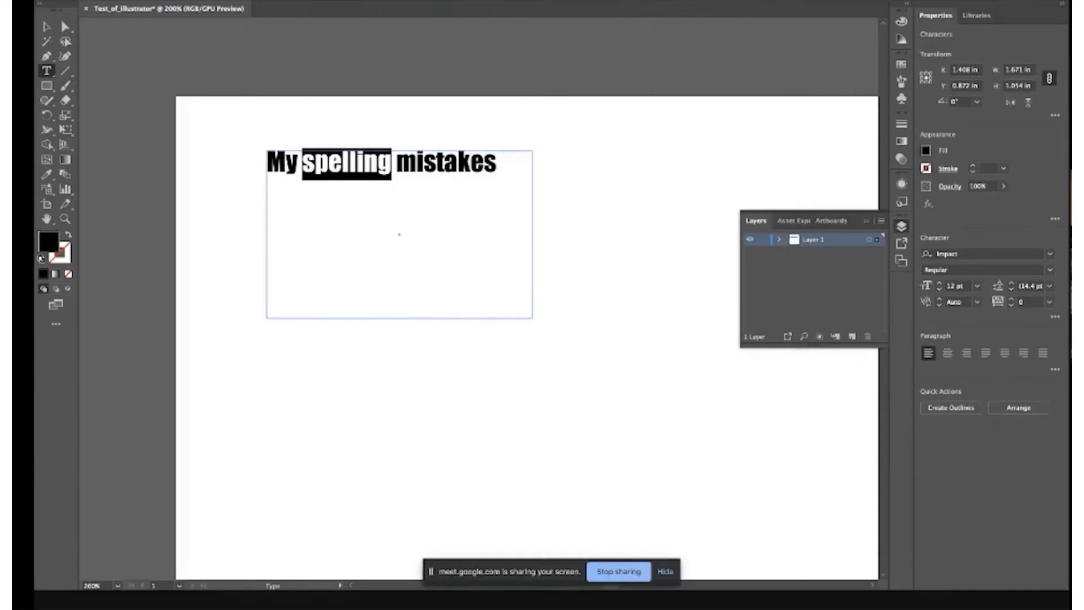
left_click(393, 0)
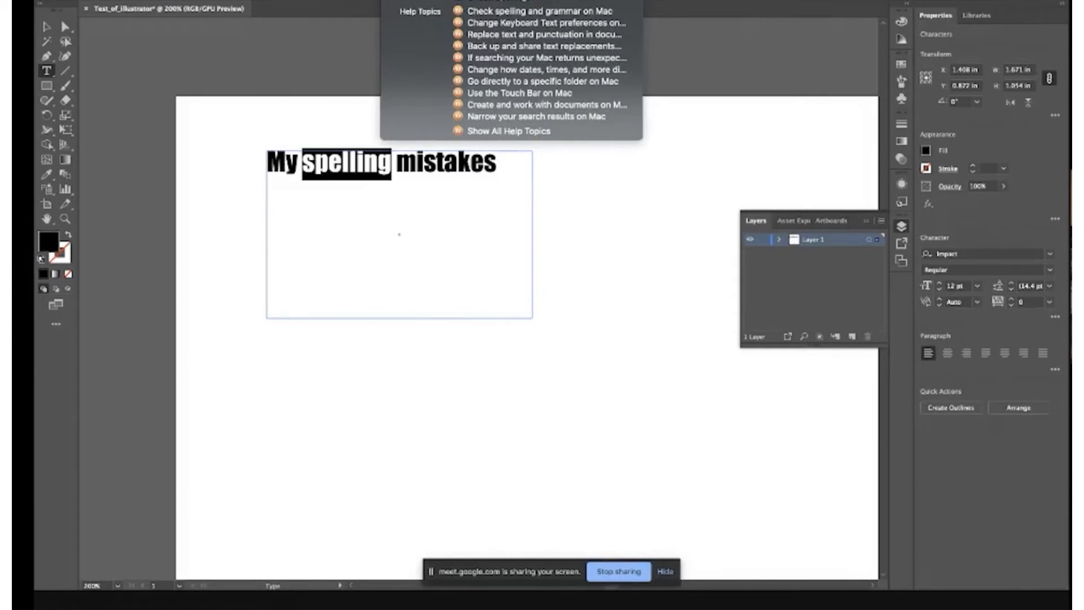
left_click(402, 197)
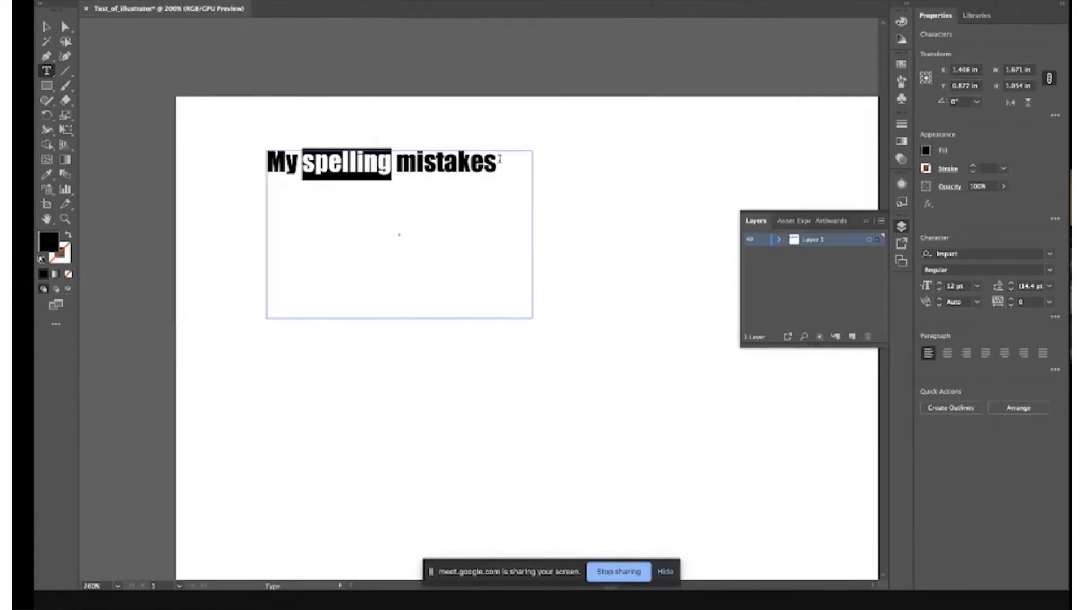
- Erase all text in the area text frame and deselect the empty frame with the Selection tool
key("ctrl+a")
key("BackSpace")
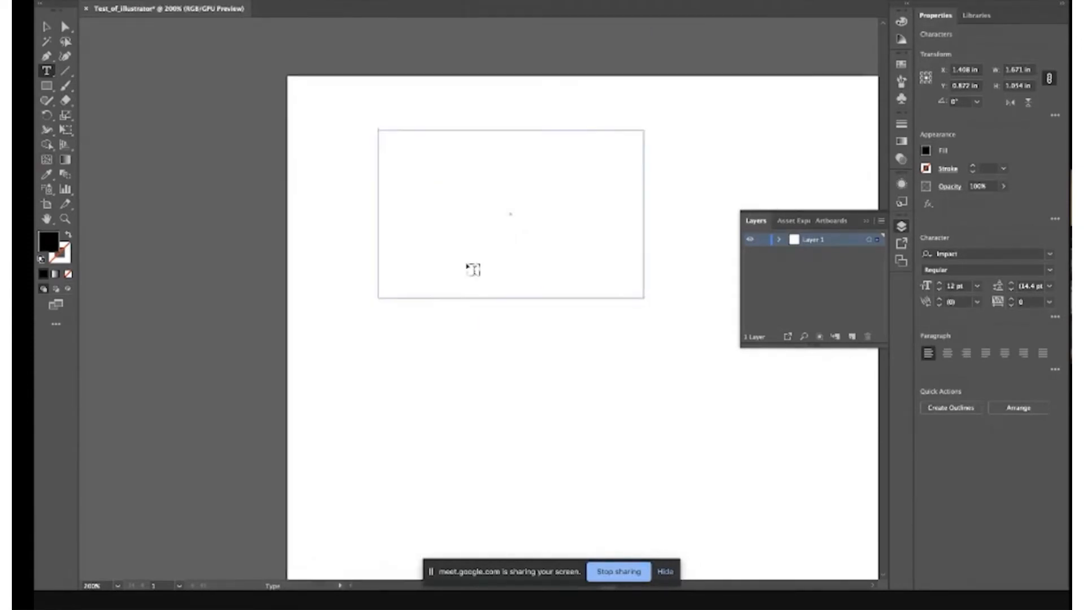
scroll(473, 270, "right", 1)
scroll(473, 269, "up", 1)
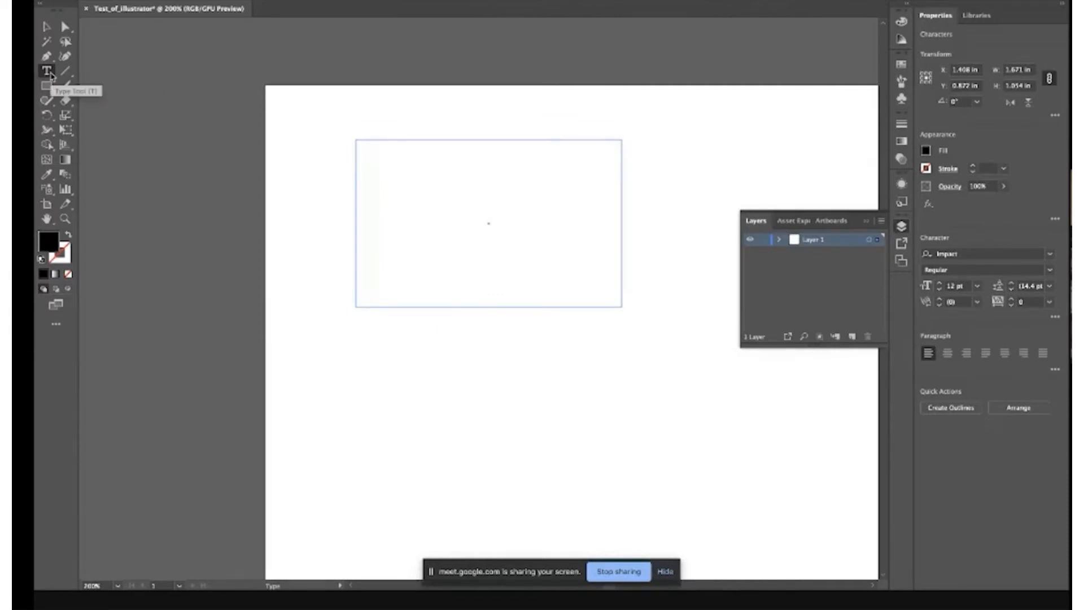
left_click(47, 26)
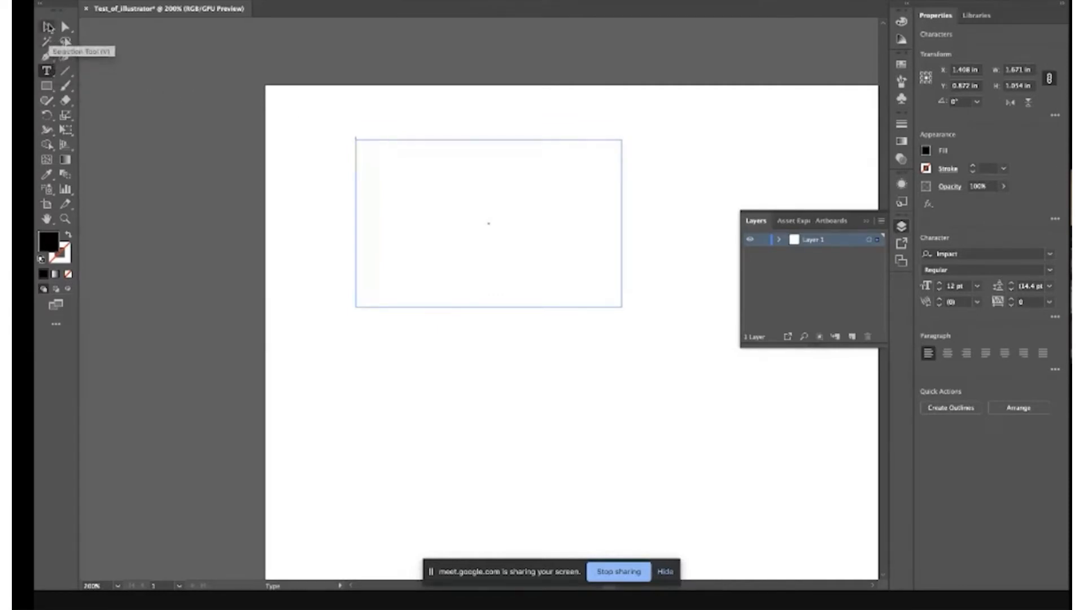
left_click(451, 178)
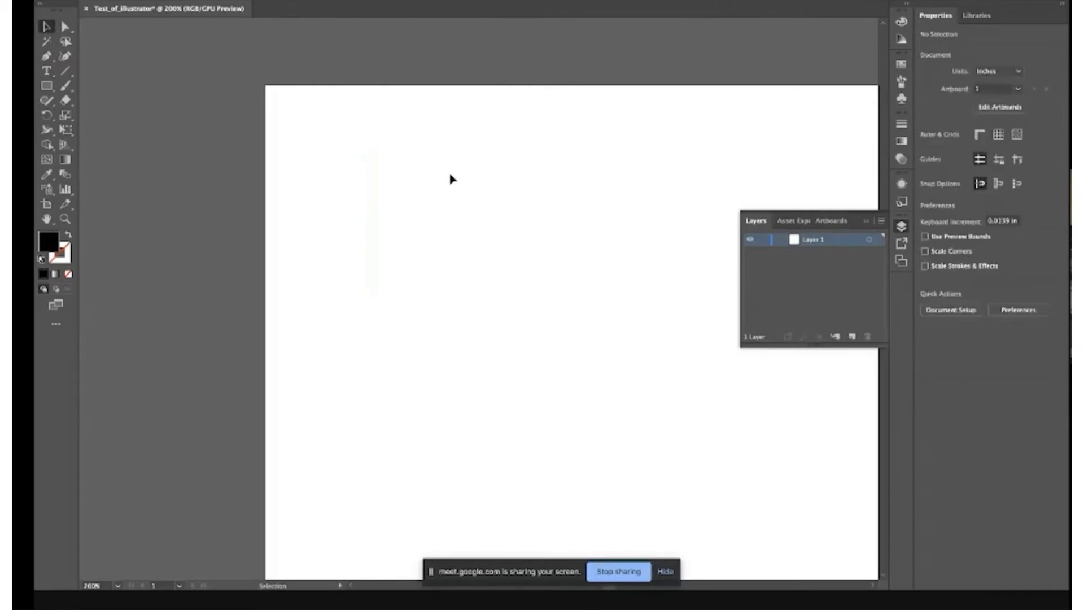
- Draw a black ellipse about 2.4 in wide and 2.0 in high in the artboard's upper-left area with the Ellipse tool
left_click(47, 86)
left_click(51, 91)
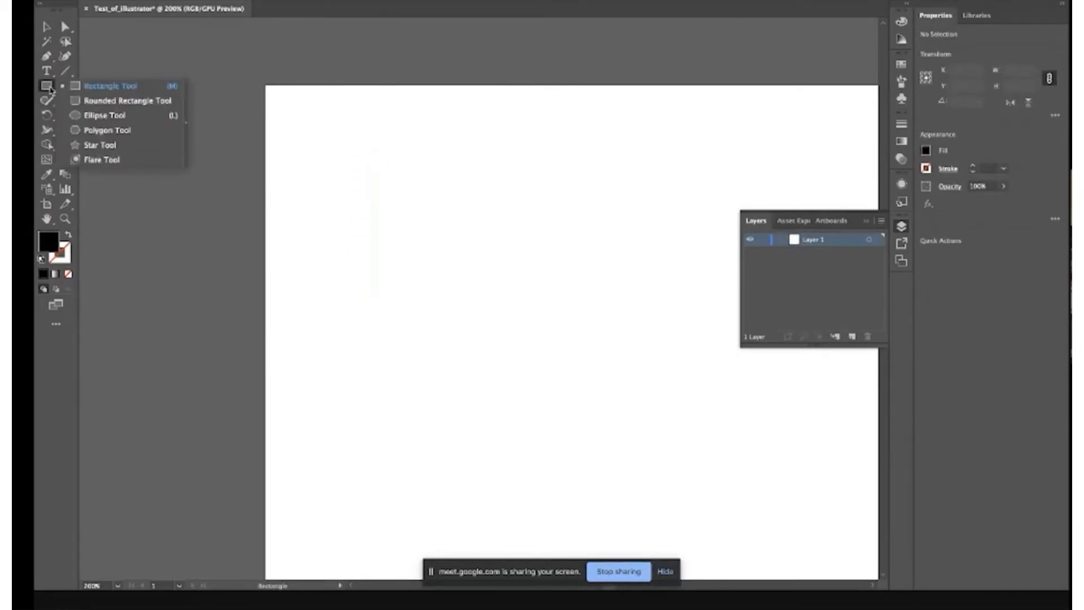
left_click(89, 116)
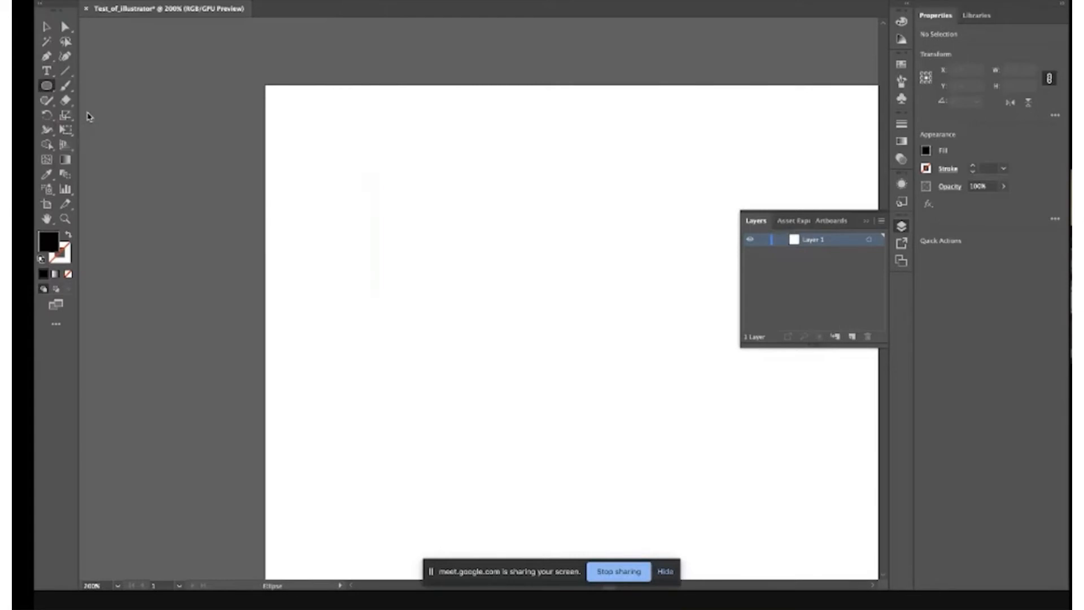
left_click(48, 87)
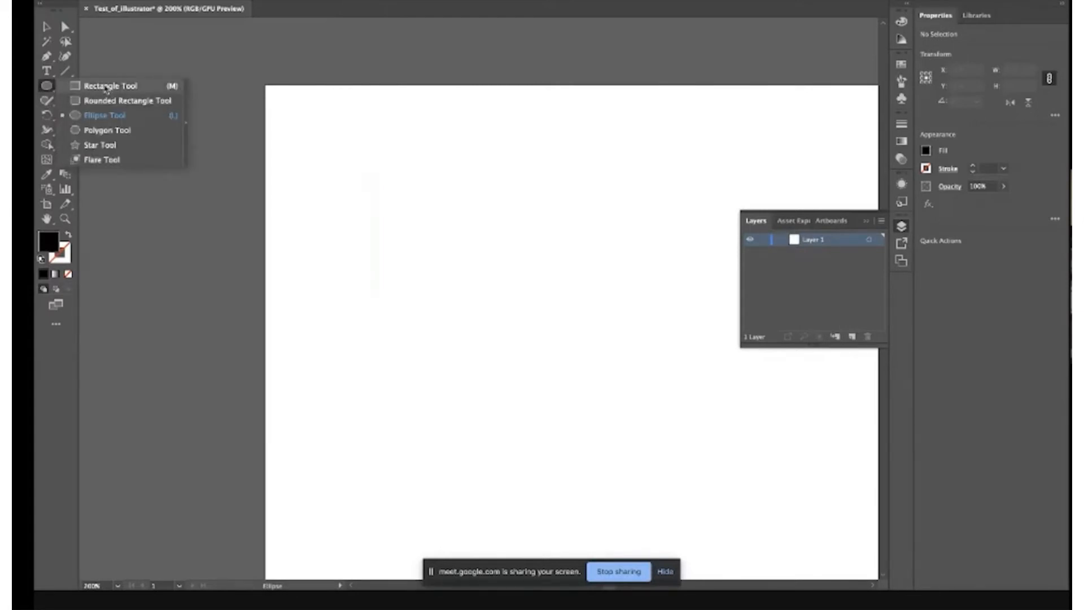
left_click(119, 115)
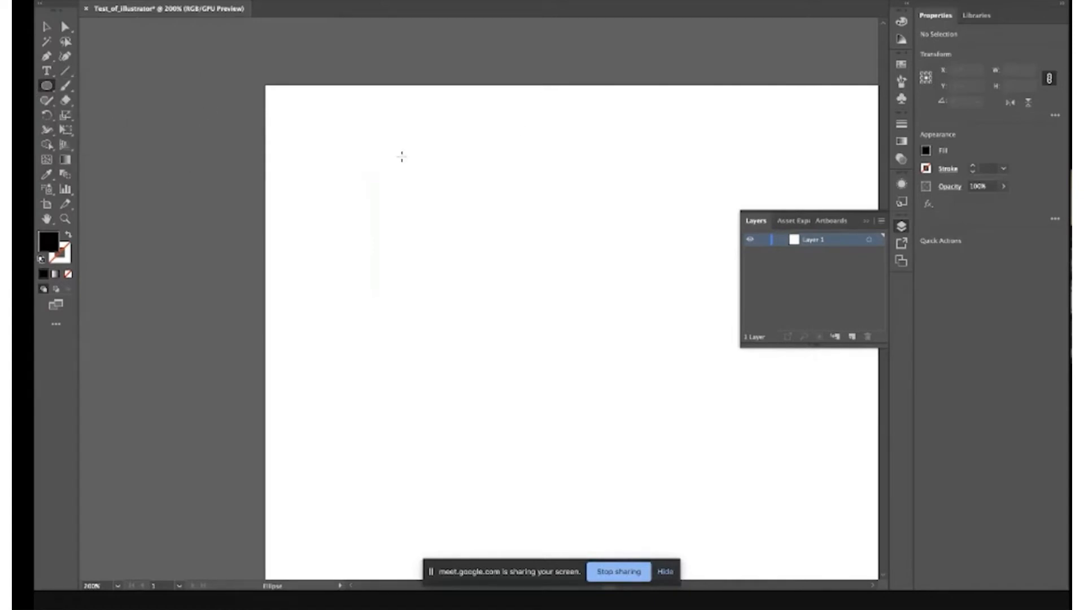
scroll(404, 235, "up", 1)
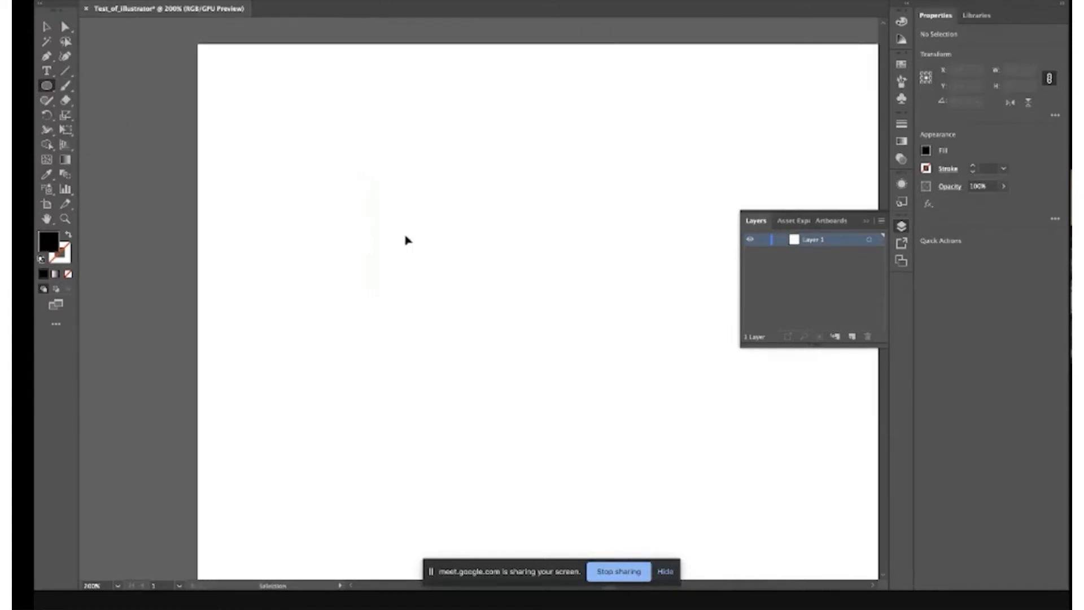
scroll(407, 238, "down", 3)
scroll(407, 238, "down", 3)
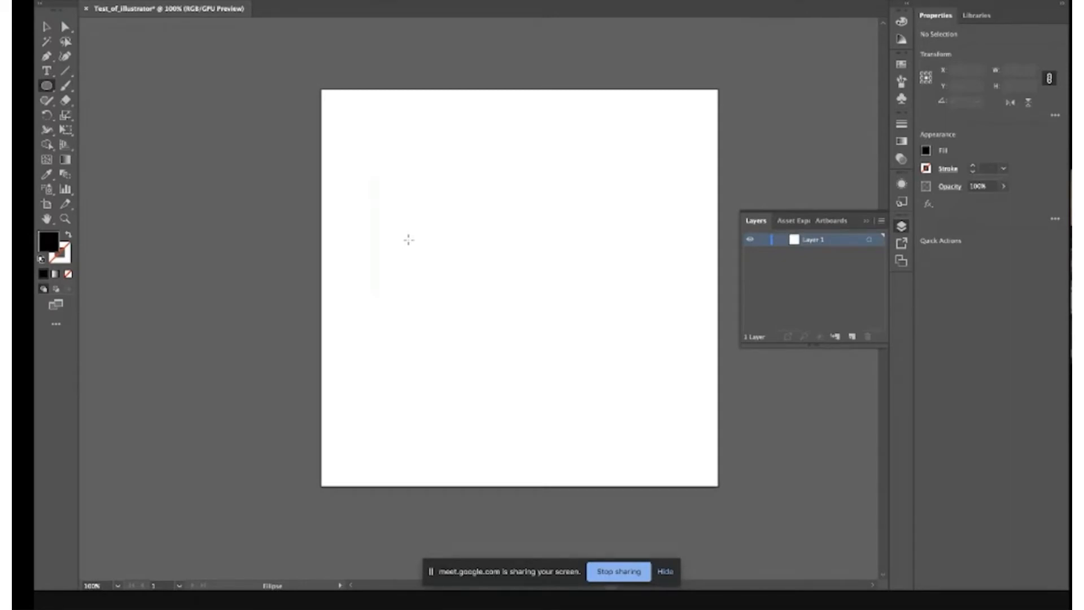
left_click(65, 219)
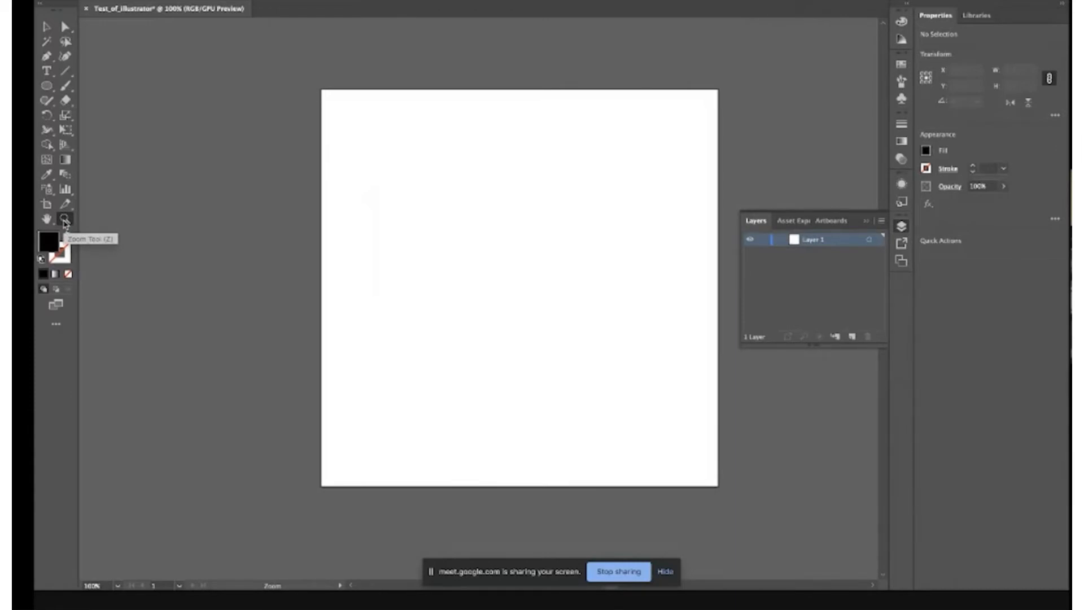
left_click(46, 88)
left_click(47, 88)
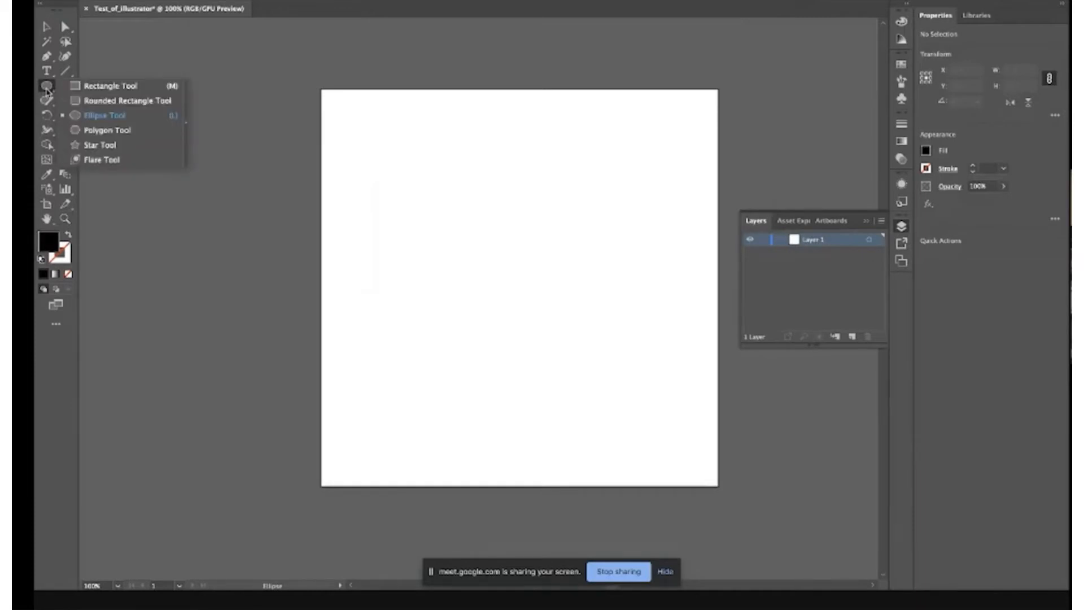
left_click(96, 112)
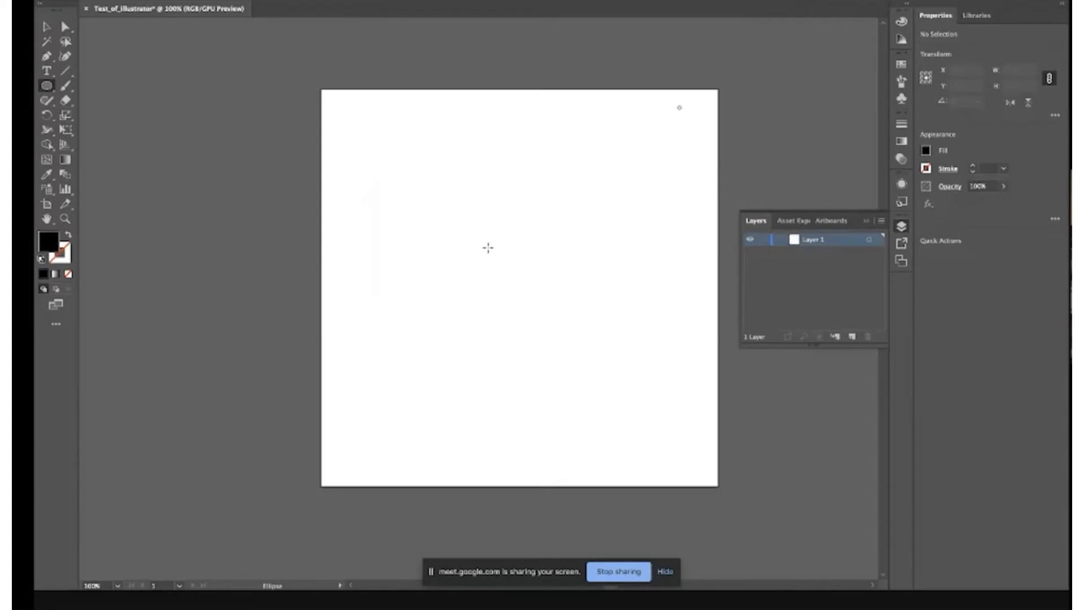
mouse_move(371, 156)
left_mouse_down()
mouse_move(586, 296)
mouse_move(477, 217)
mouse_move(433, 368)
mouse_move(578, 350)
mouse_move(514, 388)
mouse_move(477, 433)
mouse_move(632, 230)
mouse_move(378, 387)
mouse_move(472, 358)
mouse_move(602, 225)
mouse_move(563, 317)
left_mouse_up()
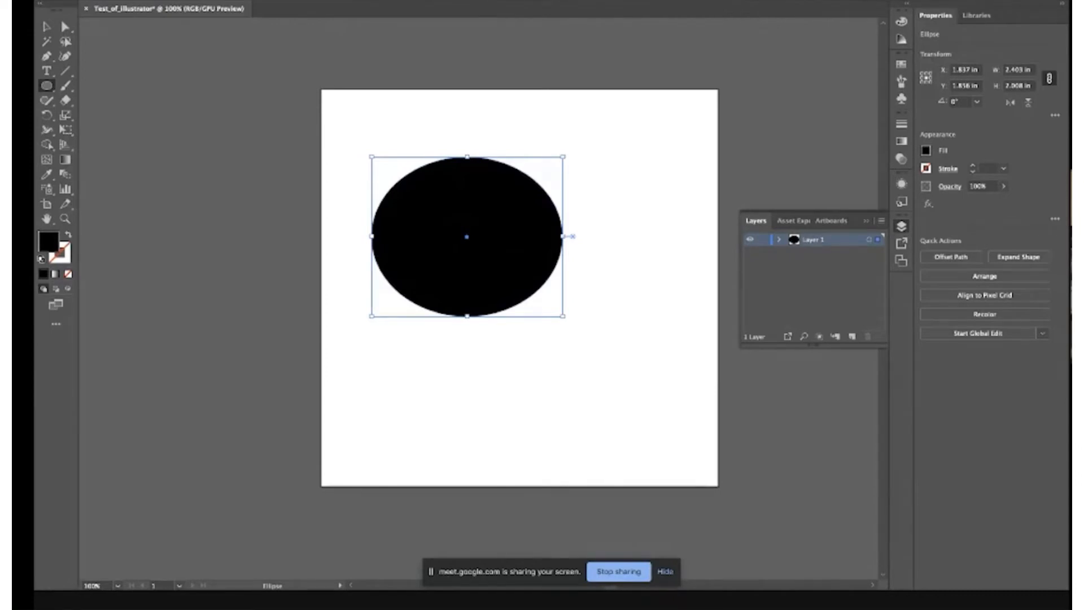
- Resize the ellipse into a circle 3 in wide and 3 in high, turning off constrained proportions for the final width
key("Return")
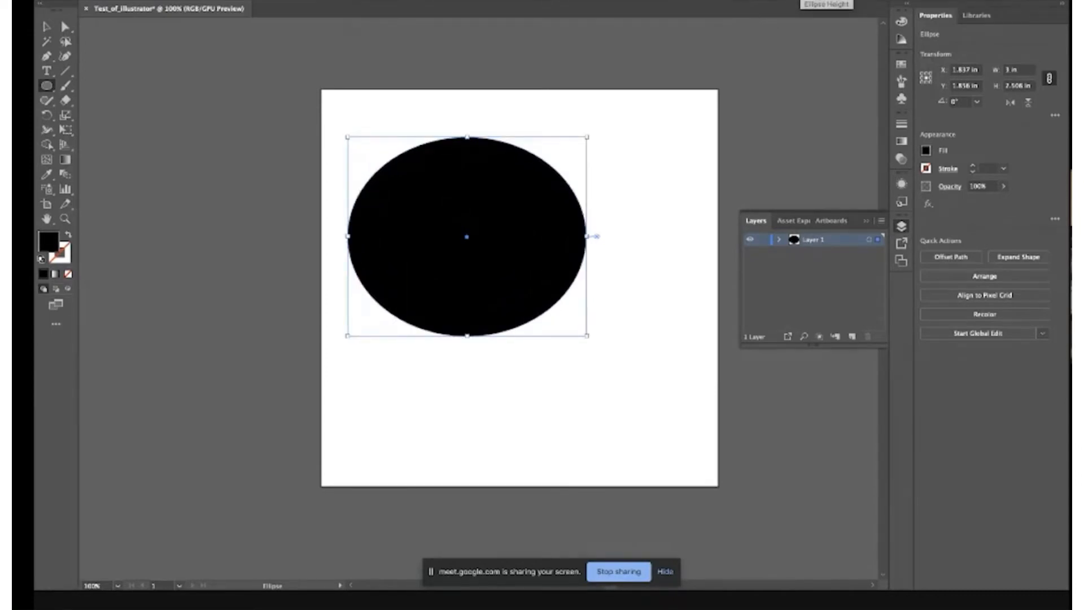
key("Return")
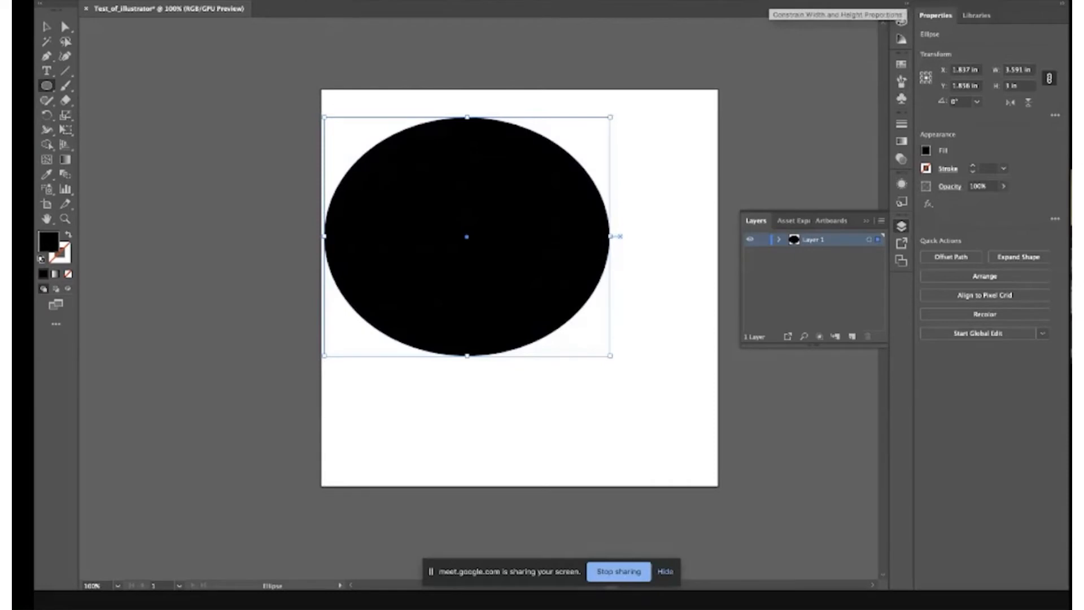
key("Return")
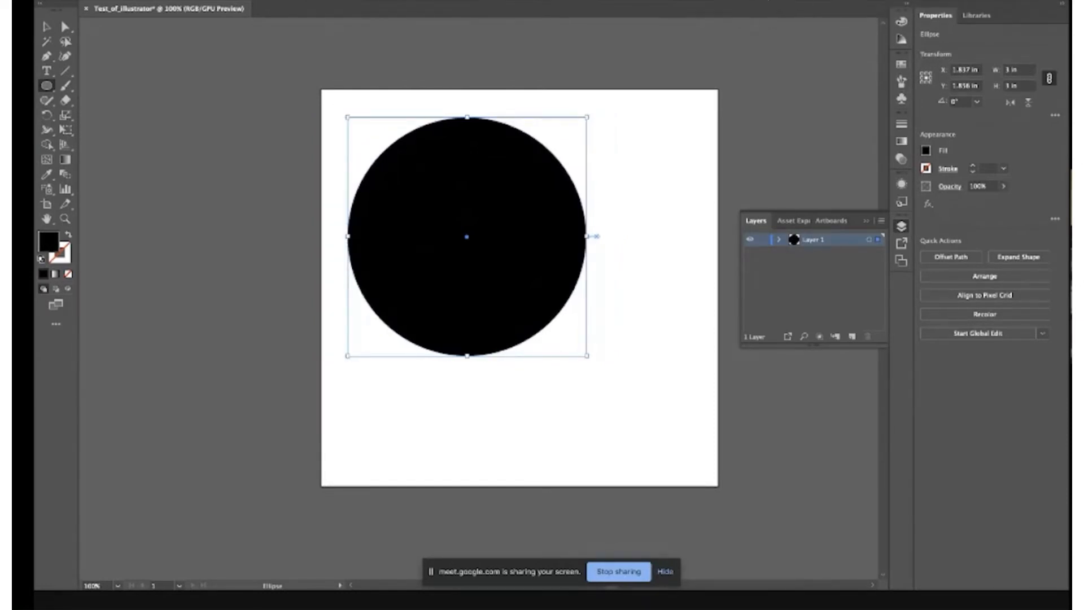
- With proportions constrained, scale the circle to 15 in, to 5 in and back to 3 in
key("Return")
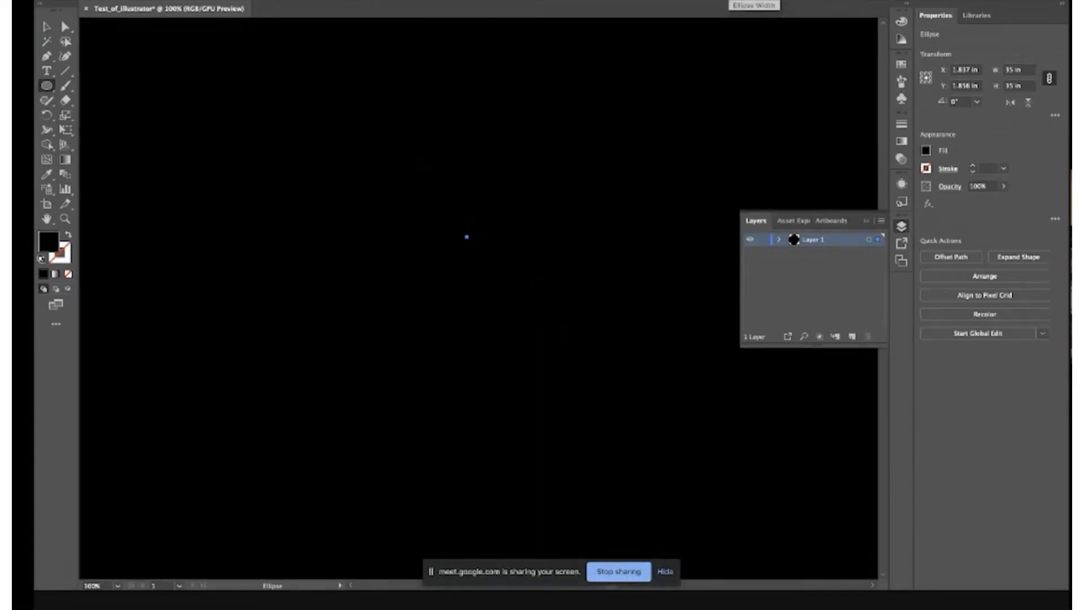
key("Return")
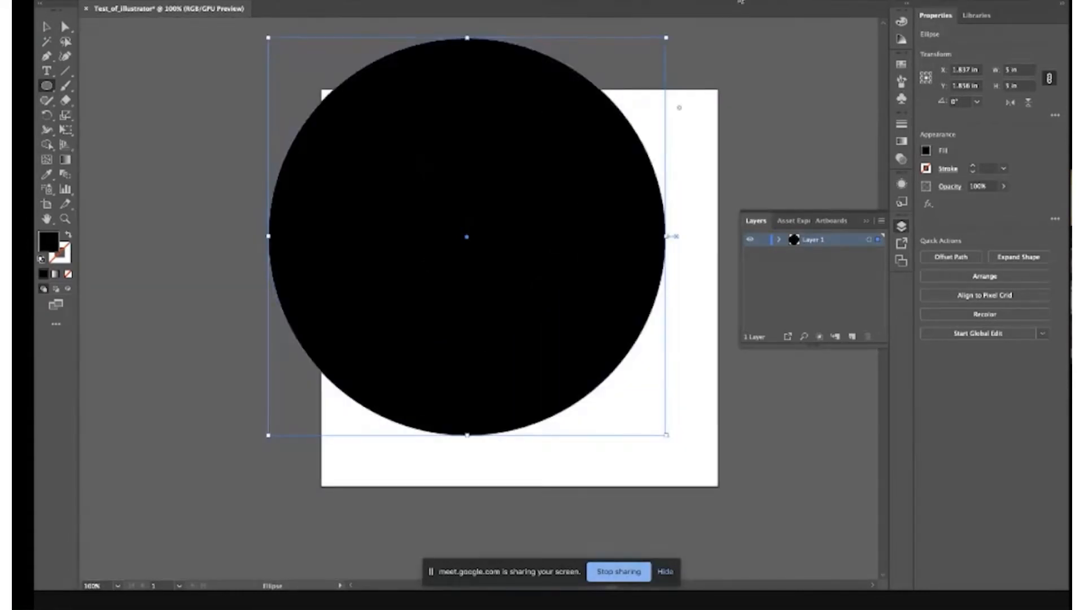
key("Return")
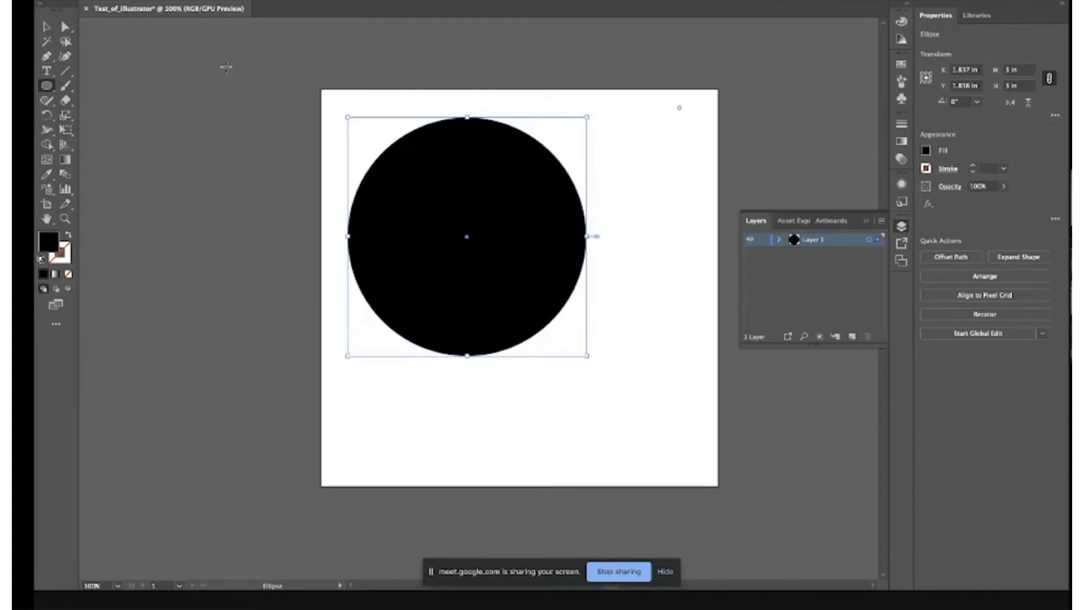
- Move the circle near the artboard's centre, at about X 2.37 in and Y 2.45 in, and remove its fill
left_click(47, 27)
left_click_drag(466, 236, 511, 283)
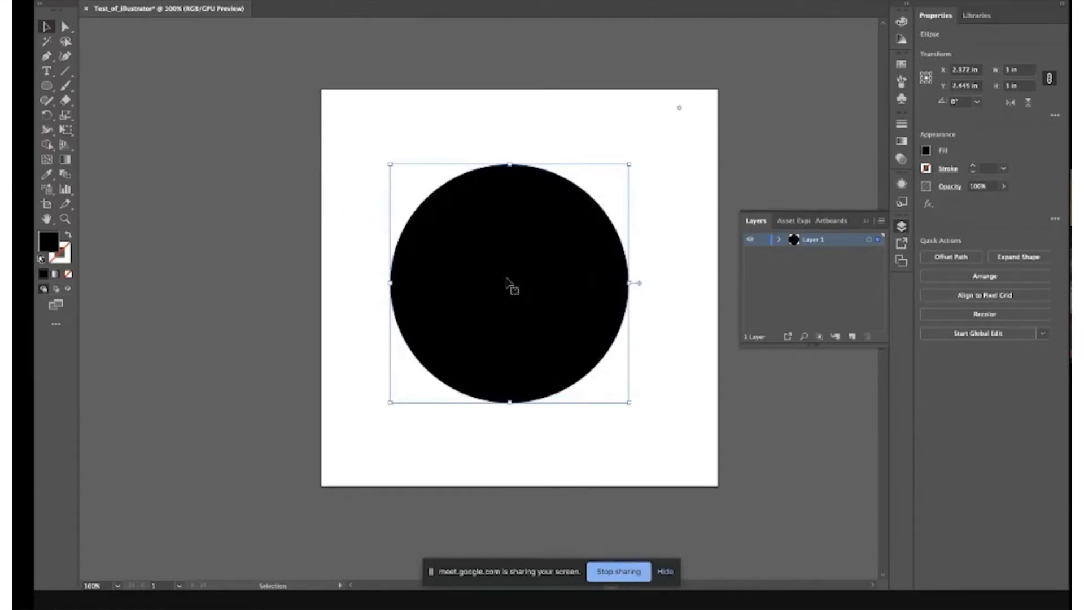
left_click(68, 275)
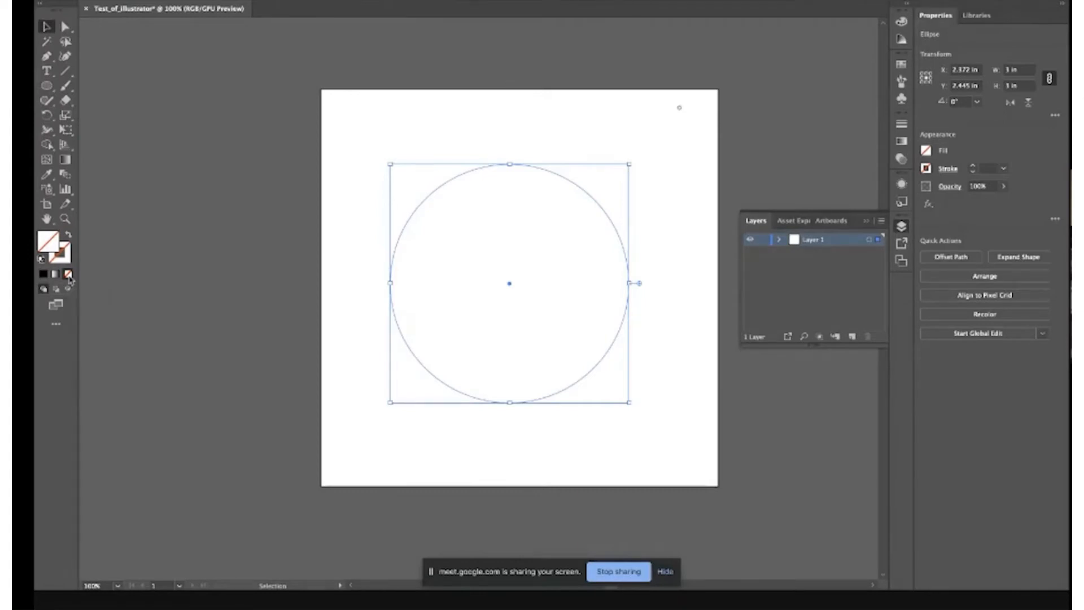
- Try the Area Type tool on the empty canvas outside the artboard, dismiss the warning and deselect the circle
left_click(46, 71)
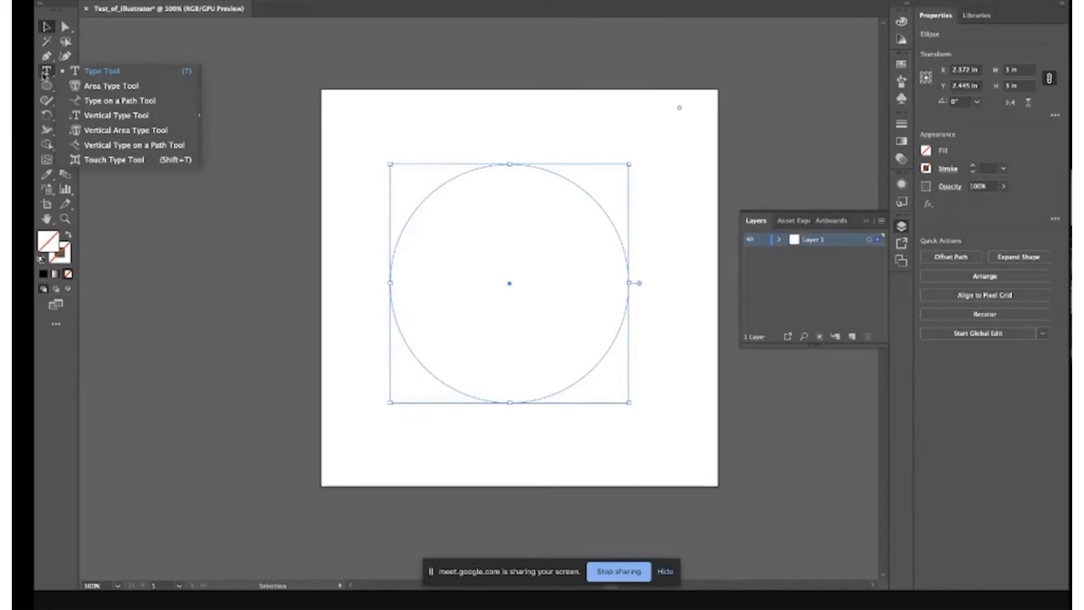
left_click(108, 87)
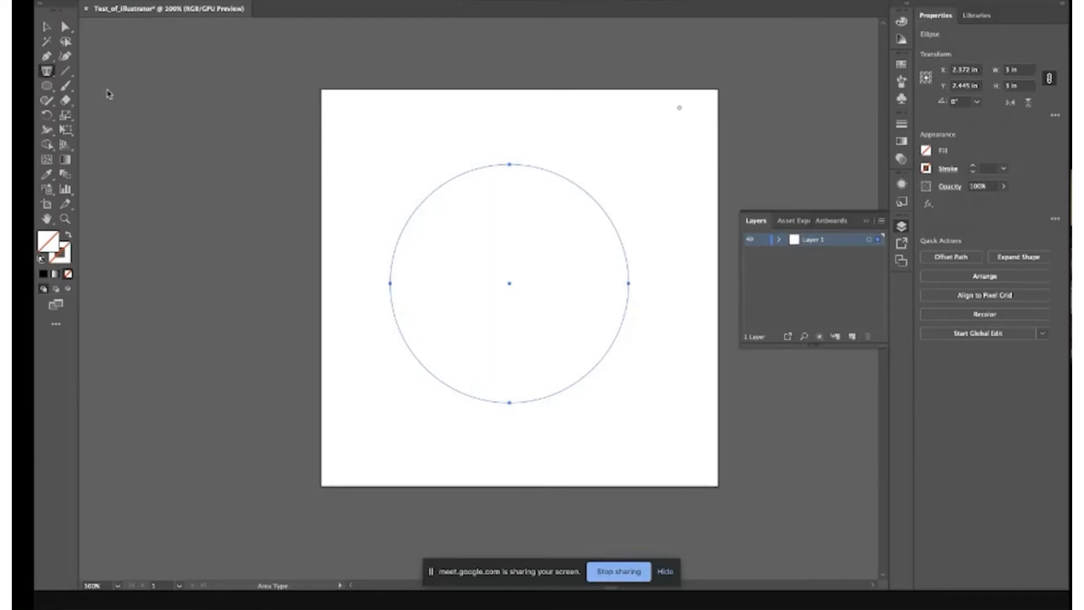
left_click(235, 141)
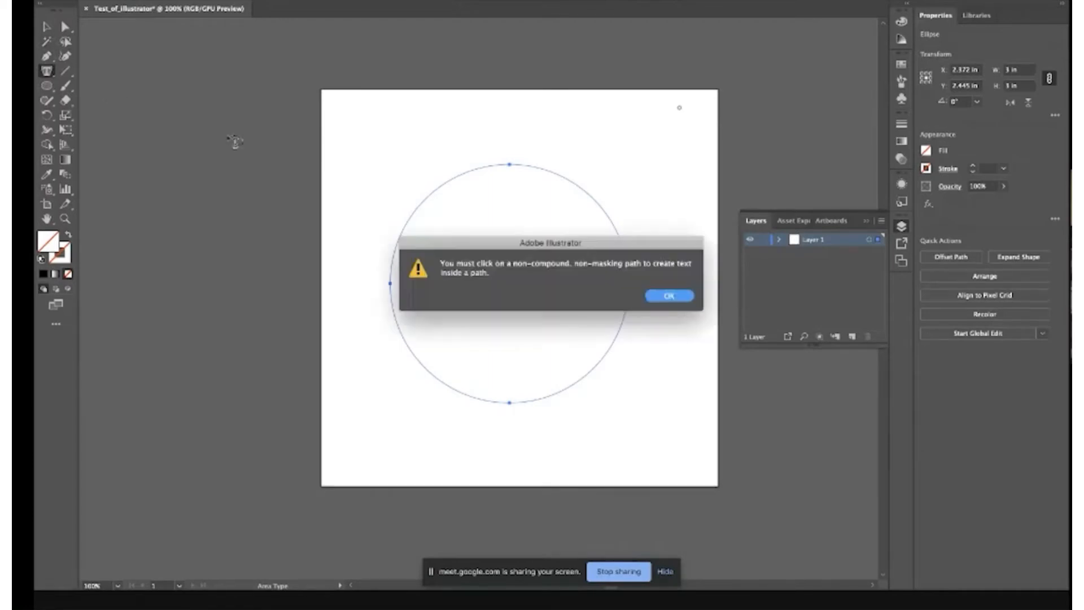
left_click(669, 295)
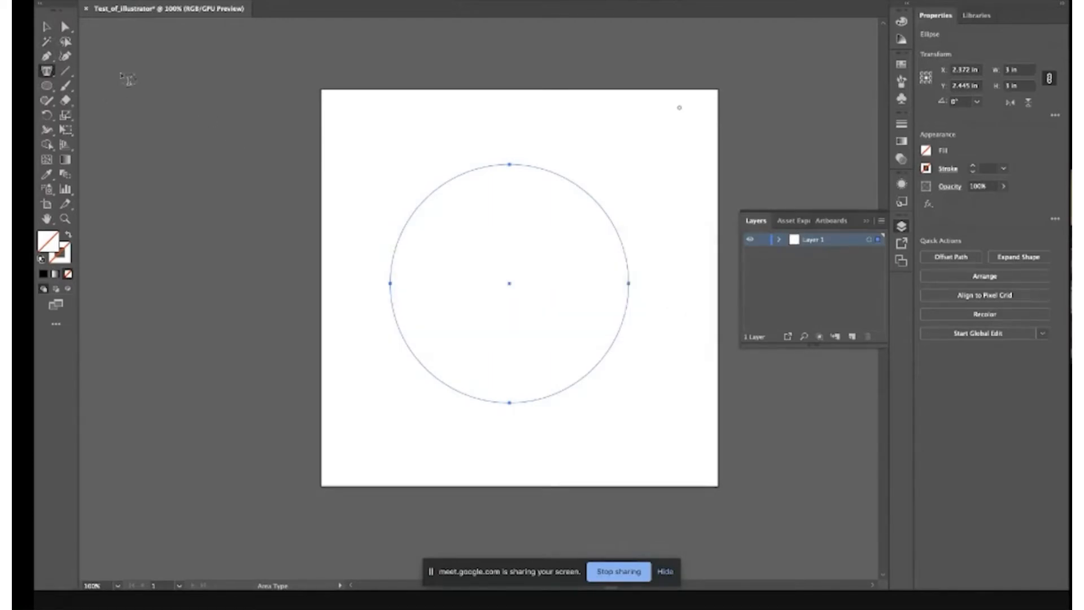
left_click(52, 31)
left_click(159, 107)
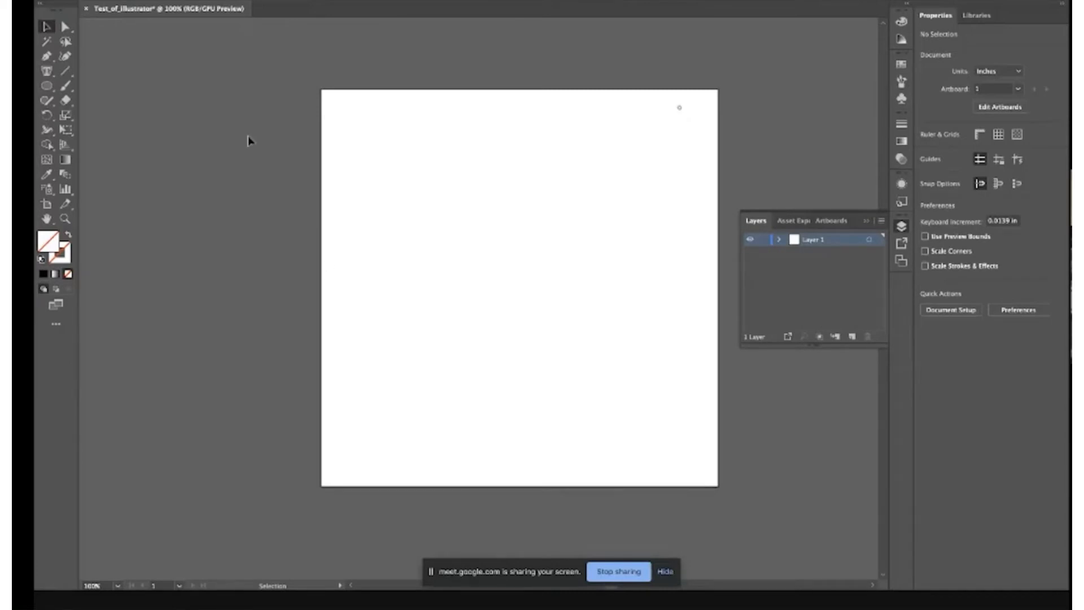
- Select the invisible 3 in circle, move it partly off the artboard's left edge and deselect it
left_click_drag(246, 142, 637, 375)
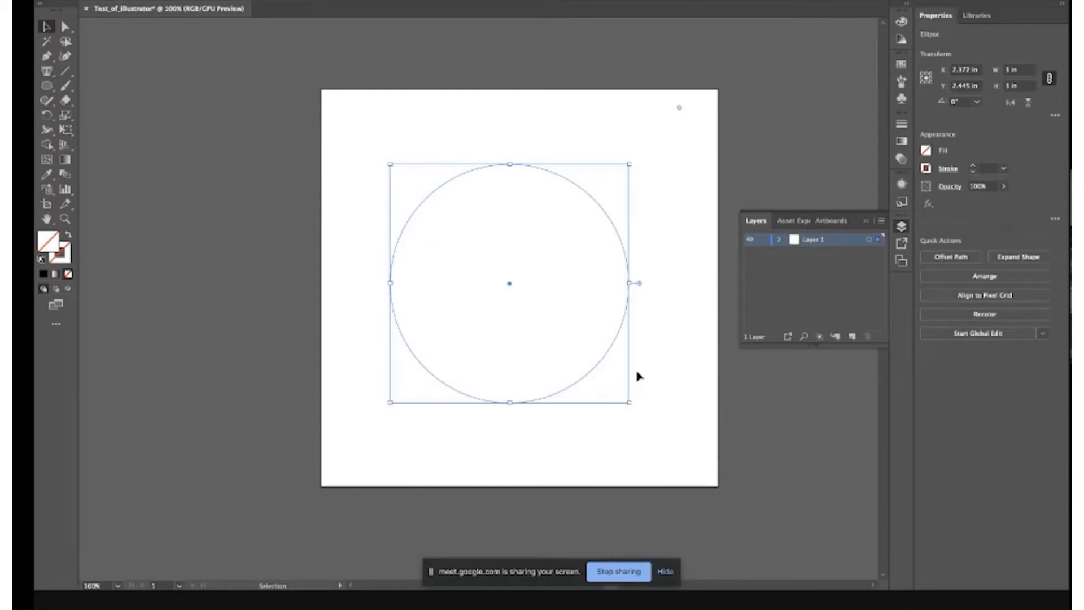
left_click_drag(509, 283, 284, 284)
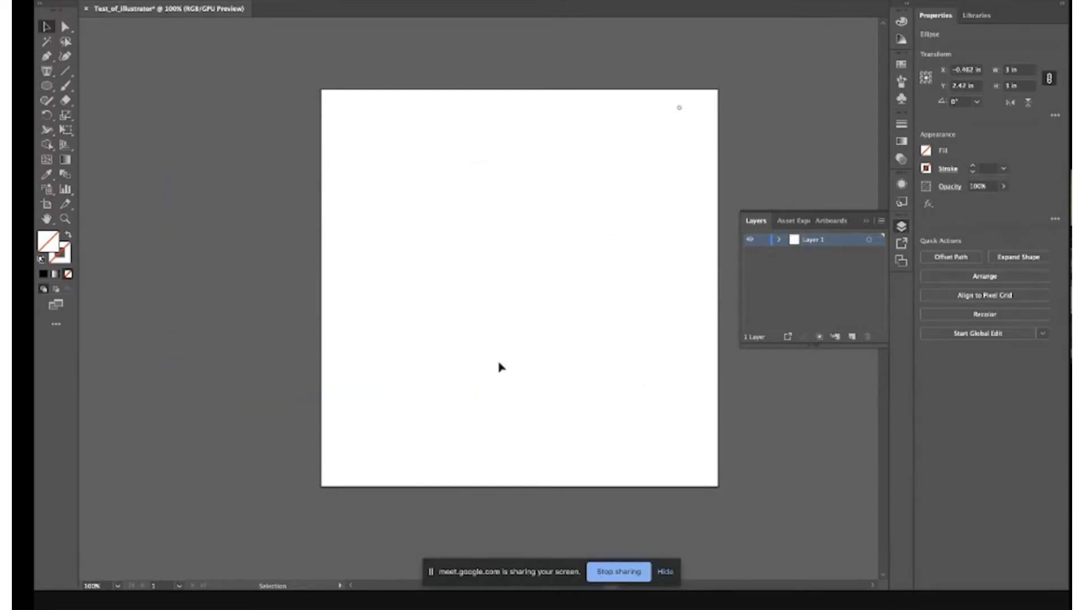
left_click(499, 367)
- Reselect the invisible circle, move it back over the artboard and align it to the artboard's horizontal and vertical centre
left_click_drag(128, 136, 577, 473)
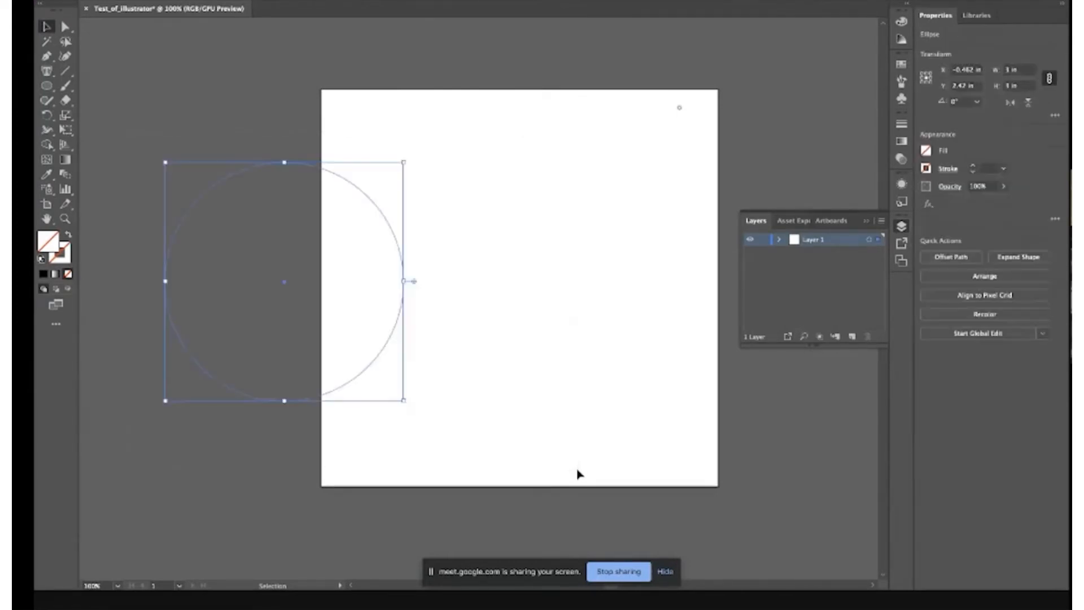
left_click_drag(284, 286, 512, 286)
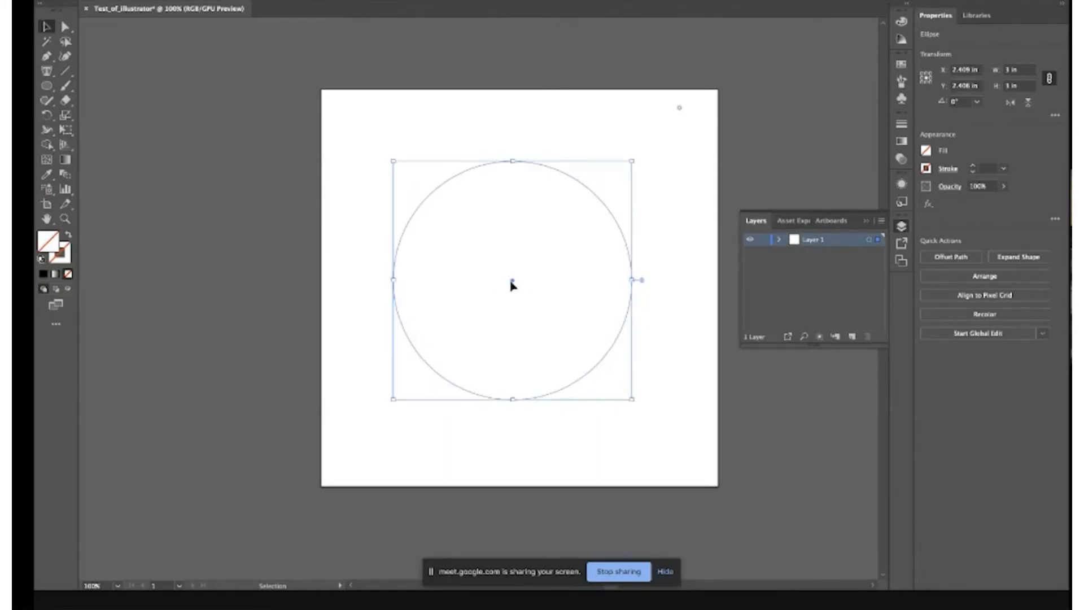
left_click(585, 0)
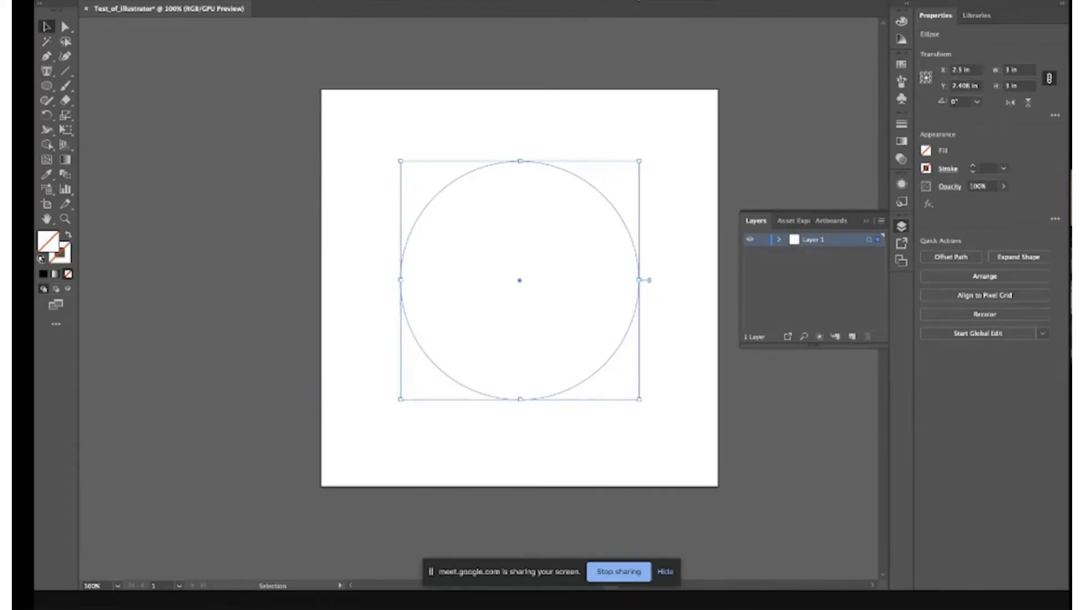
left_click(638, 0)
left_click(637, 0)
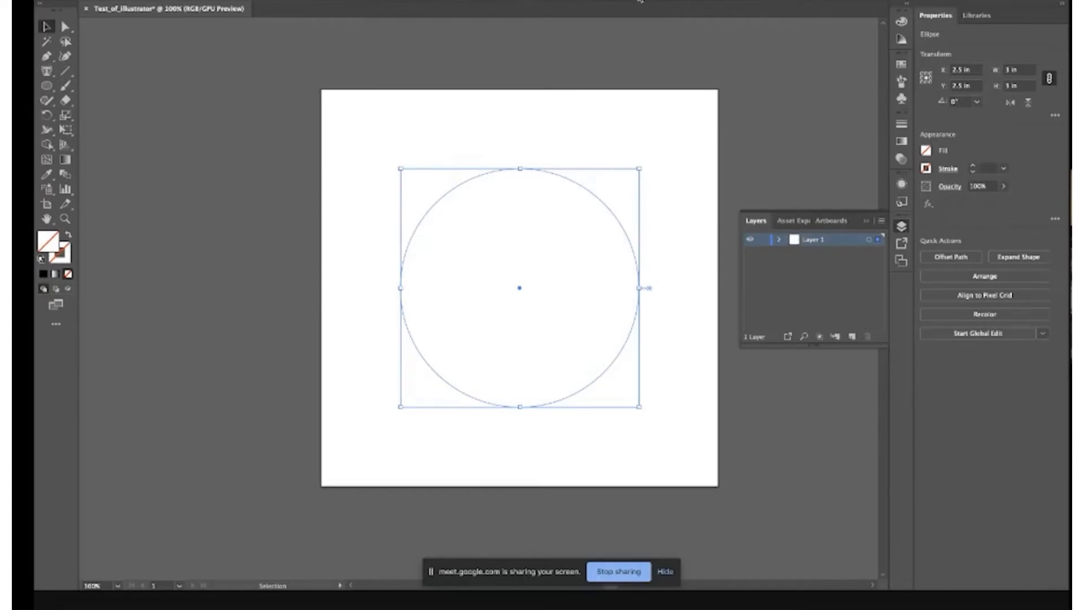
- Turn the centred circle into a text area filled with placeholder text using the Area Type tool
left_click(50, 77)
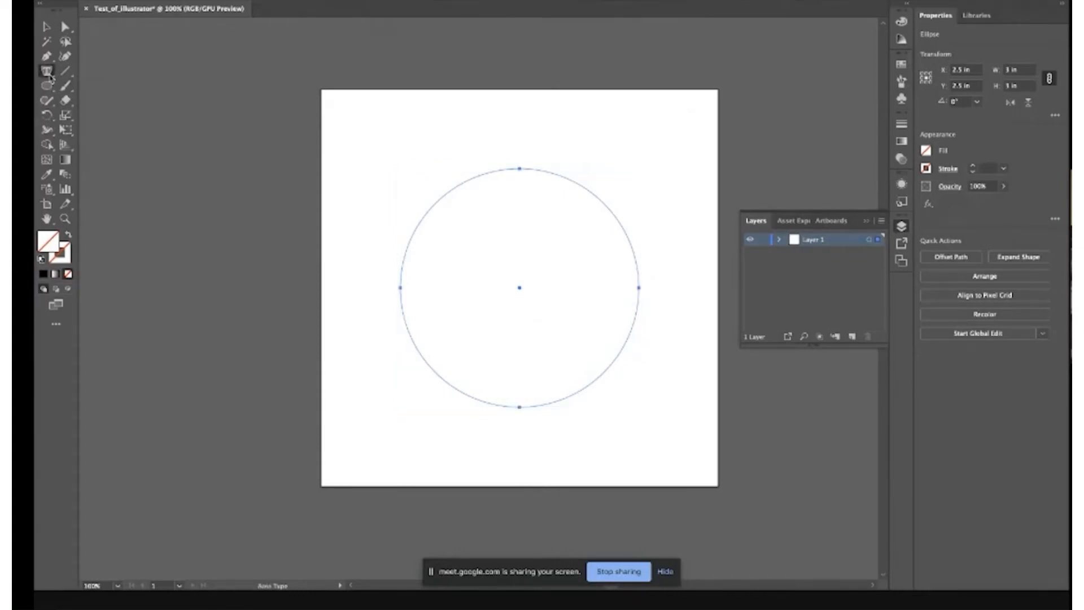
left_click(50, 76)
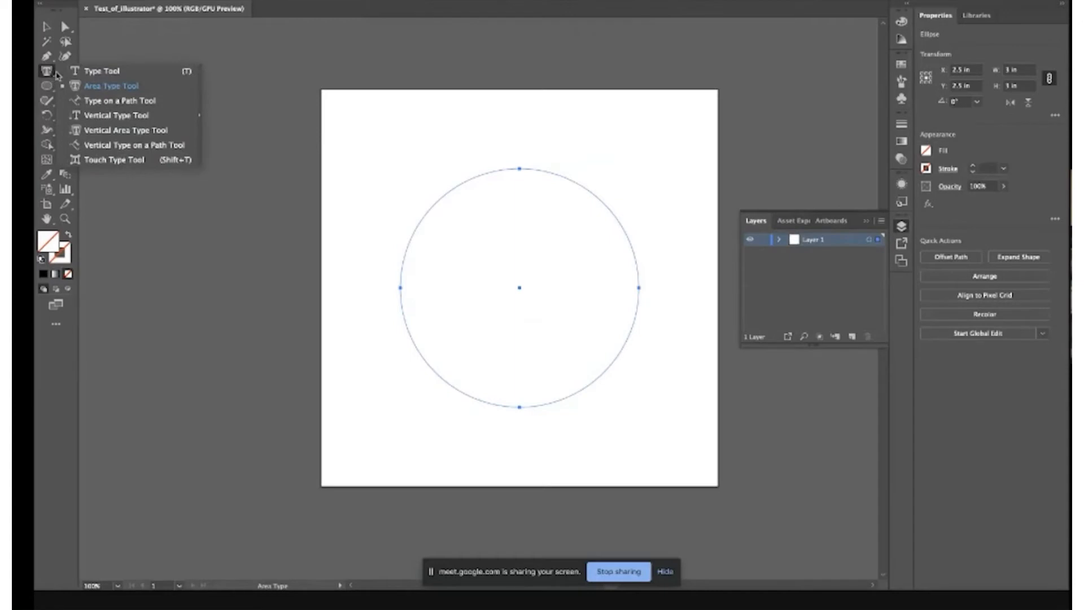
left_click(130, 89)
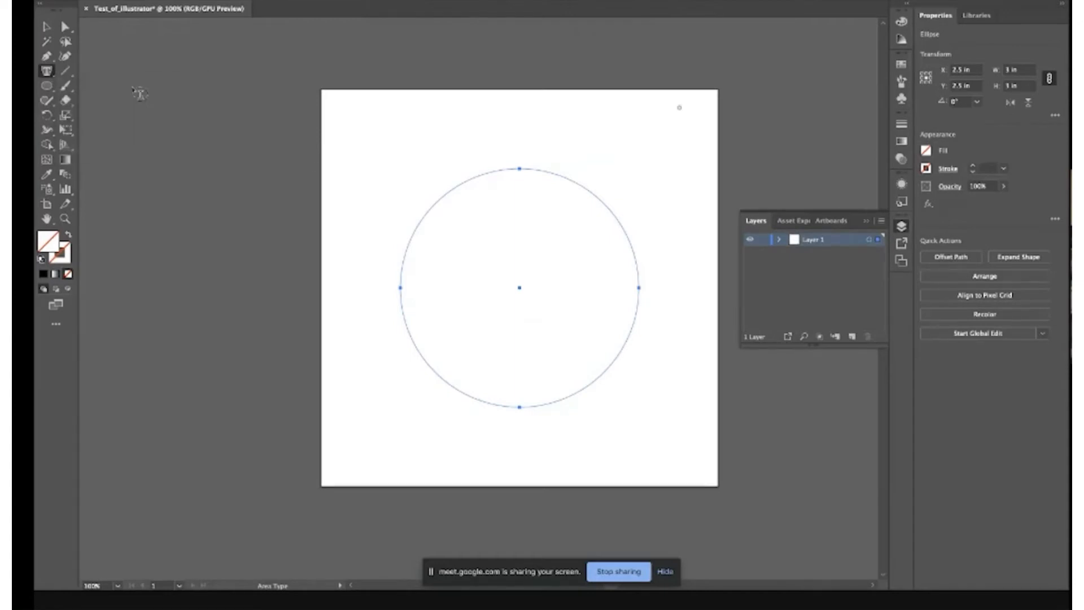
left_click(497, 175)
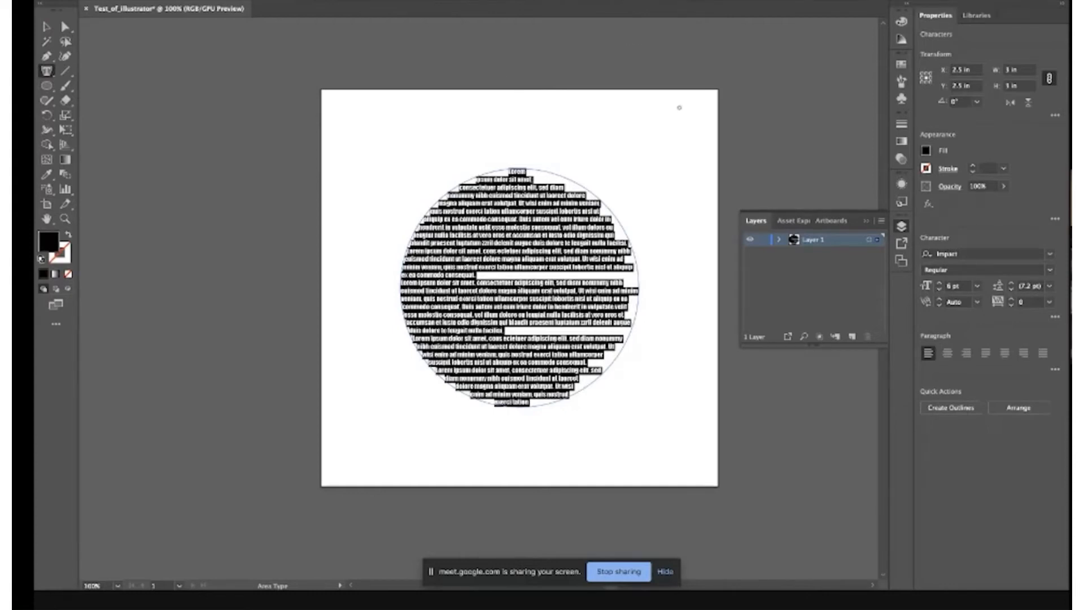
- Undo the text size reduction, try right and left alignment on the circle's placeholder text, and keep it centre-aligned
key("super+z")
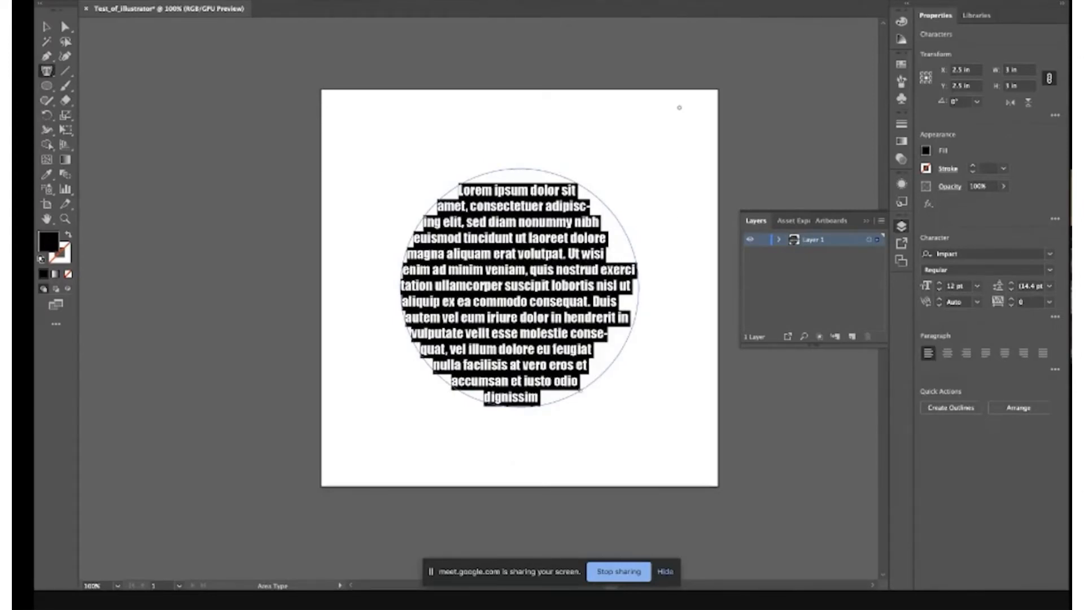
key("super+shift+c")
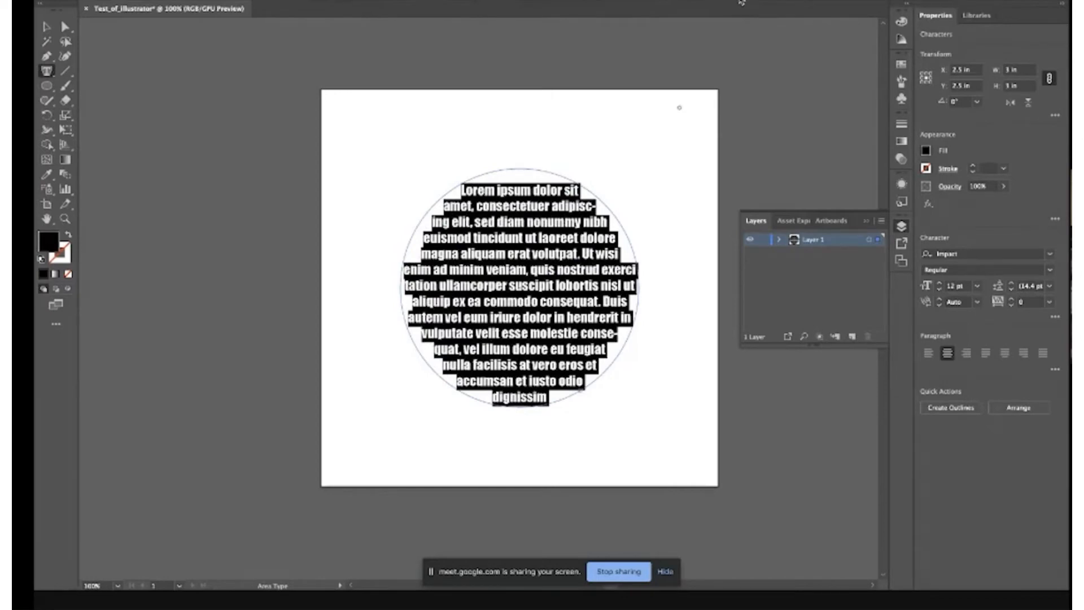
key("super+shift+r")
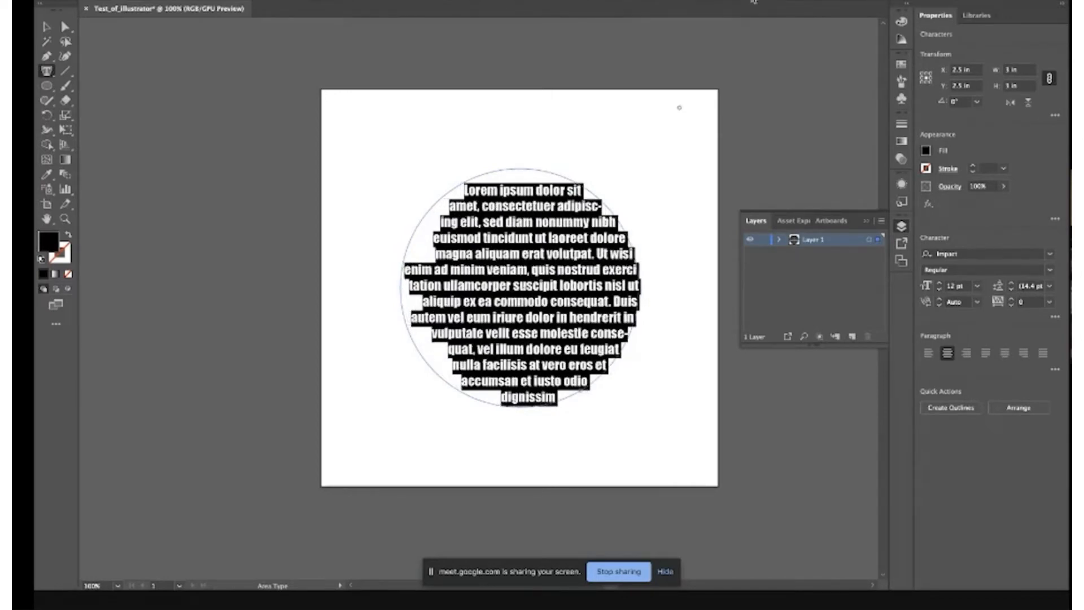
key("super+shift+l")
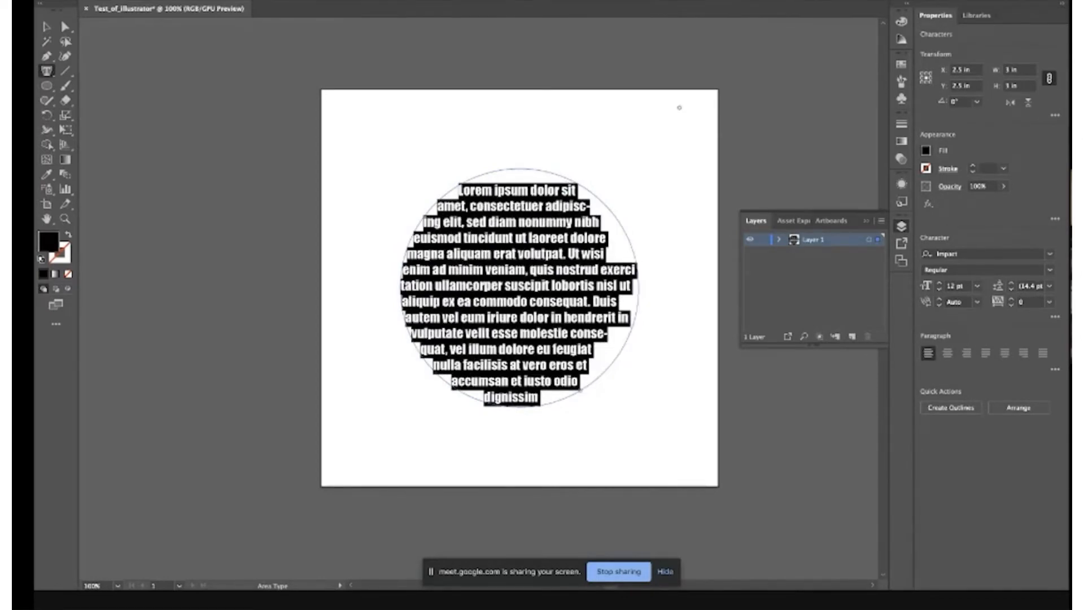
key("super+shift+c")
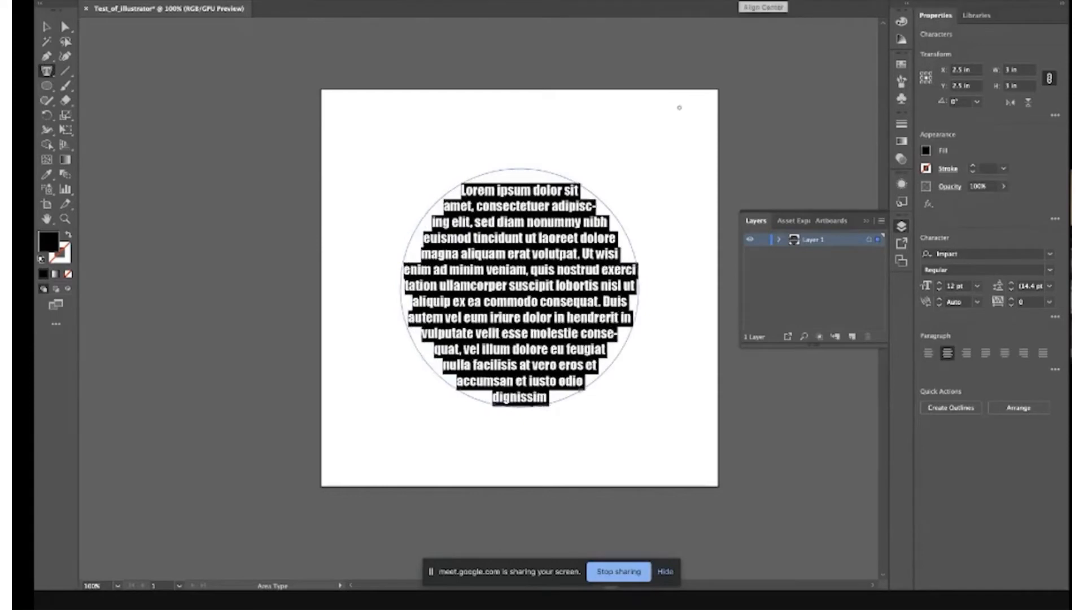
left_click(46, 29)
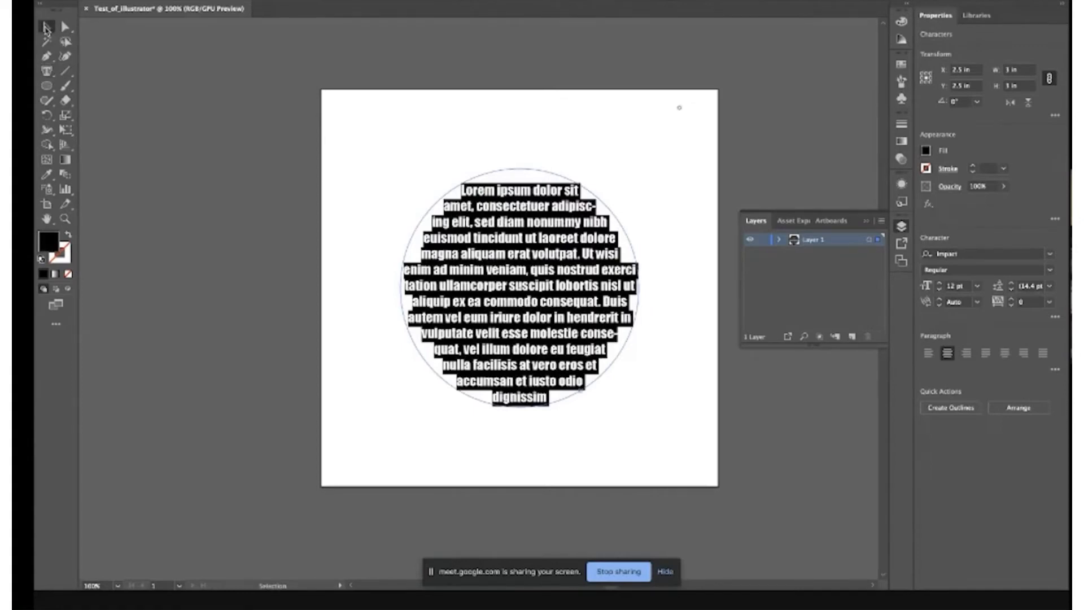
left_click(327, 200)
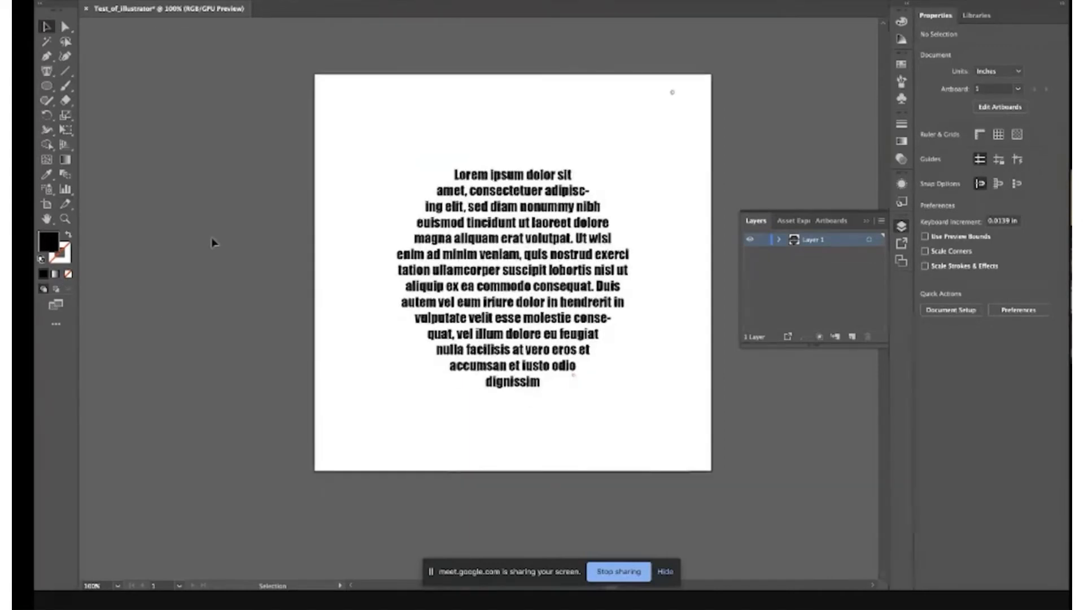
- Replace part of the circle's placeholder text with "And start fresh" and delete the whole type object from the artboard
scroll(214, 242, "right", 5)
left_click(437, 188)
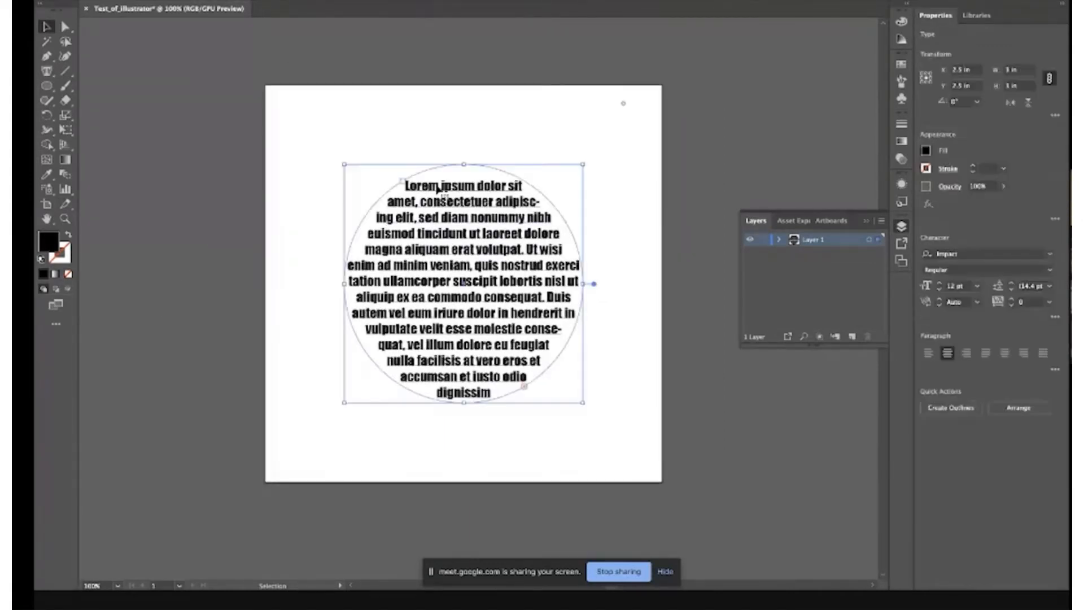
double_click(437, 188)
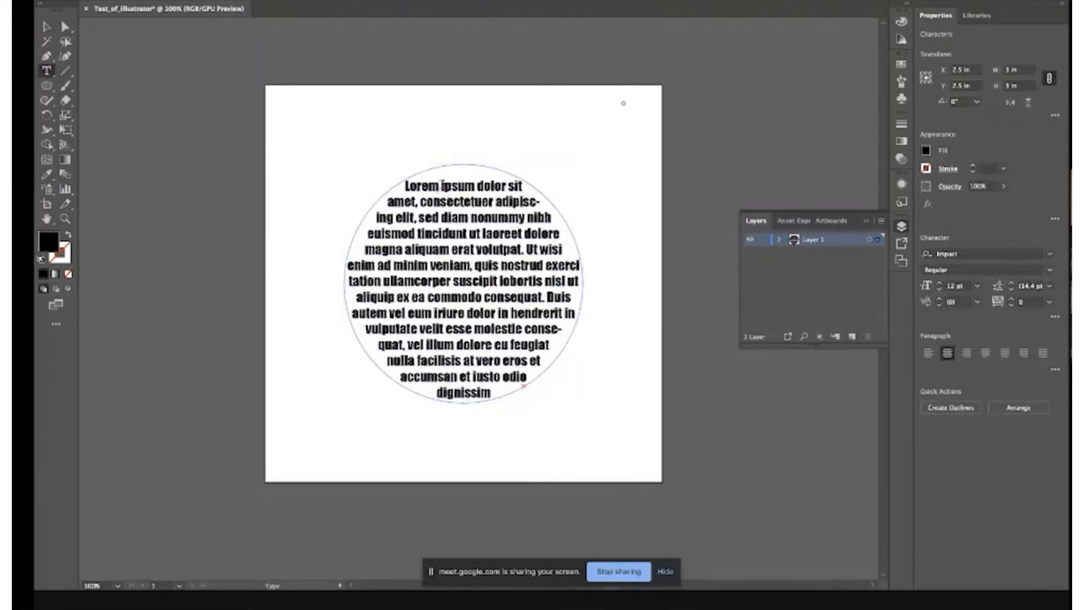
left_click_drag(479, 186, 498, 456)
key("BackSpace")
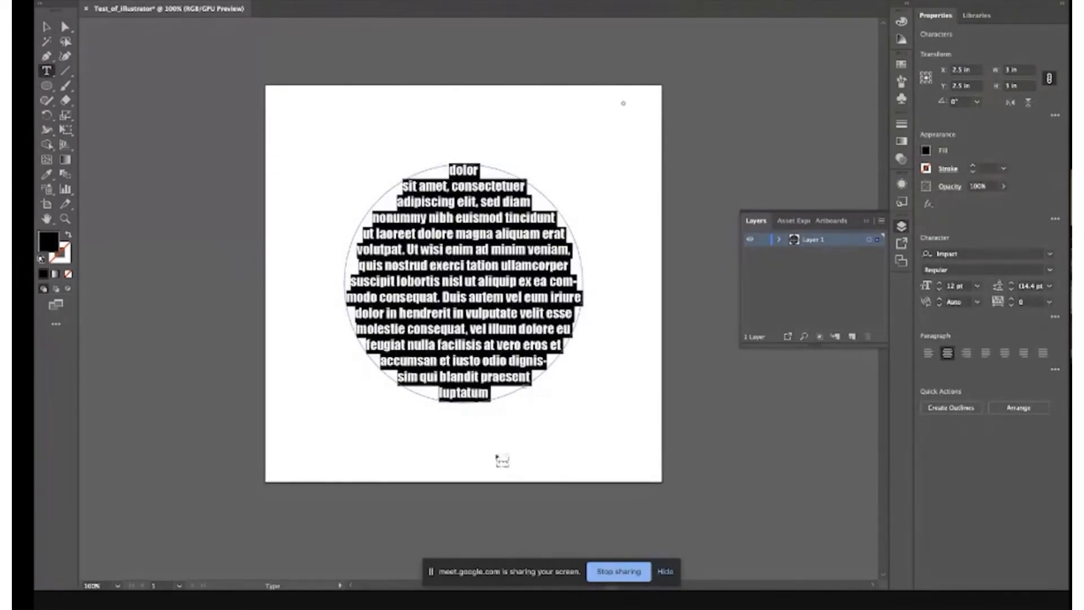
type("Ands")
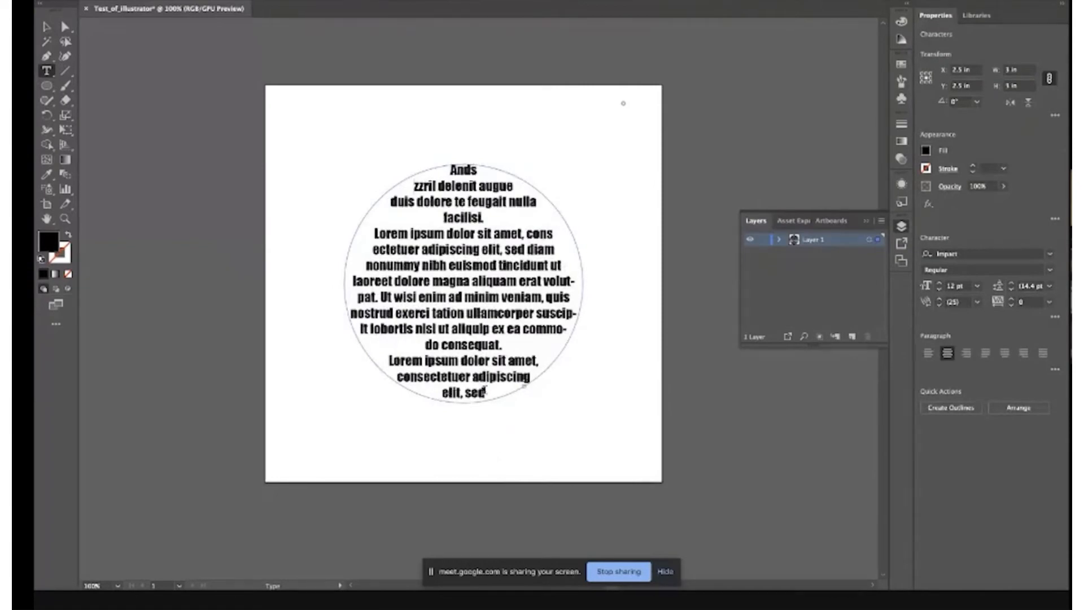
left_click_drag(484, 393, 521, 412)
type("AndAnd start")
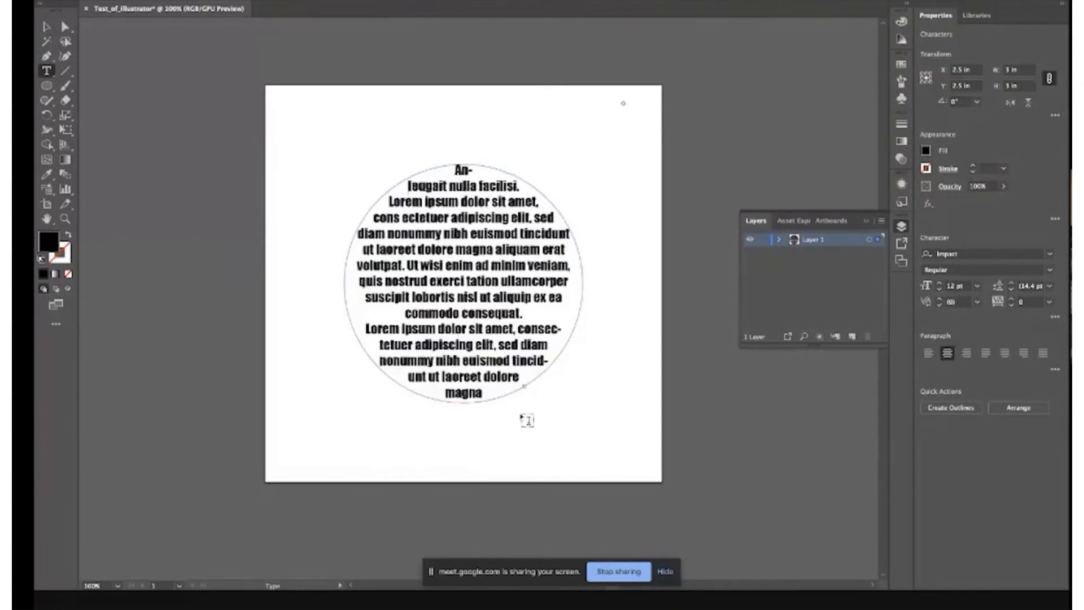
type(" fresh")
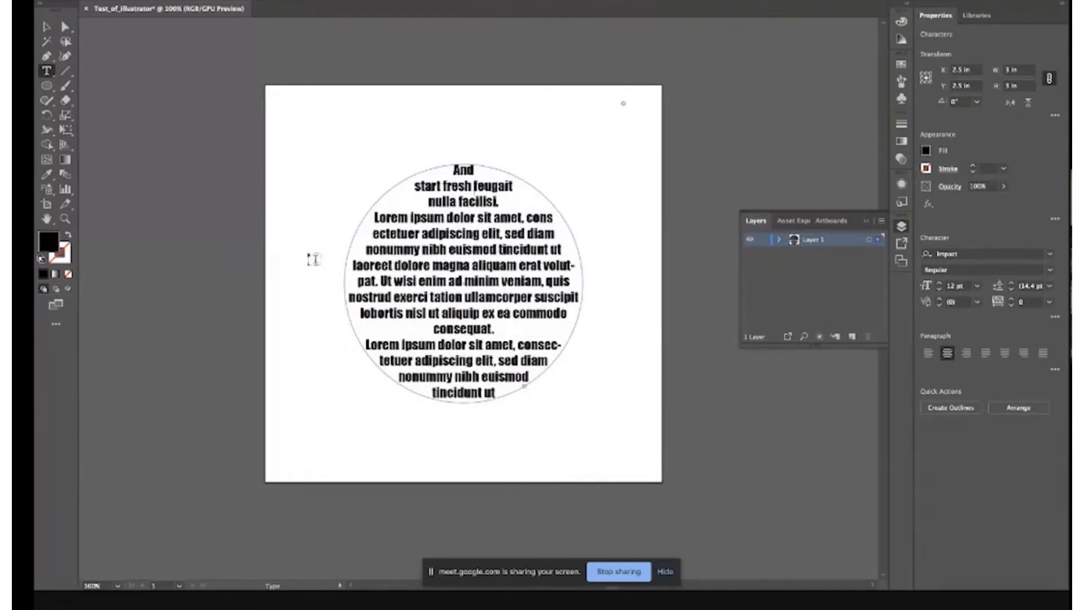
key("Escape")
key("Delete")
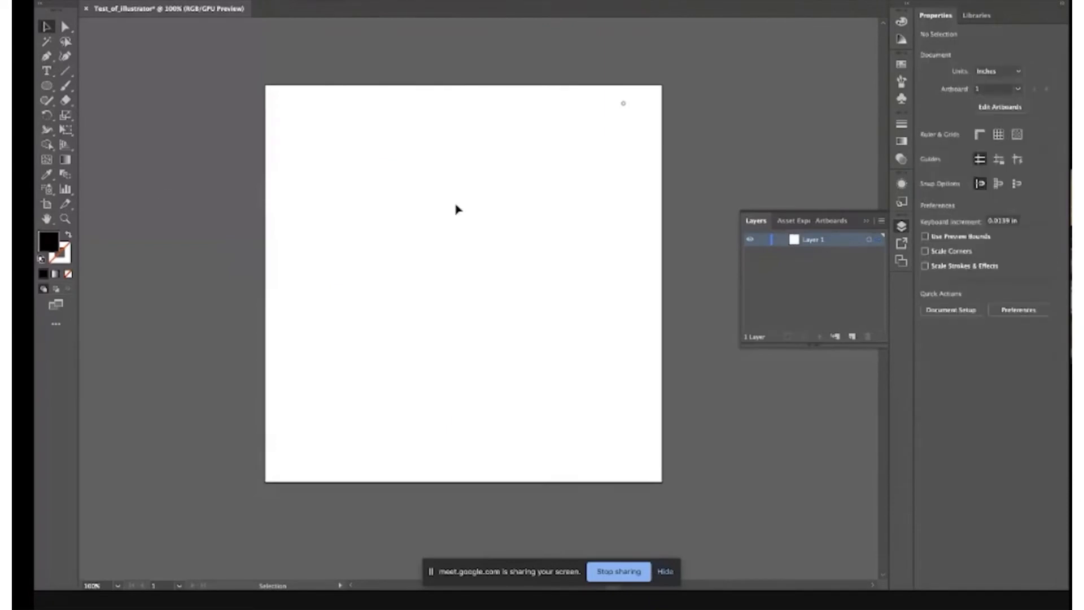
- Draw a circle about 3.42 in across, remove its fill and centre it horizontally and vertically on the artboard
left_click(47, 86)
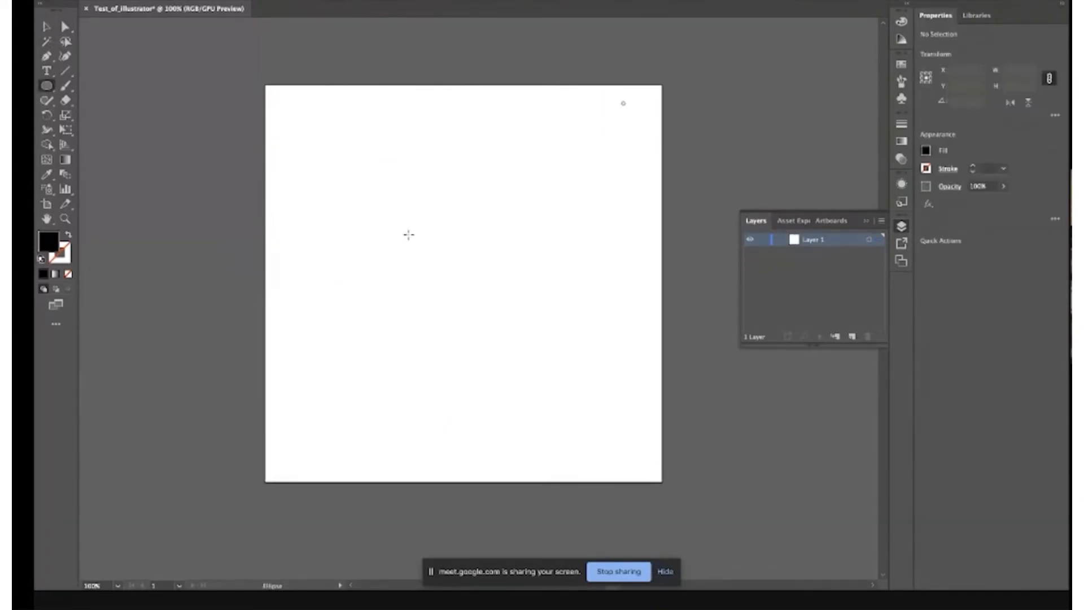
left_click_drag(357, 146, 605, 419)
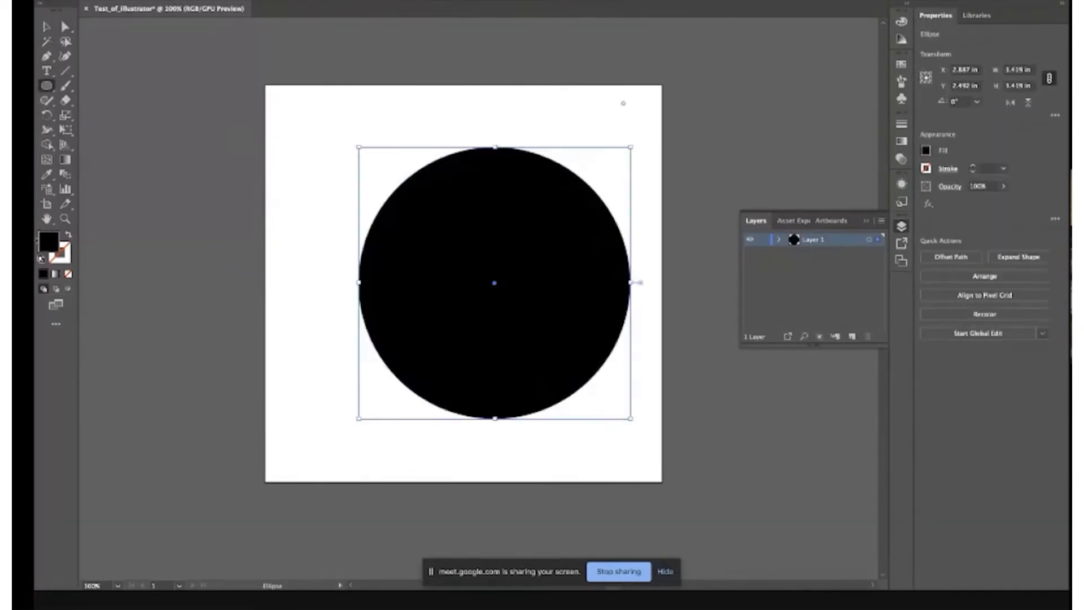
left_click(69, 274)
left_click(597, 0)
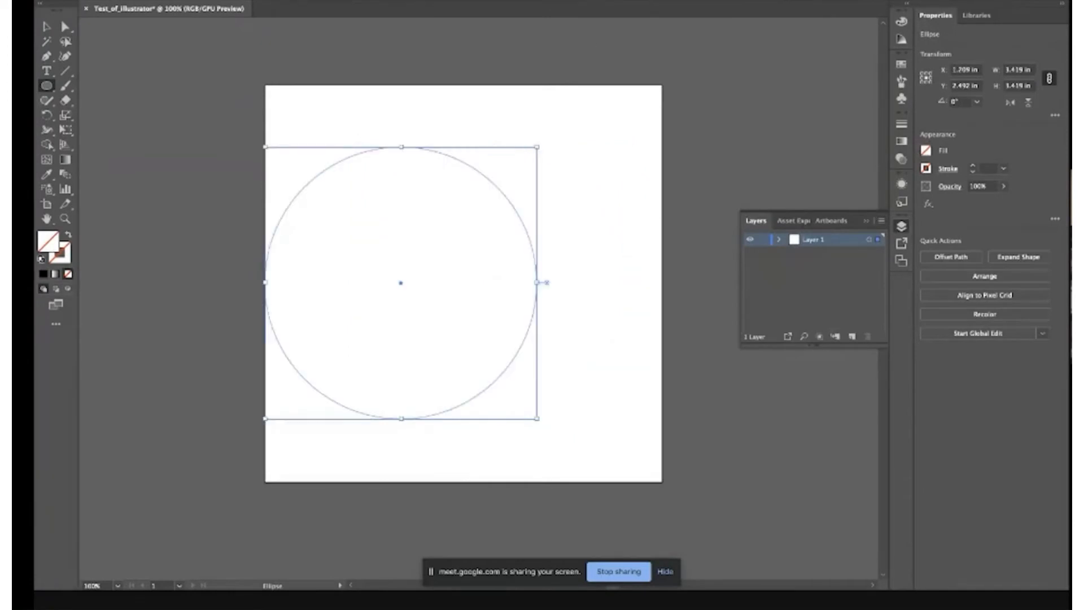
left_click(612, 1)
left_click(655, 1)
- Convert the new circle into area text reading "Don't get into the habit of deselecting object." followed by a blank line
left_click(47, 70)
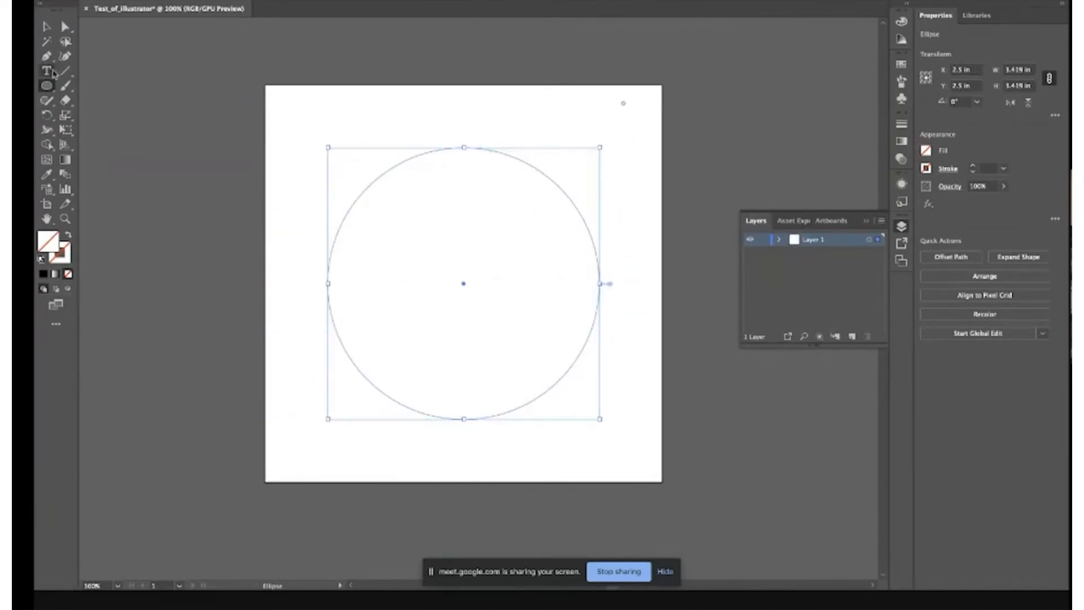
left_click(464, 149)
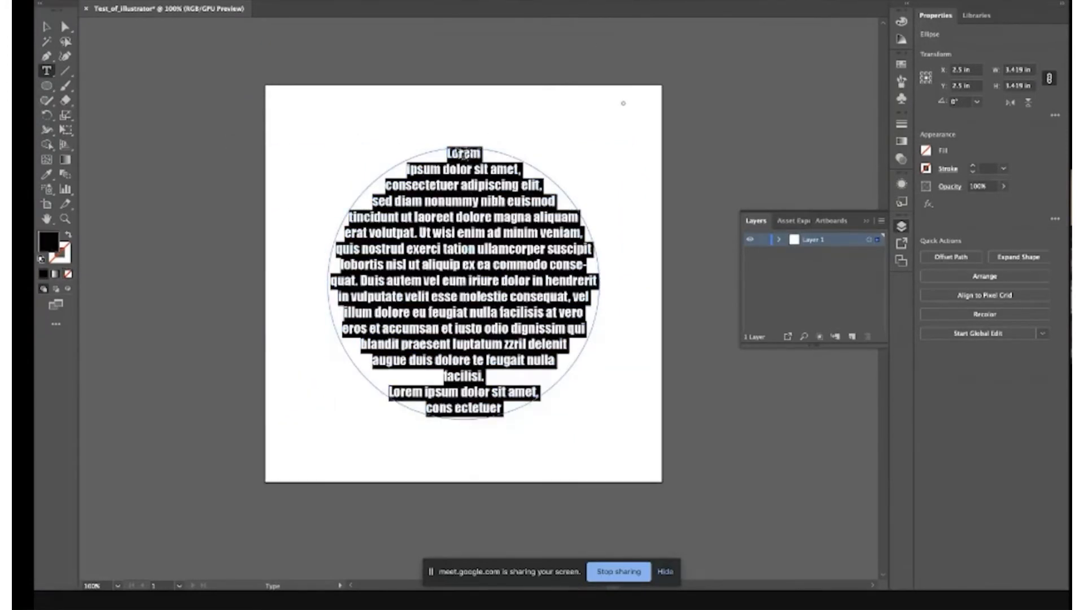
type("Don't get into the habi")
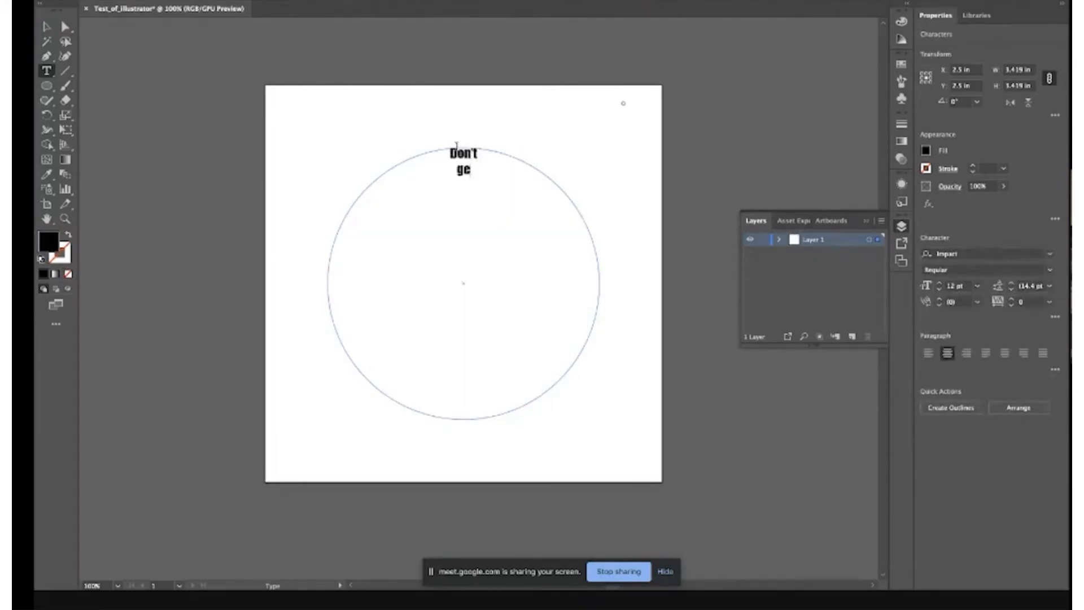
type("y o")
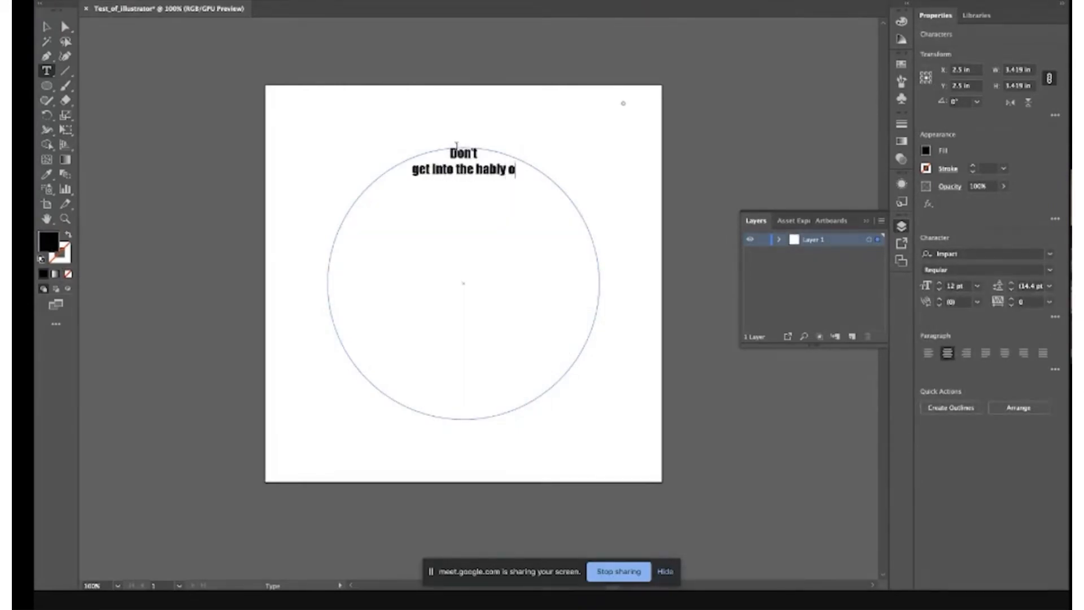
key("BackSpace")
key("BackSpace")
key("BackSpace")
type("t of de")
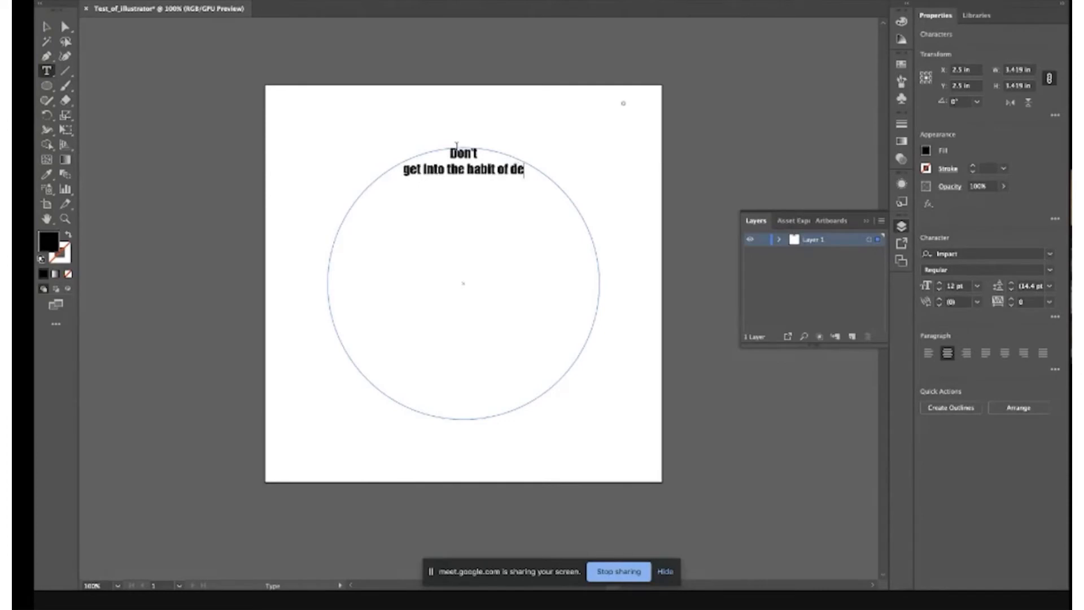
type("selec")
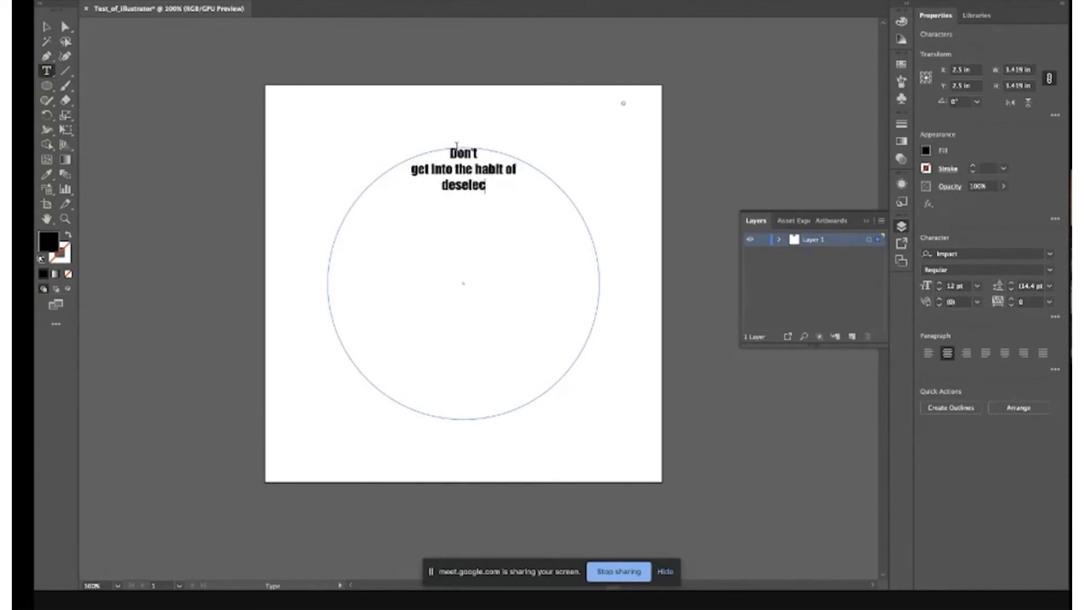
key("BackSpace")
type("cting ob")
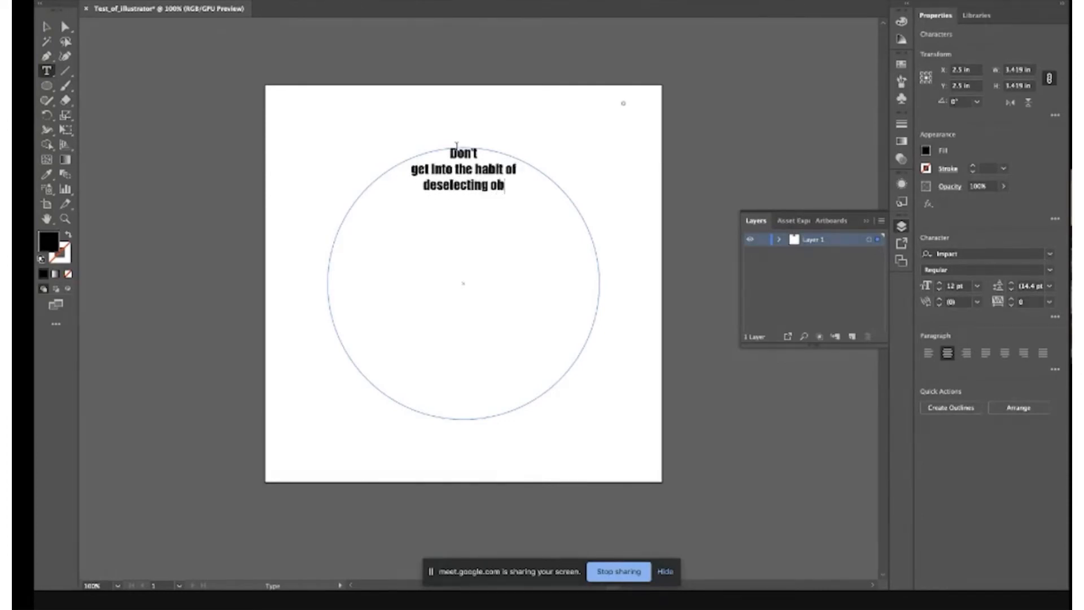
type("ject.")
key("Return")
key("Return")
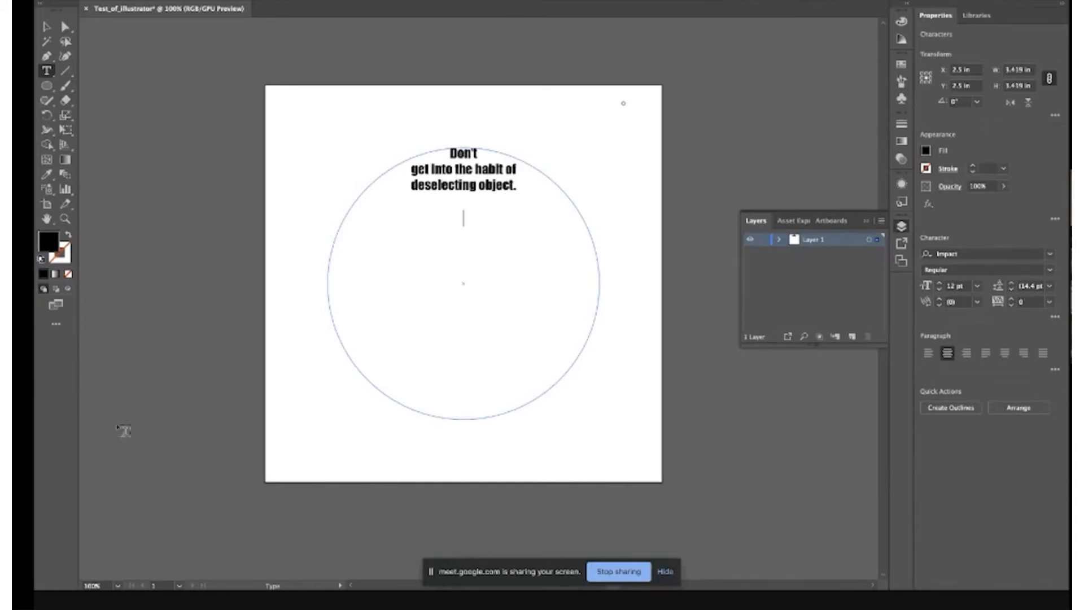
- Finish the text entry and select the circle's area text as a whole object
left_click(47, 26)
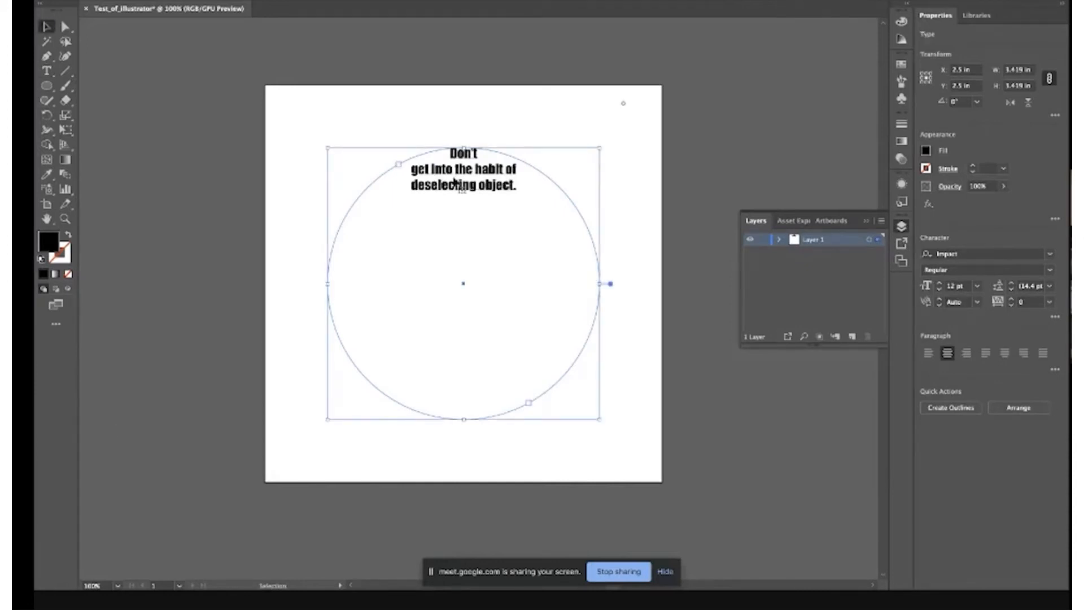
left_click(453, 181)
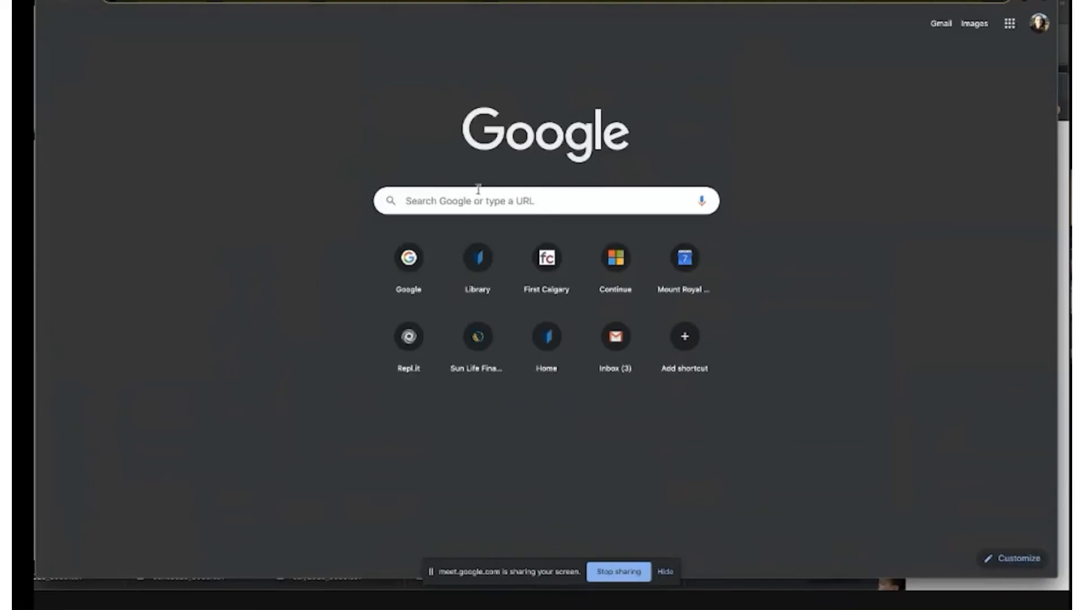
- Switch to Google Chrome, search Google for "cats" and show the image results
left_click(475, 193)
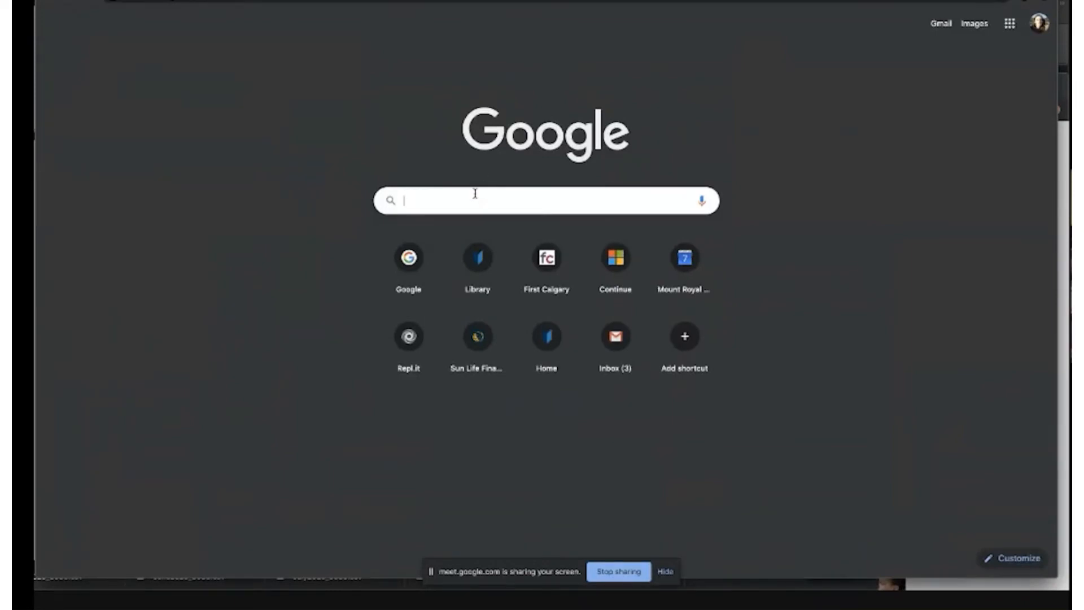
type("cats")
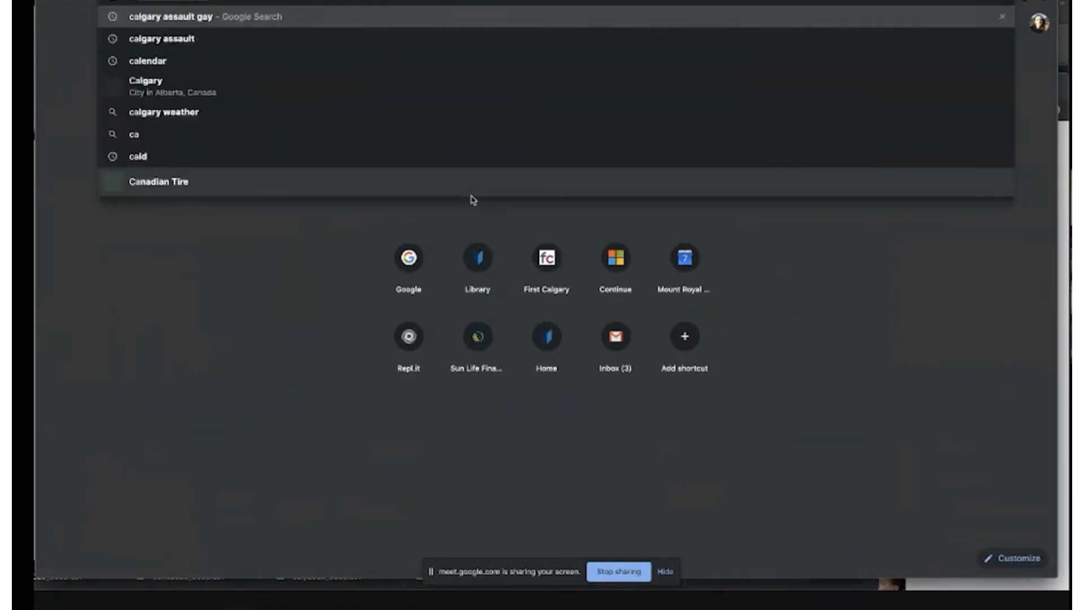
key("Return")
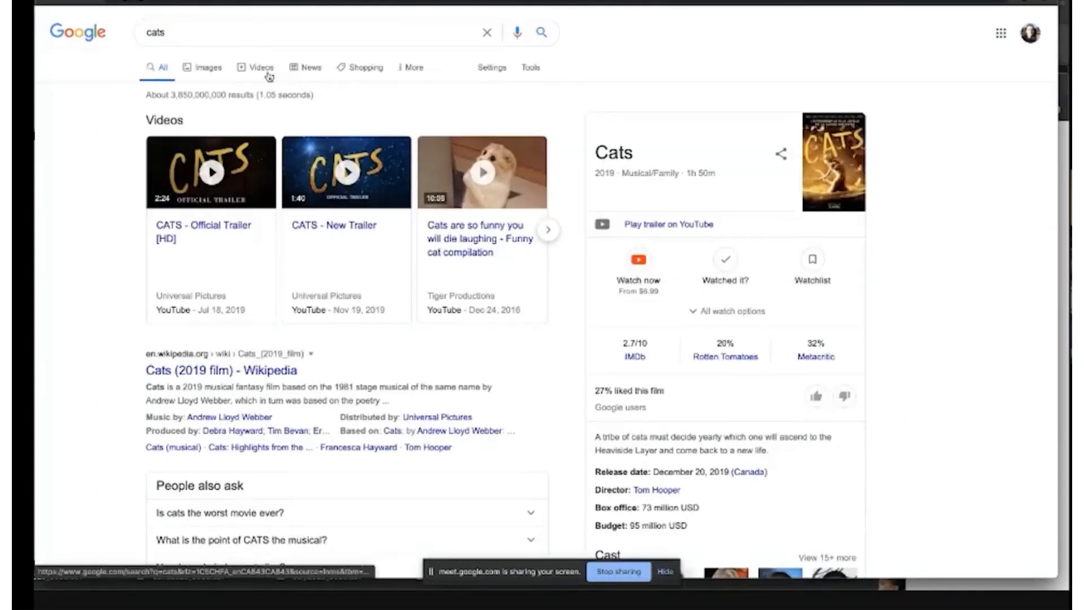
left_click(219, 72)
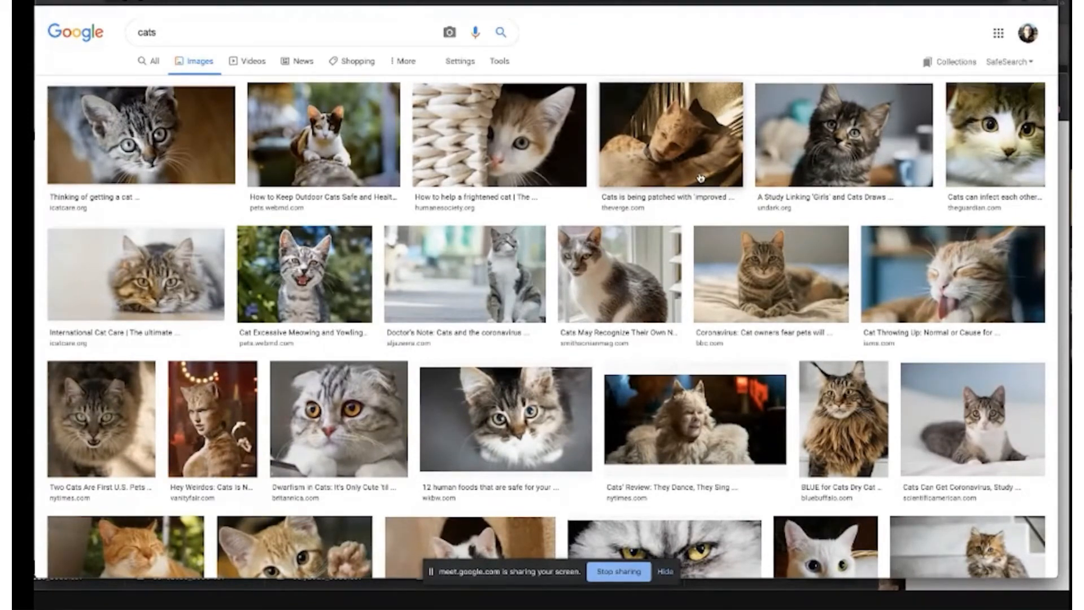
- Extend the Google image search to "cats pixel"
left_click(365, 31)
type("pi")
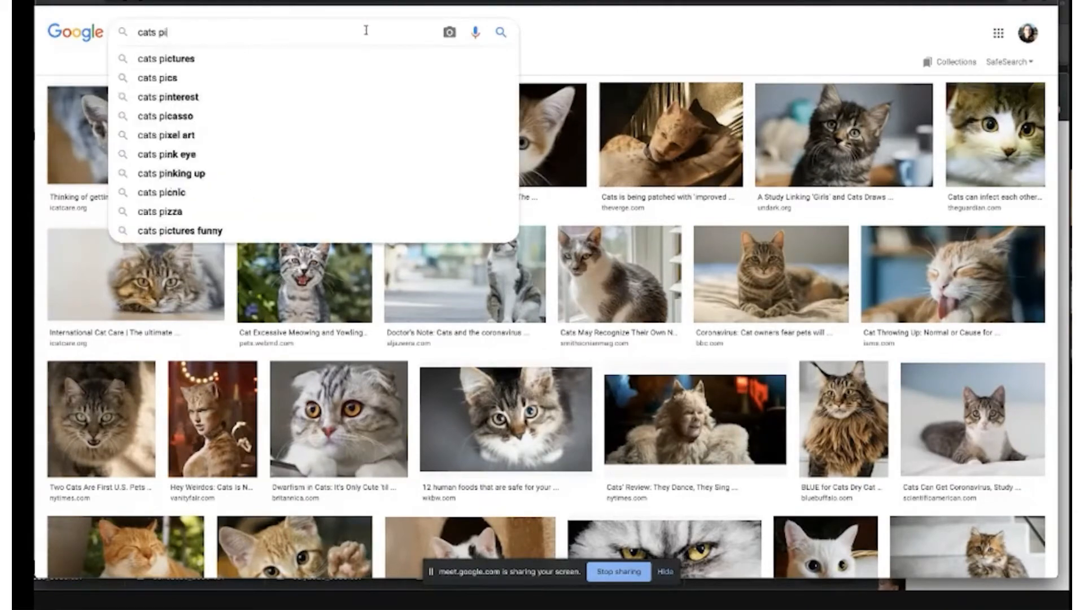
type("xel")
key("Return")
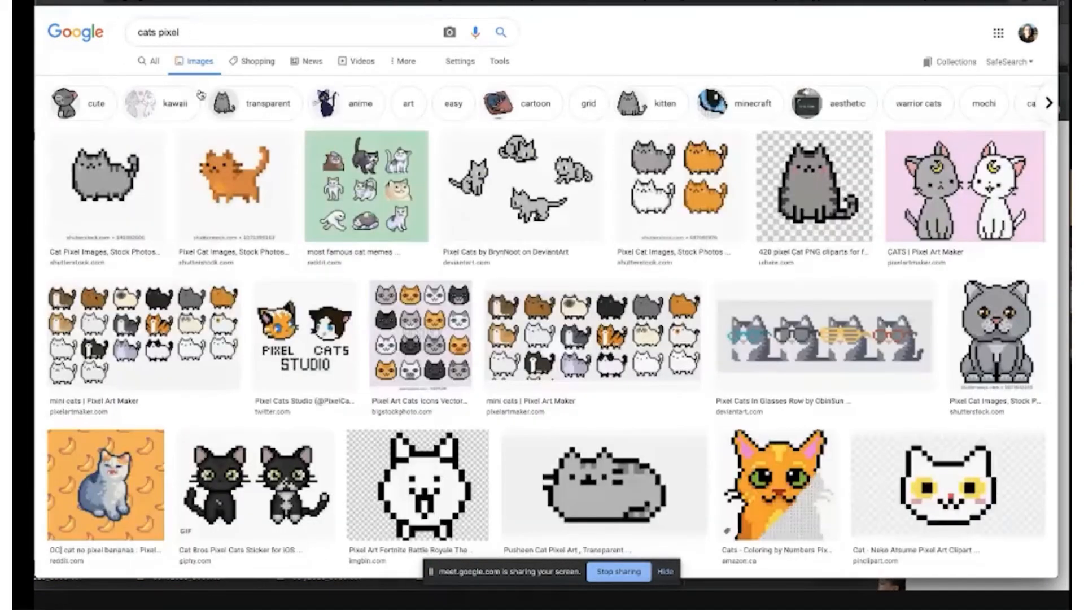
- Run a general web search for "cats pexel" and open the Pexels page of adorable cat pictures
left_click(149, 61)
left_click(175, 32)
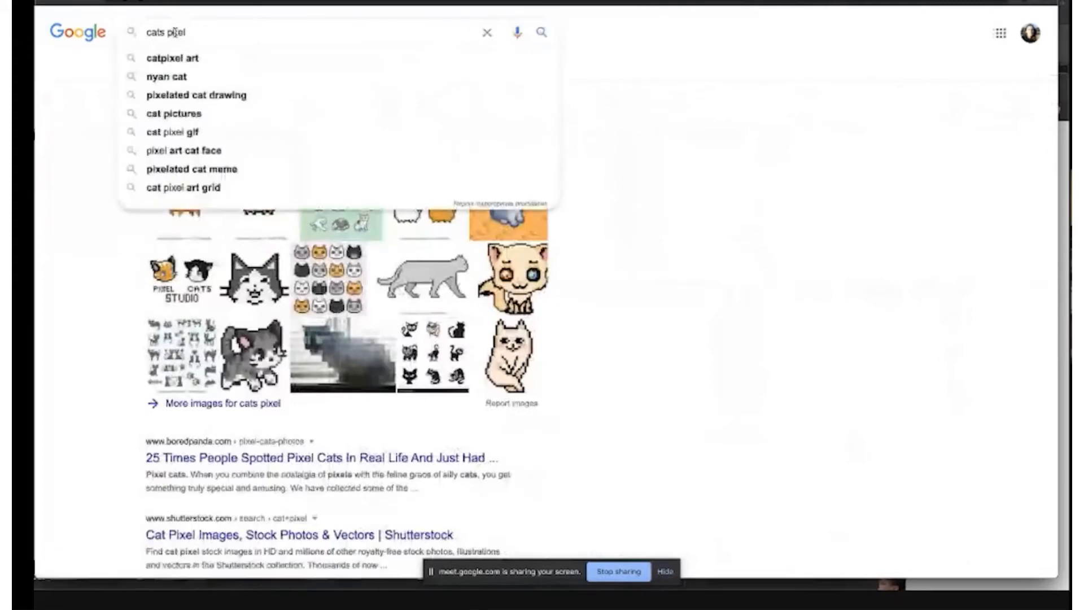
key("Return")
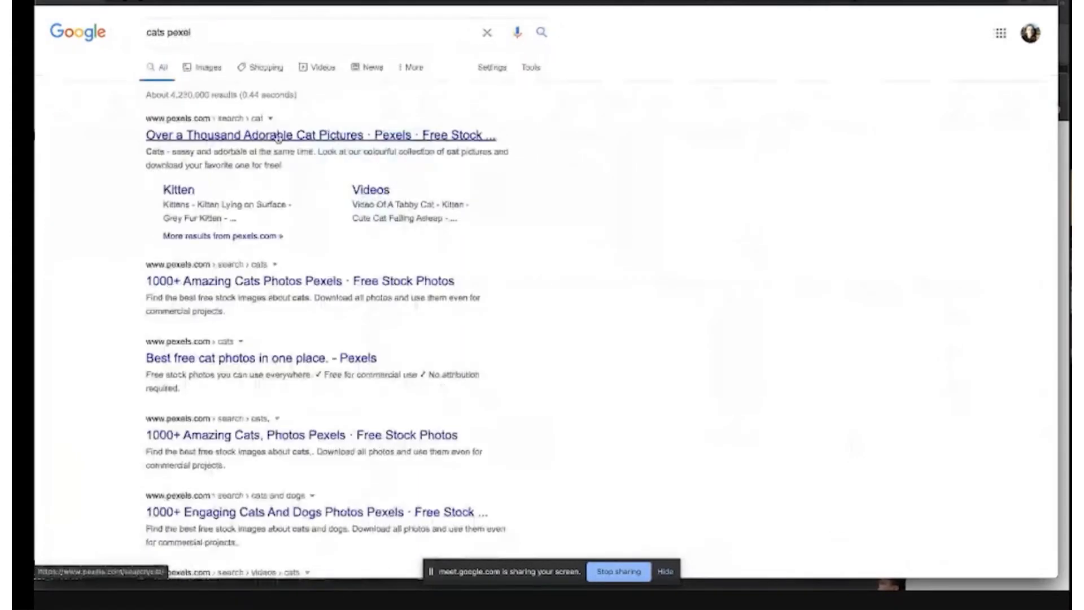
left_click(277, 138)
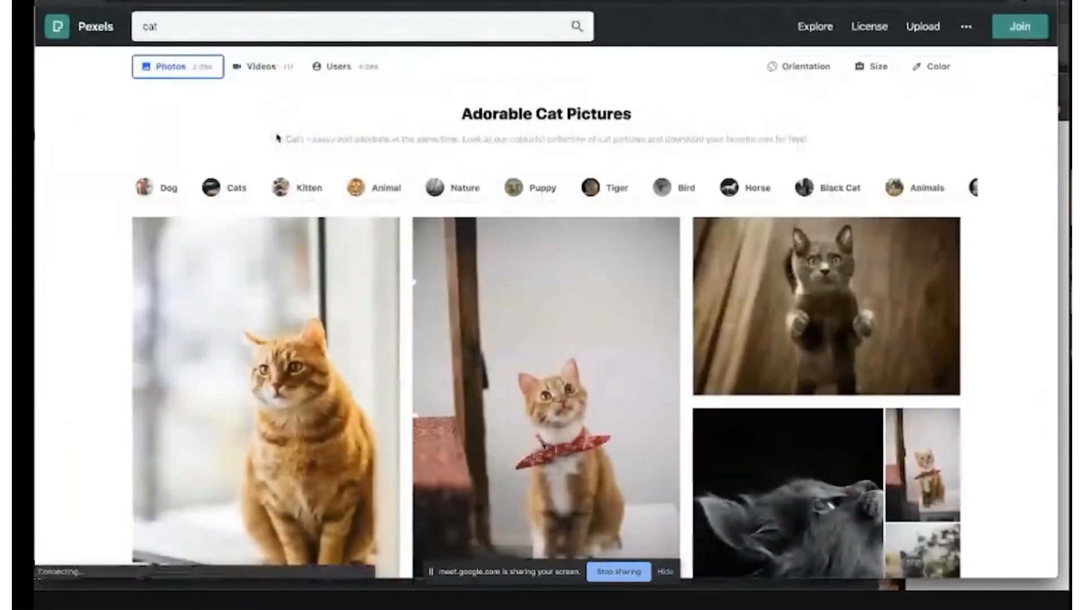
- Find the photo of the orange tabby cat on a white table and save it as JPEG pexels-photo-3687957 in the Covid-19 folder
scroll(367, 391, "down", 7)
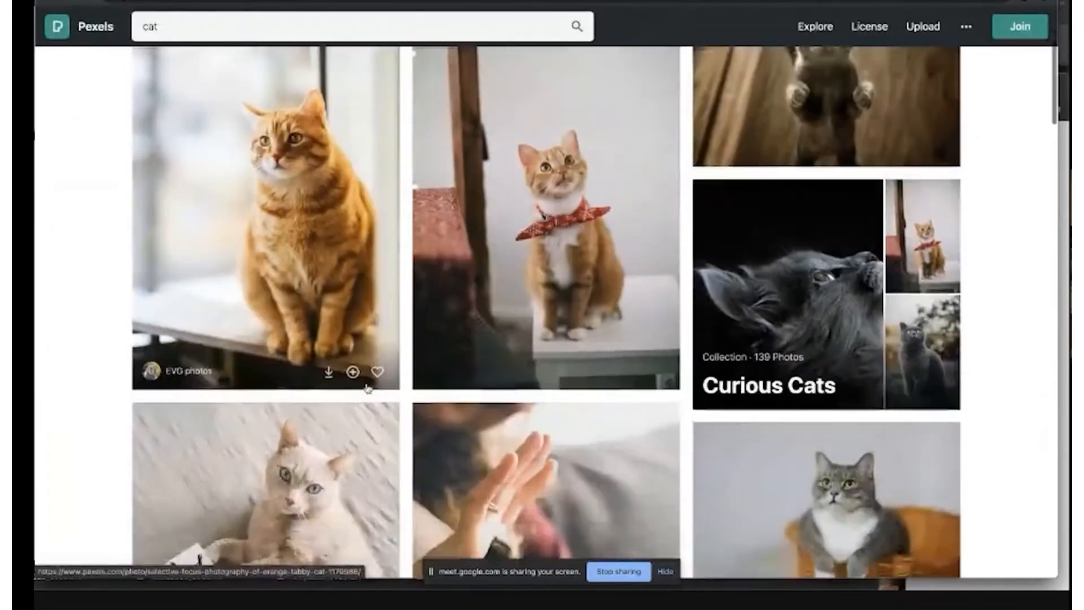
scroll(368, 387, "down", 1)
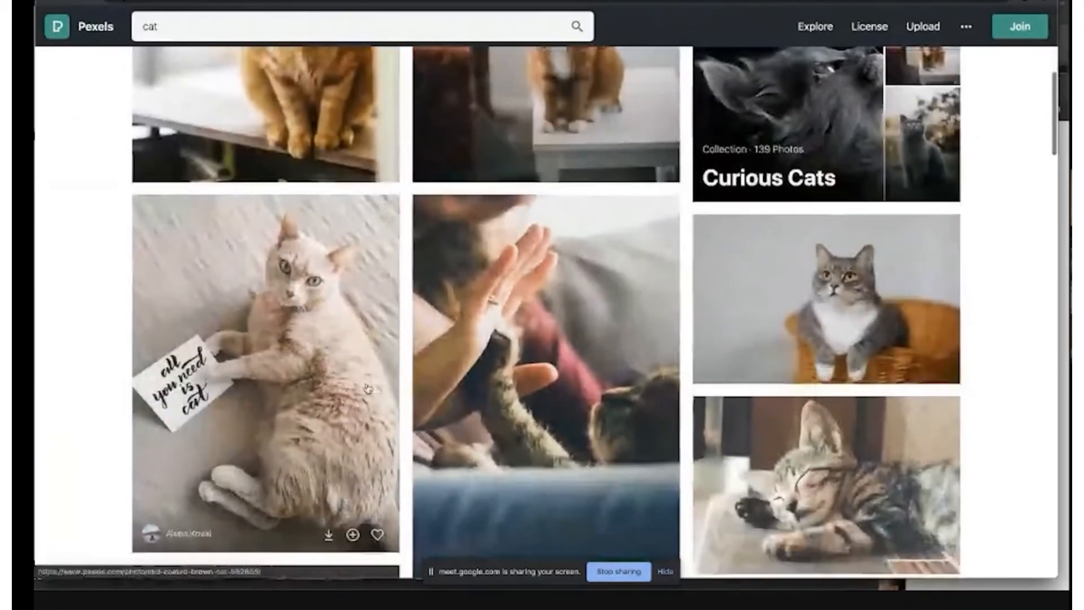
scroll(367, 388, "down", 3)
scroll(545, 263, "up", 10)
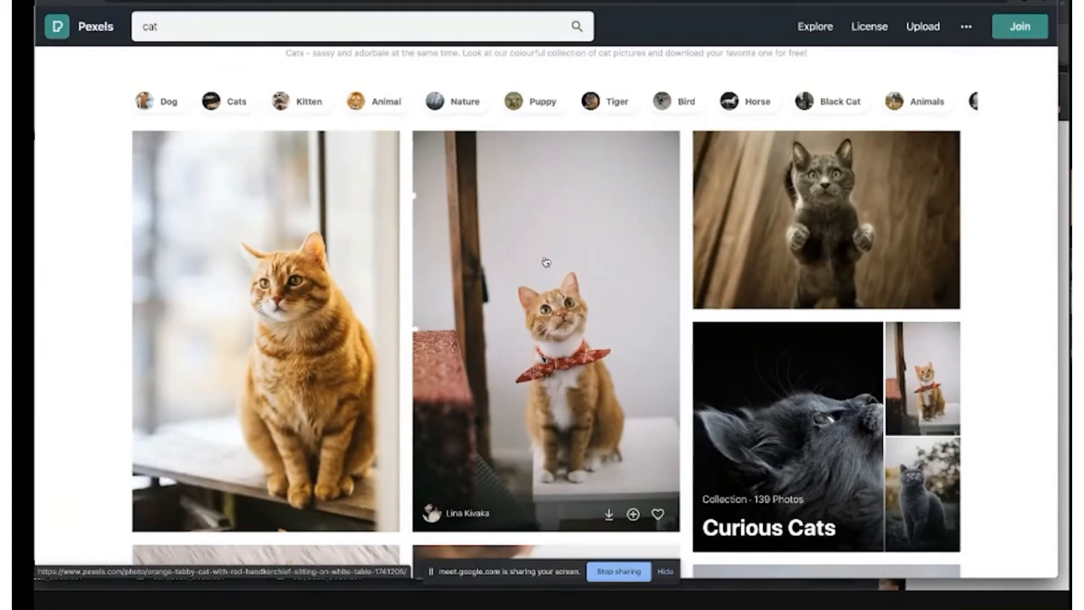
scroll(545, 262, "down", 1)
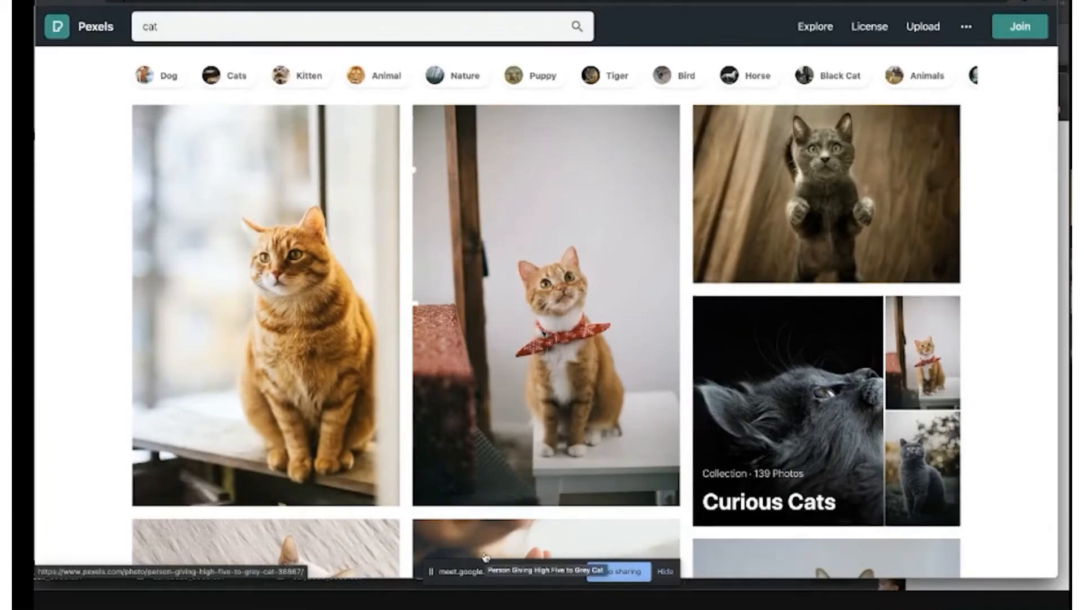
scroll(485, 558, "down", 20)
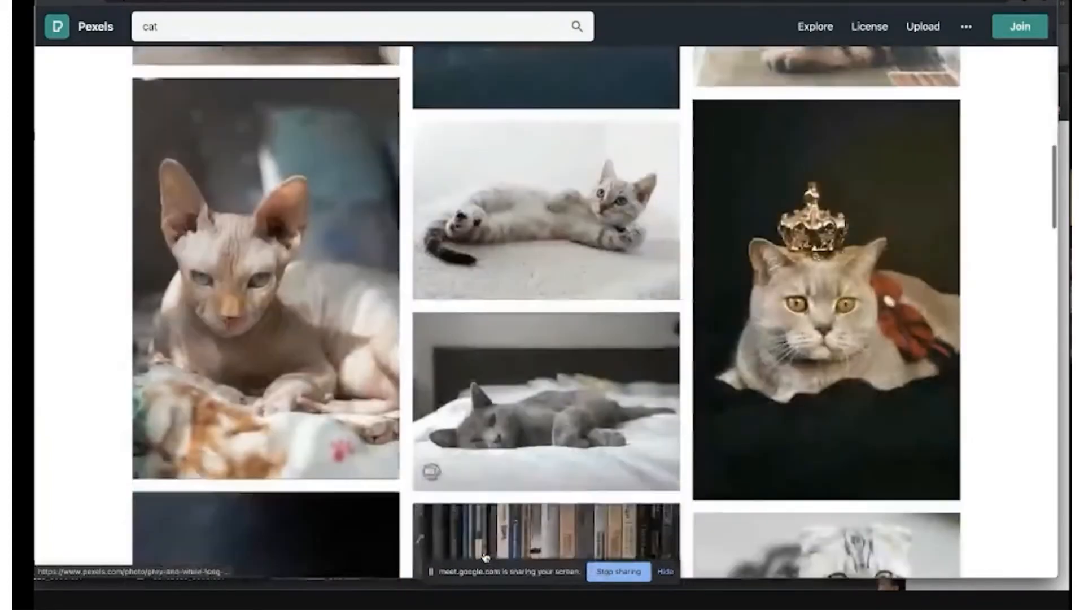
scroll(529, 452, "down", 5)
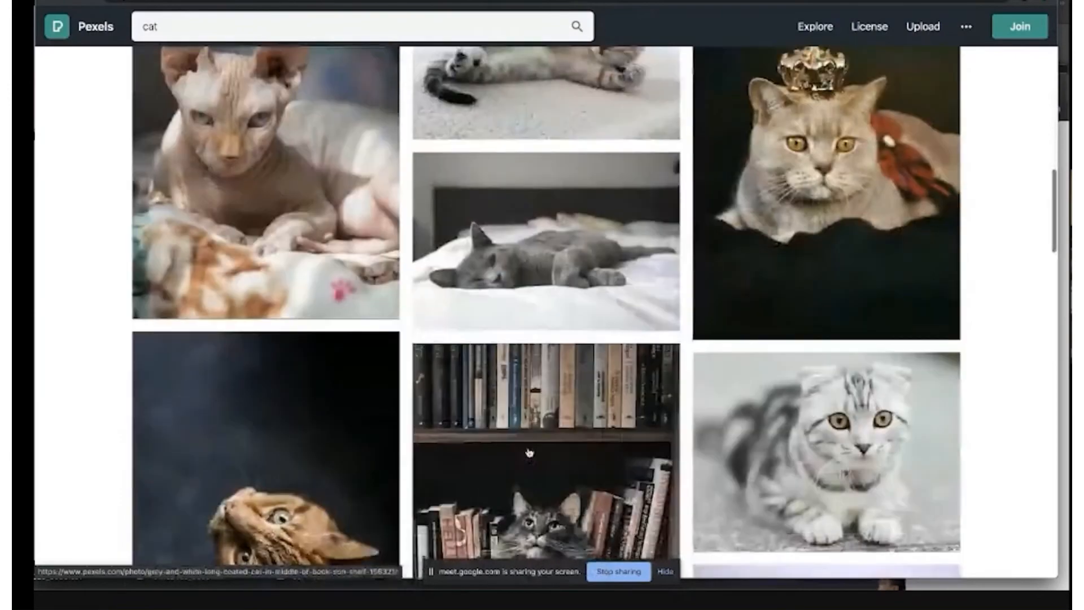
scroll(529, 451, "down", 7)
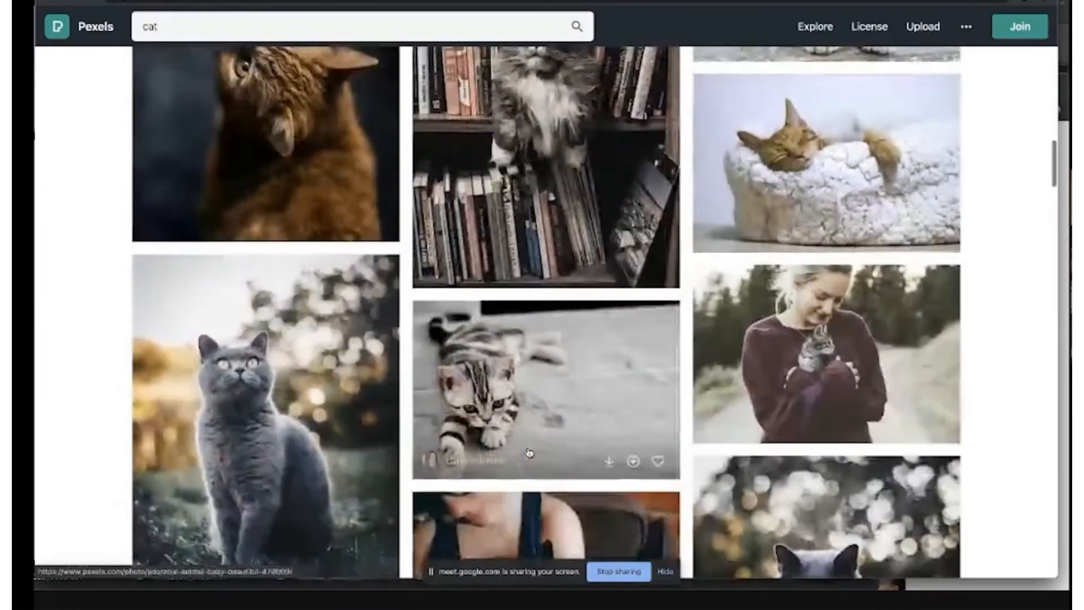
scroll(529, 452, "down", 16)
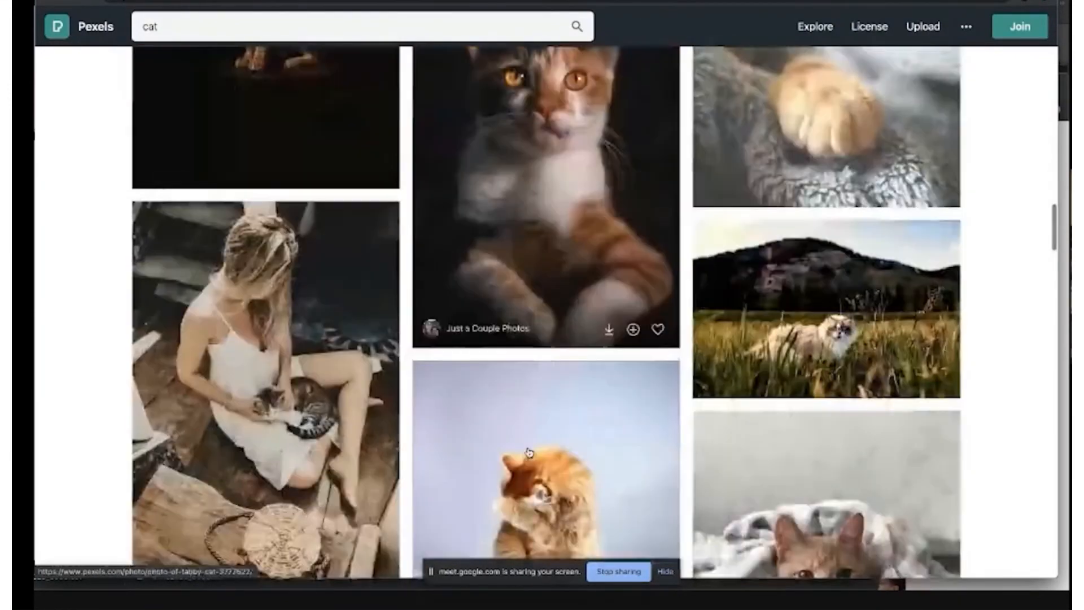
scroll(529, 452, "down", 1)
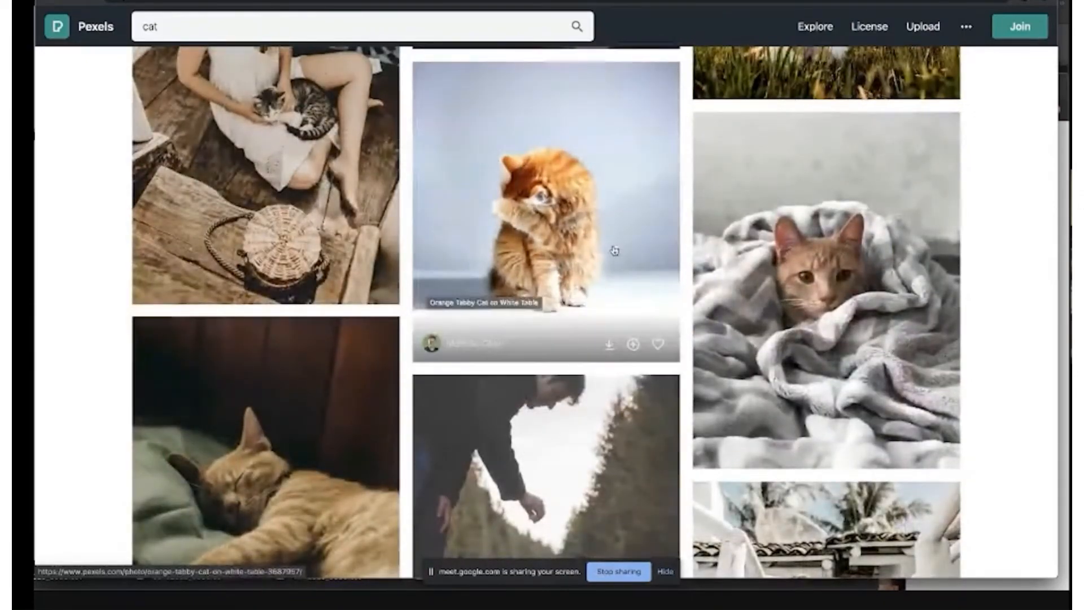
scroll(566, 236, "up", 3)
scroll(566, 236, "down", 2)
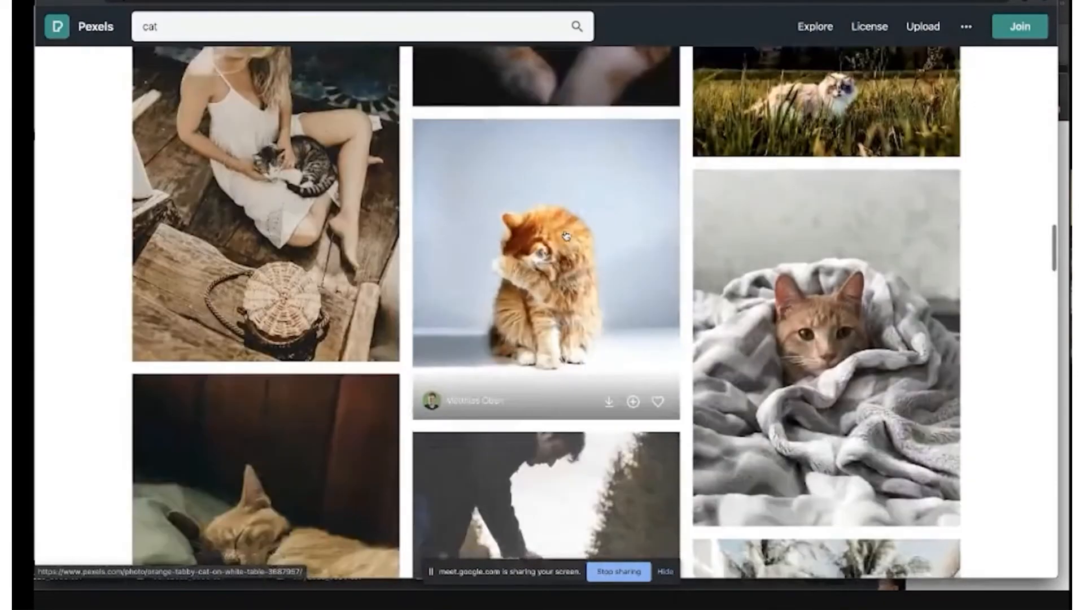
right_click(566, 236)
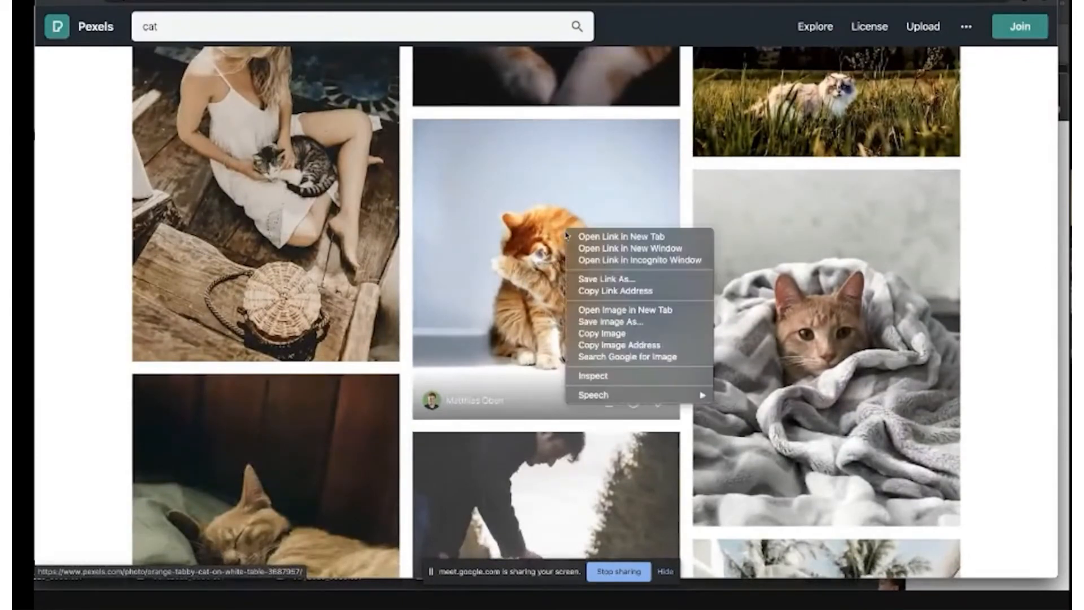
left_click(610, 322)
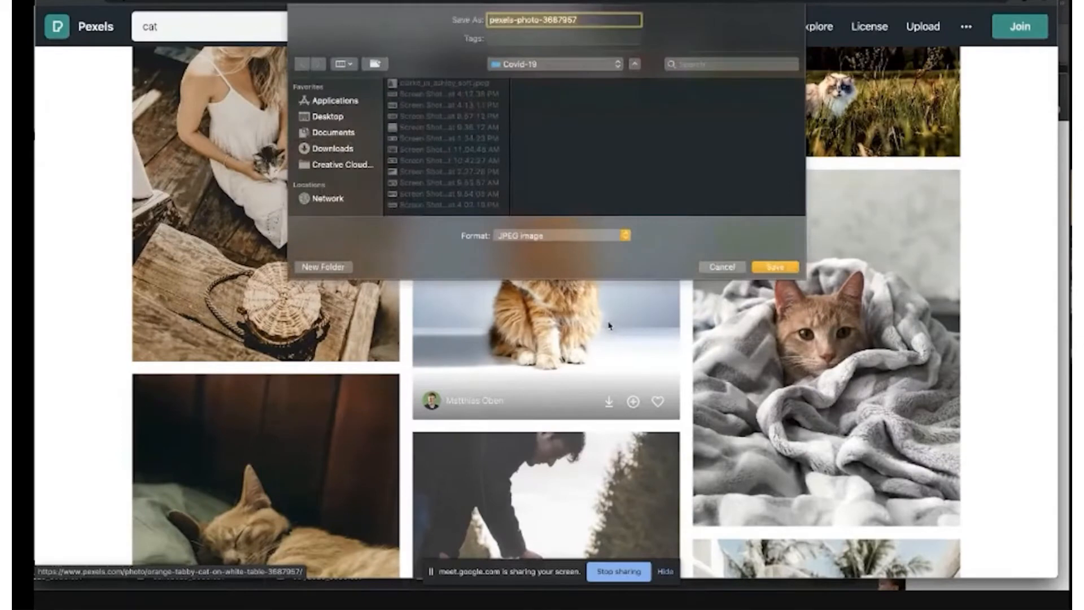
left_click(788, 268)
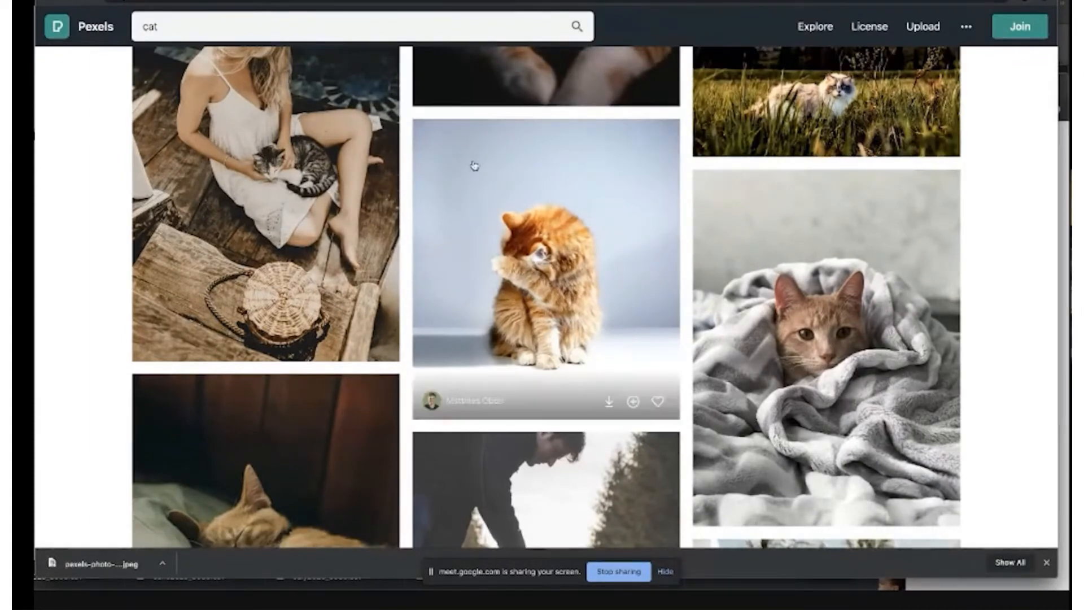
- Replace the Pexels search term with "beach" and run the search
left_click(435, 38)
key("BackSpace")
key("BackSpace")
key("BackSpace")
type("beach")
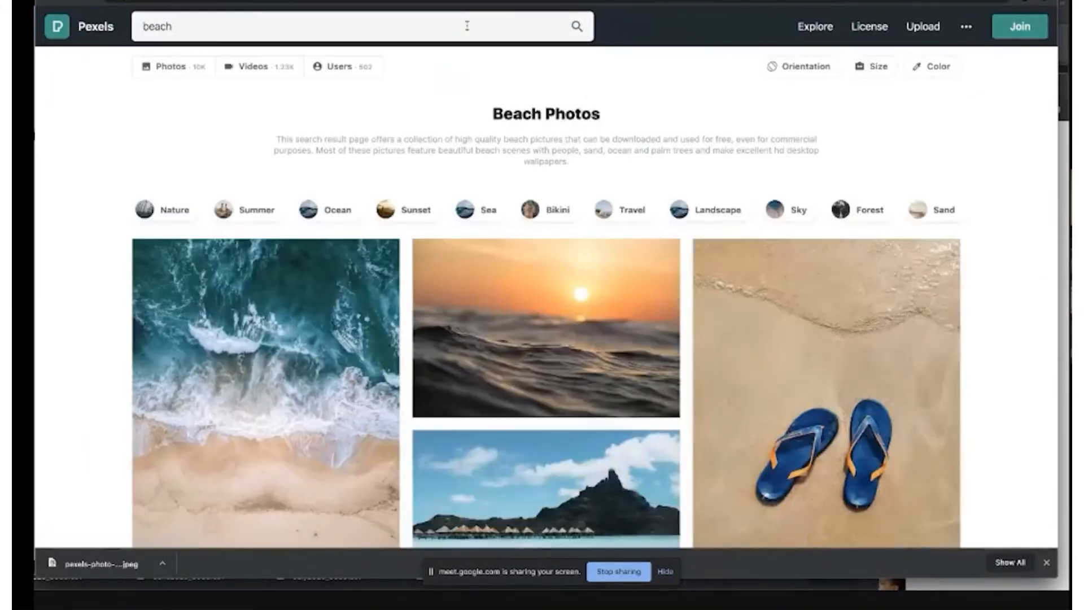
- Find the photo of two wooden beach chairs under a white umbrella and save it as JPEG pexels-photo-3355732 in the Covid-19 folder
scroll(455, 230, "down", 4)
scroll(455, 231, "down", 15)
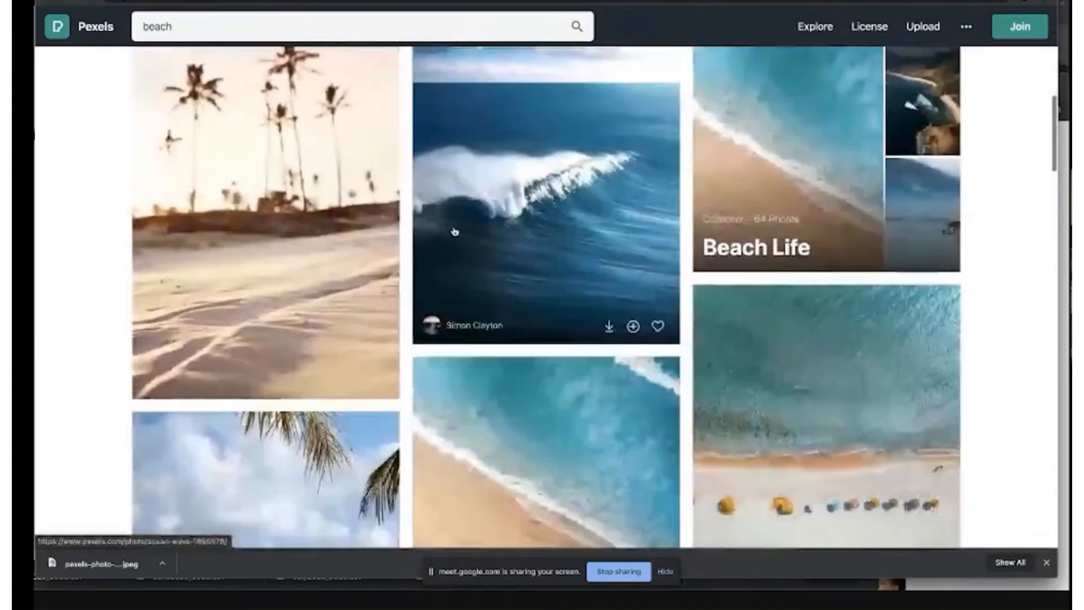
scroll(455, 232, "down", 12)
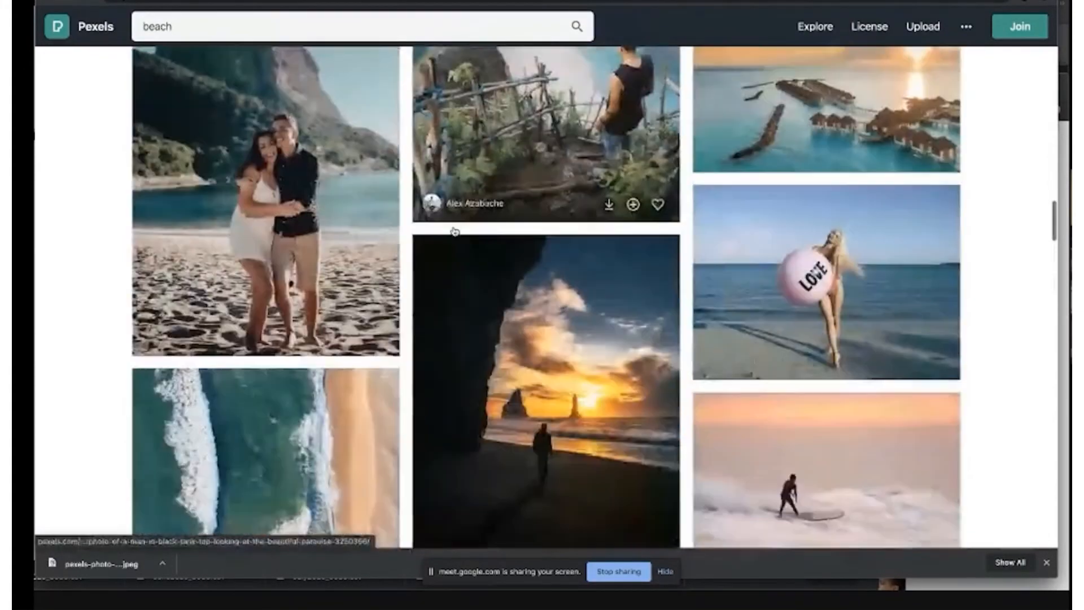
scroll(455, 232, "down", 15)
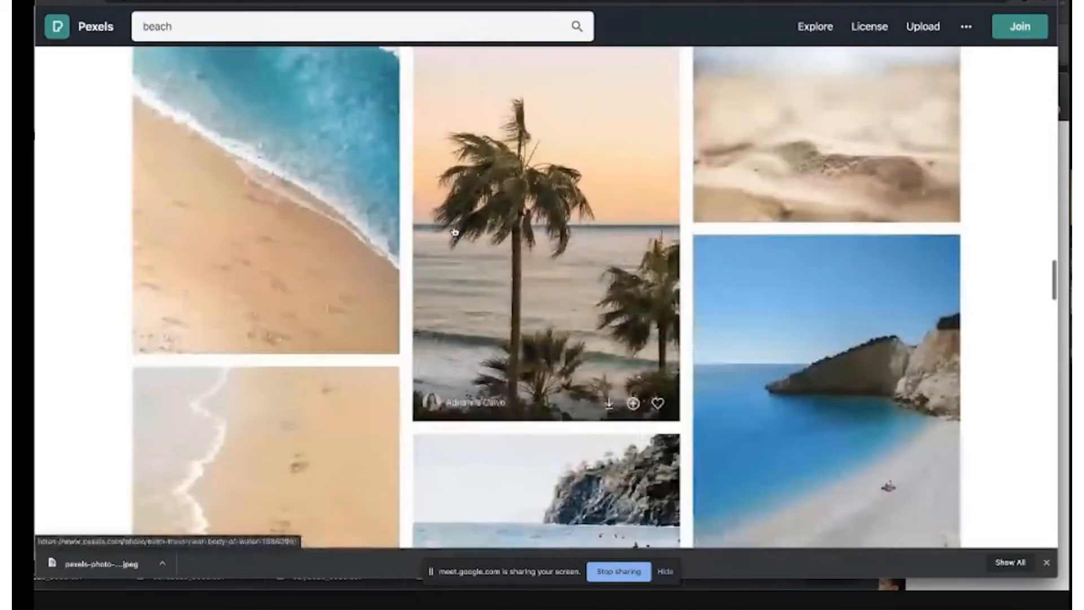
scroll(455, 231, "down", 15)
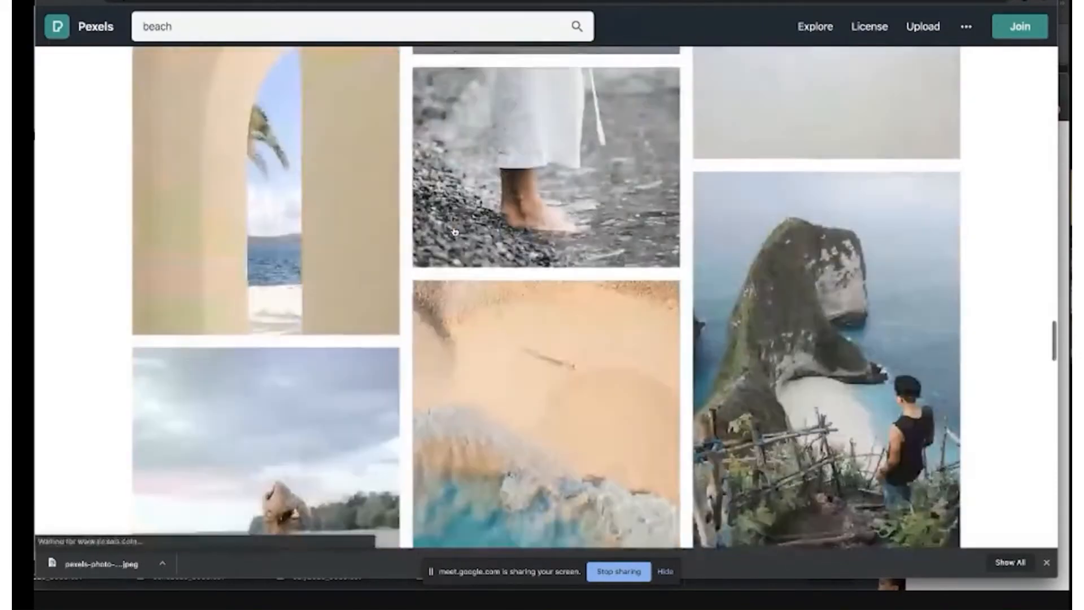
scroll(455, 232, "down", 15)
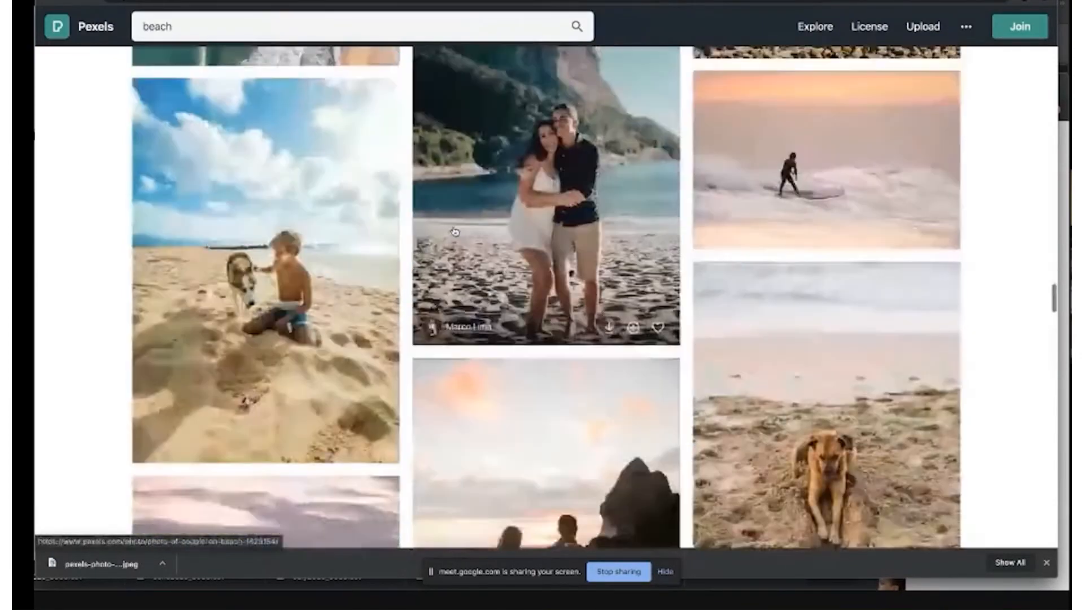
scroll(455, 232, "down", 15)
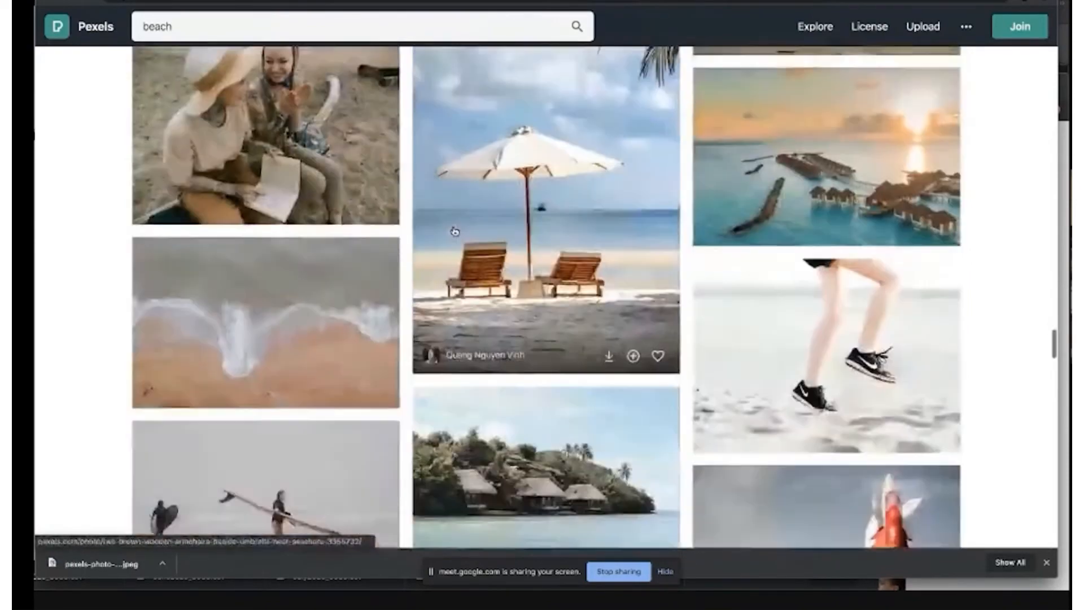
scroll(525, 202, "up", 2)
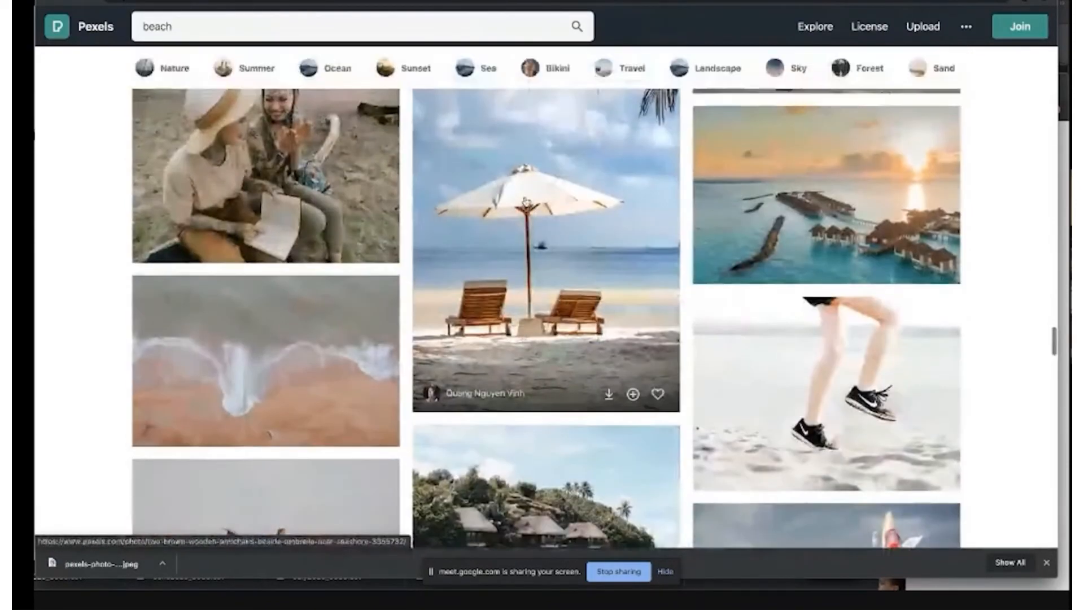
right_click(500, 303)
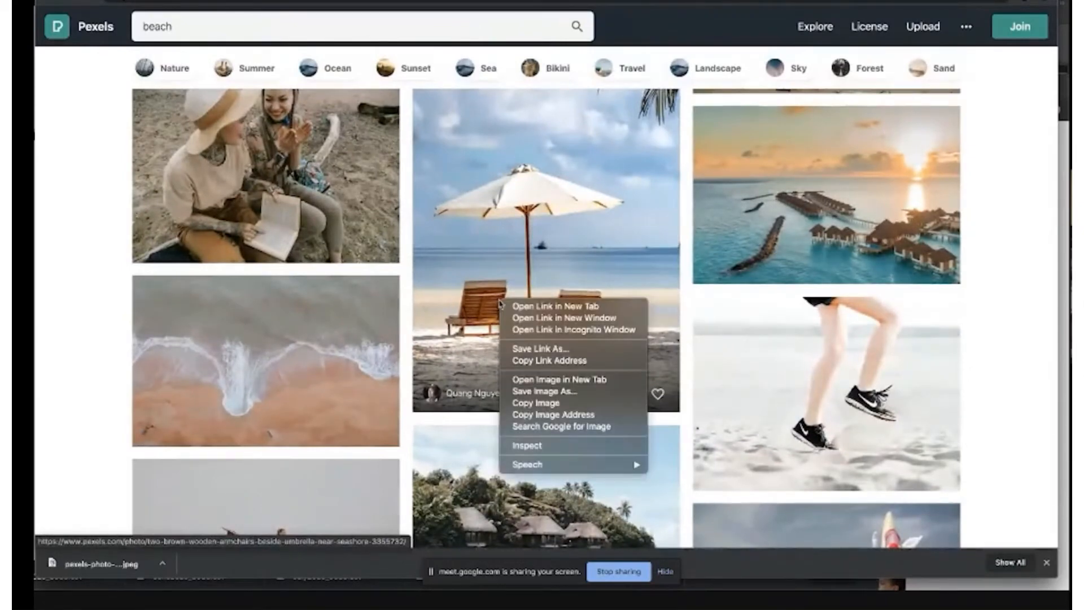
left_click(569, 393)
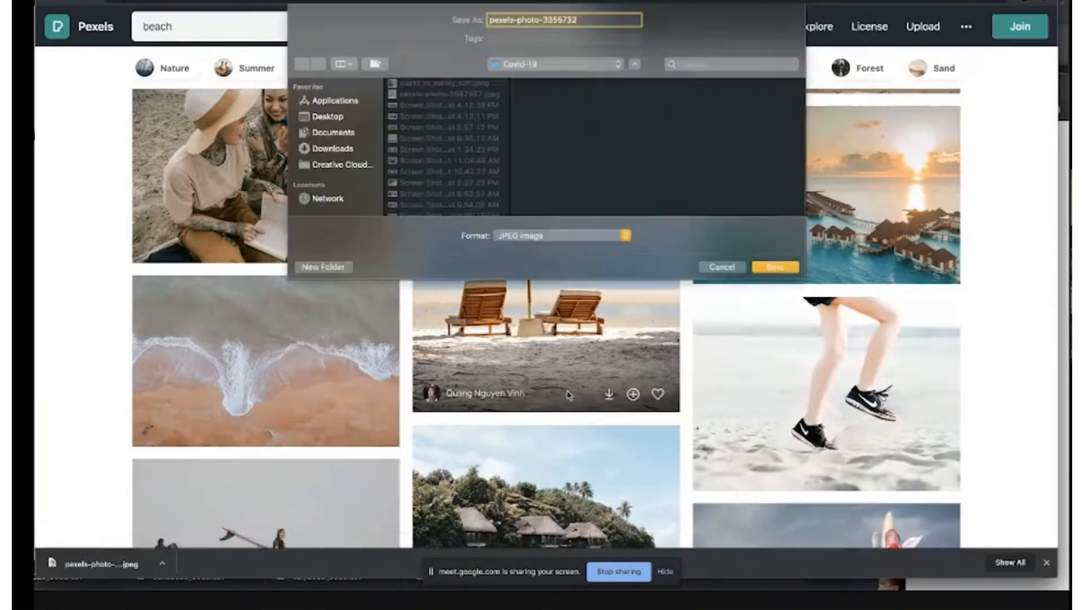
key("Return")
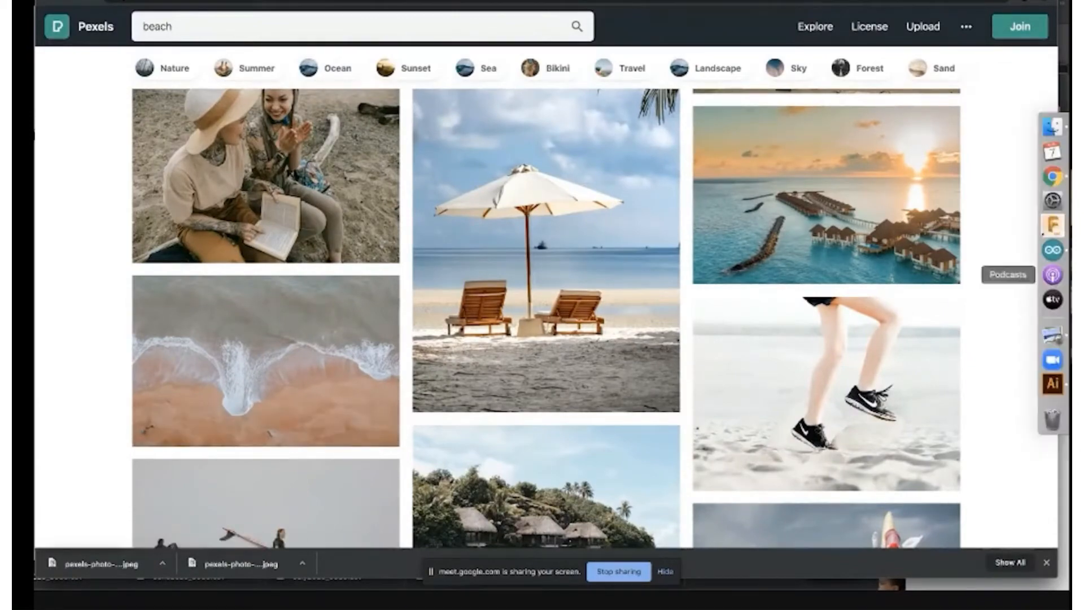
- Switch to Illustrator, narrow its window beside the browser and try to bring a downloaded Pexels photo into it
mouse_move(565, 1)
left_mouse_down()
mouse_move(517, 1)
mouse_move(672, 1)
mouse_move(584, 1)
left_mouse_up()
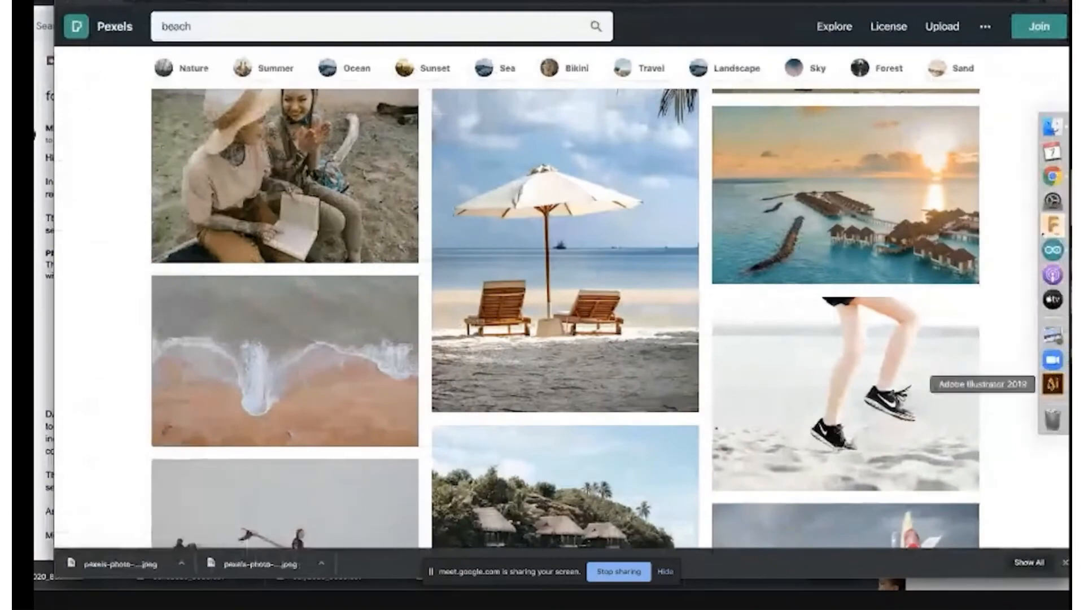
left_click(1053, 381)
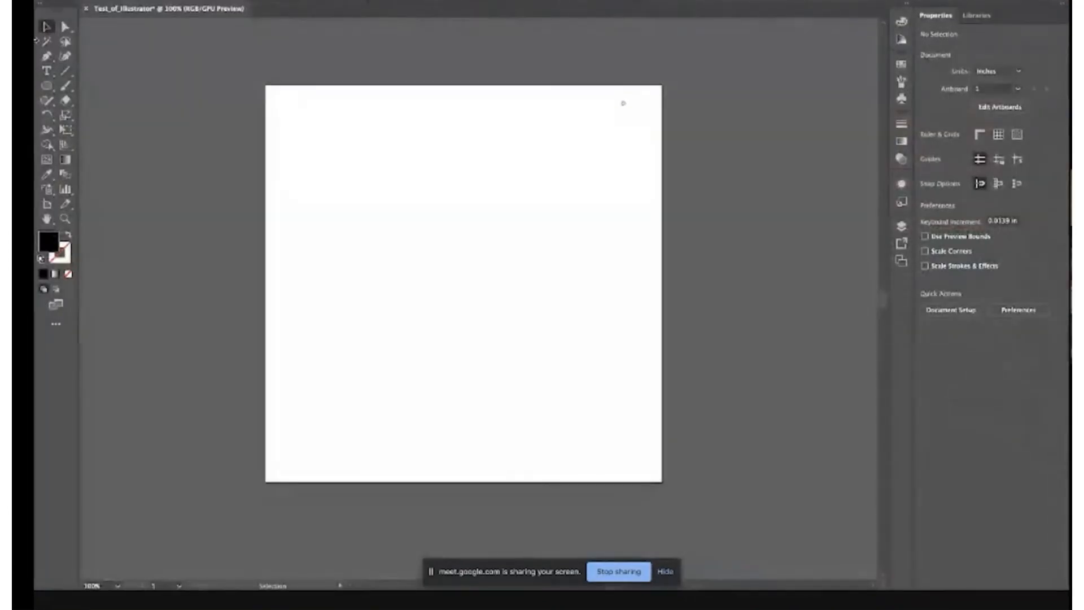
left_click_drag(35, 60, 392, 60)
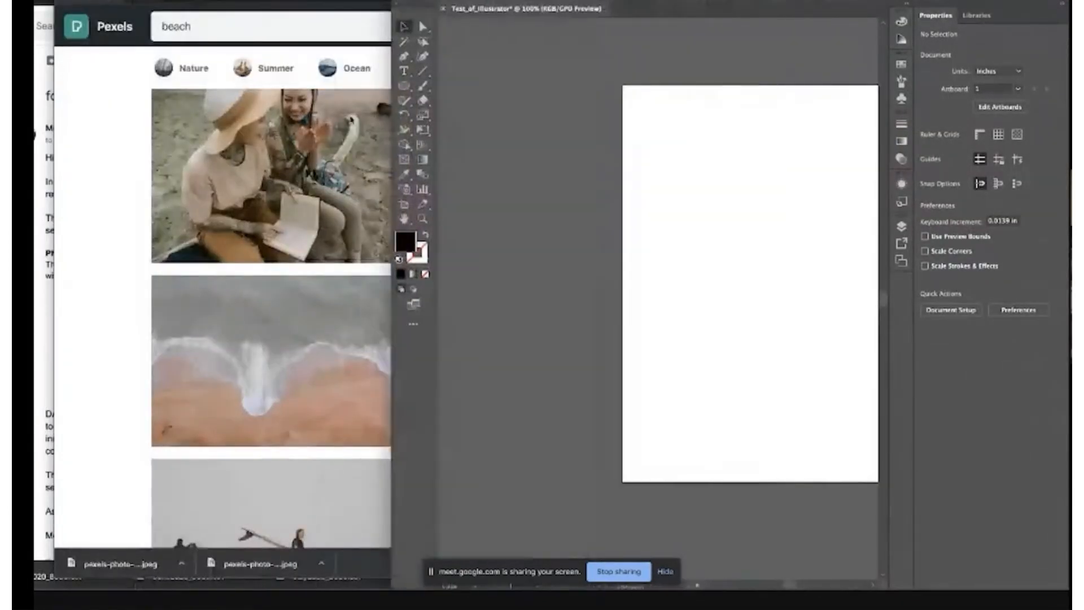
left_click_drag(228, 558, 1051, 385)
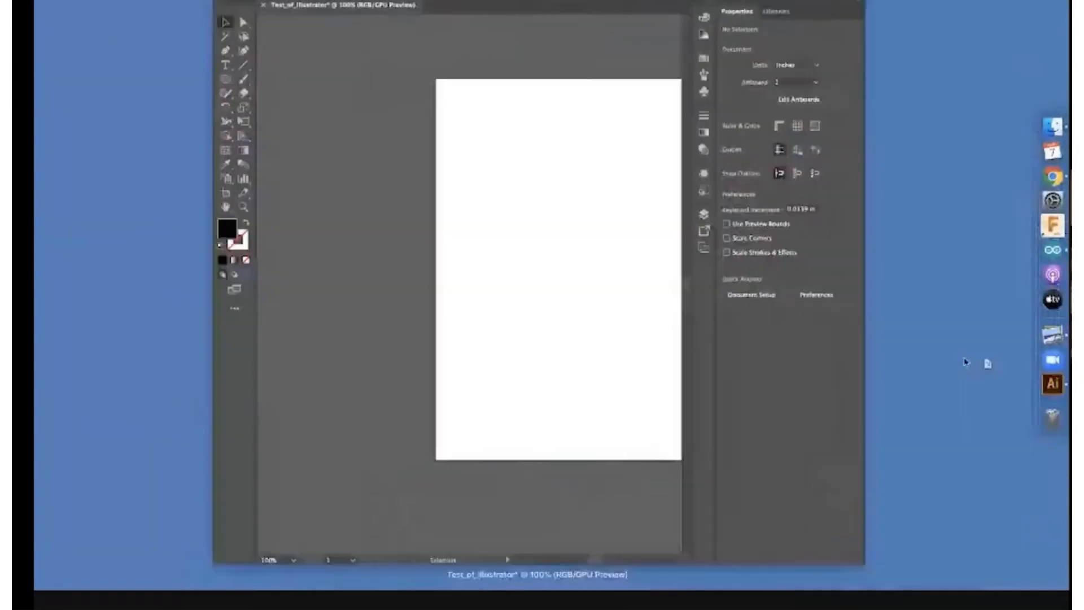
left_click(605, 267)
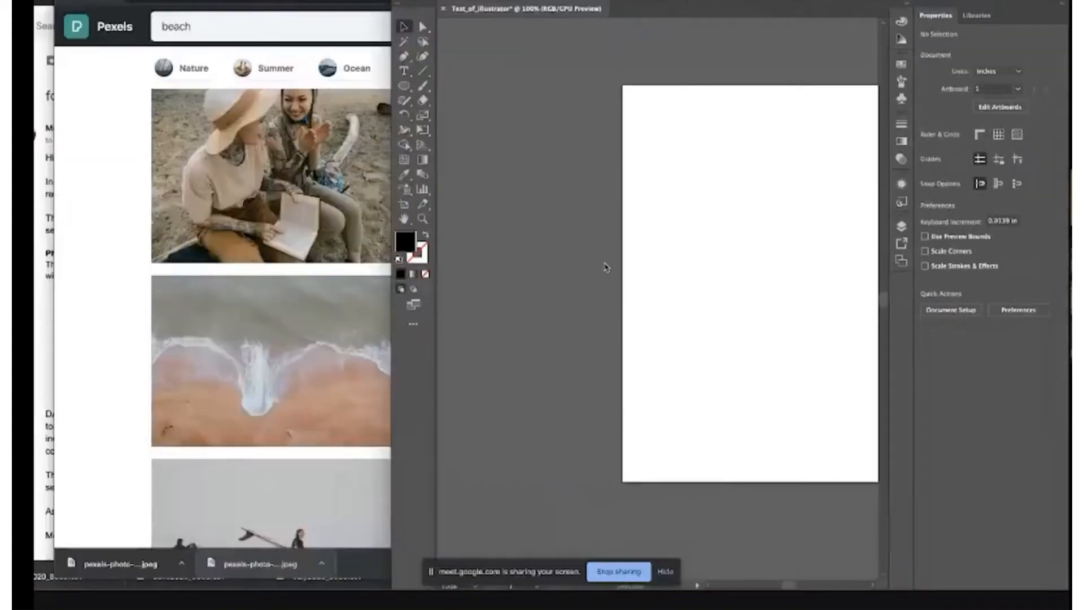
- Open a Finder window over the browser and browse the Documents folder for the saved photos
mouse_move(1068, 101)
left_click(1053, 127)
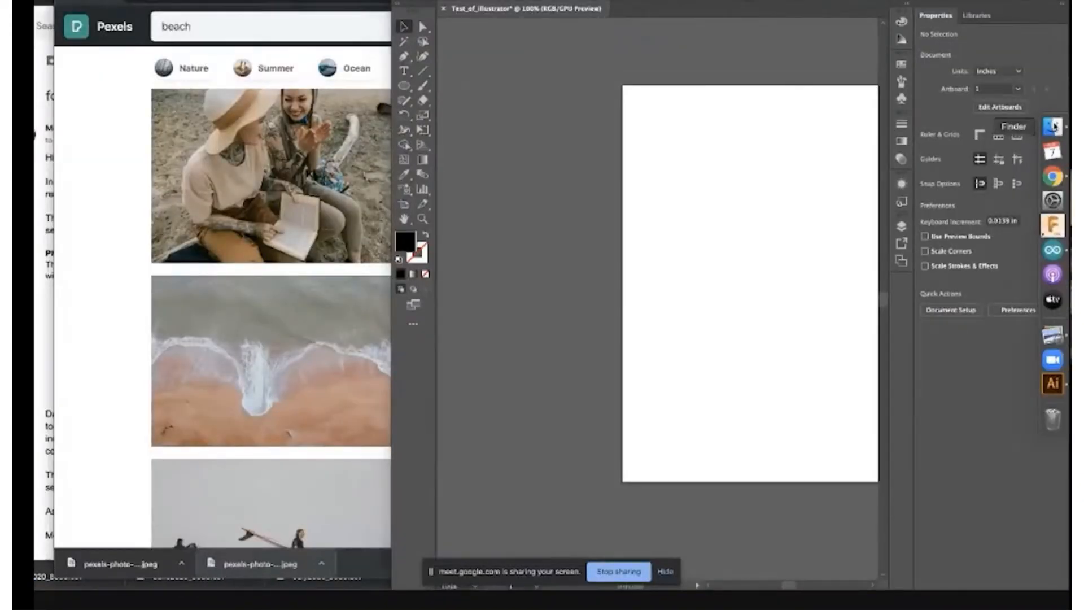
left_click_drag(582, 16, 180, 83)
left_click(242, 108)
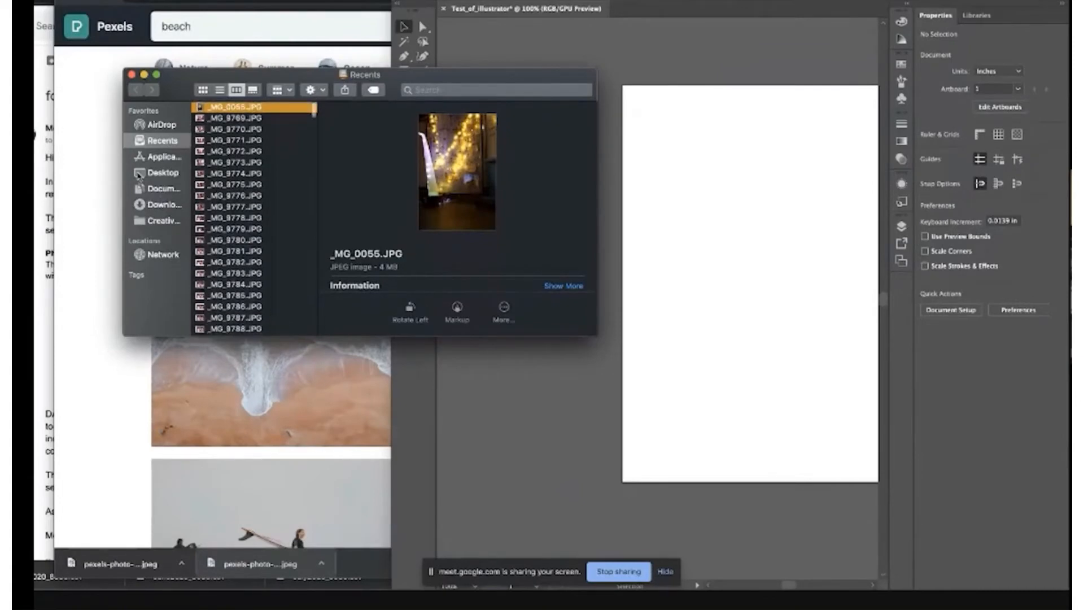
left_click(163, 191)
scroll(324, 224, "down", 5)
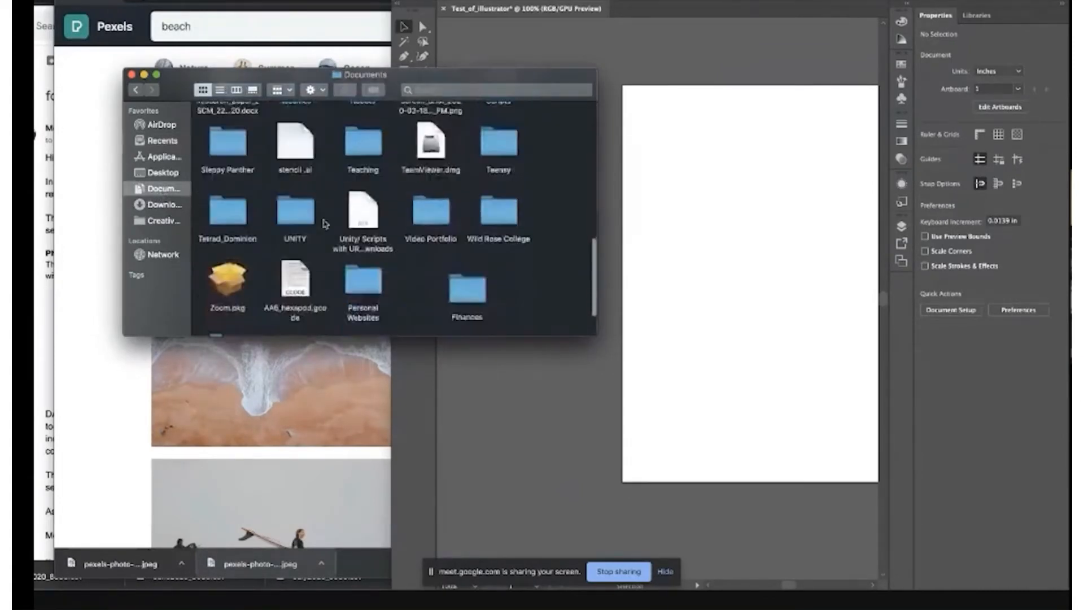
scroll(325, 224, "up", 2)
- Search the computer for "covid" and open the Covid-19 folder
left_click(445, 89)
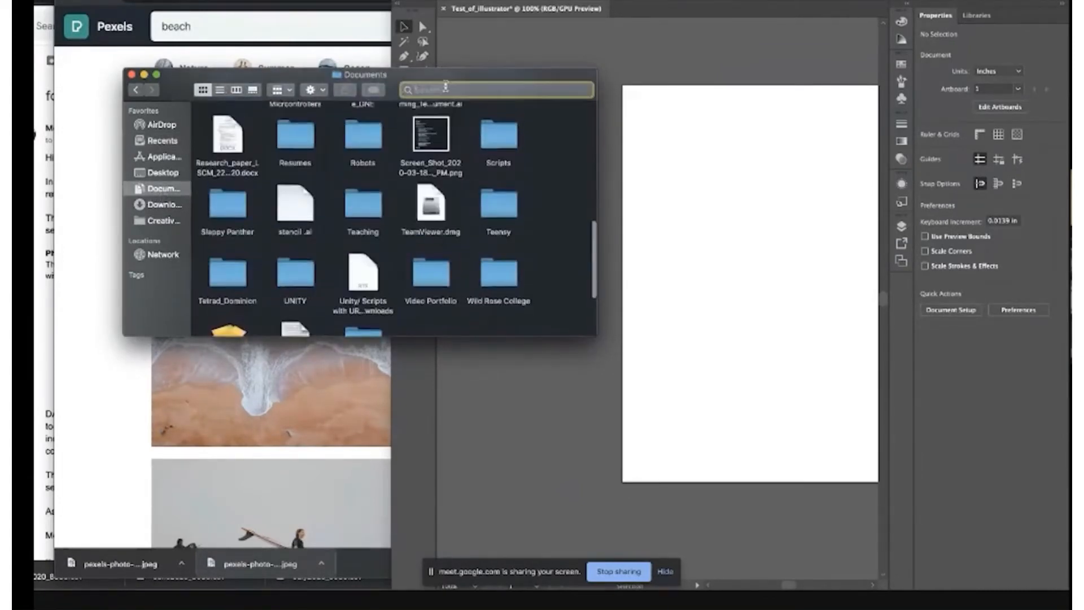
type("covid")
key("Return")
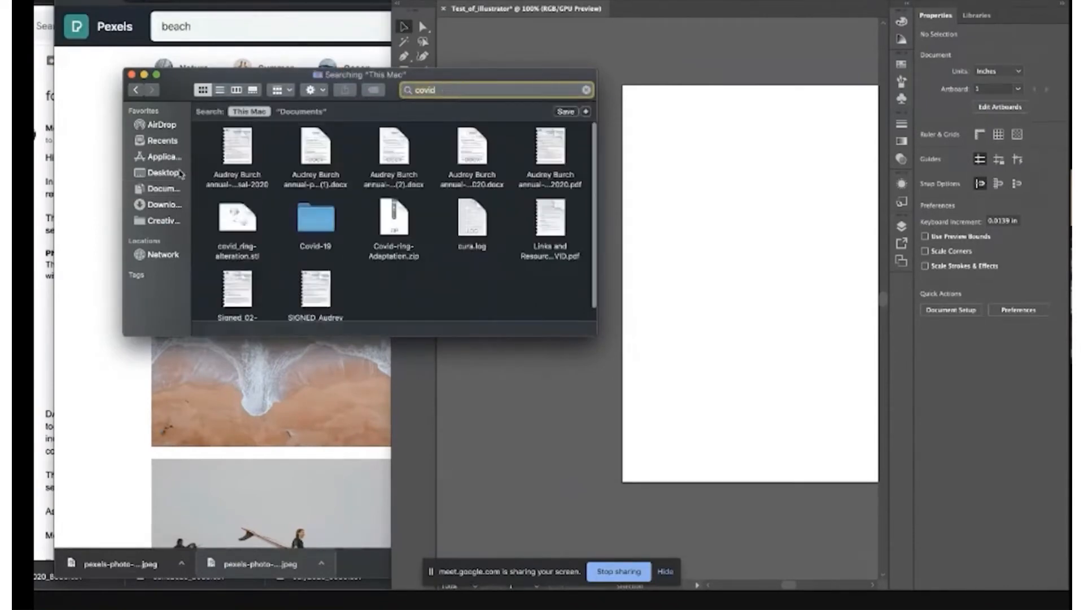
double_click(298, 219)
double_click(298, 219)
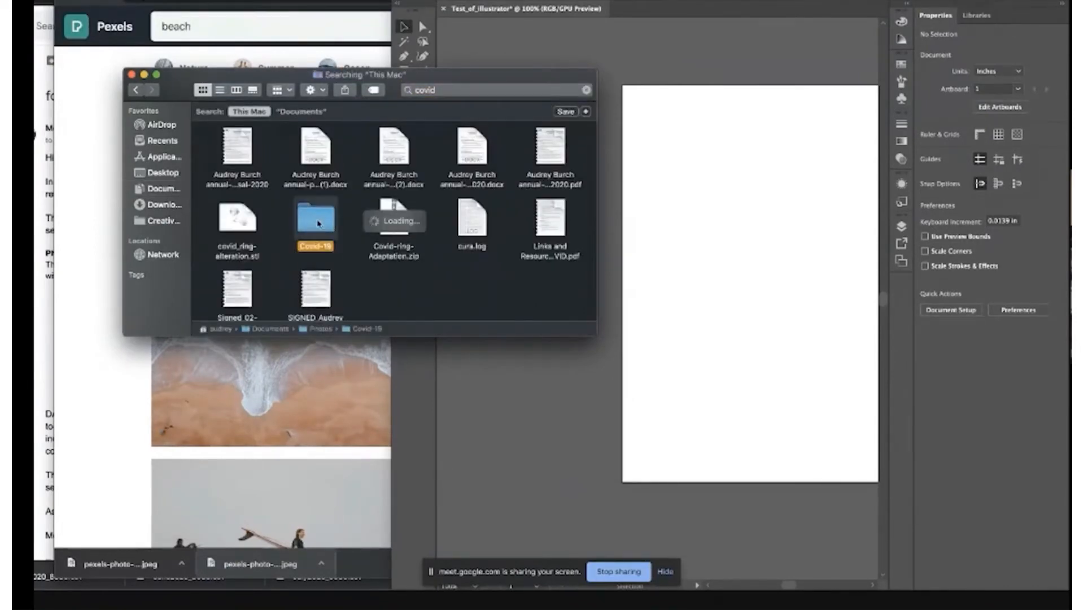
left_click_drag(498, 263, 709, 266)
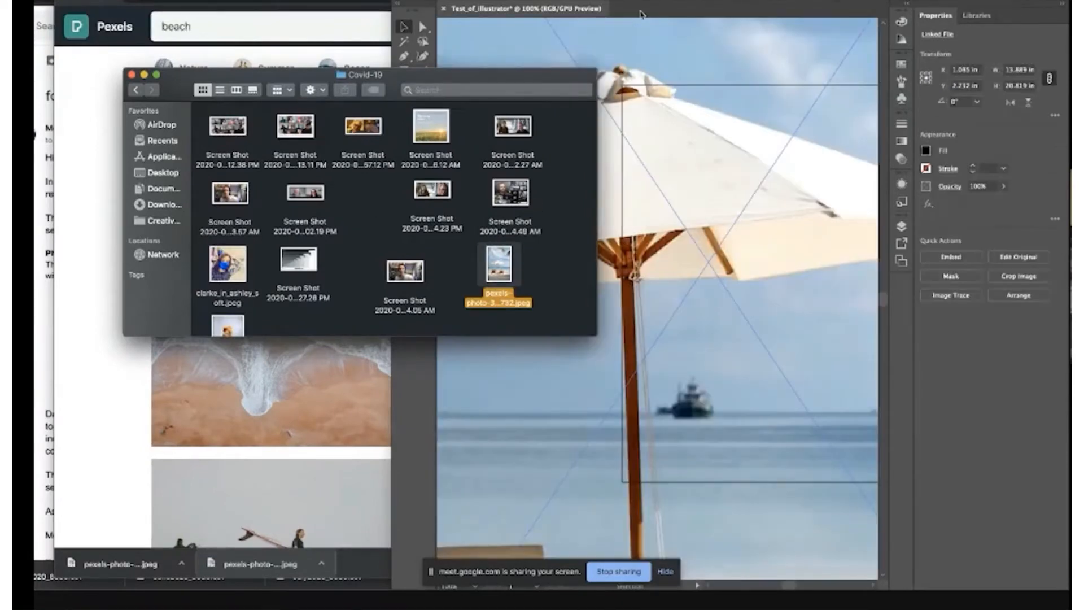
scroll(639, 65, "down", 3)
scroll(639, 65, "right", 2)
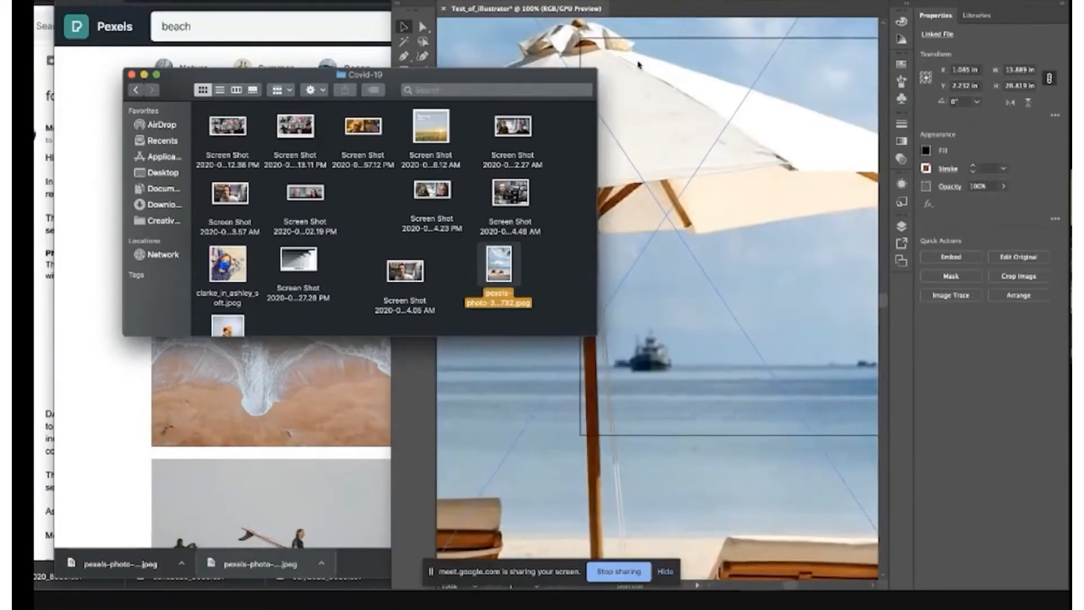
scroll(638, 65, "left", 2)
scroll(639, 65, "up", 1)
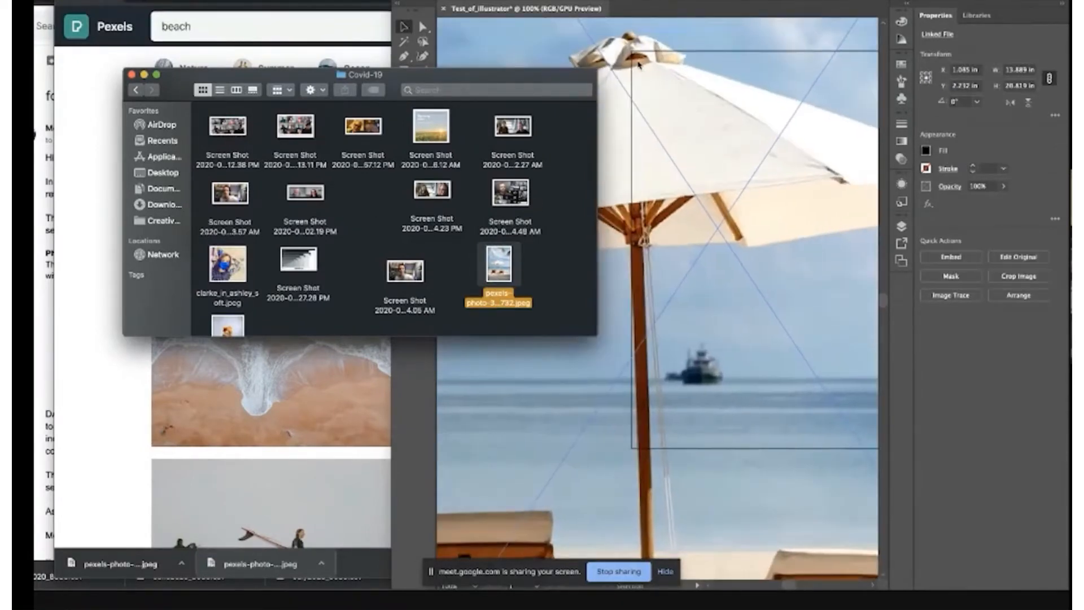
left_click(641, 13)
key("Delete")
scroll(543, 127, "right", 3)
scroll(543, 127, "down", 1)
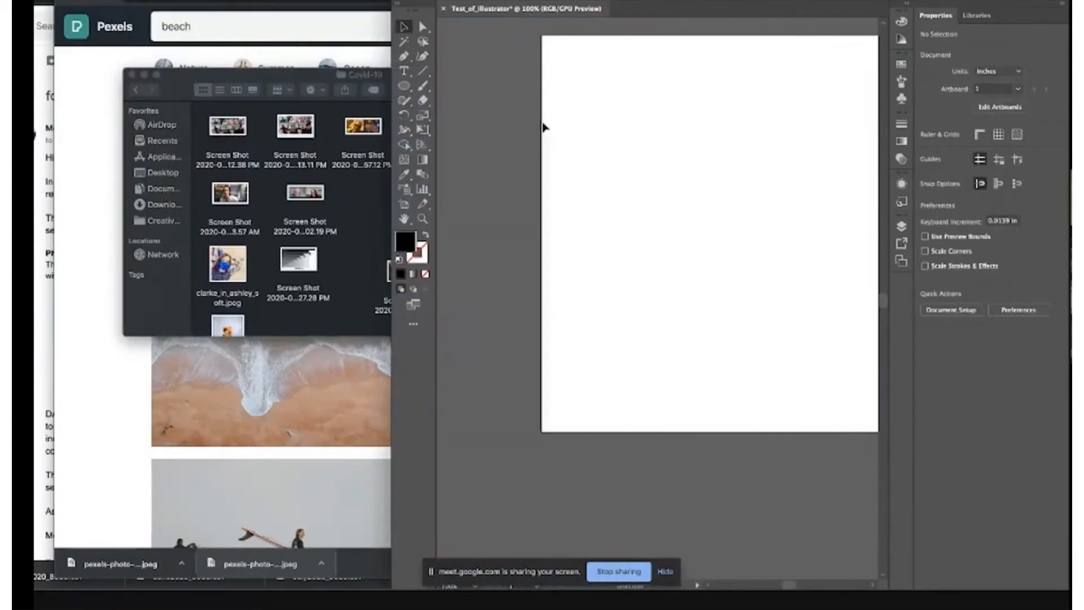
scroll(653, 226, "right", 3)
scroll(653, 226, "up", 1)
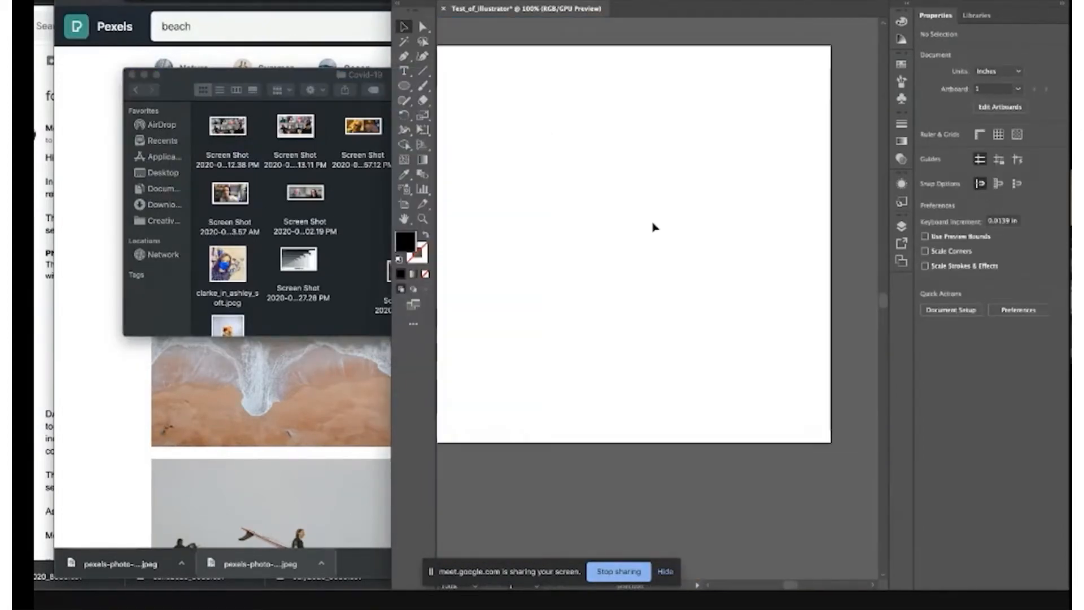
- Move the Covid-19 folder window clear of the Illustrator canvas and open the beach photo pexels-photo-3355732.jpeg as a separate document
left_click(358, 316)
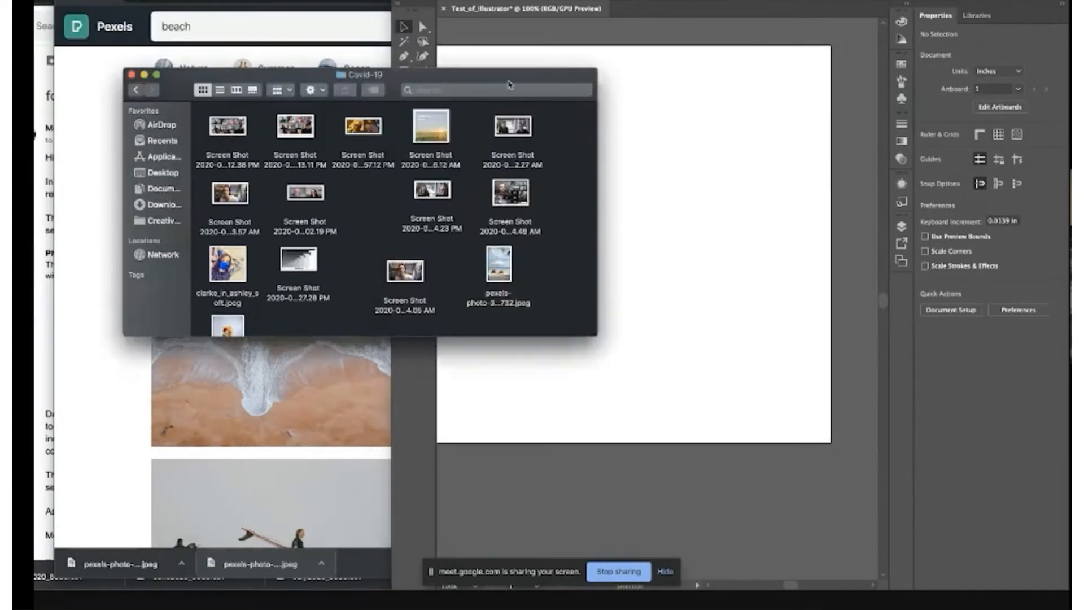
left_click_drag(508, 85, 380, 60)
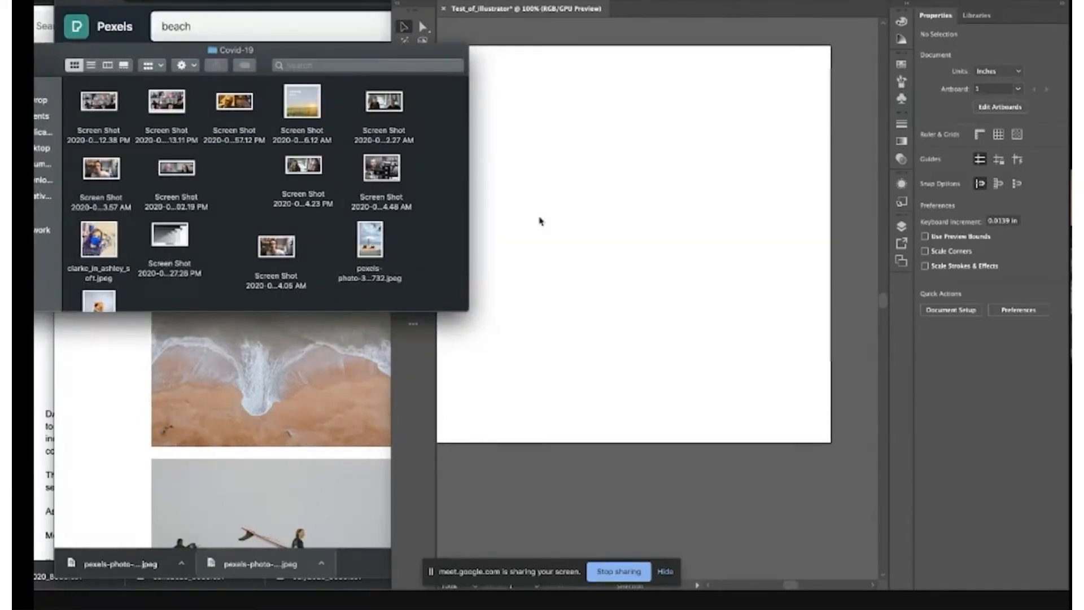
left_click_drag(370, 240, 644, 9)
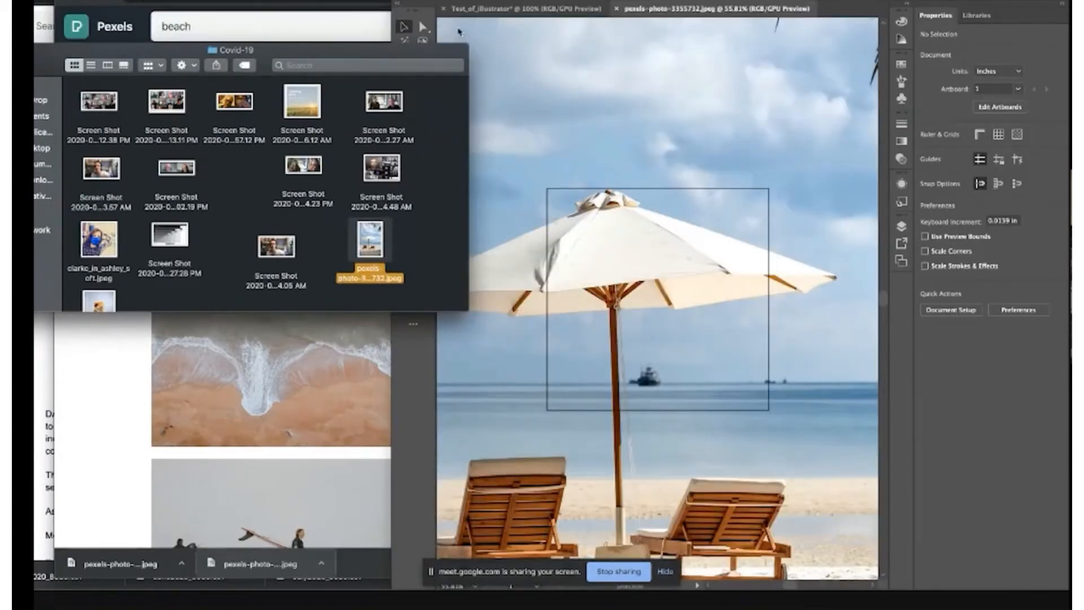
- Undo placing the cat photo in the beach document and open pexels-photo-3687957.jpeg as its own document instead
left_click_drag(101, 305, 642, 240)
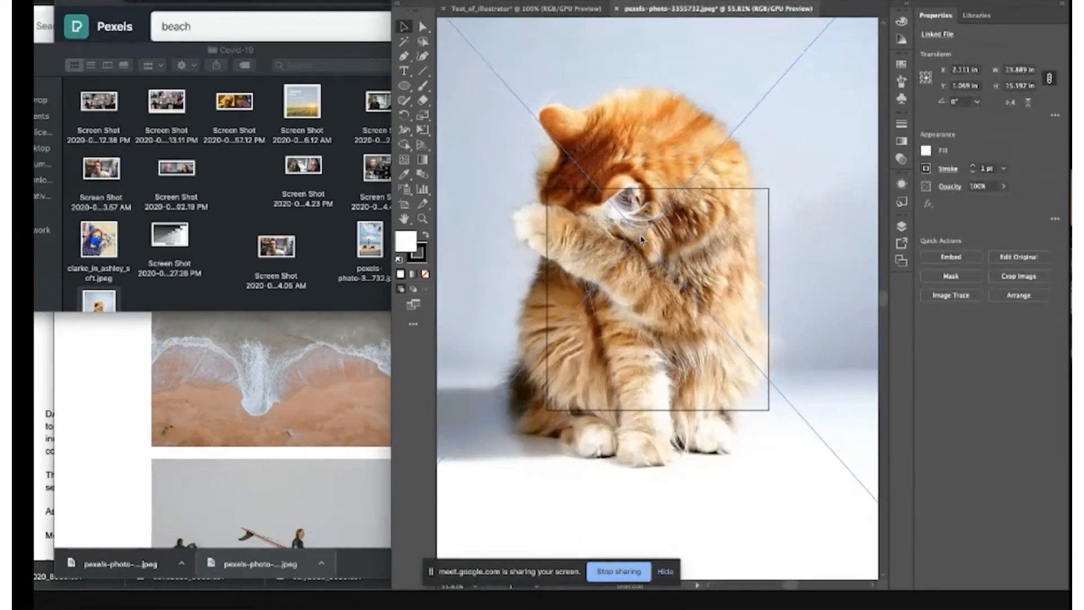
key("super+z")
left_click_drag(102, 303, 847, 8)
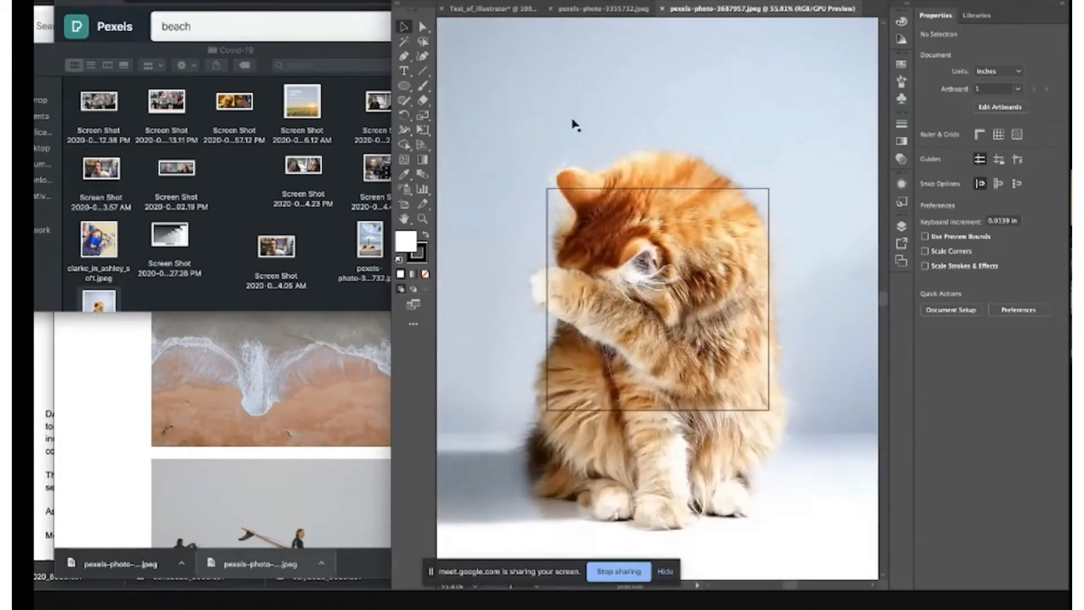
- Look through the three open documents: Test_of_Illustrator, the beach photo and the cat photo
left_click(598, 9)
left_click(511, 9)
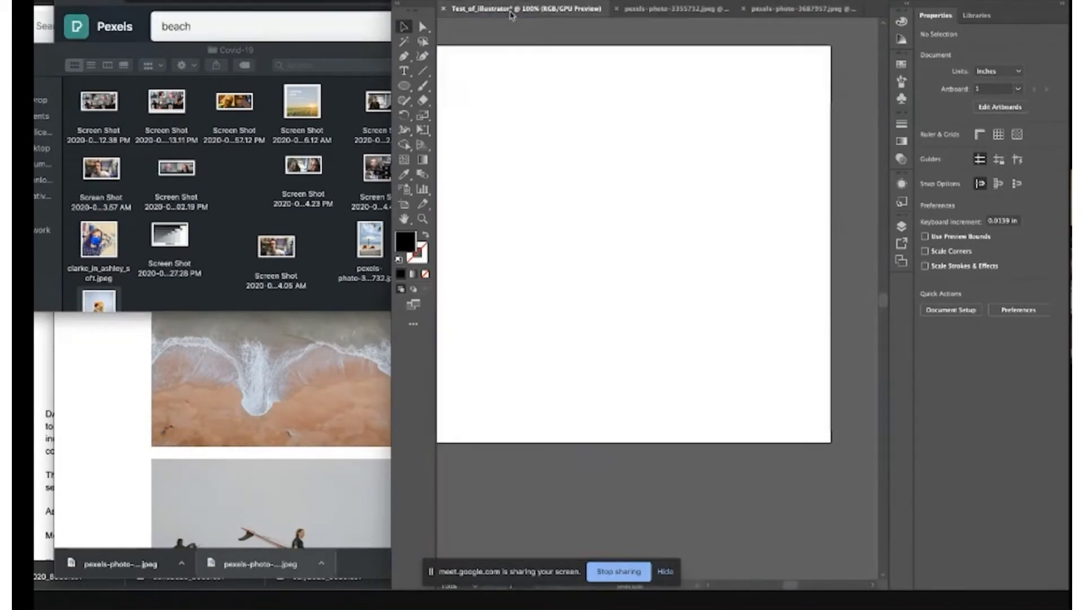
left_click(681, 9)
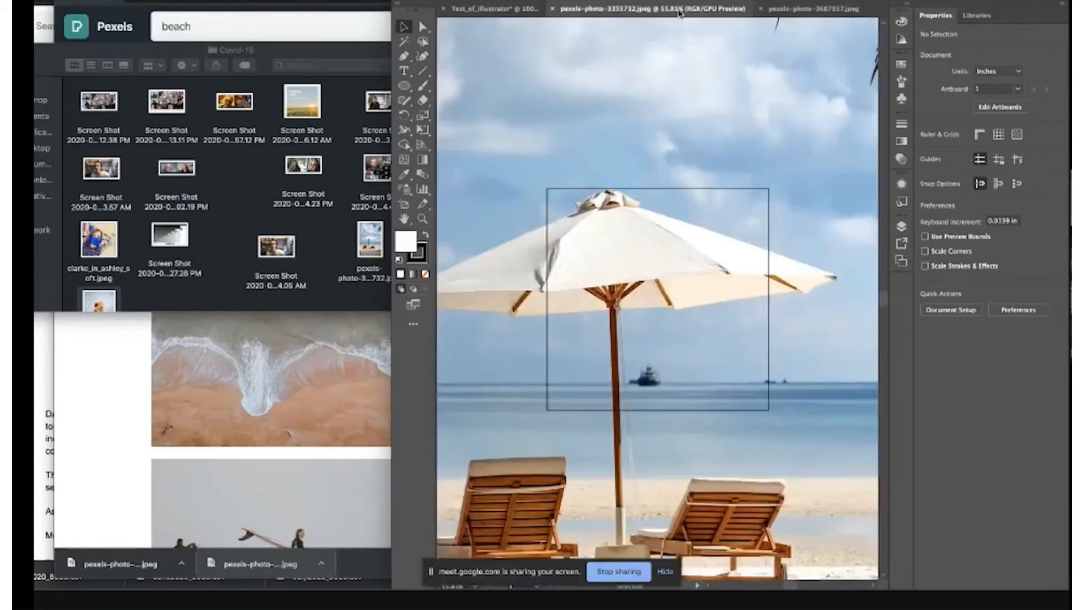
left_click(807, 10)
left_click(494, 9)
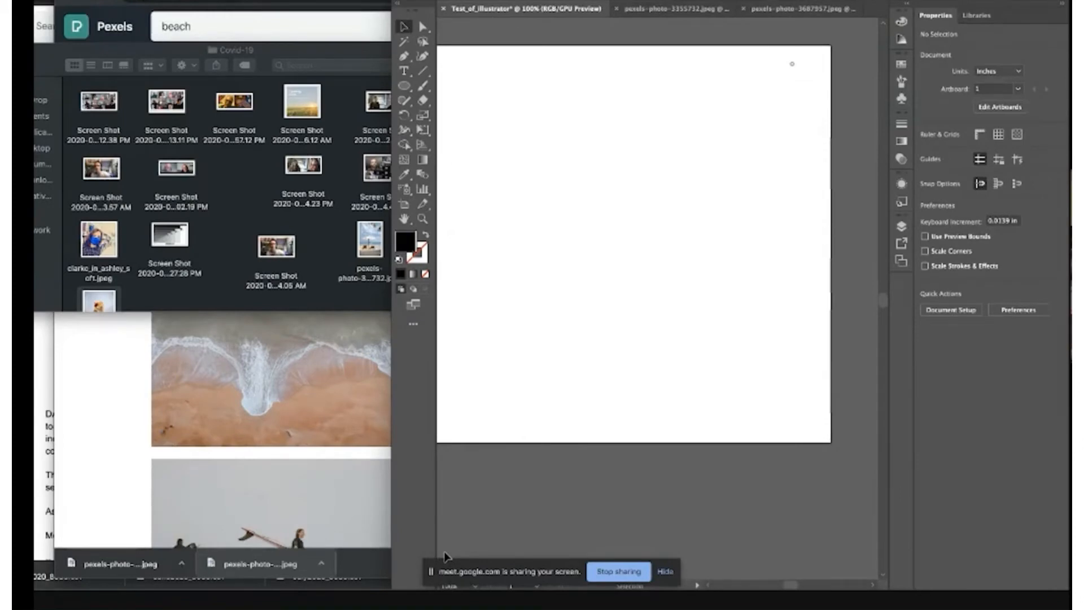
left_click(684, 8)
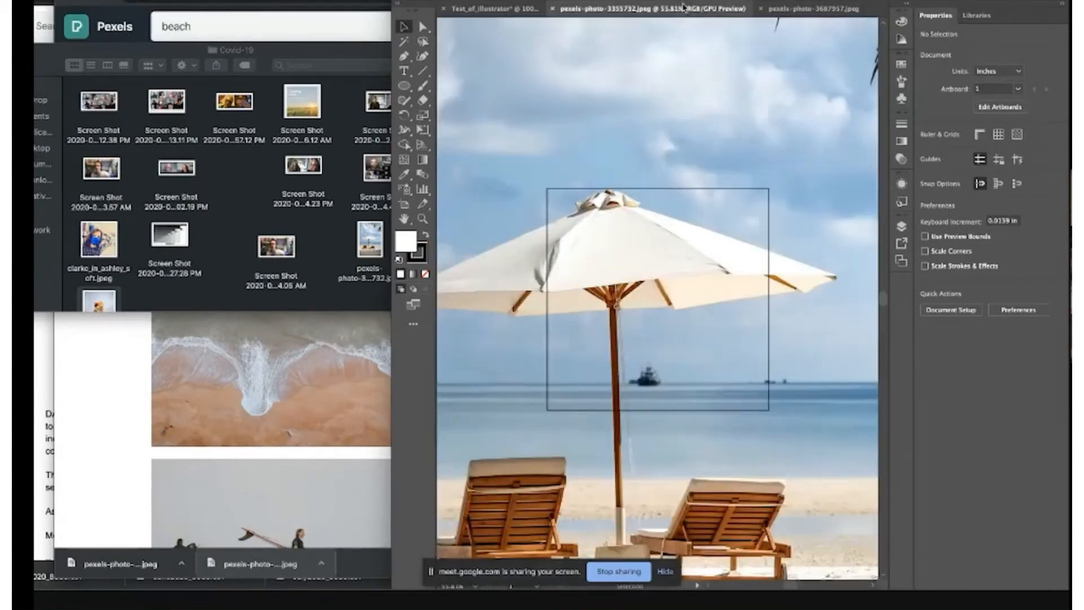
left_click(804, 9)
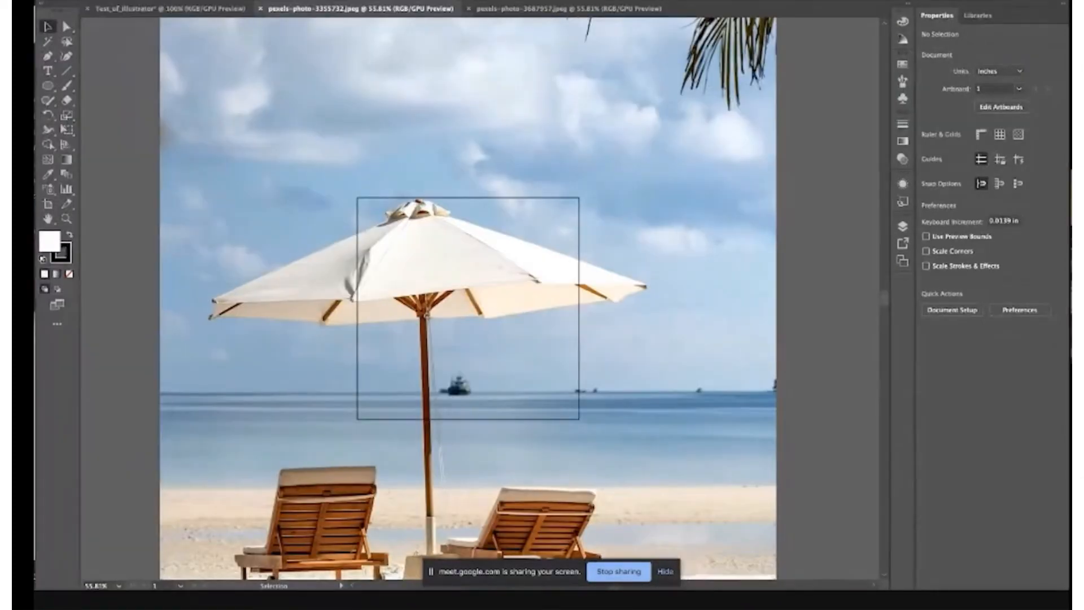
- Zoom the beach photo document out to 25% so the whole picture fits in view
scroll(580, 220, "down", 3)
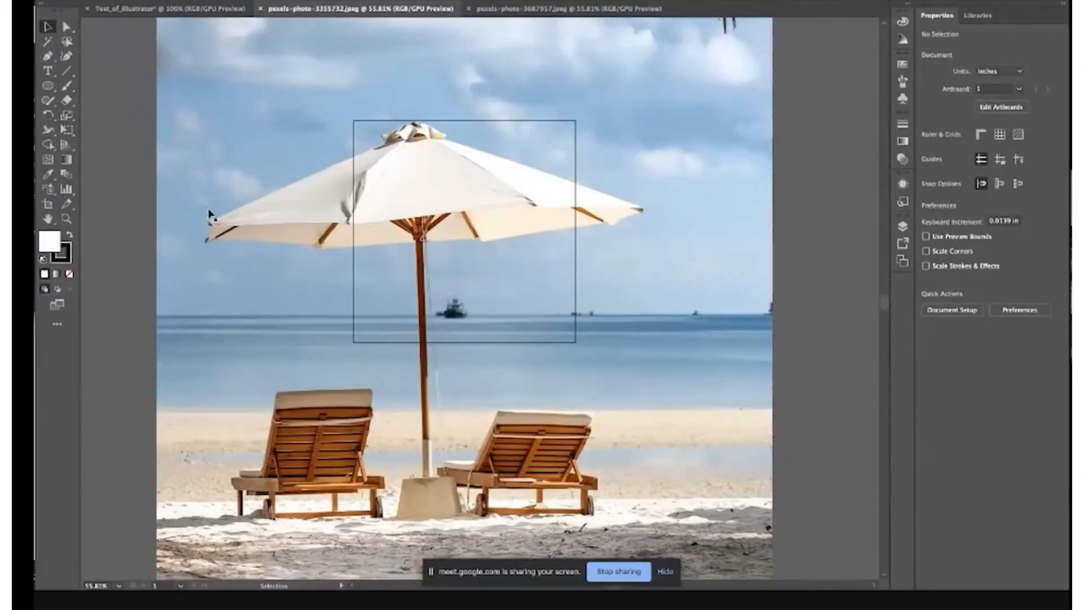
left_click(66, 218)
left_click(307, 328)
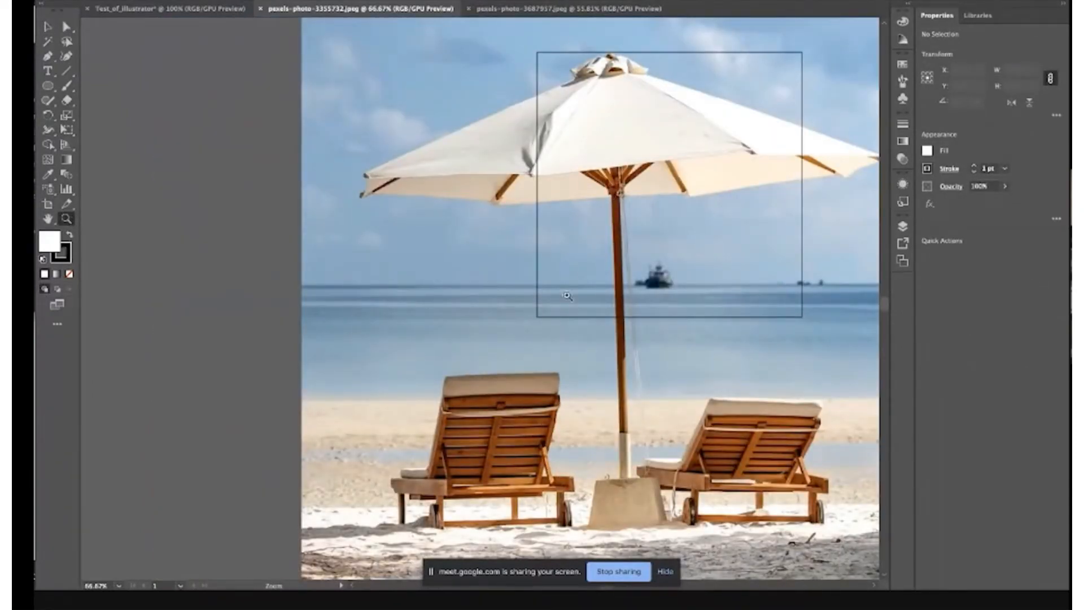
left_click(630, 307, "alt")
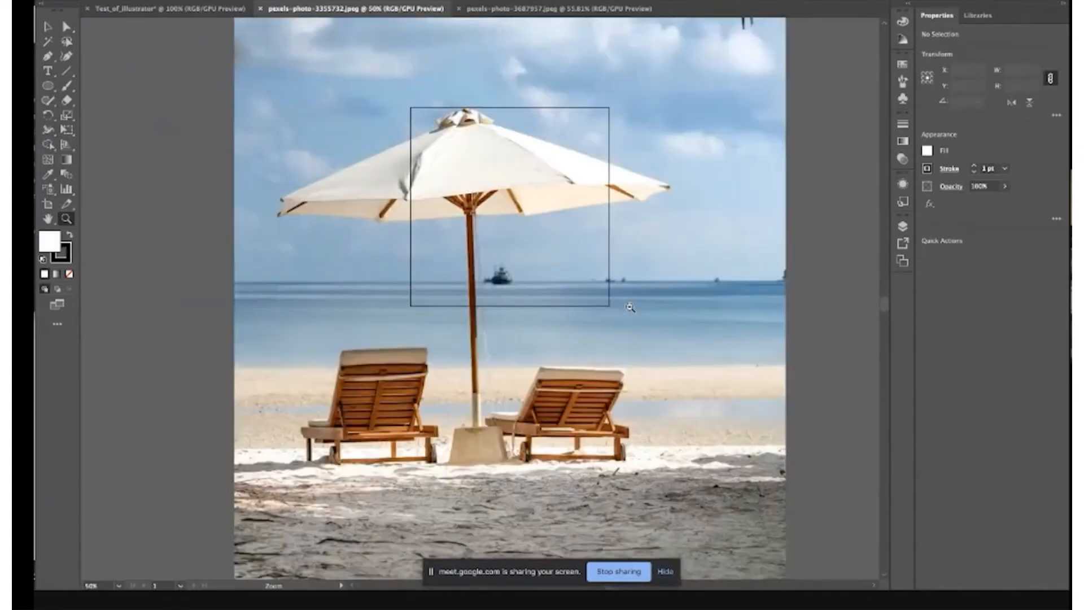
left_click(630, 307, "alt")
left_click(511, 232, "alt")
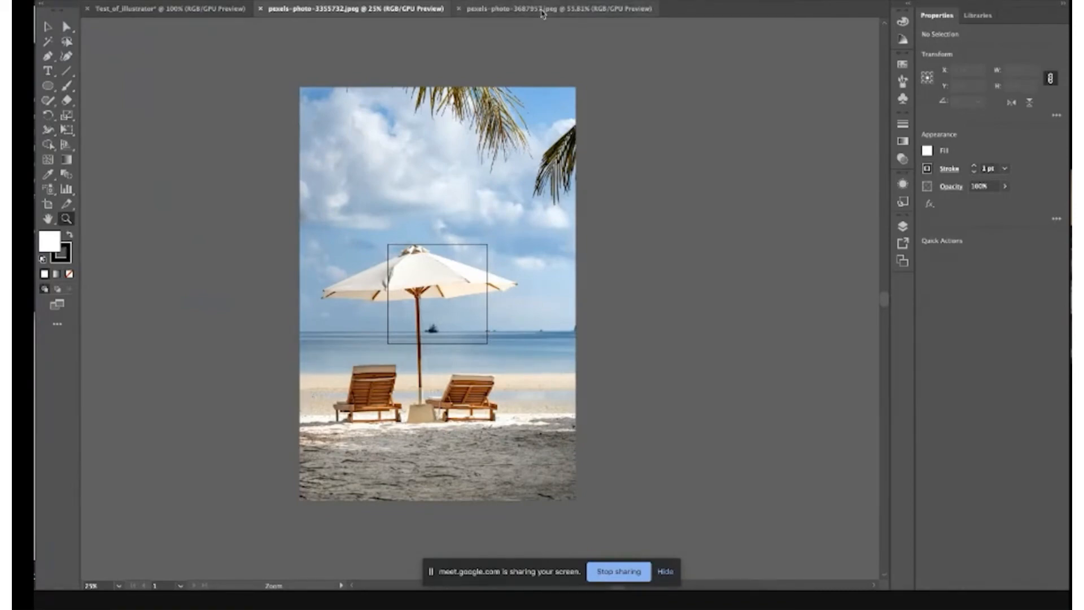
- Switch to the cat photo document and zoom it out to 33.33% so the whole picture fits in view
left_click(550, 9)
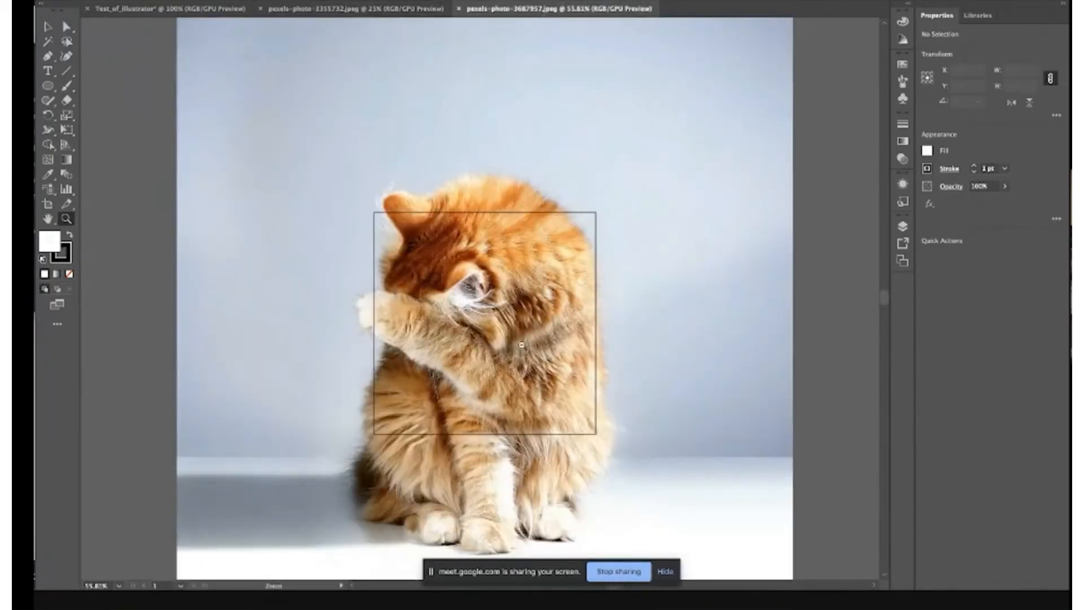
left_click(522, 345, "alt")
left_click(405, 349, "alt")
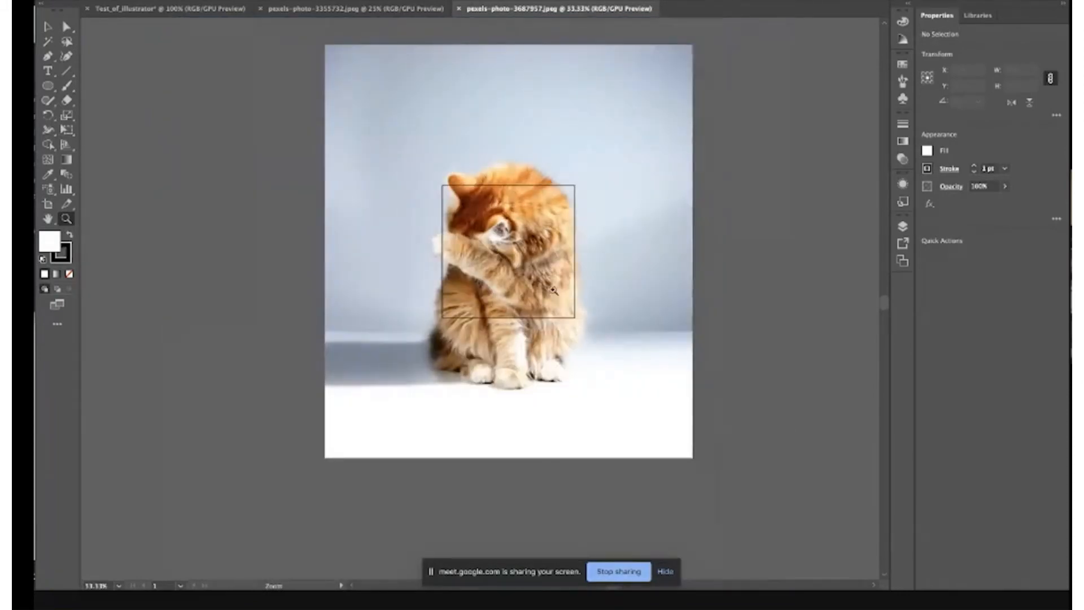
scroll(553, 290, "up", 1)
- Select the cat image with the Selection tool and switch back to the beach photo document
key("v")
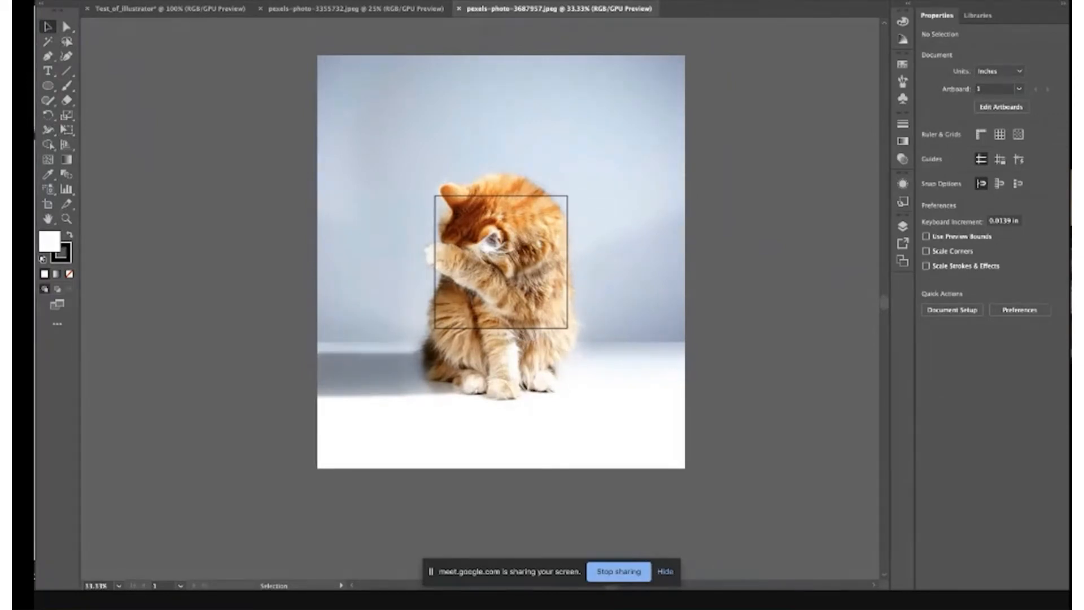
left_click(445, 124)
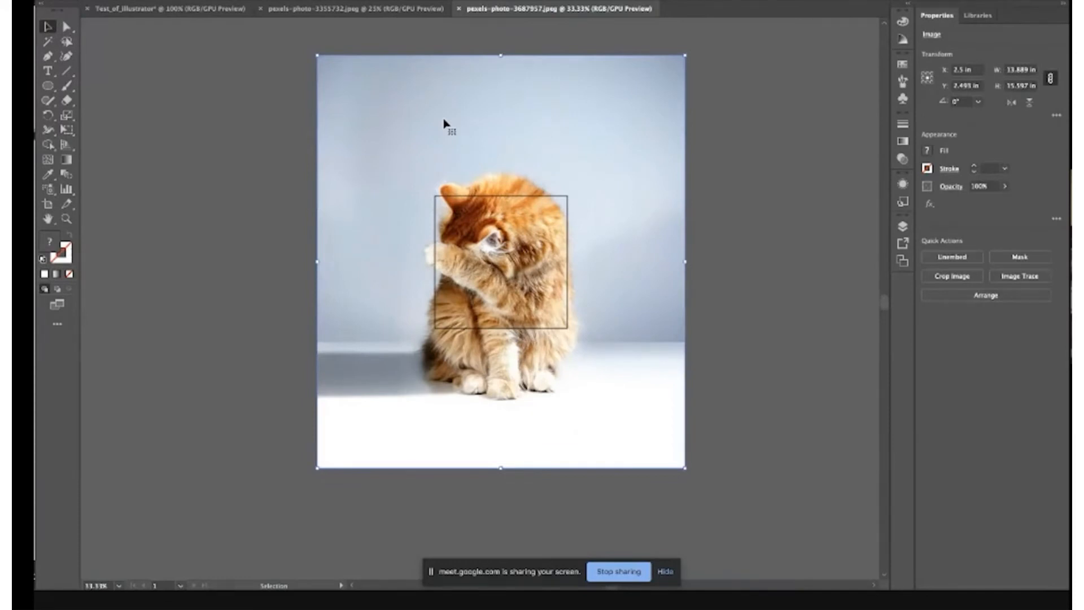
left_click(383, 14)
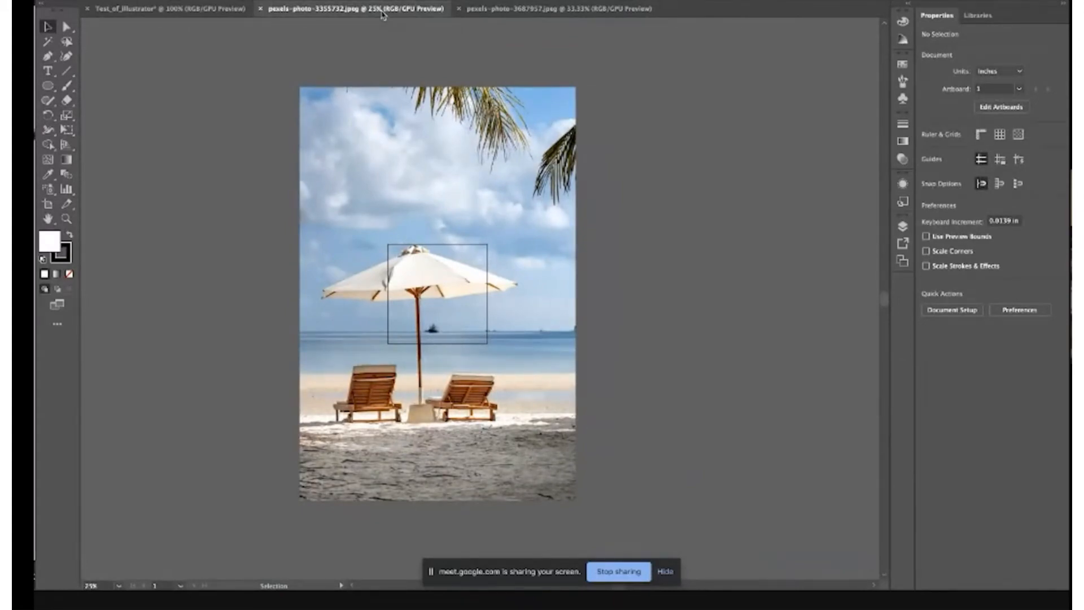
- Select the beach photo and apply Image Trace with the default preset
left_click(331, 128)
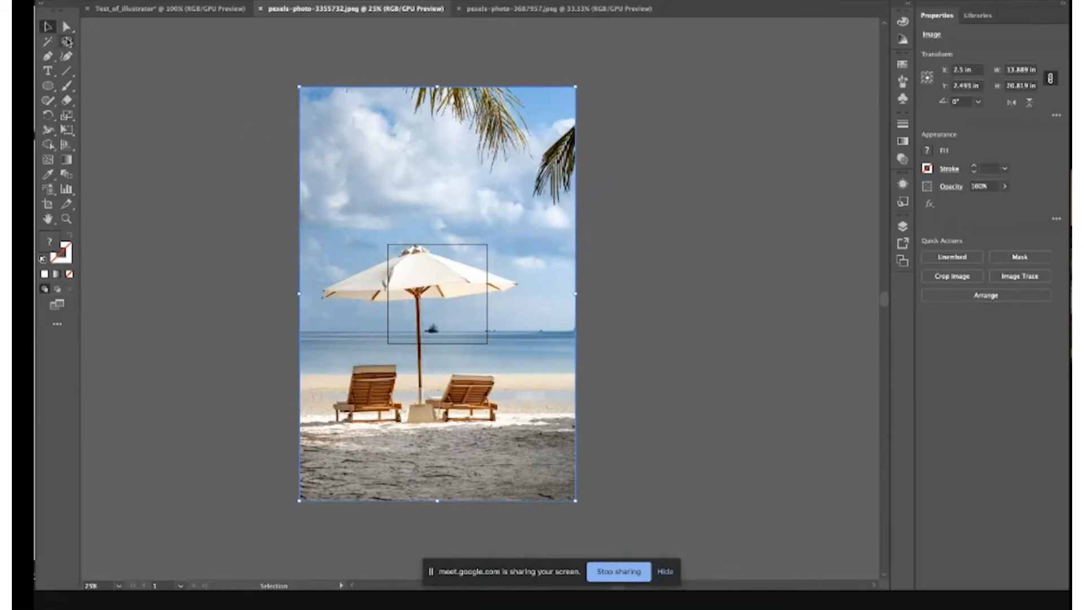
left_click(150, 106)
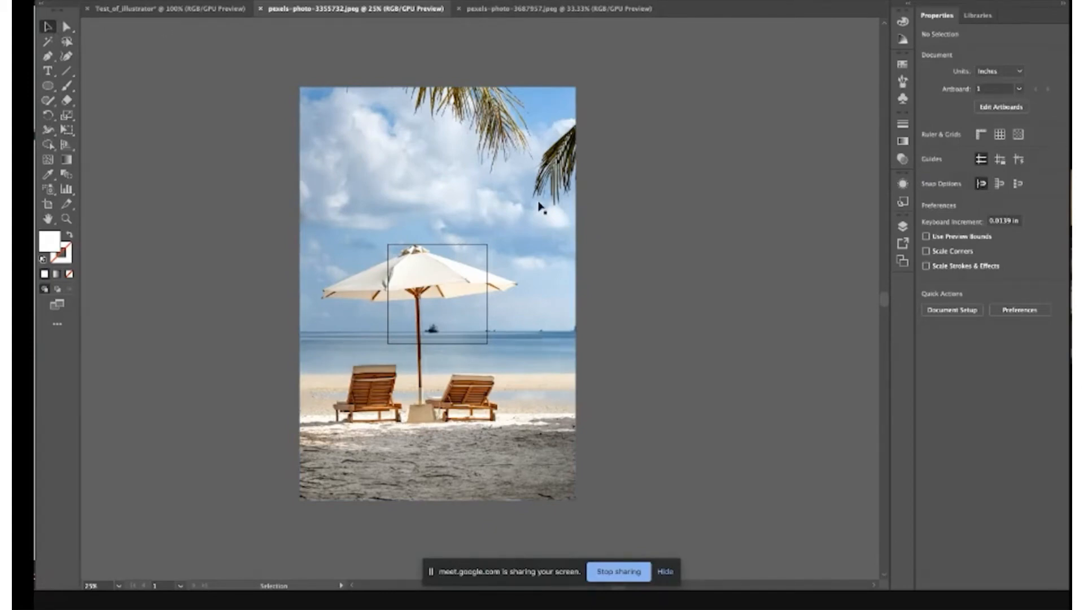
left_click(539, 208)
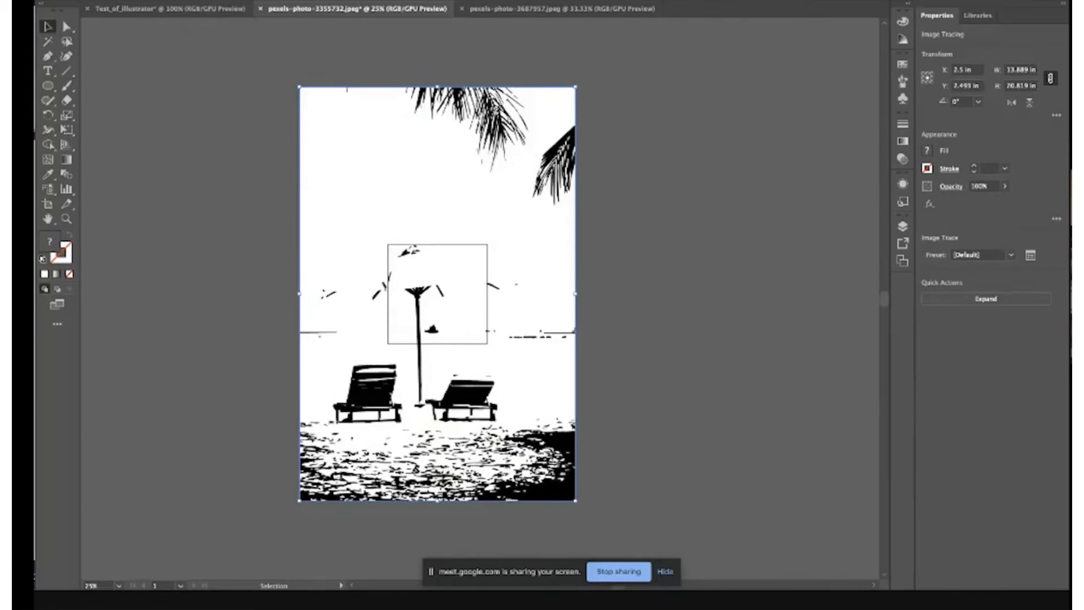
- Open the Image Trace settings for the traced beach photo, place them beside the picture and show the advanced options
left_click(357, 0)
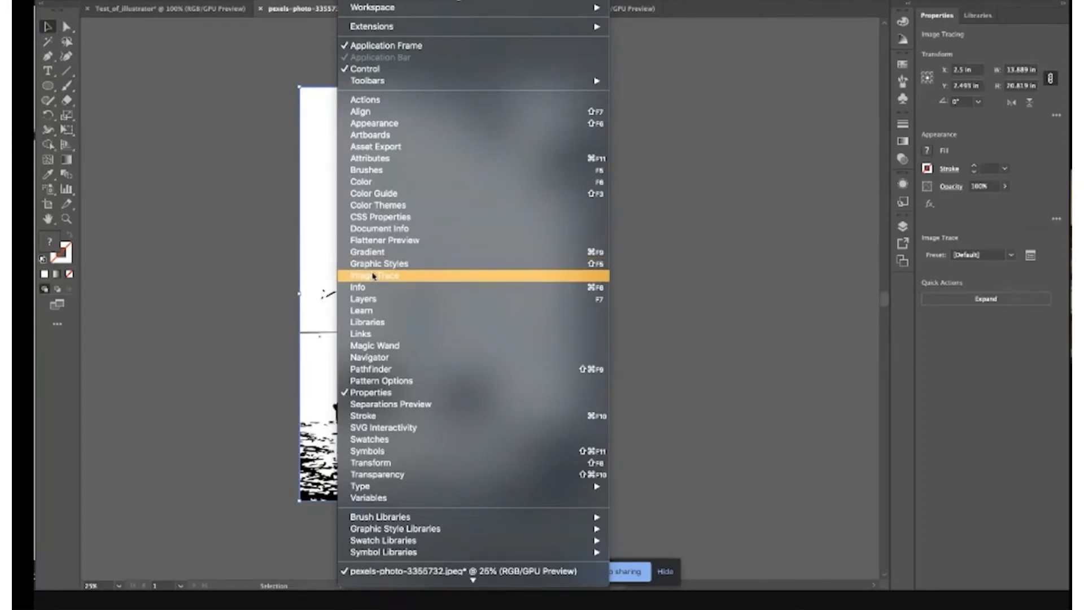
left_click(319, 124)
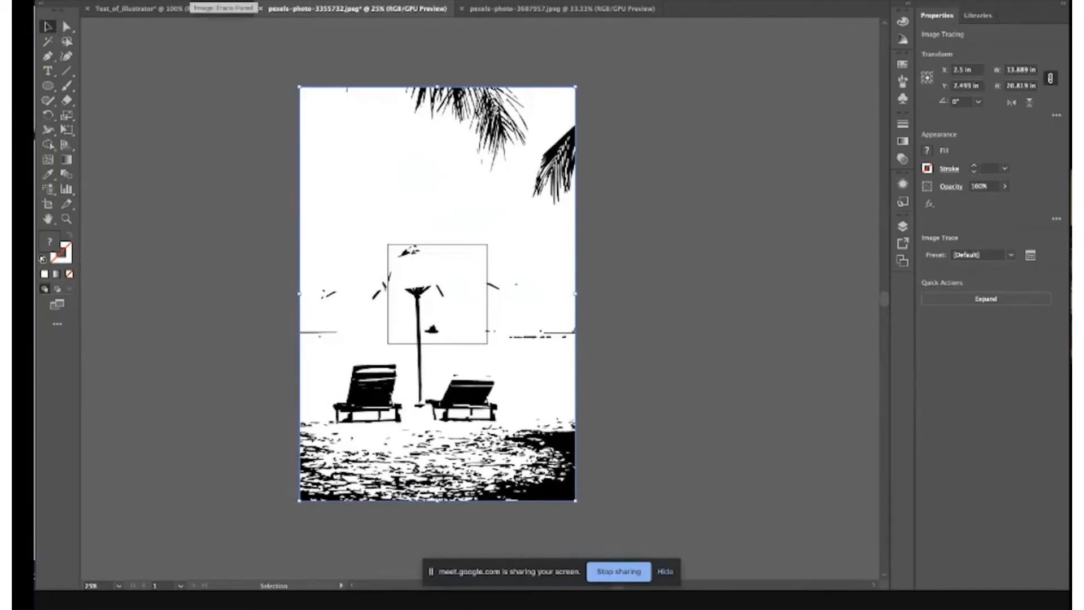
left_click(1030, 254)
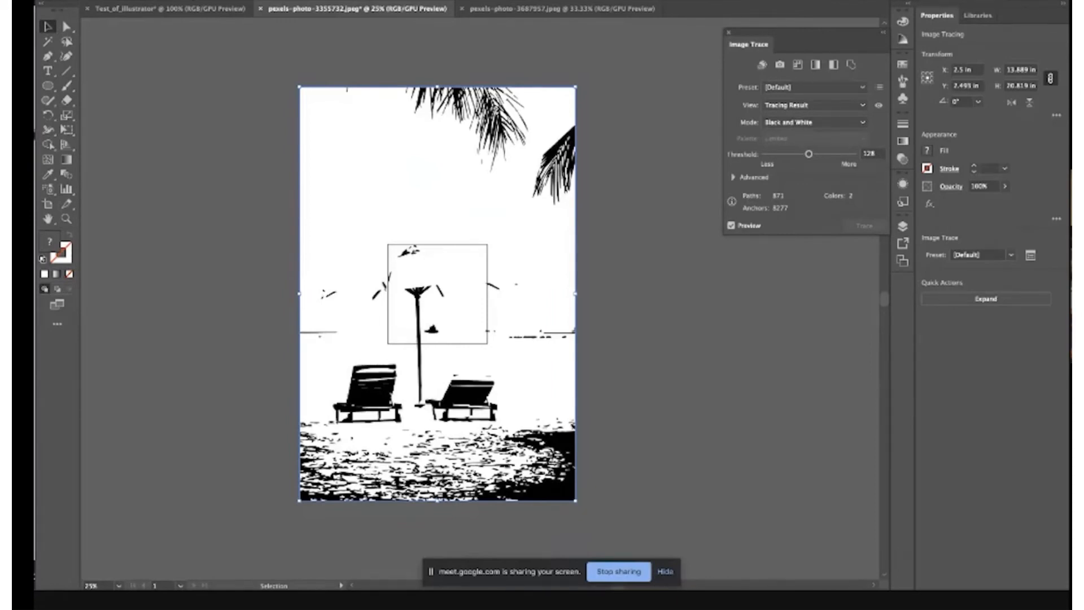
mouse_move(808, 30)
left_mouse_down()
mouse_move(720, 29)
mouse_move(713, 55)
left_mouse_up()
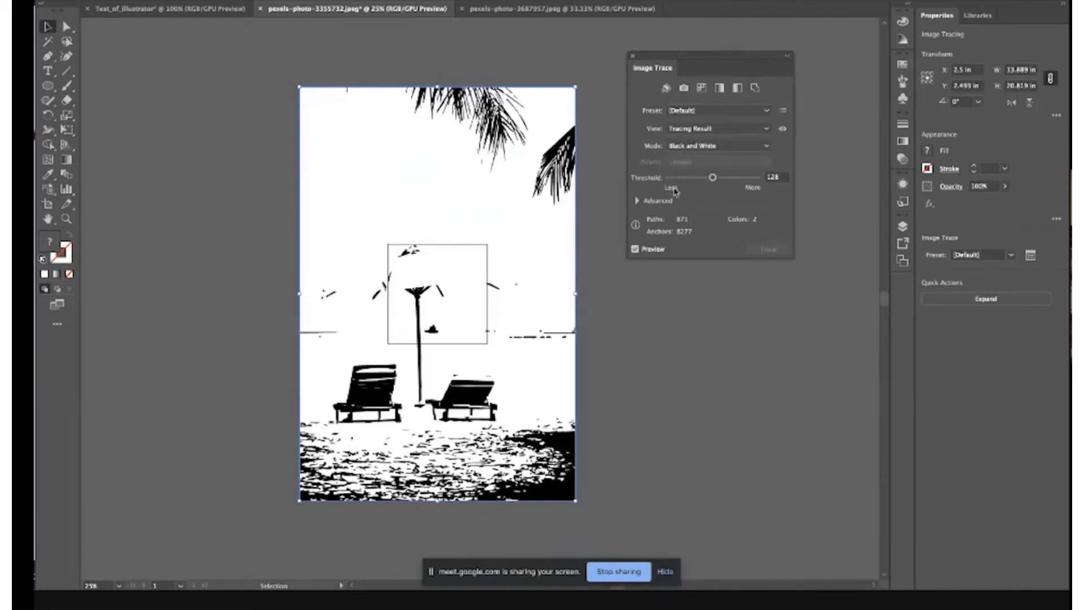
left_click(637, 200)
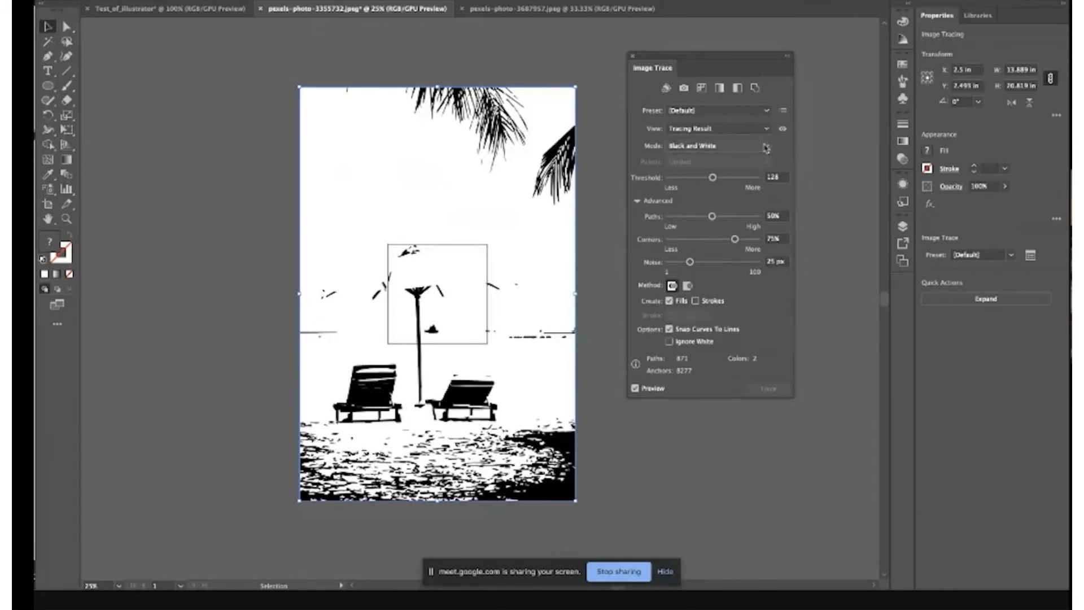
- Retrace the beach photo in Color mode with paths at 100%, corners at 100% and noise at 1 px
left_click(766, 146)
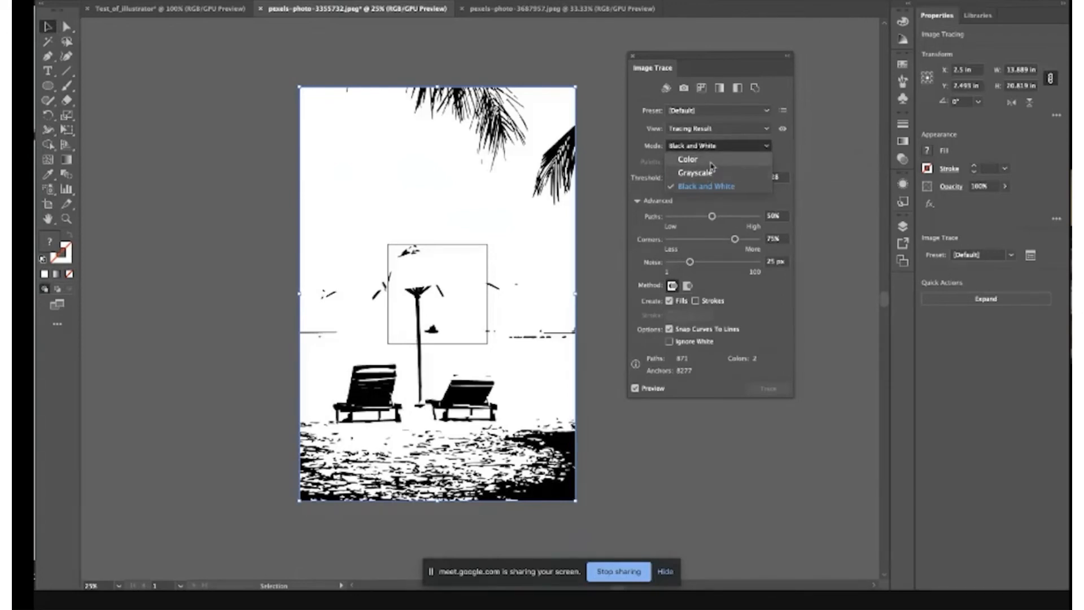
left_click(711, 163)
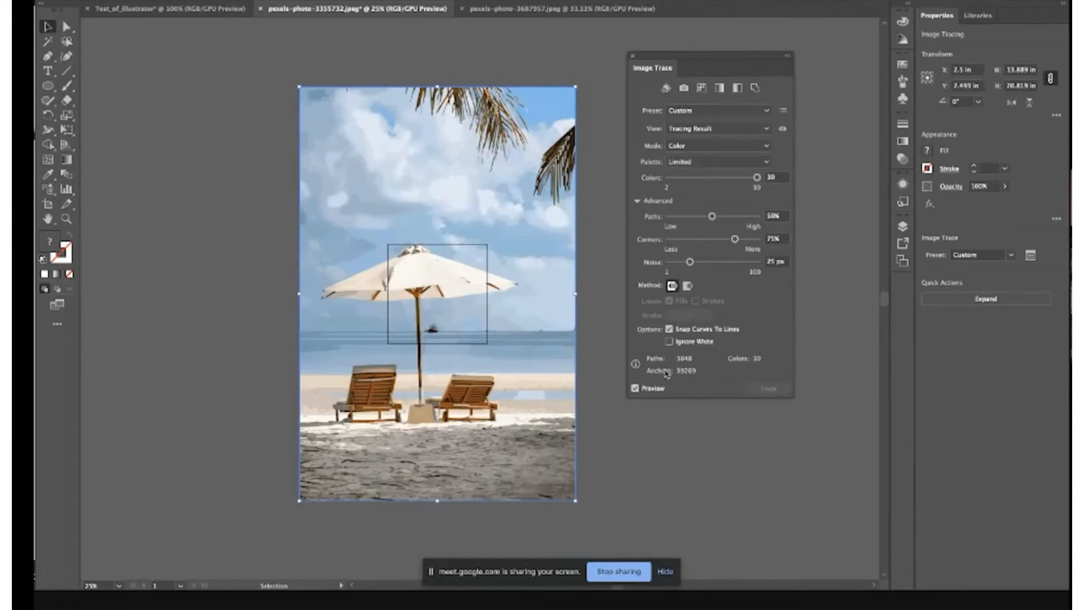
left_click(635, 389)
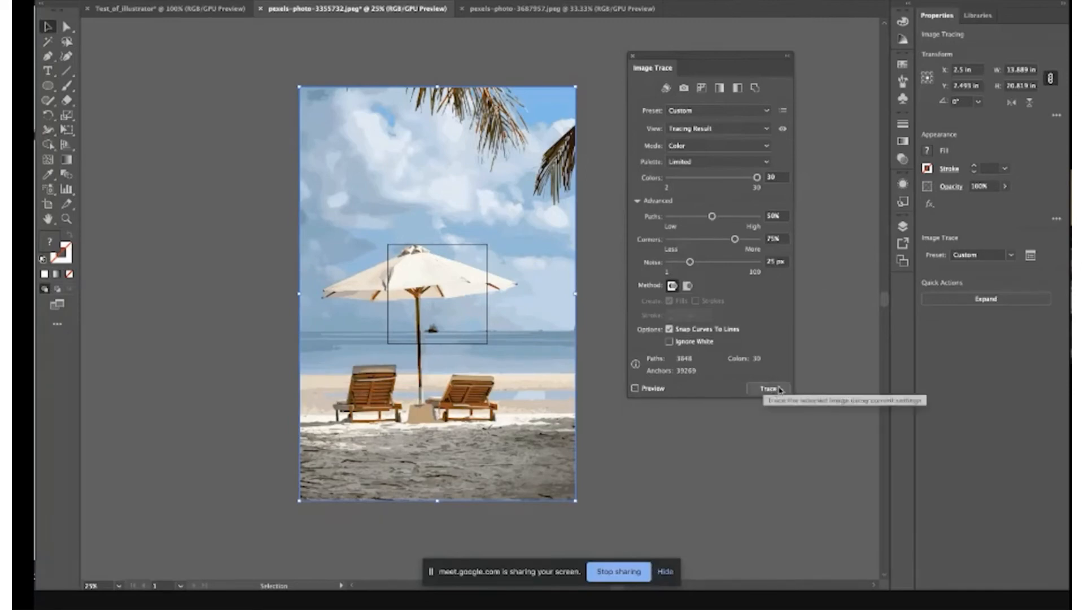
left_click_drag(713, 216, 767, 242)
left_click_drag(689, 262, 612, 262)
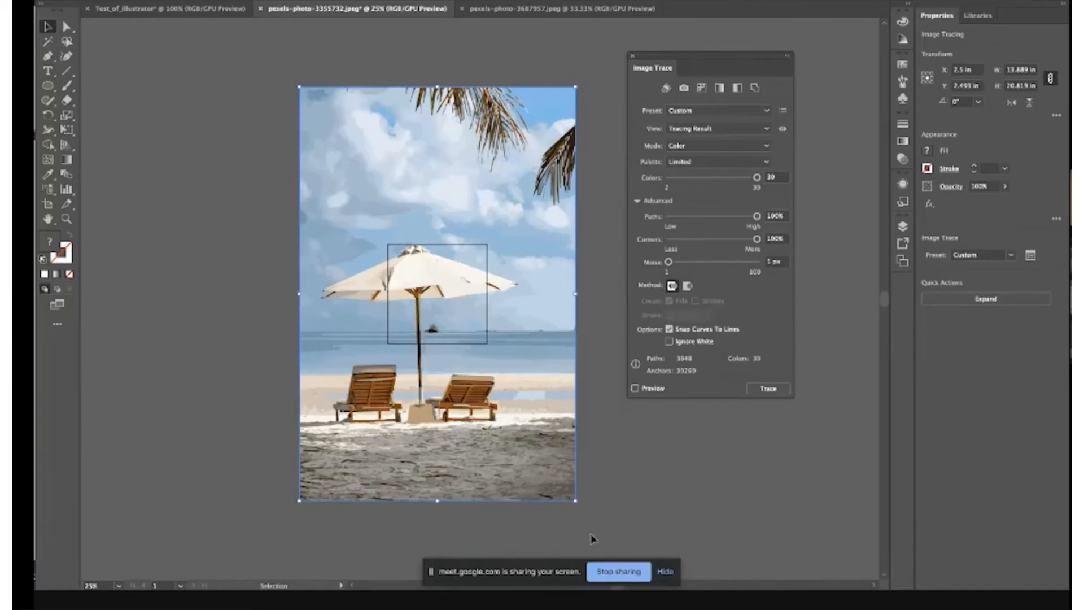
left_click(763, 393)
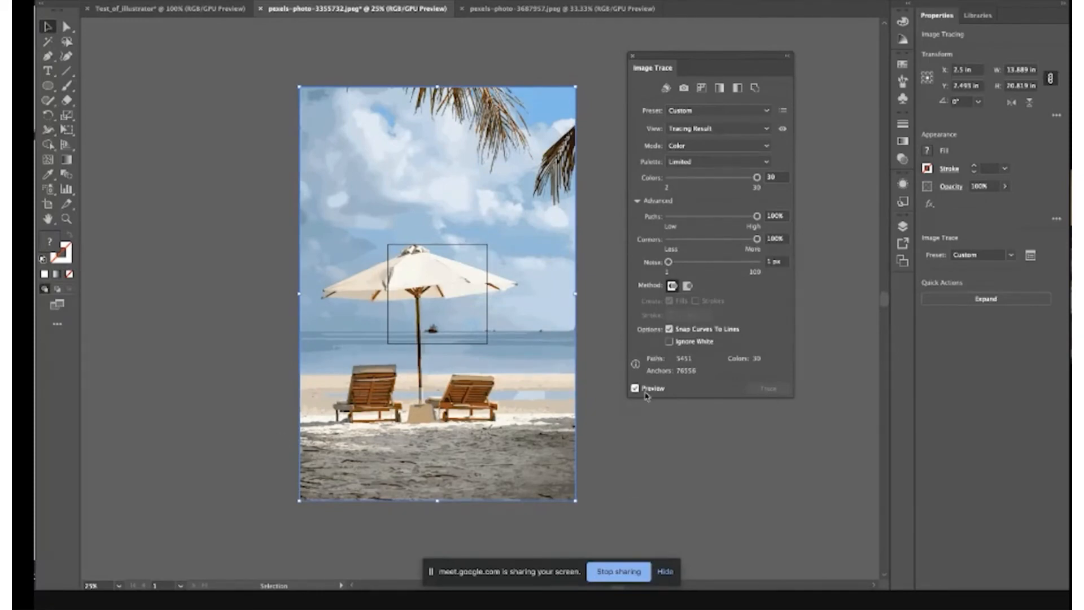
- Adjust the trace to 82% corners, 15 px noise and 9 colors
left_click_drag(756, 239, 741, 239)
left_click_drag(667, 261, 680, 262)
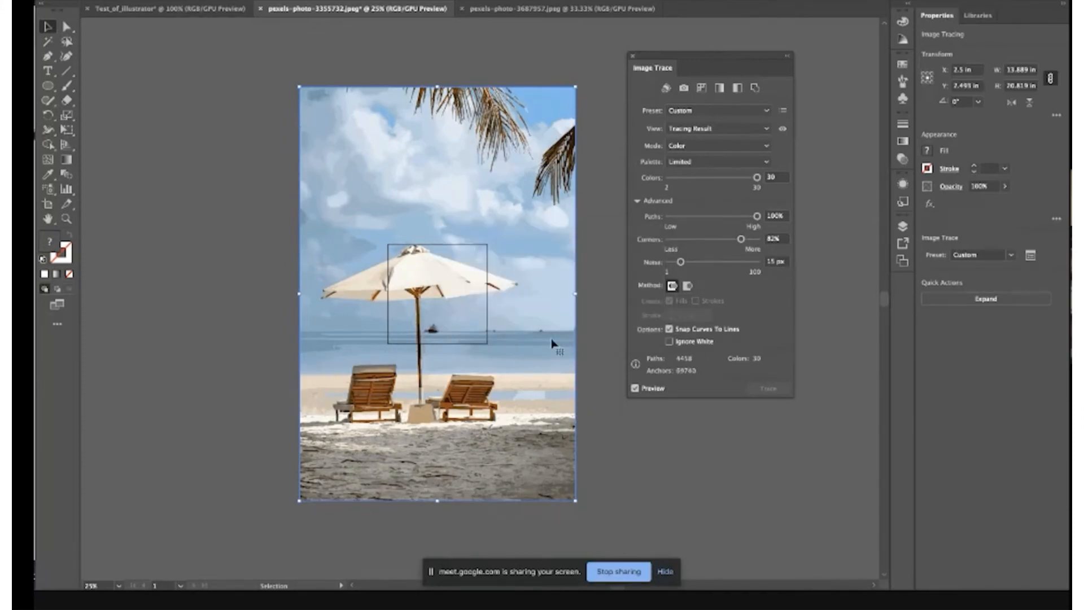
left_click(692, 178)
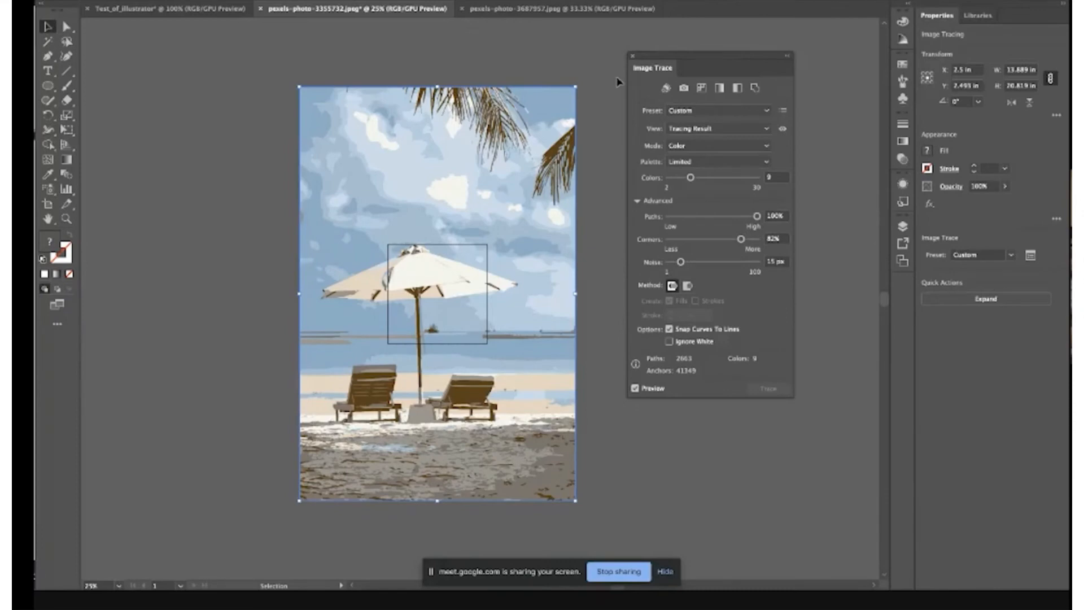
- Close the Image Trace settings and move the traced picture up and to the right, to about X 4.45 in, Y 1.78 in
left_click(633, 56)
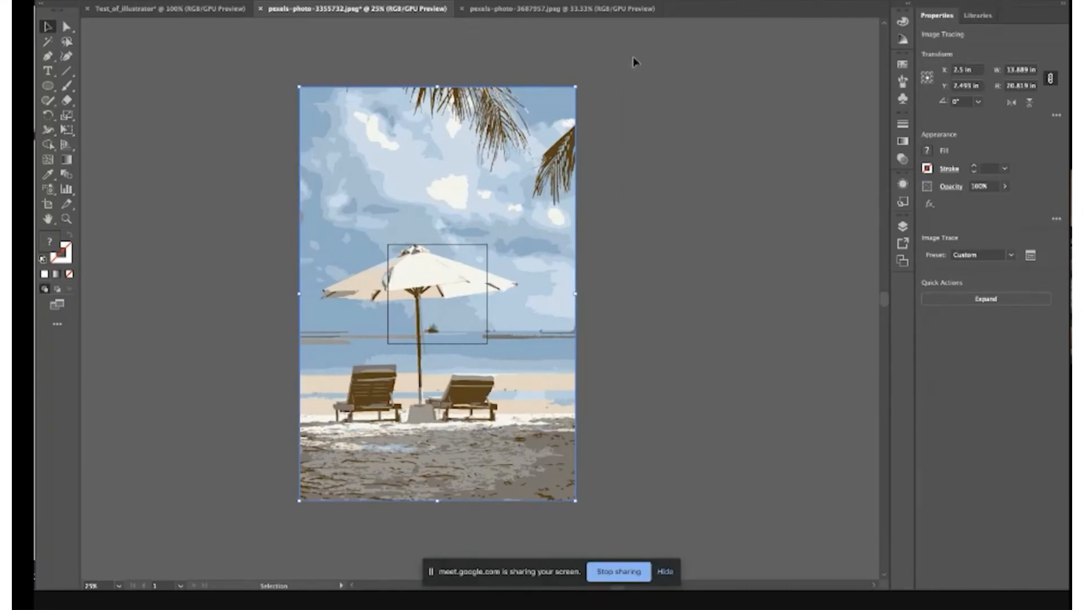
left_click(625, 226)
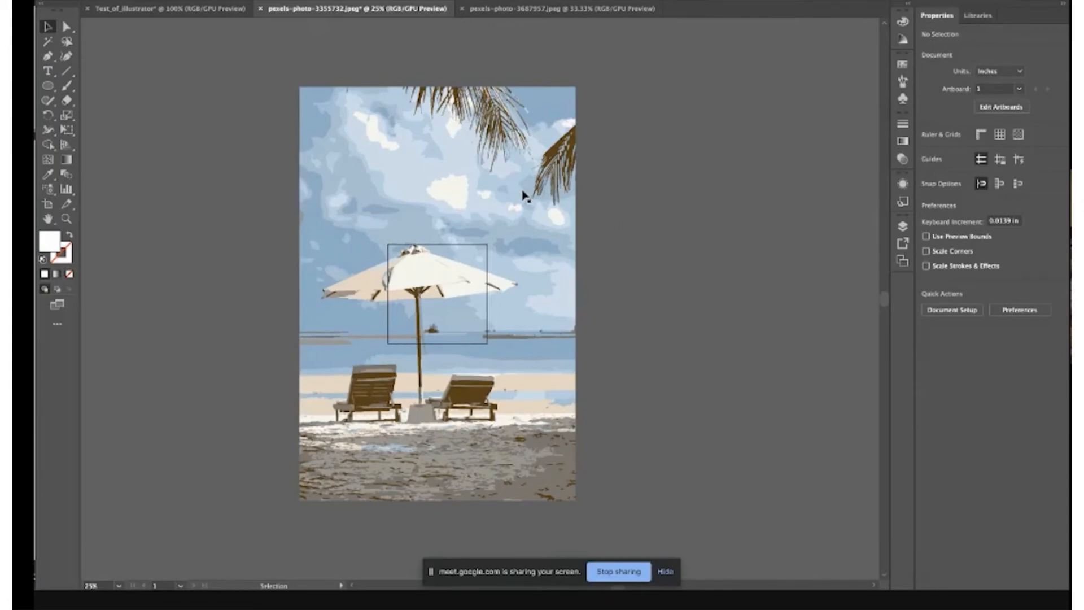
mouse_move(520, 193)
left_mouse_down()
mouse_move(597, 201)
mouse_move(562, 184)
mouse_move(497, 179)
mouse_move(555, 181)
left_mouse_up()
- Zoom in to 100% and examine the simplified color shapes in the palm leaves, clouds and umbrella of the traced picture
key("z")
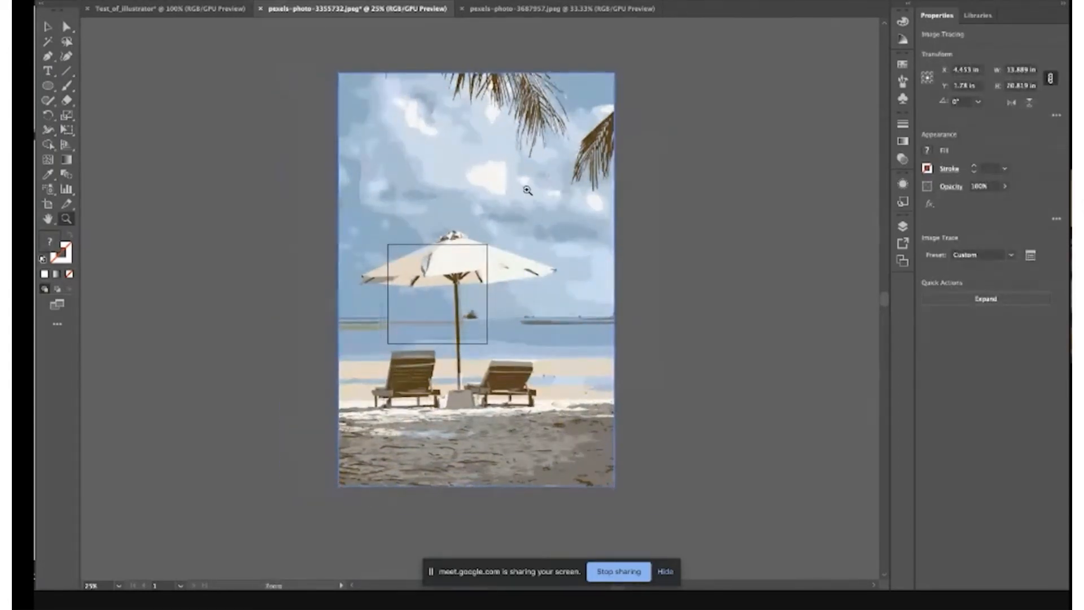
left_click(525, 191)
left_click(512, 196)
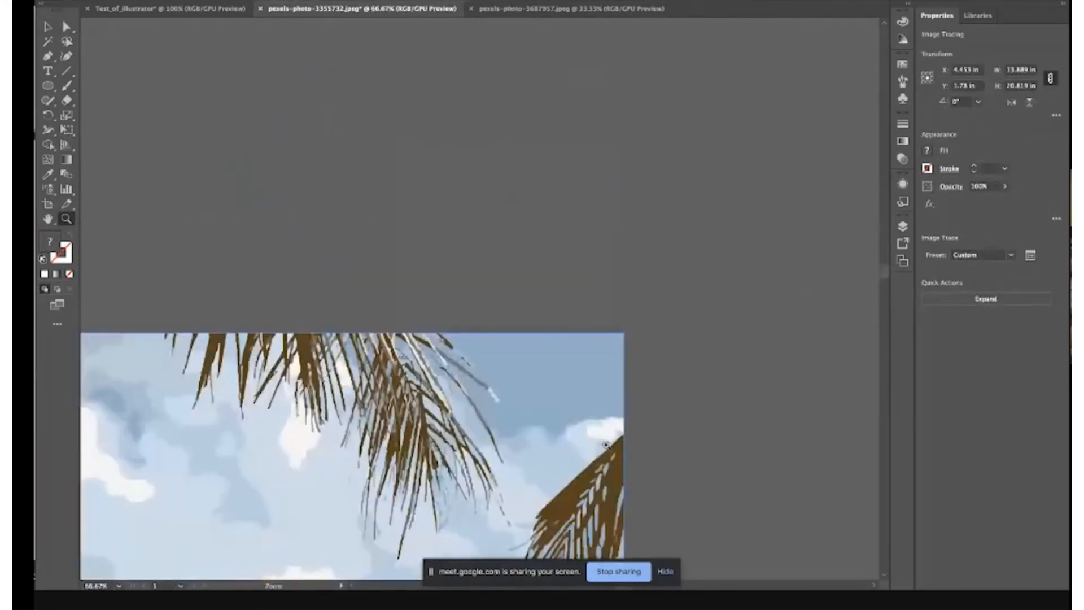
left_click(604, 443)
scroll(605, 443, "down", 4)
scroll(604, 443, "left", 2)
scroll(429, 446, "down", 6)
scroll(429, 446, "left", 3)
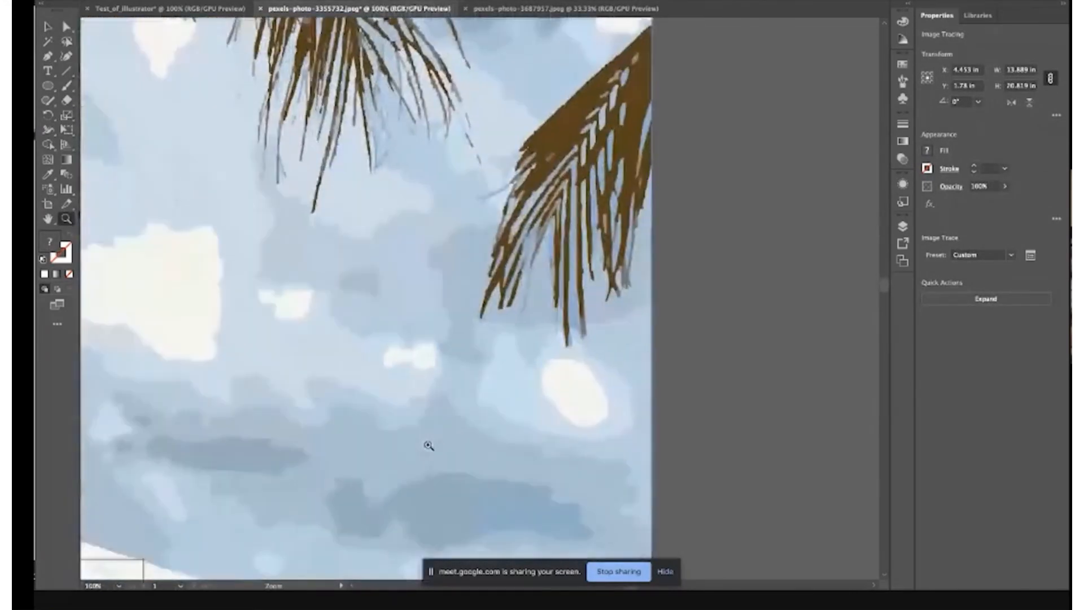
scroll(499, 402, "down", 10)
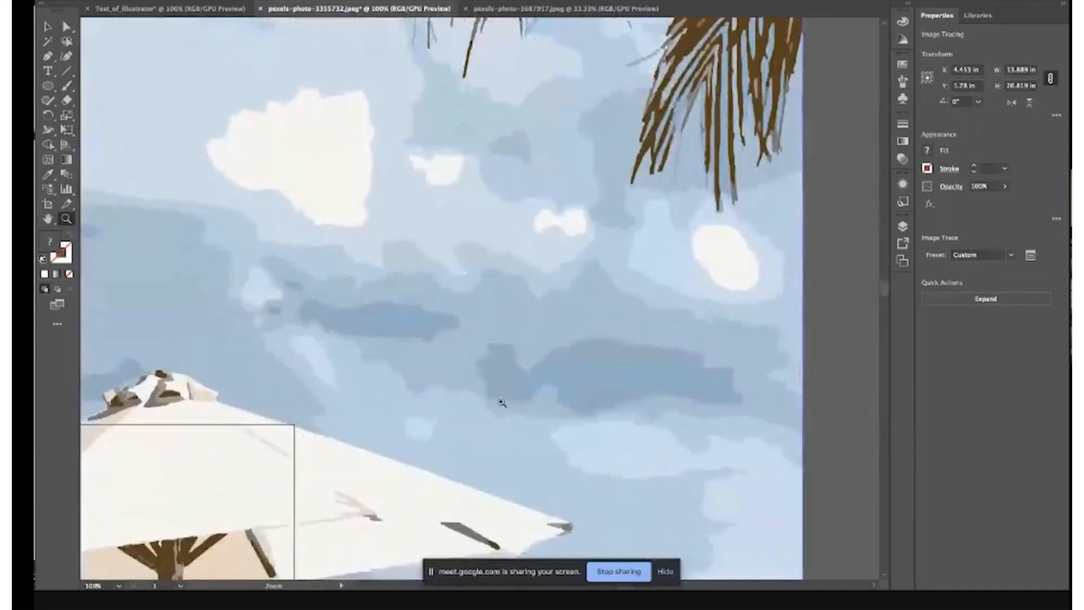
scroll(499, 402, "left", 5)
scroll(502, 402, "down", 1)
scroll(502, 402, "left", 1)
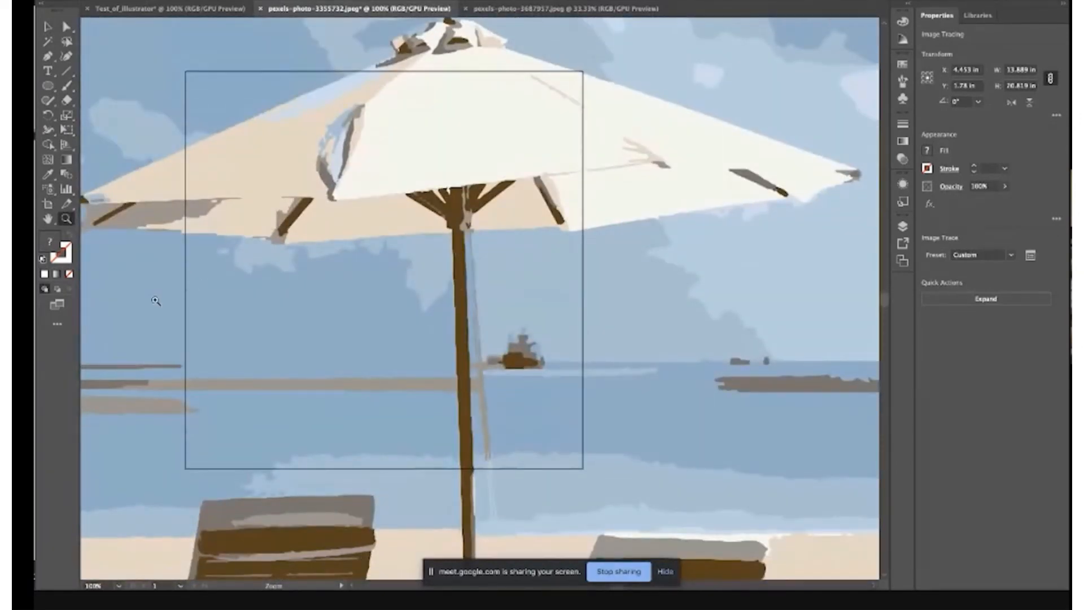
- Zoom back out to 25% and center the whole traced picture in view
key("super+minus")
key("super+minus")
key("super+minus")
key("super+minus")
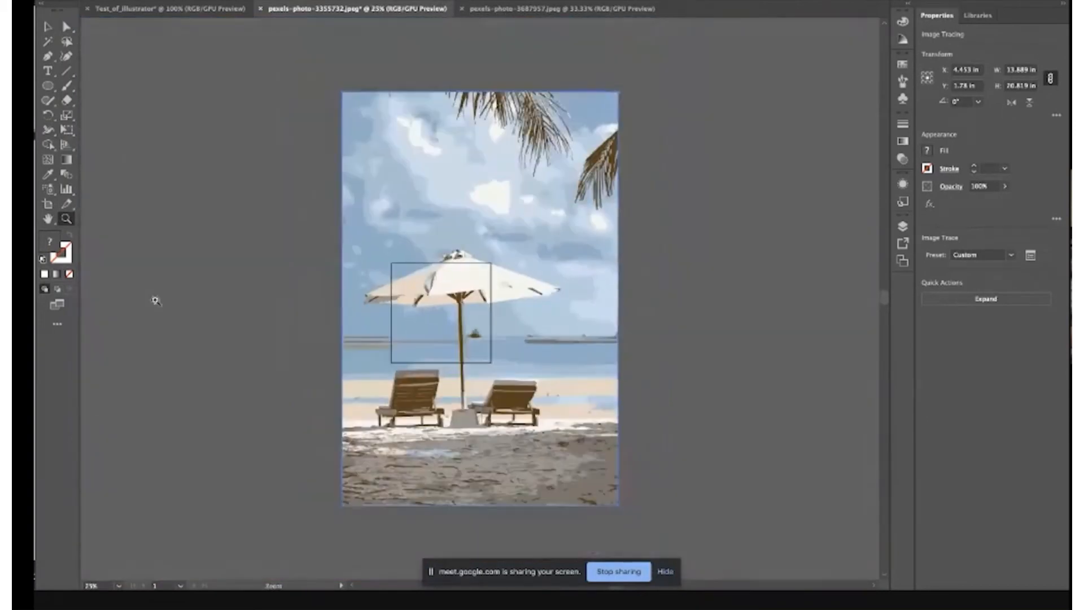
scroll(512, 345, "down", 3)
scroll(512, 346, "left", 1)
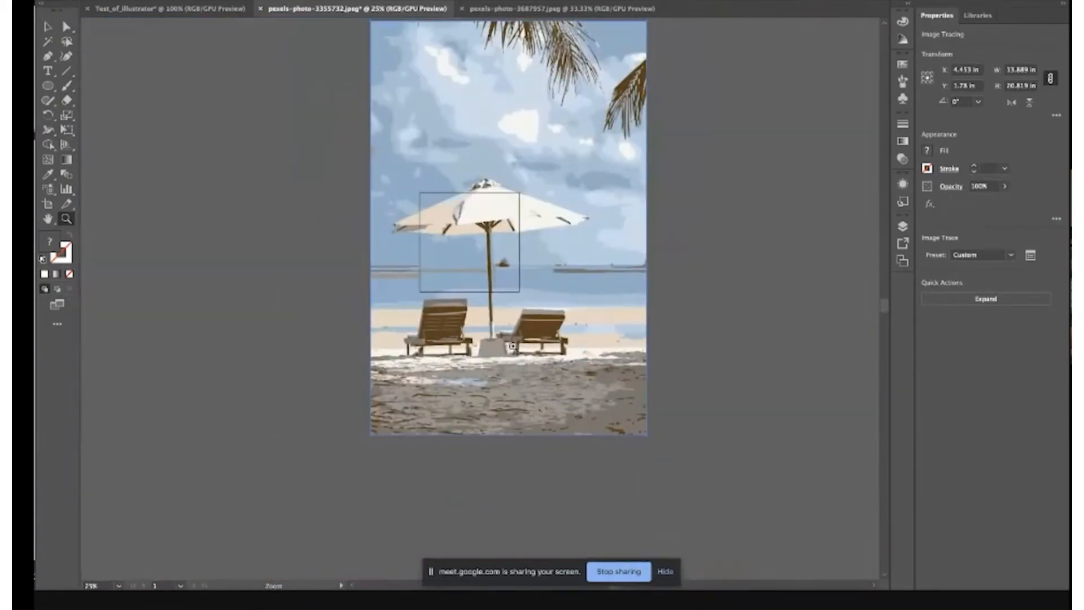
scroll(477, 270, "up", 2)
scroll(477, 269, "right", 2)
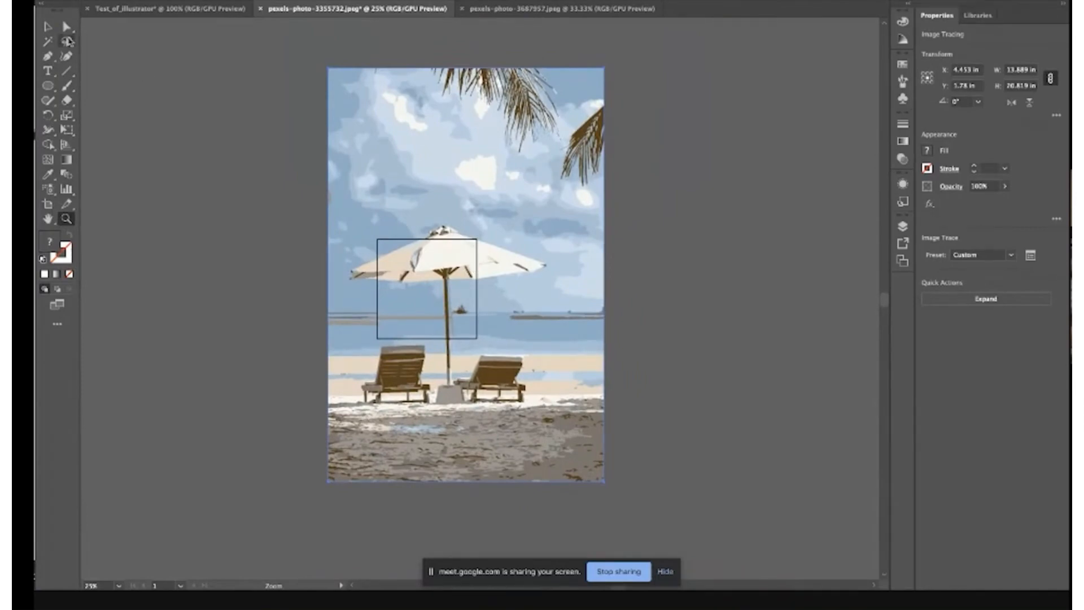
- Expand the traced beach picture into a group of editable vector paths
left_click(48, 27)
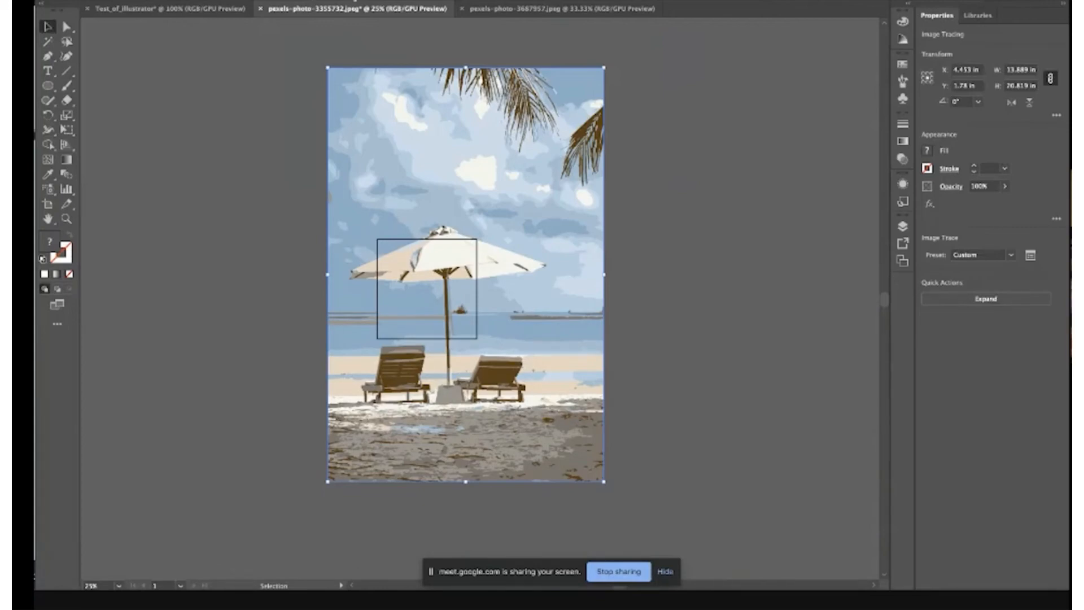
left_click(354, 0)
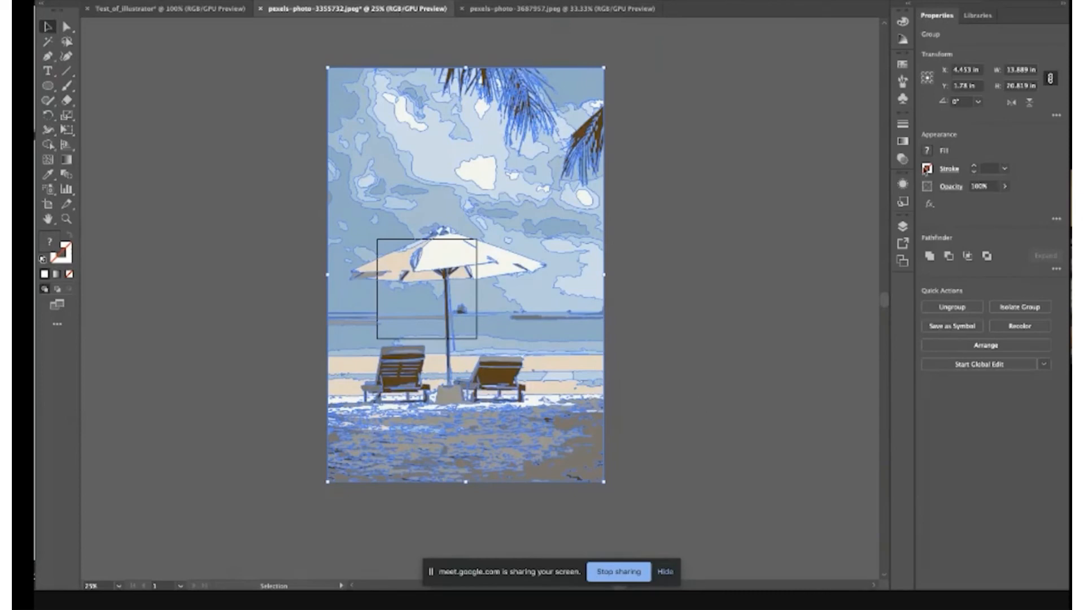
- Open the Layers list, expand Layer 1 and its group, and look through the individual traced paths
left_click(903, 226)
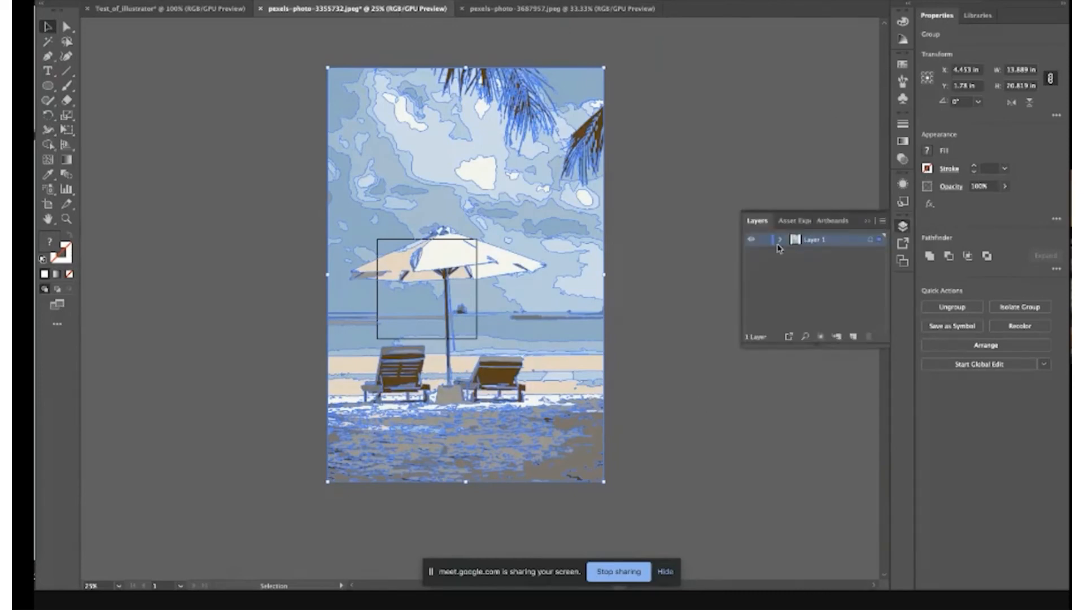
left_click(780, 239)
left_click(793, 254)
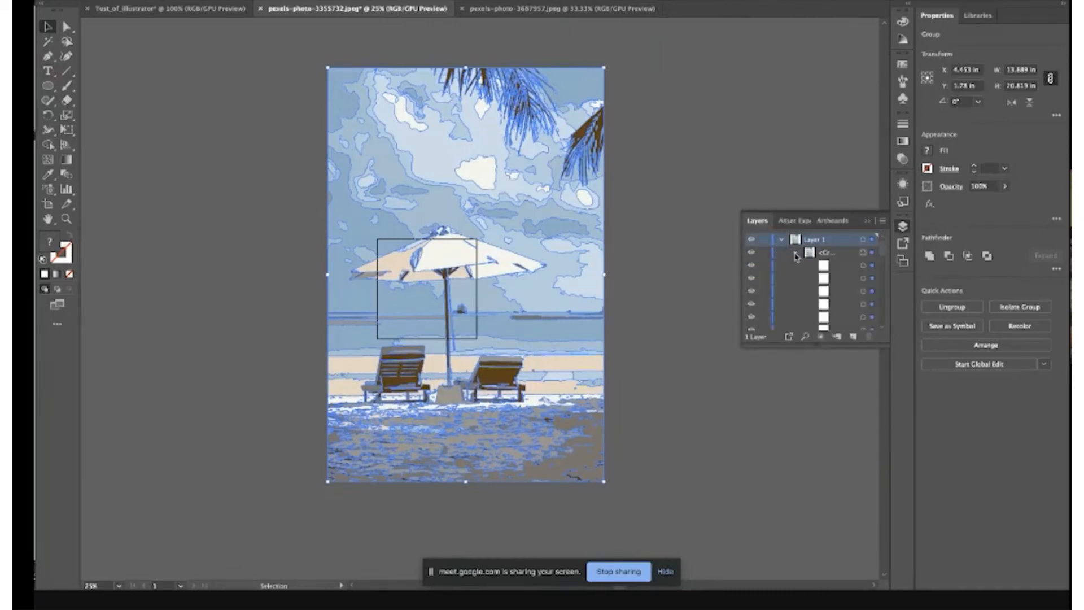
scroll(825, 282, "down", 2)
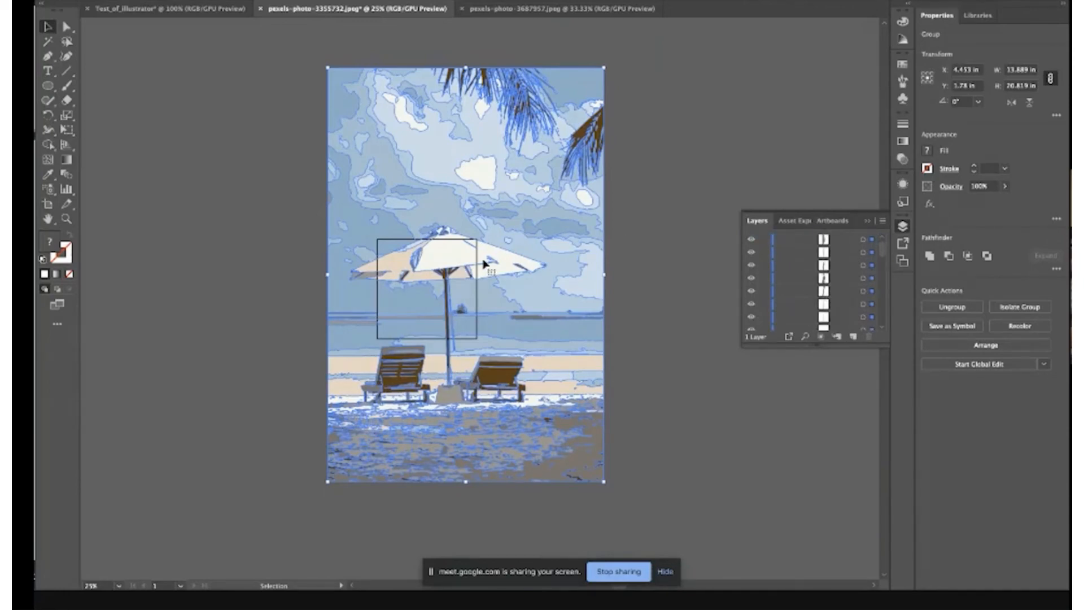
scroll(818, 260, "up", 2)
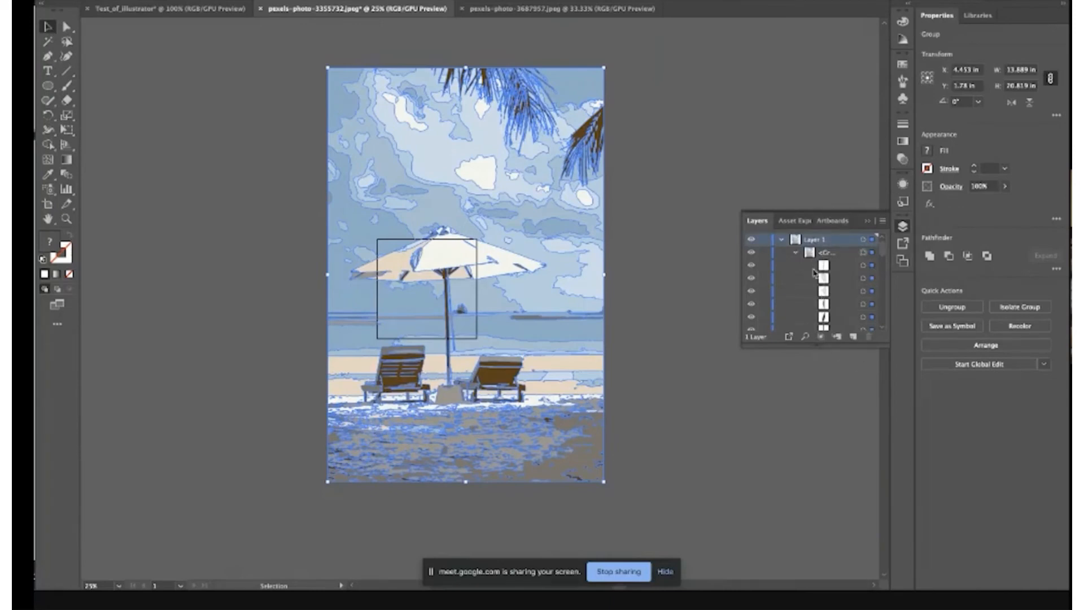
- Hide Layer 1 and show it again
left_click(752, 247)
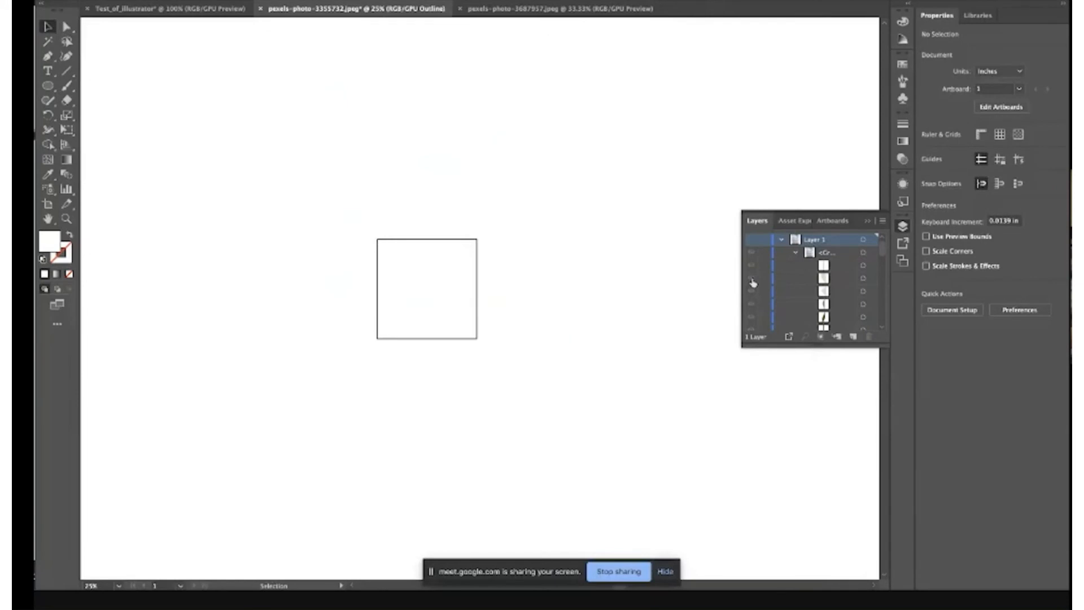
key("ctrl+y")
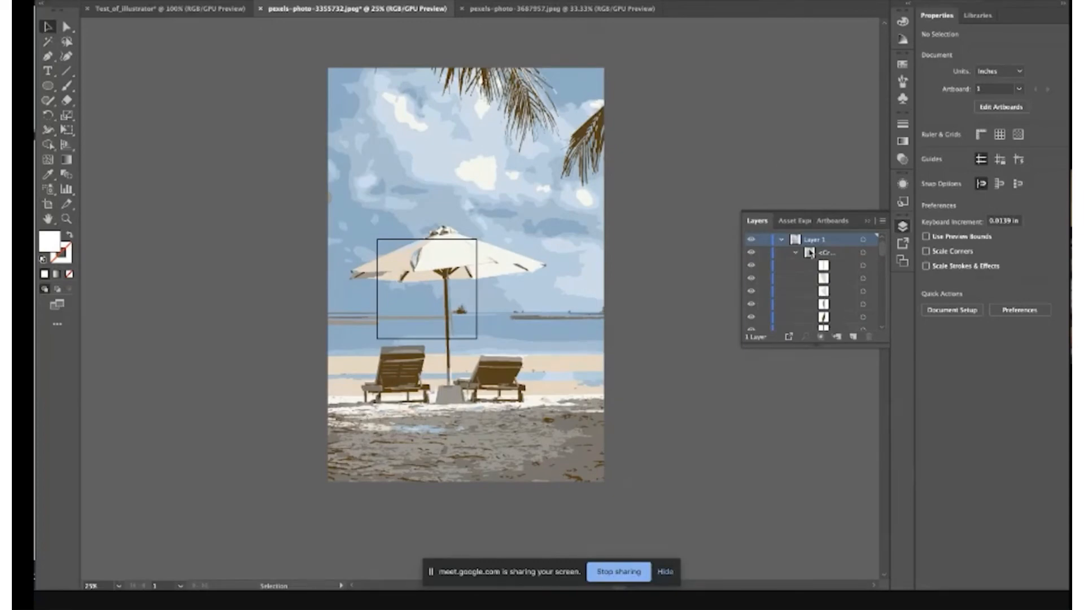
- Ungroup the expanded beach picture into separate vector paths
left_click(813, 256)
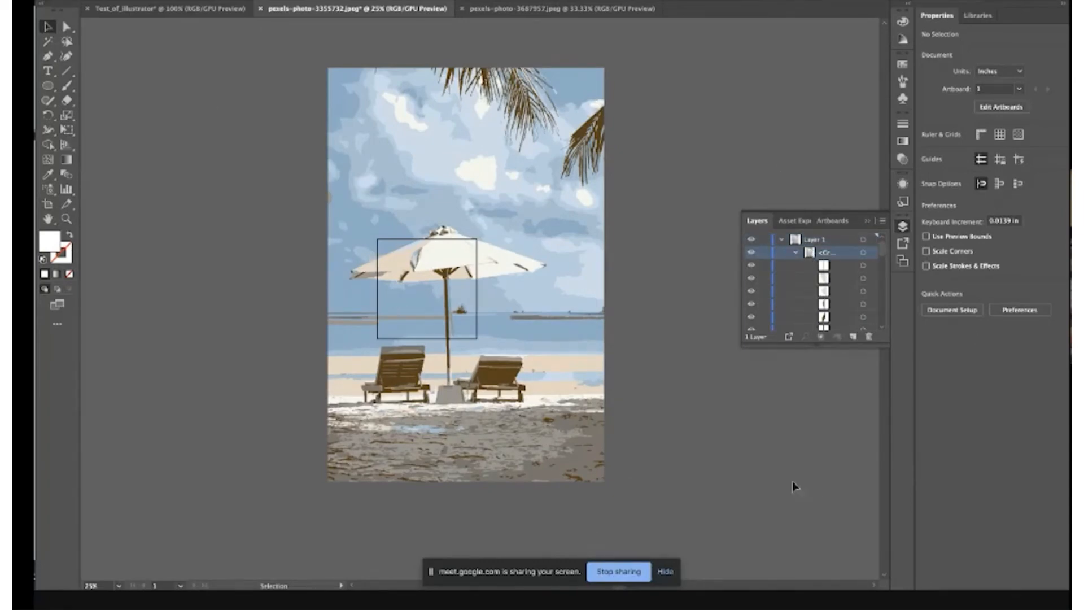
right_click(545, 367)
left_click(332, 150)
left_click(392, 95)
right_click(388, 149)
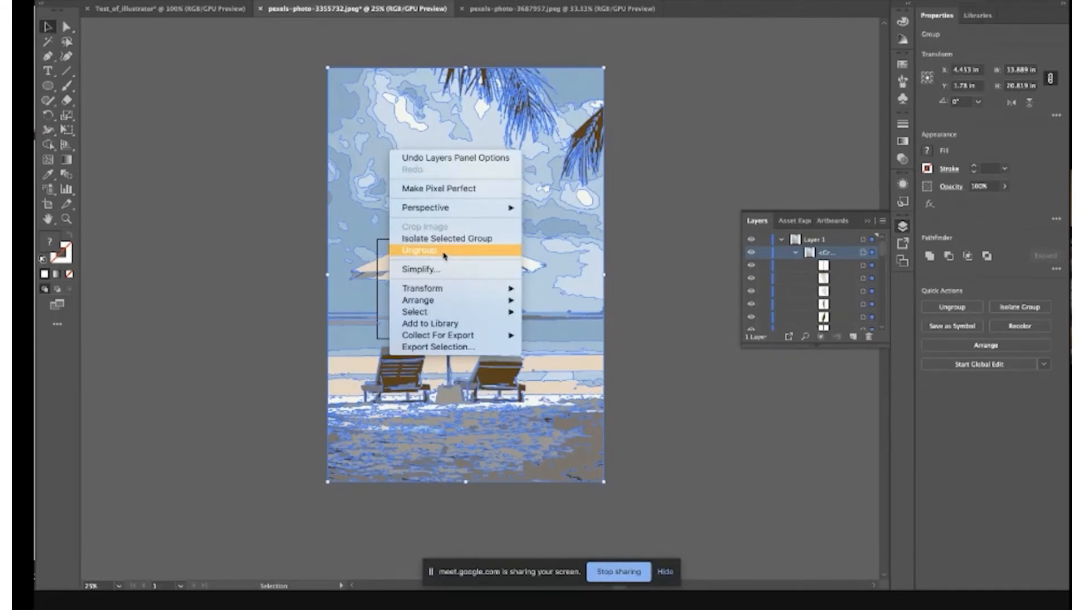
left_click(637, 181)
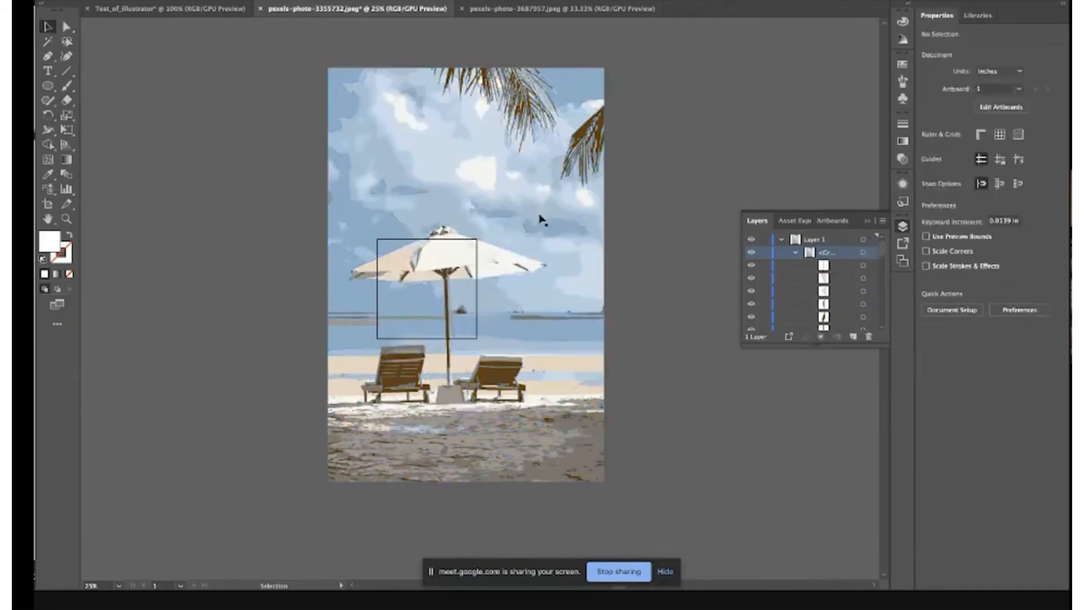
left_click(479, 207)
right_click(480, 206)
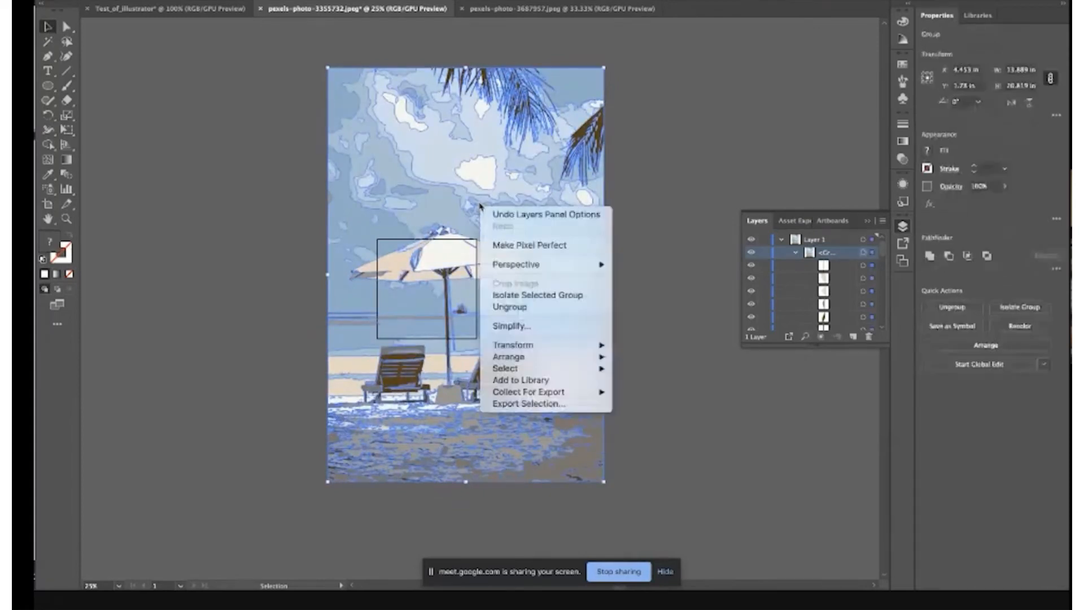
left_click(513, 308)
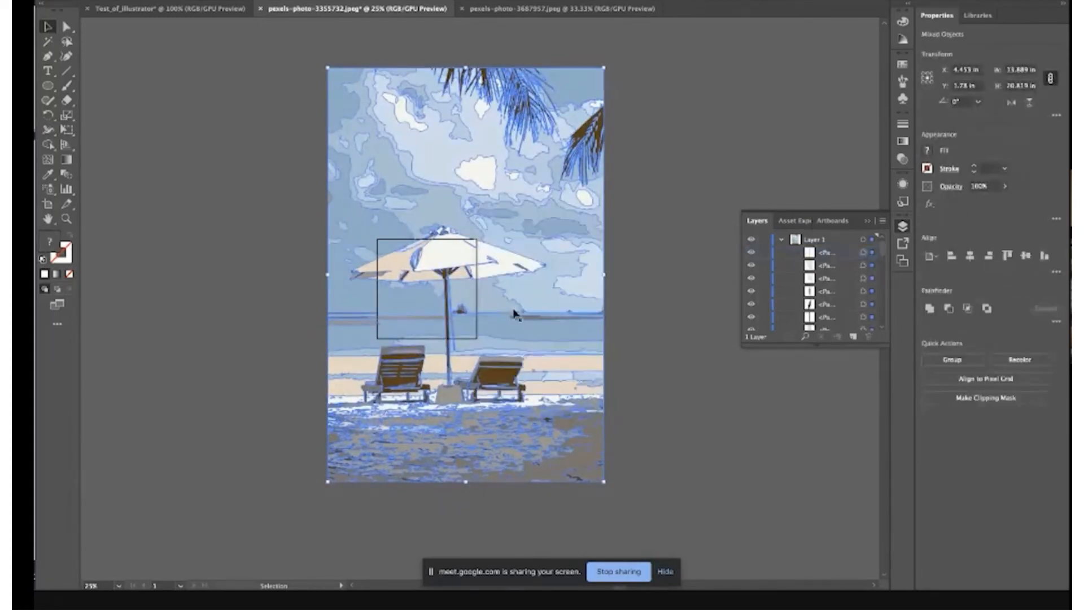
- Hide and show Layer 1, then hide its first five paths one at a time and show them again
left_click(752, 242)
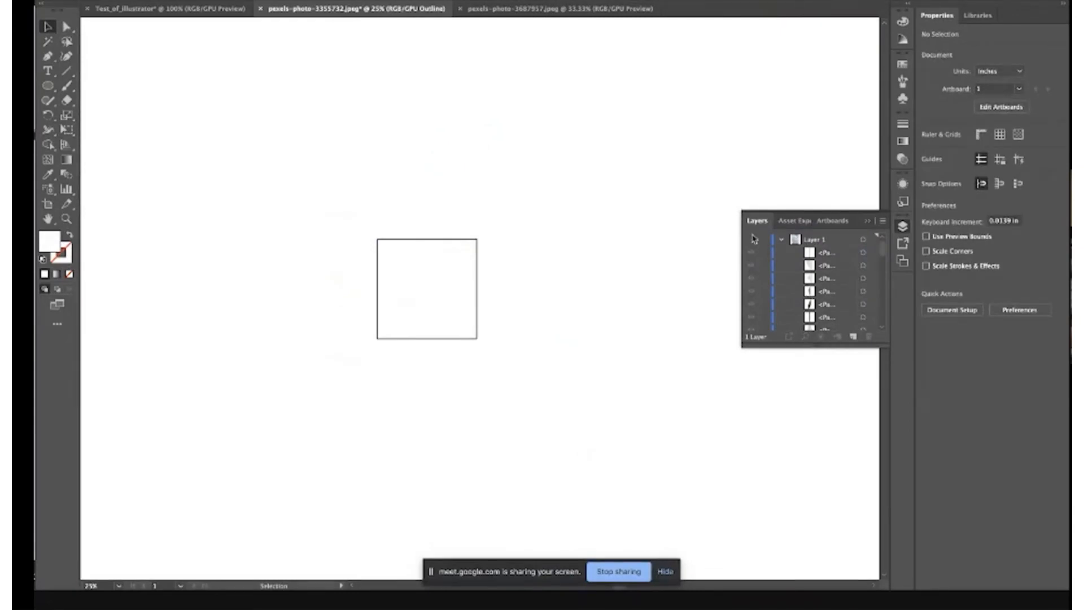
left_click(751, 240)
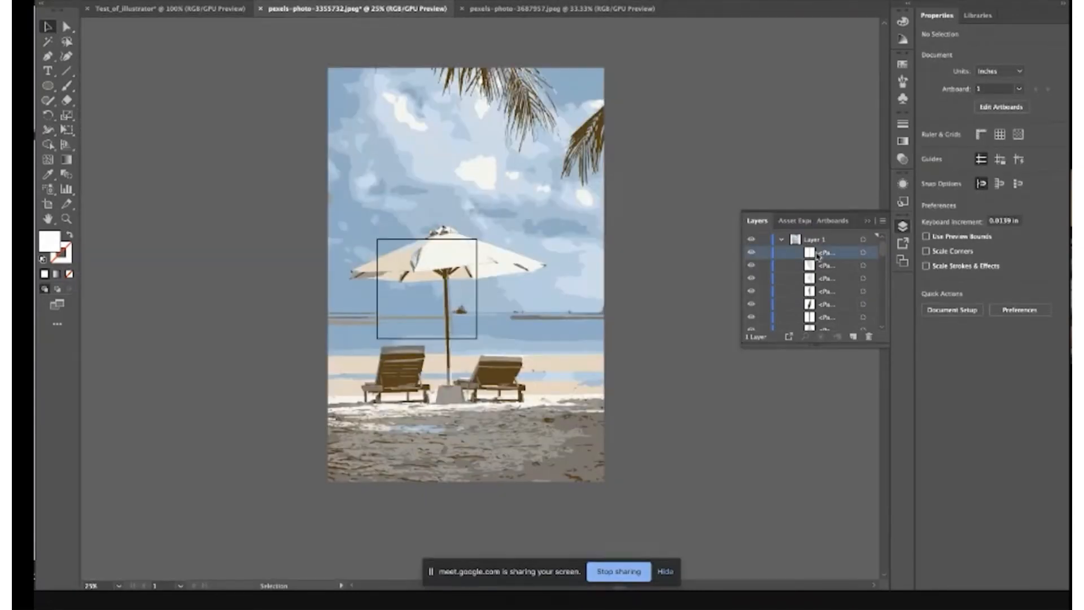
left_click(752, 252)
left_click(751, 291)
left_click(752, 303)
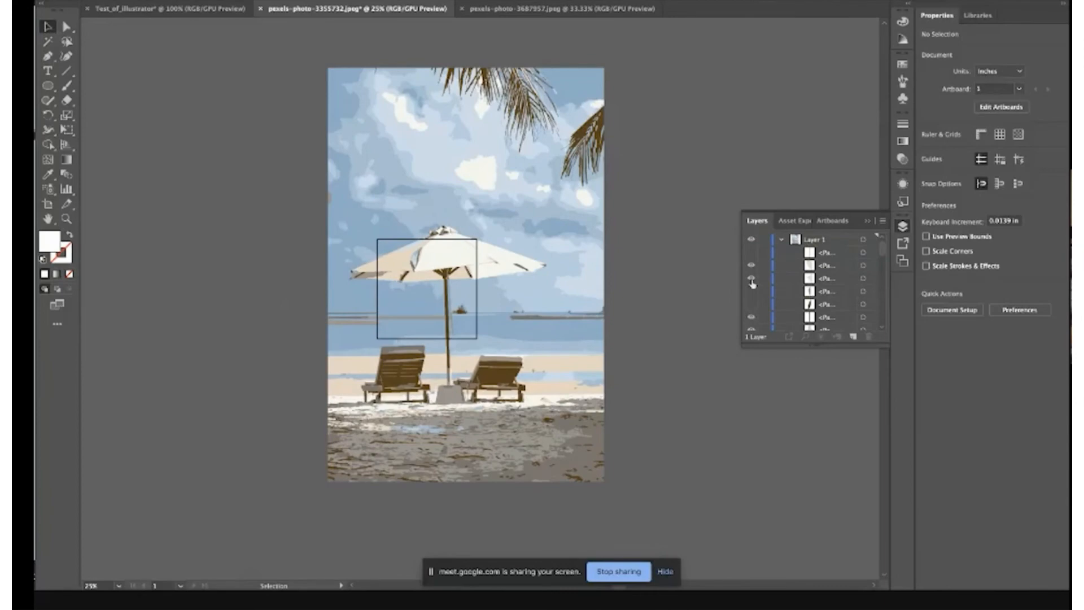
left_click(752, 278)
left_click(751, 265)
left_click(751, 252)
left_click(752, 264)
left_click(752, 277)
left_click(751, 291)
left_click(751, 304)
- Select the sky and palm leaf shapes across the upper part of the picture, then clear the selection
left_click_drag(298, 162, 464, 121)
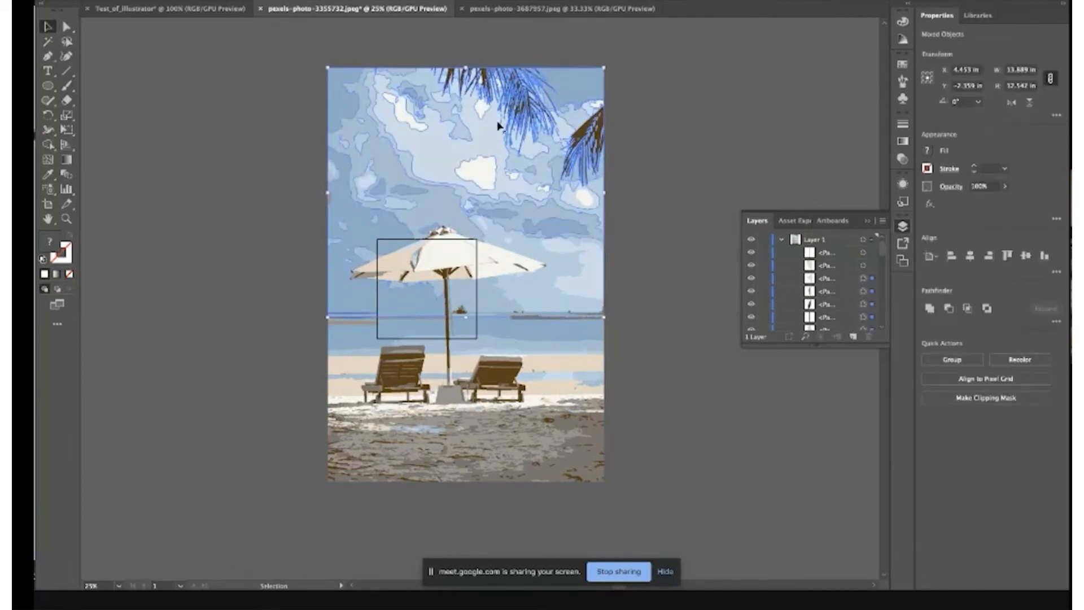
left_click(698, 155)
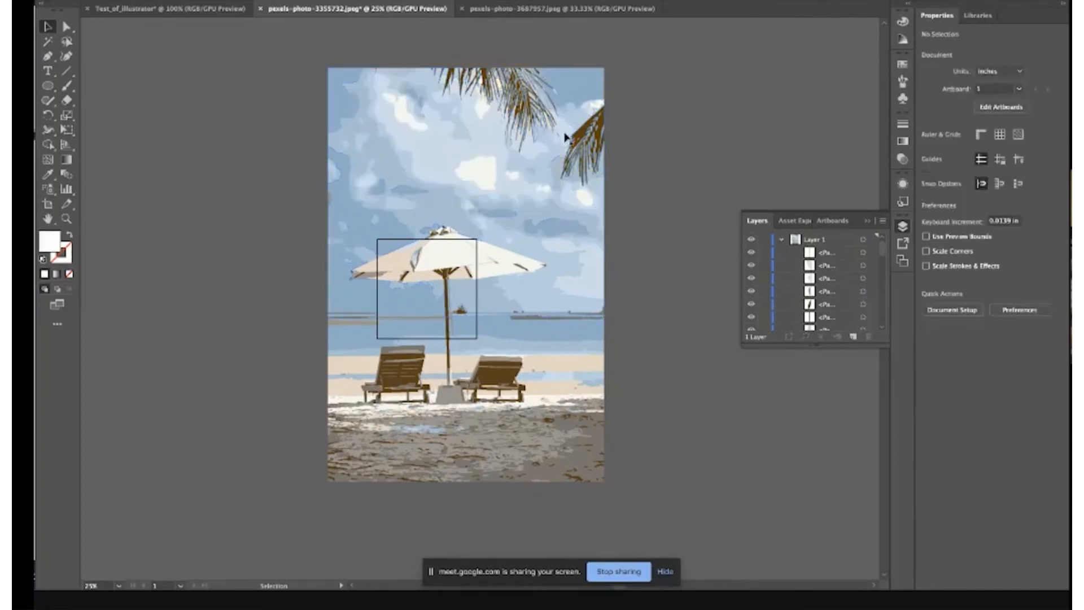
left_click_drag(648, 122, 655, 125)
left_click(655, 125)
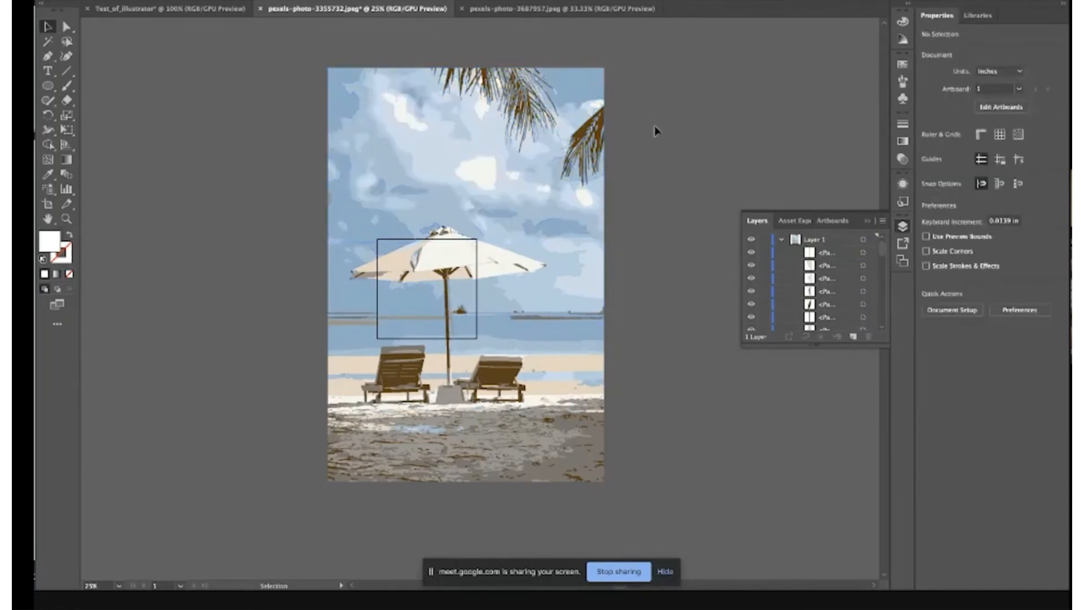
- Erase the upper-left corner of the picture diagonally with the Eraser tool
left_click(66, 102)
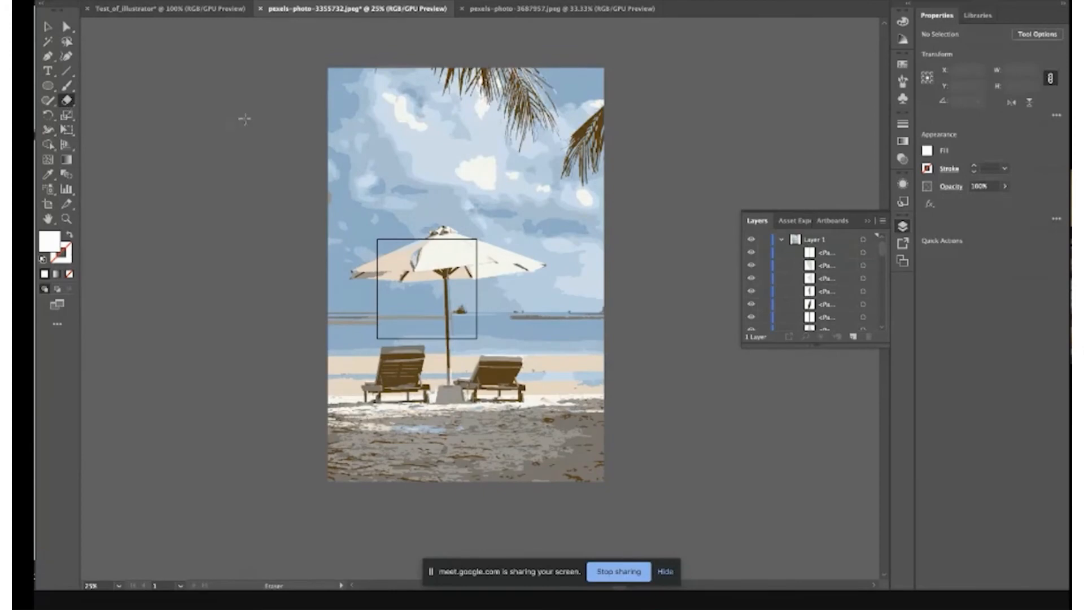
mouse_move(334, 54)
left_mouse_down()
mouse_move(310, 104)
mouse_move(367, 57)
mouse_move(305, 147)
mouse_move(198, 207)
left_mouse_up()
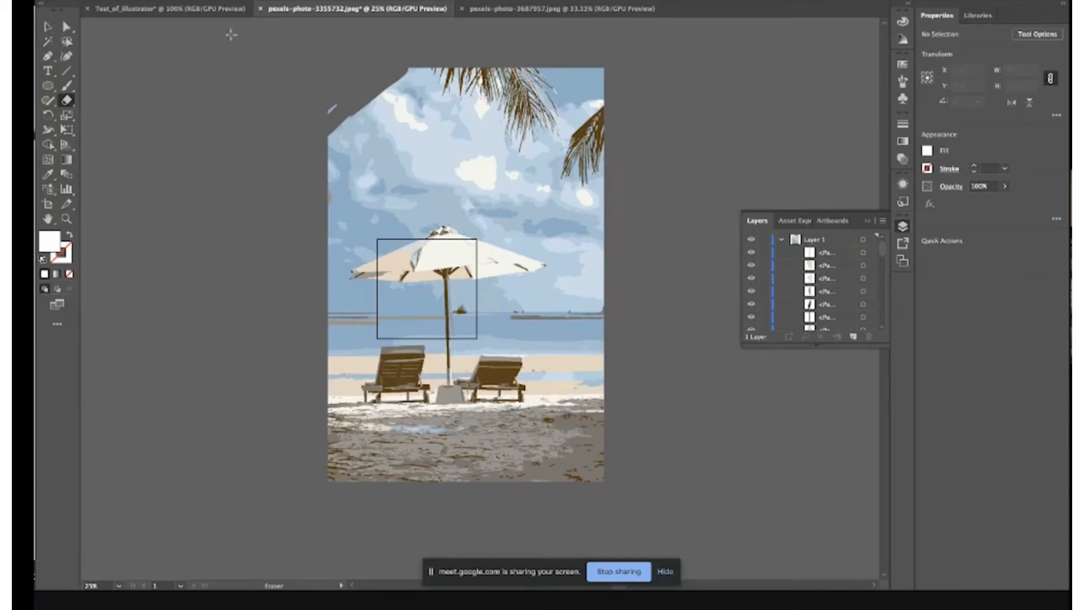
- Set the eraser to angle 76°, roundness 96% and size 391 pt, and erase the strip along the picture's upper edge
left_click(1037, 34)
mouse_move(293, 24)
left_mouse_down()
mouse_move(821, 45)
mouse_move(768, 51)
left_mouse_up()
left_click(768, 226)
left_click(1043, 34)
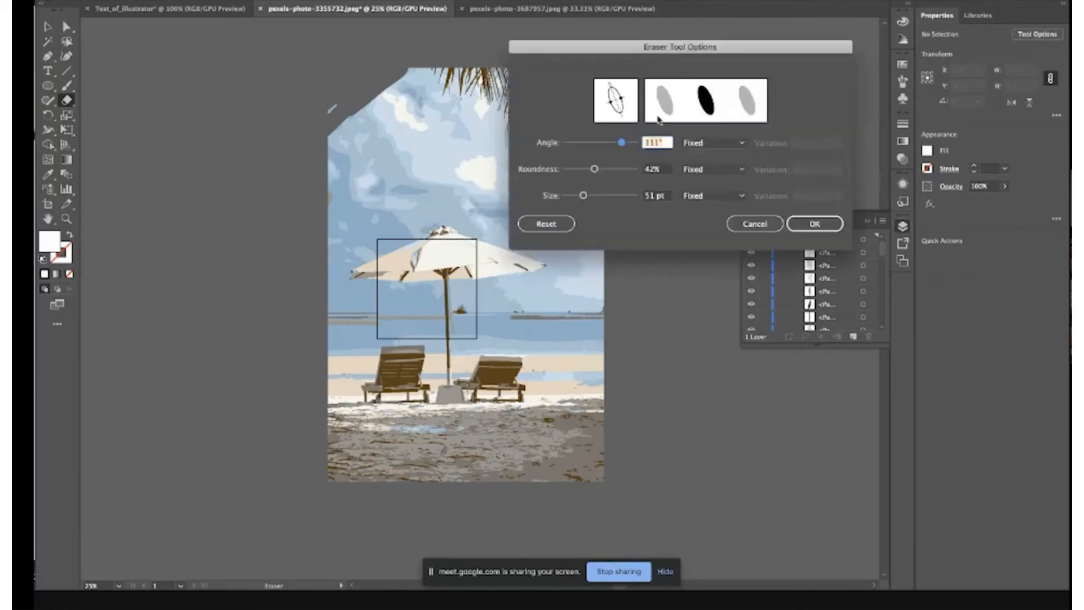
mouse_move(620, 141)
left_mouse_down()
mouse_move(615, 157)
mouse_move(632, 169)
left_mouse_up()
left_click_drag(583, 196, 619, 197)
left_click(802, 222)
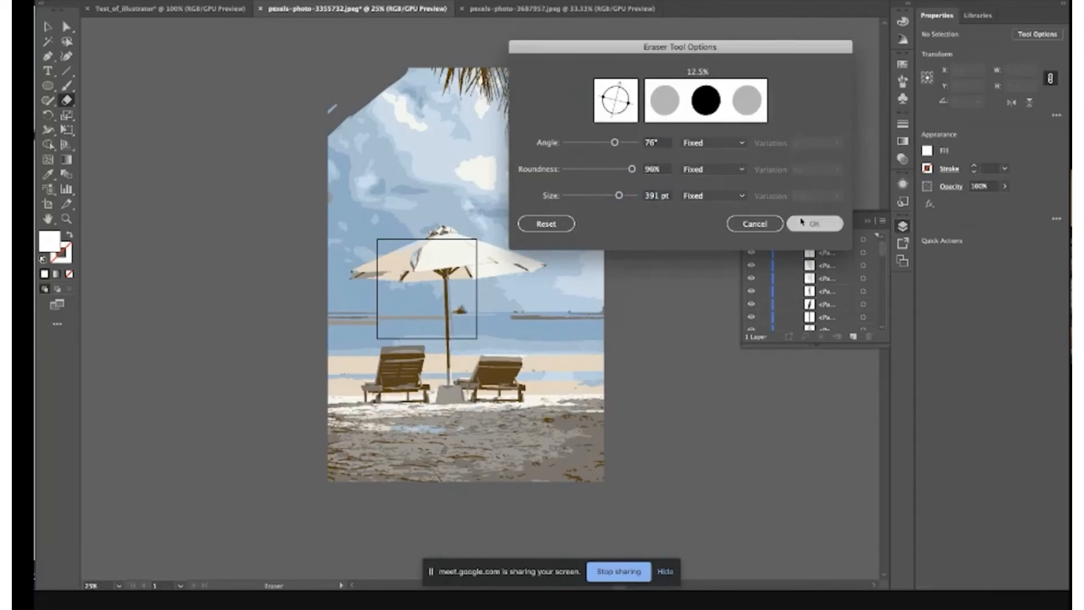
left_click_drag(316, 102, 657, 97)
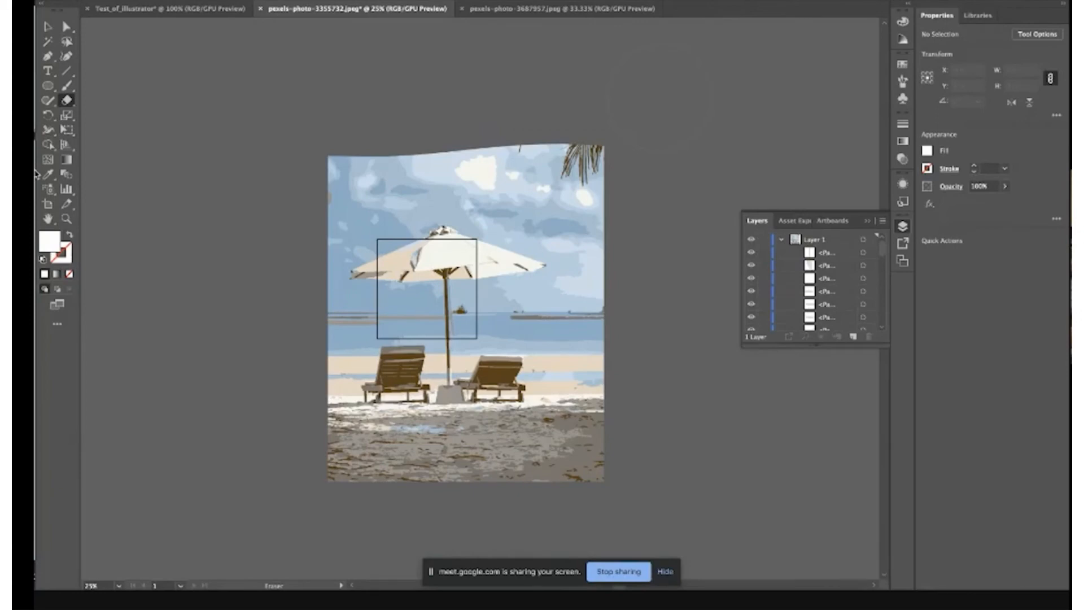
left_click_drag(329, 106, 590, 104)
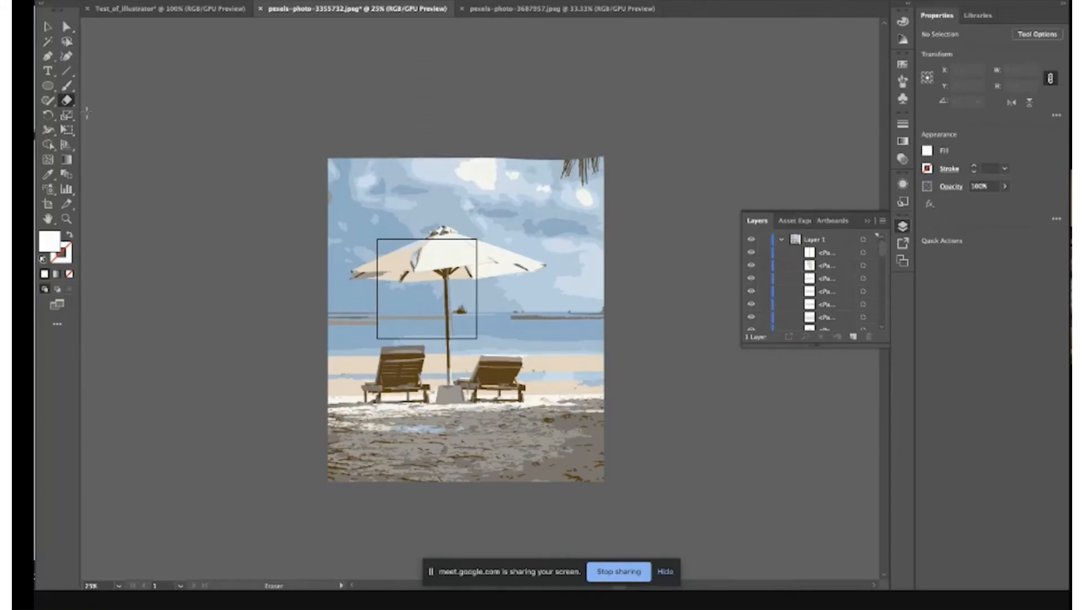
- Try moving the white cloud shape above the picture and the white umbrella canopy beside it, undoing each move
left_click(48, 27)
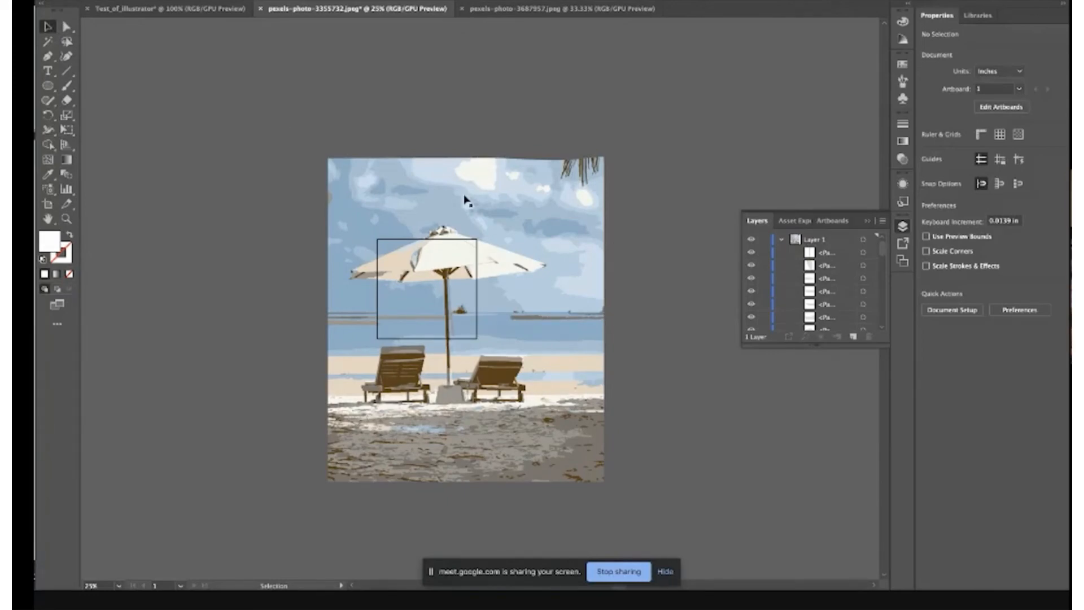
left_click_drag(467, 201, 507, 122)
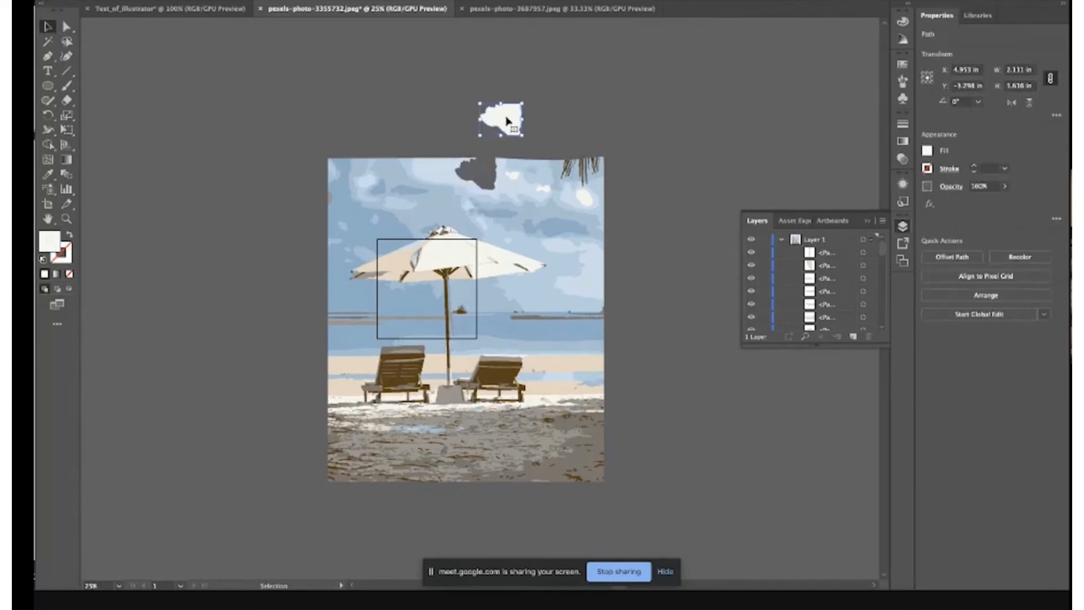
key("ctrl+z")
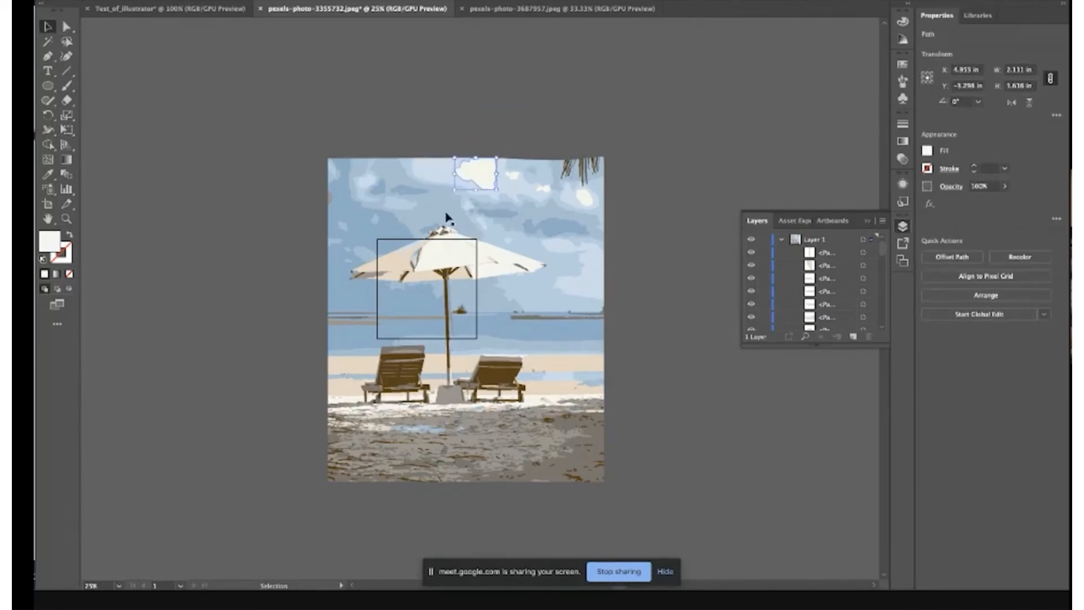
left_click_drag(444, 228, 697, 252)
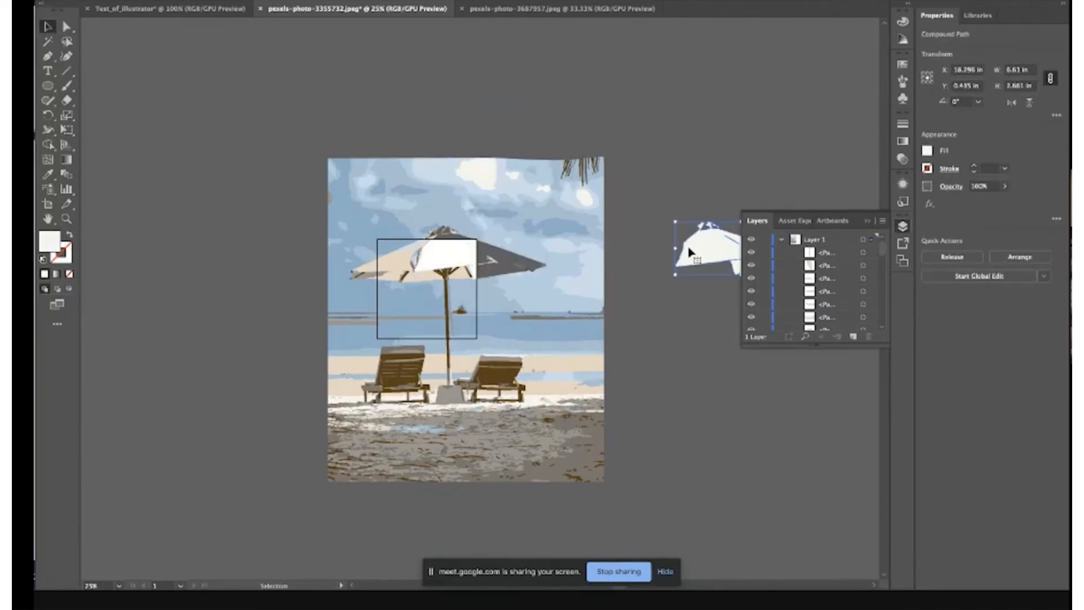
key("ctrl+z")
- Try deleting the sky shapes and a piece of the sea, and undo the deletions
left_click_drag(291, 138, 651, 225)
key("Delete")
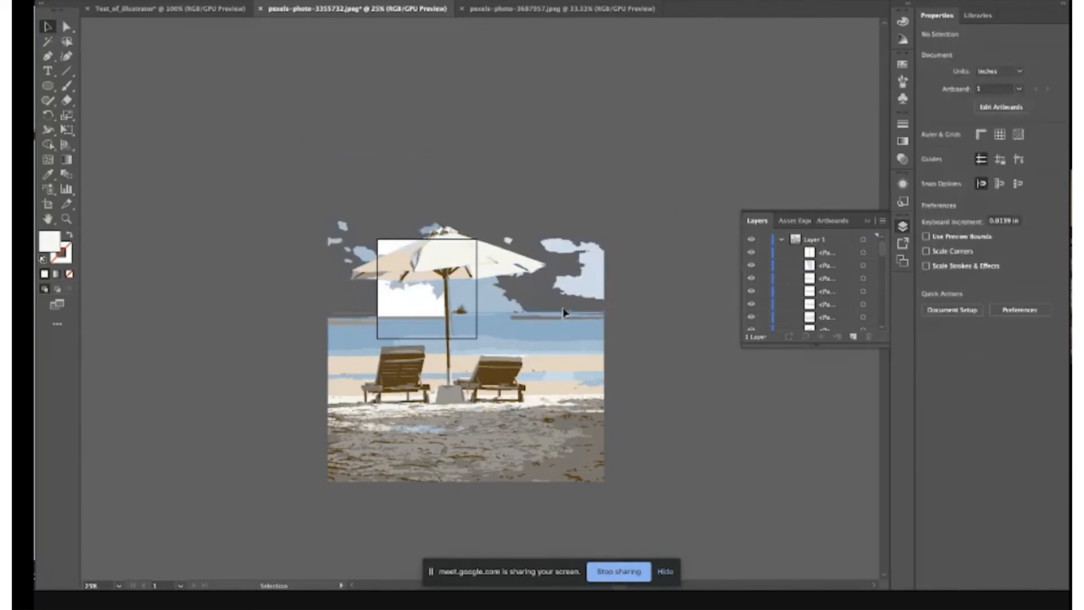
left_click(545, 320)
key("ctrl+z")
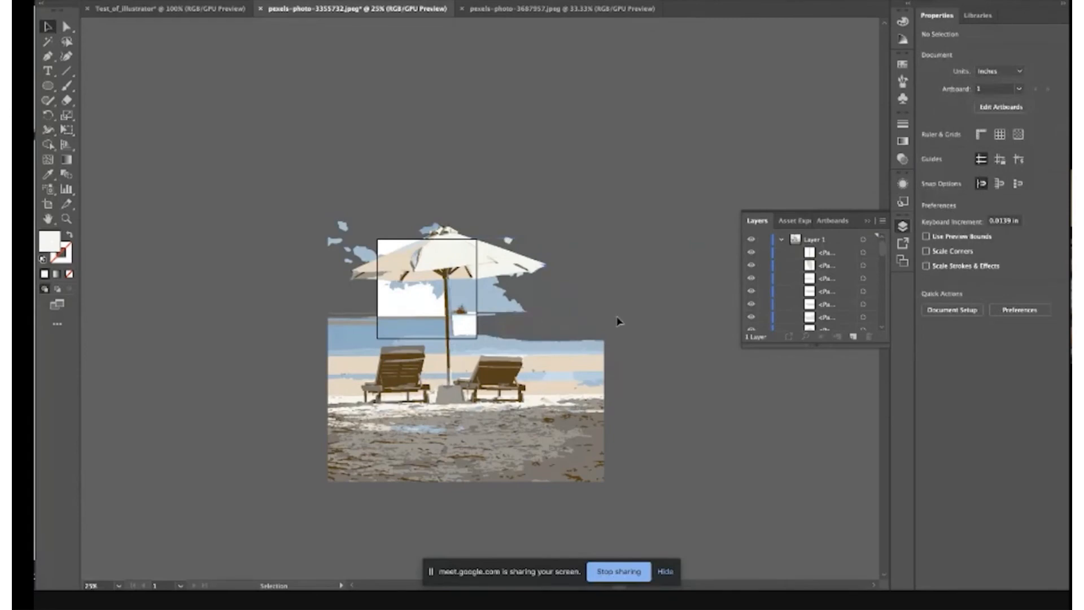
key("ctrl+z")
left_click(629, 227)
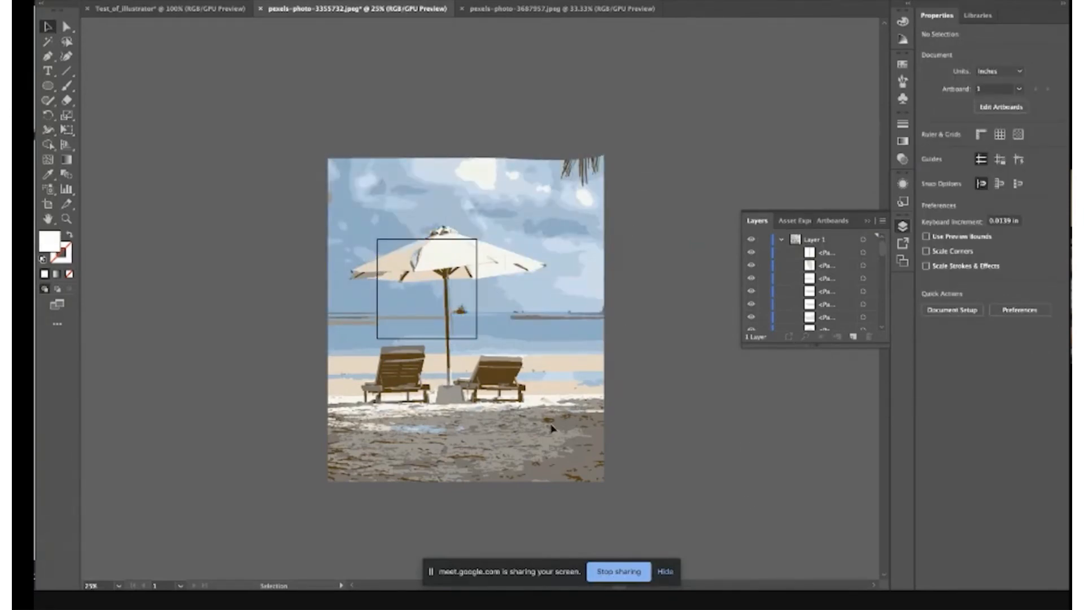
- Select all shapes and move the whole picture up and slightly left, to about X 3.08 in, Y 0.82 in
key("ctrl+a")
left_click_drag(538, 397, 511, 337)
left_click(636, 263)
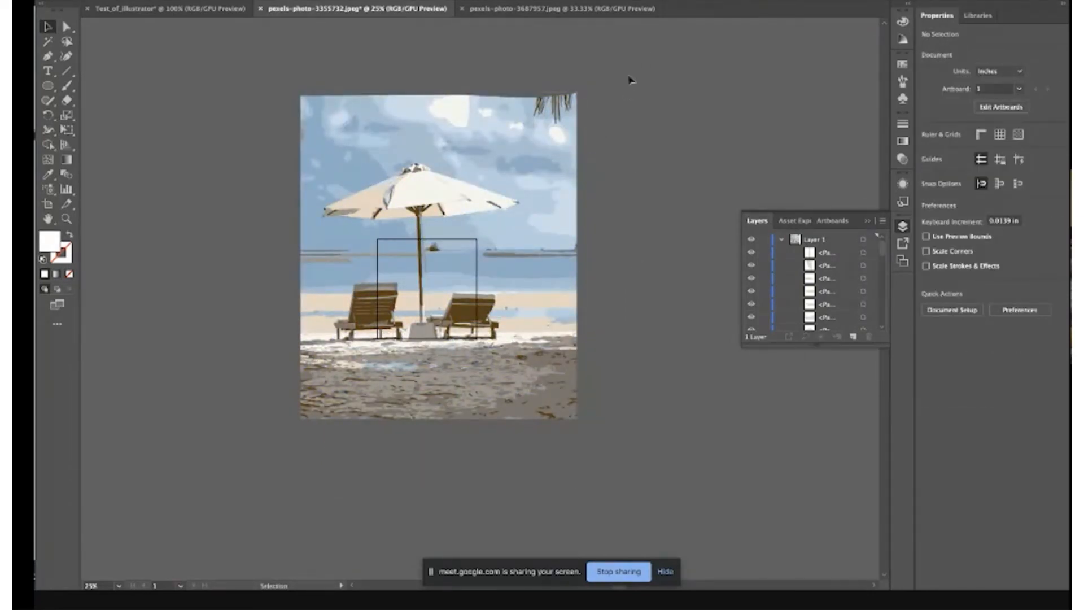
- Group all the picture's shapes and move the group to about X -0.44 in, Y 0.12 in
key("ctrl+a")
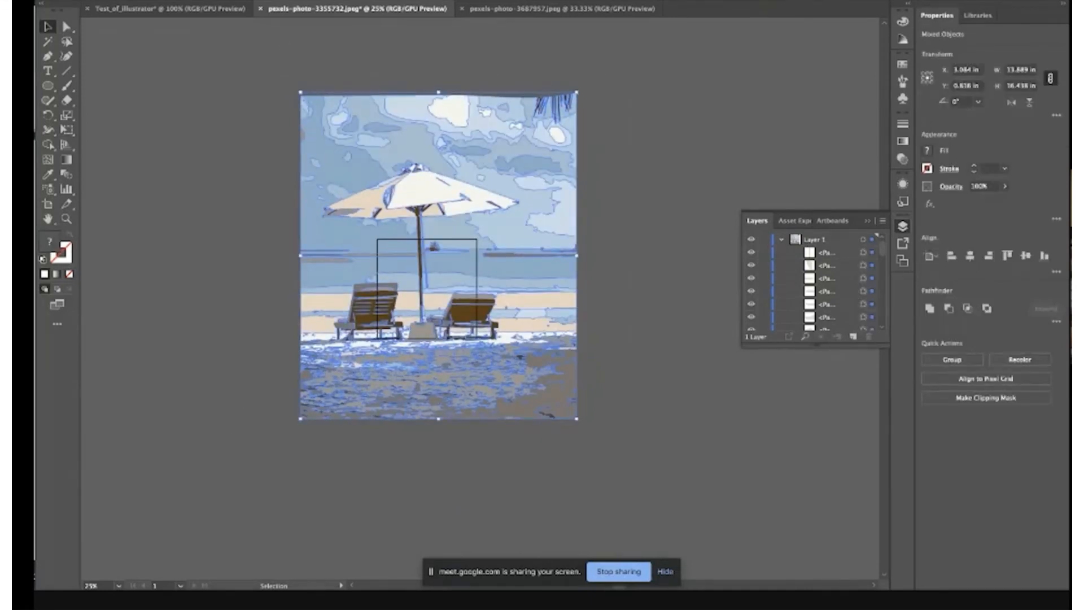
left_click(189, 0)
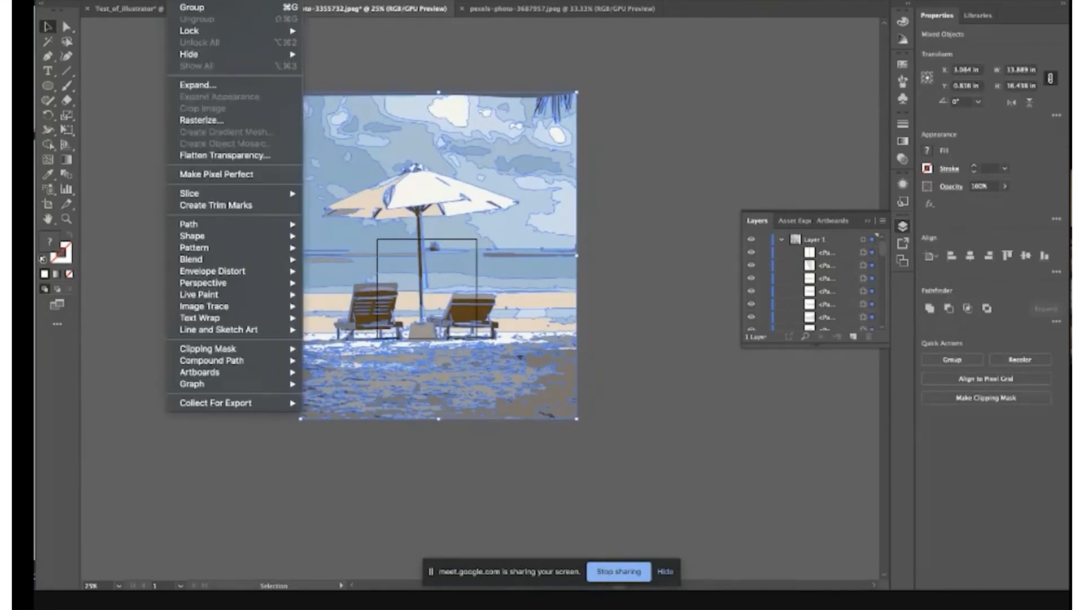
left_click(212, 11)
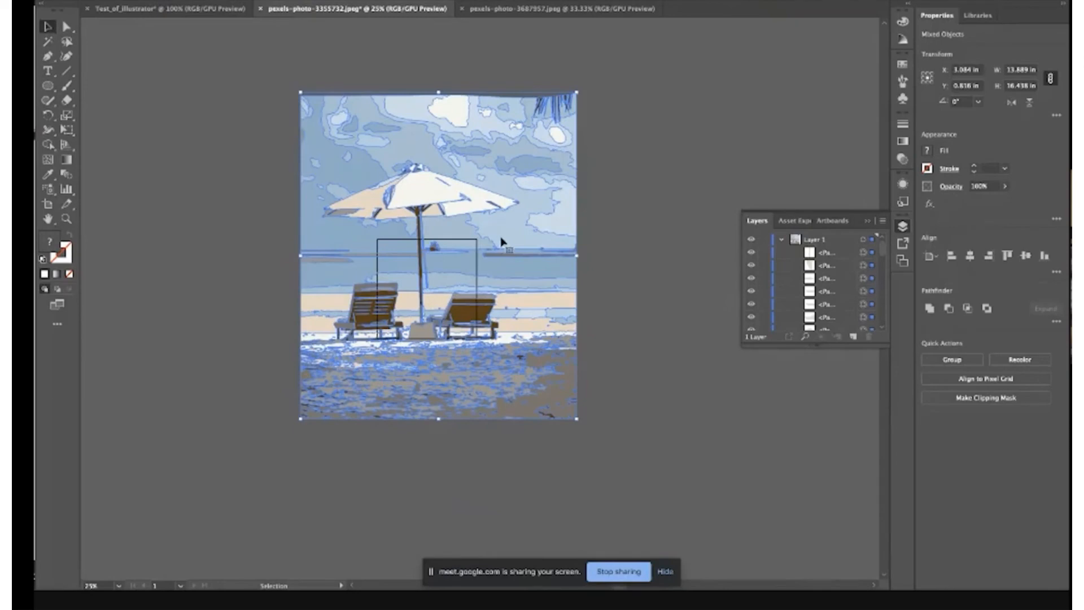
left_click(653, 128)
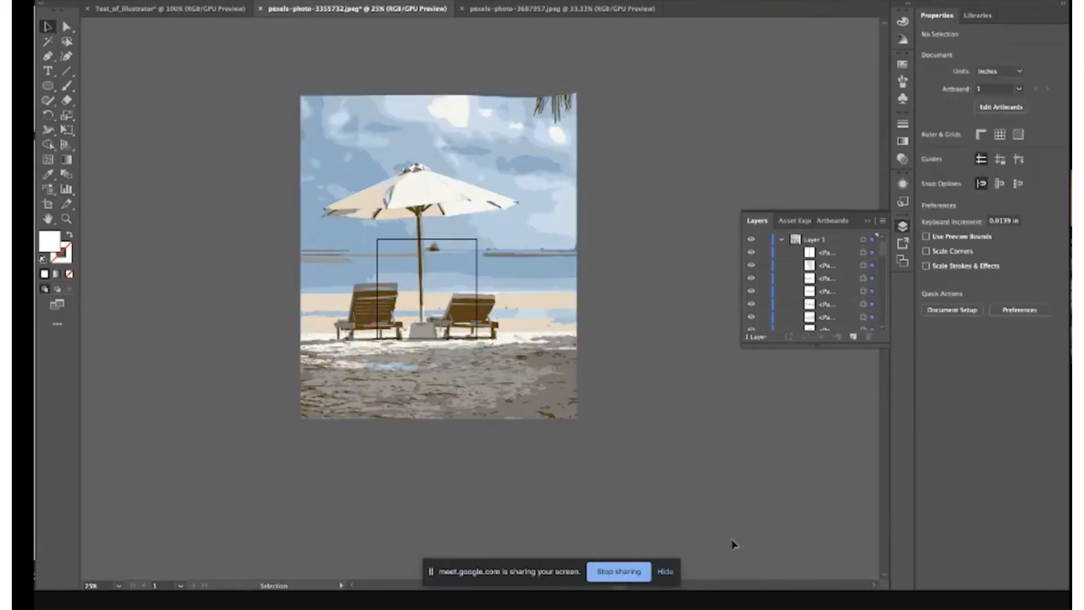
key("ctrl+a")
right_click(529, 356)
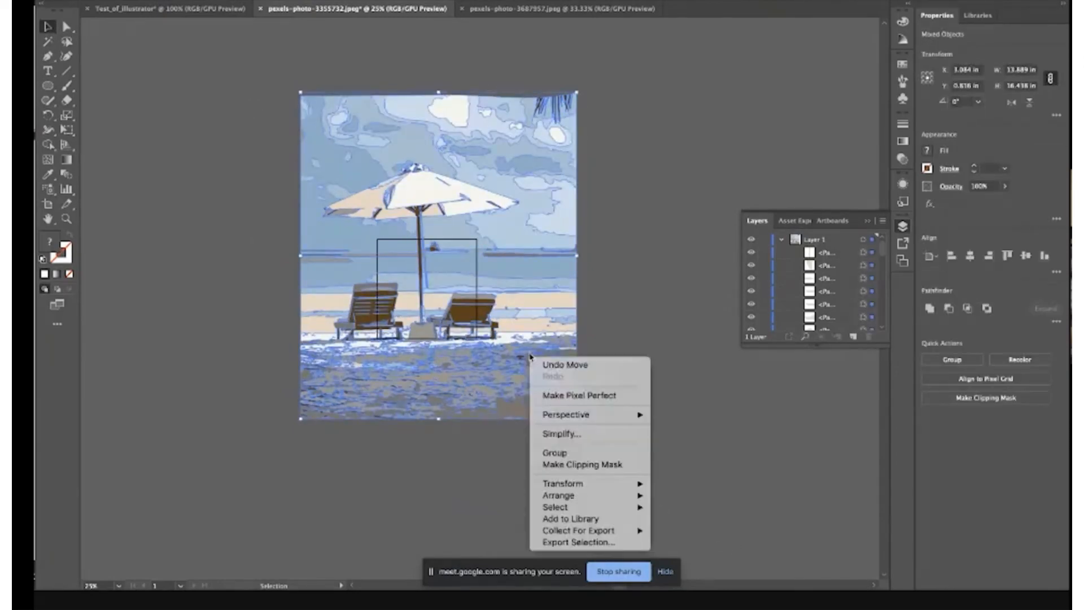
left_click(556, 452)
left_click(637, 323)
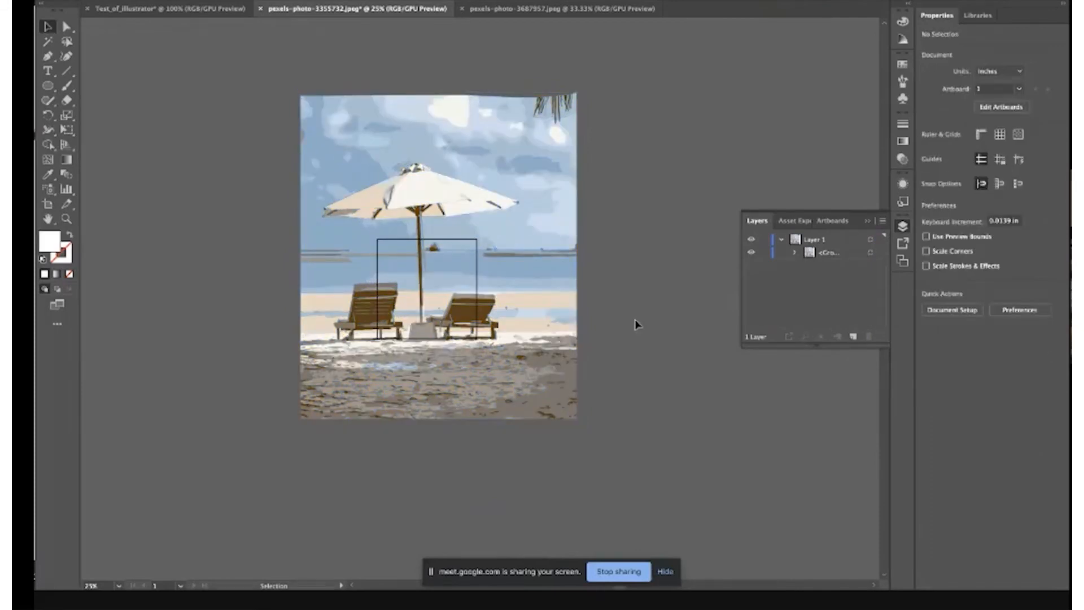
left_click_drag(463, 246, 394, 231)
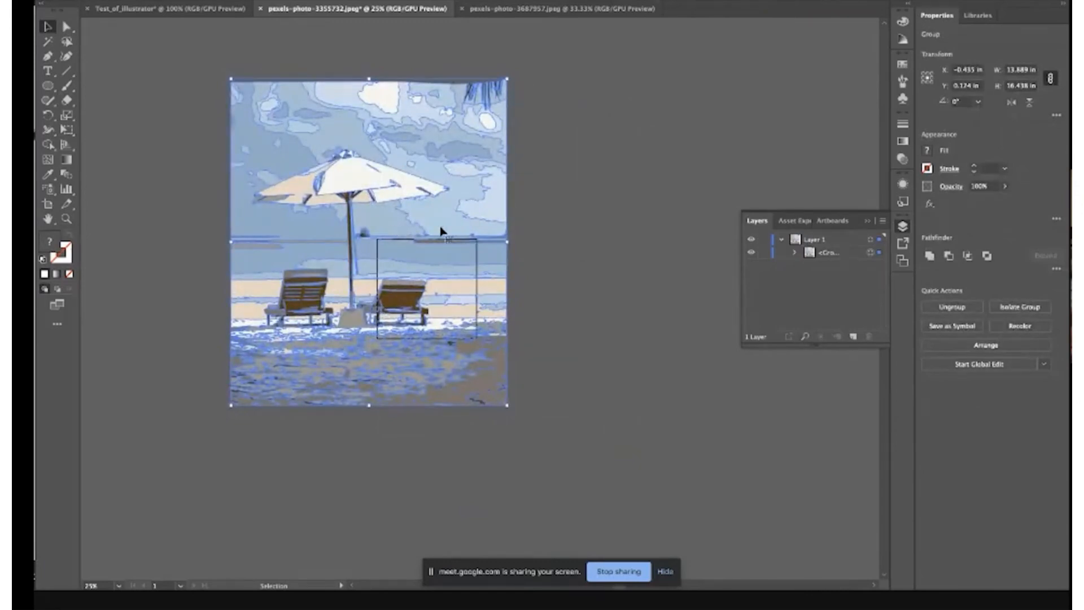
left_click(541, 226)
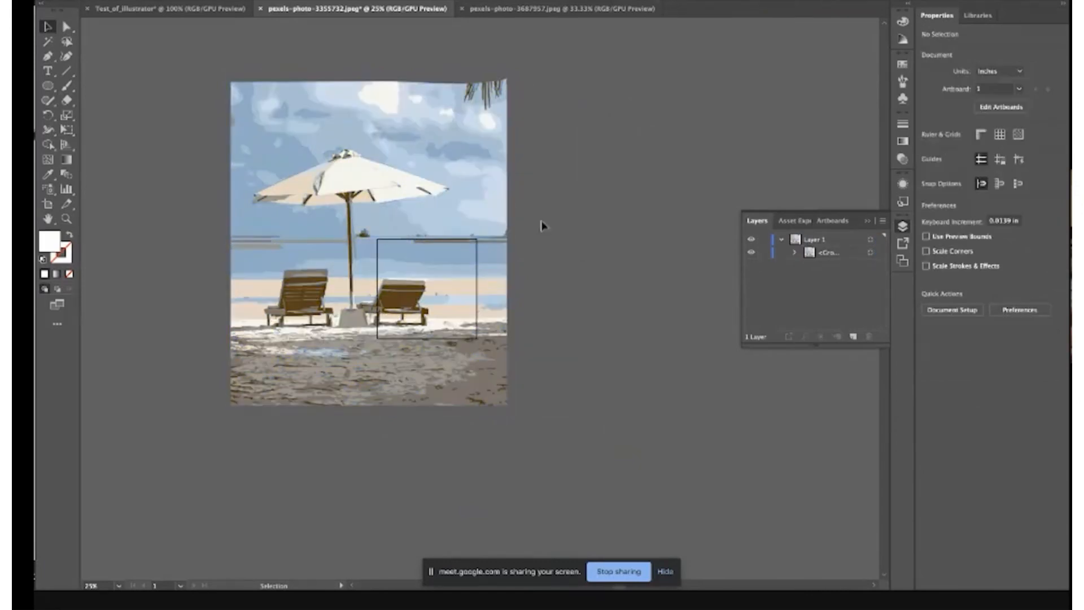
- Switch to the cat photo document pexels-photo-3687957.jpeg and deselect its image
left_click(531, 10)
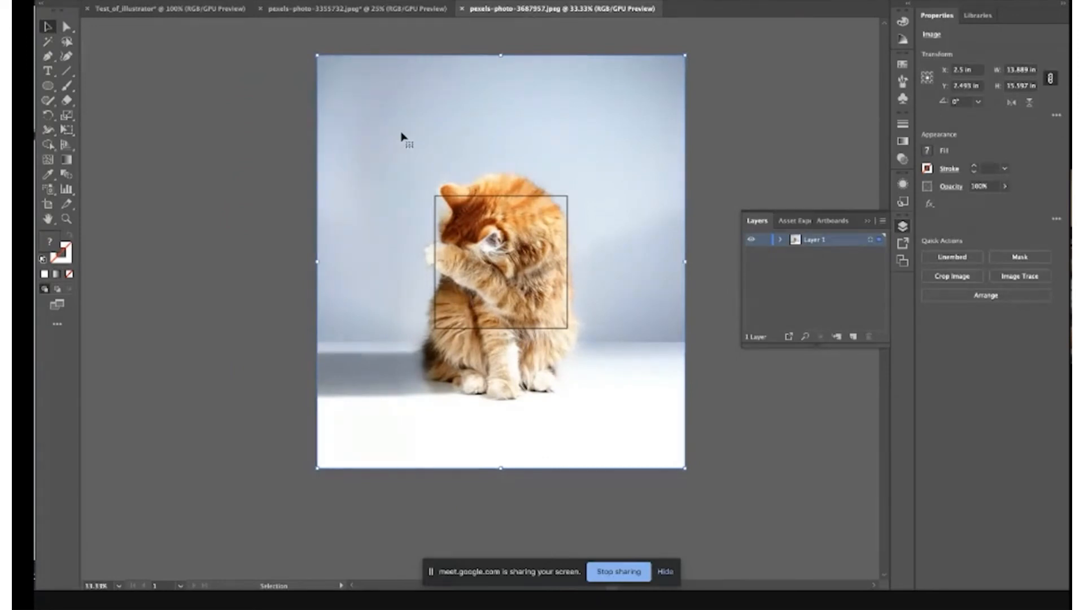
left_click(269, 147)
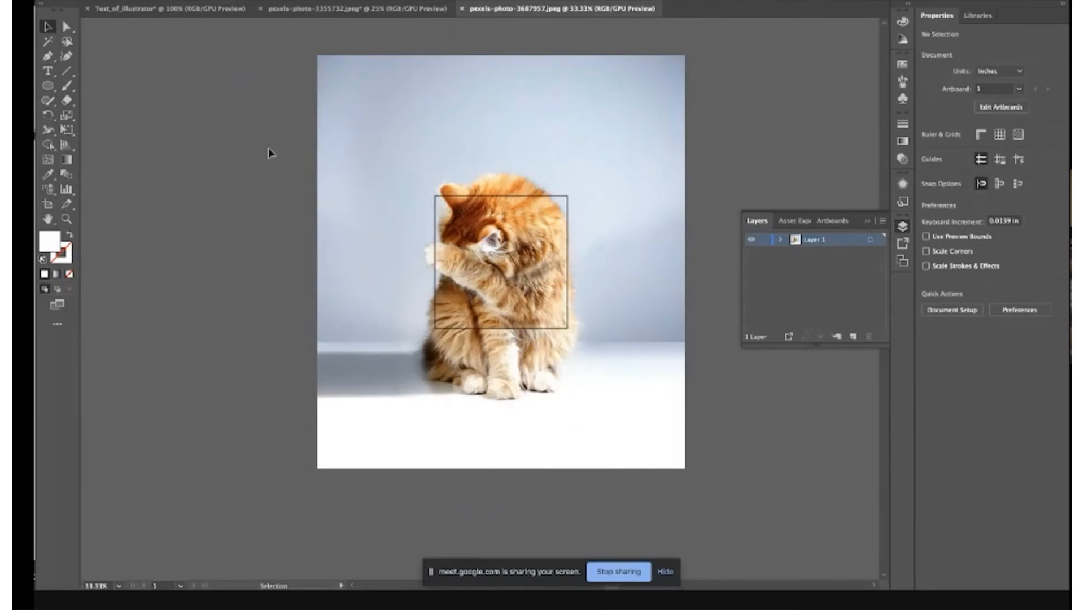
- Trace the cat photo with the default preset, undo the tracing and redo it
left_click(590, 89)
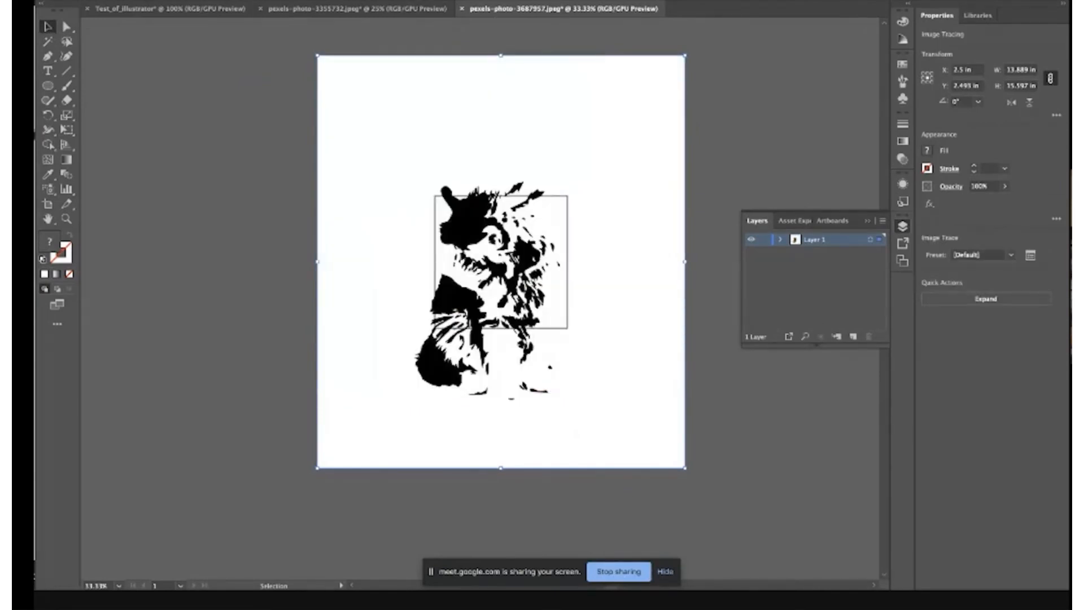
key("ctrl+z")
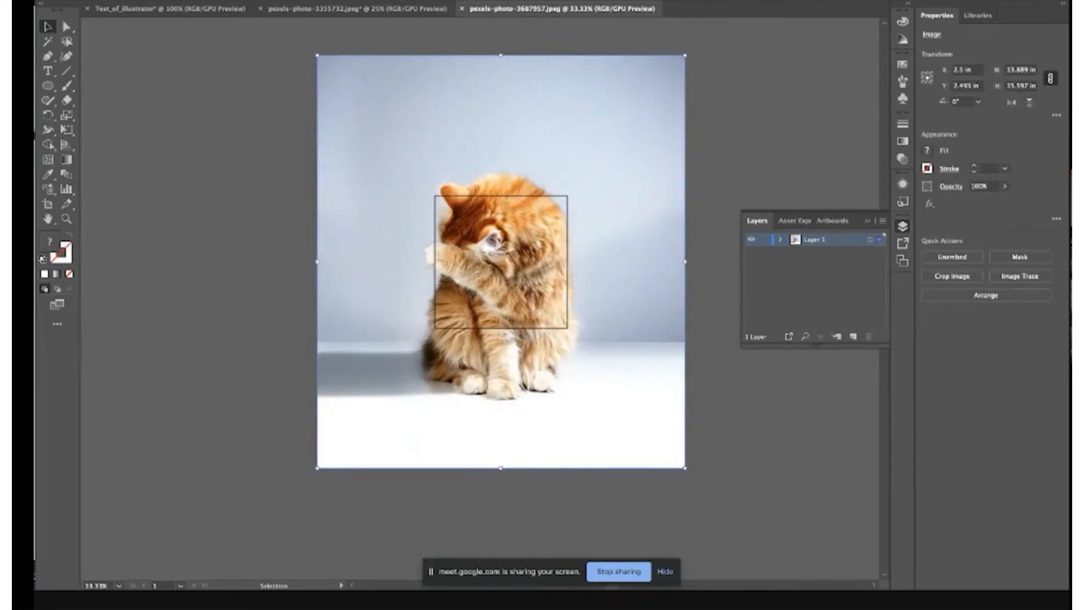
key("ctrl+shift+z")
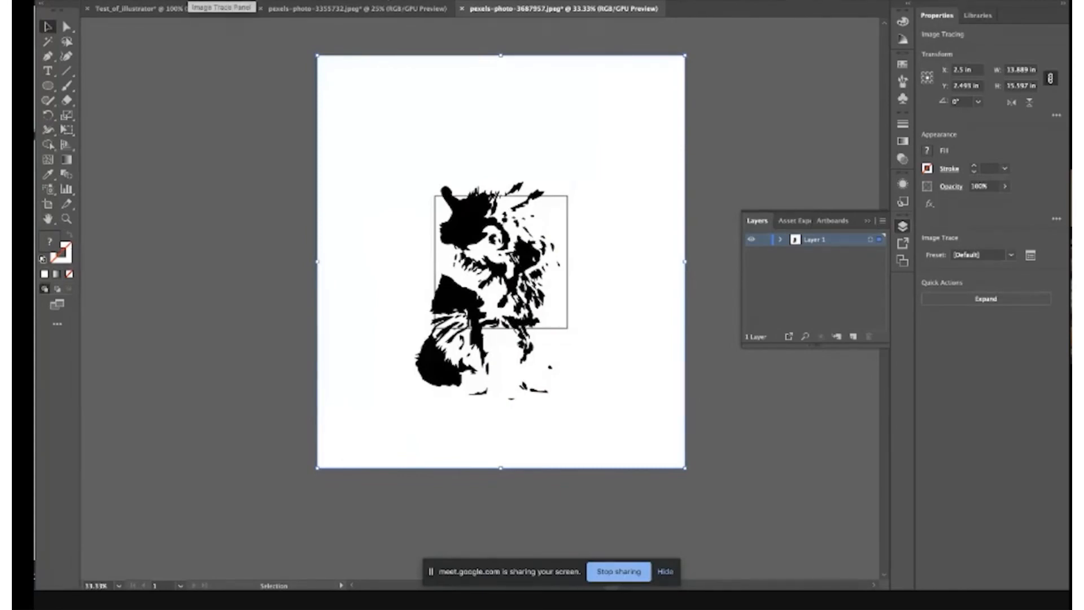
- Set the cat tracing's mode to Color in the Image Trace settings and move the settings clear of the picture
left_click(186, 2)
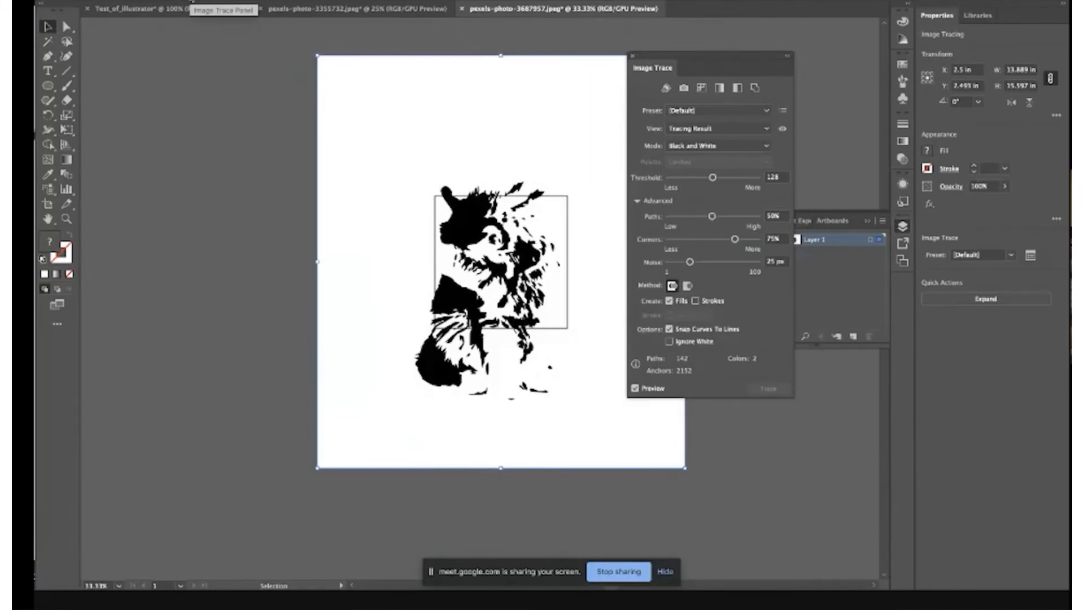
left_click(705, 146)
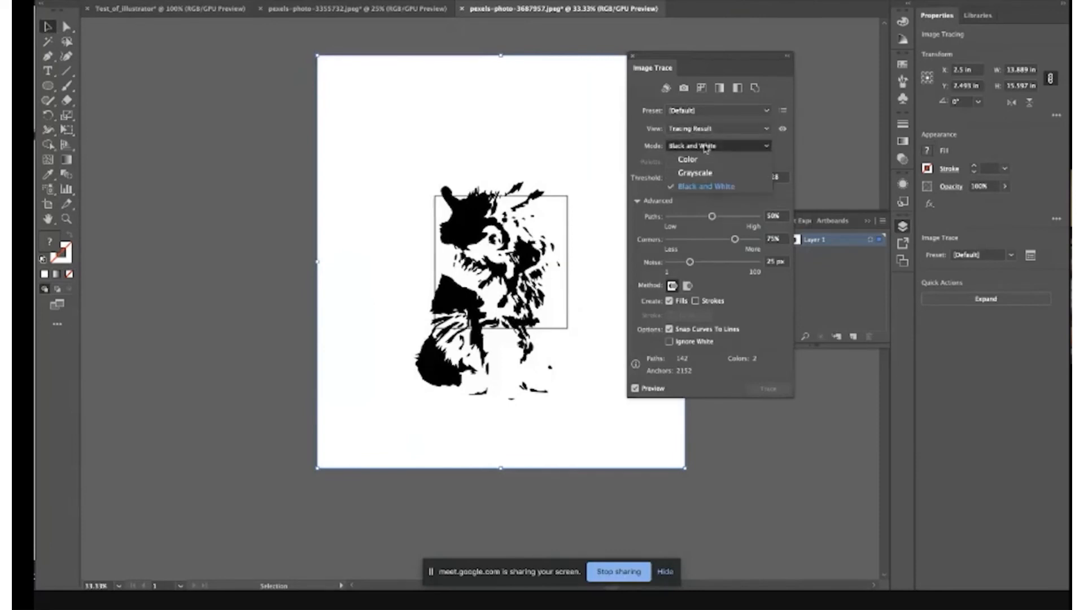
left_click(702, 160)
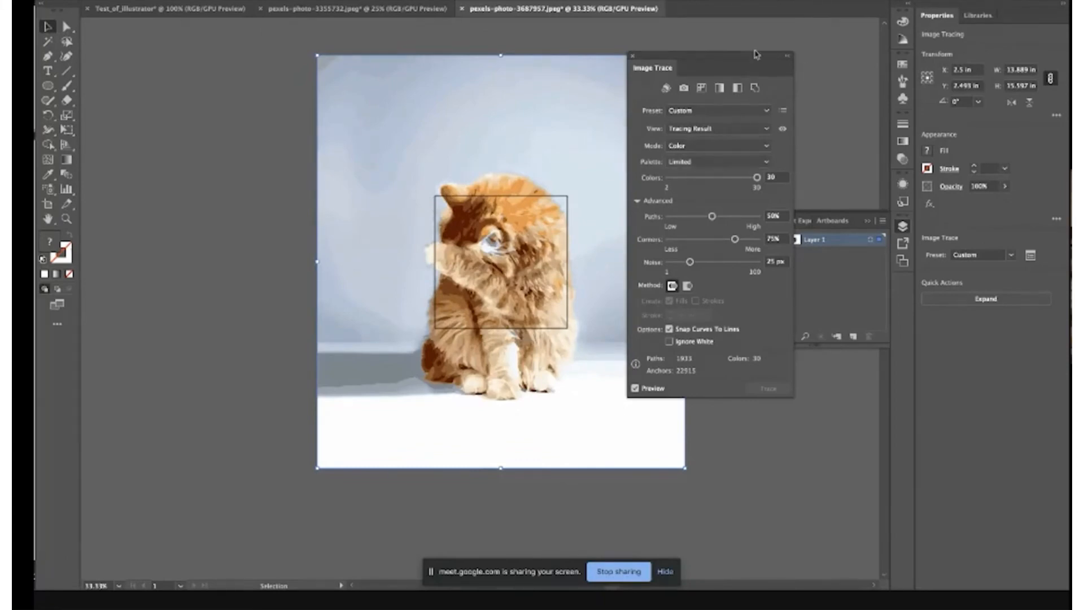
left_click_drag(744, 58, 822, 50)
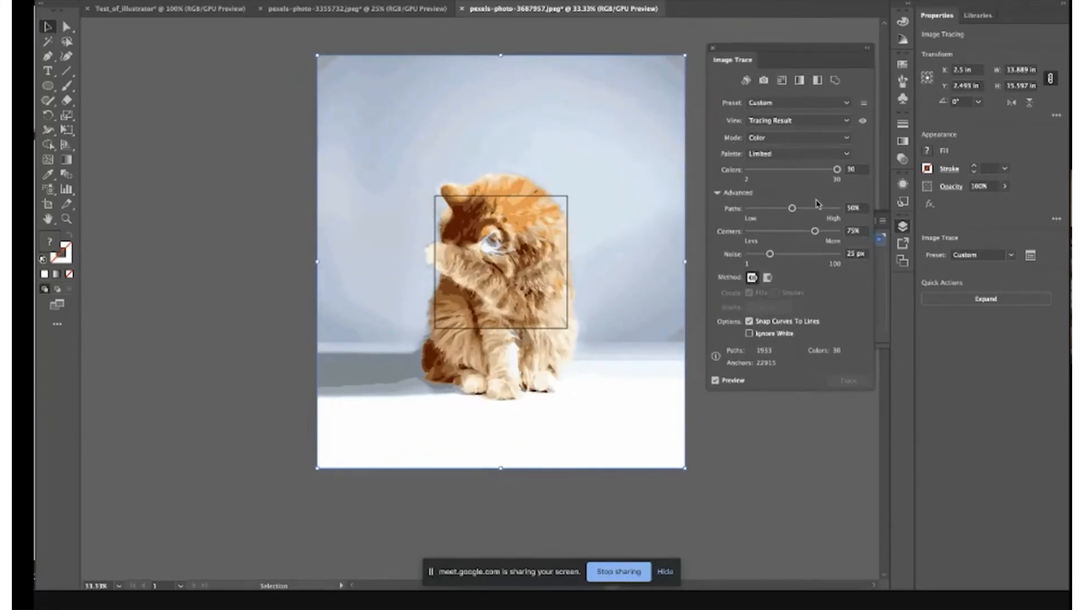
- Try the cat tracing with 10, 9 and 18 colors, turn off Ignore White, and return to 30 colors
left_click(775, 172)
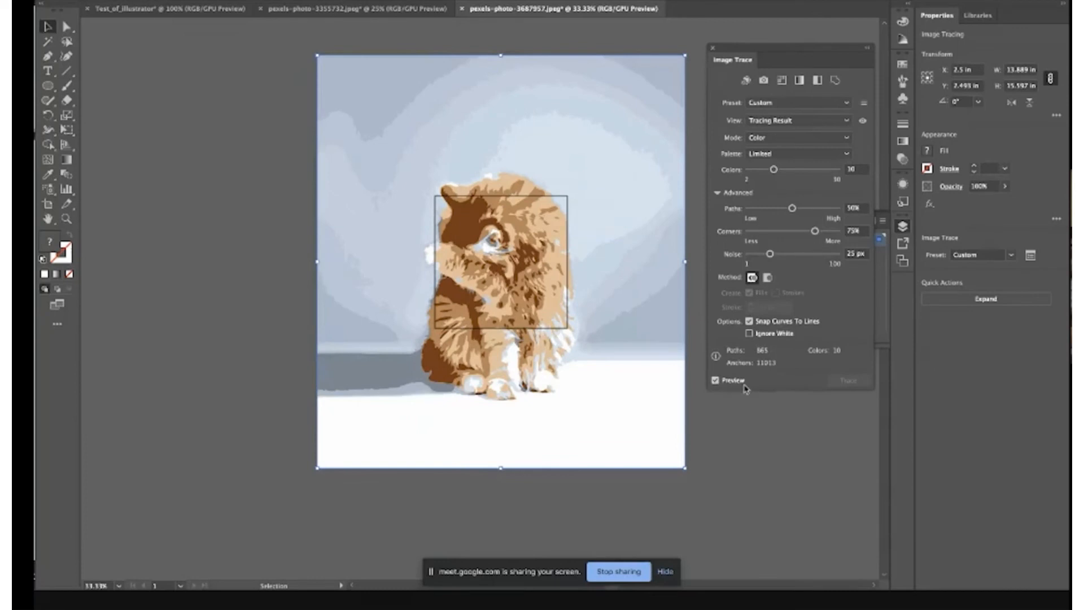
left_click(854, 169)
type("9")
key("Return")
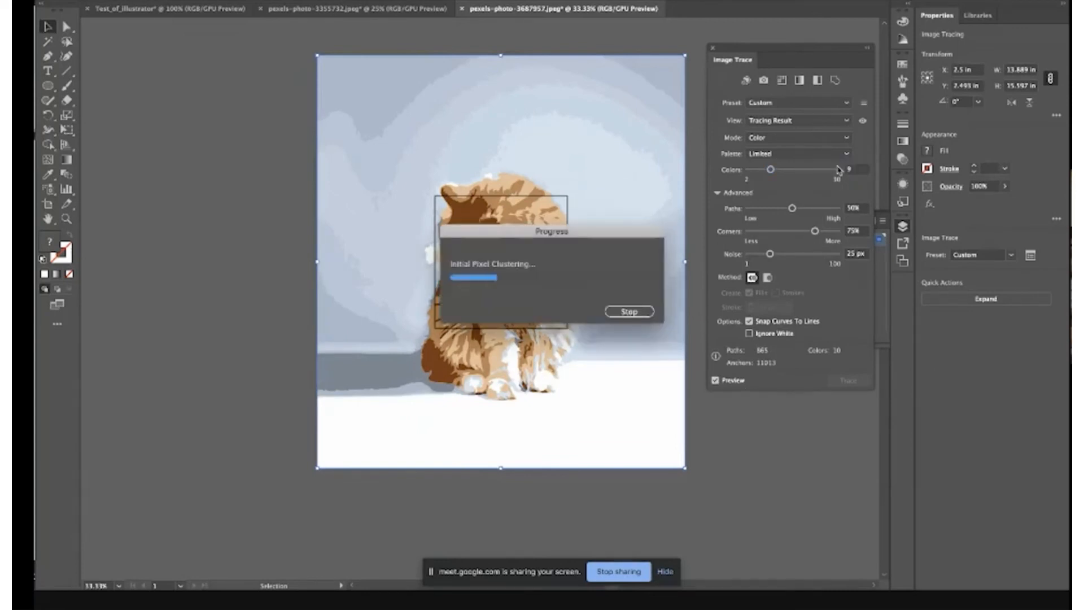
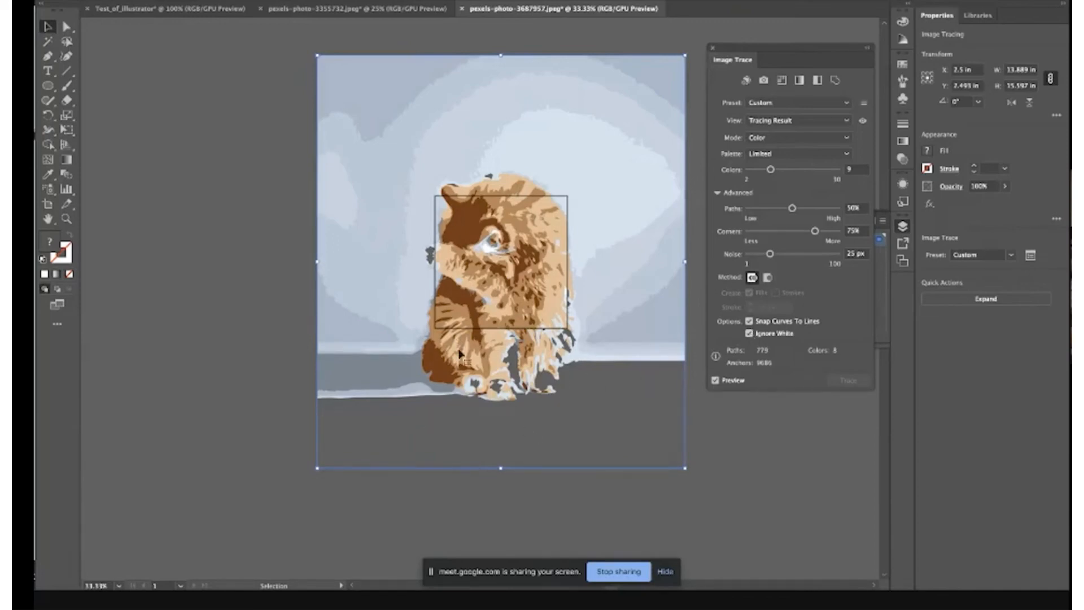
left_click(750, 334)
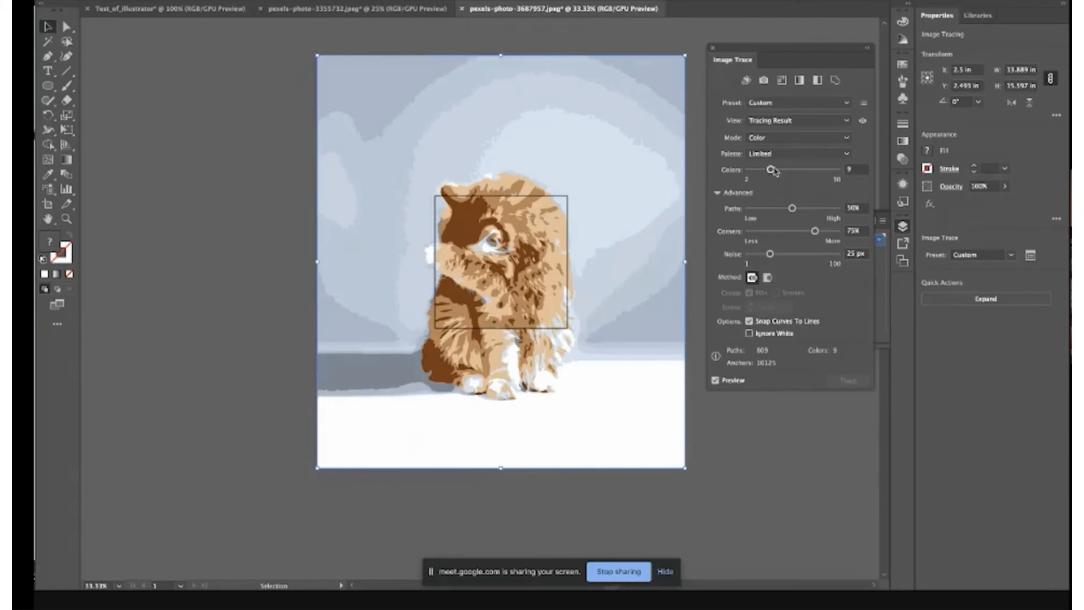
left_click_drag(769, 169, 804, 174)
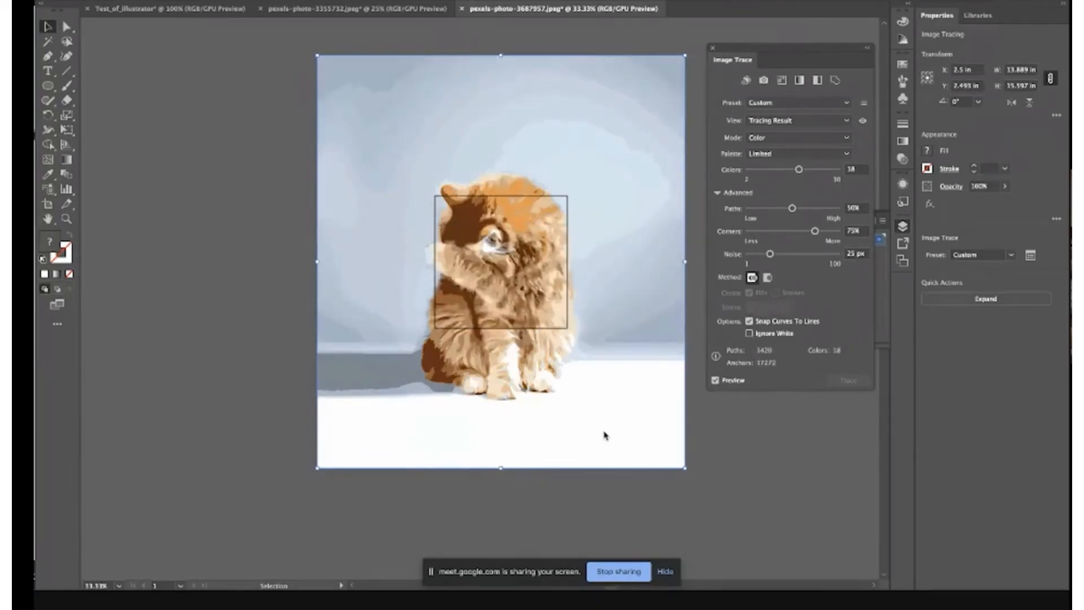
left_click_drag(798, 169, 841, 171)
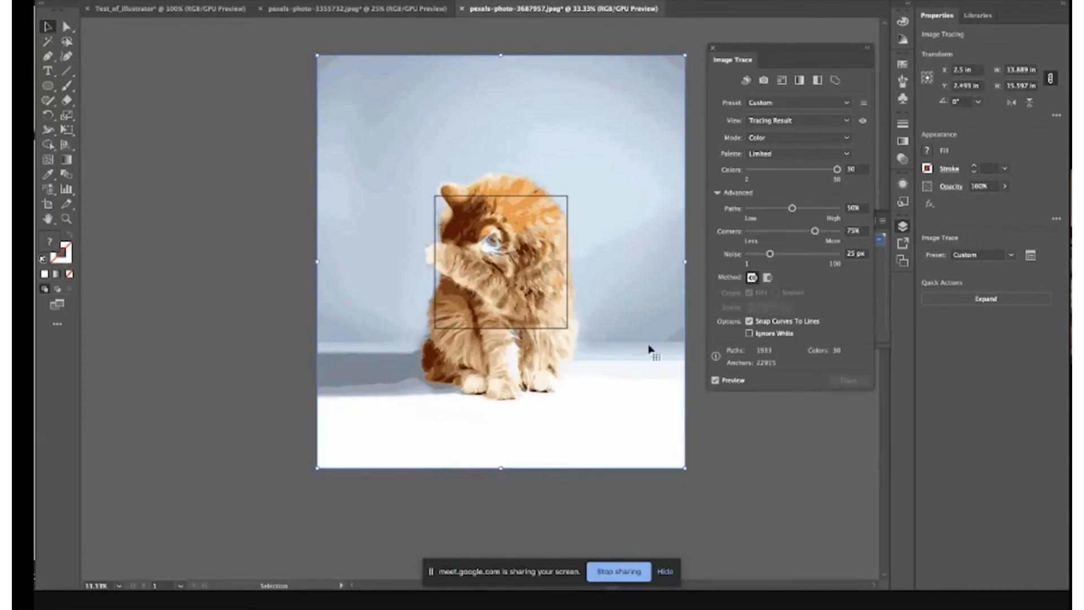
- Try ignoring white in the 30-color cat tracing, and undo that option
left_click(749, 333)
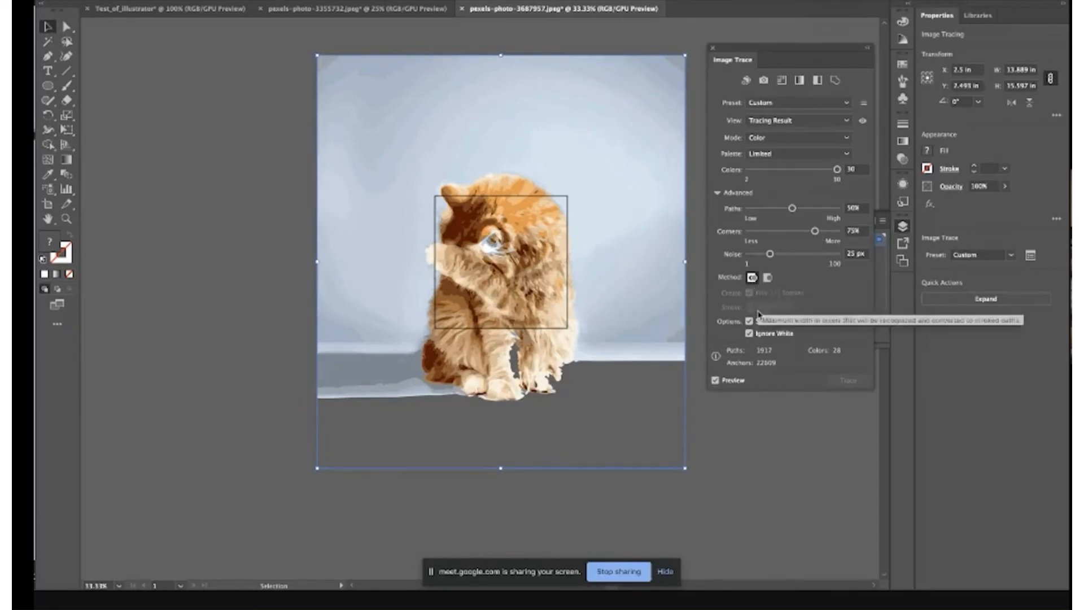
key("a")
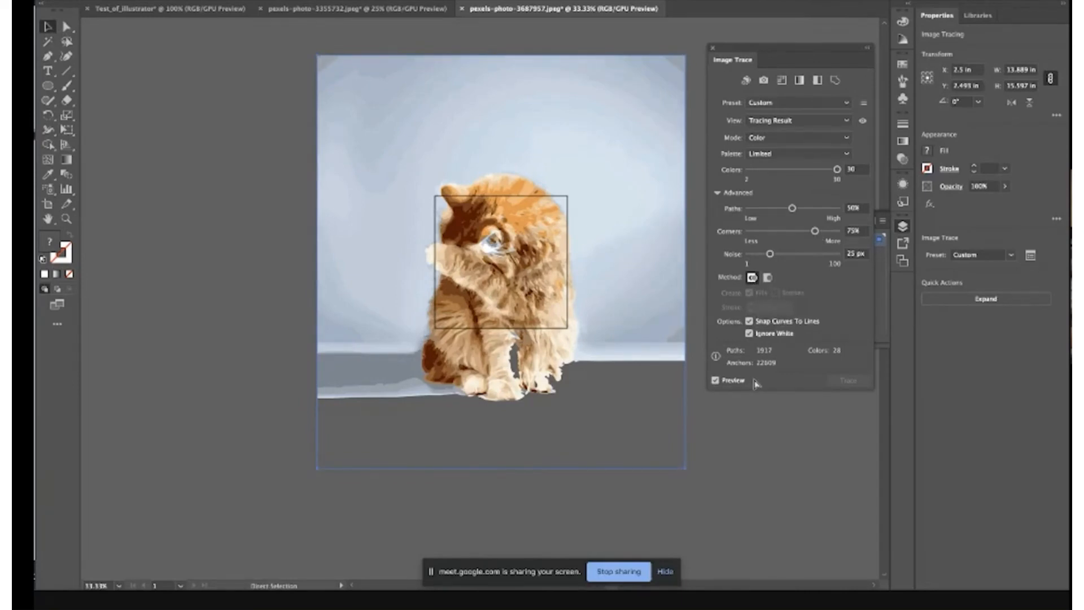
key("super+z")
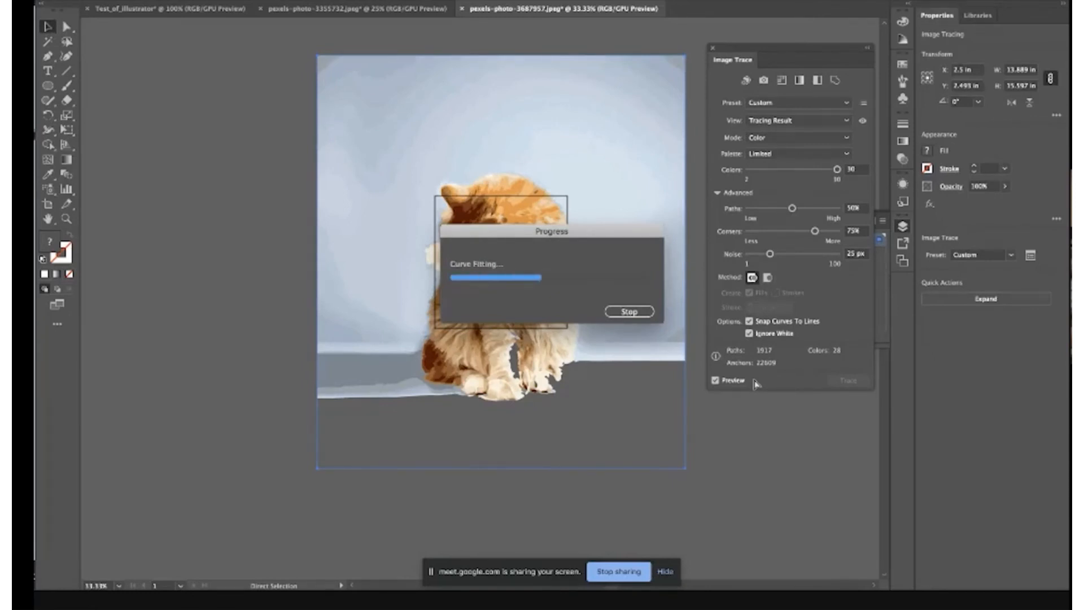
- Expand the cat tracing into shapes, ungroup them and clear the selection
left_click(713, 49)
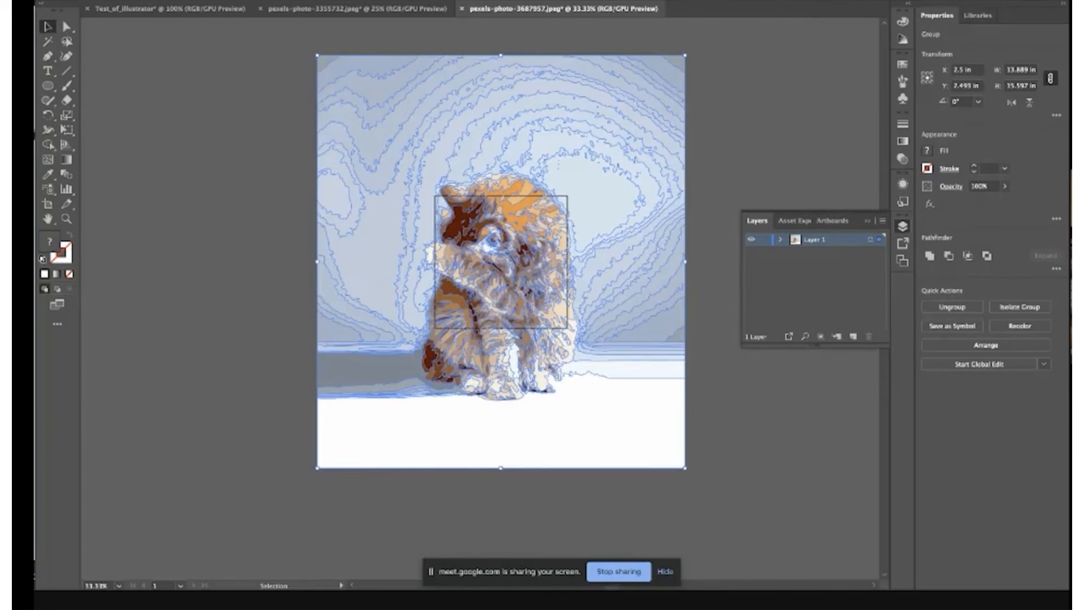
left_click(238, 129)
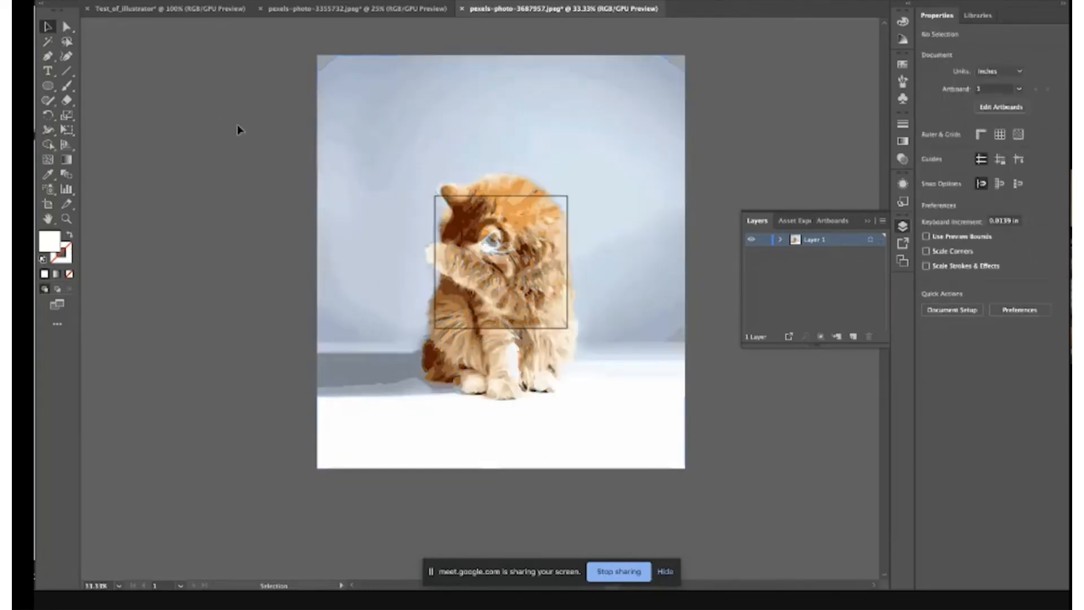
right_click(553, 120)
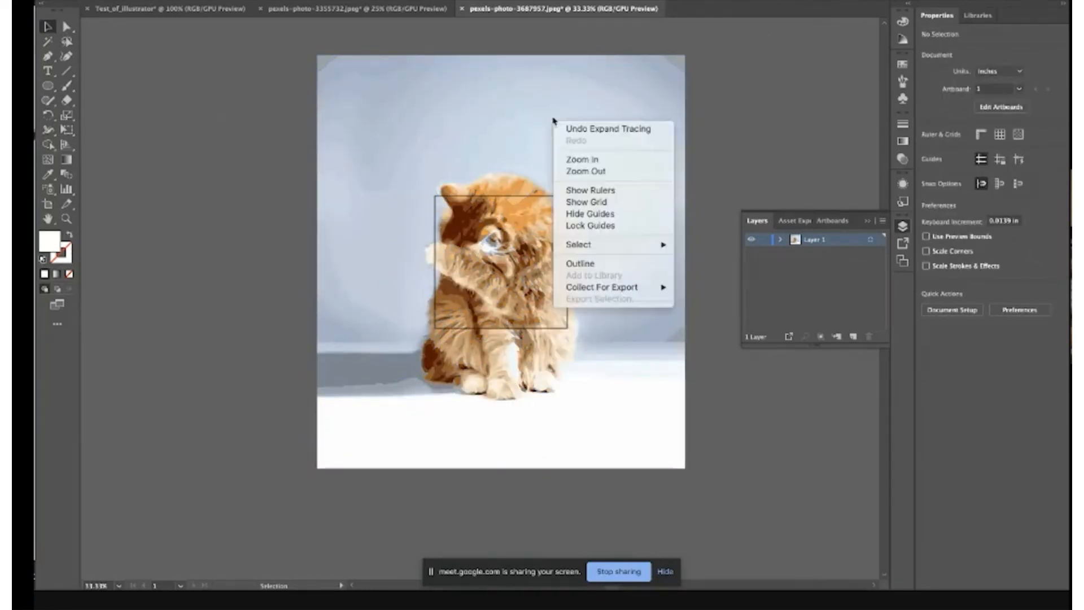
left_click(490, 131)
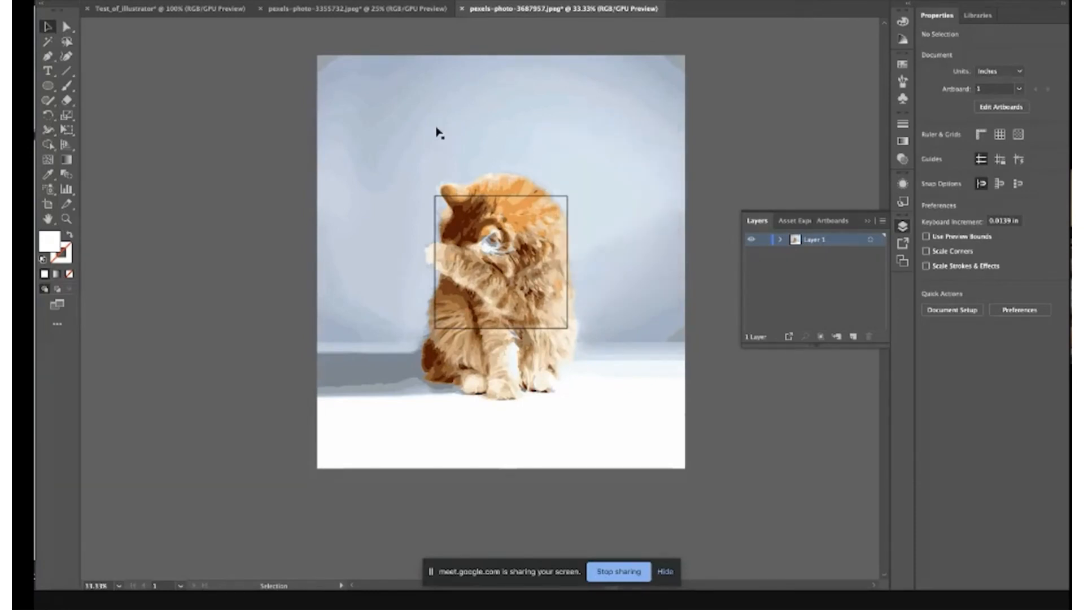
left_click(438, 132)
right_click(436, 130)
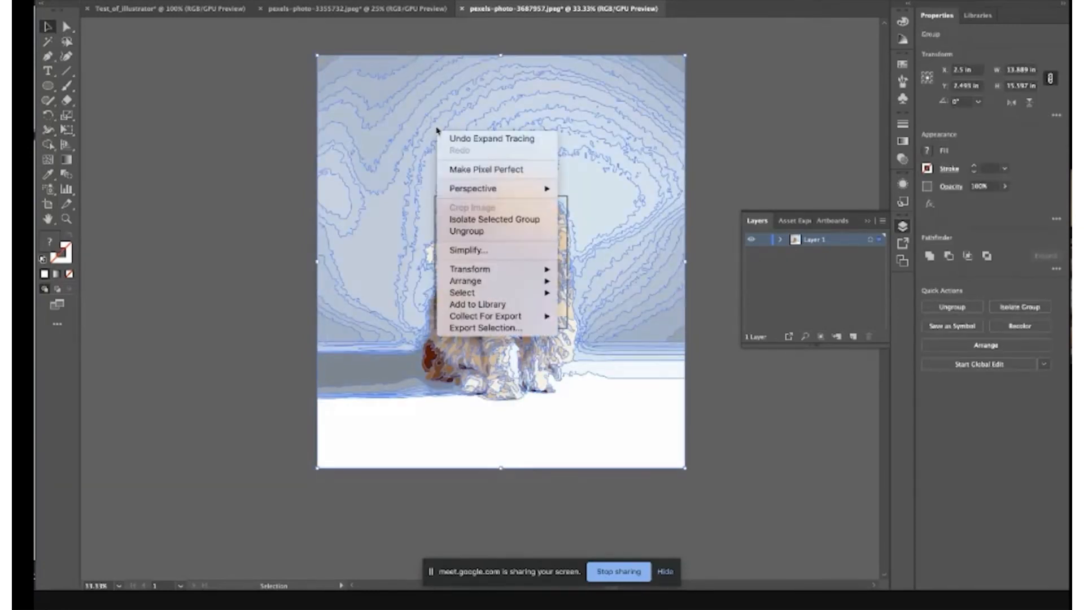
left_click(474, 231)
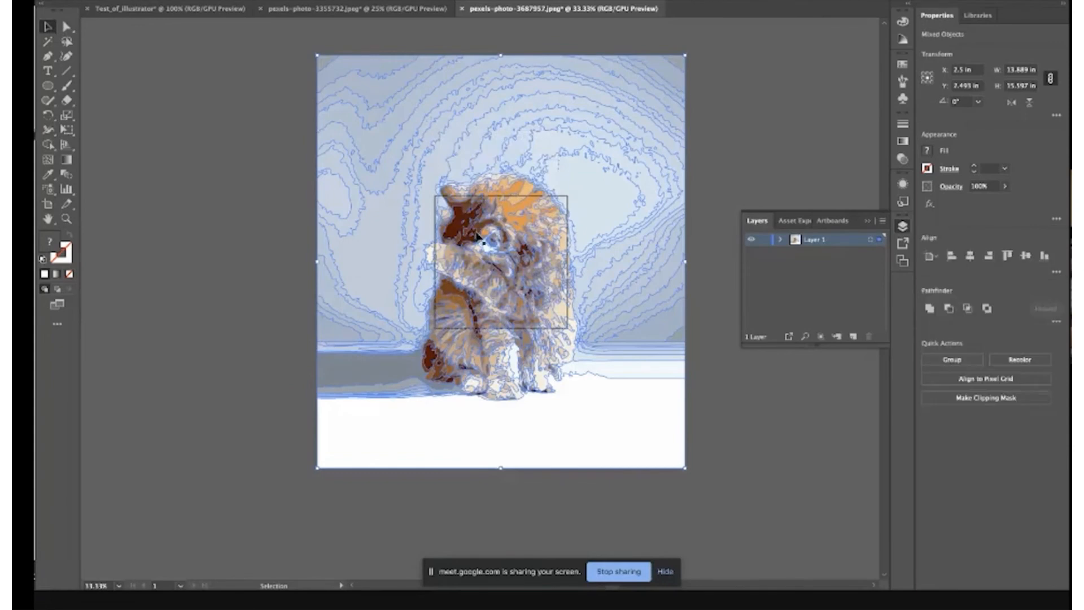
left_click(157, 145)
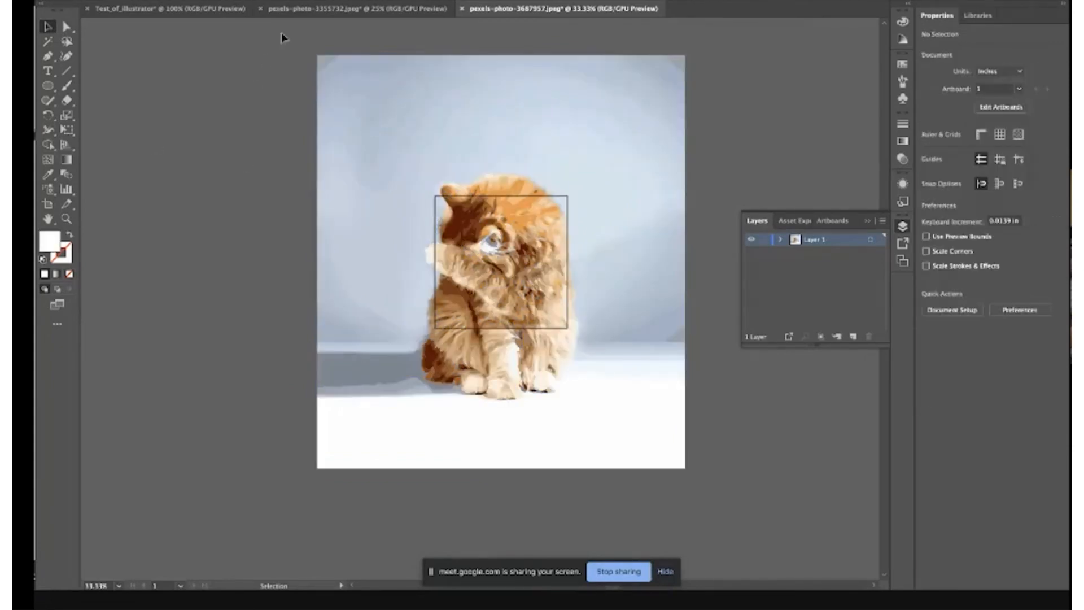
- Delete the blue background shapes above and around the cat, including the loose specks over its head
left_click(394, 217)
key("Delete")
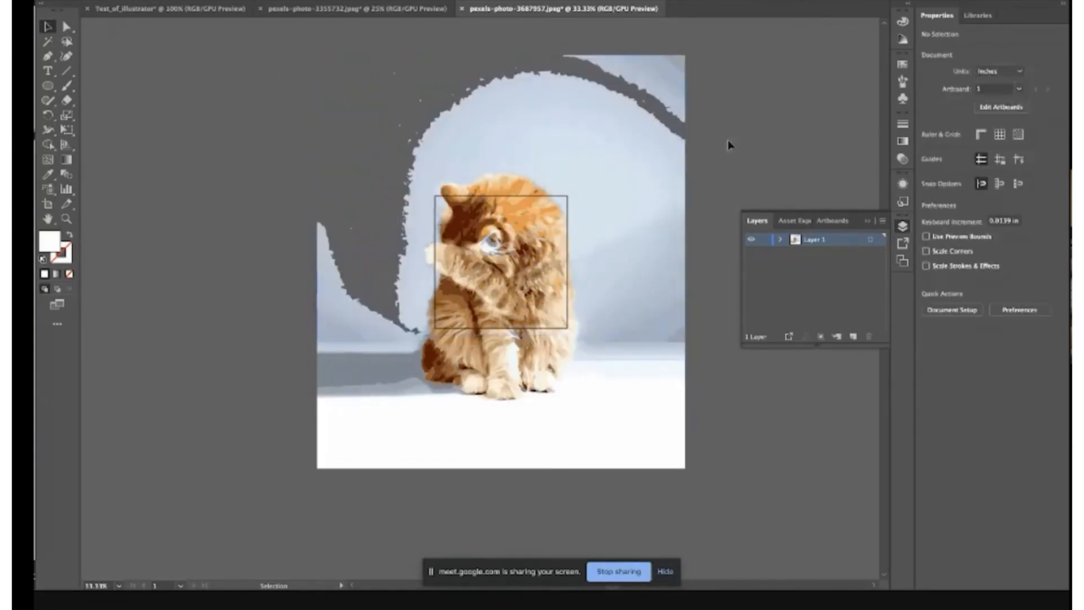
left_click(533, 162)
key("Delete")
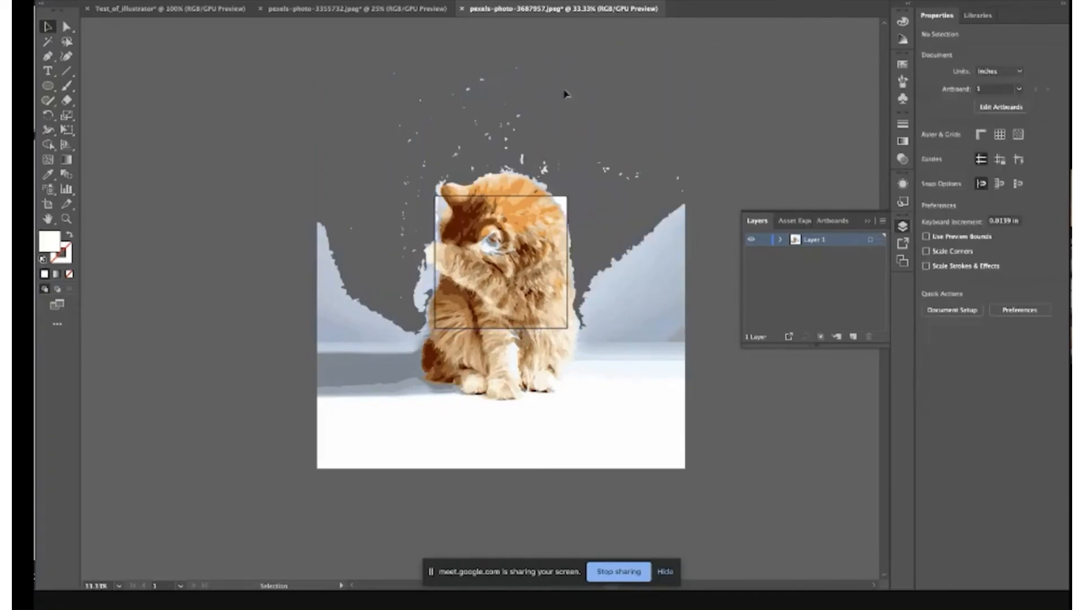
left_click(367, 161)
key("Delete")
left_click_drag(391, 67, 621, 145)
key("Delete")
- Try deleting the white floor together with the wall shapes to the right of the cat, and undo the deletion
left_click(589, 391)
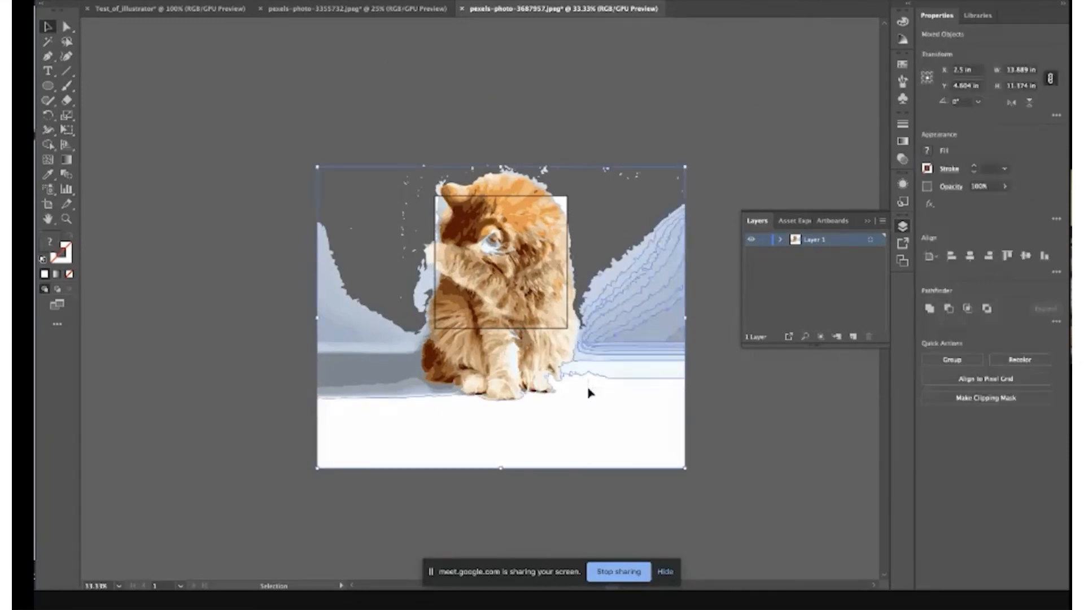
key("Delete")
key("ctrl+z")
key("Delete")
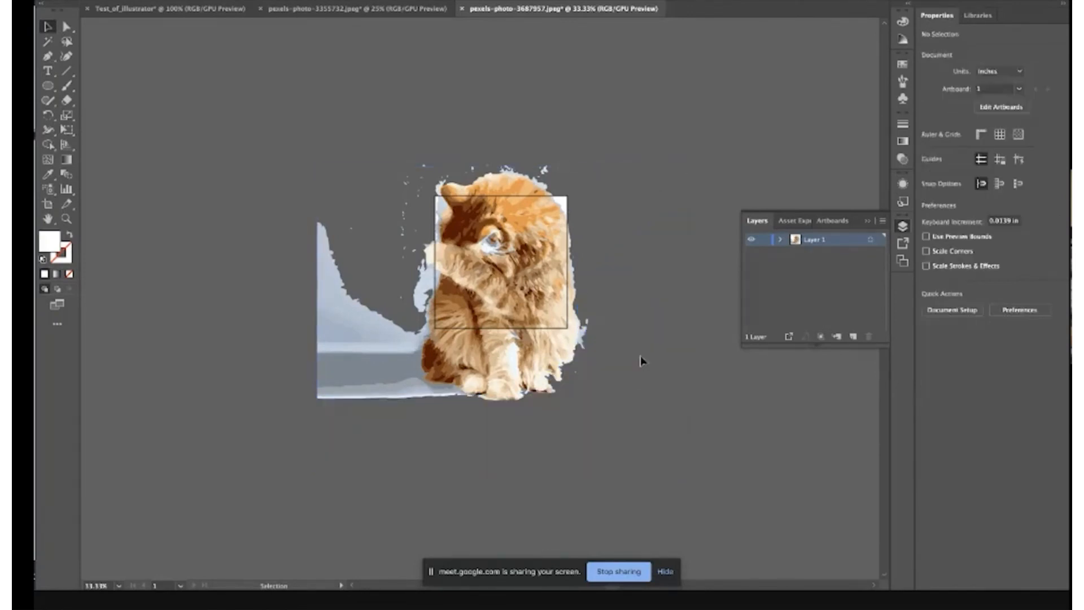
key("ctrl+z")
- Delete the pale floor strip, the wall shapes right of the cat and small background fragments along its right edge
left_click(727, 386)
left_click(642, 374)
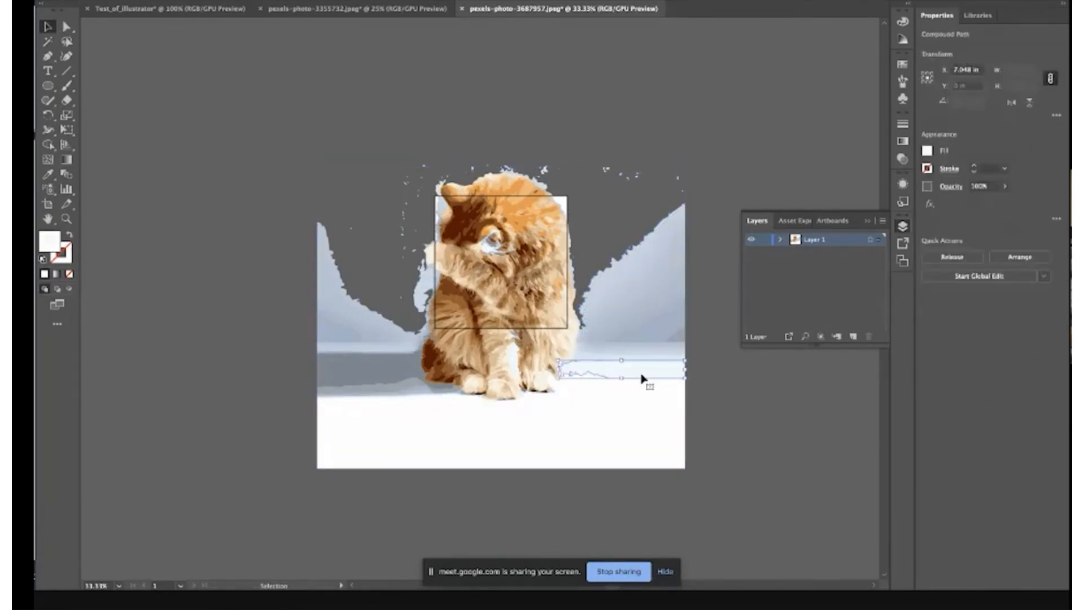
key("Delete")
left_click_drag(684, 366, 599, 150)
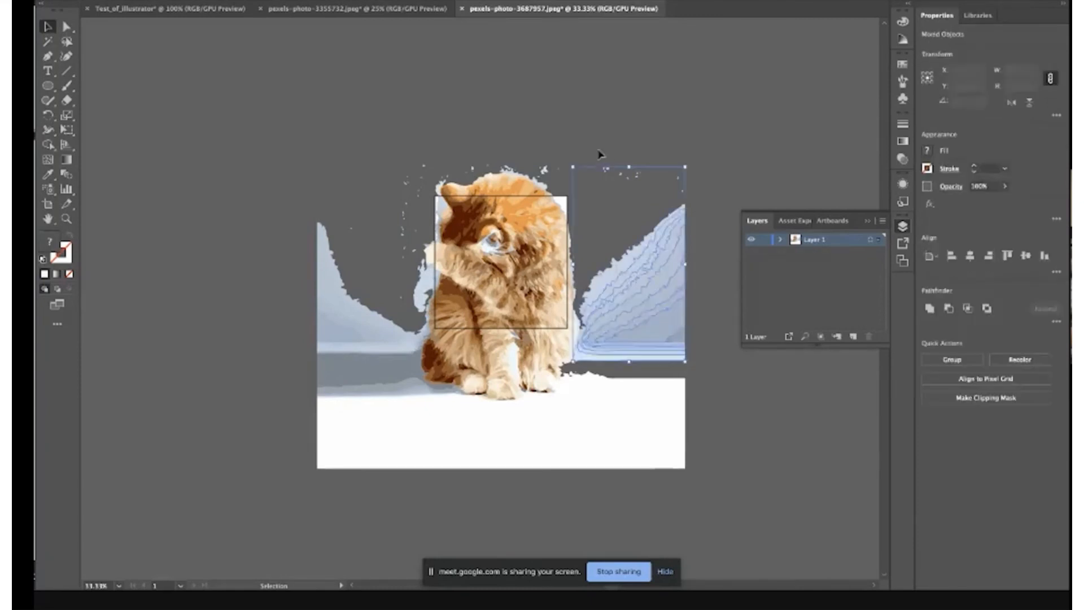
key("Delete")
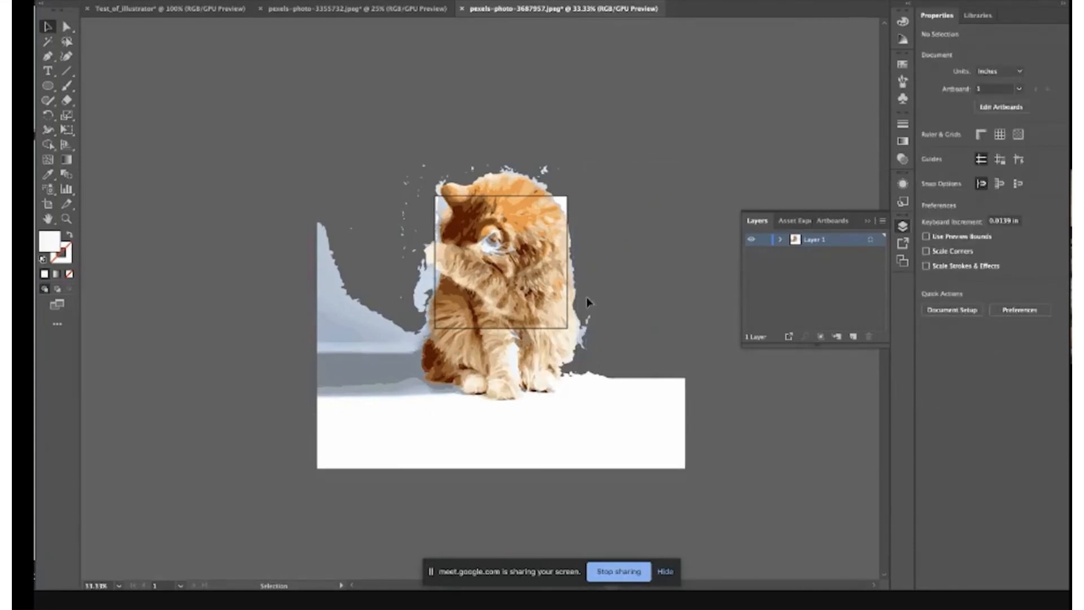
left_click(582, 295)
key("Delete")
left_click(542, 185)
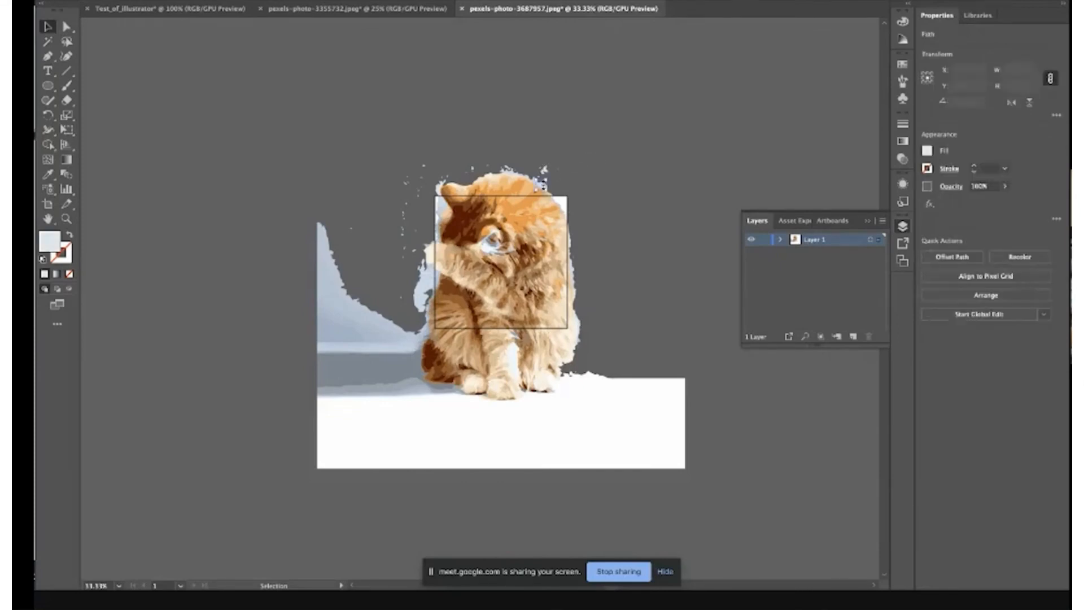
key("Delete")
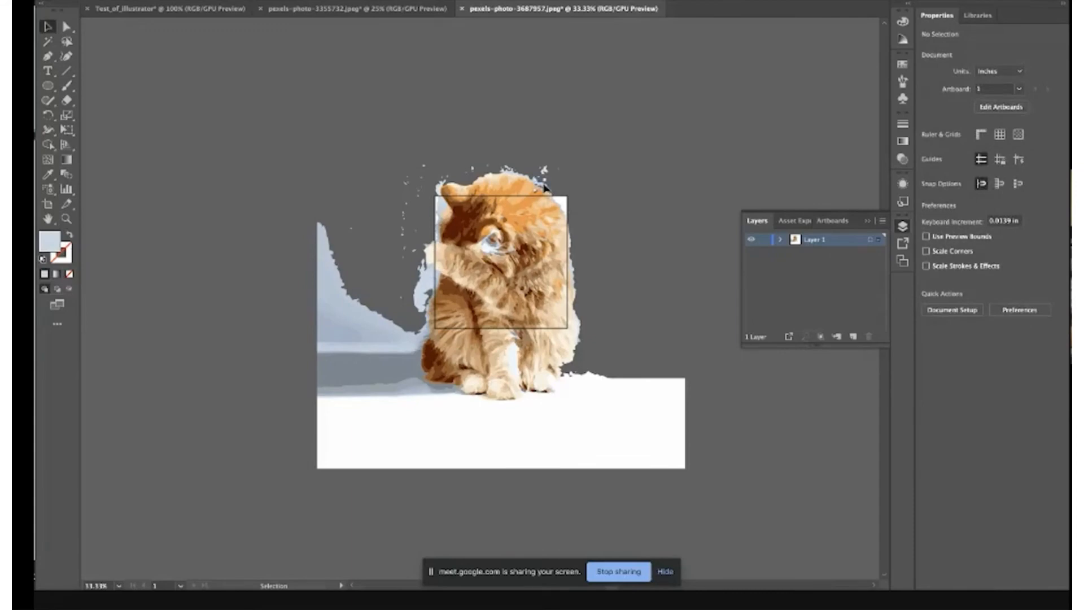
- Delete the wall shapes left of the cat and the blue background fragments along its left edge
left_click(347, 317)
key("Delete")
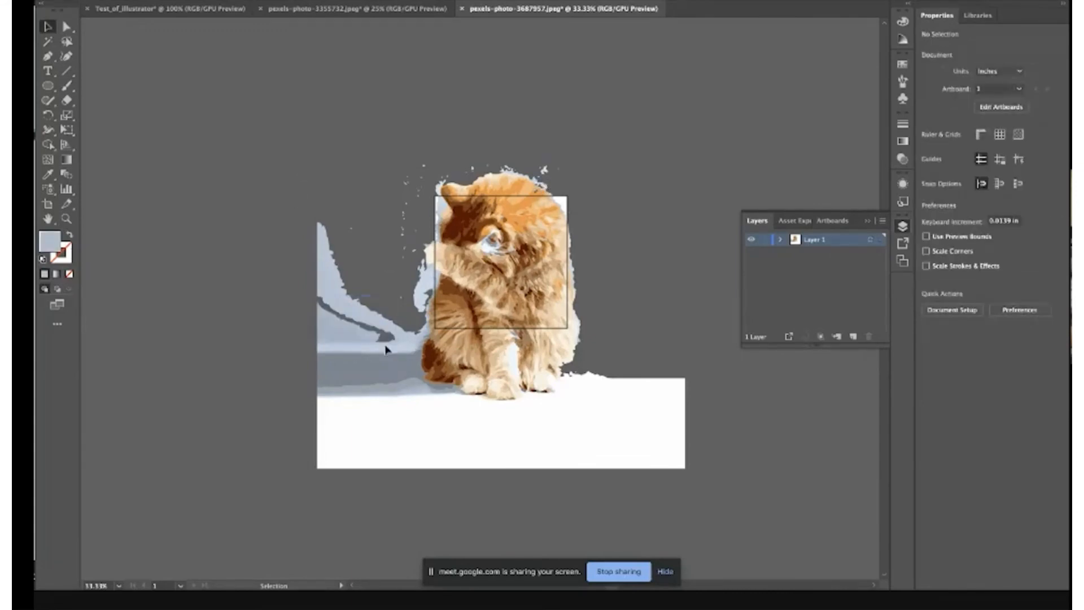
left_click_drag(385, 345, 383, 356)
key("Delete")
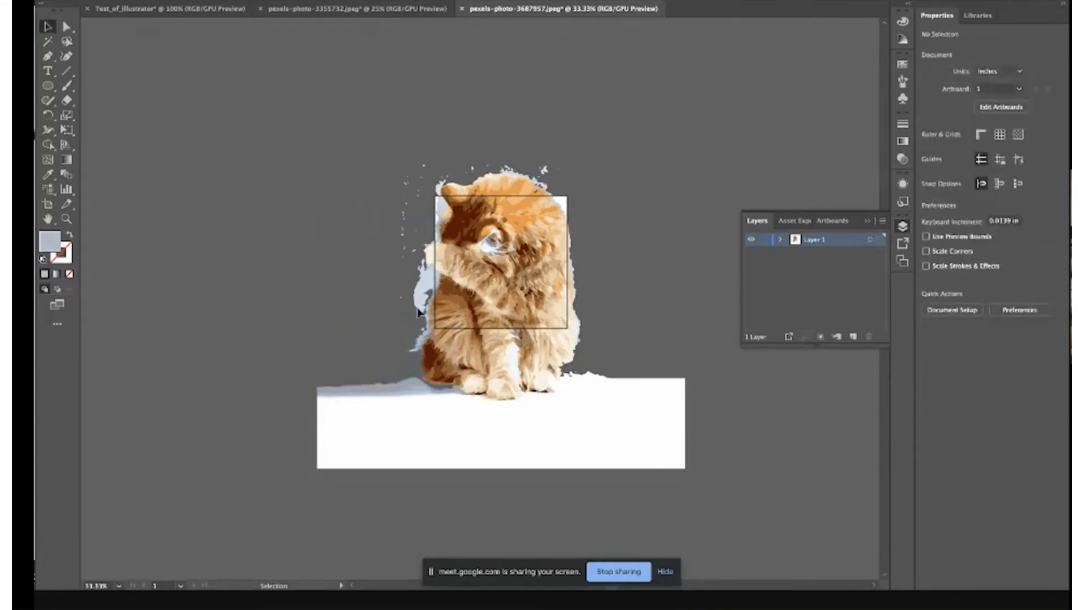
left_click(423, 314)
key("Delete")
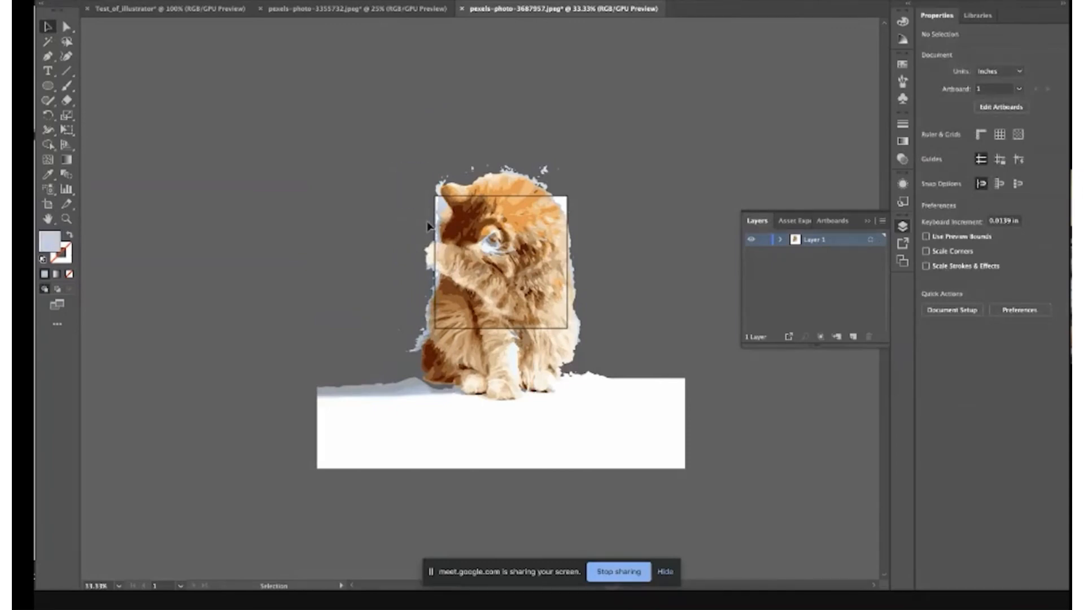
- Delete background fragments beside the cat's face and move the remaining artwork off the artboard to its left
left_click(446, 209)
key("Delete")
left_click(439, 210)
key("Delete")
mouse_move(473, 457)
left_mouse_down()
mouse_move(664, 466)
mouse_move(475, 422)
left_mouse_up()
left_click(537, 230)
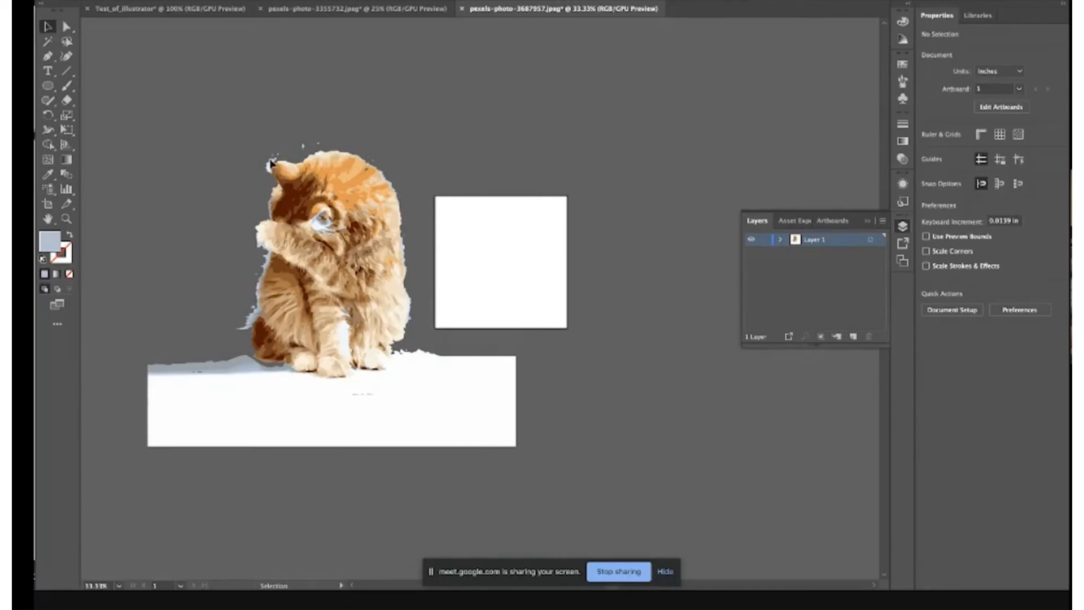
- Delete the loose background specks around the cat's ear and above its head
left_click_drag(271, 160, 281, 150)
key("Delete")
left_click(303, 147)
key("Delete")
left_click(269, 169)
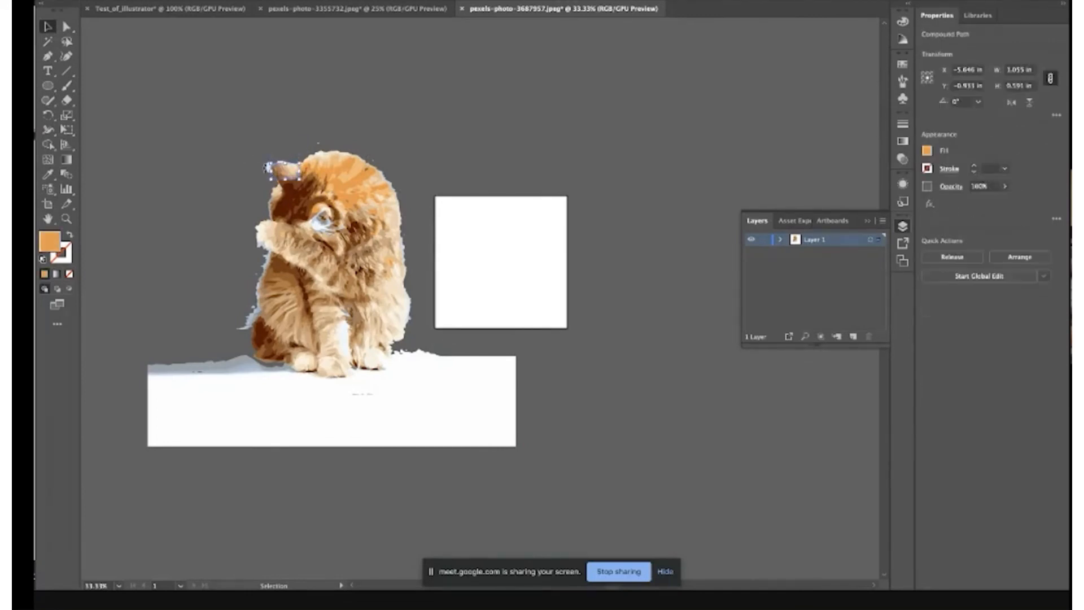
- Delete the blue-grey shadow strips along the upper edge of the white floor, left of the cat
left_click(259, 173)
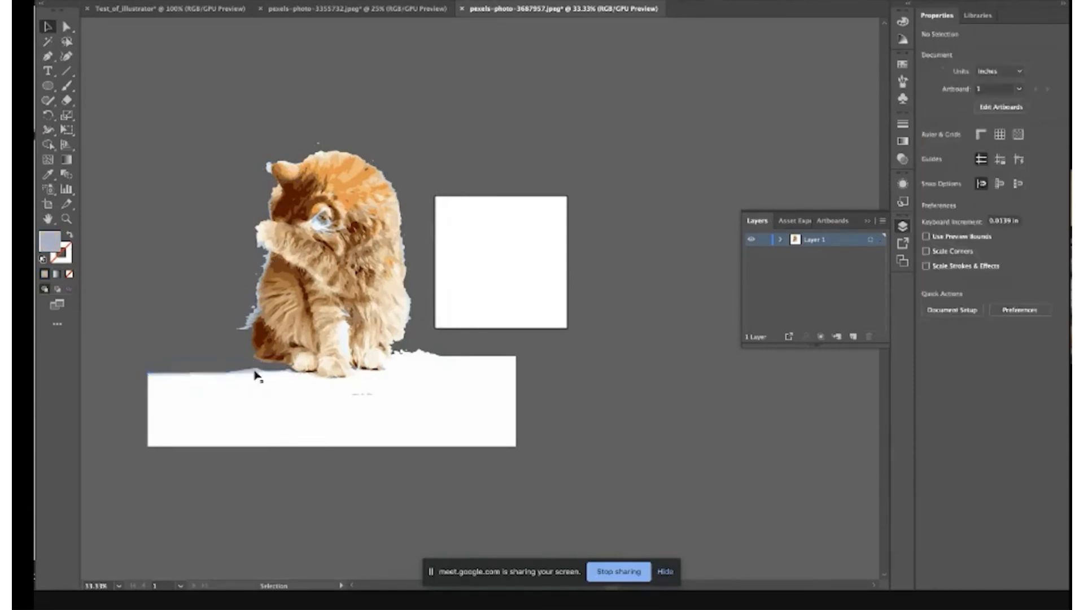
left_click(289, 374)
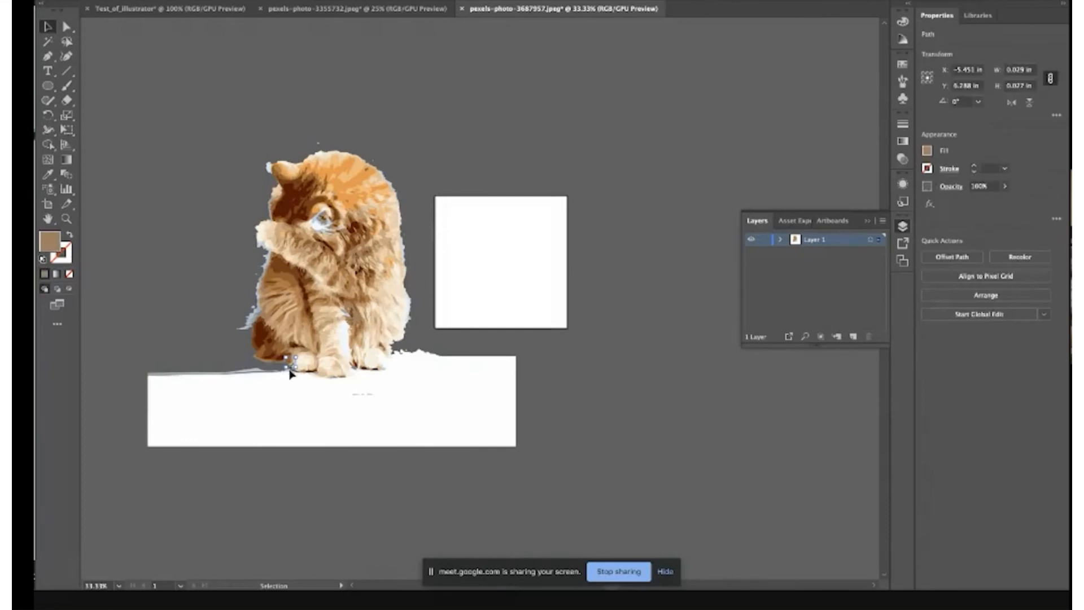
left_click(279, 377)
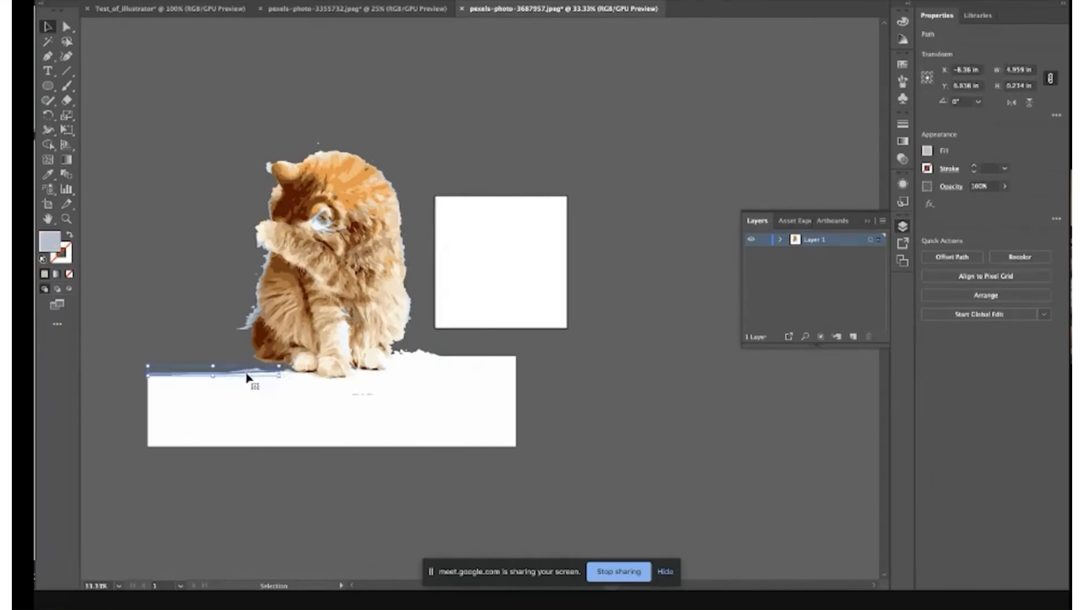
left_click(256, 388)
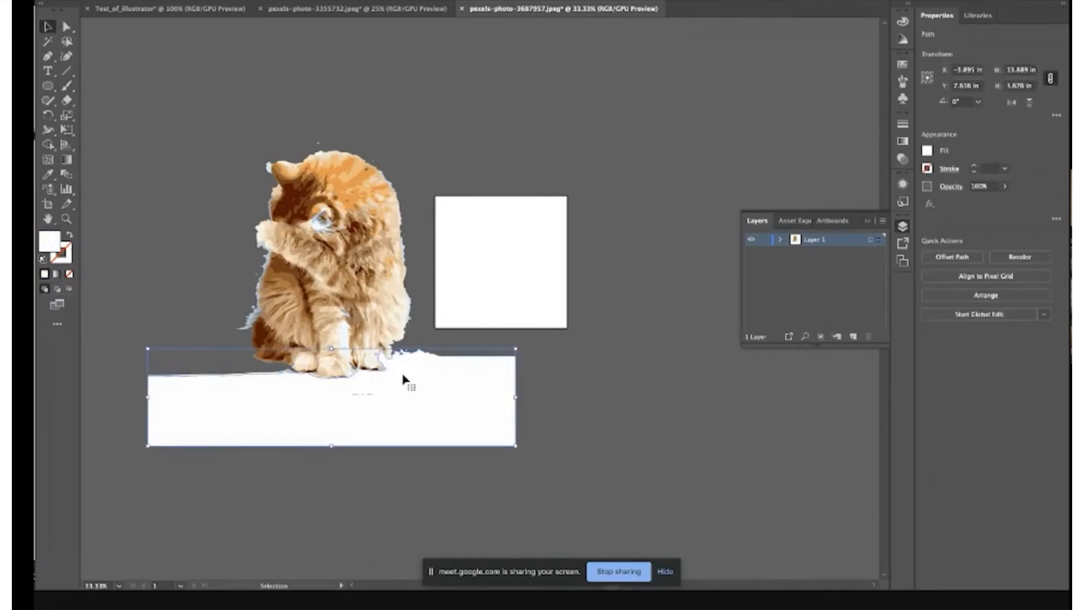
- Erase most of the white floor shape below and right of the cat with the Eraser tool
double_click(465, 399)
key("Escape")
left_click(67, 26)
left_click(66, 100)
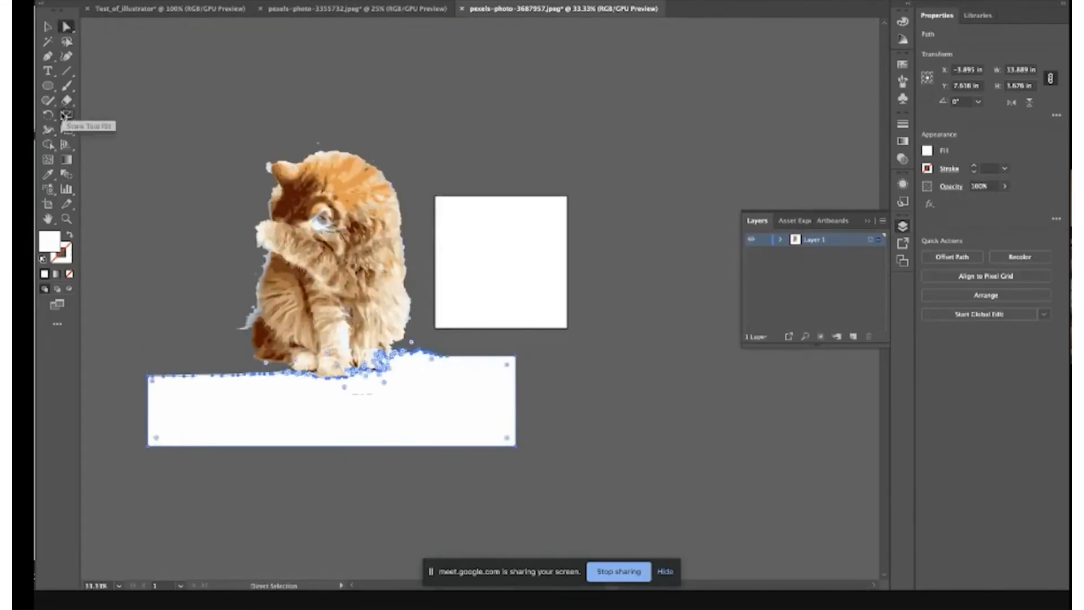
mouse_move(147, 436)
left_mouse_down()
mouse_move(186, 490)
mouse_move(245, 502)
mouse_move(207, 420)
mouse_move(221, 470)
left_mouse_up()
mouse_move(166, 395)
left_mouse_down()
mouse_move(165, 441)
mouse_move(243, 529)
mouse_move(312, 482)
mouse_move(552, 483)
left_mouse_up()
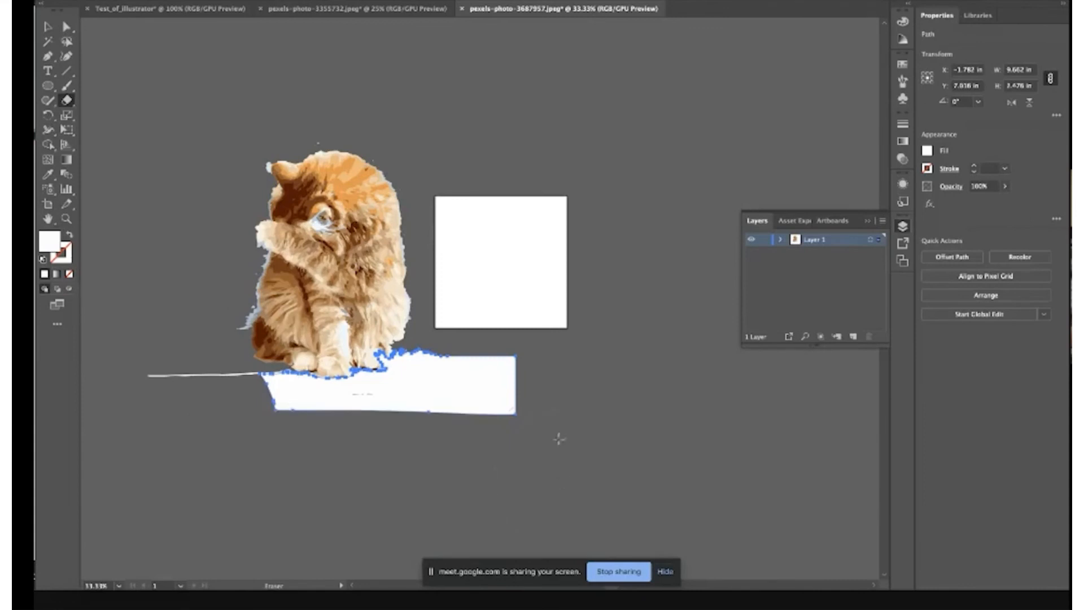
mouse_move(587, 395)
left_mouse_down()
mouse_move(445, 410)
mouse_move(420, 446)
mouse_move(329, 462)
mouse_move(277, 443)
left_mouse_up()
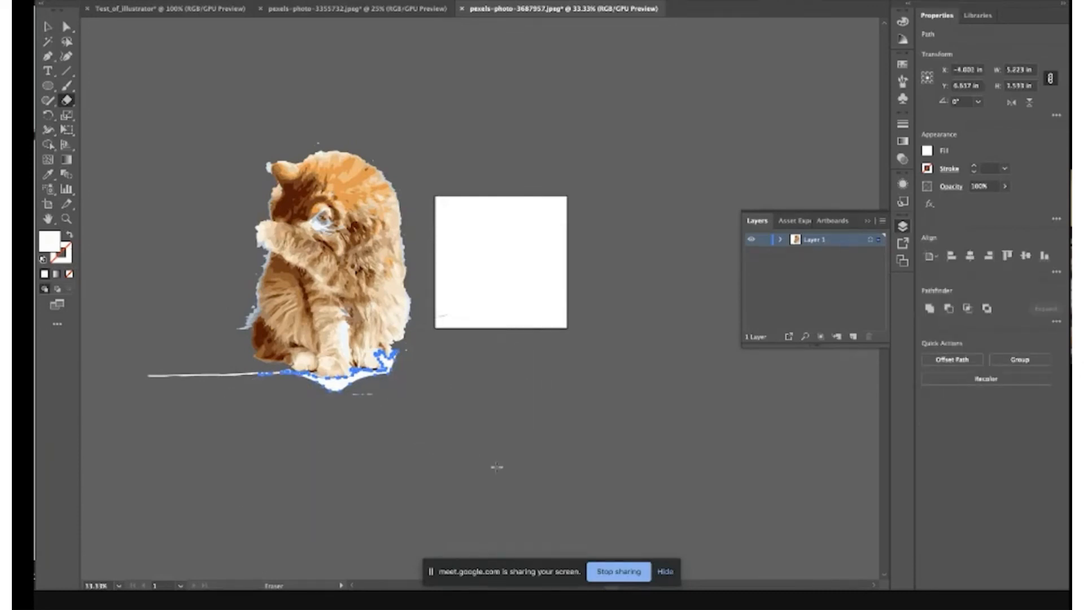
- Delete anchor points on the lower right edge of the leftover white floor shape, beside the cat's right paw
key("z")
left_click_drag(430, 381, 409, 379)
left_click(363, 361)
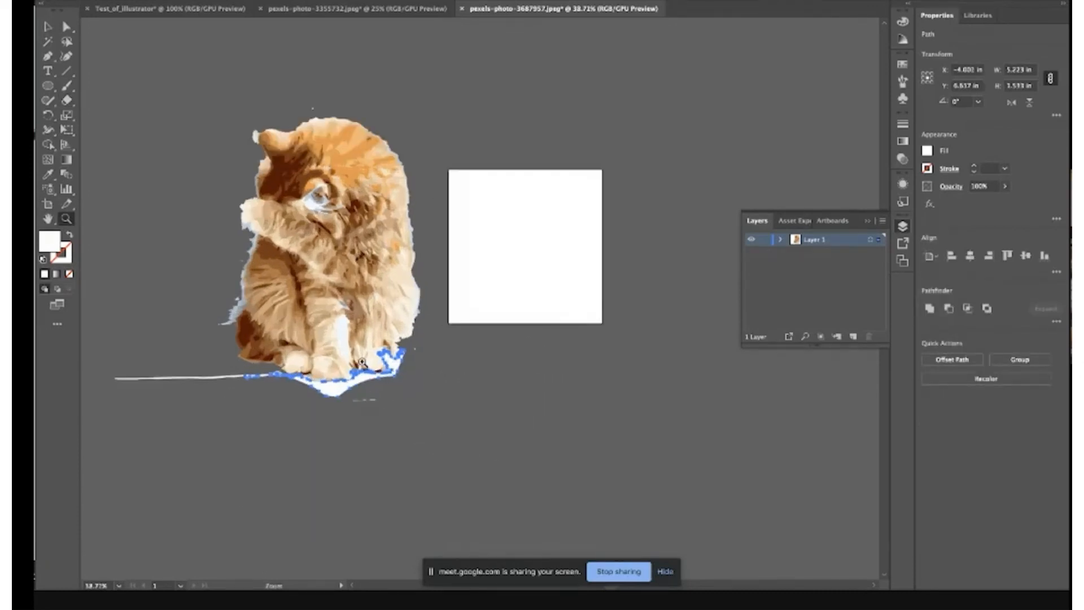
left_click(365, 391)
left_click(364, 392)
scroll(650, 114, "up", 5)
scroll(649, 114, "right", 3)
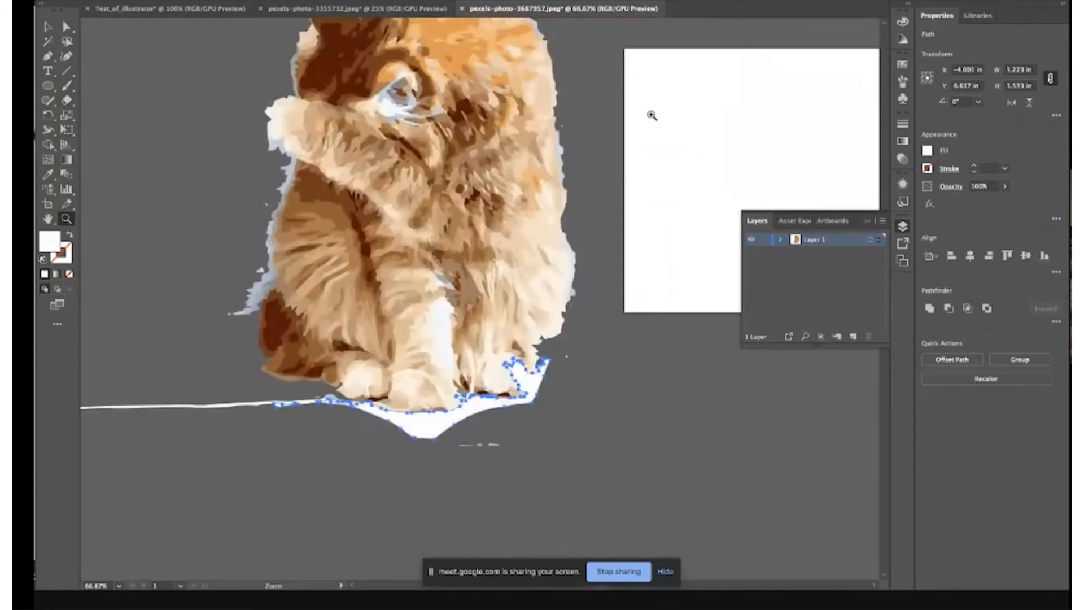
left_click(65, 26)
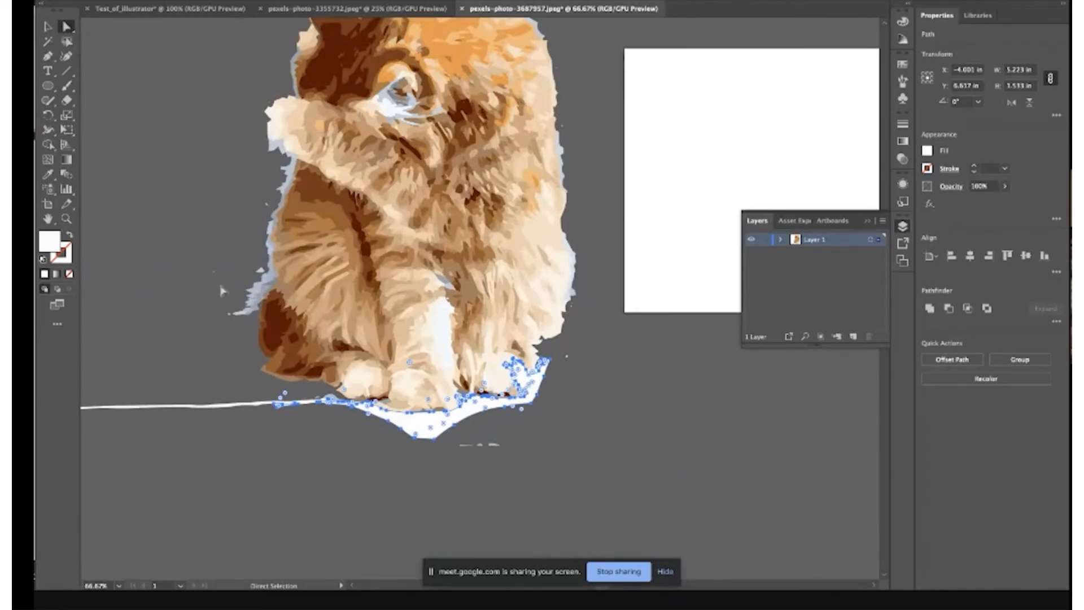
left_click(531, 403)
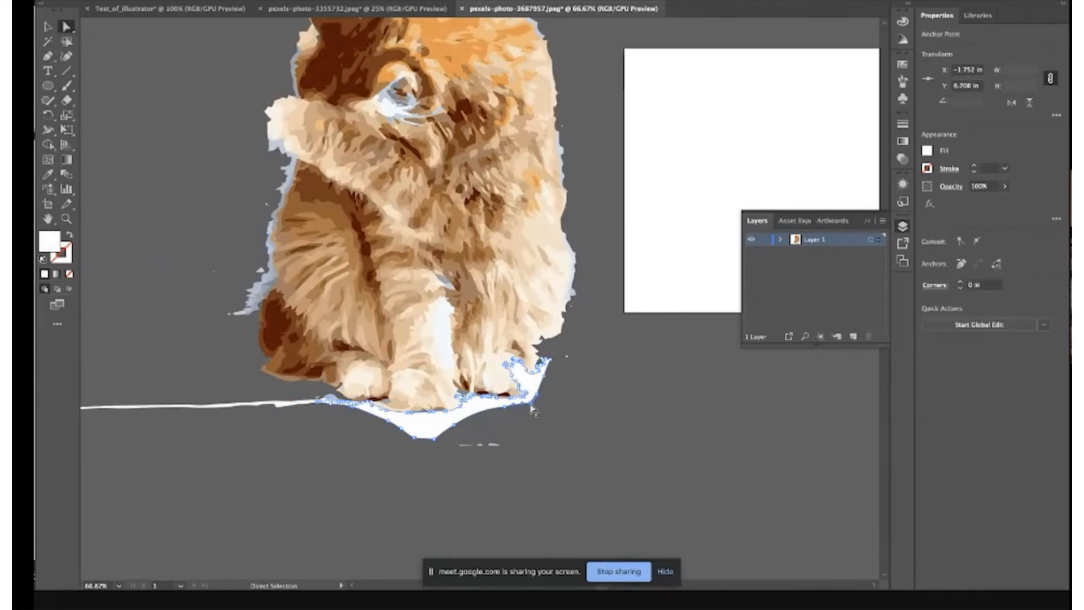
key("Delete")
left_click(525, 398)
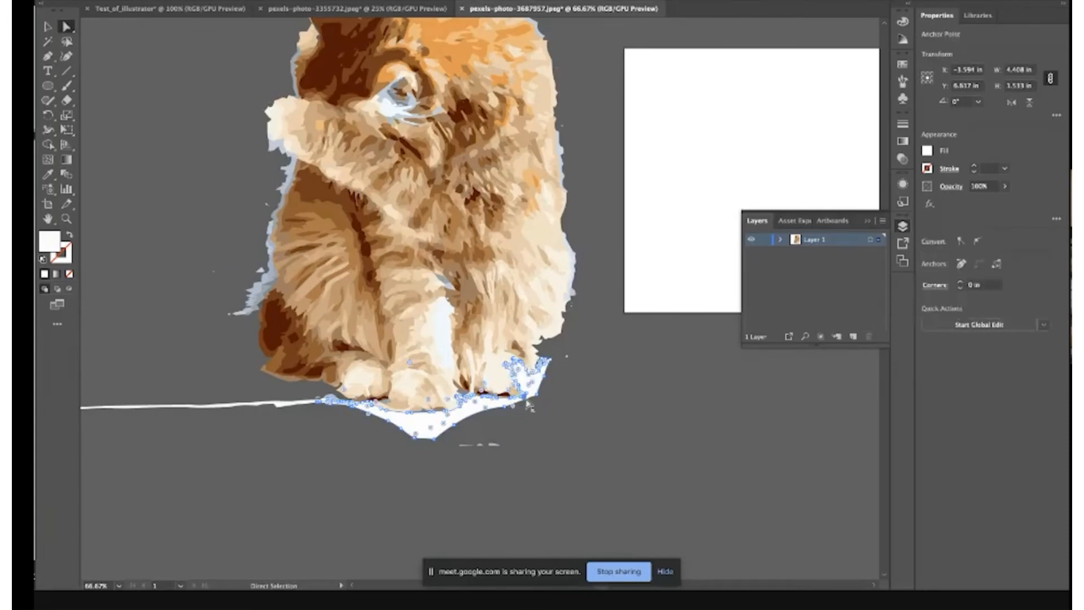
key("Delete")
- Try to join the selected points of the white patch beside the cat's right paw
left_click(512, 409)
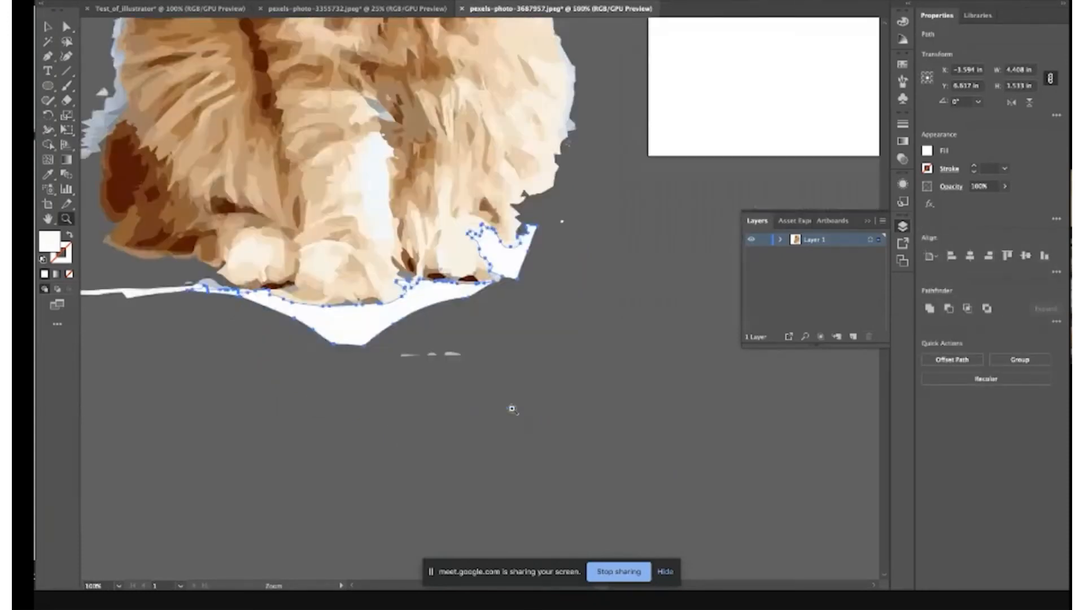
left_click(513, 407)
left_click(396, 137)
scroll(398, 141, "up", 3)
key("v")
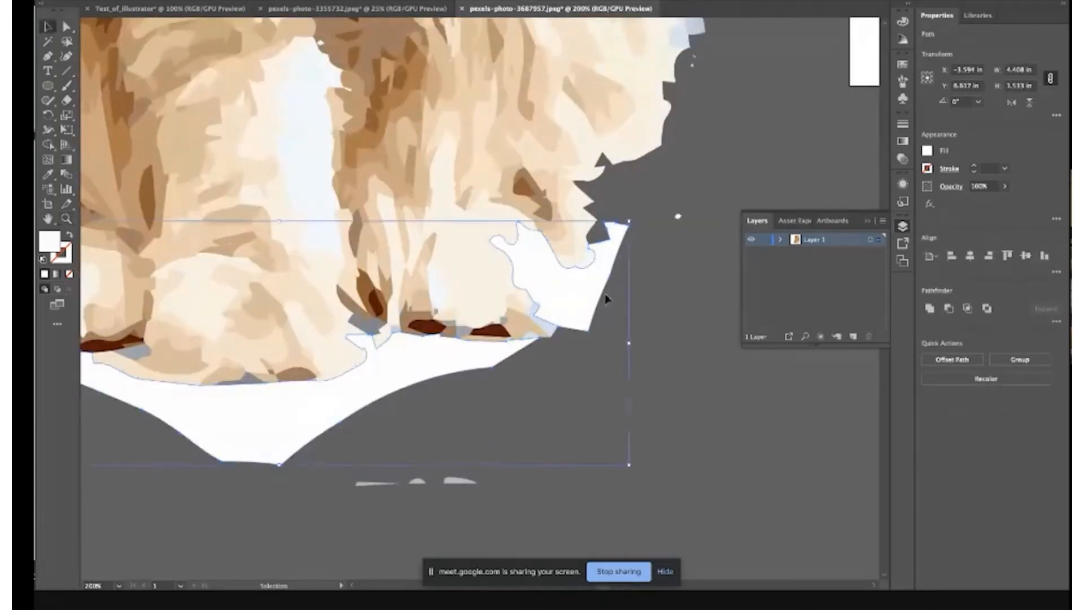
left_click(680, 305)
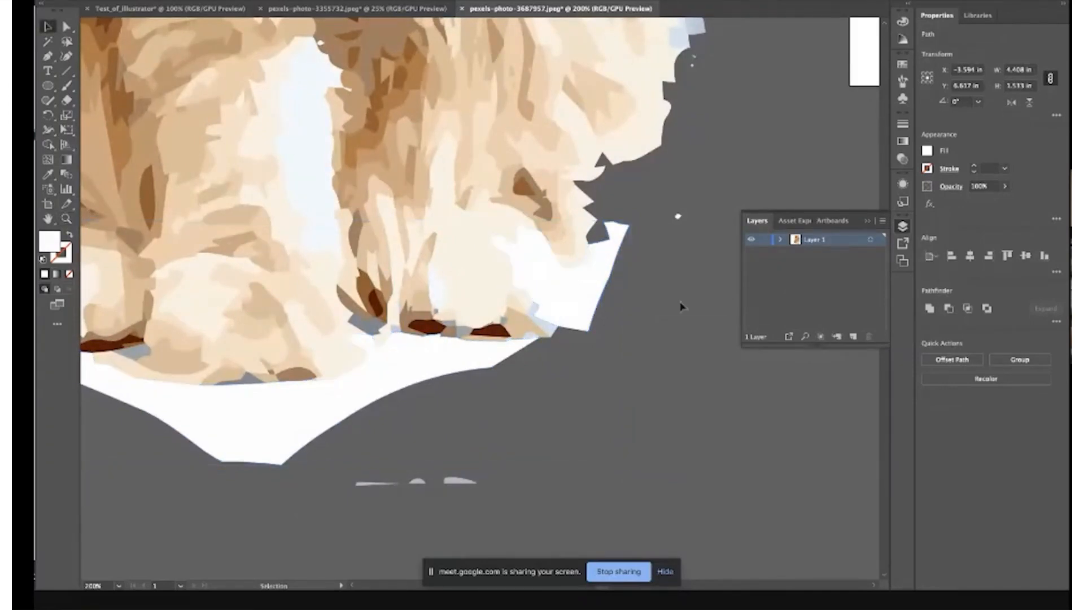
left_click(66, 27)
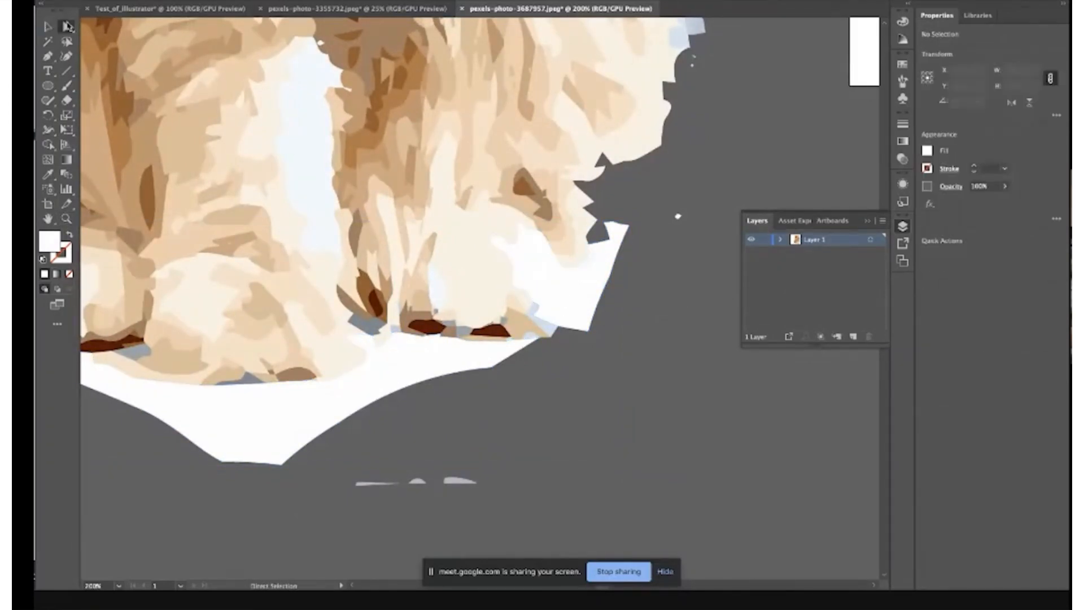
left_click(588, 293)
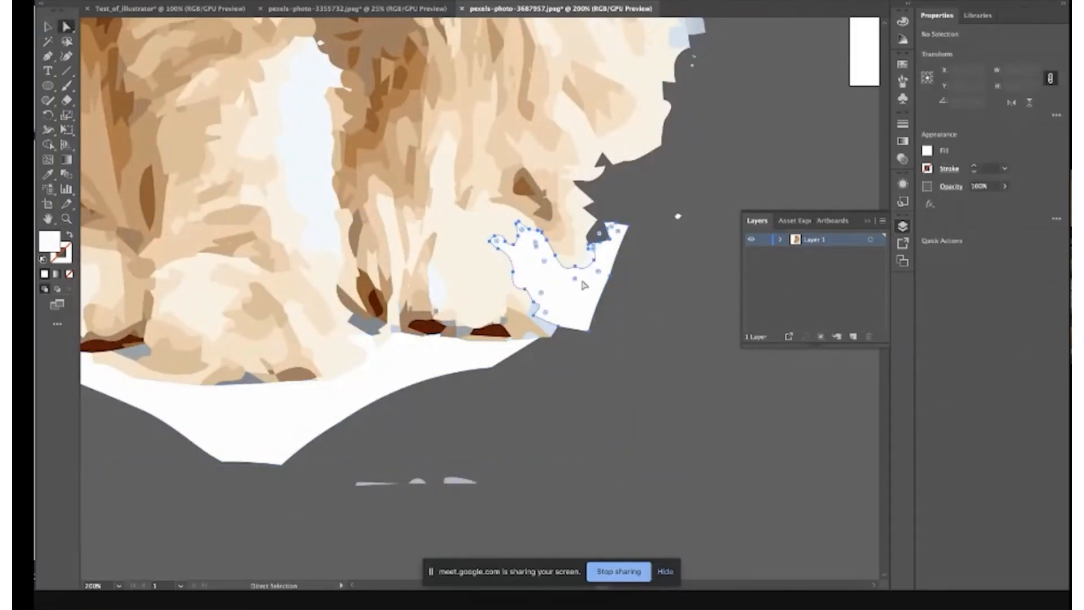
left_click(557, 331)
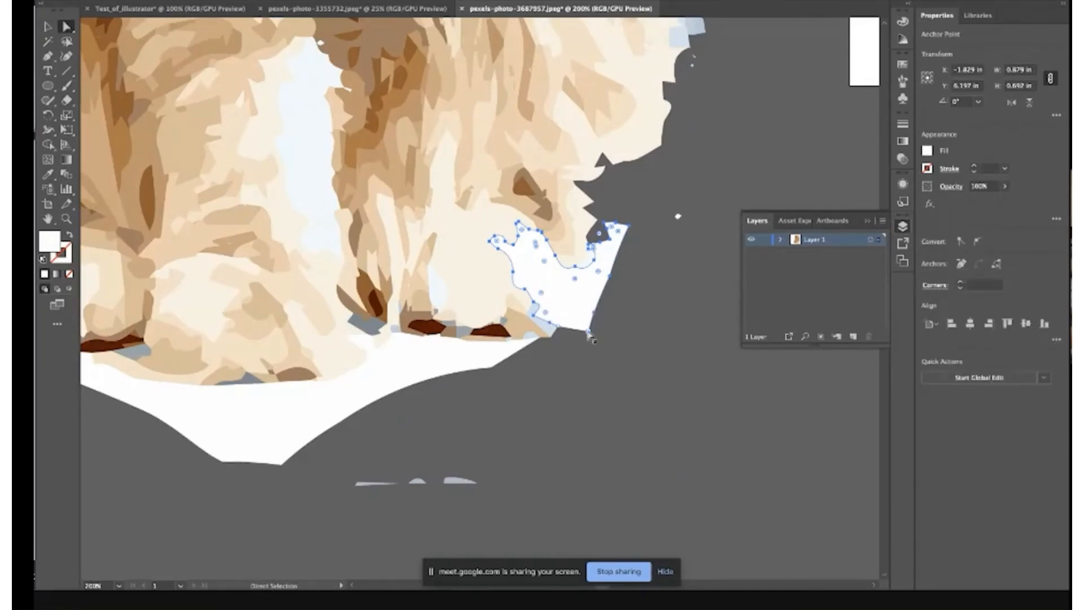
right_click(587, 332)
left_click(607, 434)
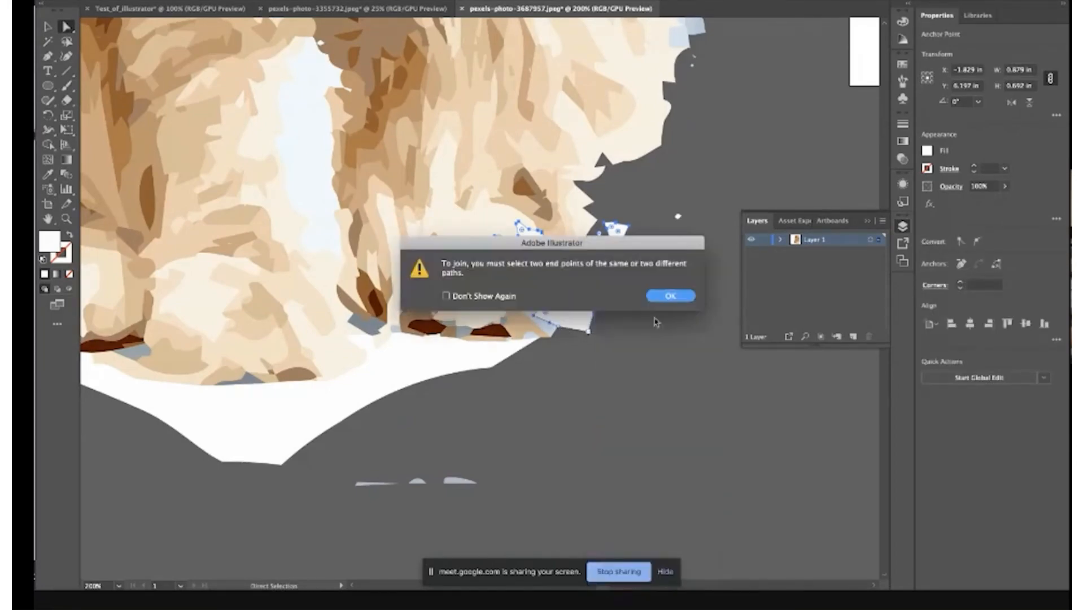
left_click(670, 296)
- Join the open end points on the lower edge of the white patch beside the right paw
left_click(564, 315)
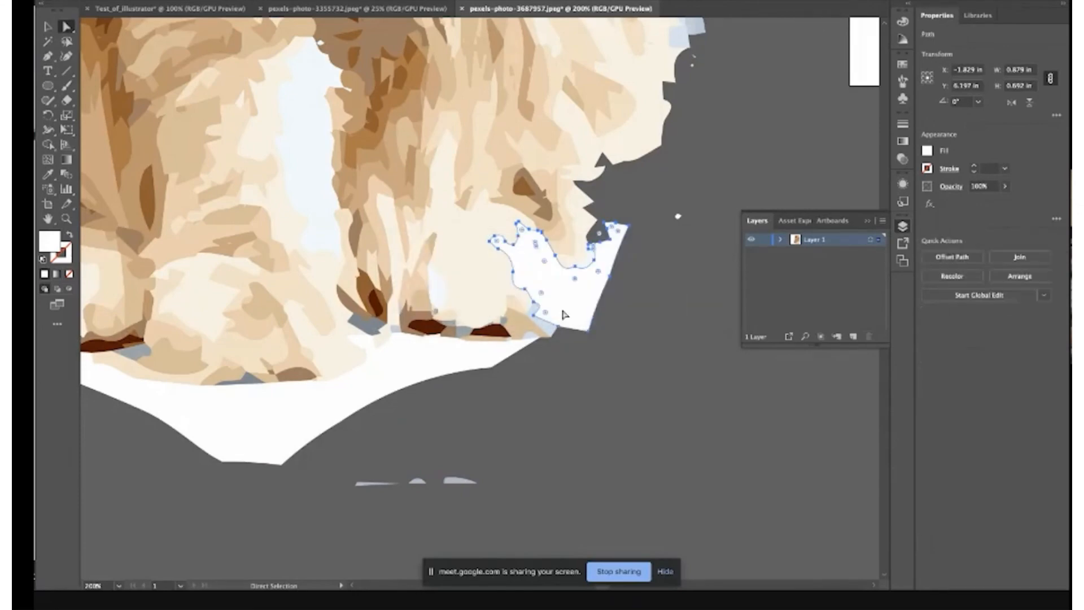
left_click(570, 333)
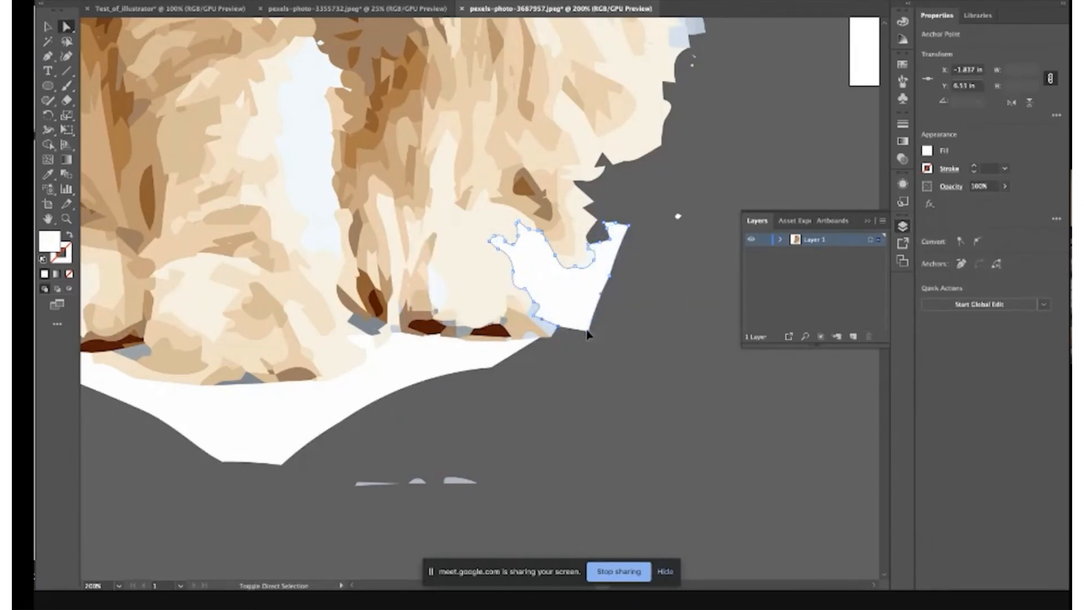
right_click(574, 330)
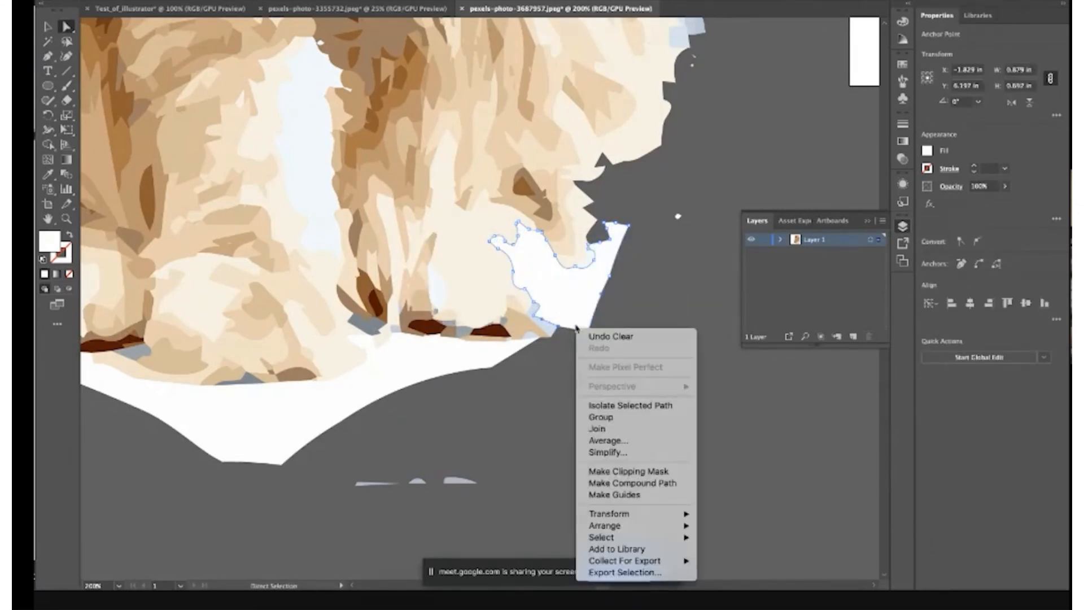
left_click(608, 432)
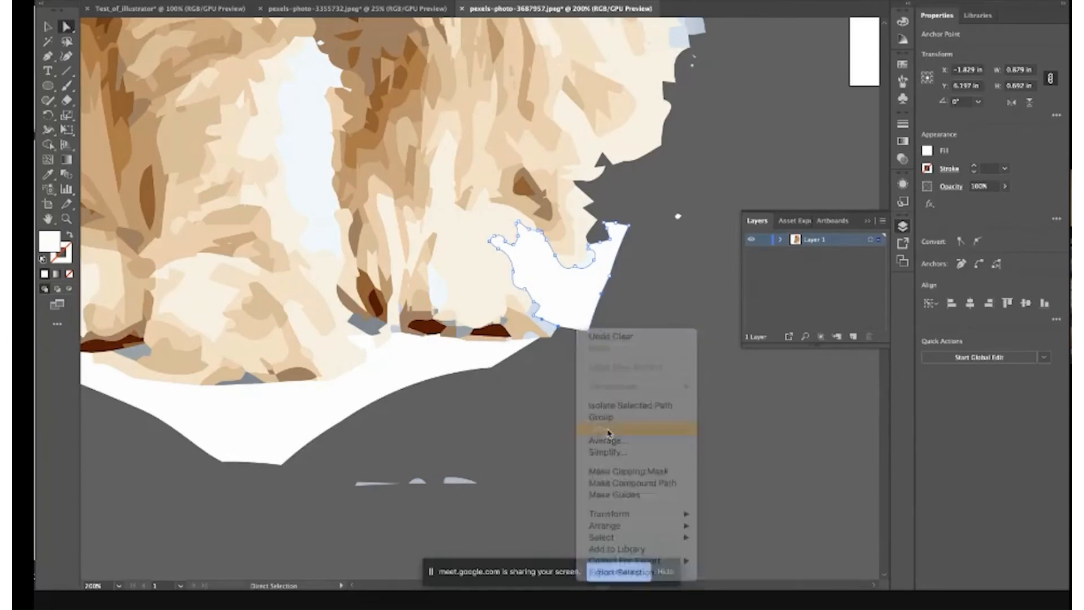
- Delete the white floor remnant under the paws, the grey slivers below it and the loose speck to the right
left_click(573, 298)
left_click(472, 357)
key("Delete")
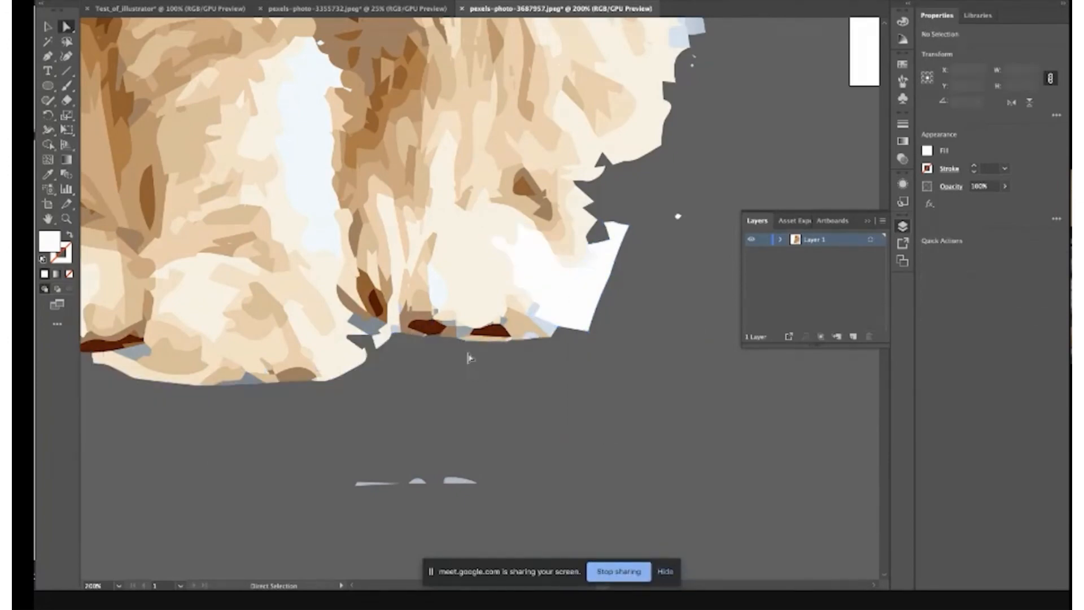
left_click_drag(355, 451, 510, 522)
key("Delete")
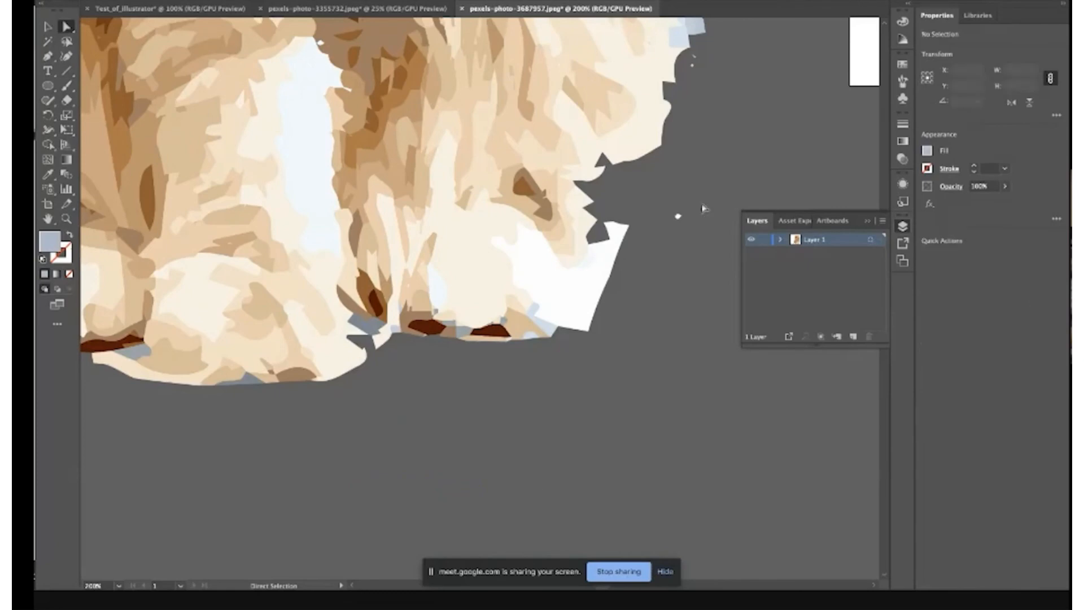
left_click_drag(638, 261, 636, 260)
key("Delete")
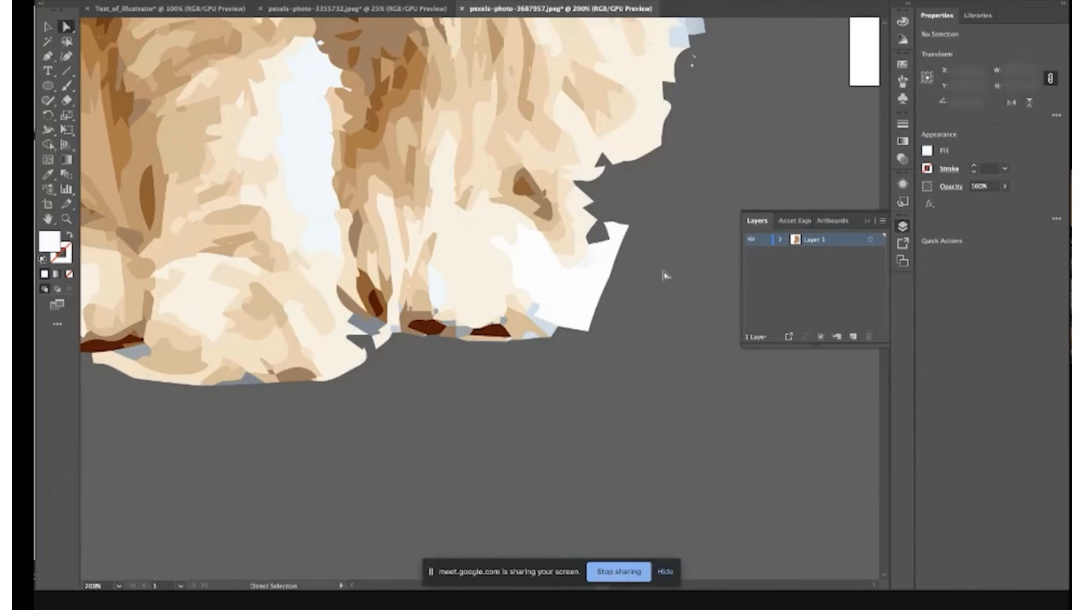
- Delete the thin white floor line left of the cat and the small leftover piece below its tail
key("ctrl+minus")
key("ctrl+minus")
key("ctrl+minus")
key("ctrl+minus")
key("ctrl+minus")
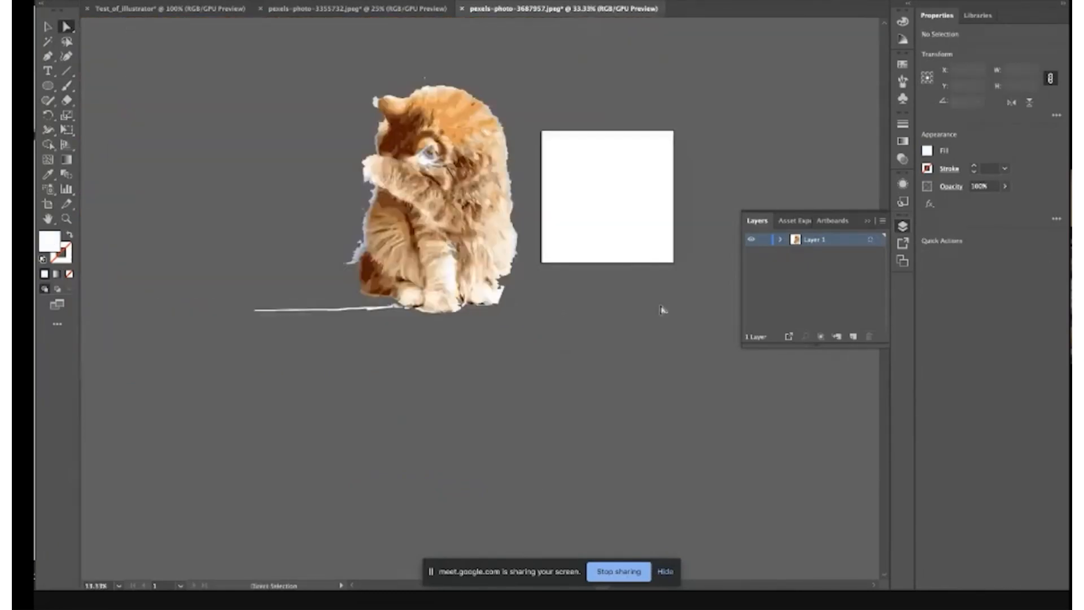
left_click(368, 309)
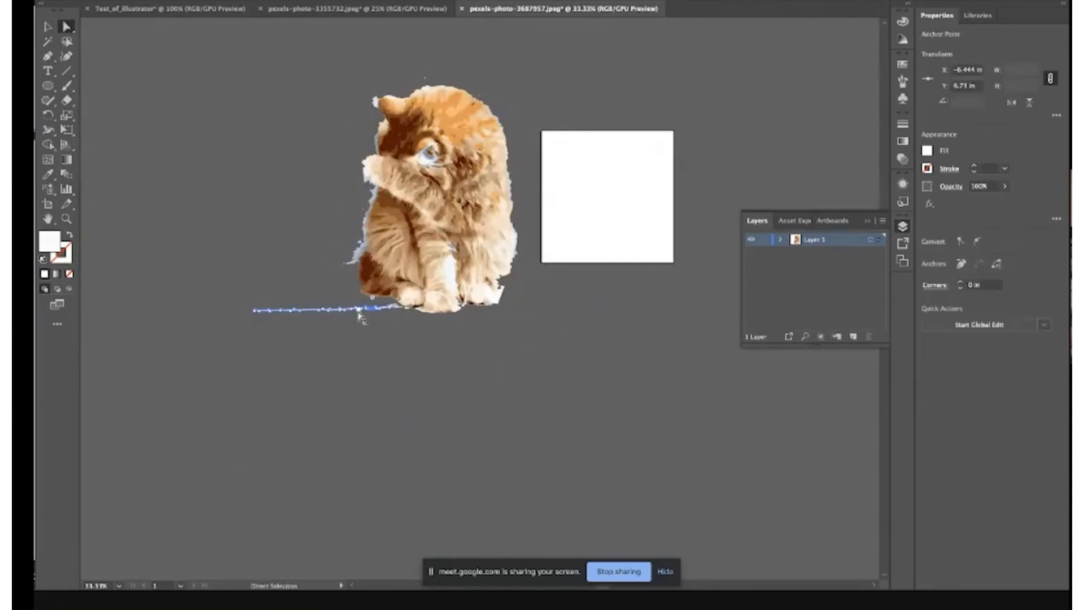
key("Delete")
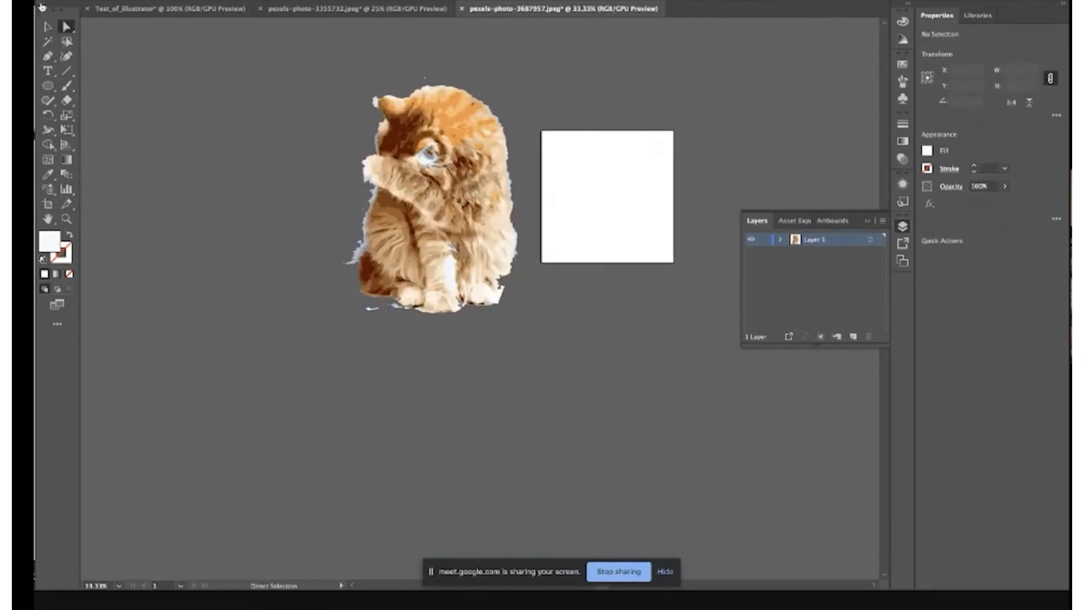
left_click(48, 27)
left_click(380, 324)
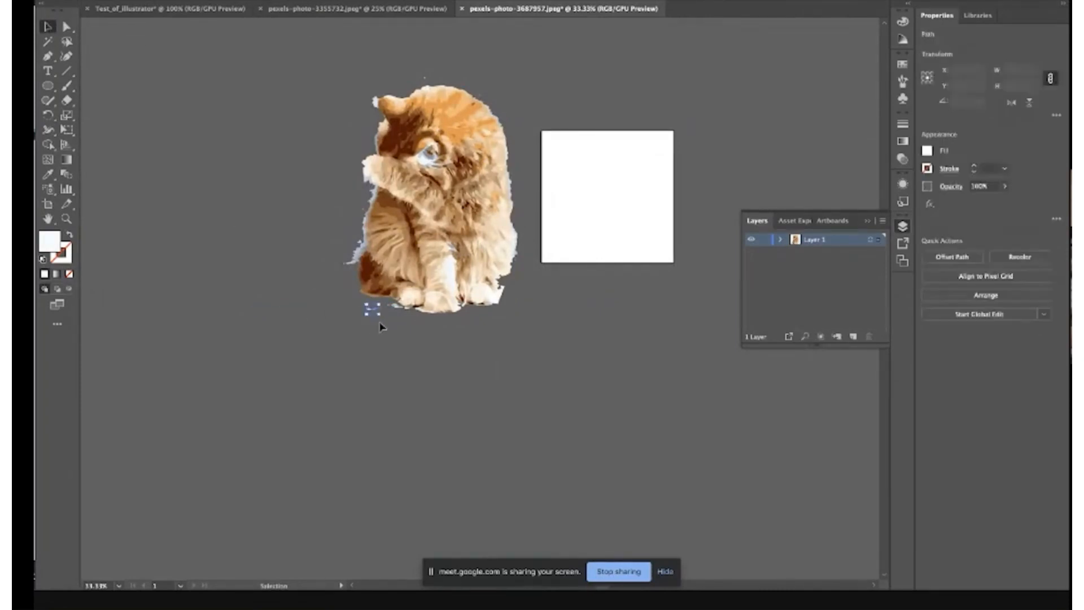
key("Delete")
- Delete the leftover pale background slivers along the left edge of the cat's back and tail
left_click(360, 258)
key("Delete")
left_click(352, 261)
key("Delete")
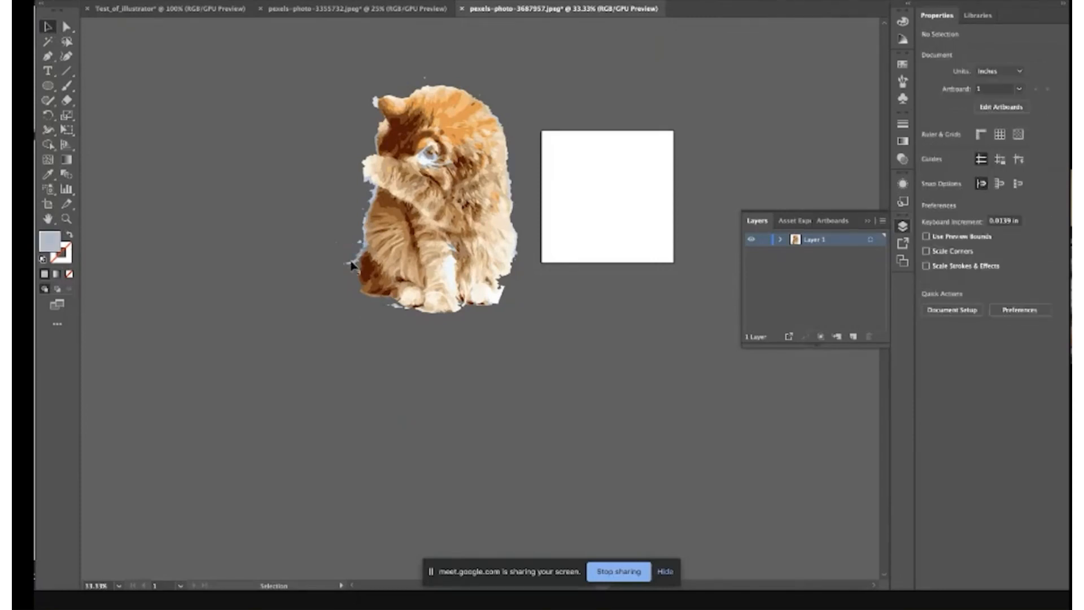
left_click(360, 259)
key("Delete")
left_click(367, 227)
key("Delete")
left_click(360, 234)
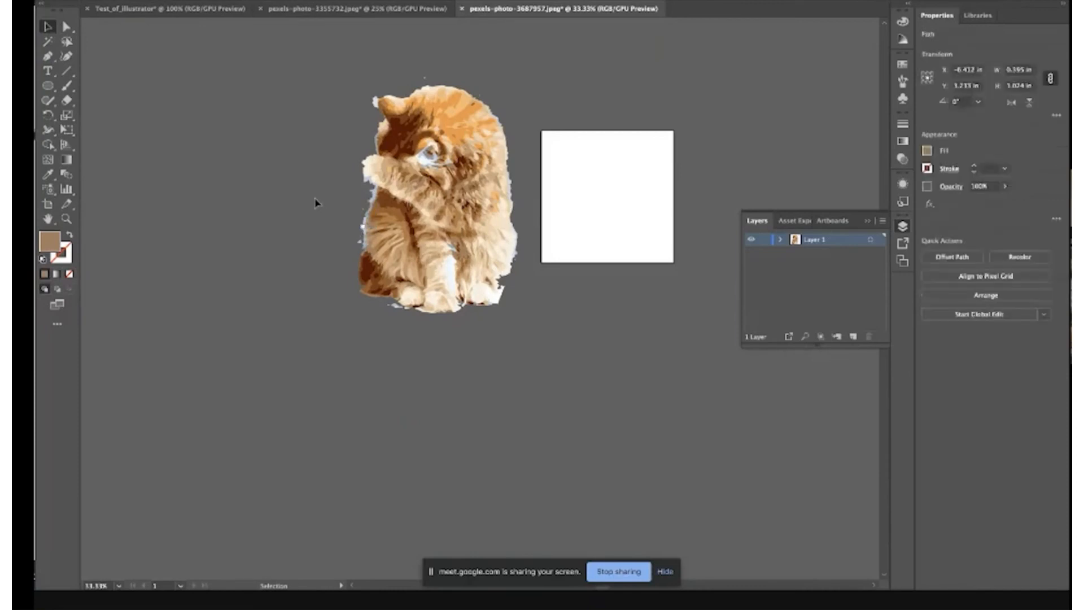
key("Delete")
- Delete the small light-grey background specks beside the tip of the cat's left ear
left_click(373, 105)
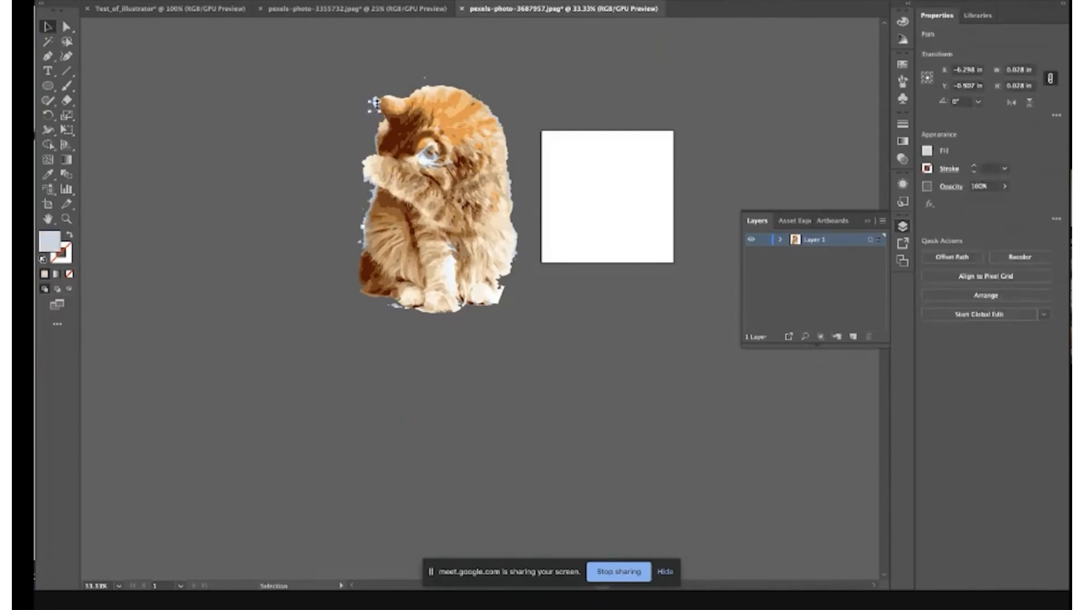
key("Delete")
left_click(374, 112)
key("Delete")
left_click(374, 104)
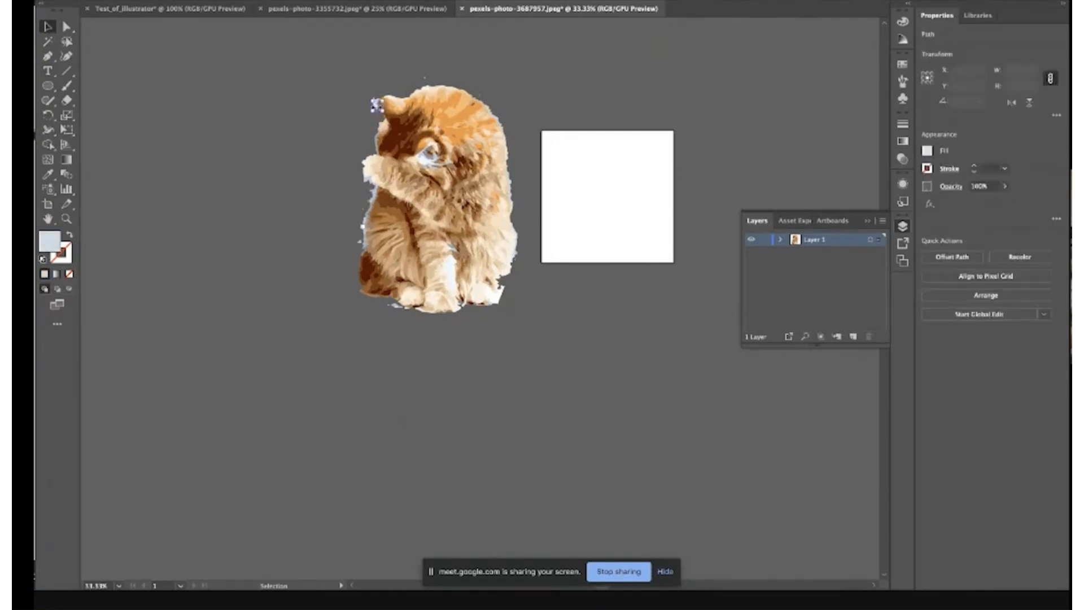
key("Delete")
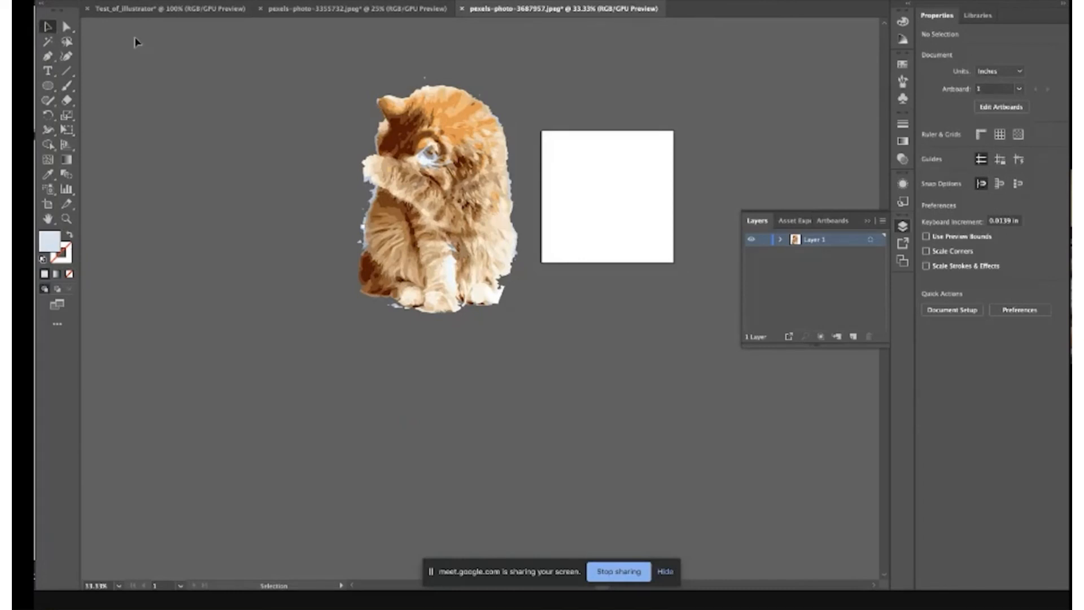
- Select all the remaining cat shapes and group them into one object
key("ctrl+a")
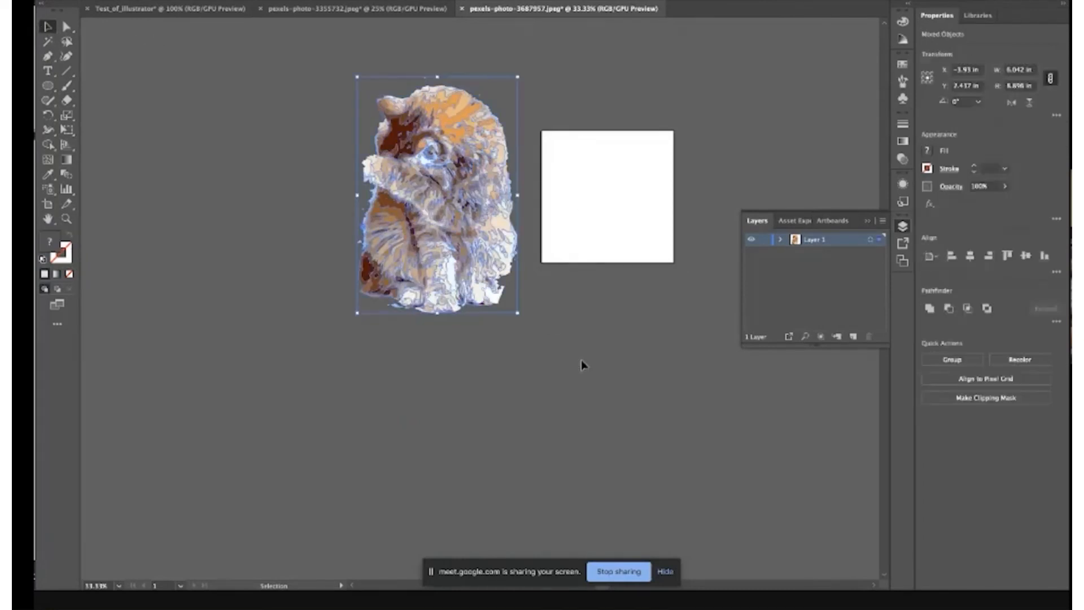
left_click(463, 376)
left_click(468, 185)
right_click(466, 184)
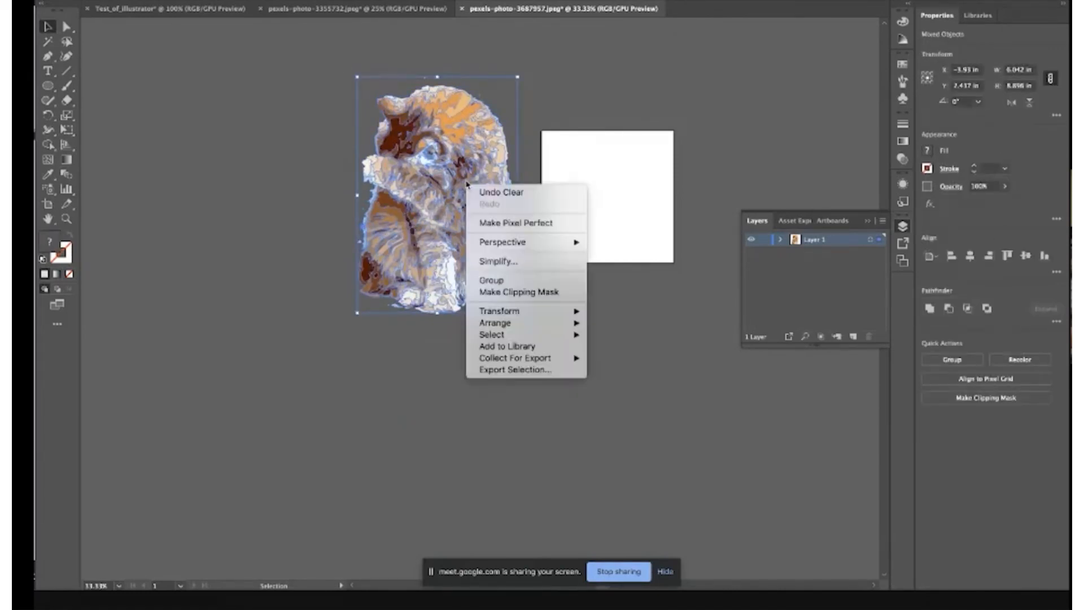
left_click(507, 281)
left_click(551, 312)
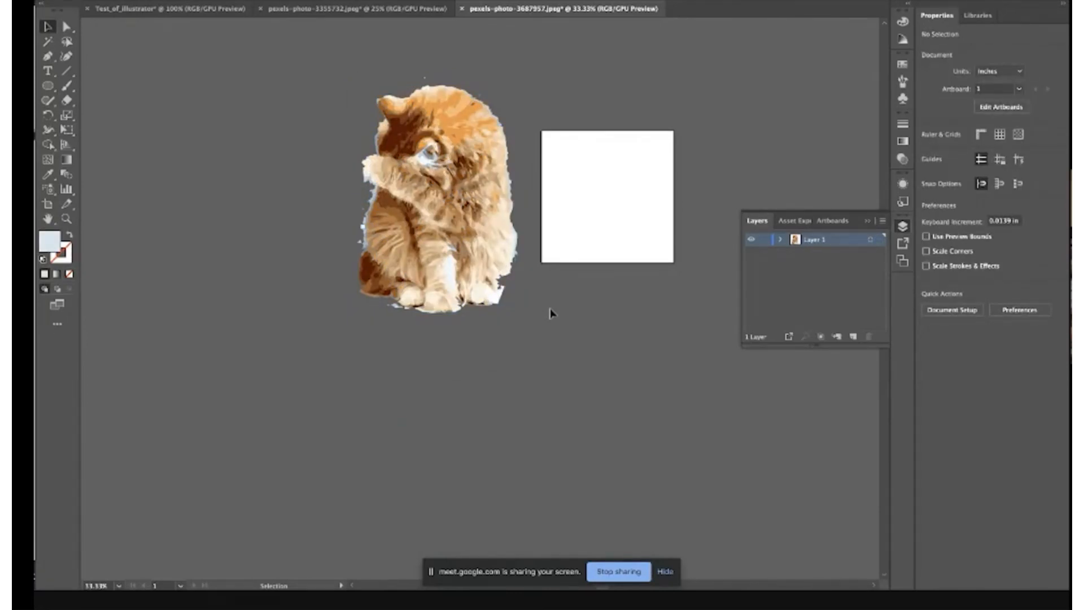
- Copy the cat group and paste it into the beach document pexels-photo-3355732.jpeg
left_click(351, 9)
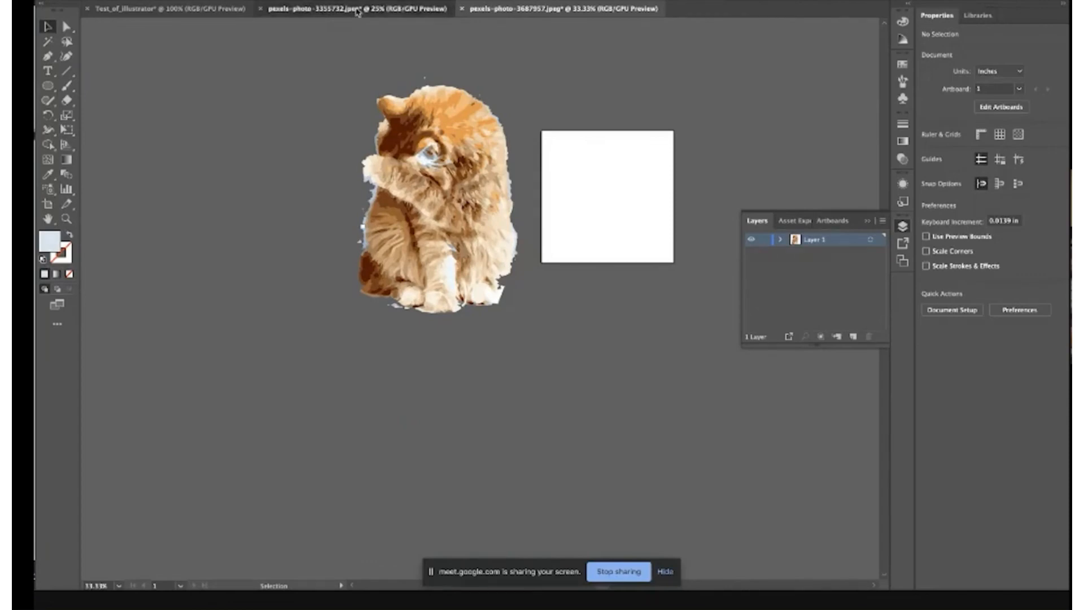
left_click(524, 11)
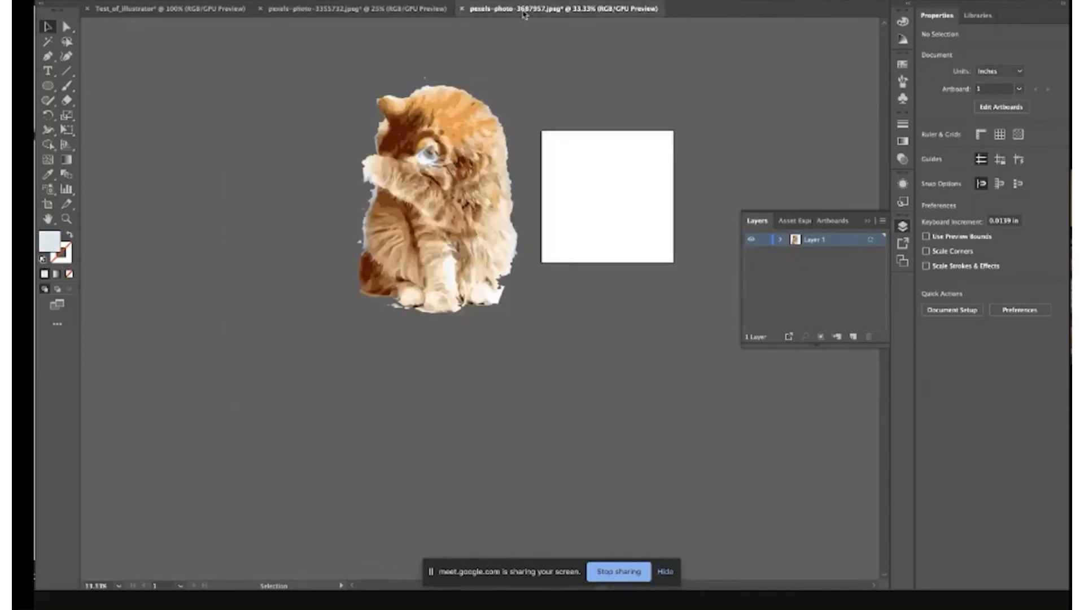
left_click_drag(331, 53, 590, 407)
key("super+c")
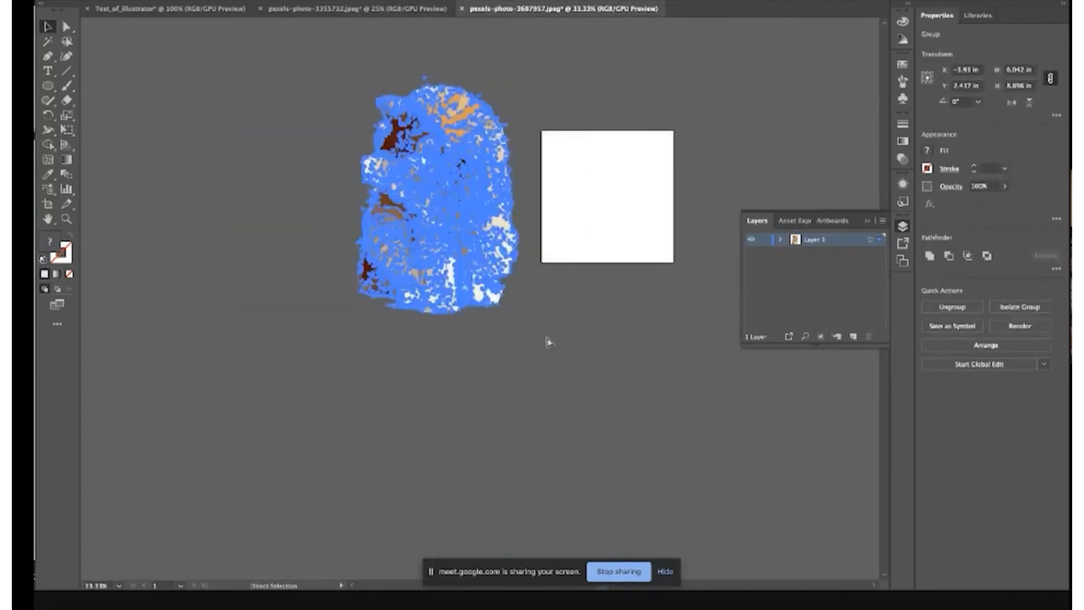
left_click(416, 9)
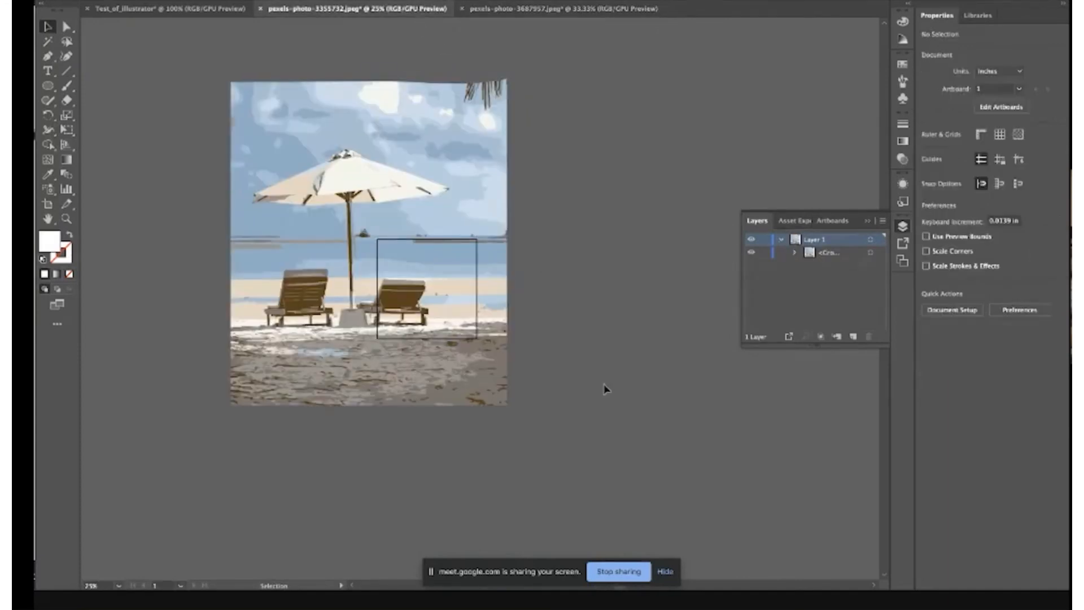
key("super+v")
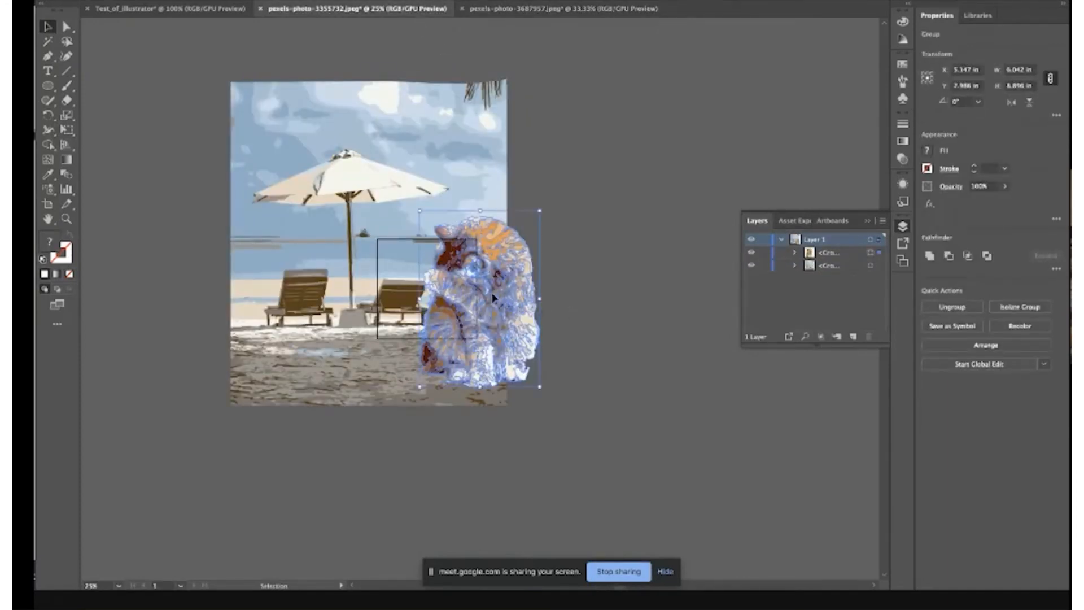
- Try the pasted cat on both sides of the beach scene and park it on the empty canvas right of the photo
left_click_drag(493, 296, 454, 310)
left_click(675, 265)
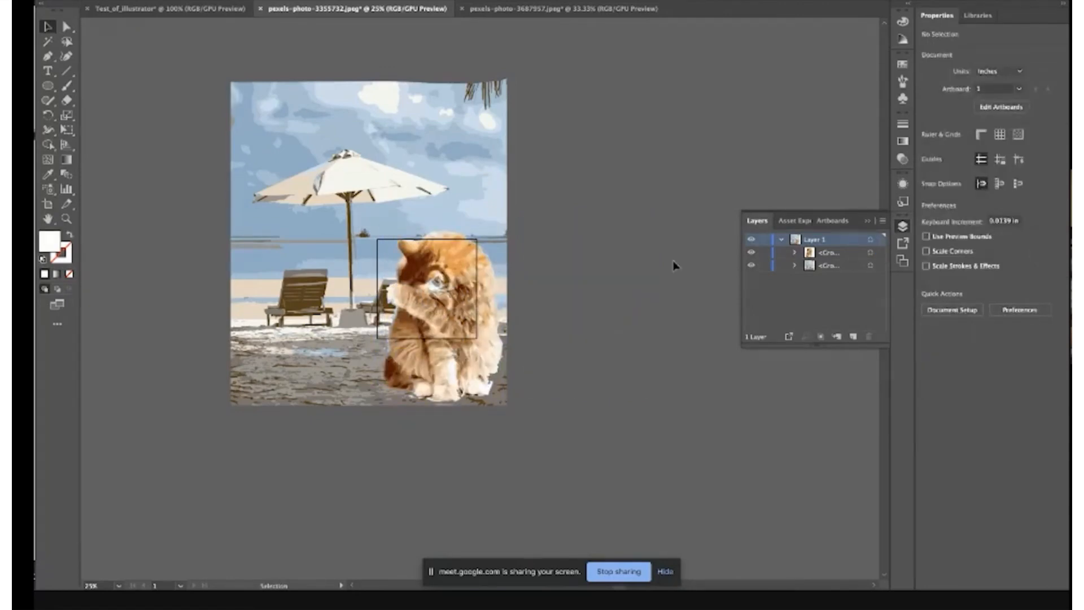
left_click_drag(446, 362, 318, 335)
left_click(621, 302)
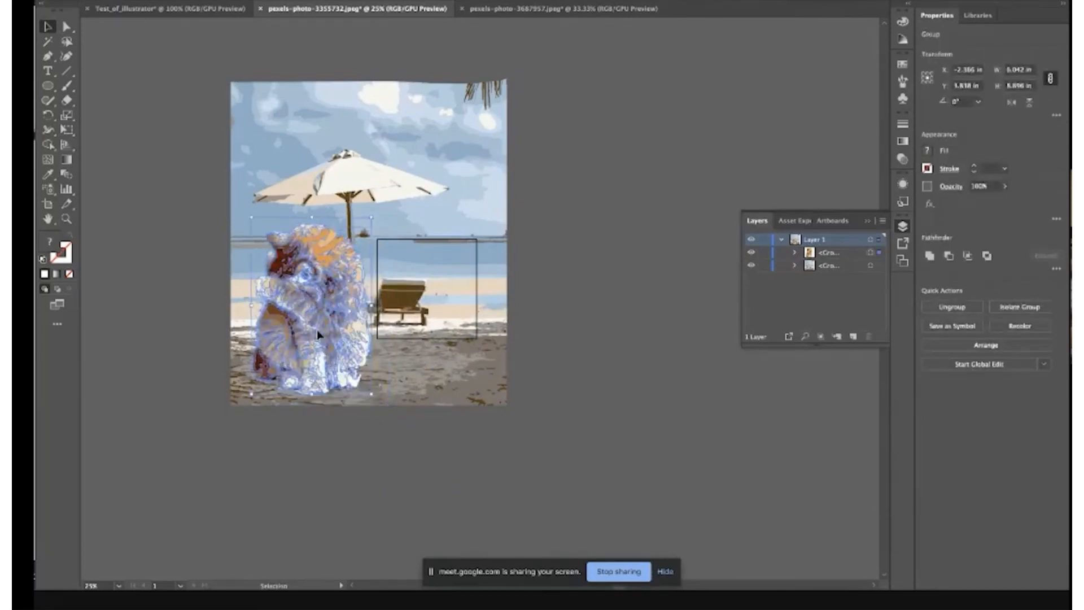
left_click(627, 395)
left_click(292, 295)
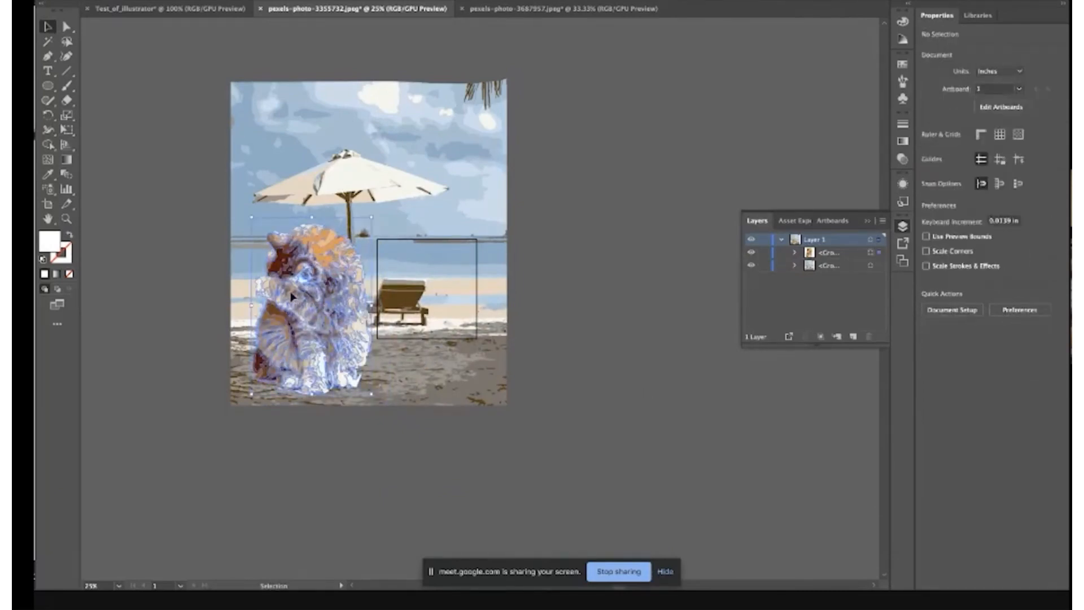
left_click_drag(292, 295, 569, 301)
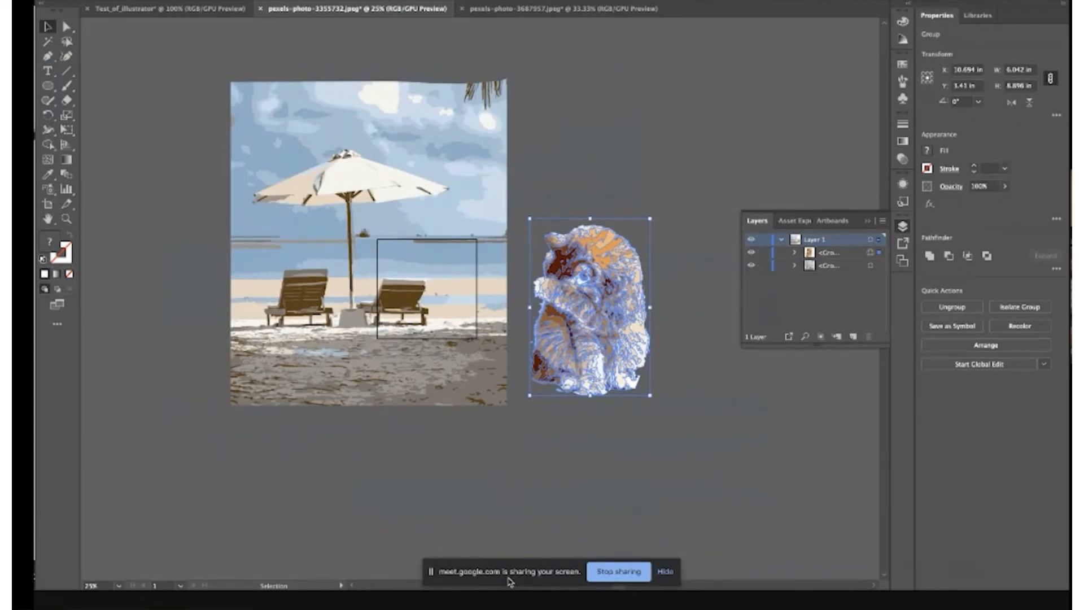
- Put the cat group below the beach group in the layer stack and move the cat behind the photo
left_click(867, 221)
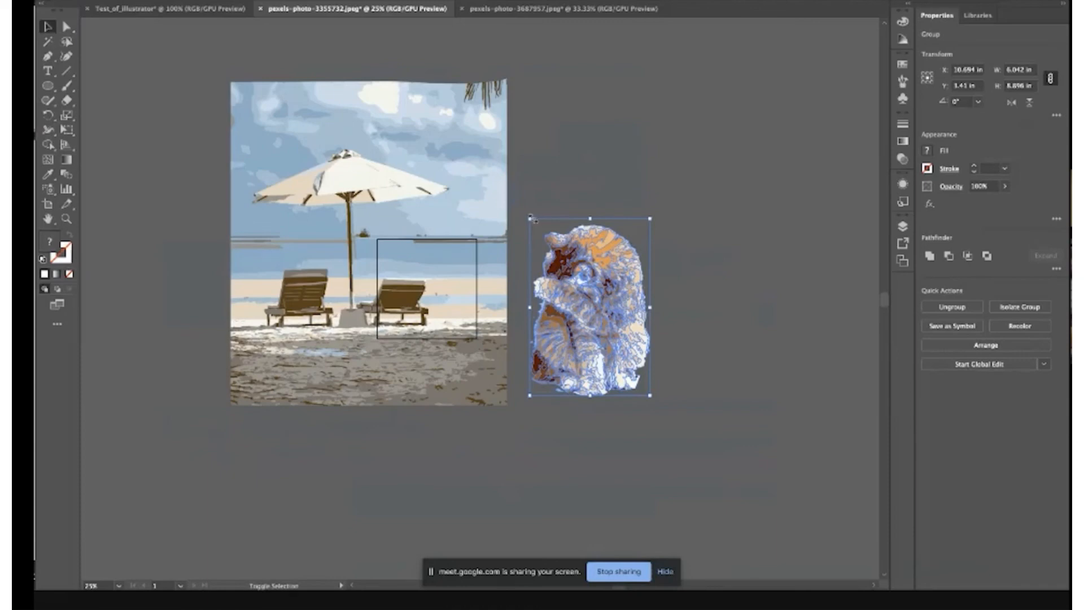
left_click(694, 295)
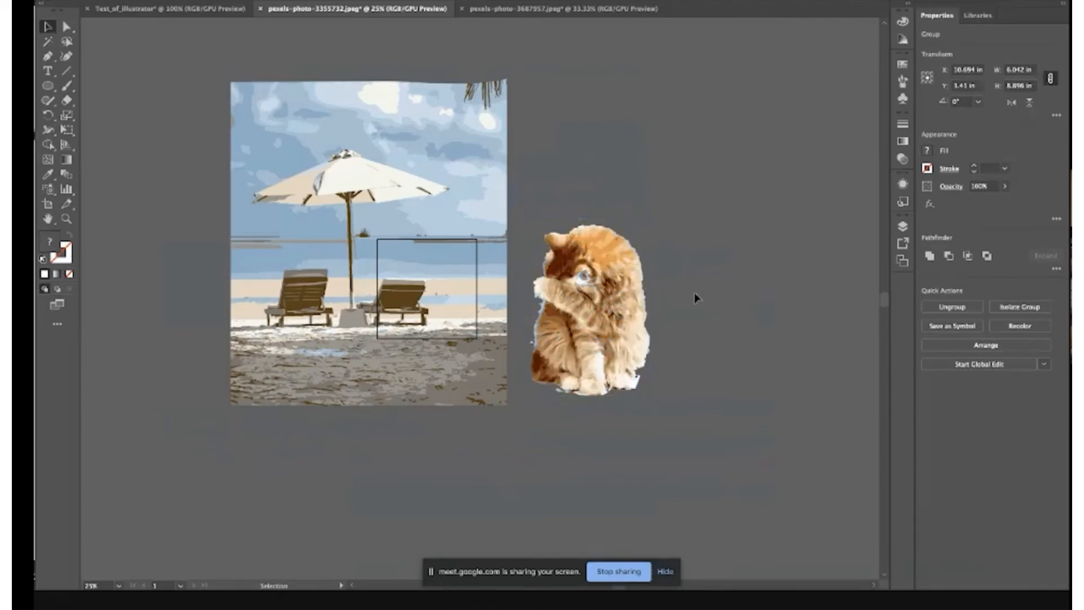
left_click(624, 292)
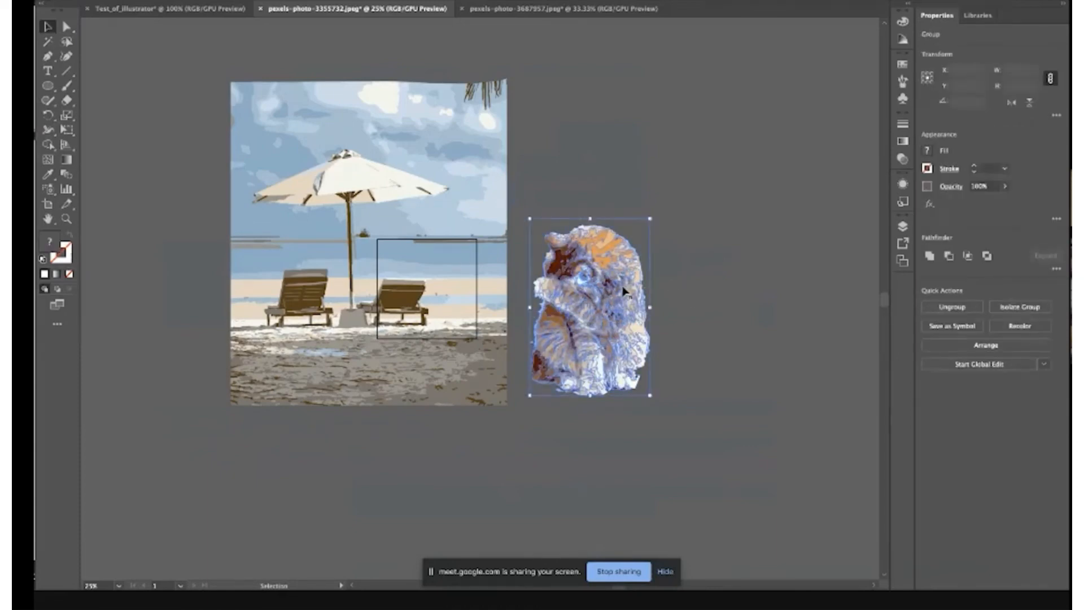
left_click(902, 226)
left_click_drag(823, 252, 818, 266)
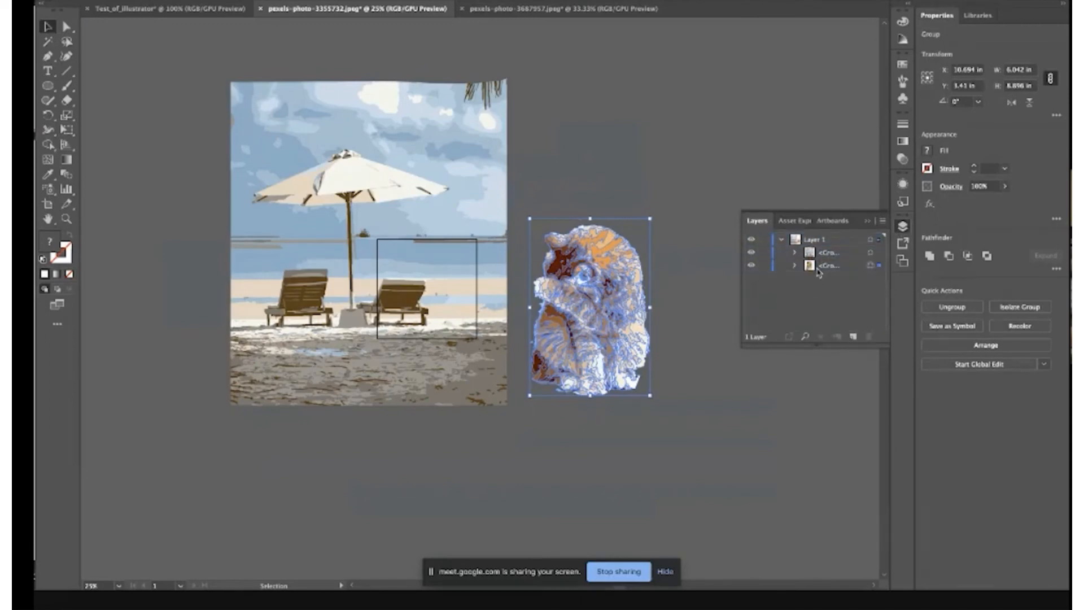
left_click_drag(538, 294, 360, 294)
left_click(567, 383)
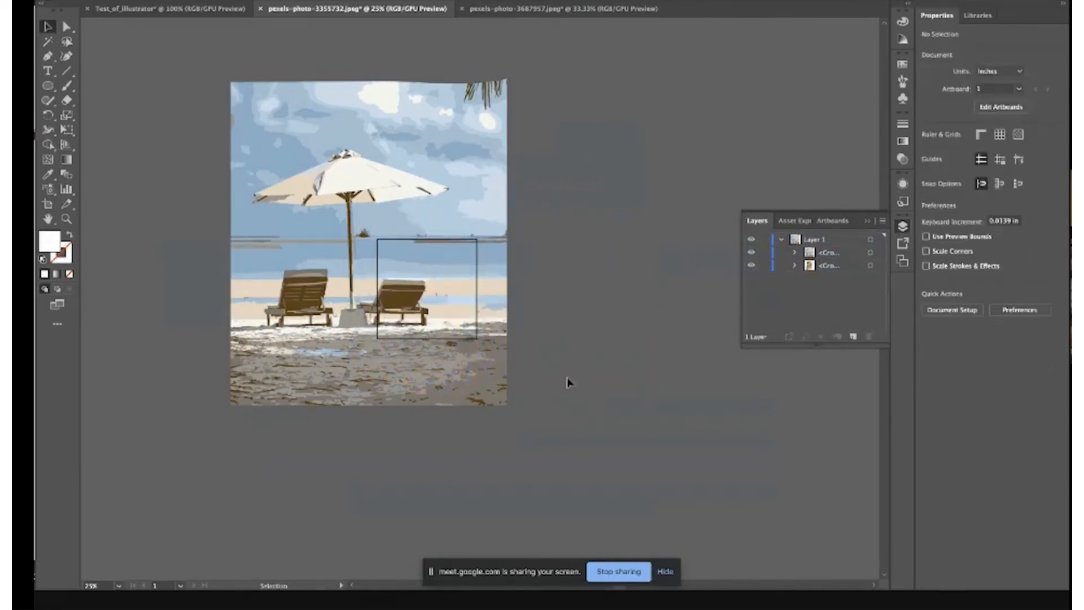
- Bring the cat group above the beach group in the layer stack and move it back beside the photo
left_click(827, 268)
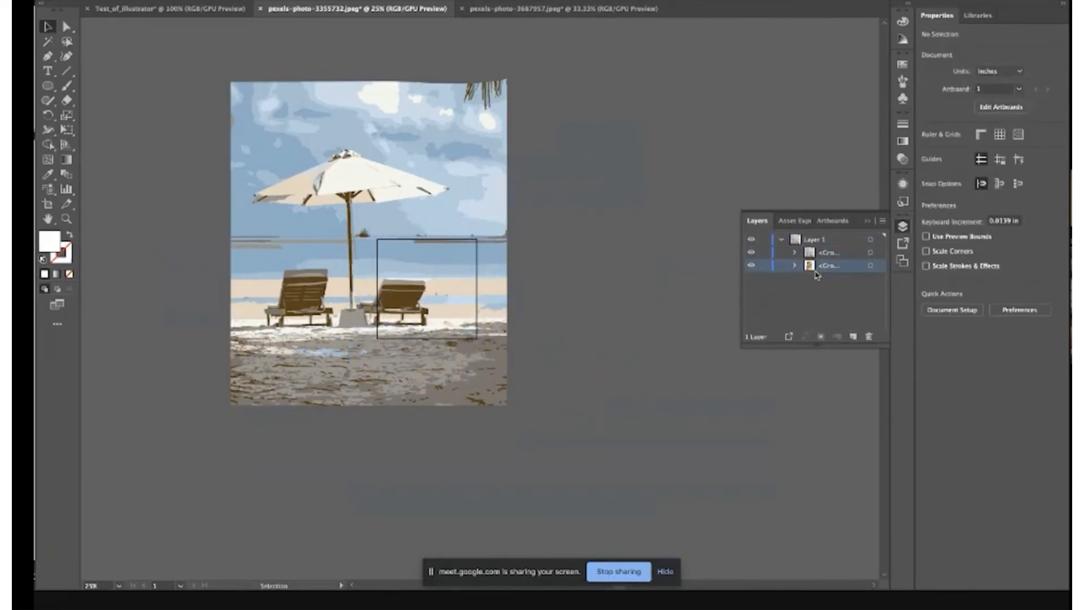
left_click_drag(819, 272, 816, 252)
left_click_drag(427, 291, 617, 291)
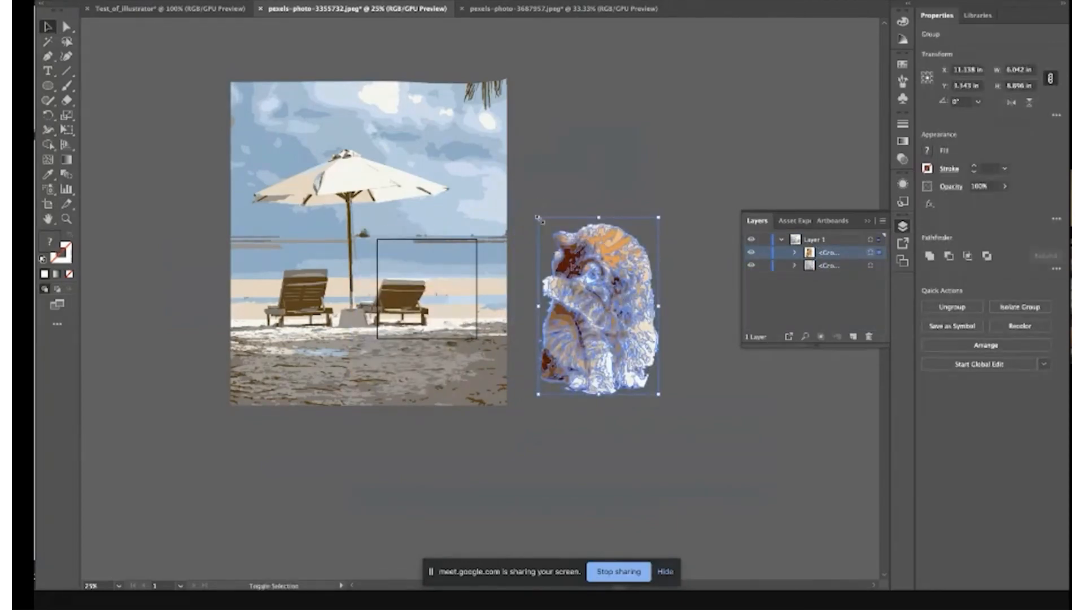
- Scale the cat down to about 1.93 by 2.85 in and place it on the sand beside the right lounge chair
left_click_drag(539, 219, 619, 337)
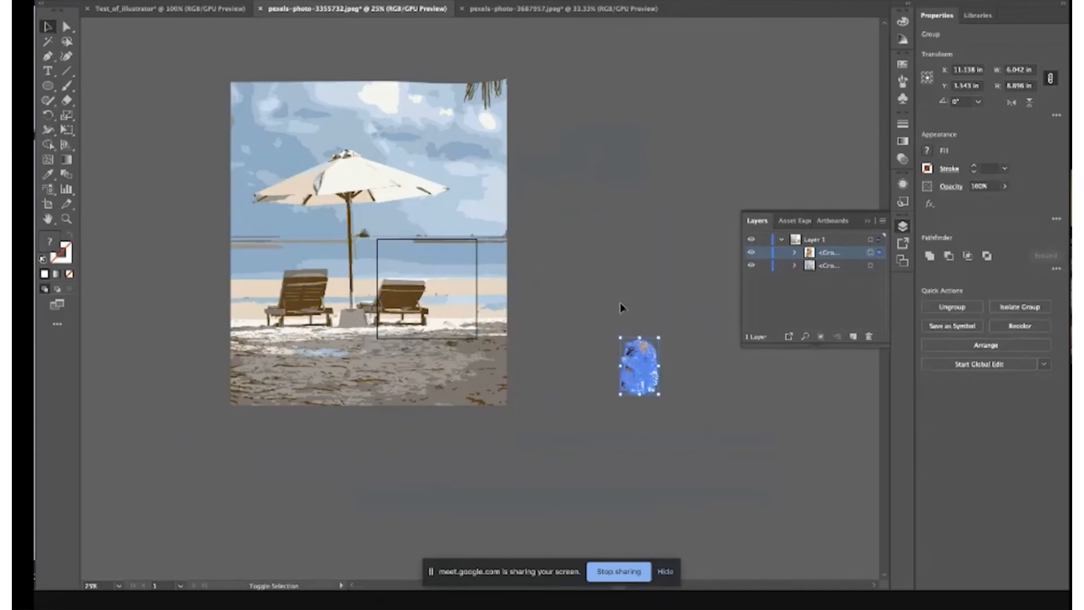
left_click_drag(650, 381, 473, 306)
left_click(550, 370)
left_click(556, 341)
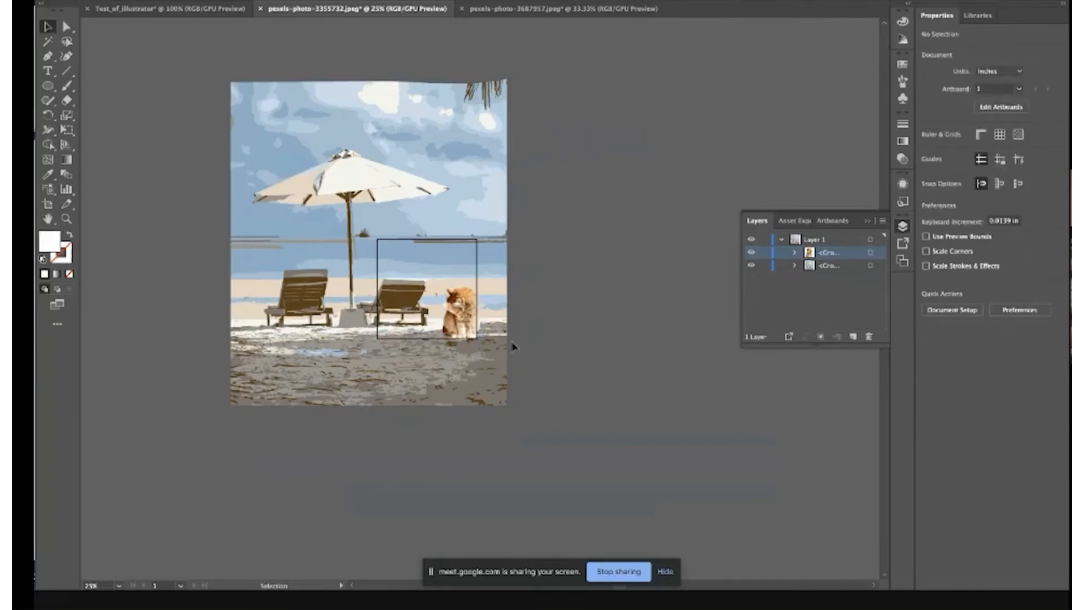
- Move the small cat between the two lounge chairs, in front of the umbrella's base
key("z")
left_click(452, 353)
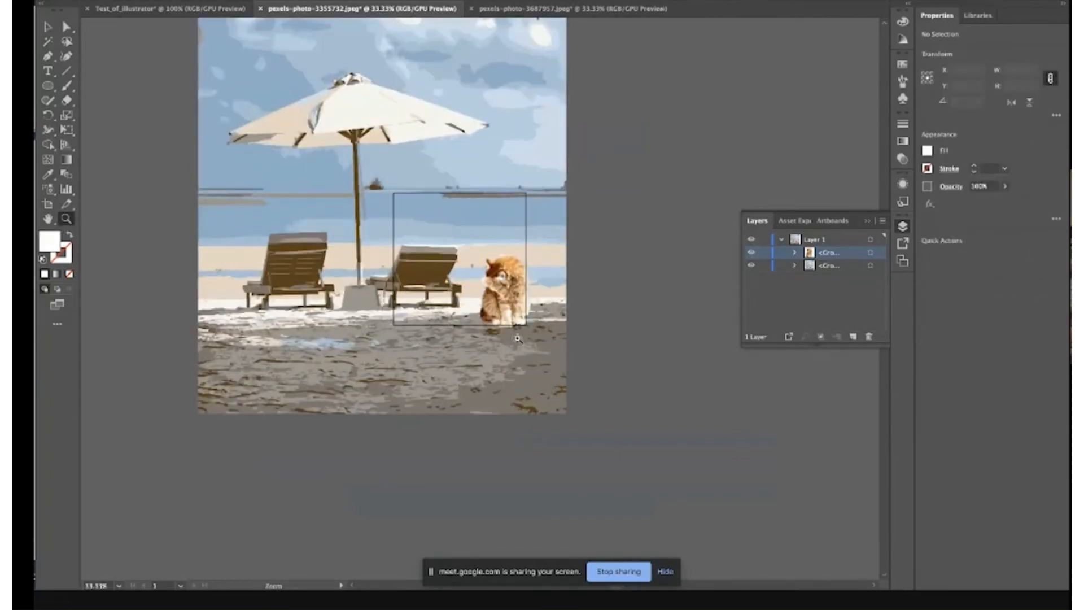
left_click(452, 353)
left_click(452, 354)
scroll(374, 276, "left", 5)
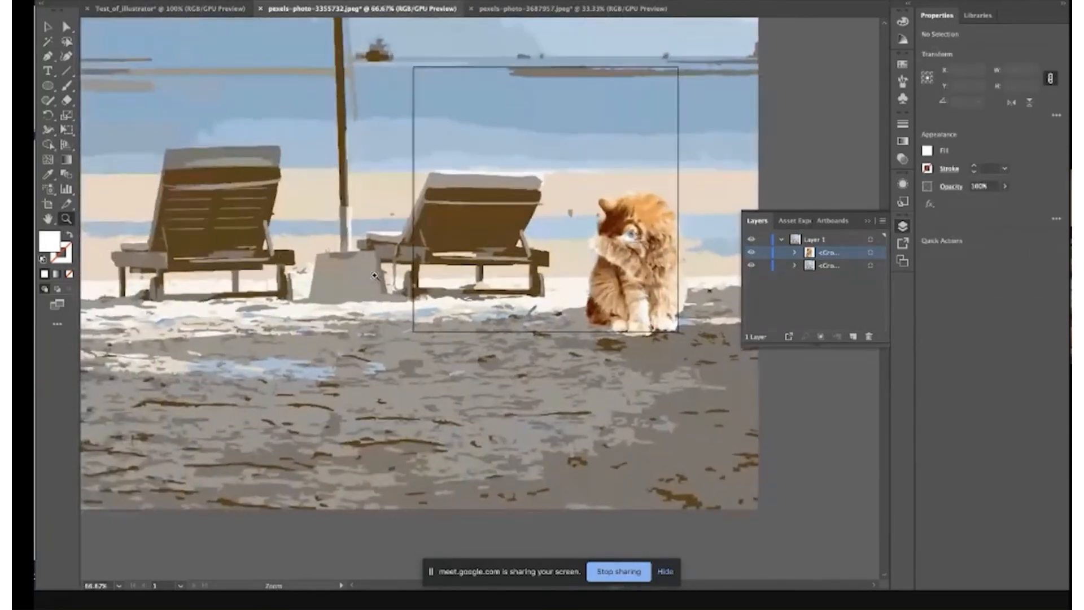
scroll(374, 276, "left", 1)
scroll(374, 275, "up", 1)
left_click(464, 308)
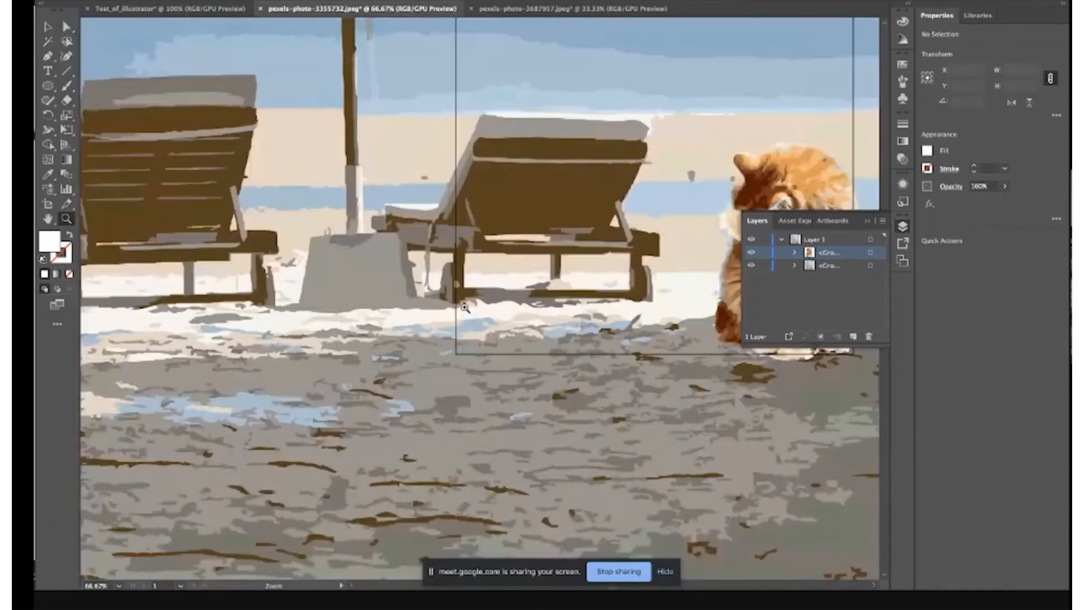
key("super+minus")
key("super+minus")
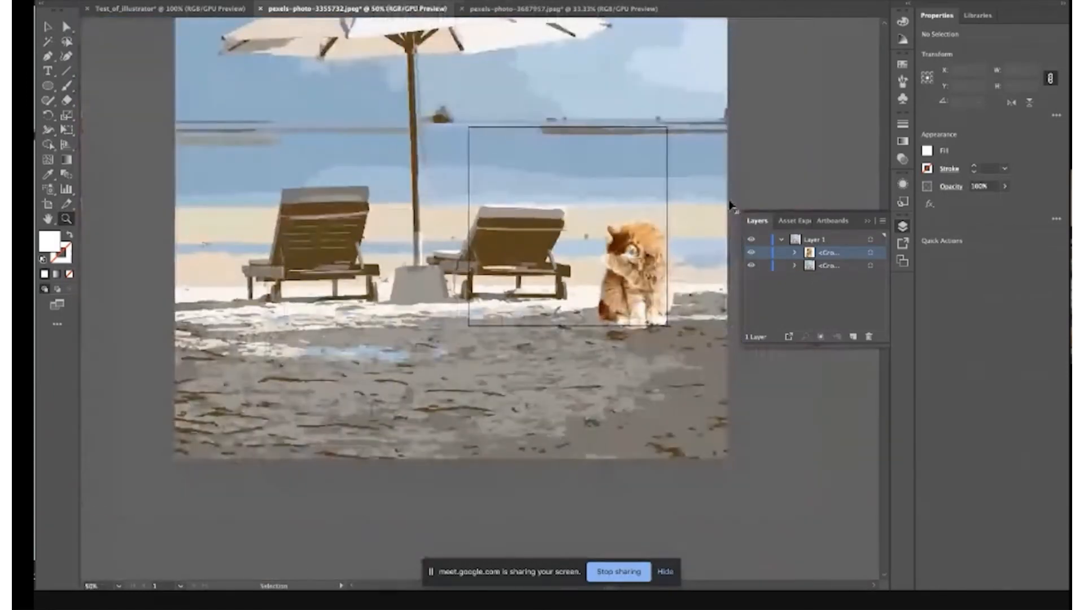
key("v")
left_click_drag(641, 285, 409, 303)
left_click(774, 452)
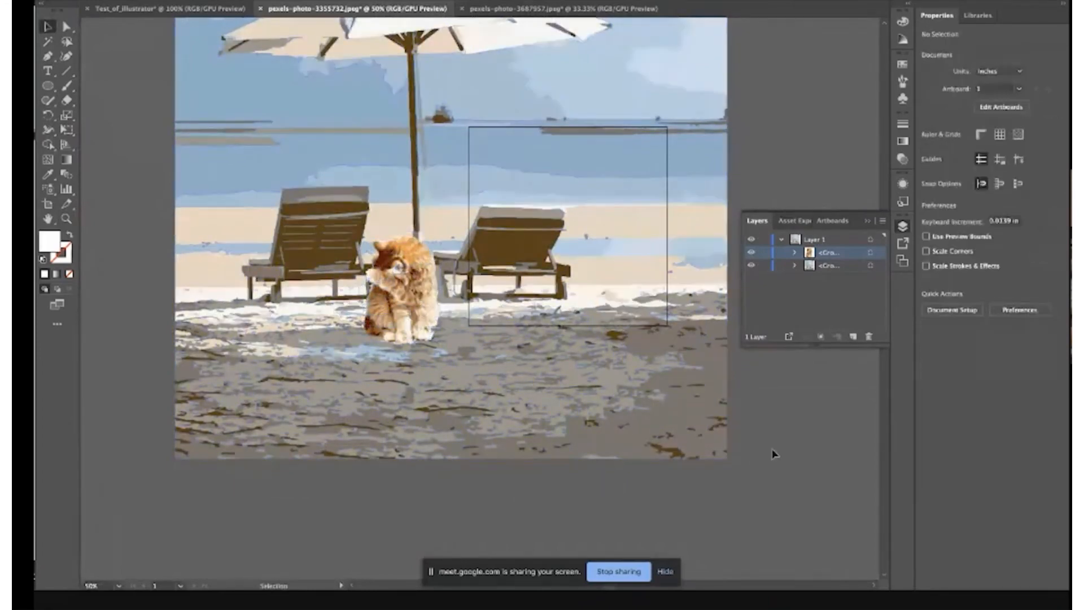
- Rasterize the cat group in front of the umbrella's base into a single image
scroll(763, 449, "down", 1)
scroll(763, 450, "up", 4)
scroll(763, 449, "left", 2)
scroll(763, 450, "up", 2)
scroll(763, 449, "right", 1)
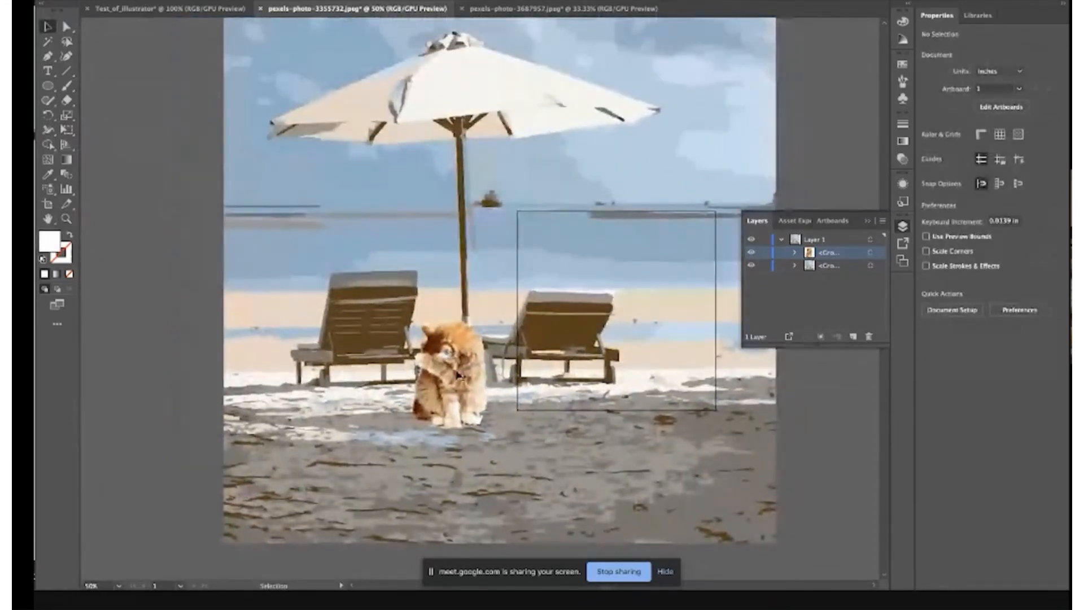
left_click(451, 373)
left_click(182, 1)
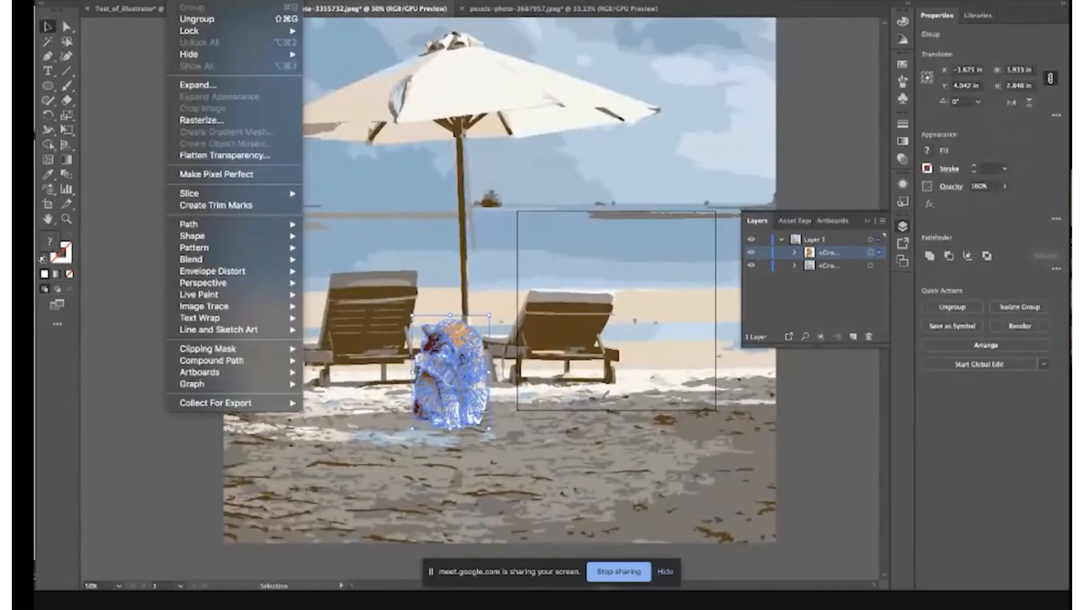
left_click(187, 121)
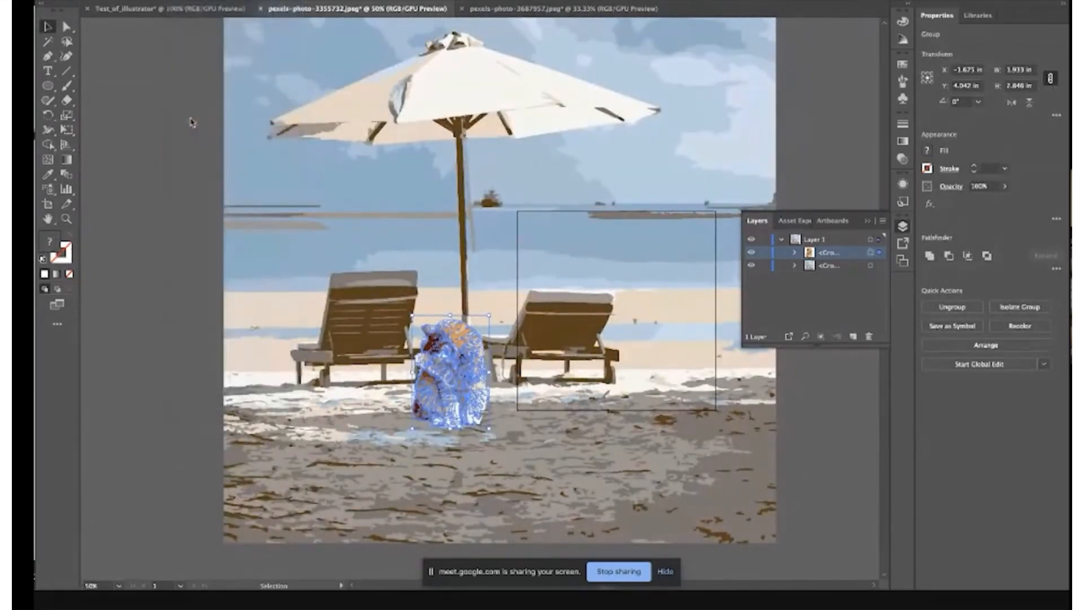
left_click(311, 248)
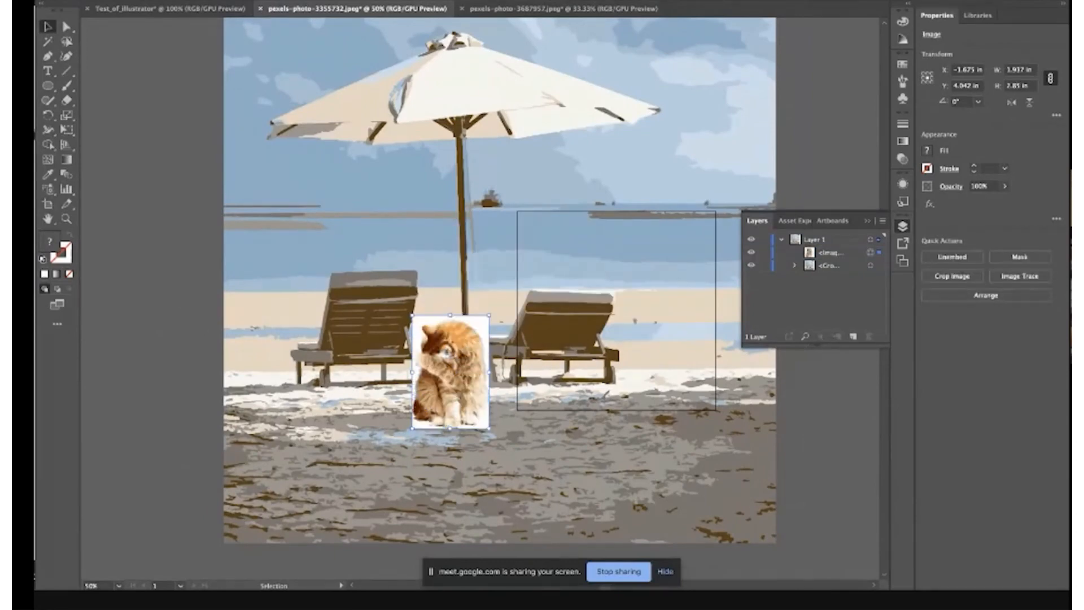
- Image-trace the rasterized cat in Color mode with white ignored
left_click(320, 1)
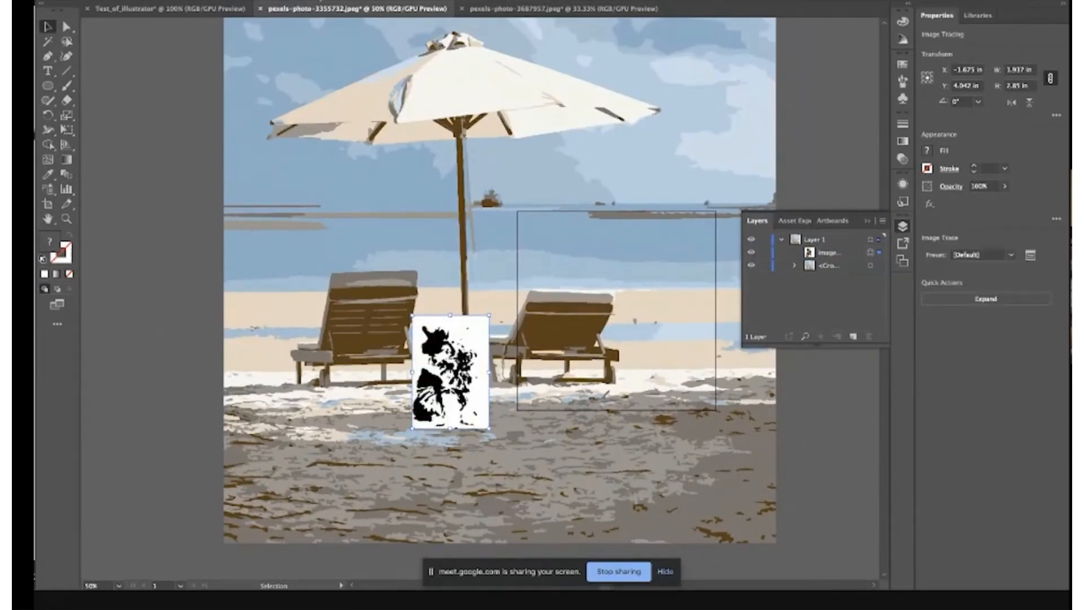
left_click(187, 2)
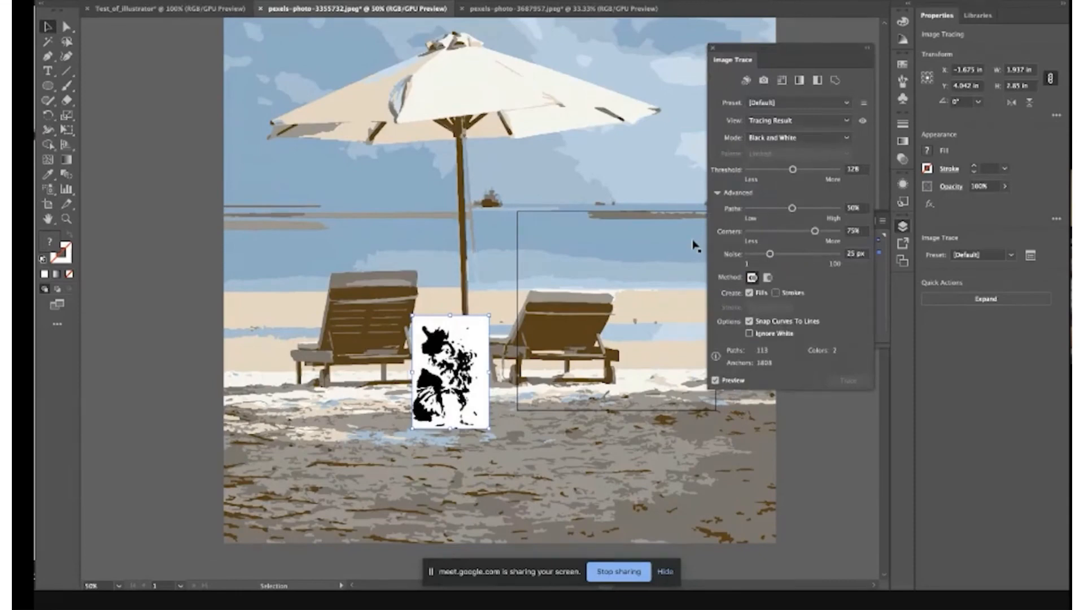
left_click(750, 333)
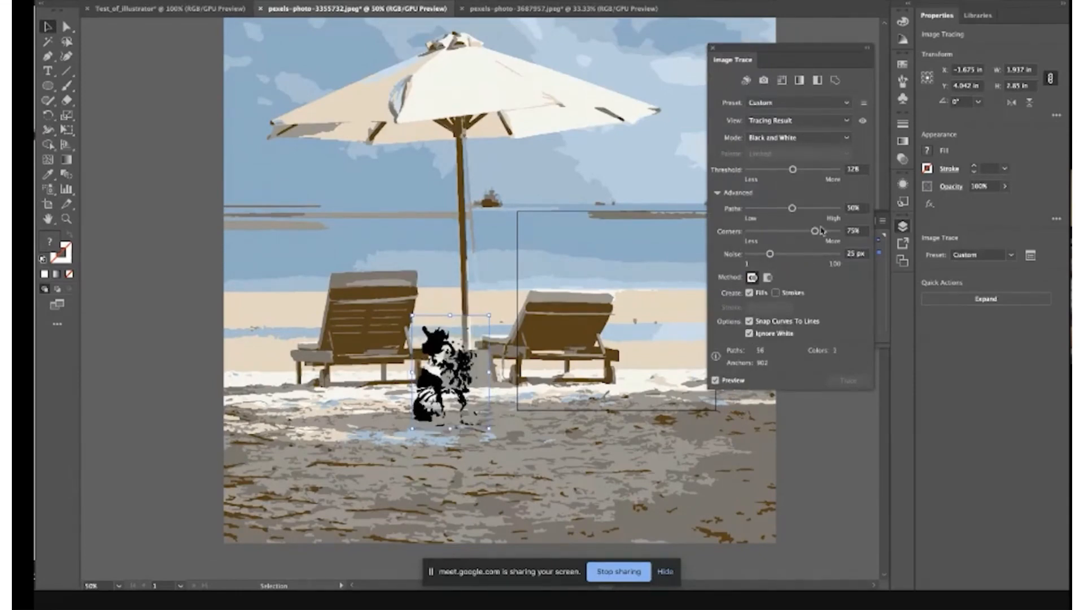
left_click(799, 146)
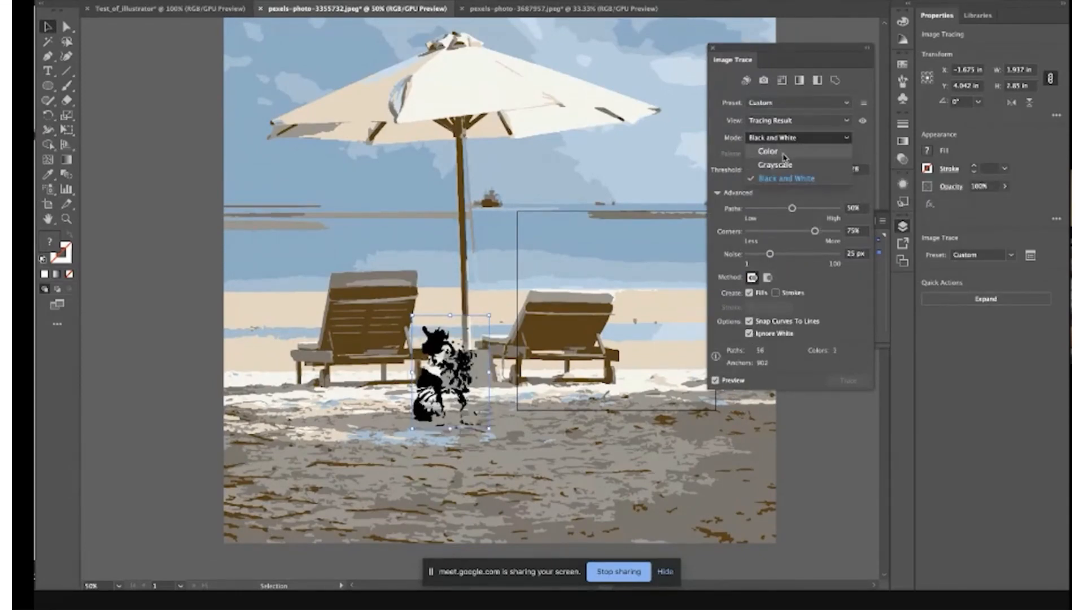
left_click(781, 155)
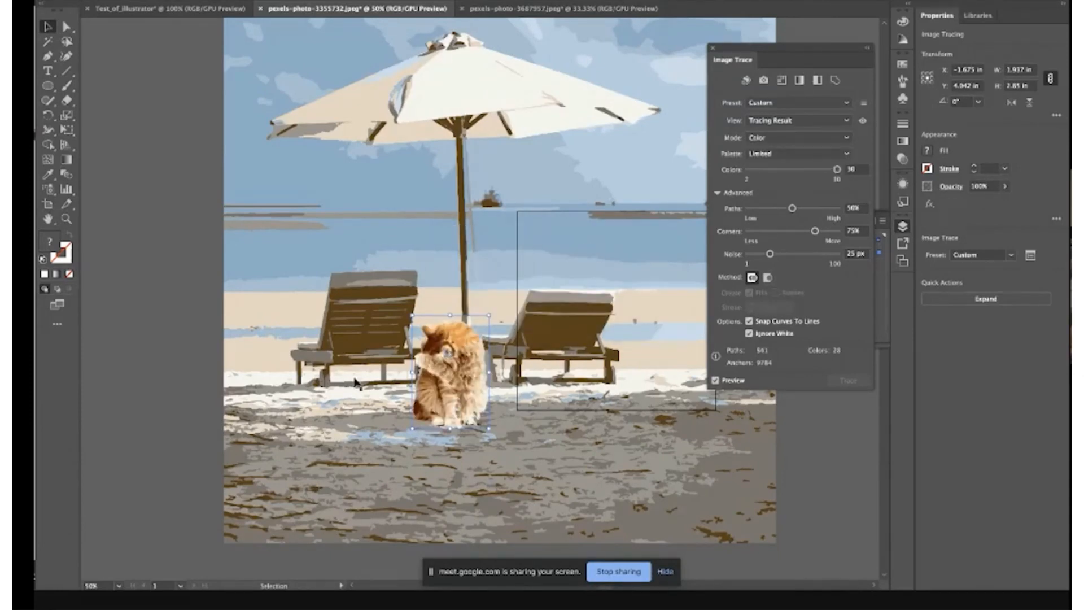
- Reduce the cat tracing to 3 colors and stop ignoring white
left_click_drag(836, 169, 790, 172)
left_click_drag(789, 170, 769, 172)
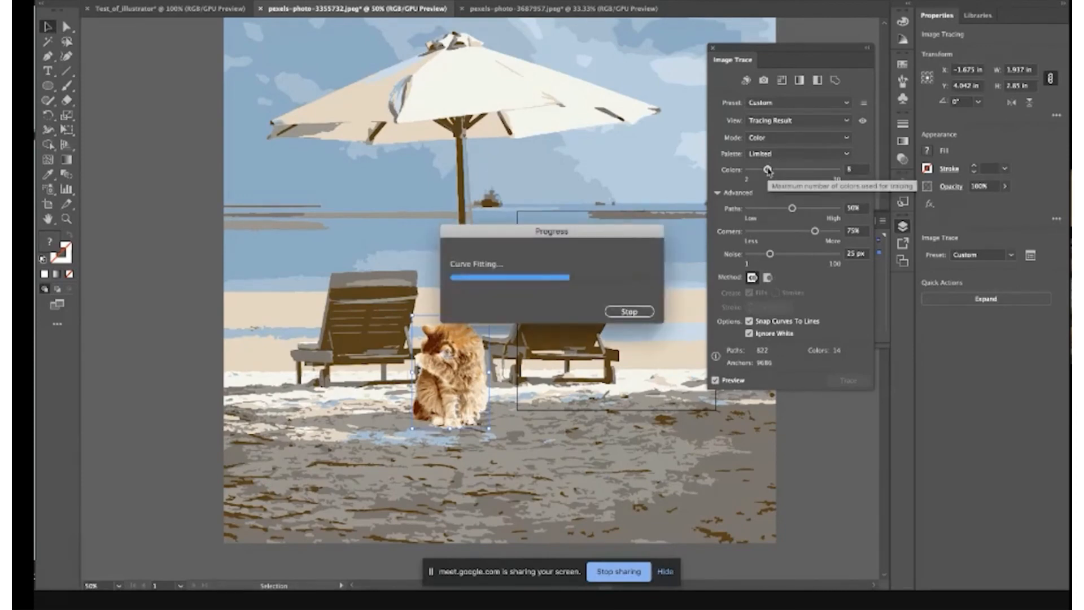
left_click_drag(768, 170, 751, 170)
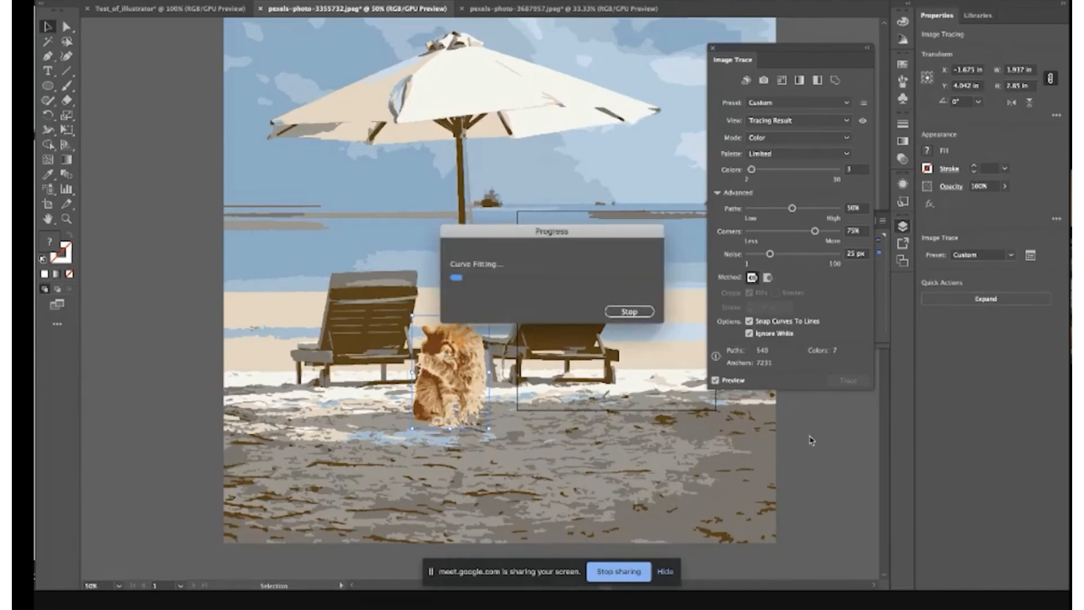
left_click(749, 333)
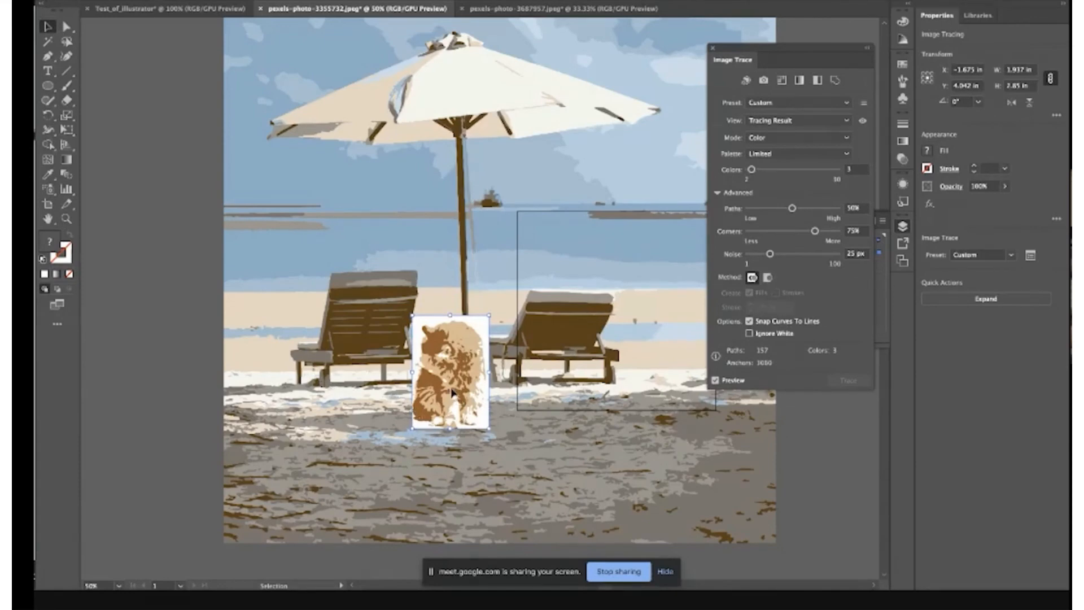
- Nudge the cat tracing slightly right to X -1.54 in and set its number of trace colors to 4
left_click_drag(455, 393, 461, 392)
left_click_drag(752, 169, 757, 172)
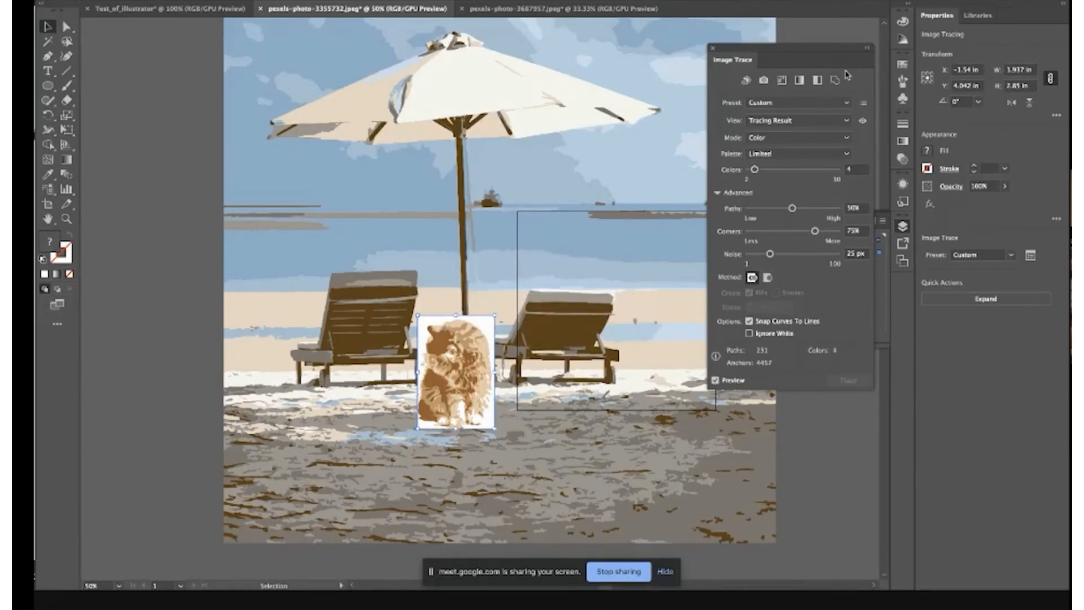
left_click(712, 49)
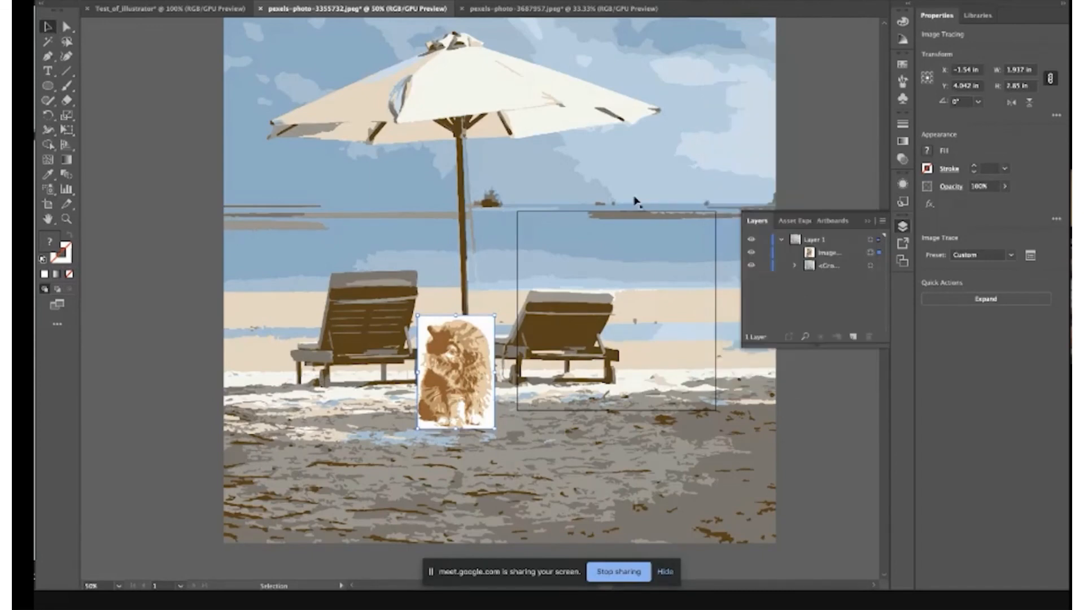
- Expand the cat tracing into vector paths and ungroup them
right_click(442, 400)
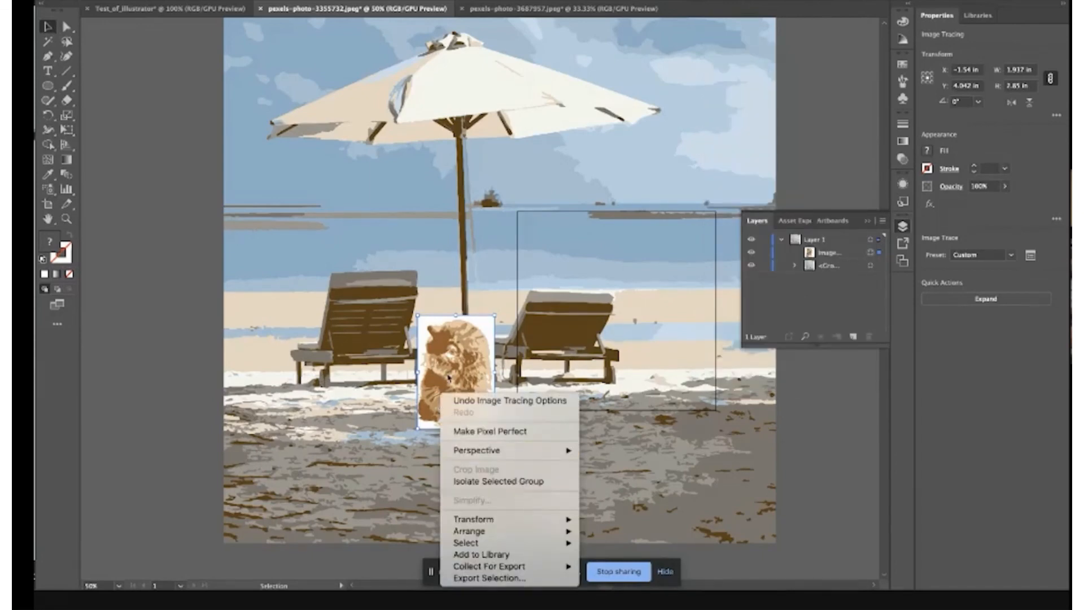
left_click(449, 328)
left_click(985, 298)
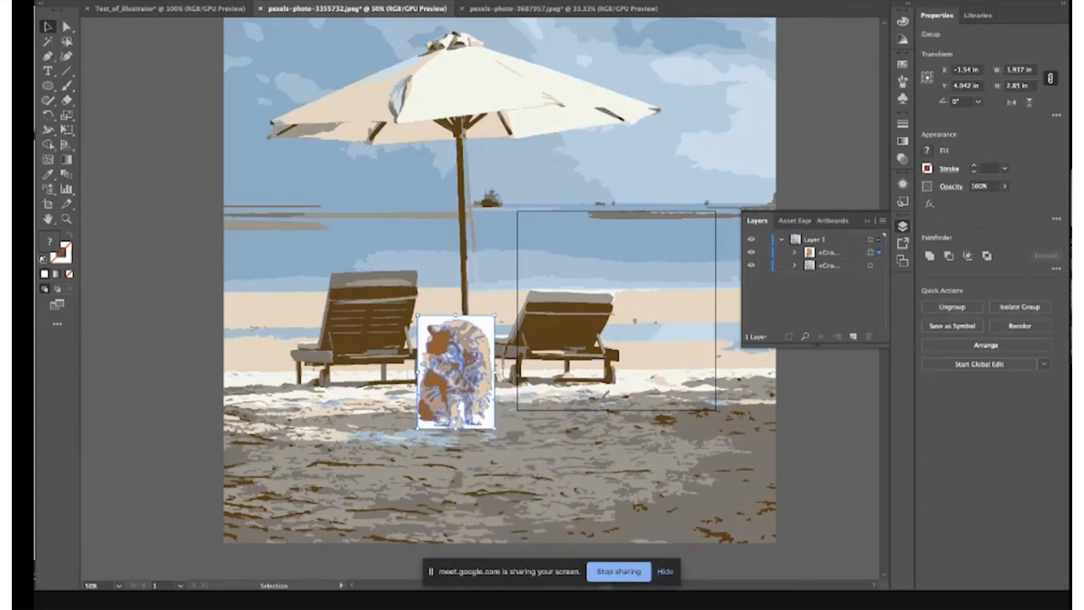
right_click(475, 383)
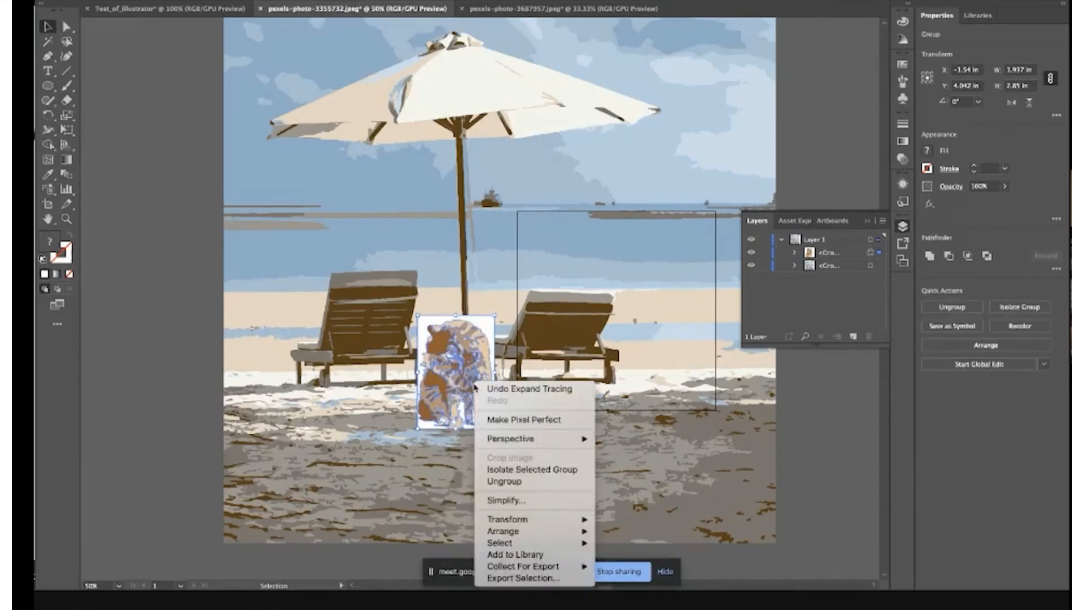
left_click(515, 482)
- Delete the white background shape around the cat
left_click(187, 362)
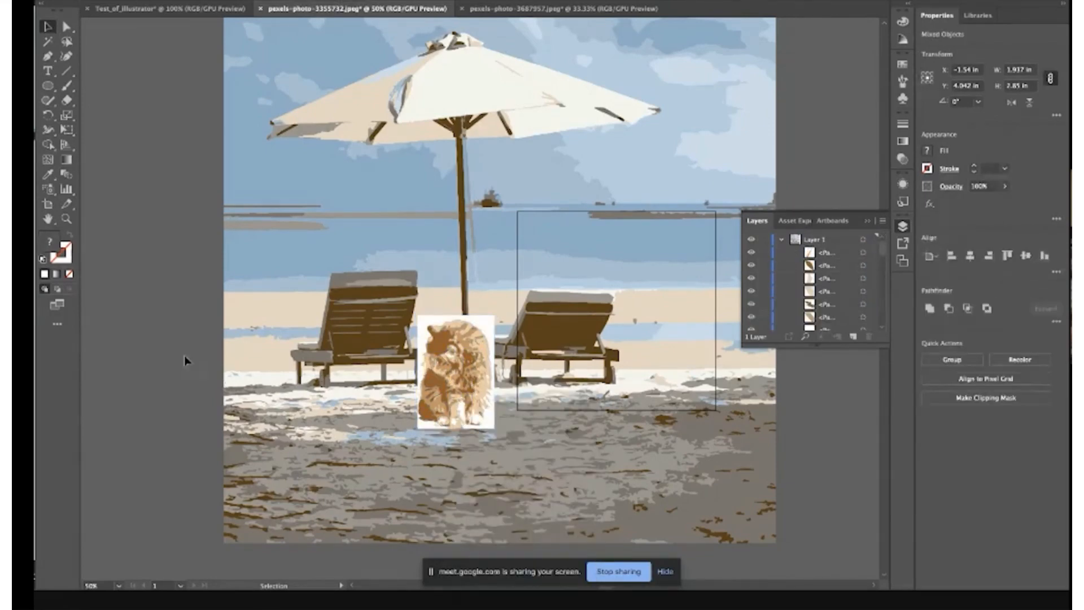
left_click(420, 329)
key("Delete")
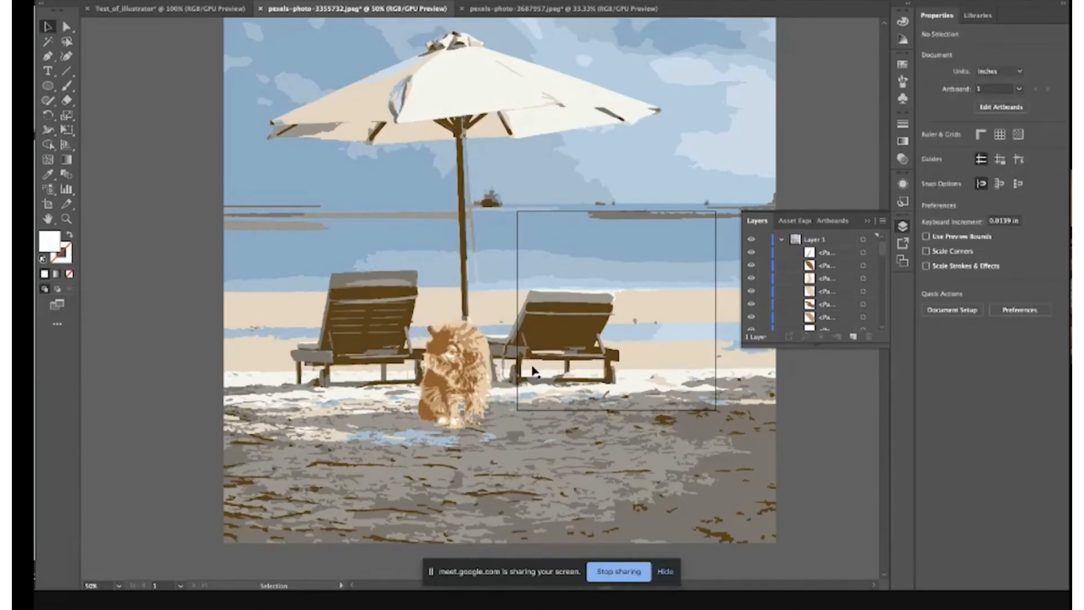
- Examine the whole beach composition with the traced cat between the lounge chairs
key("super+minus")
key("super+minus")
key("super+minus")
scroll(491, 345, "right", 2)
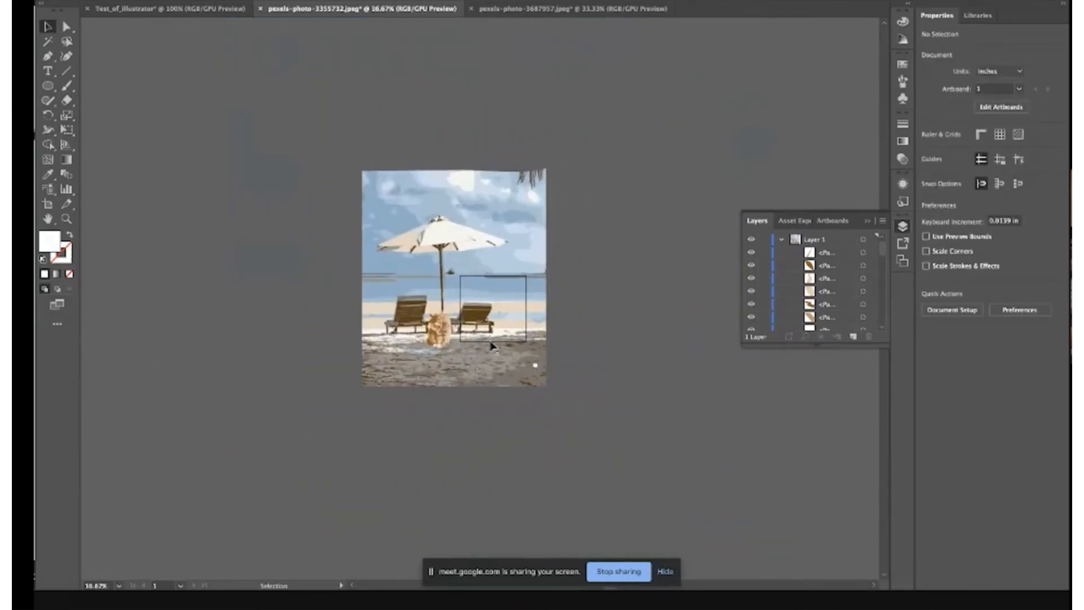
scroll(492, 345, "right", 1)
key("super+plus")
key("super+plus")
scroll(492, 345, "left", 2)
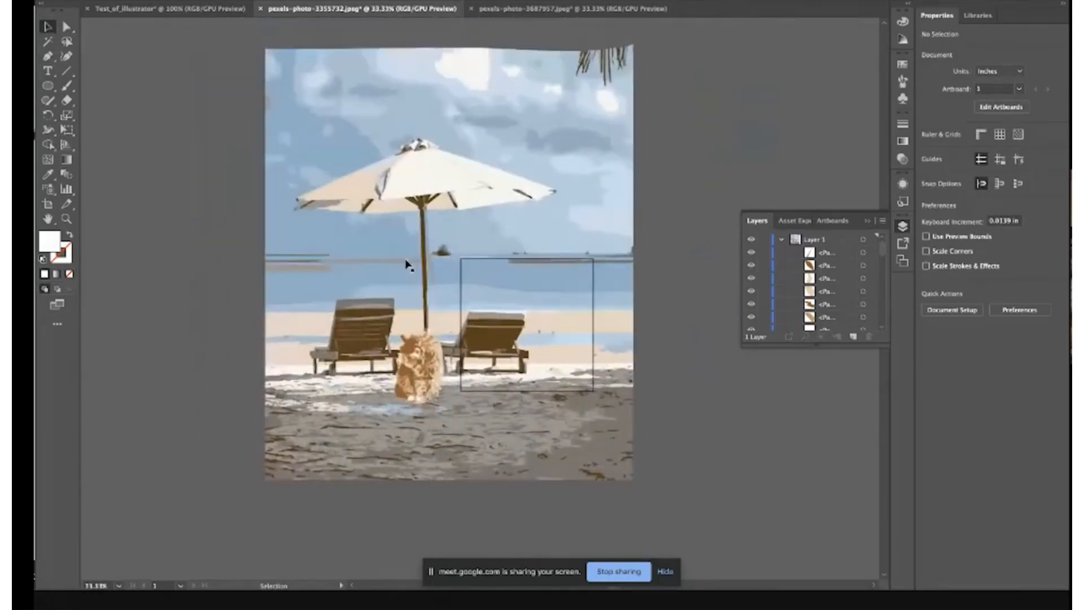
scroll(407, 263, "left", 1)
scroll(406, 262, "down", 1)
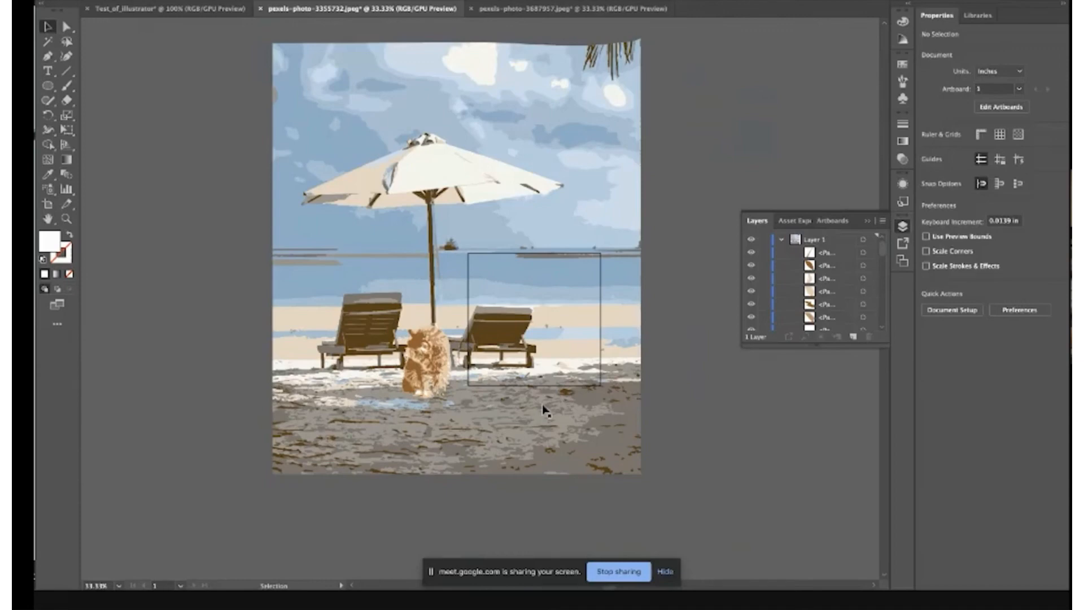
- Switch to Google Chrome to check the meeting chat, and return to Illustrator
mouse_move(1067, 327)
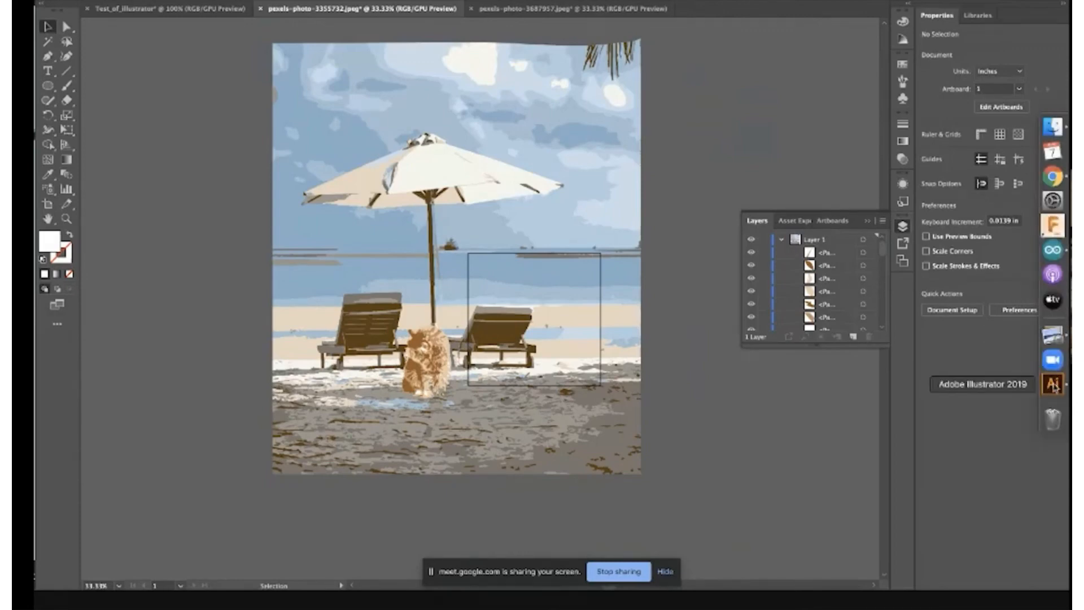
left_click(1052, 176)
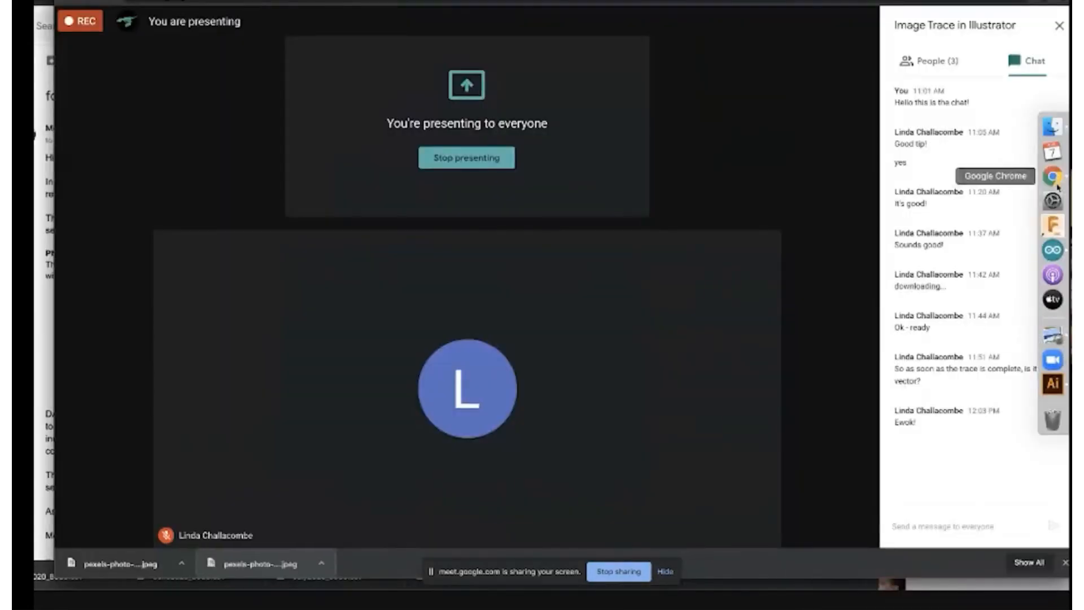
left_click(1052, 384)
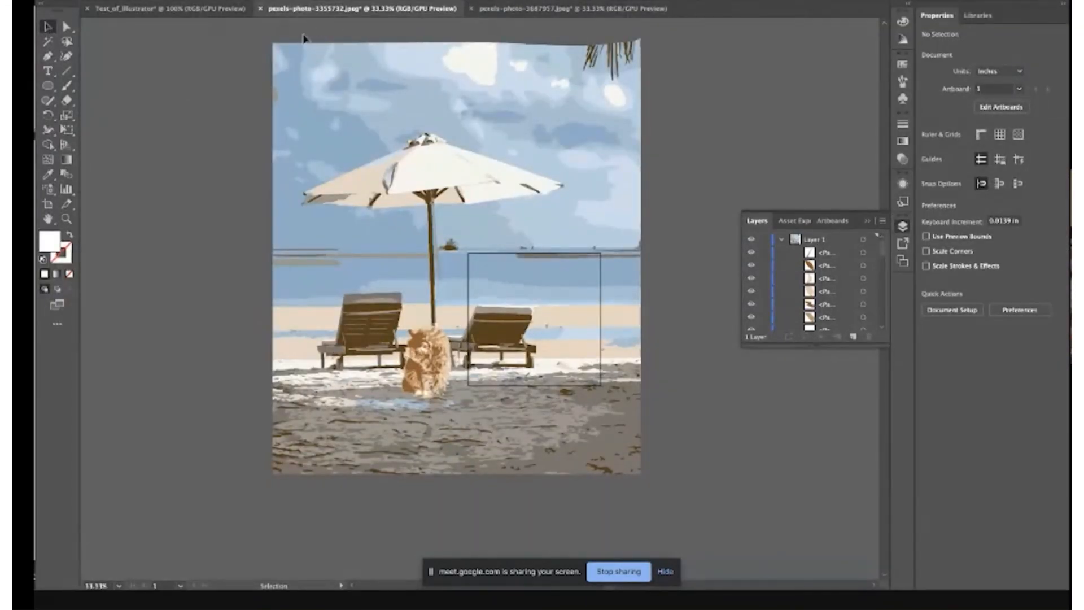
- Export the beach and cat artwork in SVG format to the Covid-19 folder
left_click(126, 0)
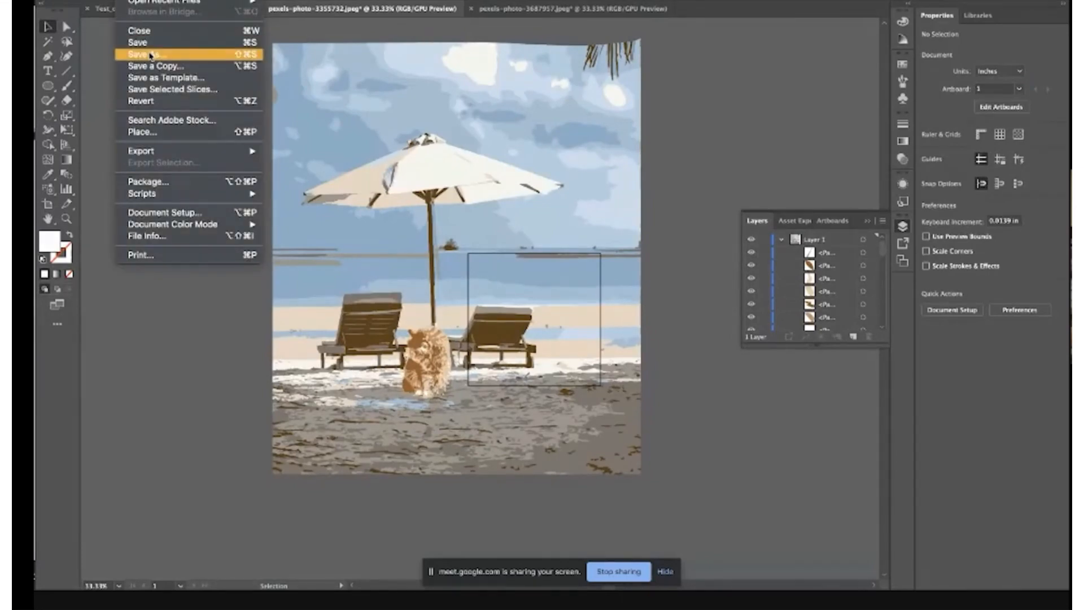
mouse_move(155, 152)
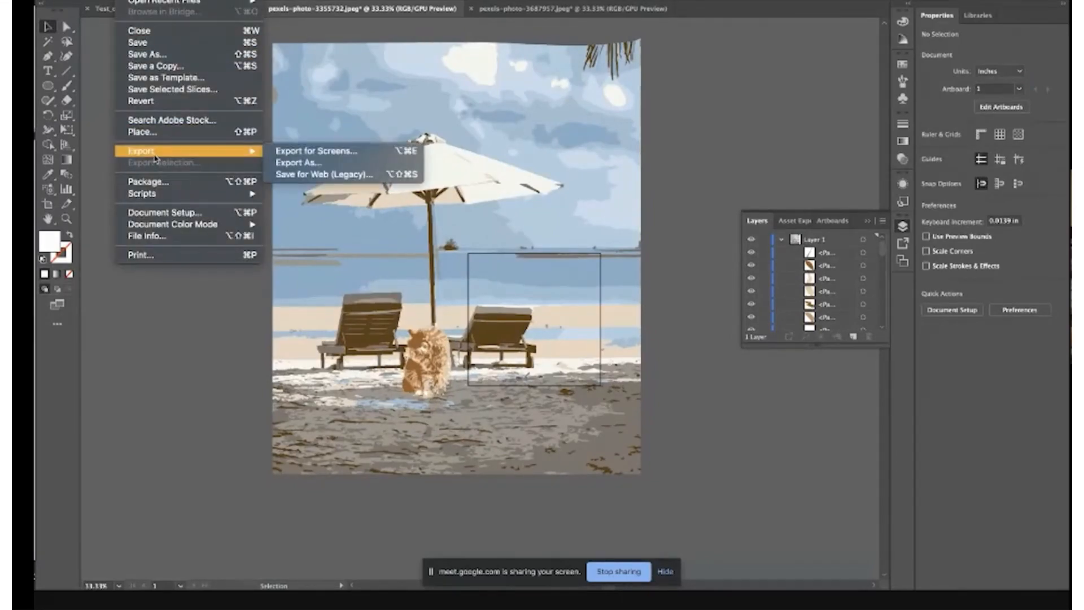
left_click(299, 164)
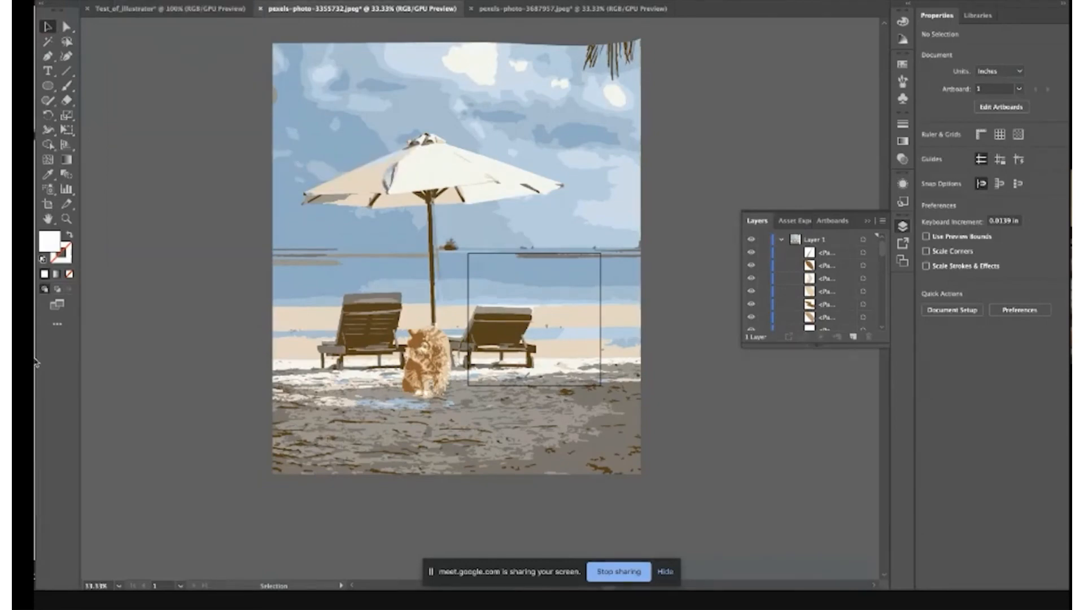
left_click(589, 277)
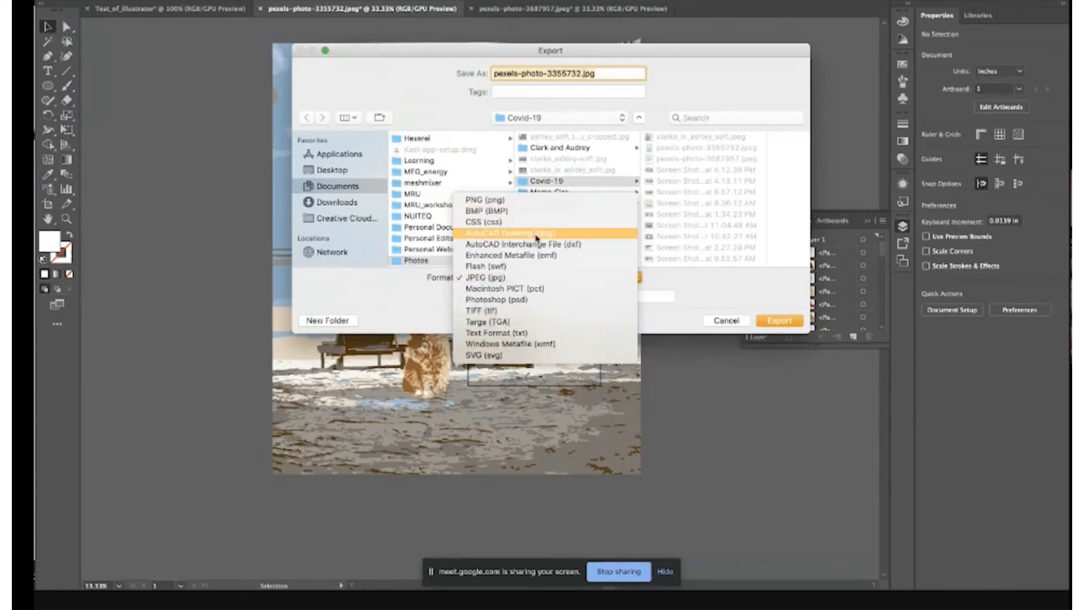
left_click(392, 313)
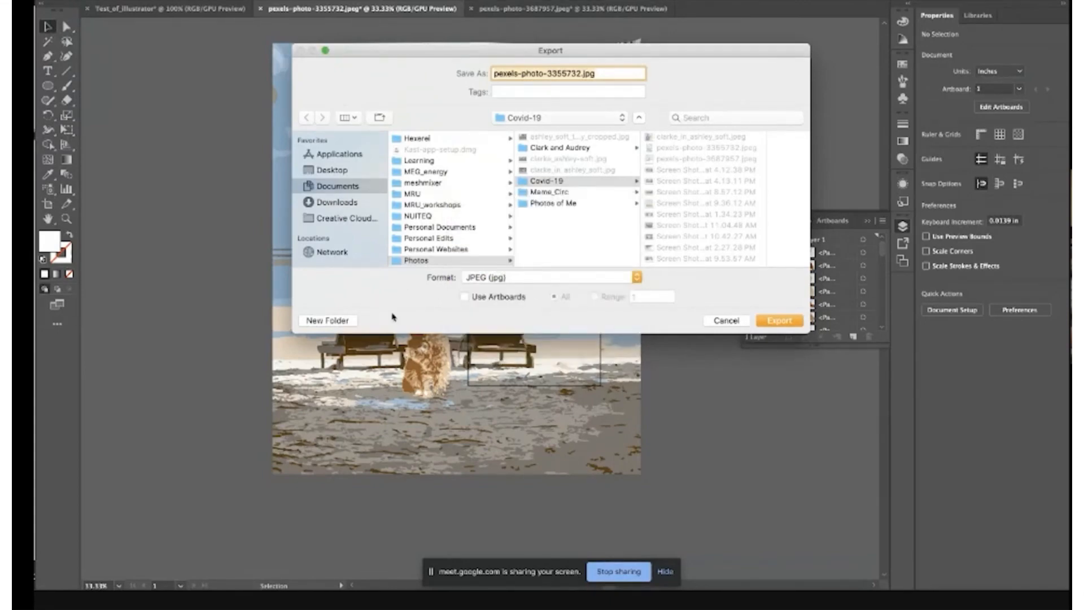
left_click(529, 278)
left_click(488, 355)
left_click(778, 320)
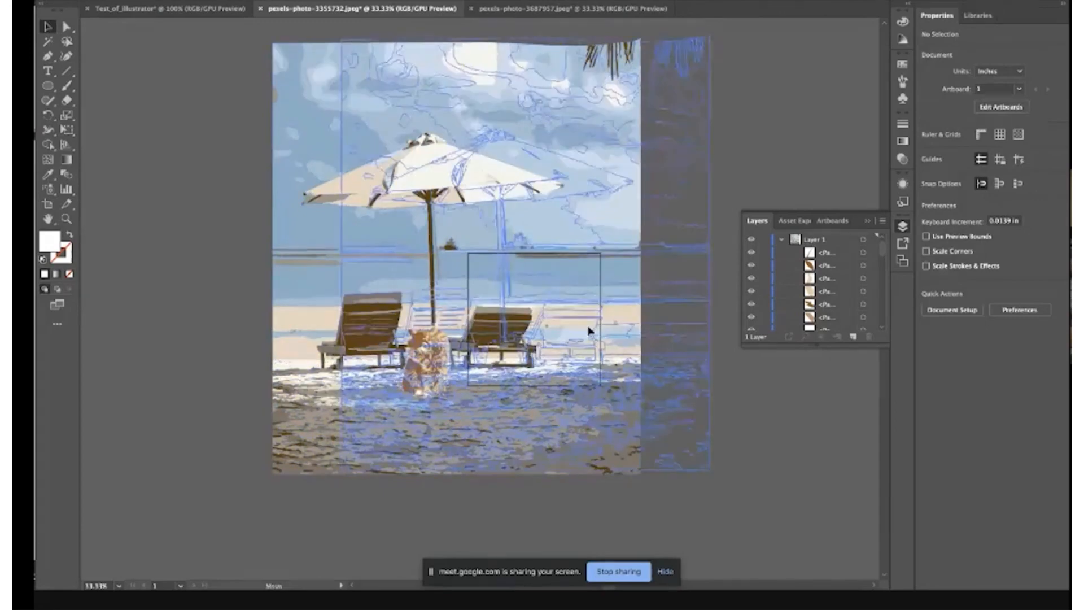
- Try to move the beach scene to the right and select the cat's paths
left_click_drag(589, 329, 664, 314)
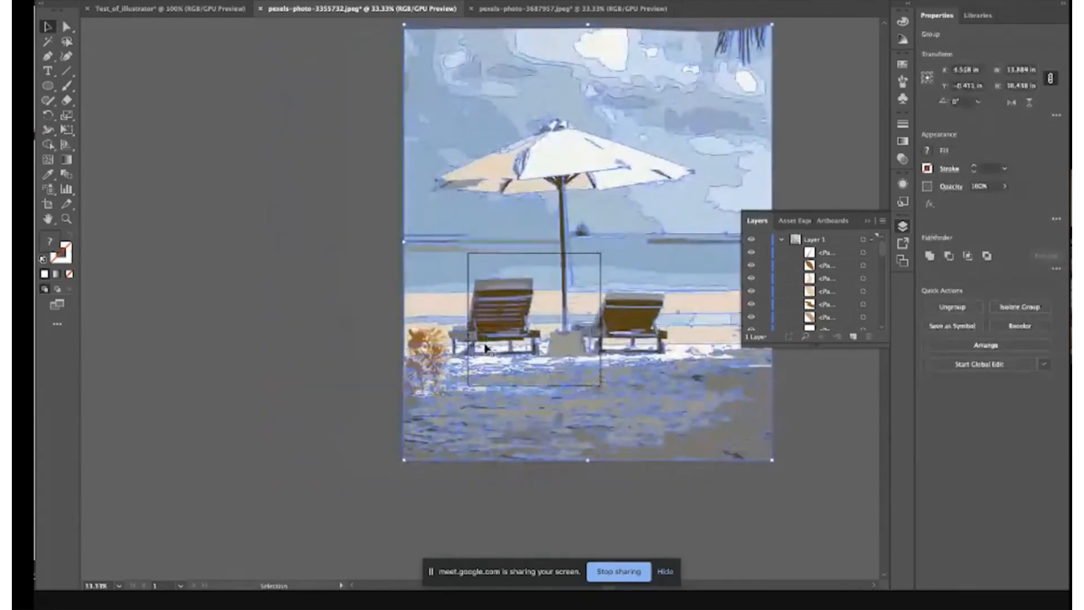
left_click(255, 355)
left_click(541, 355)
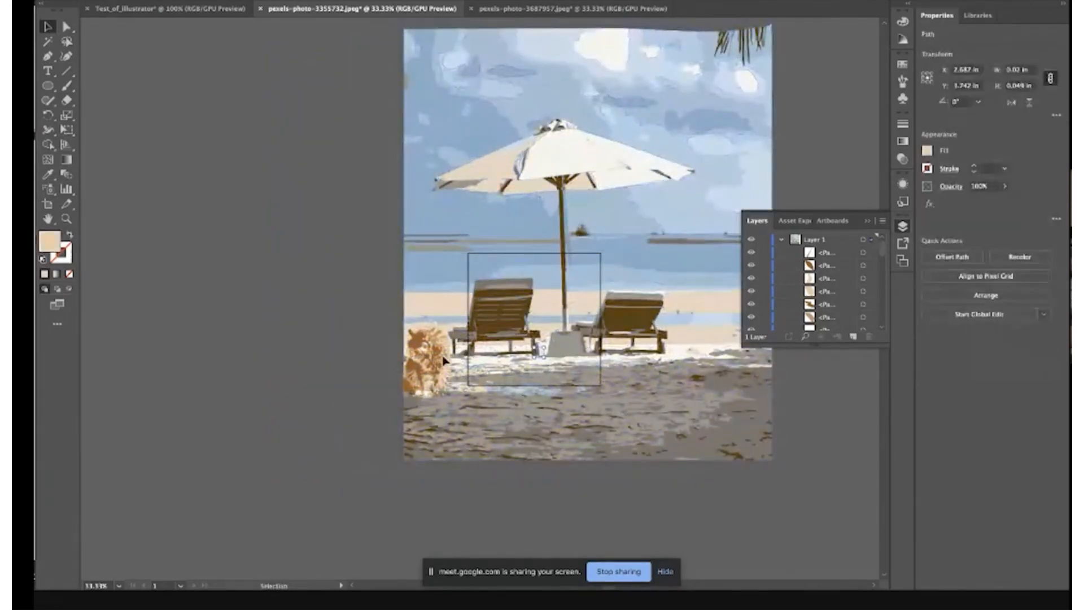
key("a")
left_click(419, 355)
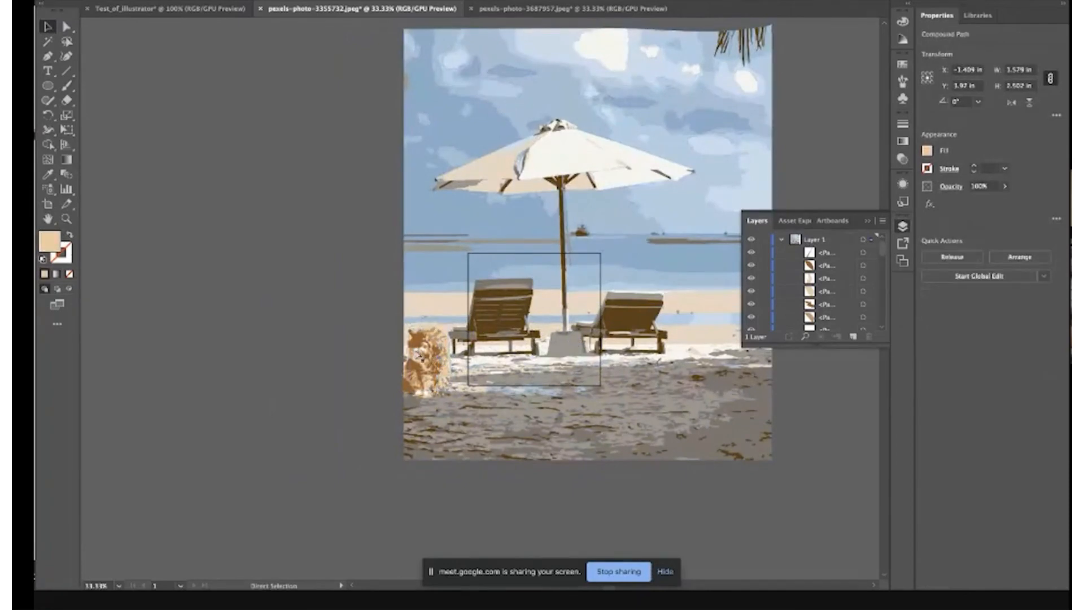
- Undo the moves of the beach scene and clear the selection
key("super+z")
key("super+z")
key("super+z")
key("super+z")
key("super+z")
left_click(235, 247)
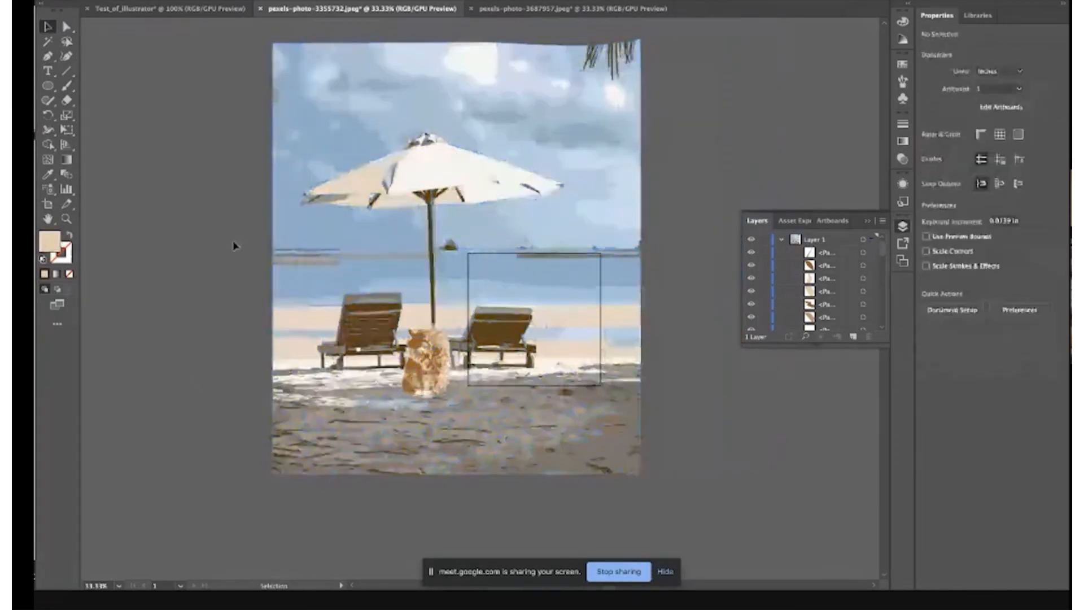
- Group the cat paths with the beach scene and move the group up and right so the cat sits inside the artboard
key("super+a")
key("super+g")
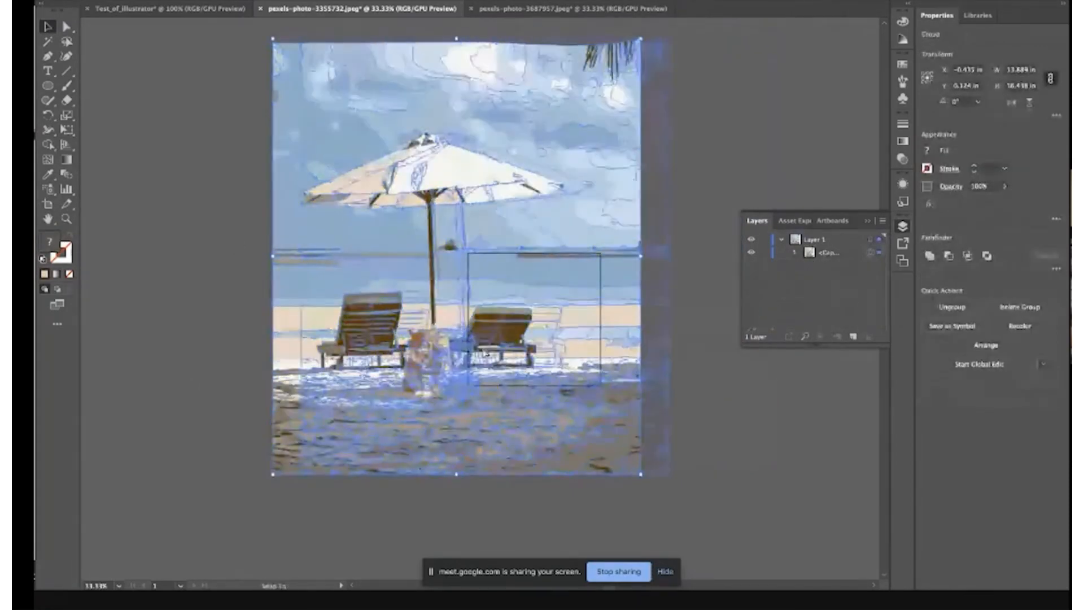
left_click_drag(485, 350, 548, 318)
left_click(692, 456)
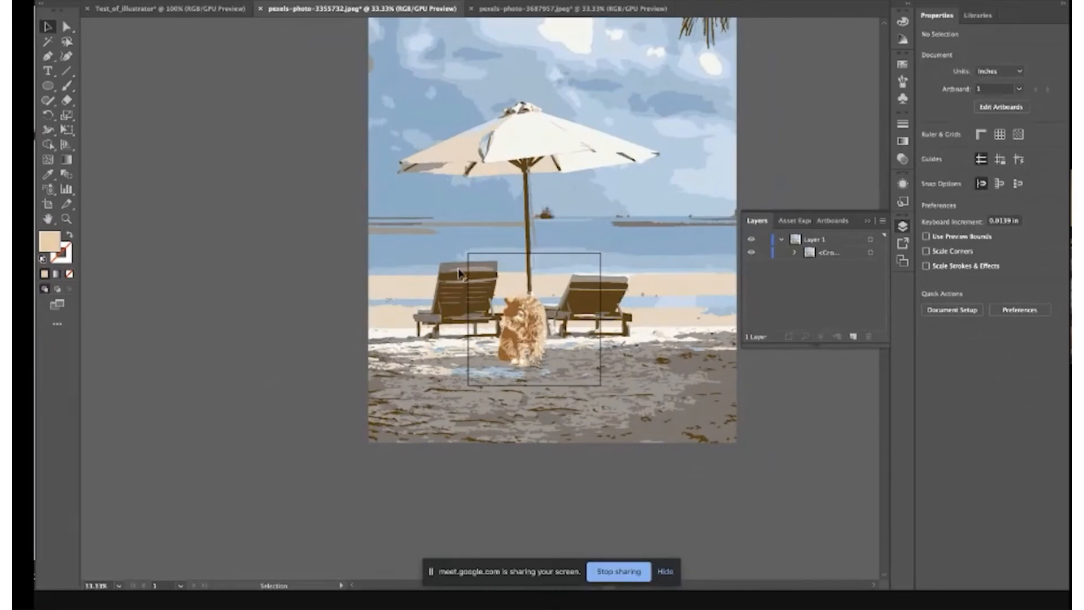
left_click(130, 1)
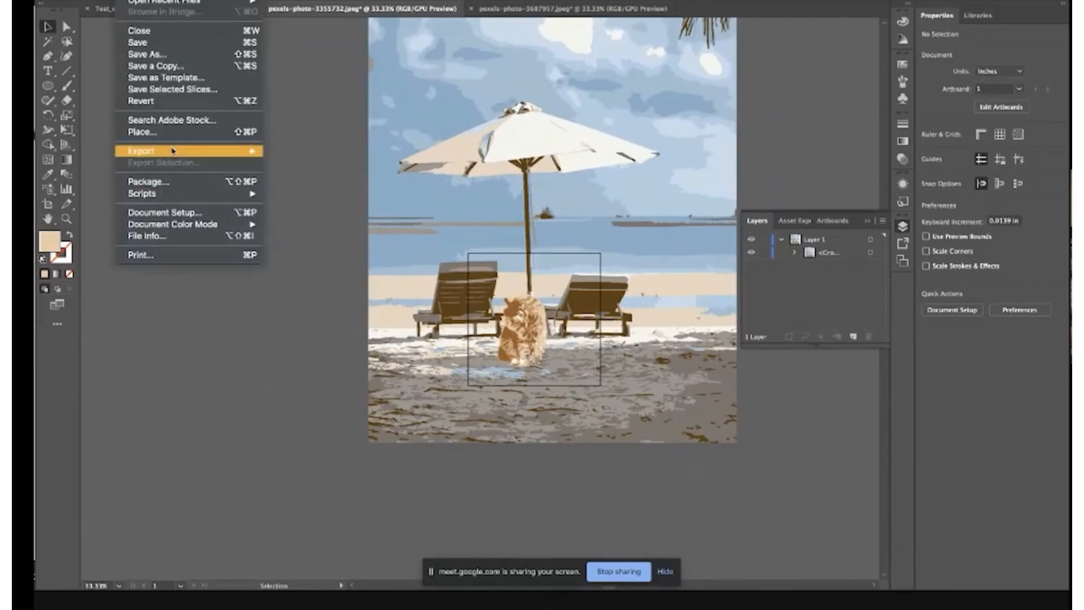
key("Escape")
left_click(129, 1)
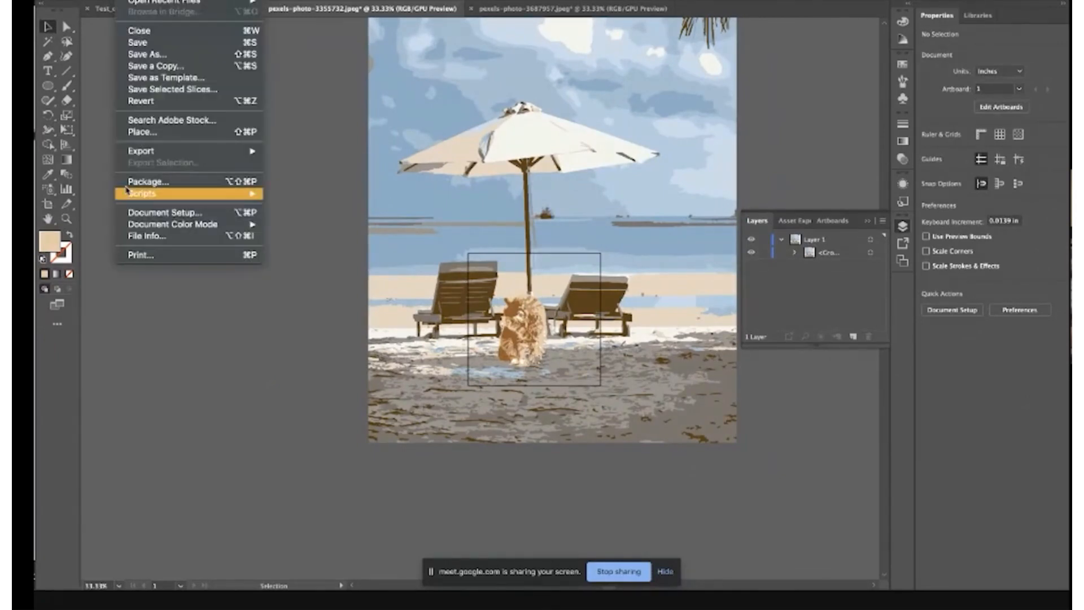
mouse_move(242, 149)
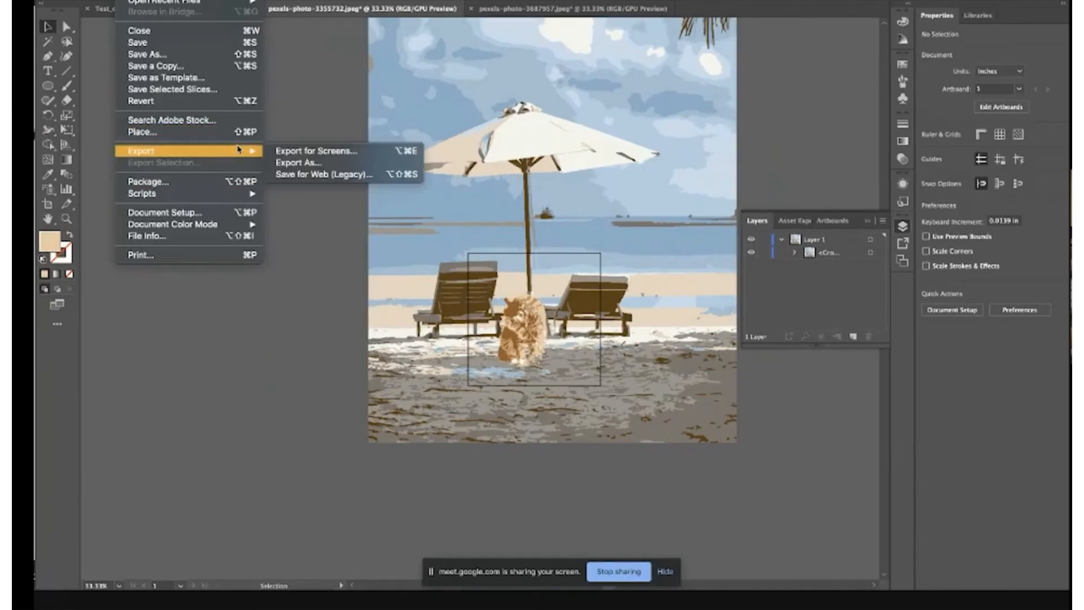
left_click(298, 165)
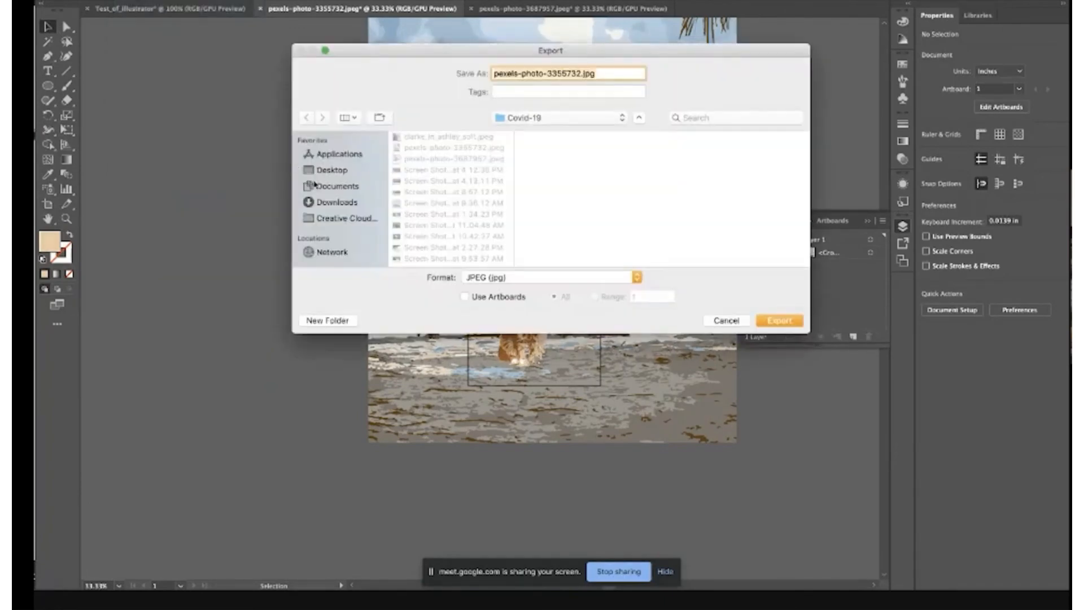
left_click(465, 297)
left_click_drag(460, 57, 820, 0)
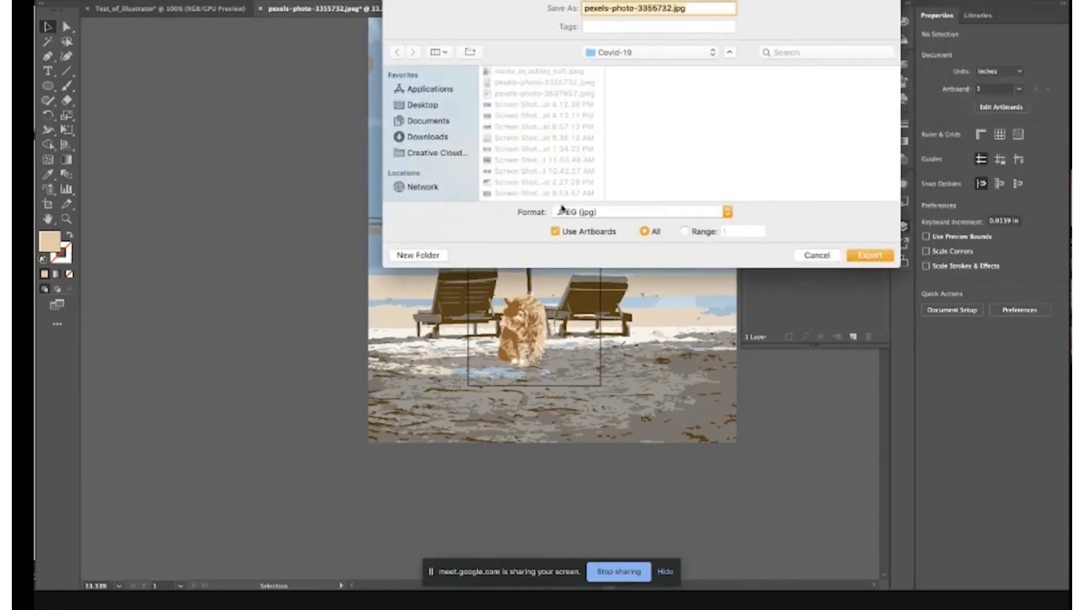
left_click(555, 233)
left_click_drag(586, 0, 480, 11)
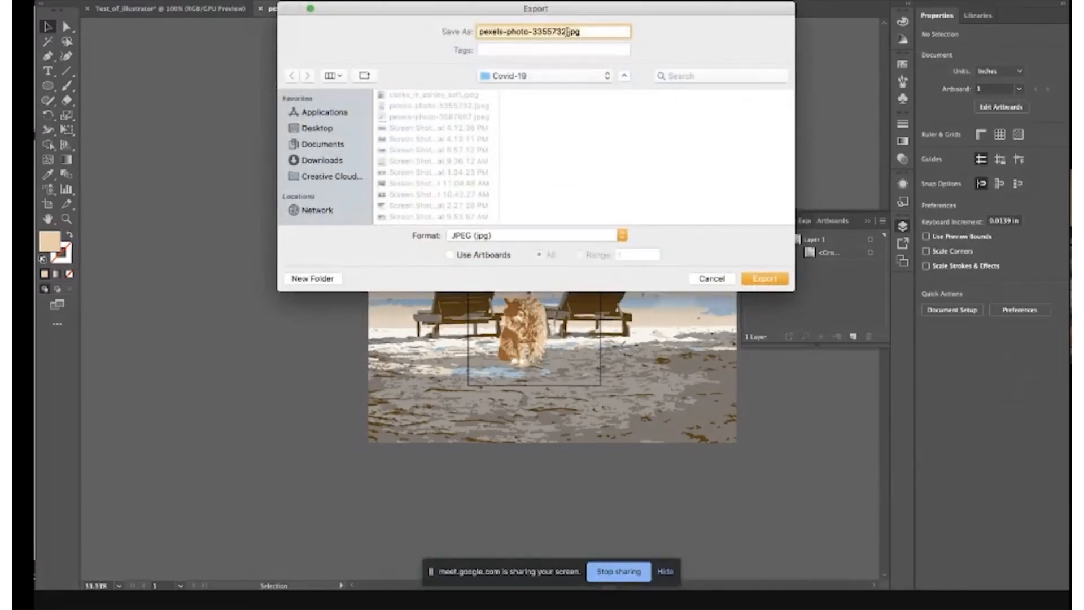
left_click_drag(567, 33, 469, 33)
type("cat-on")
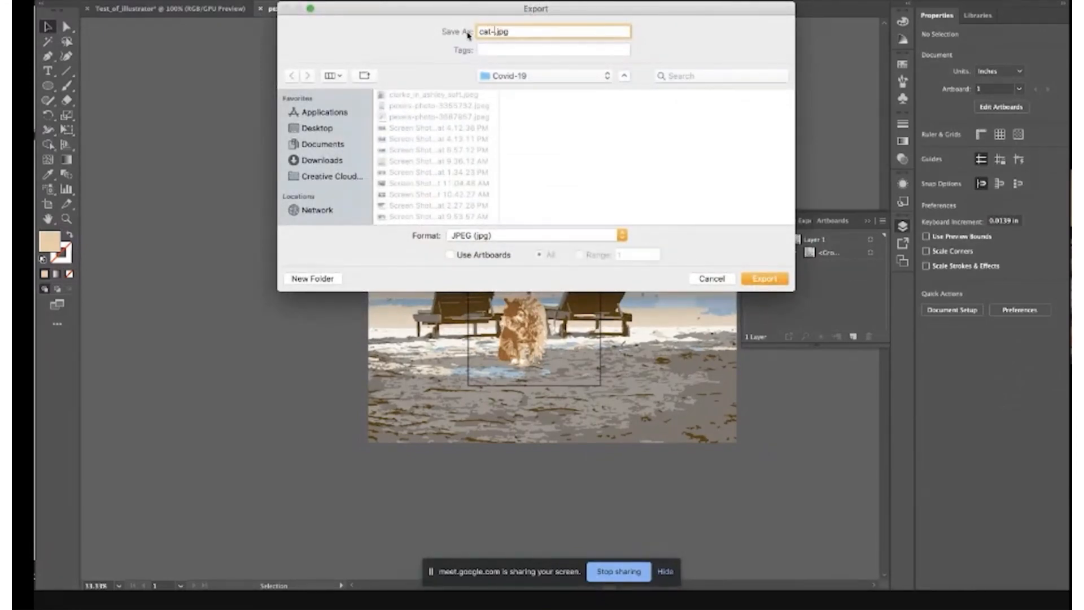
type("-beach")
left_click(317, 128)
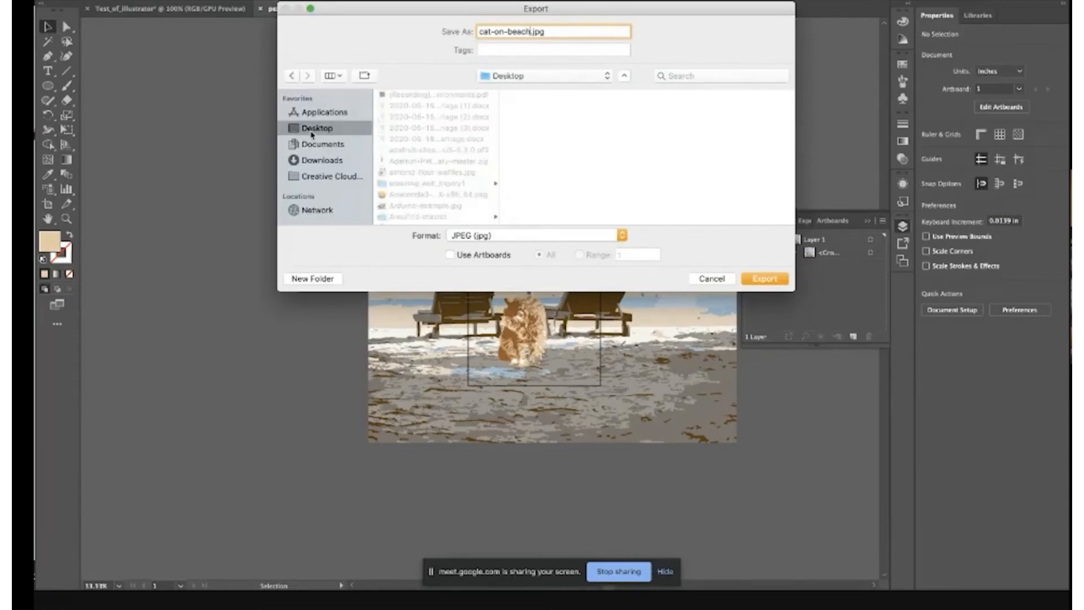
left_click(768, 279)
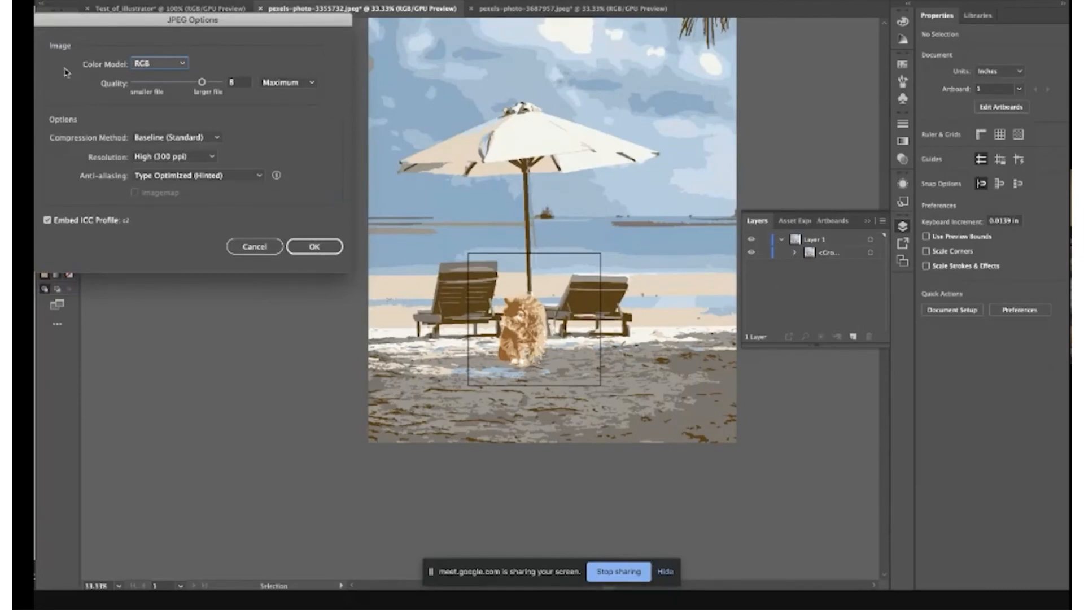
left_click_drag(233, 22, 343, 25)
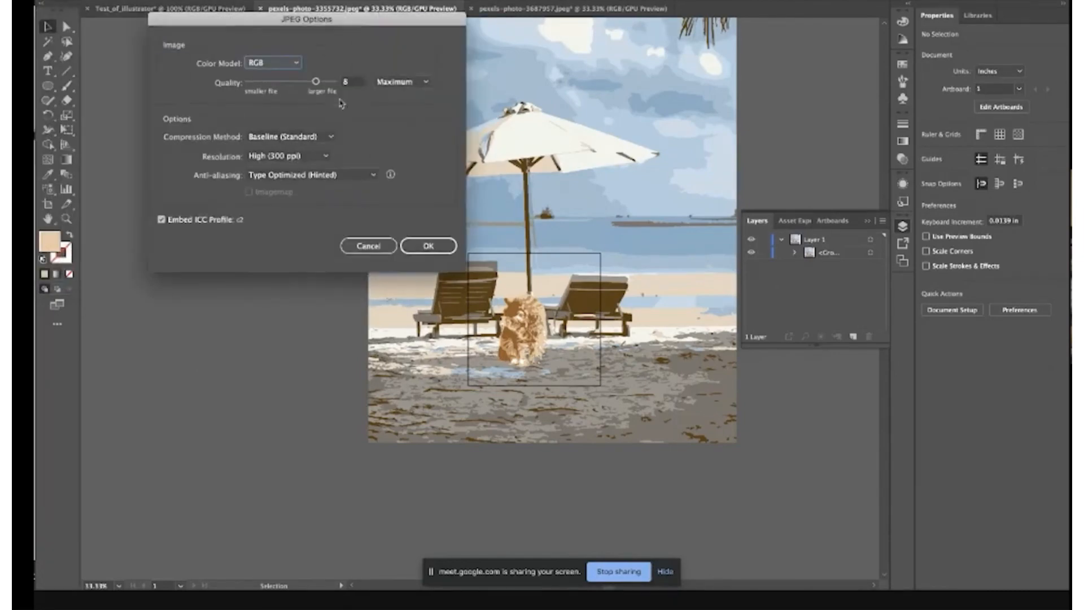
left_click(364, 246)
- Export the beach and cat artwork in SVG format as cat-on-beach.svg to the Desktop, accepting the SVG options
left_click(125, 0)
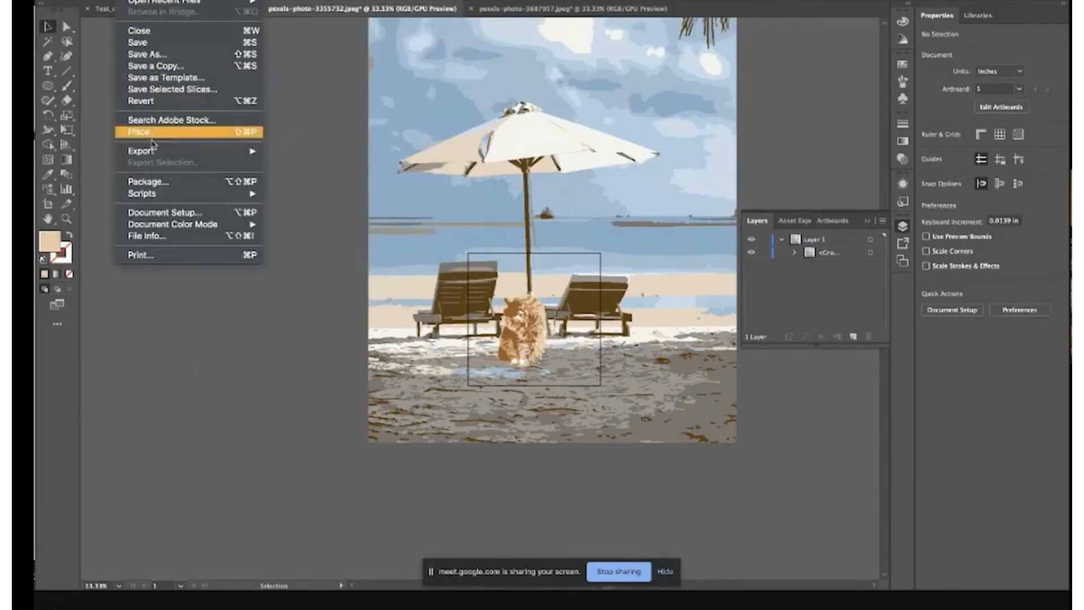
mouse_move(149, 153)
left_click(326, 164)
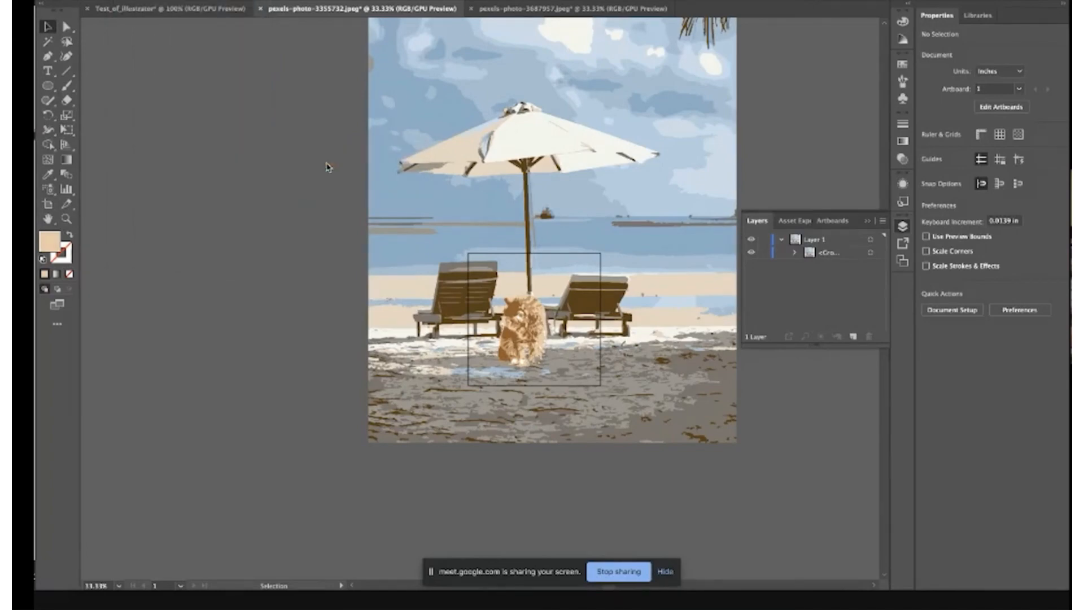
left_click(502, 277)
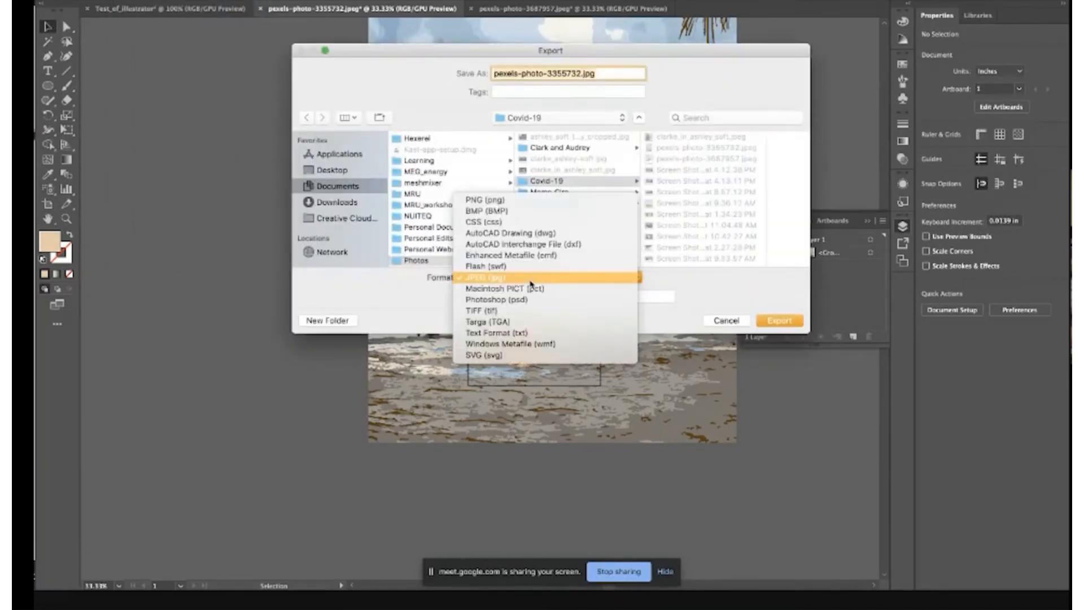
left_click(484, 354)
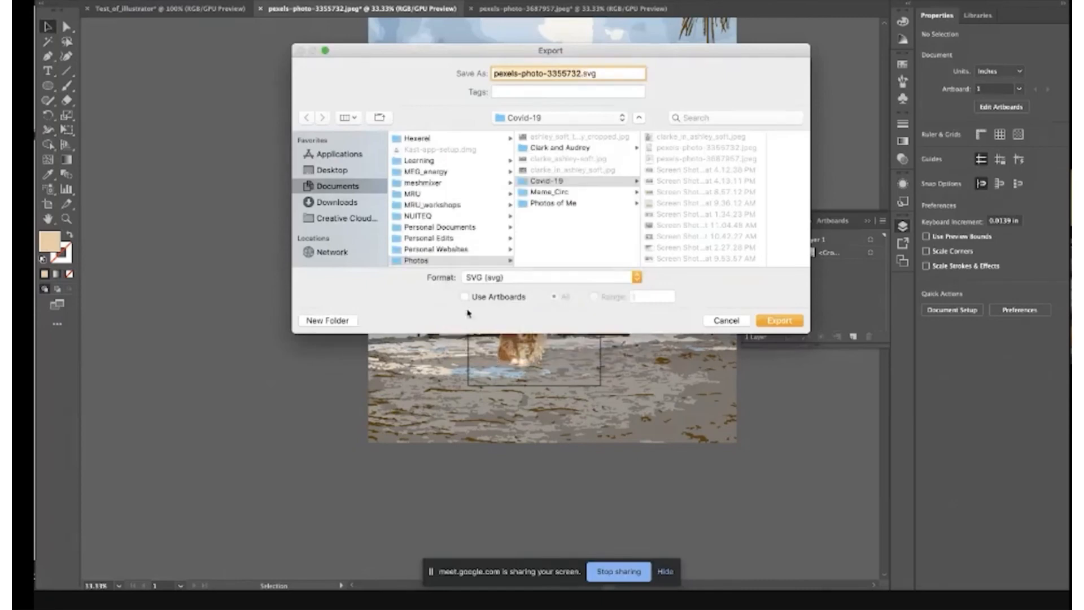
left_click(464, 297)
left_click(464, 297)
type("cat-on-be")
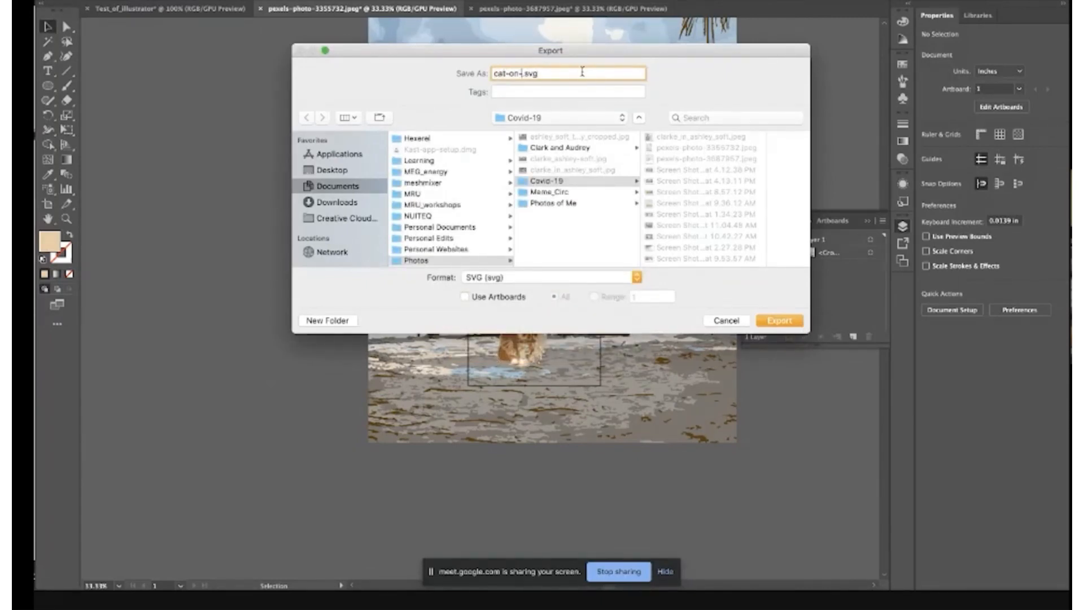
type("ach")
left_click(333, 170)
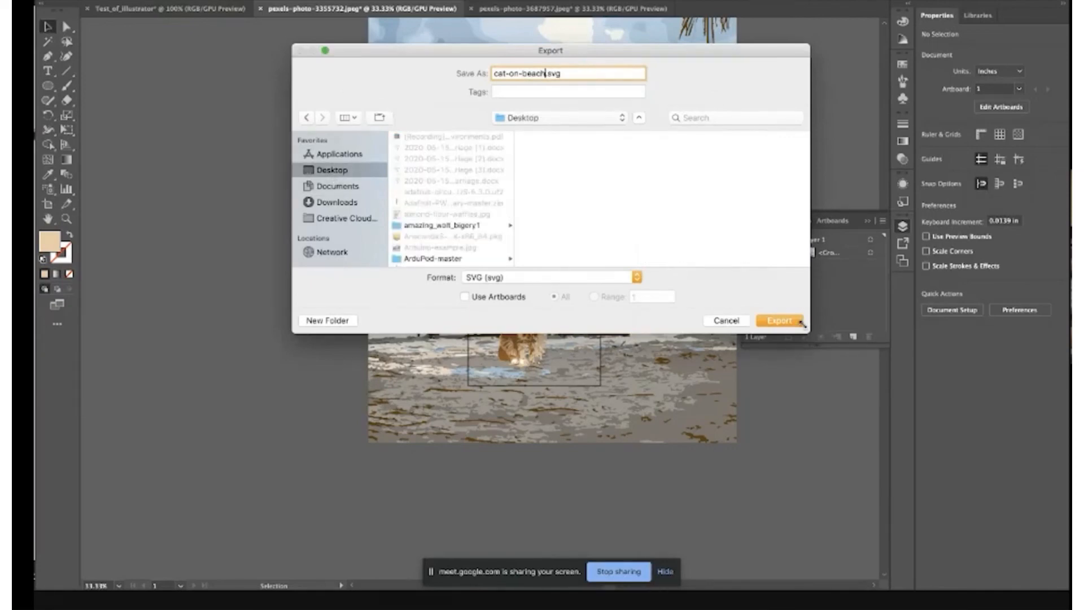
left_click(793, 323)
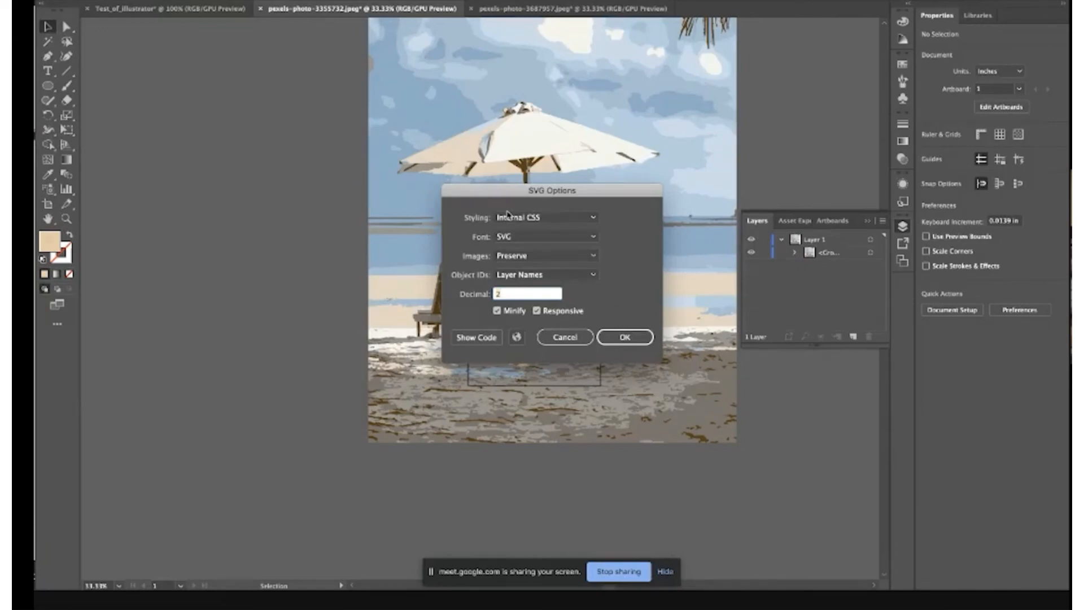
left_click(642, 340)
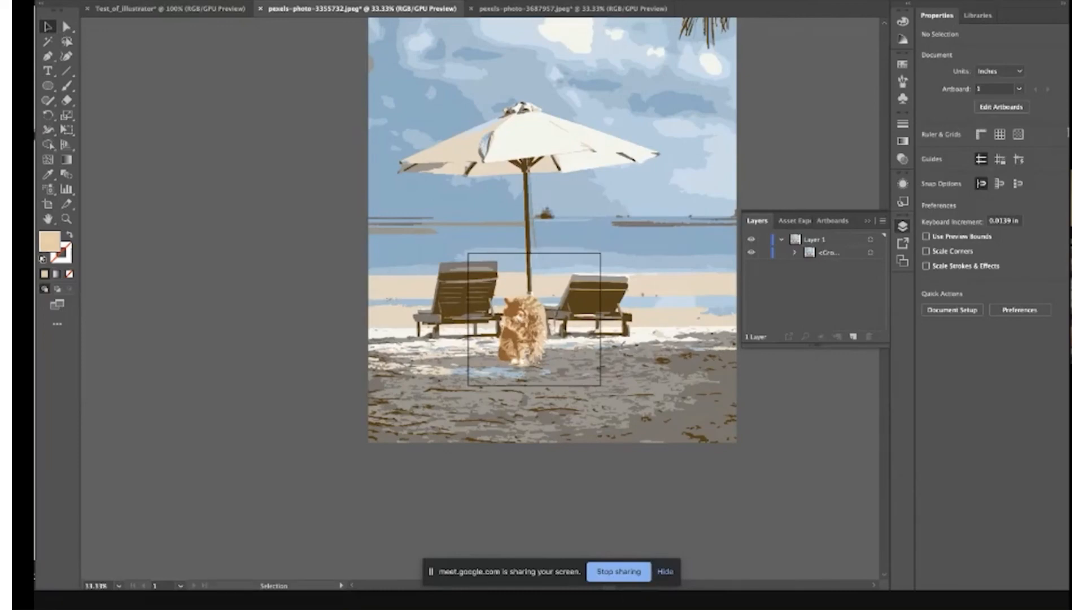
- Open cat-on-beach.svg from the Desktop folder and inspect the exported artwork from the cat up to the sky
left_click(1052, 127)
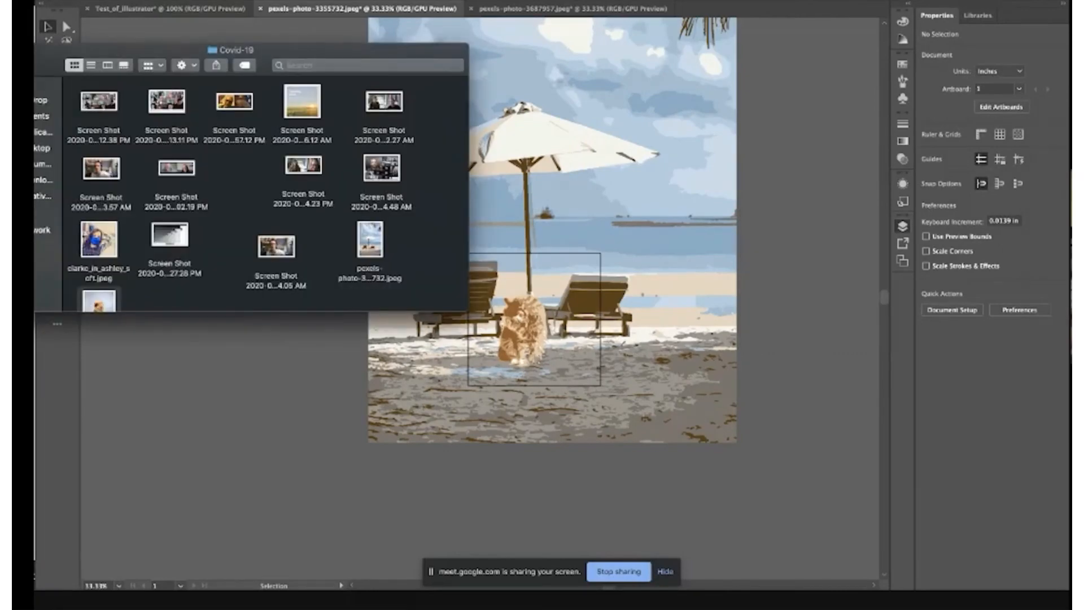
left_click_drag(184, 58, 337, 58)
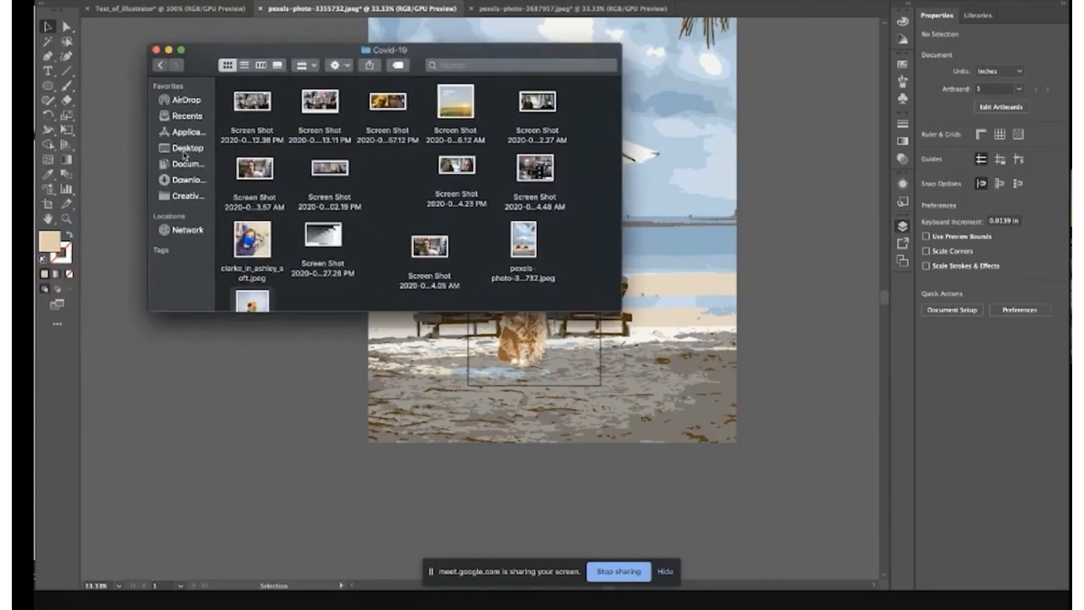
left_click(185, 151)
scroll(464, 213, "down", 3)
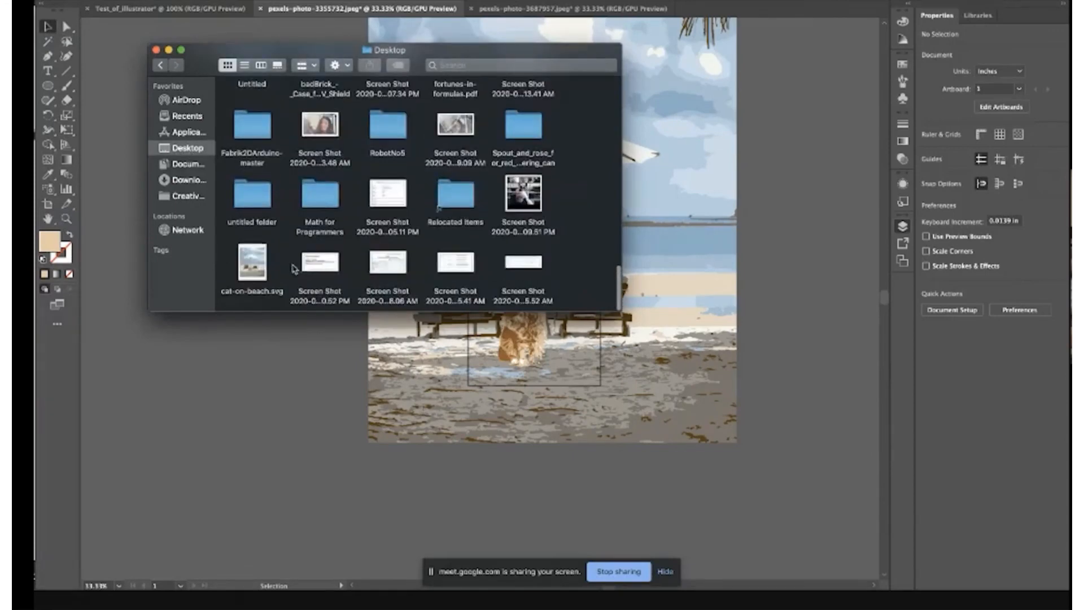
left_click(263, 268)
double_click(263, 268)
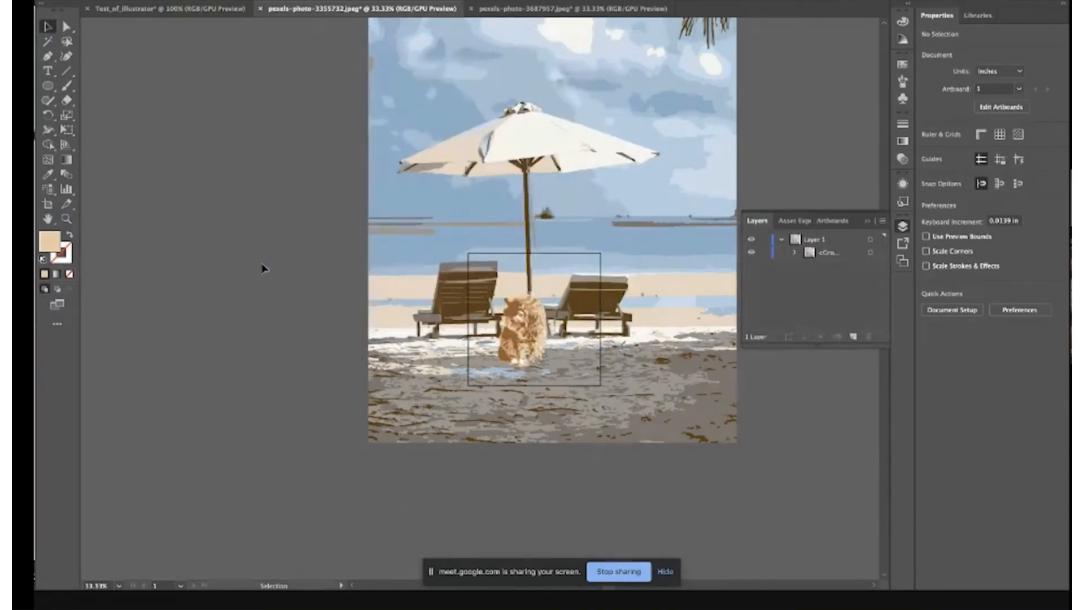
scroll(486, 249, "down", 5)
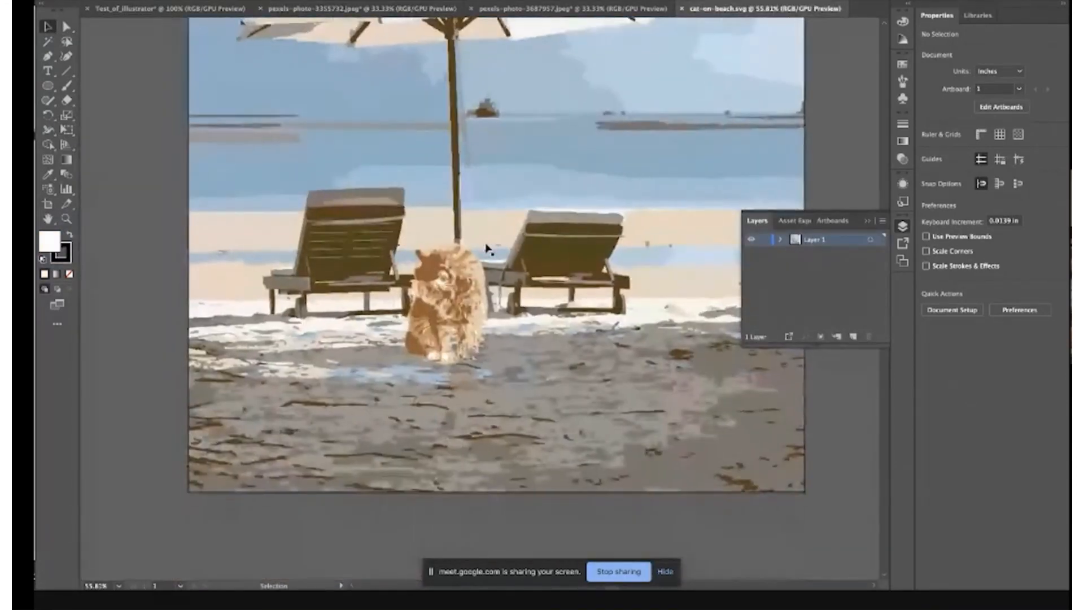
scroll(486, 249, "up", 8)
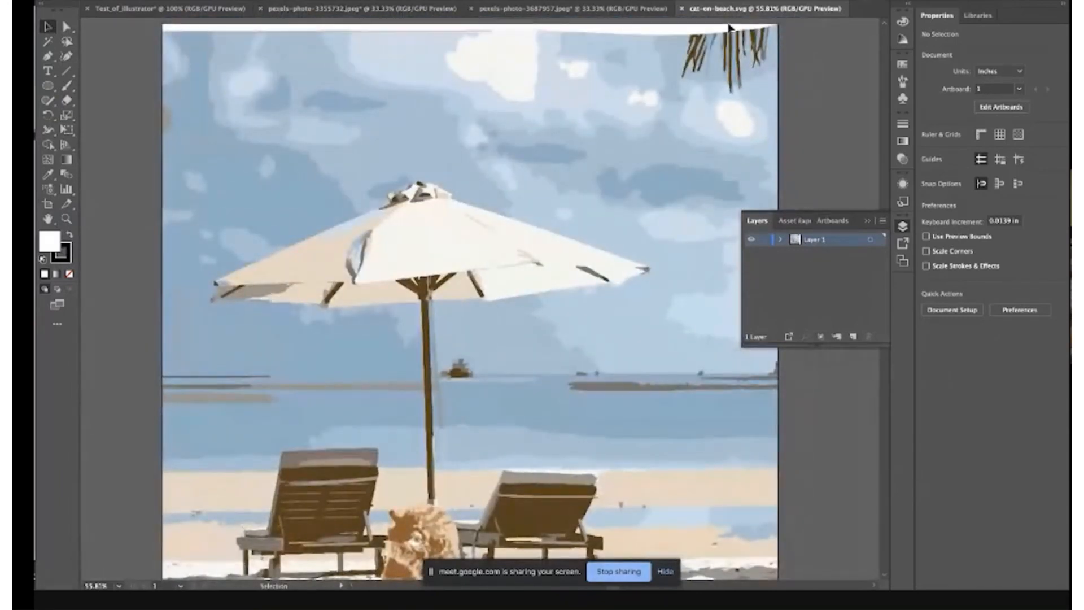
scroll(550, 216, "down", 6)
scroll(546, 295, "down", 3)
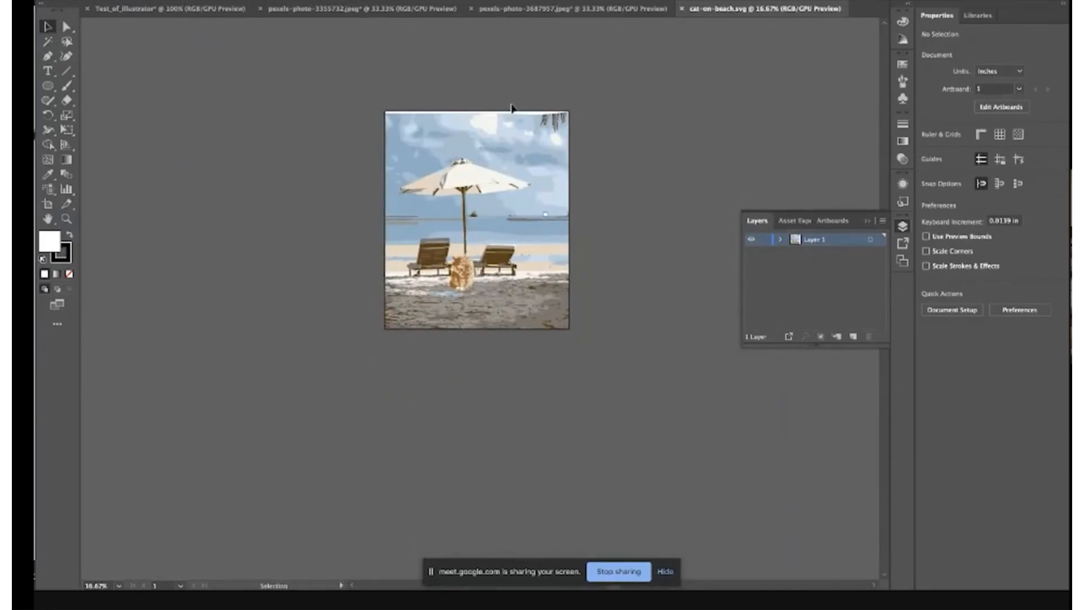
- Return to the pexels-photo-3355732.jpeg document, start Save As and review the available file formats
left_click(361, 8)
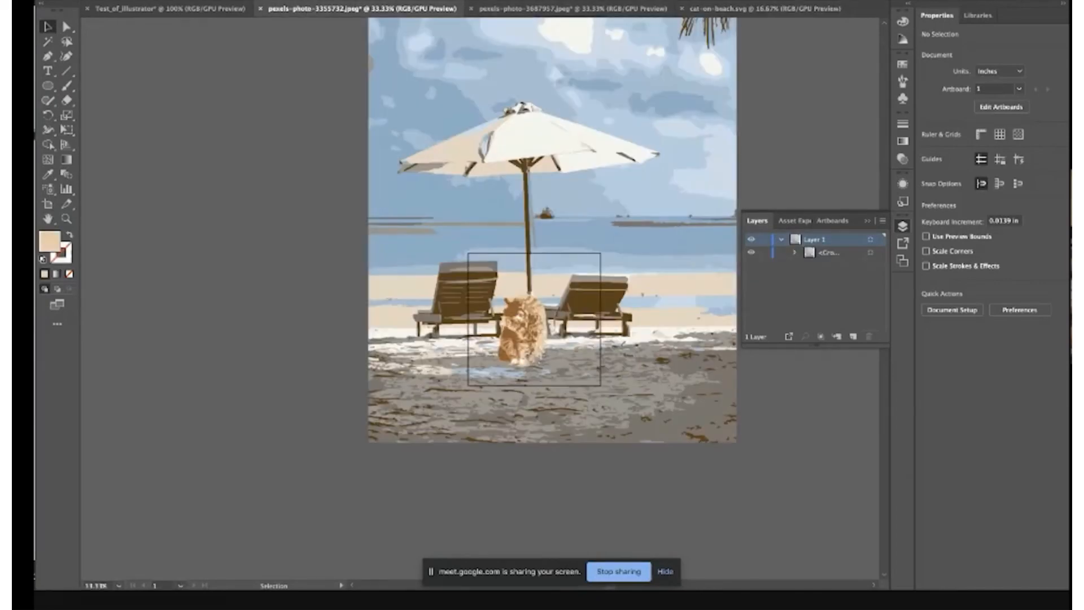
left_click(127, 1)
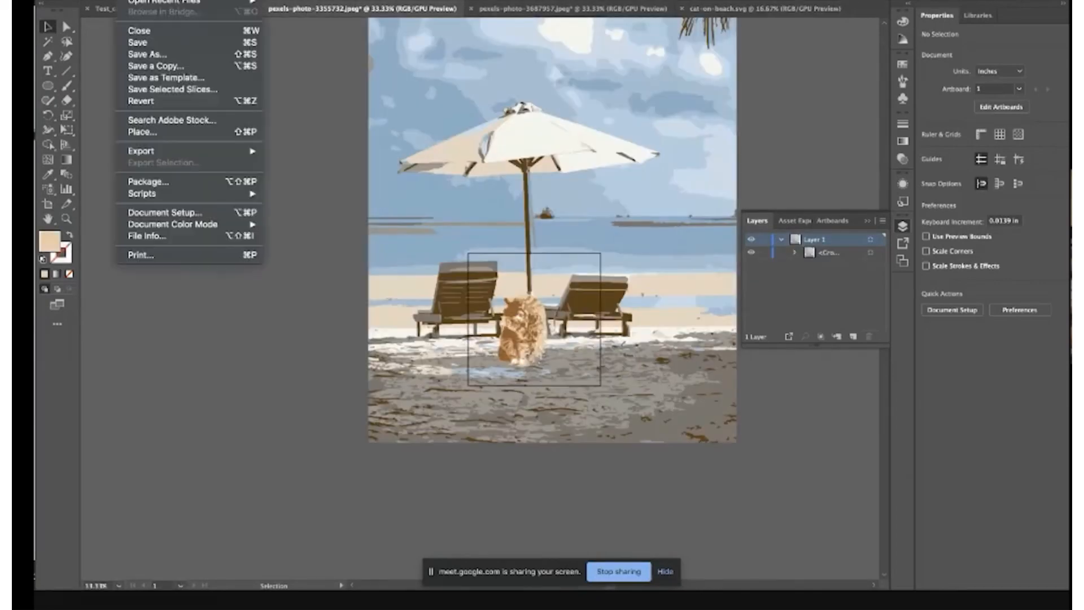
left_click(198, 53)
left_click(594, 278)
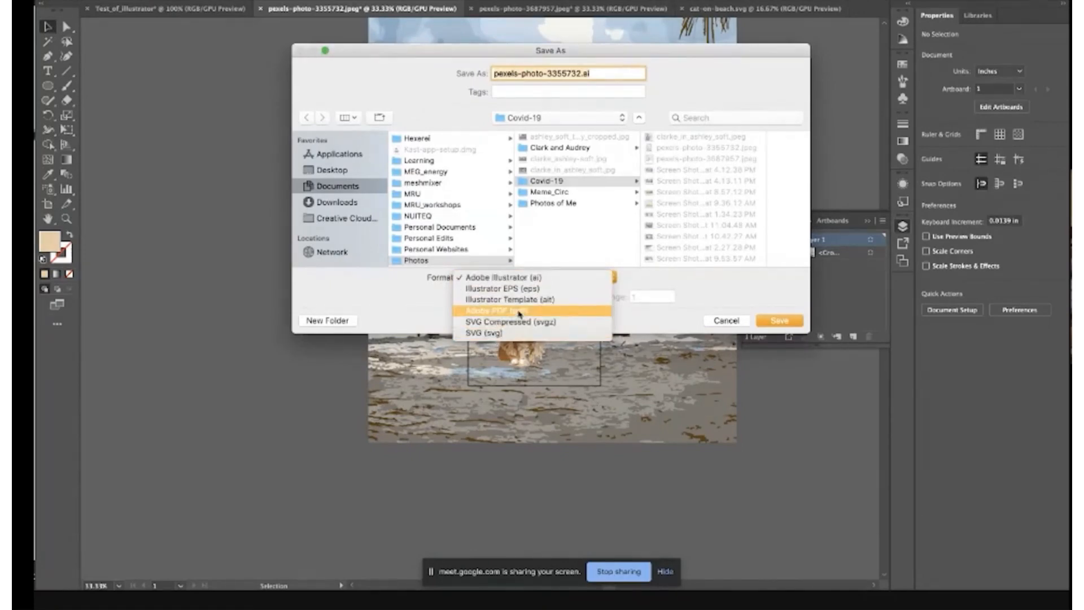
left_click(424, 310)
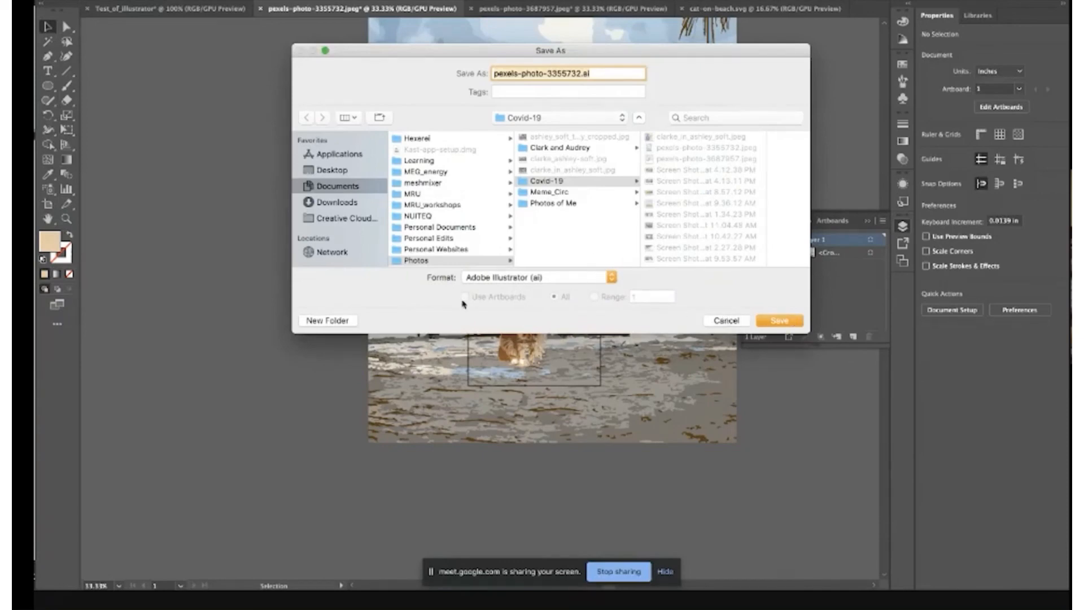
left_click(507, 278)
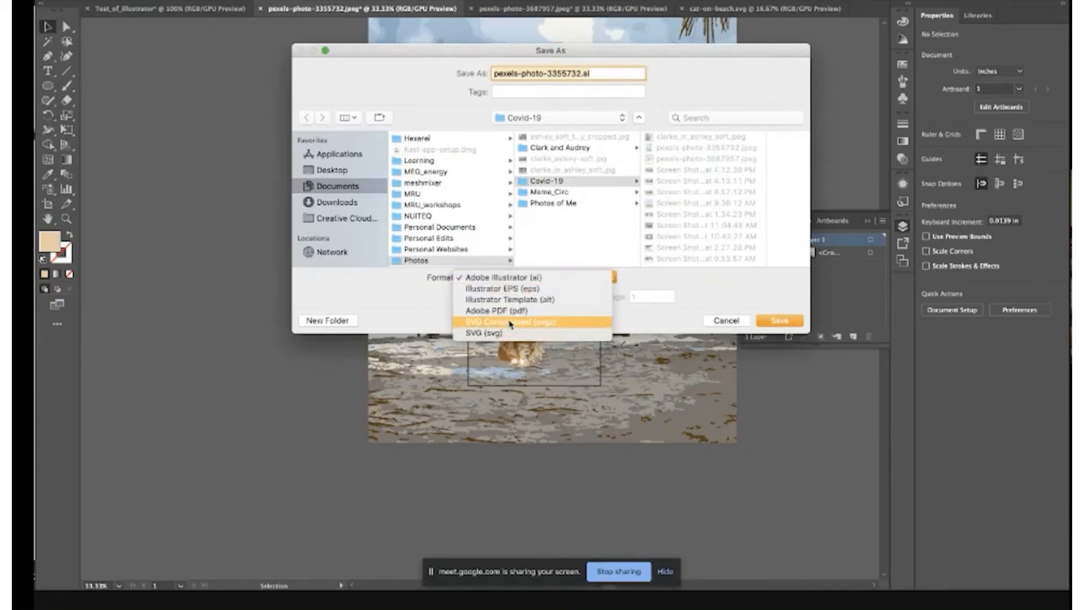
left_click(741, 304)
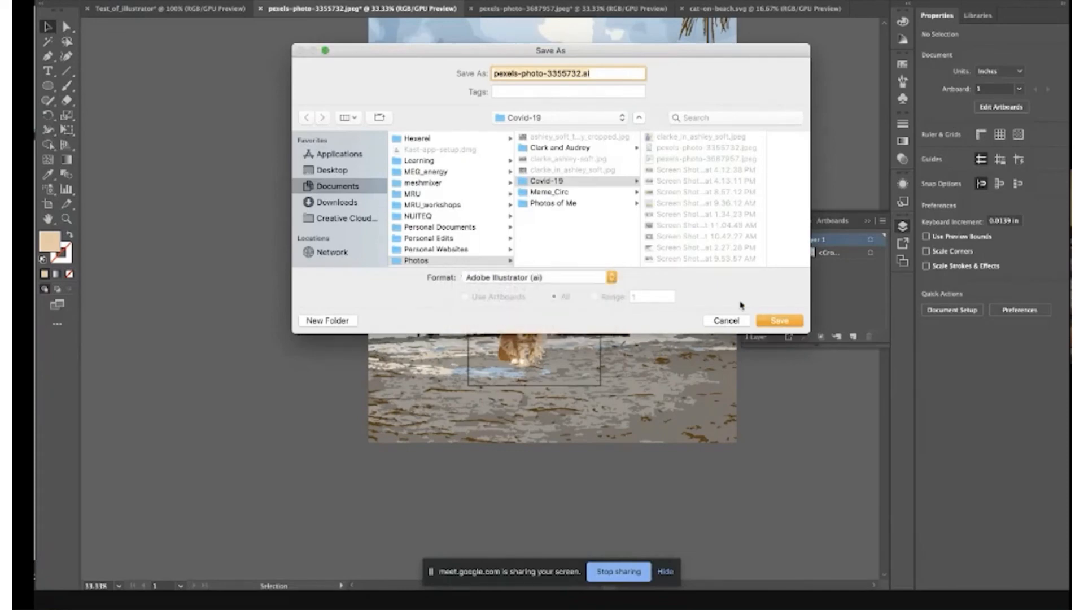